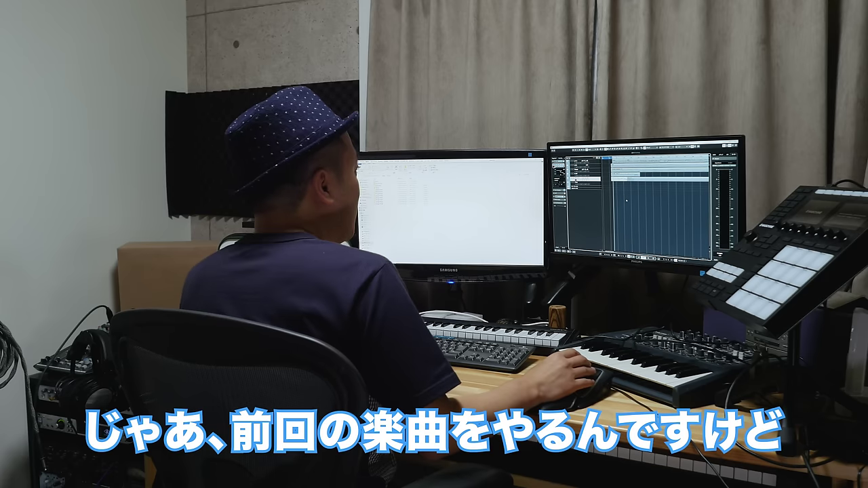
# Play the whole arrangement from bar 6 to about bar 57 to review the song.
pyautogui.press('g')
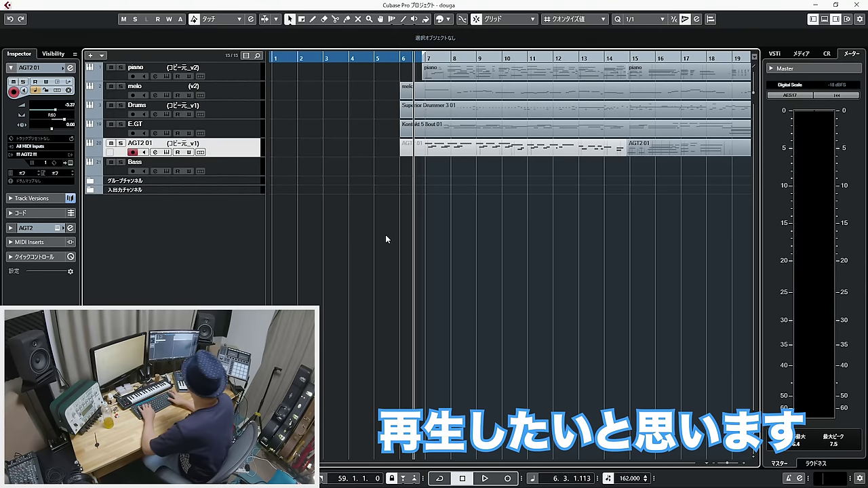
pyautogui.press('g')
pyautogui.press('space')
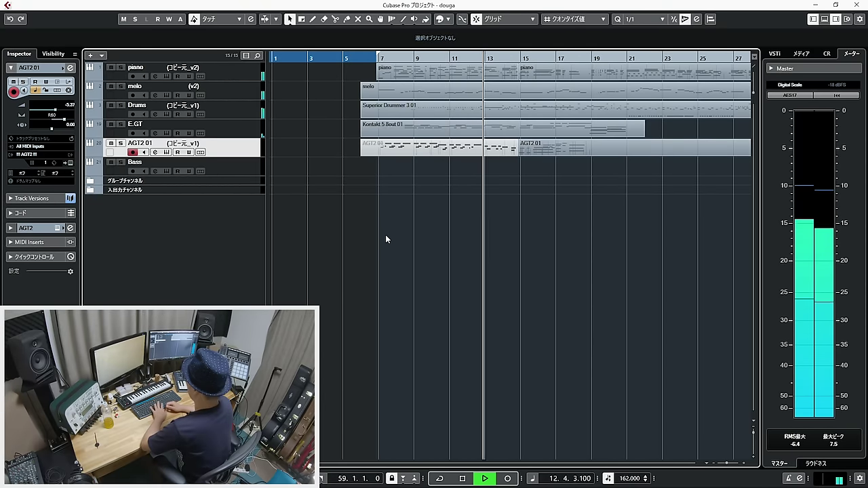
pyautogui.press('g')
pyautogui.press('g')
pyautogui.press('g')
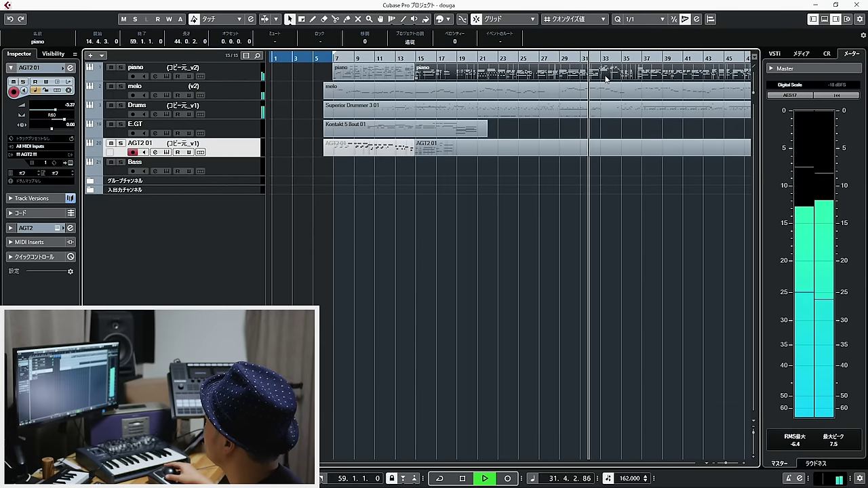
pyautogui.moveTo(572, 207); pyautogui.dragTo(750, 224)
pyautogui.press('g')
pyautogui.press('h')
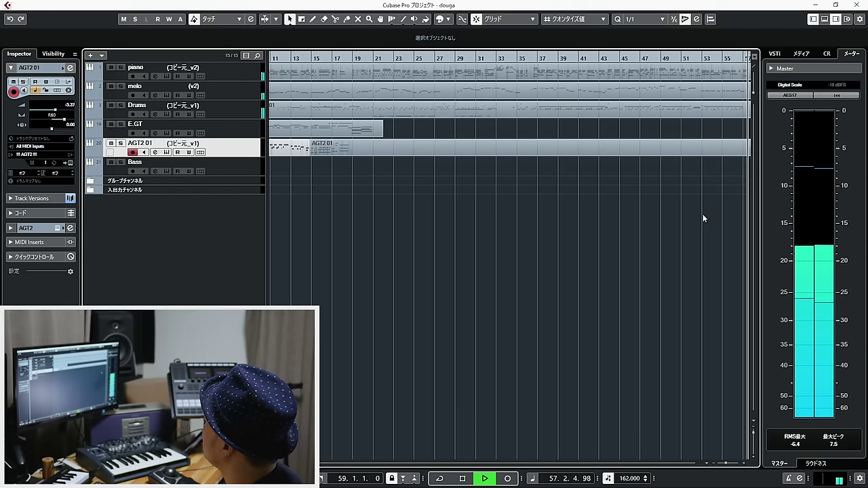
pyautogui.press('space')
# Increase the height of the Drums track in the project window.
pyautogui.press('g')
pyautogui.press('g')
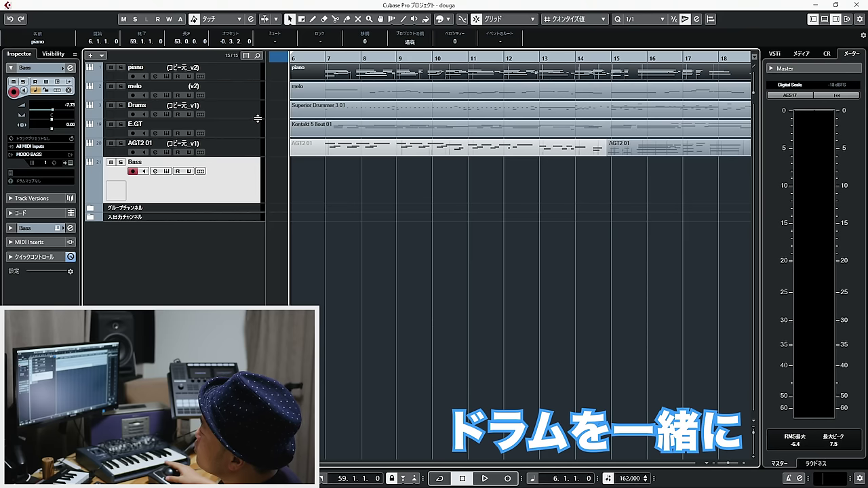
pyautogui.moveTo(258, 119); pyautogui.dragTo(256, 143)
pyautogui.click(317, 256)
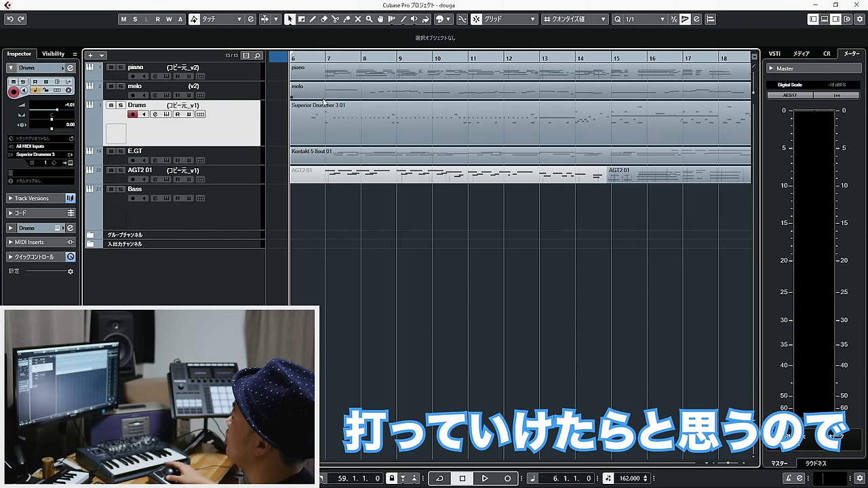
# Mute the E.GT and AGT2 01 guitar tracks.
pyautogui.press('g')
pyautogui.press('g')
pyautogui.press('g')
pyautogui.press('g')
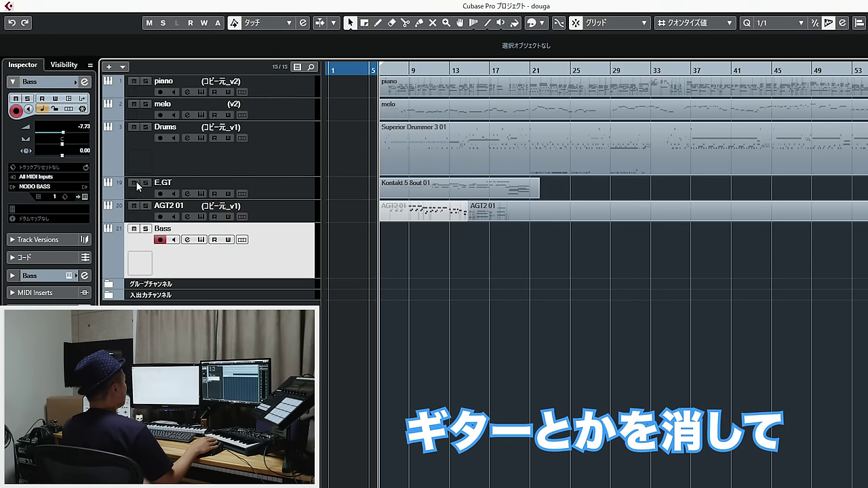
pyautogui.click(133, 205)
pyautogui.click(388, 160)
pyautogui.click(447, 269)
pyautogui.moveTo(377, 70); pyautogui.dragTo(365, 117)
pyautogui.moveTo(364, 160); pyautogui.dragTo(499, 140)
pyautogui.click(367, 100)
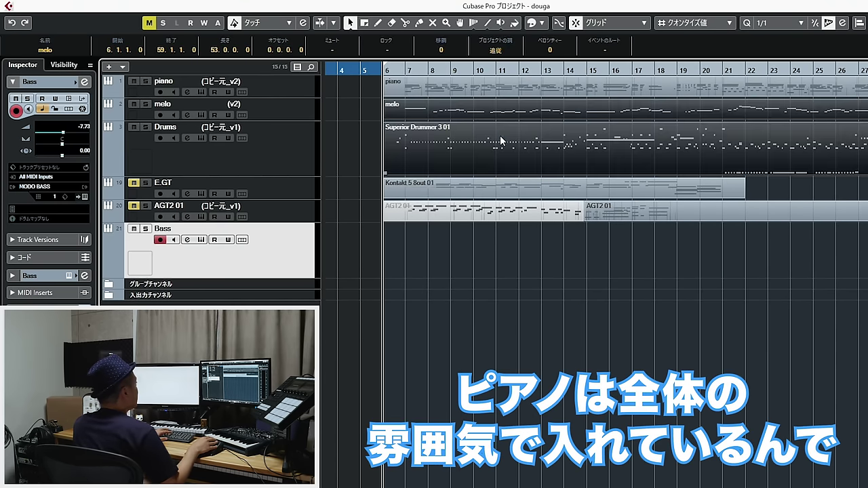
# Open the Superior Drummer 3 01 part in the Key Editor and survey its drum notes.
pyautogui.doubleClick(744, 135)
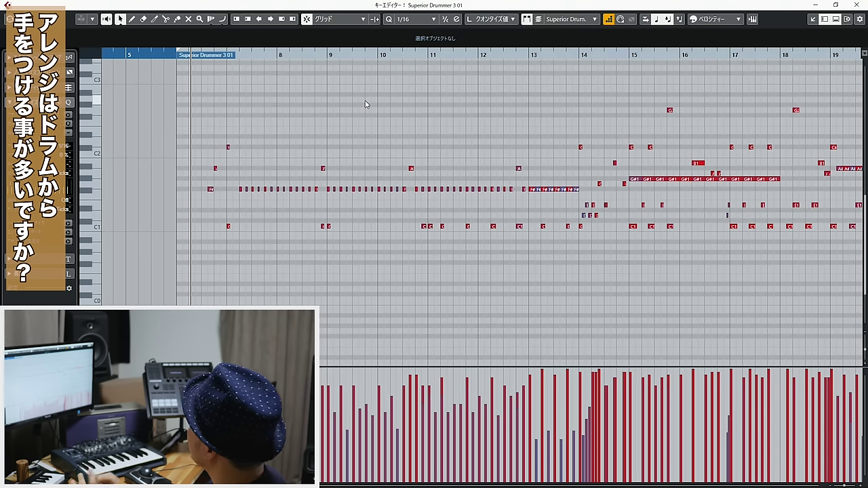
pyautogui.moveTo(228, 193); pyautogui.dragTo(202, 163)
pyautogui.press('h')
pyautogui.press('h')
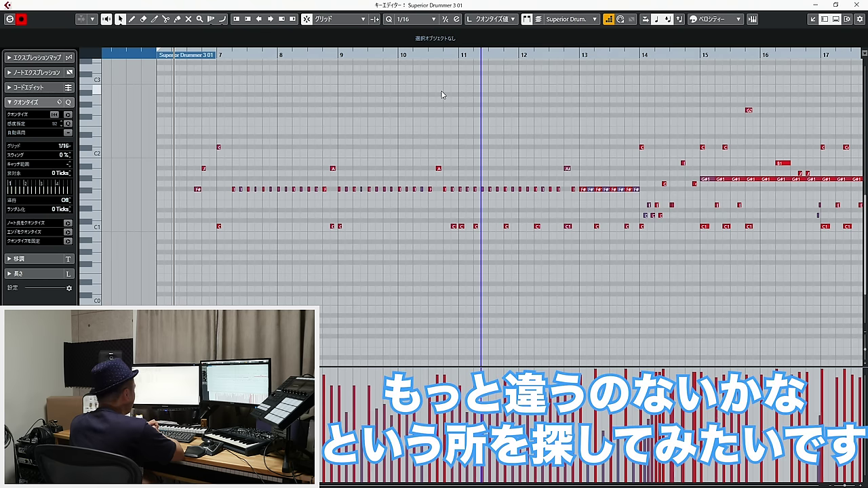
pyautogui.scroll(-8, 674, 84)
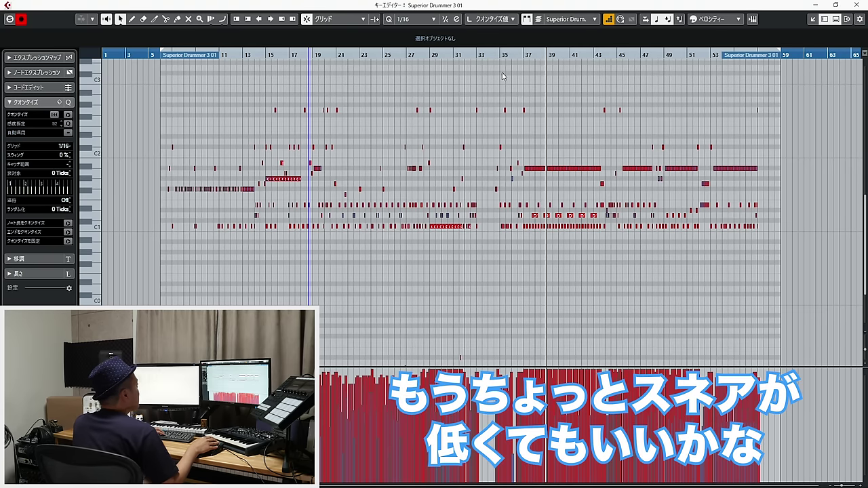
pyautogui.press('F11')
pyautogui.click(371, 251)
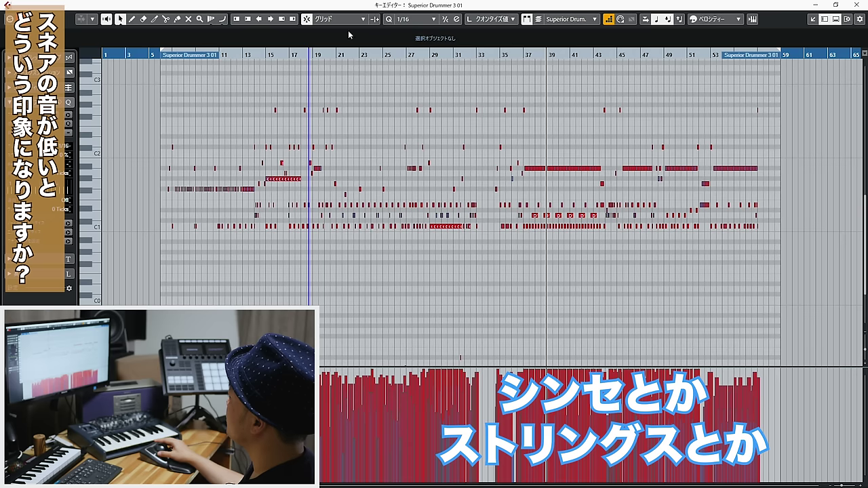
pyautogui.moveTo(466, 55); pyautogui.dragTo(509, 66)
pyautogui.press('g')
pyautogui.press('g')
pyautogui.press('g')
pyautogui.press('g')
pyautogui.press('g')
pyautogui.press('g')
pyautogui.press('g')
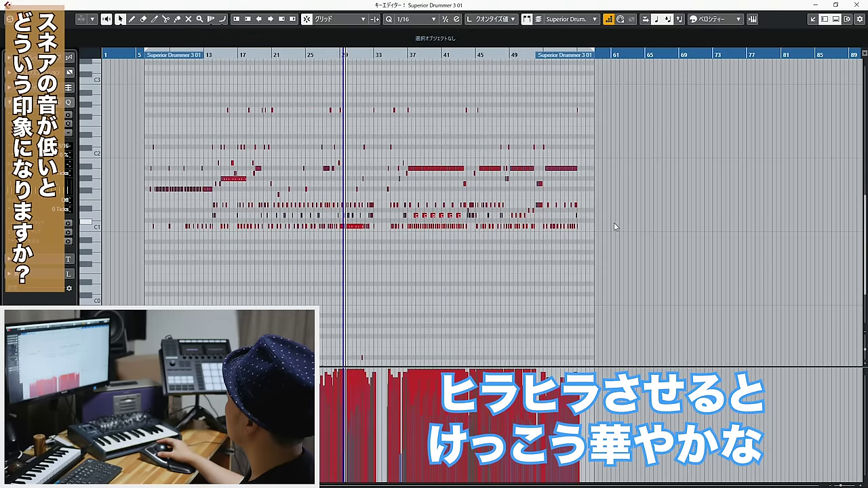
pyautogui.click(604, 203)
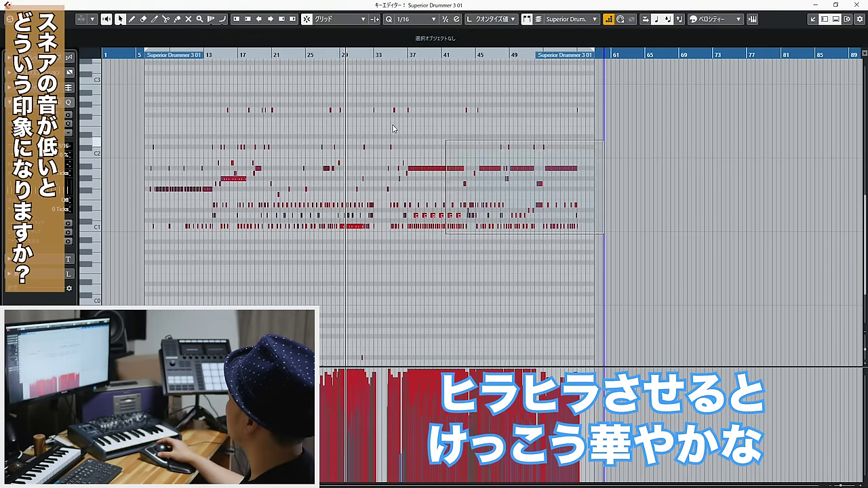
pyautogui.click(224, 102)
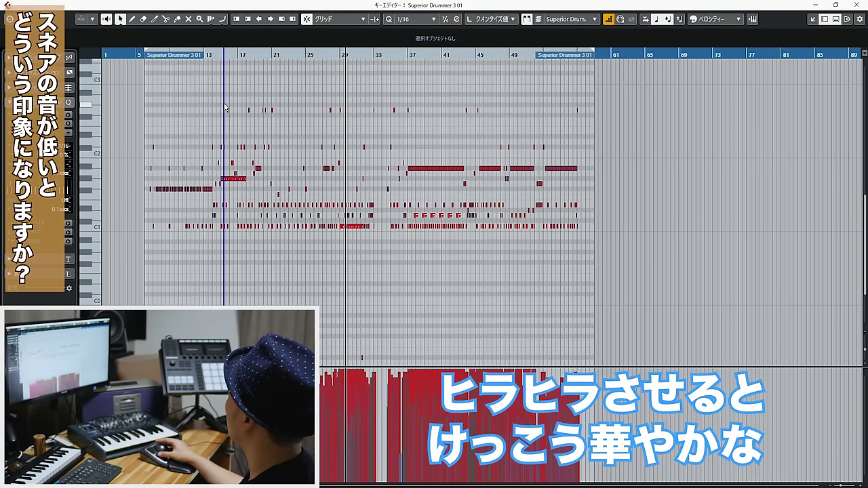
pyautogui.moveTo(390, 98); pyautogui.dragTo(405, 159)
pyautogui.moveTo(504, 191); pyautogui.dragTo(393, 85)
pyautogui.click(392, 87)
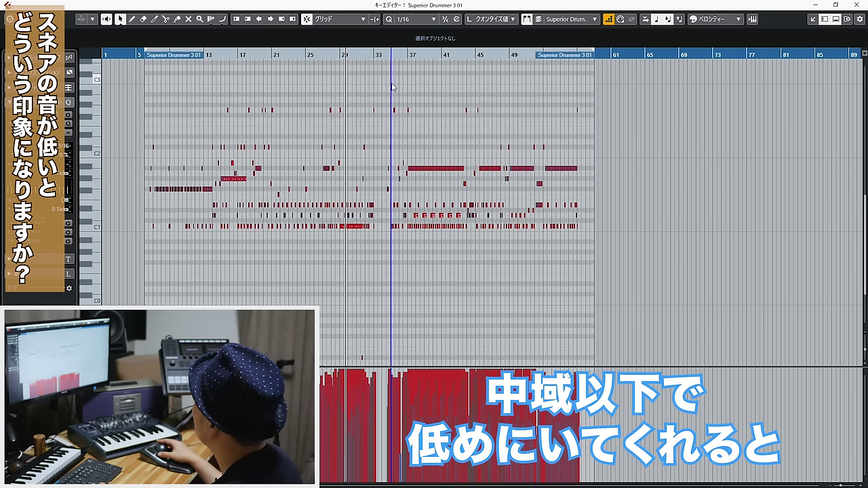
# Select the E1 note on beat 2 of bar 37 in the drum part.
pyautogui.moveTo(393, 54); pyautogui.dragTo(394, 65)
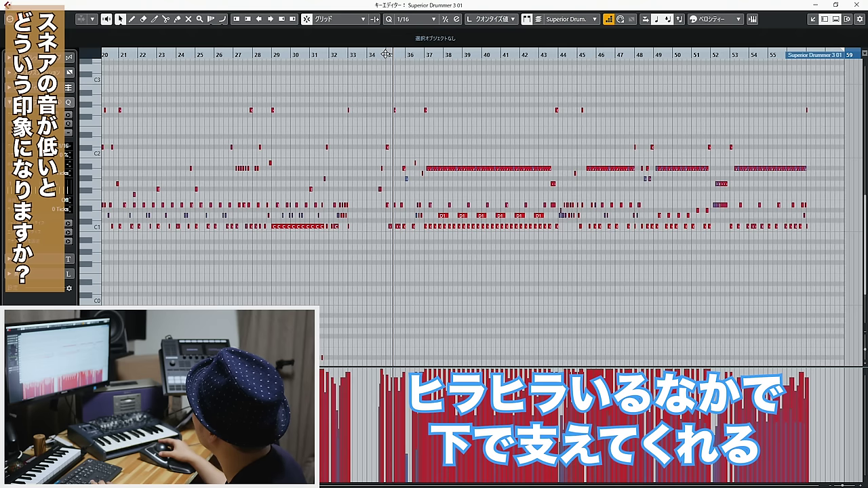
pyautogui.click(385, 55)
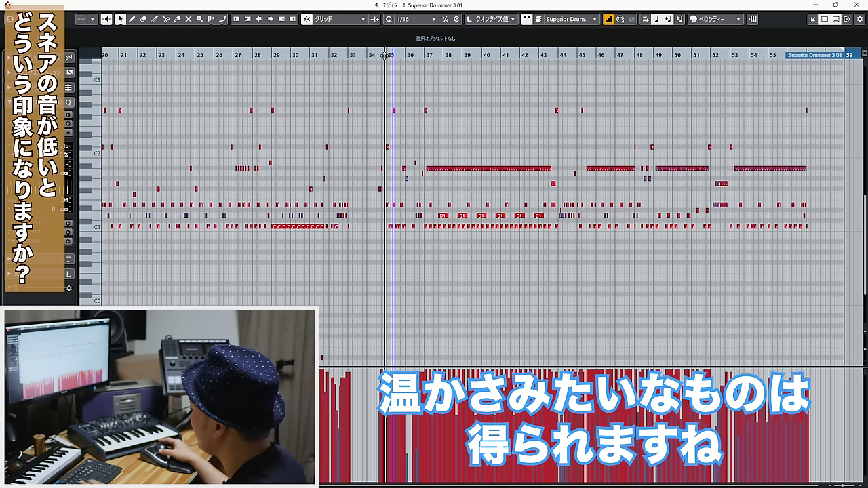
pyautogui.moveTo(416, 54); pyautogui.dragTo(438, 191)
pyautogui.click(462, 205)
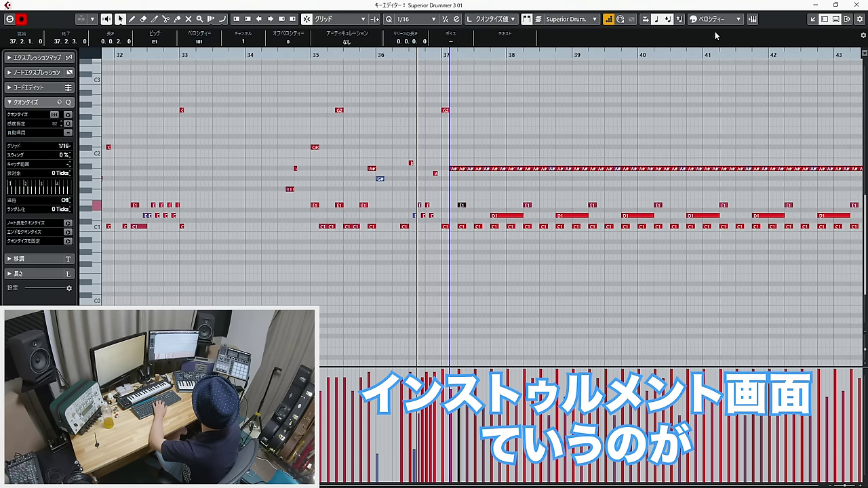
# Open the Superior Drummer 3 instrument window for the Drums track.
pyautogui.click(751, 20)
pyautogui.click(752, 19)
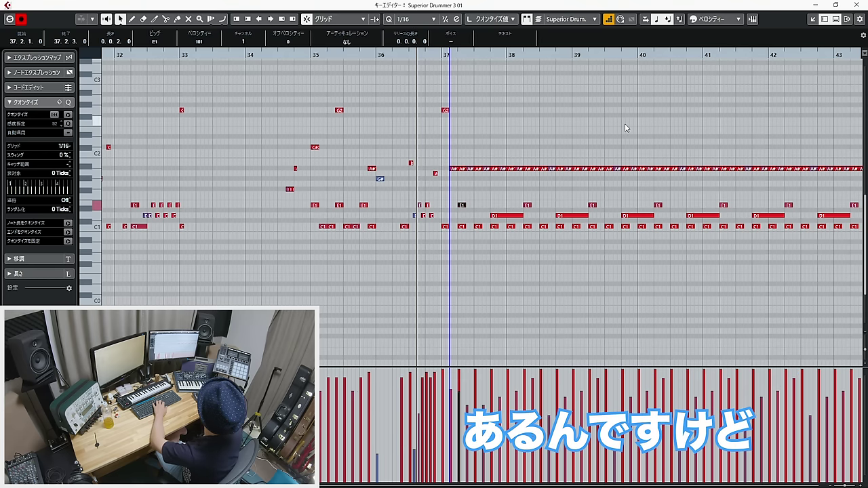
pyautogui.press('e')
pyautogui.press('e')
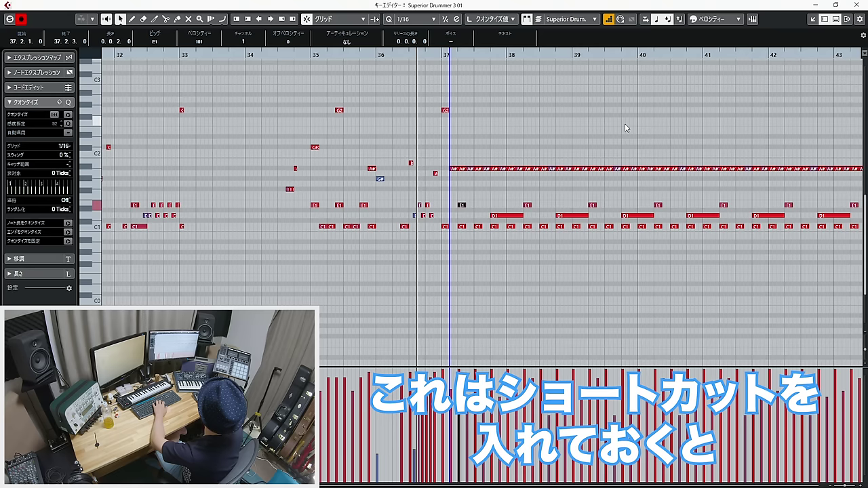
pyautogui.press('e')
pyautogui.moveTo(630, 76); pyautogui.dragTo(500, 60)
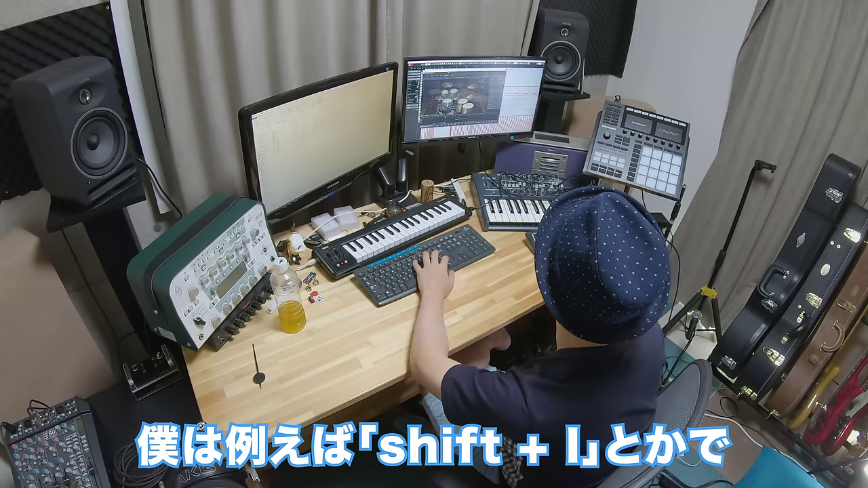
pyautogui.hotkey('shift', 'i')
pyautogui.press('e')
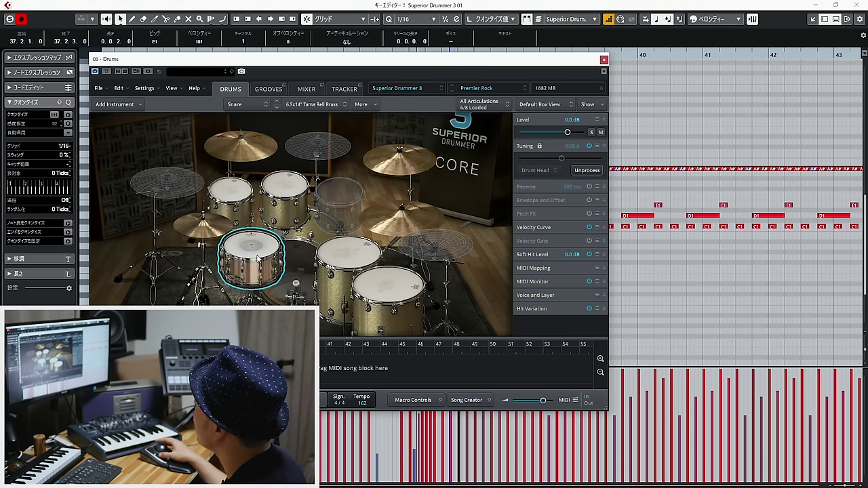
# Audition the 6.5x14" Tama Bell Brass snare and unprocess its tuning.
pyautogui.rightClick(258, 259)
pyautogui.click(254, 260)
pyautogui.rightClick(255, 260)
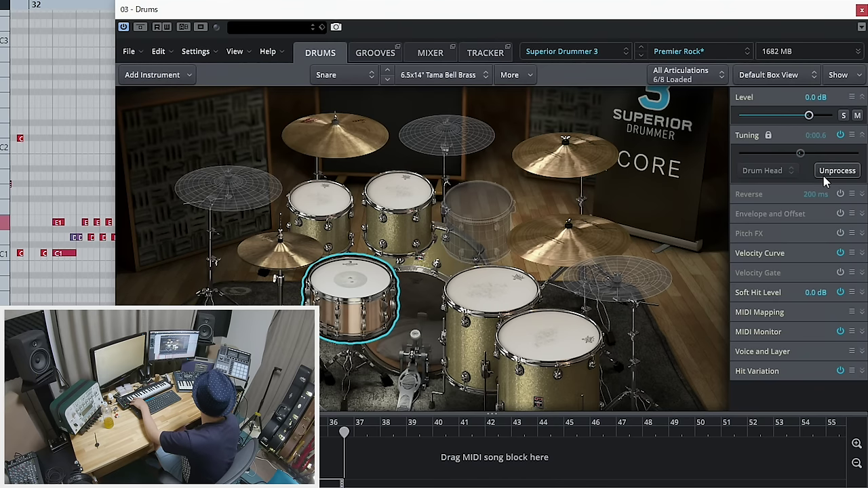
pyautogui.click(825, 174)
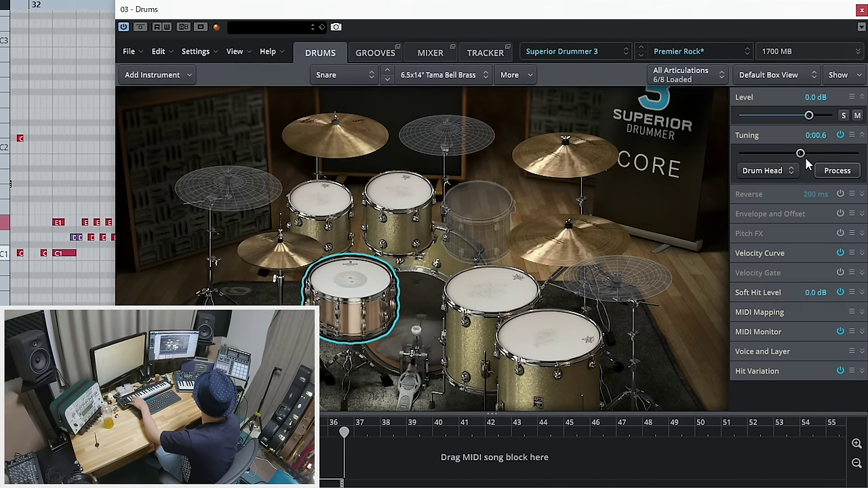
# Lower the snare's tuning to -0:02.3.
pyautogui.moveTo(799, 158); pyautogui.dragTo(796, 157)
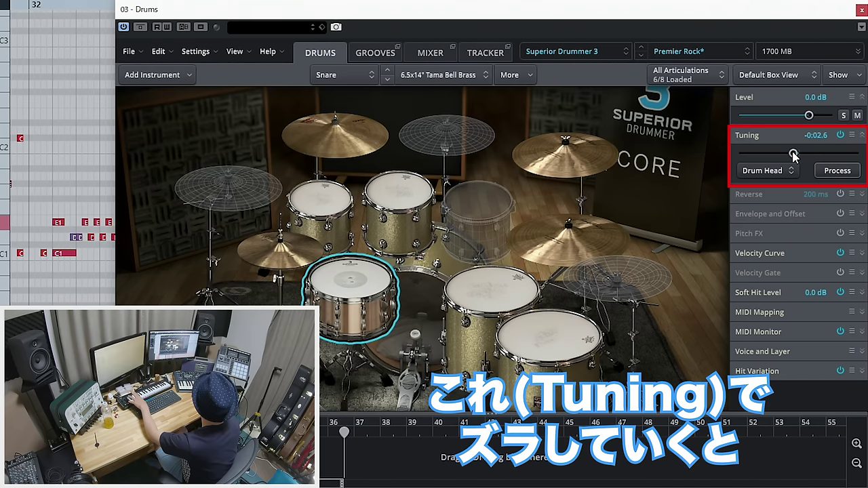
pyautogui.moveTo(795, 156); pyautogui.dragTo(794, 154)
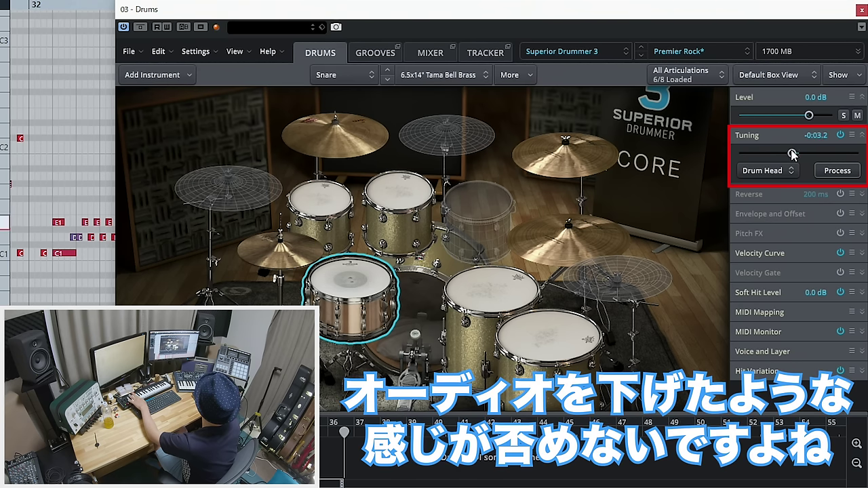
pyautogui.moveTo(792, 153); pyautogui.dragTo(794, 155)
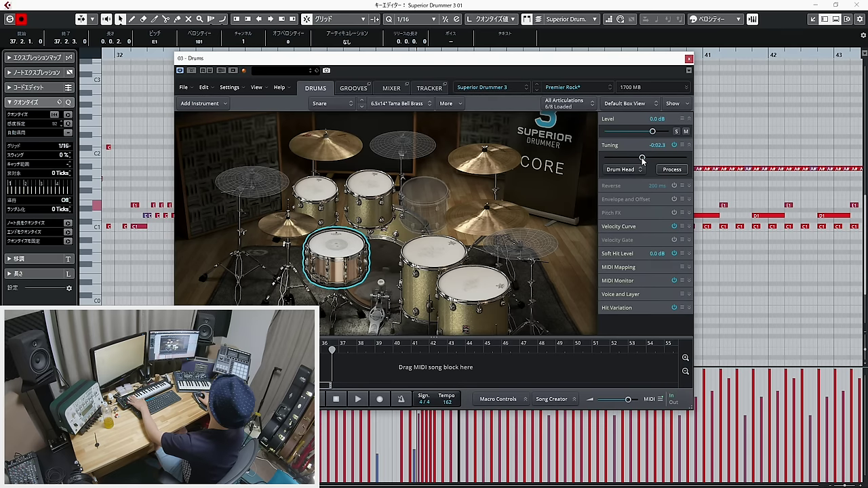
# Move the instrument window clear of the notes and play the drums around bar 37 to hear the retuned snare.
pyautogui.moveTo(638, 62); pyautogui.dragTo(601, 263)
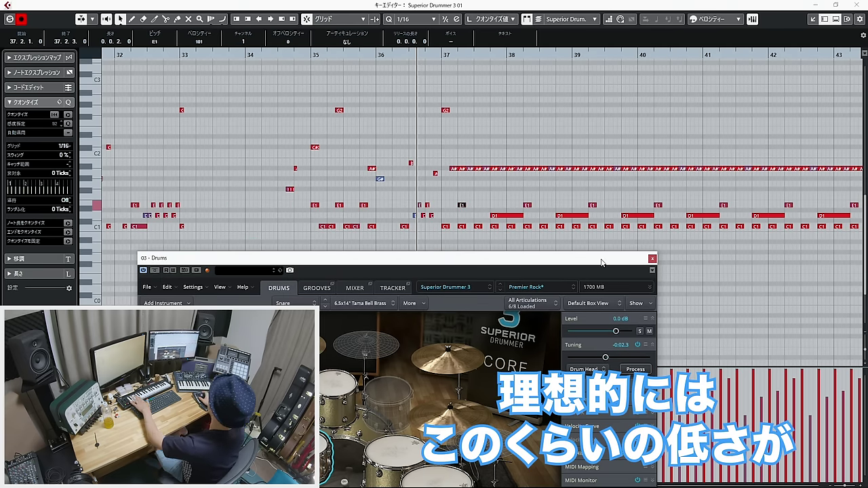
pyautogui.press('space')
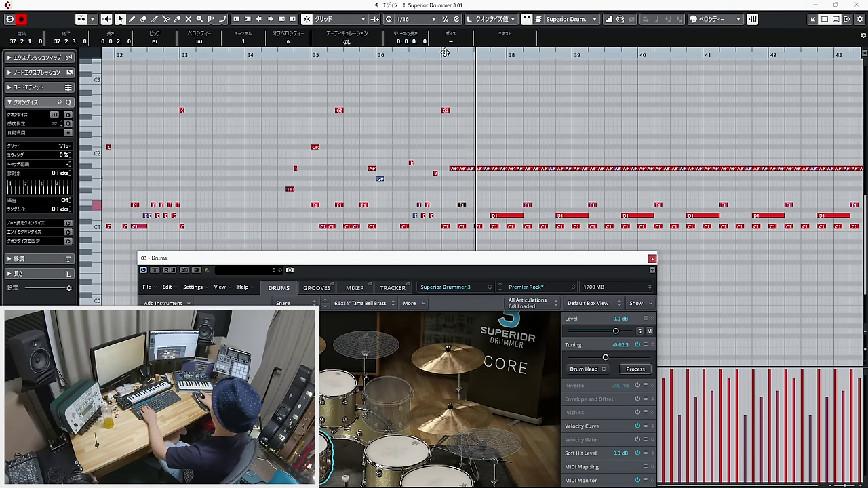
pyautogui.moveTo(429, 260); pyautogui.dragTo(458, 96)
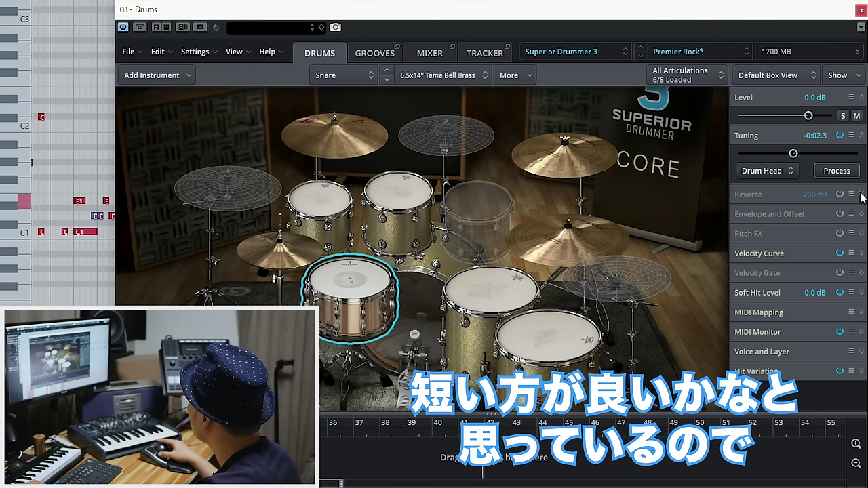
# Enable the snare's Envelope and Offset with a 460 ms release, and compare its sound with the envelope off and on.
pyautogui.click(861, 214)
pyautogui.click(830, 214)
pyautogui.moveTo(773, 281); pyautogui.dragTo(768, 284)
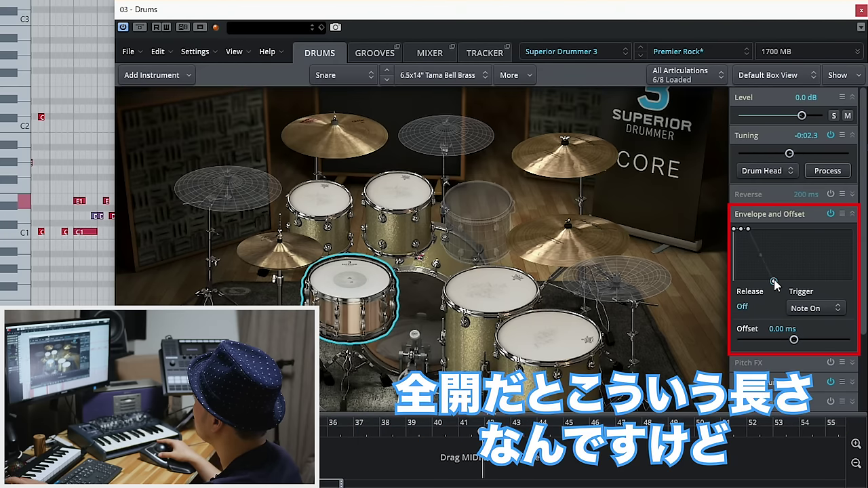
pyautogui.moveTo(775, 282); pyautogui.dragTo(762, 284)
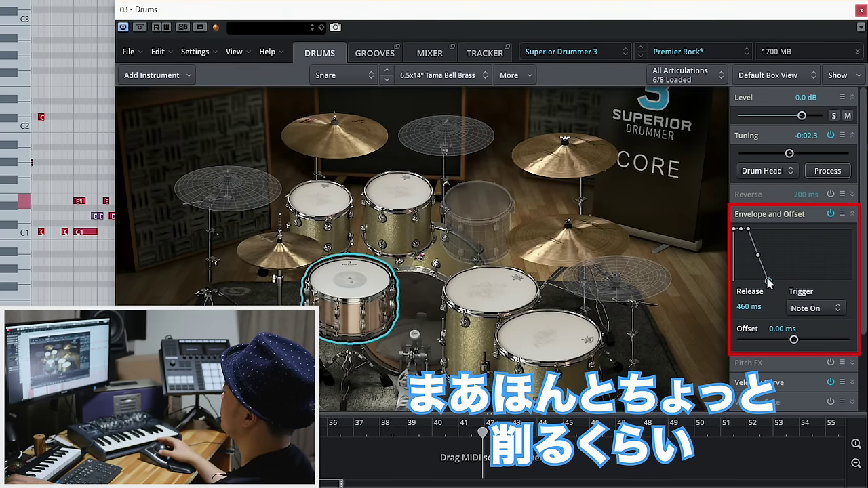
pyautogui.click(831, 215)
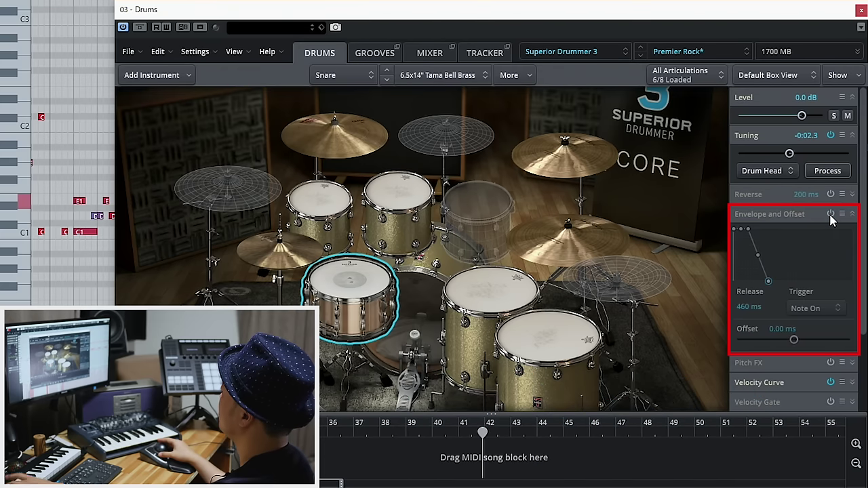
pyautogui.click(831, 215)
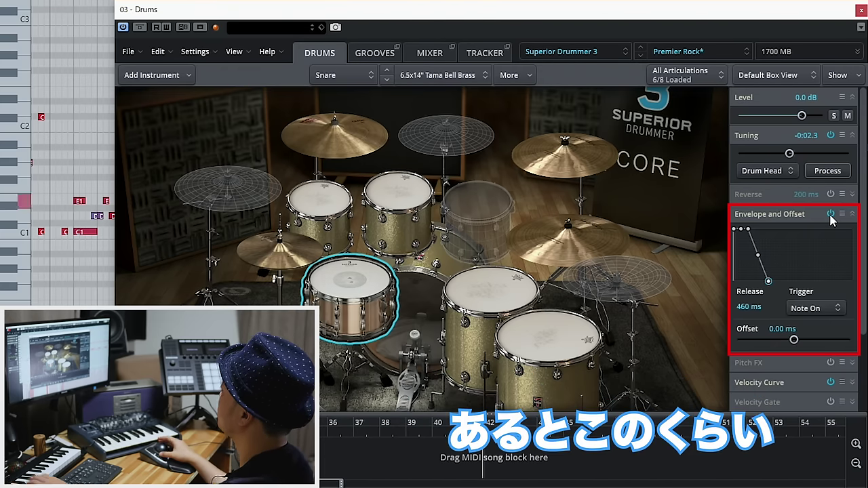
# Enable the kick's Envelope and Offset with a 324 ms release.
pyautogui.click(429, 293)
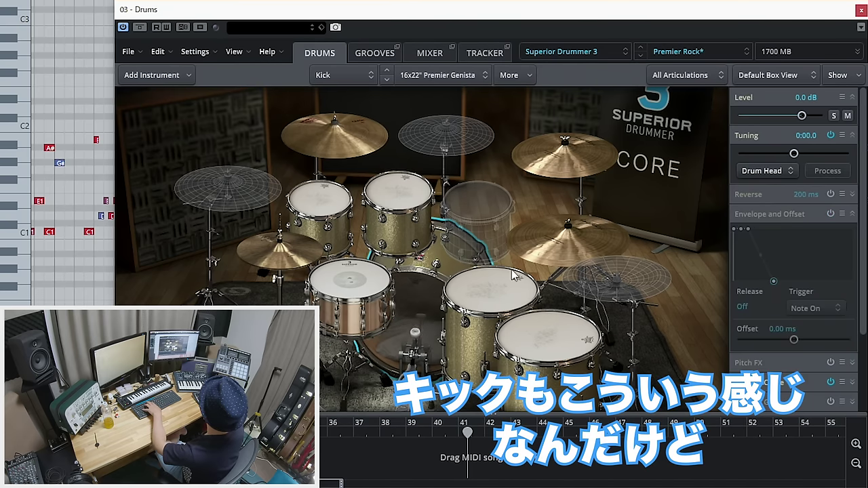
pyautogui.click(832, 214)
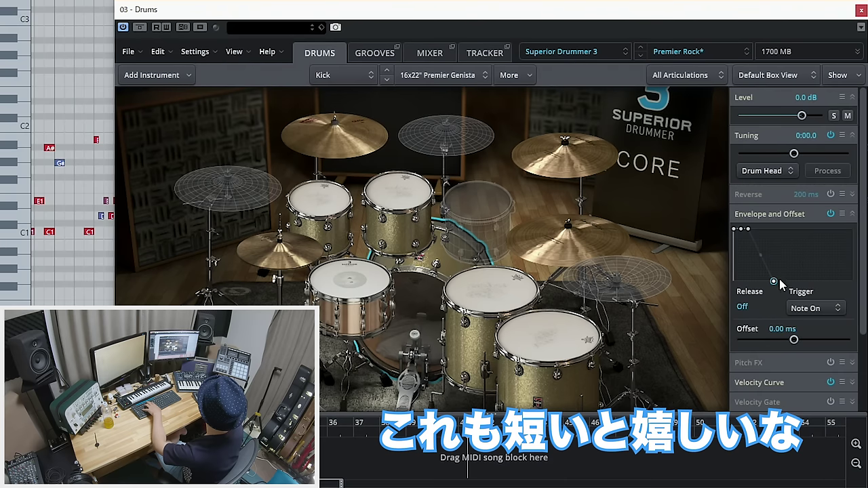
pyautogui.moveTo(779, 282); pyautogui.dragTo(768, 283)
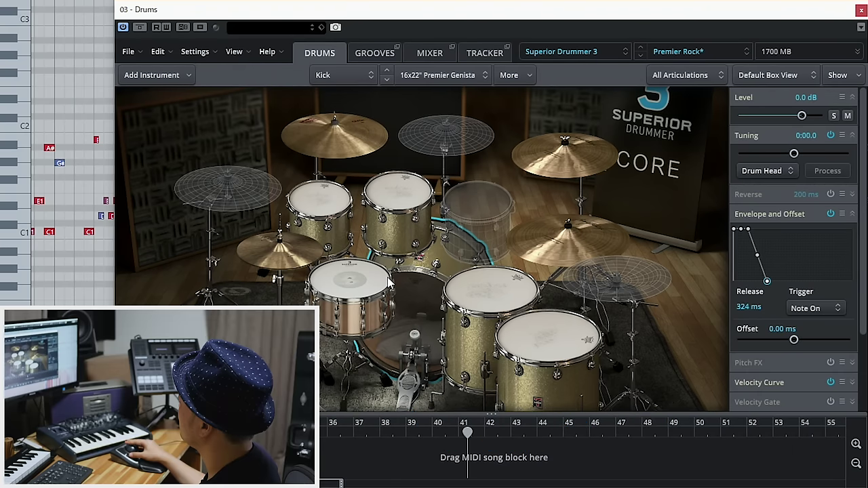
# Audition the snare, the shortened kick, both rack toms and the floor tom.
pyautogui.click(363, 281)
pyautogui.click(425, 275)
pyautogui.click(426, 275)
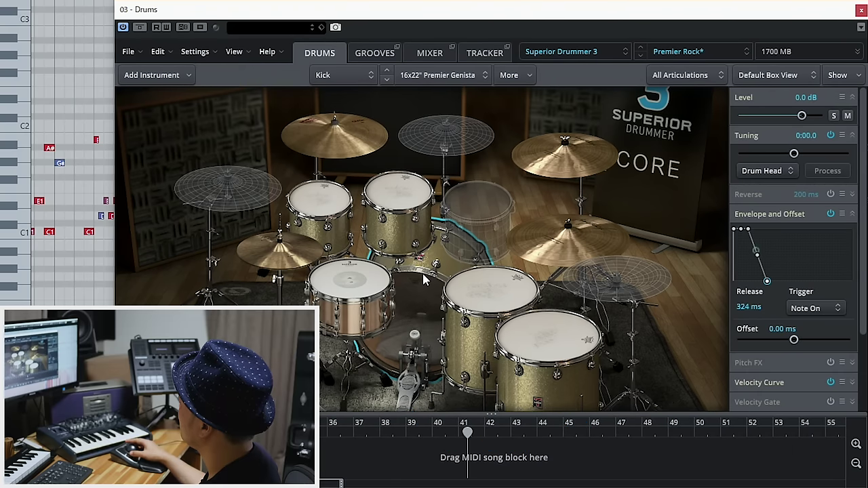
pyautogui.click(314, 192)
pyautogui.click(401, 190)
pyautogui.click(491, 288)
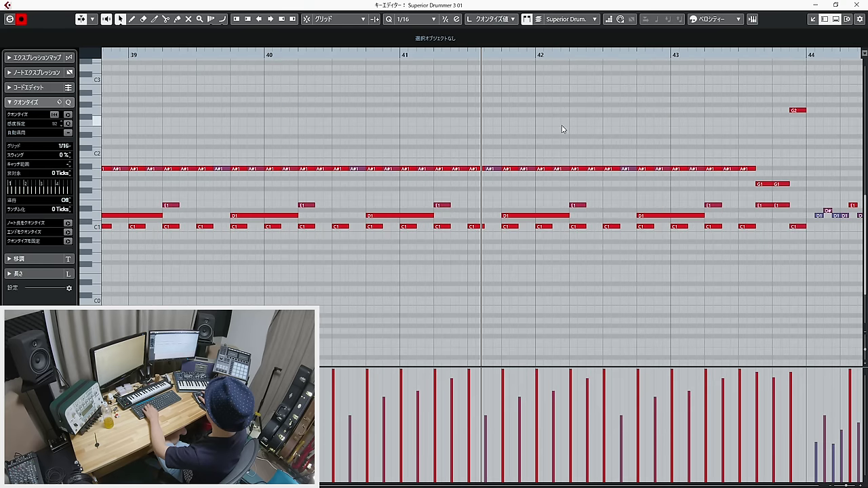
# Close the drum key editor and select the Drums output channel in the project's track list.
pyautogui.hotkey('ctrl', 'w')
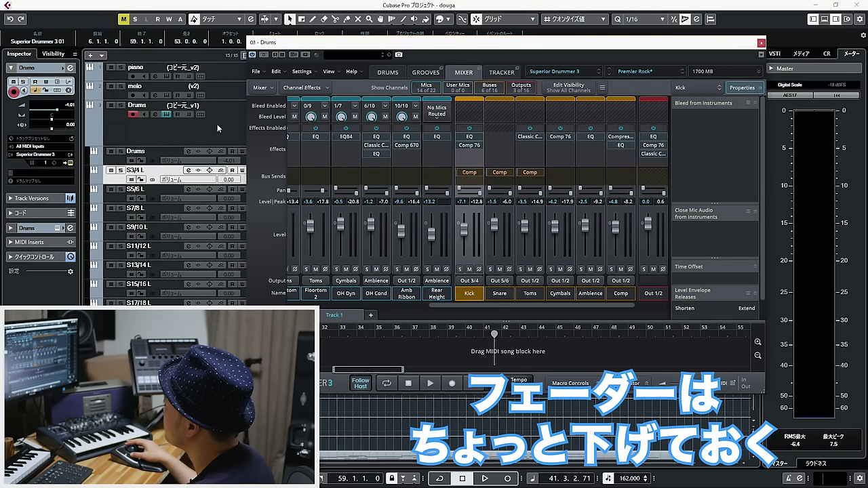
pyautogui.click(154, 152)
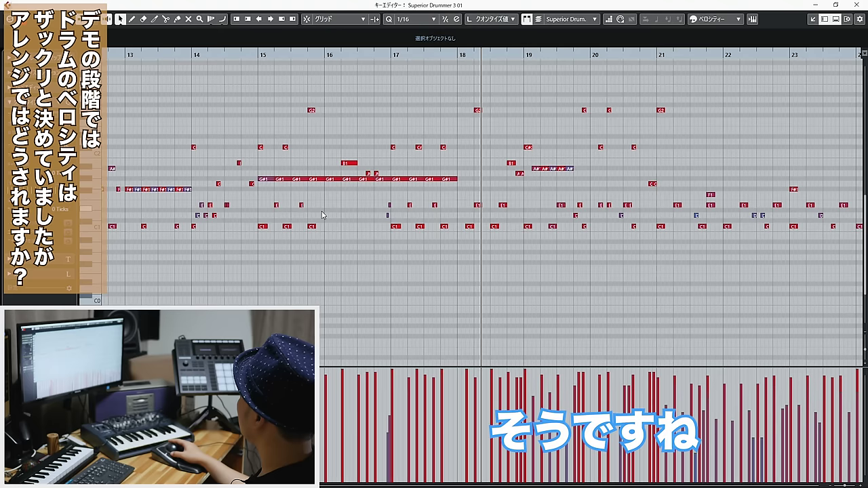
# Lower the velocity of the C1 kick note at the start of bar 7, trying 111 and 103.
pyautogui.scroll(-2, 323, 215)
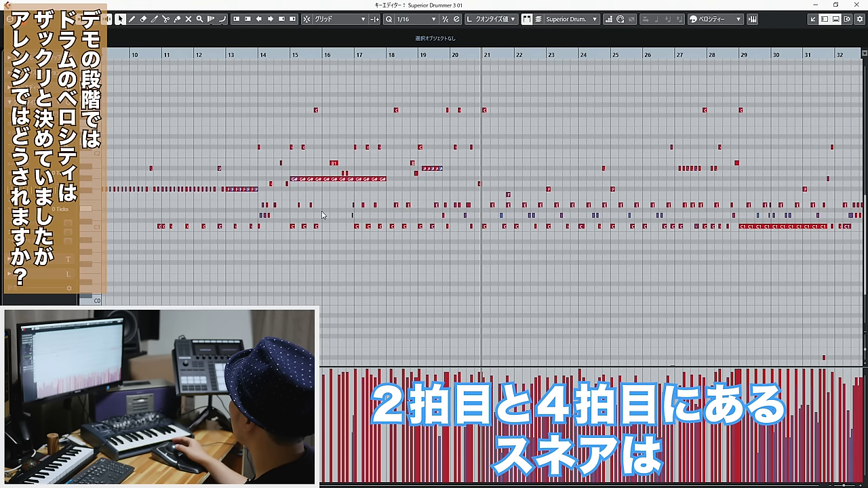
pyautogui.press('g')
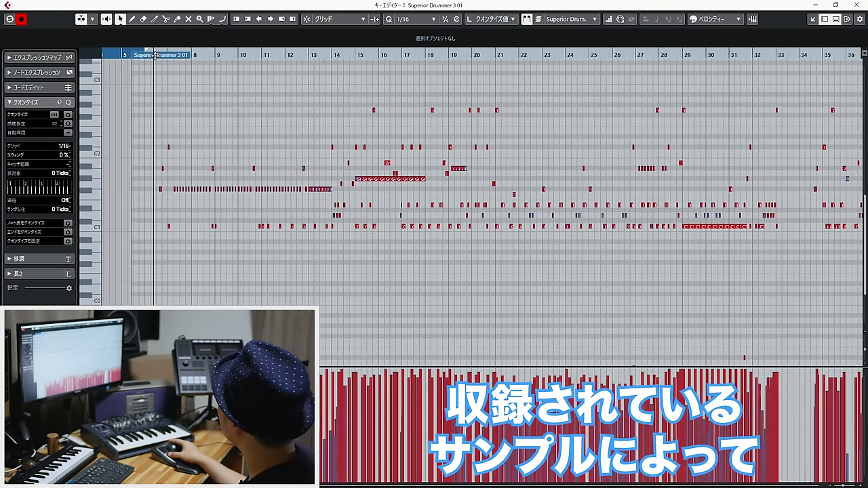
pyautogui.moveTo(319, 53); pyautogui.dragTo(183, 80)
pyautogui.moveTo(144, 257); pyautogui.dragTo(267, 222)
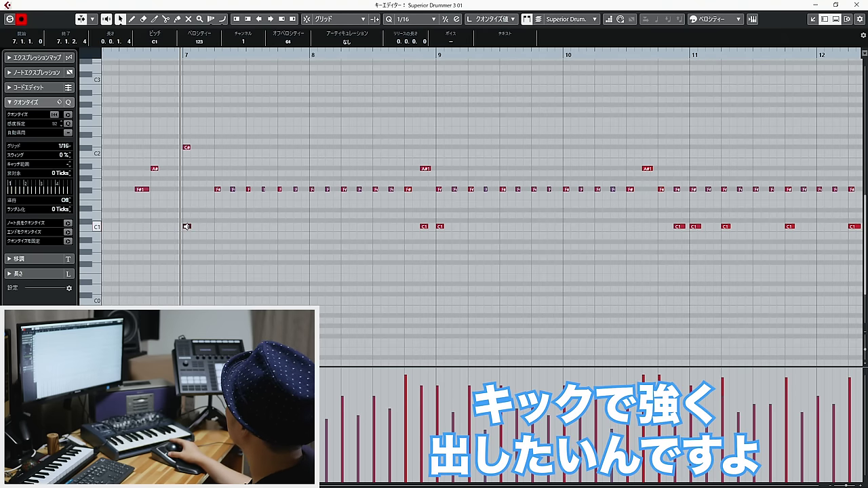
pyautogui.click(219, 143)
pyautogui.click(187, 226)
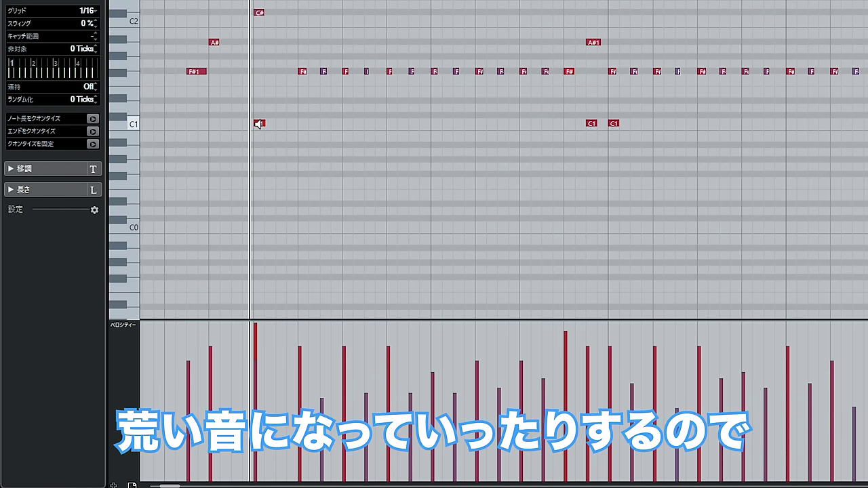
pyautogui.moveTo(258, 123); pyautogui.dragTo(256, 180)
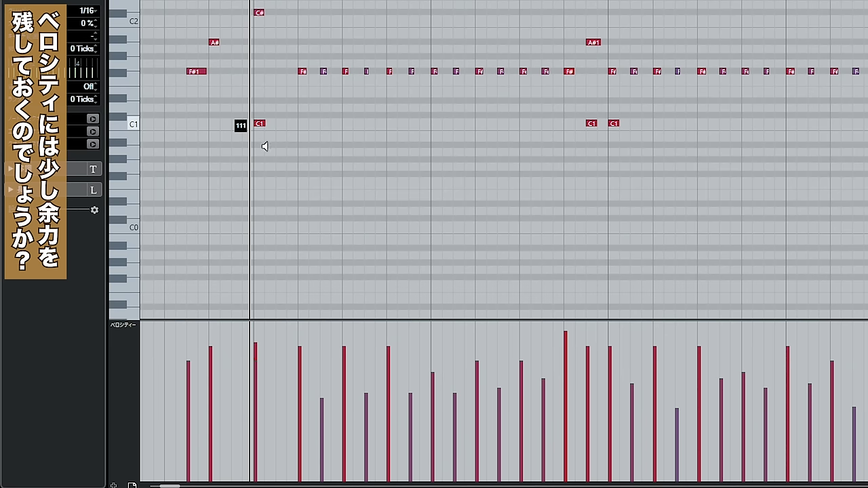
pyautogui.moveTo(264, 182); pyautogui.dragTo(272, 156)
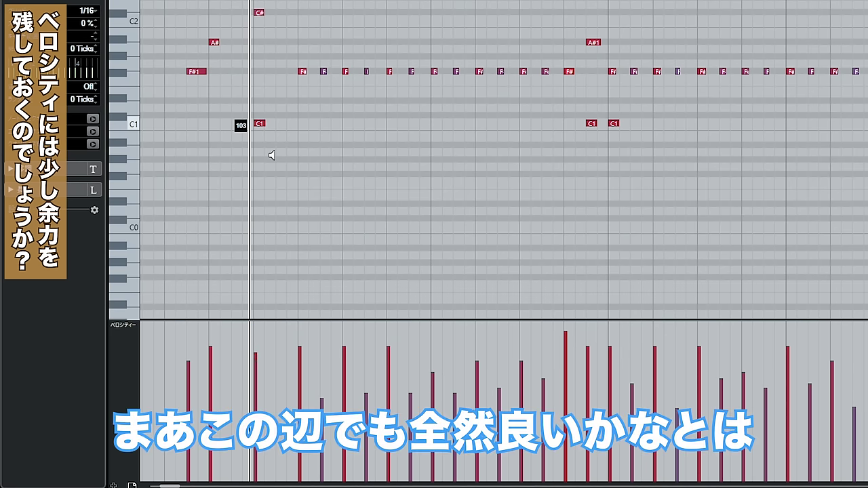
# Play the intro and audition the two neighbouring C1 kick notes around the start of bar 9.
pyautogui.press('space')
pyautogui.click(591, 123)
pyautogui.click(614, 123)
pyautogui.press('g')
pyautogui.press('space')
# Check the velocities of individual C1 kick notes in bar 11 and at bar 7.
pyautogui.click(652, 226)
pyautogui.click(661, 238)
pyautogui.click(652, 227)
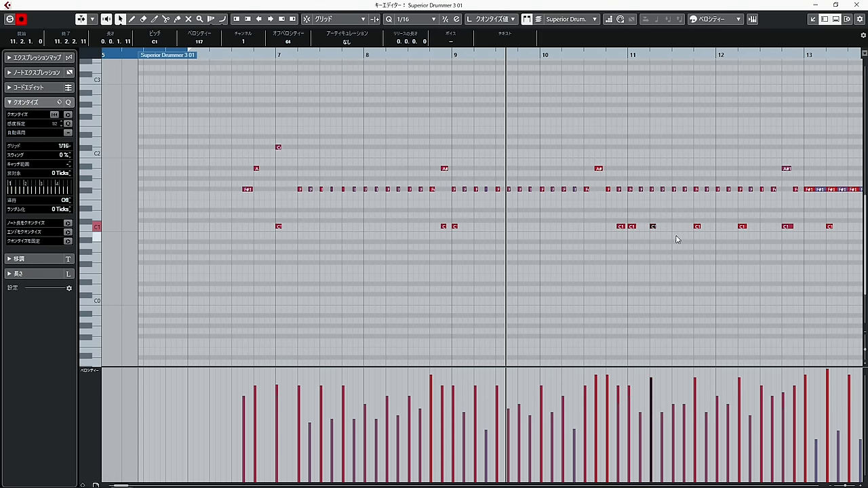
pyautogui.click(677, 240)
pyautogui.click(696, 227)
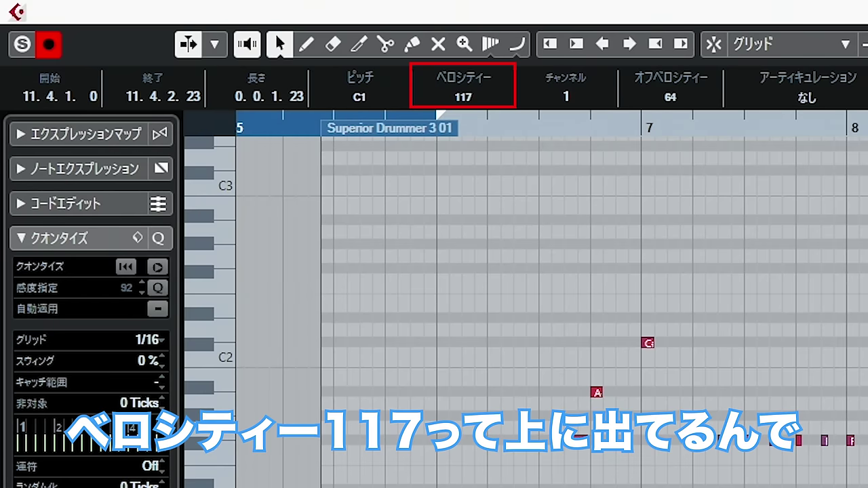
pyautogui.click(861, 238)
pyautogui.click(277, 227)
pyautogui.moveTo(268, 240); pyautogui.dragTo(863, 269)
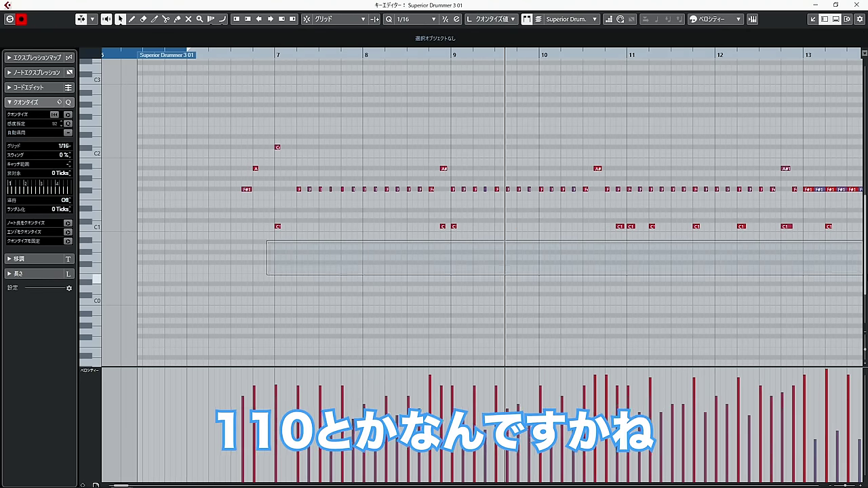
pyautogui.moveTo(782, 264); pyautogui.dragTo(862, 268)
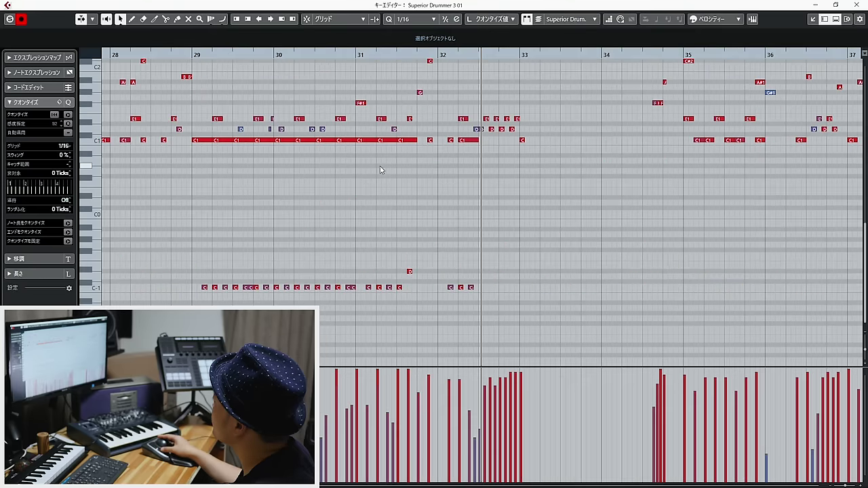
# Try the C1 kick notes in bar 35 at velocity 127 and compare them with 115 in playback.
pyautogui.moveTo(672, 186); pyautogui.dragTo(865, 191)
pyautogui.moveTo(583, 156); pyautogui.dragTo(699, 140)
pyautogui.press('v')
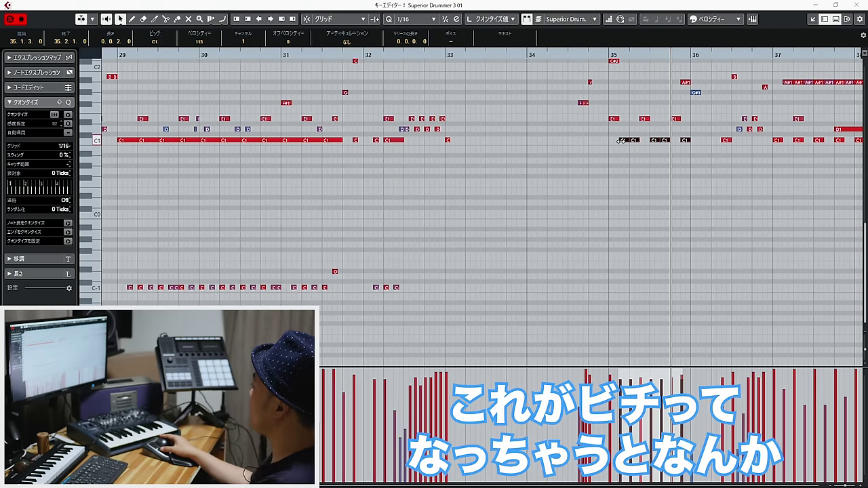
pyautogui.click(593, 54)
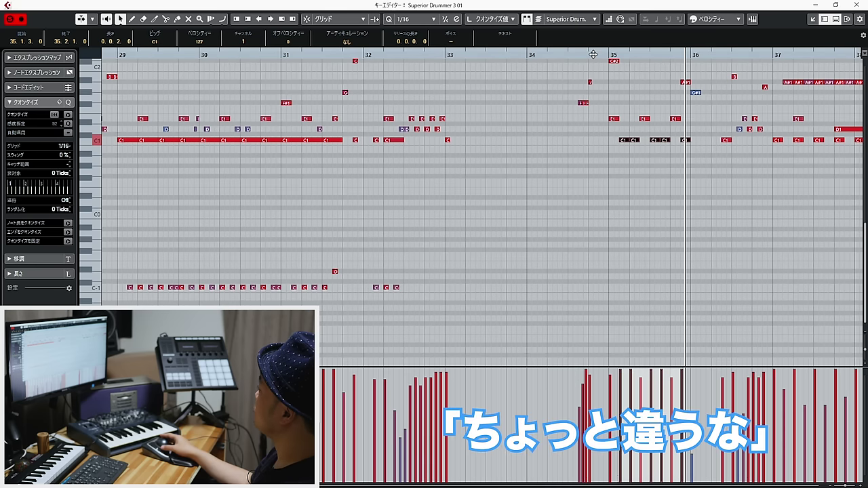
pyautogui.click(581, 55)
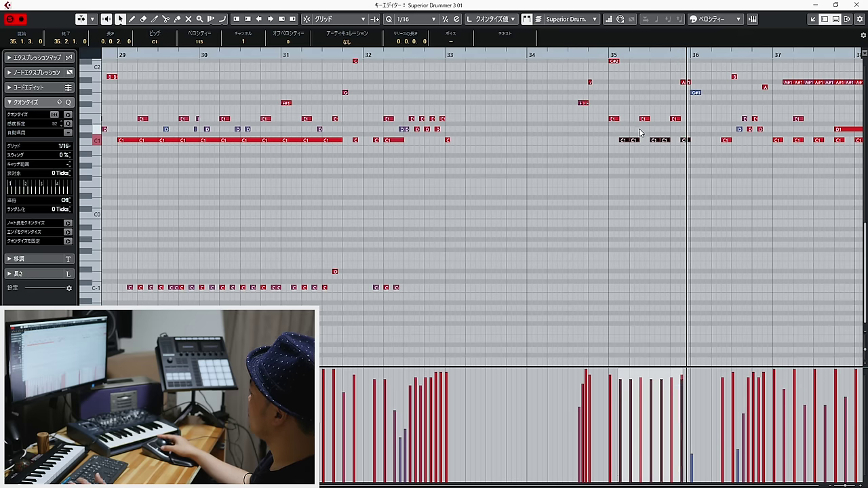
# Play on from bar 35 and examine the kick notes and their velocities around bar 37.
pyautogui.click(776, 194)
pyautogui.press('f')
pyautogui.press('space')
pyautogui.press('g')
pyautogui.press('g')
pyautogui.press('g')
pyautogui.hscroll(3, 719, 207)
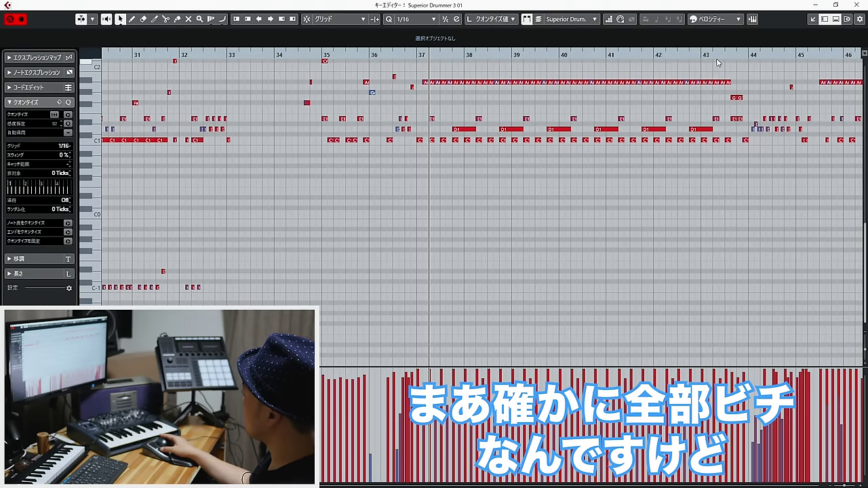
pyautogui.press('h')
pyautogui.press('h')
pyautogui.press('h')
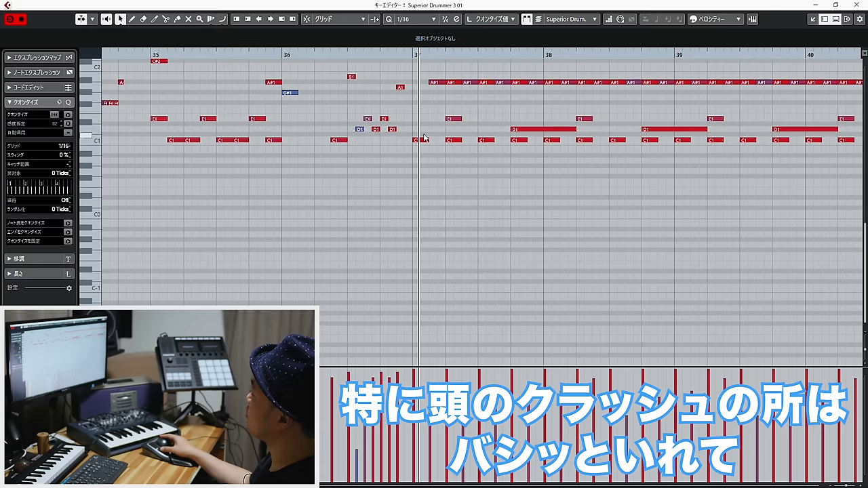
# Try a lower velocity on the C1 kick notes in bars 37 to 43, leaving out the bar's opening 127 kick.
pyautogui.press('g')
pyautogui.press('g')
pyautogui.press('g')
pyautogui.press('g')
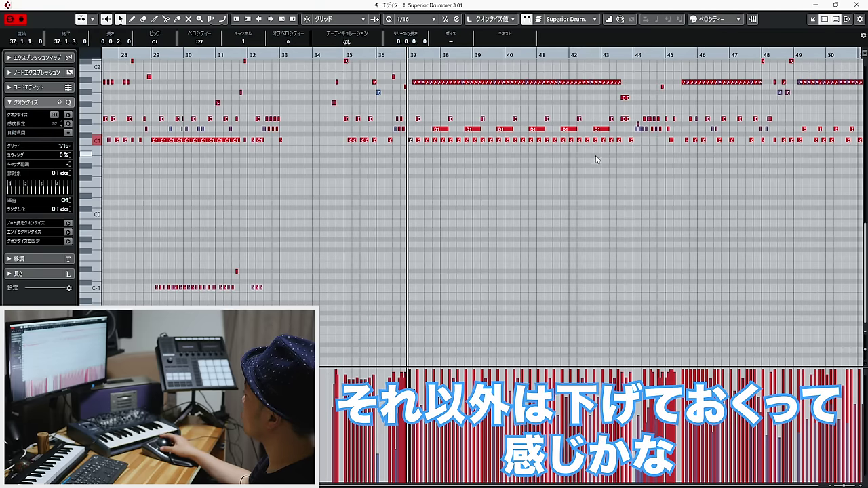
pyautogui.press('g')
pyautogui.press('g')
pyautogui.press('g')
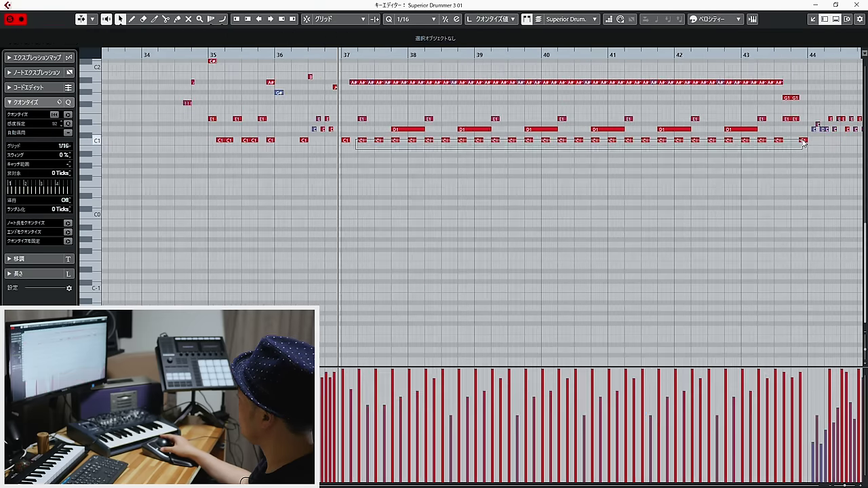
pyautogui.moveTo(353, 135); pyautogui.dragTo(804, 144)
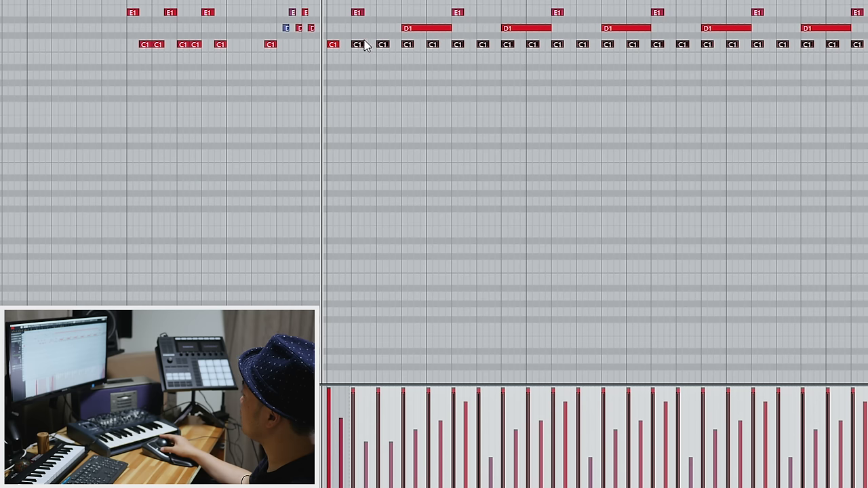
pyautogui.moveTo(353, 47); pyautogui.dragTo(353, 47)
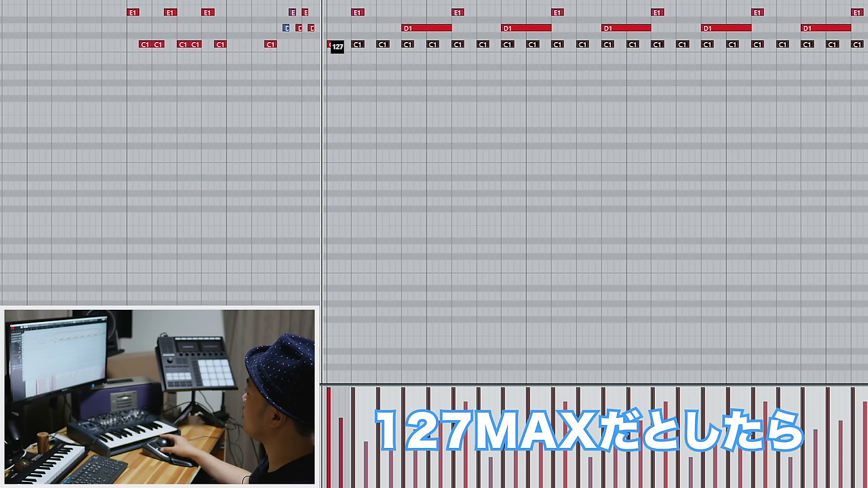
pyautogui.moveTo(370, 51); pyautogui.dragTo(370, 53)
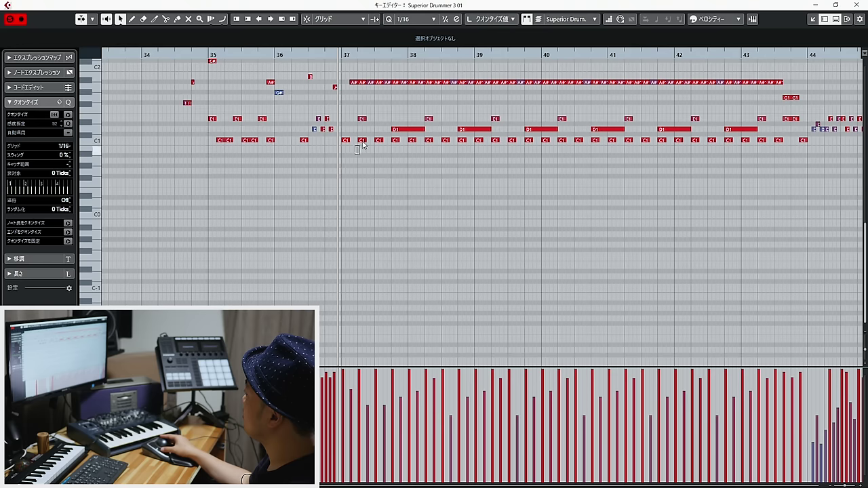
# Audition the first two C1 kick notes of bar 37 to compare their sound.
pyautogui.click(343, 140)
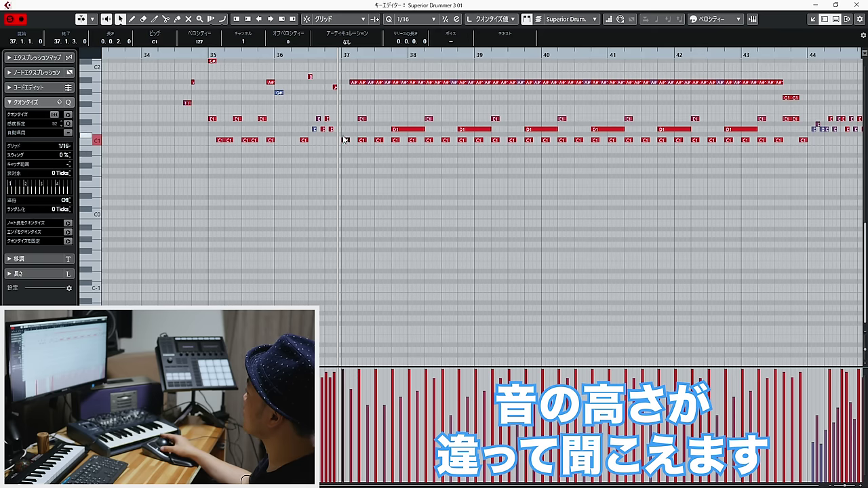
pyautogui.click(359, 160)
pyautogui.click(362, 140)
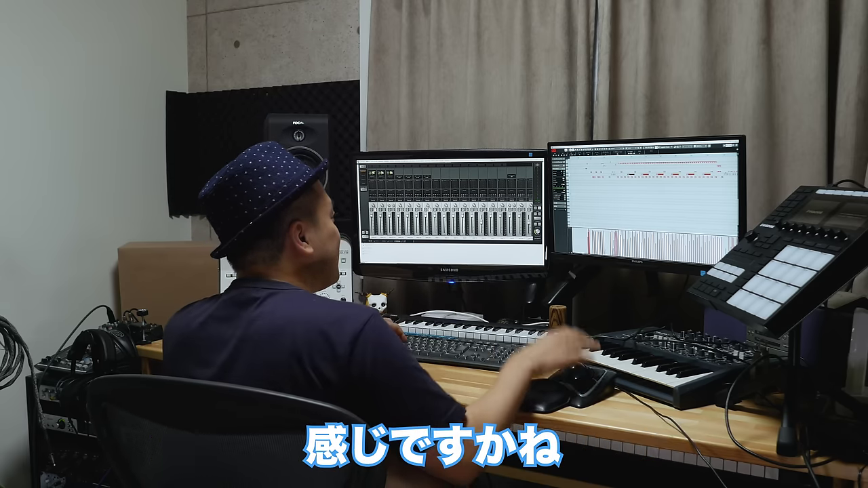
# Adjust the E1 snare notes' velocity in bars 37 to 43, trying 97, 109 and 117 before 107.
pyautogui.moveTo(447, 120); pyautogui.dragTo(448, 125)
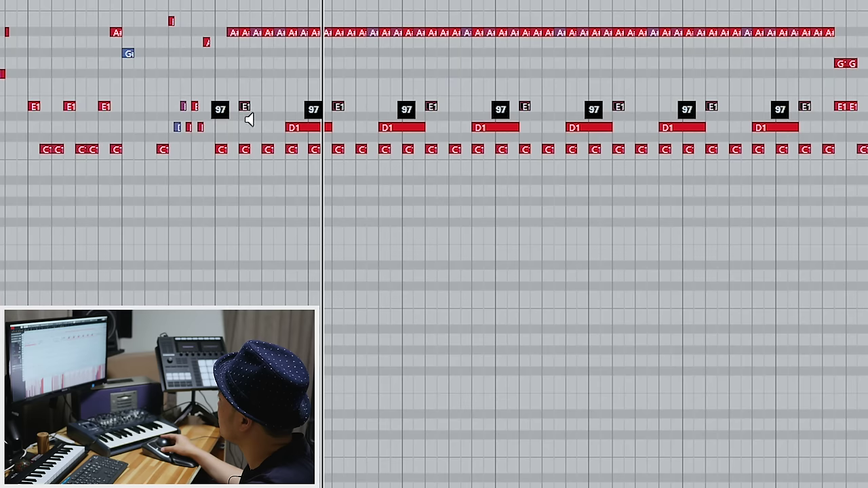
pyautogui.moveTo(248, 107); pyautogui.dragTo(252, 103)
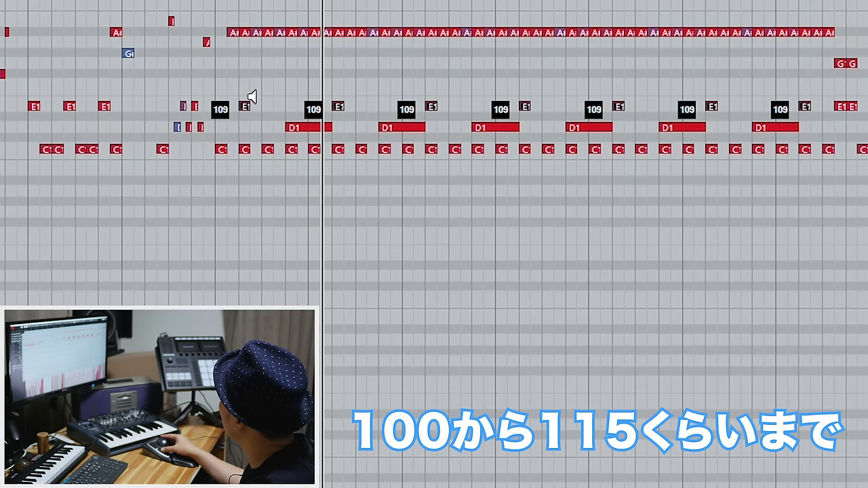
pyautogui.moveTo(251, 97); pyautogui.dragTo(254, 91)
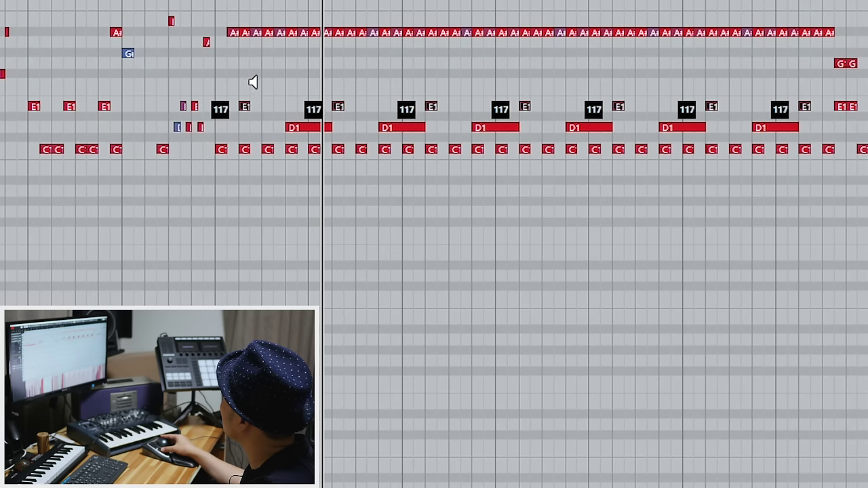
pyautogui.moveTo(245, 110); pyautogui.dragTo(249, 50)
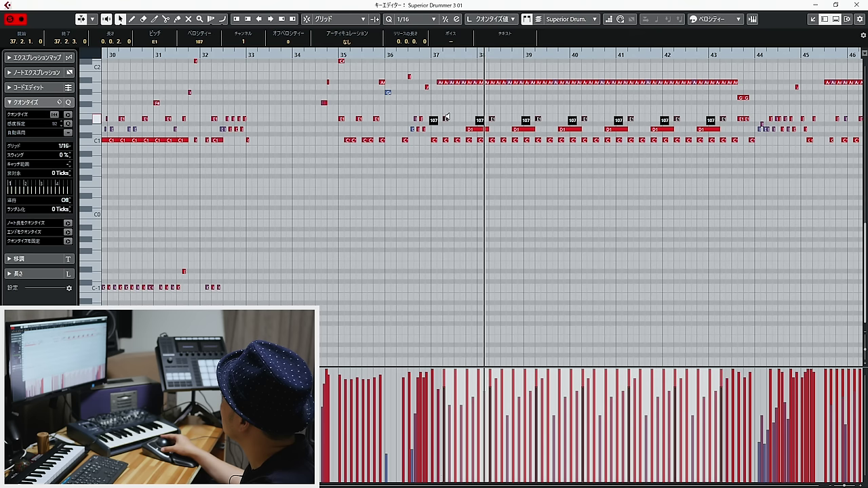
# Play from bar 37 and examine the selected run of A#1 notes through bar 43 and its velocities.
pyautogui.click(436, 56)
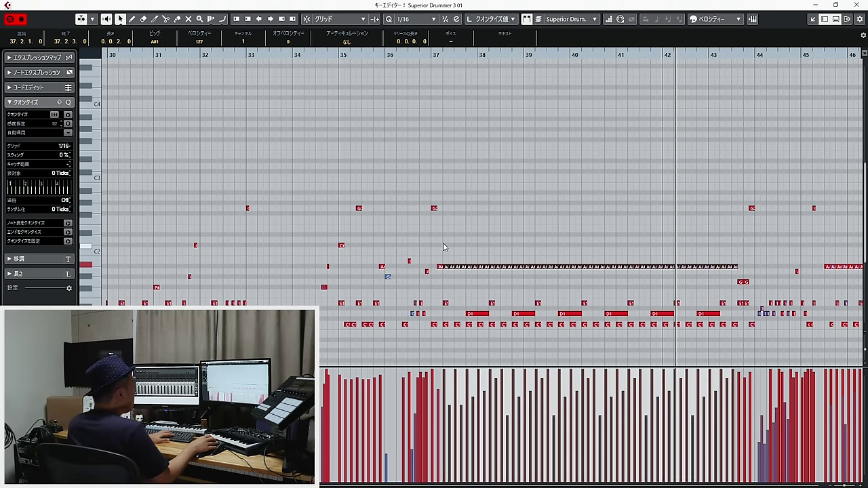
pyautogui.moveTo(435, 257); pyautogui.dragTo(586, 261)
pyautogui.moveTo(749, 270); pyautogui.dragTo(749, 271)
pyautogui.scroll(-4, 749, 271)
pyautogui.scroll(6, 687, 194)
pyautogui.scroll(-6, 443, 72)
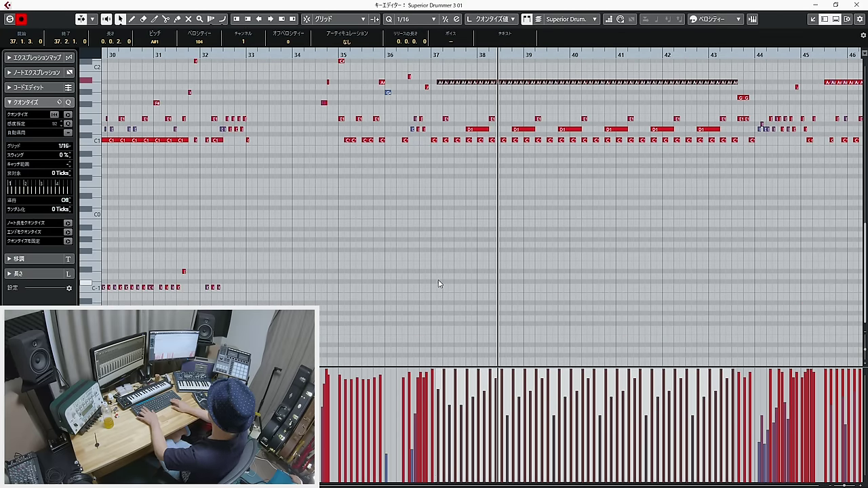
# Transpose the A#1 hi-hat run in bars 37 to 43 down to C#-1.
pyautogui.hotkey('shift', 'Down')
pyautogui.hotkey('shift', 'Down')
pyautogui.press('Down')
pyautogui.press('Down')
pyautogui.press('Down')
pyautogui.press('Down')
pyautogui.press('Down')
pyautogui.press('Down')
pyautogui.press('Down')
pyautogui.press('Down')
pyautogui.press('Down')
pyautogui.press('Down')
pyautogui.press('Down')
pyautogui.press('Down')
pyautogui.press('Up')
pyautogui.press('Up')
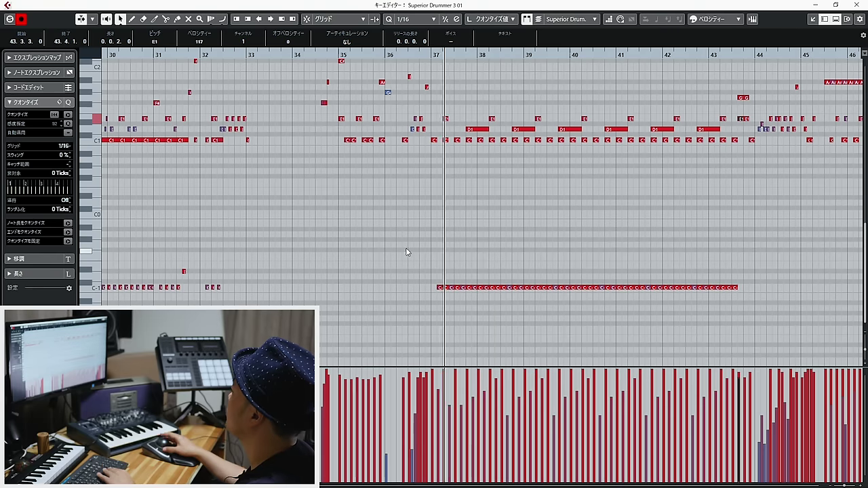
pyautogui.moveTo(405, 253); pyautogui.dragTo(746, 327)
pyautogui.press('Up')
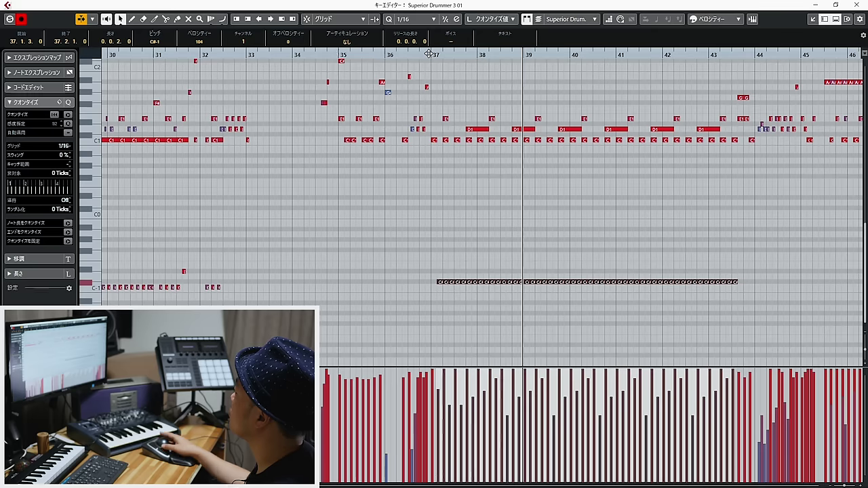
pyautogui.click(618, 217)
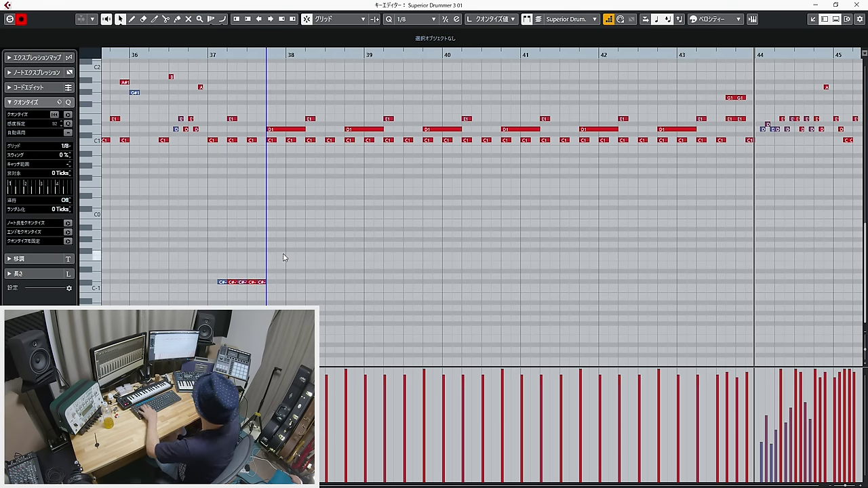
# Duplicate the last four C#-1 notes of the accent pattern to extend the hi-hat run into bar 40.
pyautogui.moveTo(589, 320); pyautogui.dragTo(517, 279)
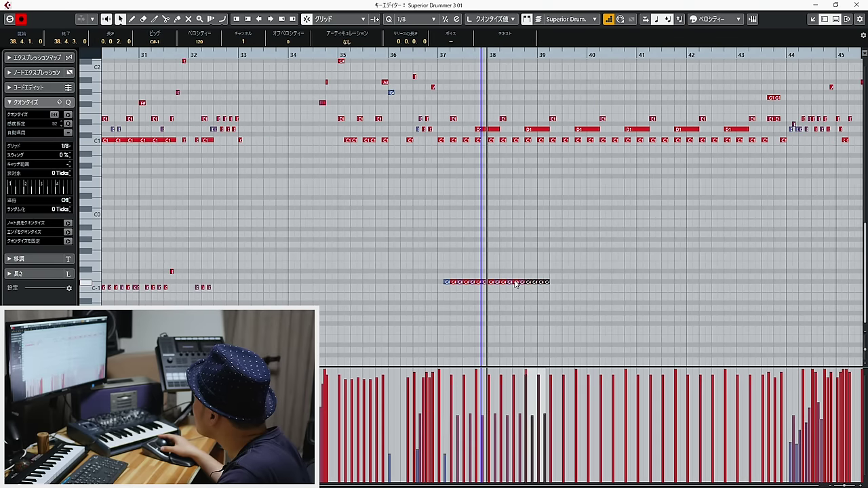
pyautogui.hotkey('alt', 'd')
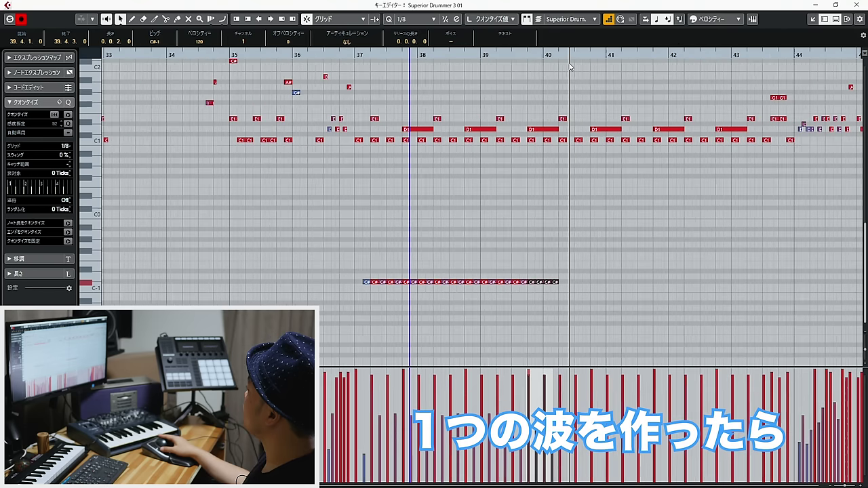
pyautogui.scroll(5, 545, 139)
pyautogui.scroll(-5, 555, 302)
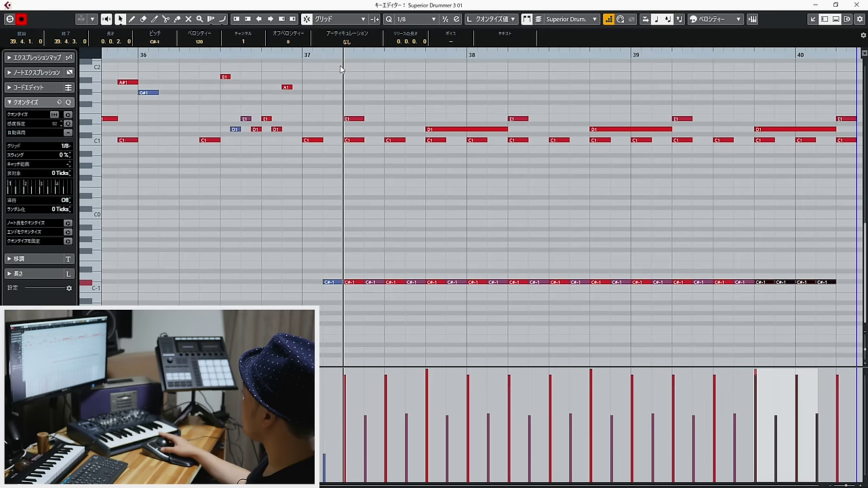
pyautogui.press('g')
pyautogui.press('g')
pyautogui.press('g')
pyautogui.press('g')
pyautogui.press('g')
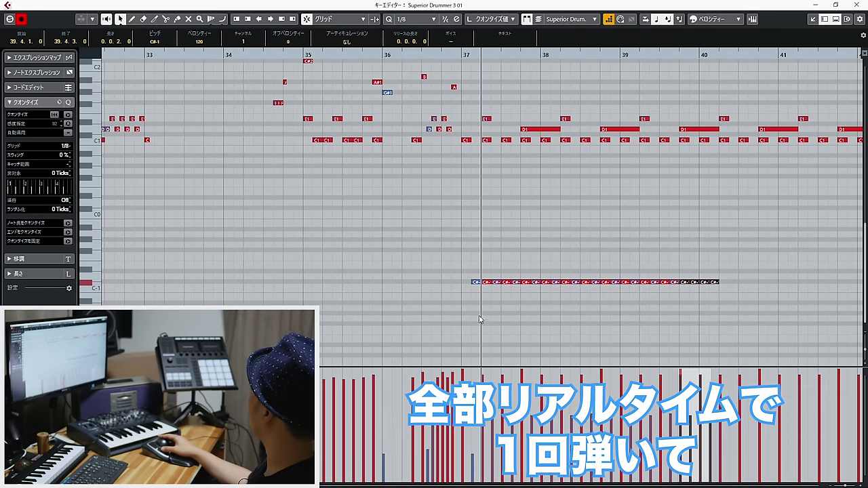
# Select the C#-1 run from bar 37 and quantize it to 1/8 with 3% swing.
pyautogui.click(455, 313)
pyautogui.moveTo(762, 287); pyautogui.dragTo(762, 287)
pyautogui.hscroll(2, 760, 289)
pyautogui.moveTo(679, 306); pyautogui.dragTo(586, 283)
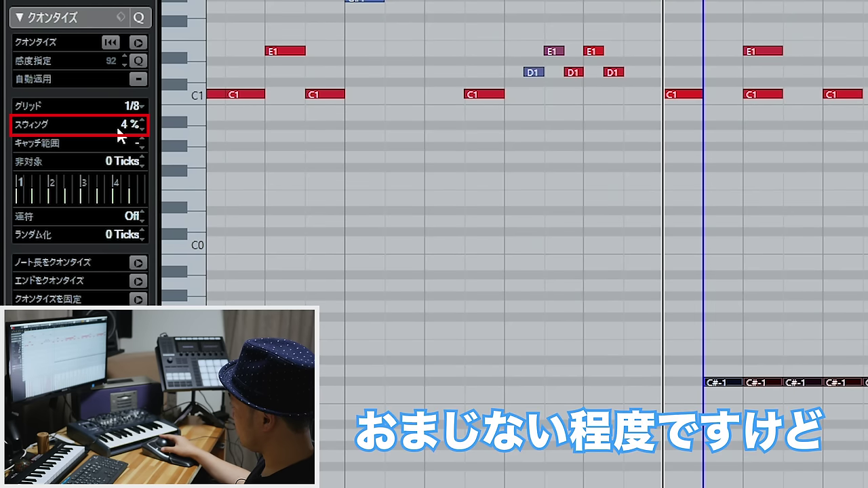
pyautogui.scroll(-3, 119, 130)
pyautogui.scroll(2, 120, 134)
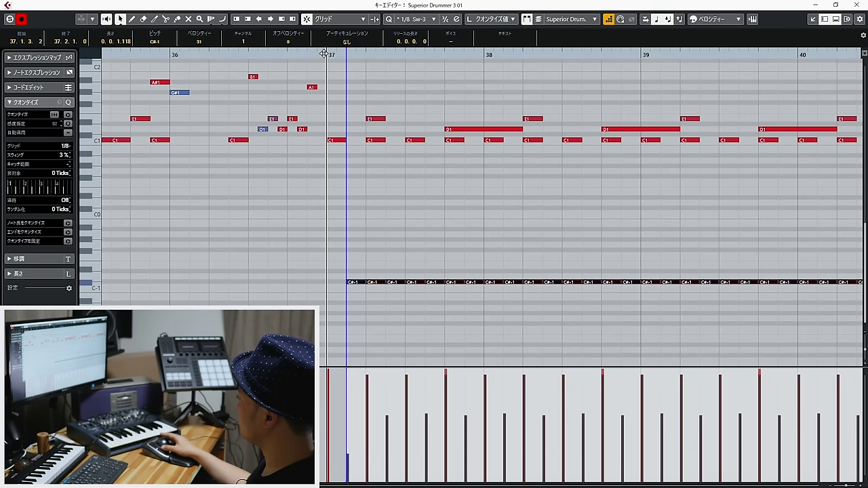
# Play the quantized C#-1 hi-hat run from bar 37 and check its feel against the kick and snare.
pyautogui.press('space')
pyautogui.click(532, 236)
pyautogui.click(748, 229)
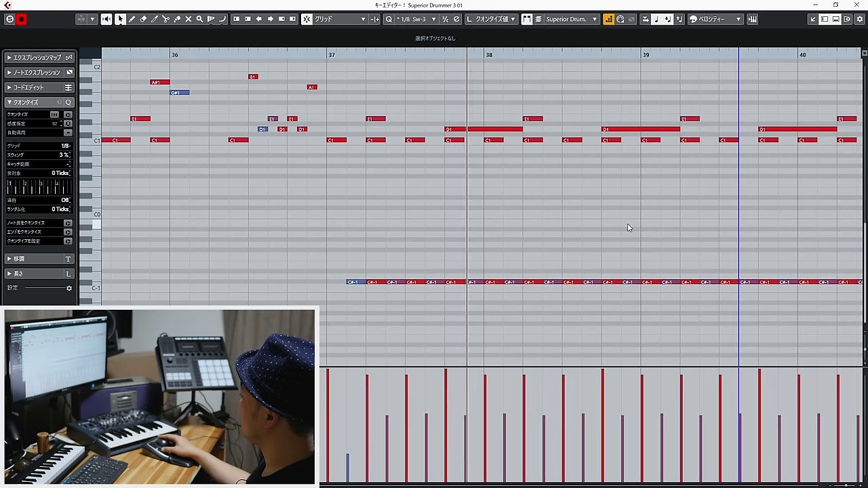
pyautogui.click(700, 226)
pyautogui.click(775, 202)
pyautogui.press('g')
pyautogui.press('g')
pyautogui.press('g')
pyautogui.press('g')
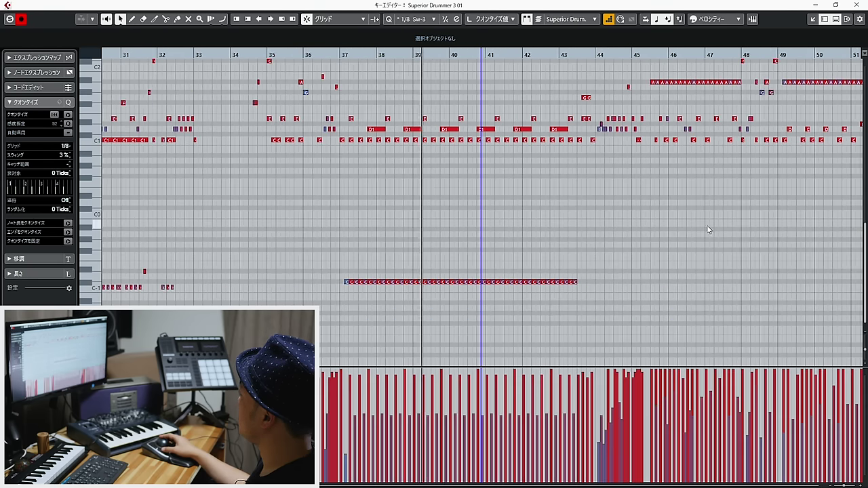
# Replace the A#1 run in bars 45 to 47 with the copied C#-1 pattern, removing the excess notes past bar 47.
pyautogui.scroll(5, 546, 217)
pyautogui.scroll(-5, 547, 217)
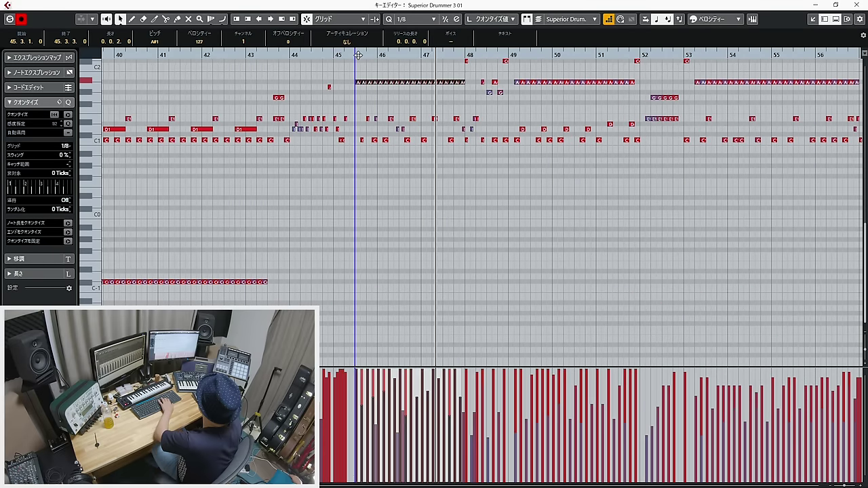
pyautogui.press('Delete')
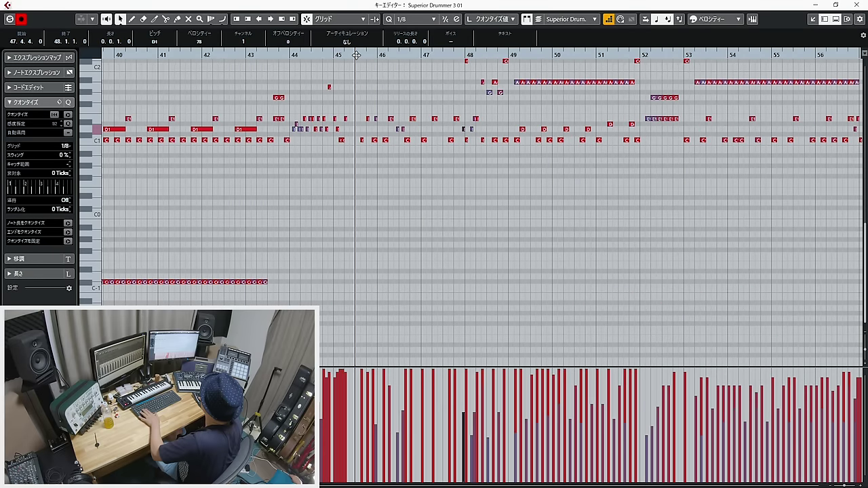
pyautogui.hotkey('ctrl', 'v')
pyautogui.moveTo(691, 321); pyautogui.dragTo(469, 278)
pyautogui.press('Delete')
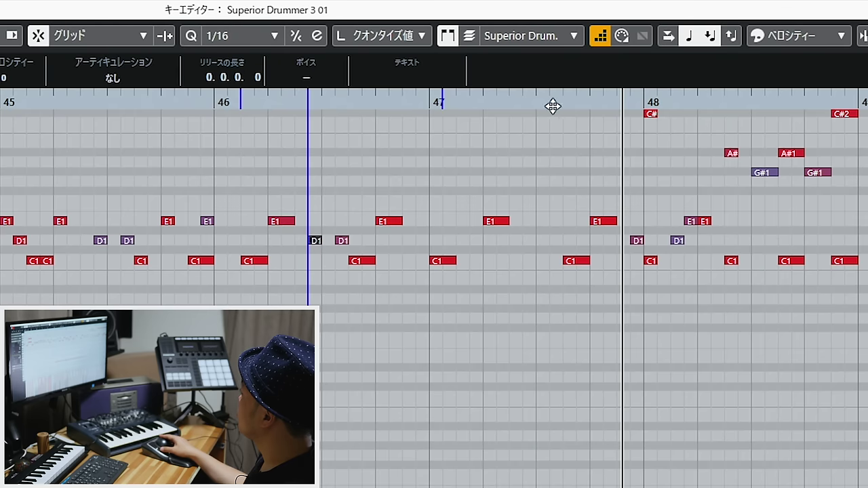
# Place two D1 ghost notes around beats 2 and 3 of bar 47, matching the pair in bar 46.
pyautogui.click(524, 102)
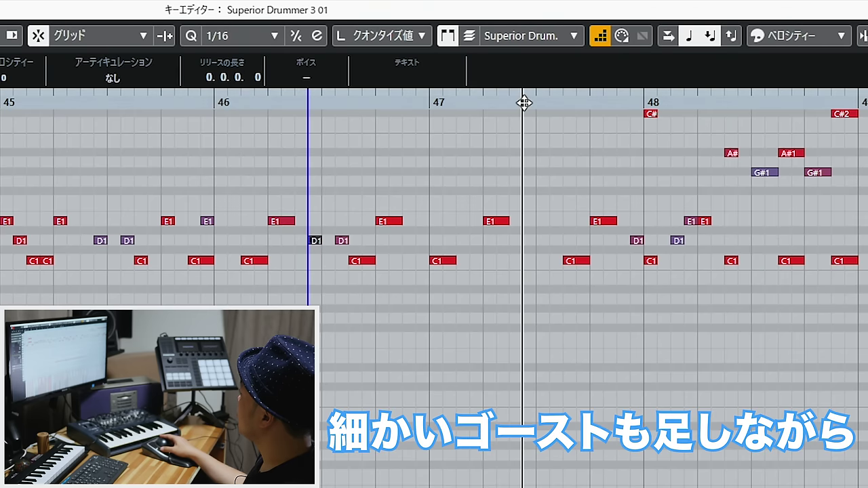
pyautogui.click(553, 100)
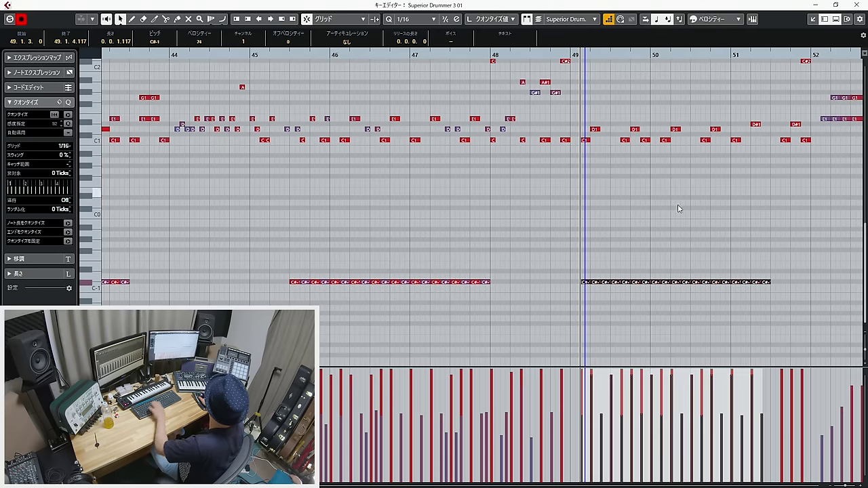
# Extend the C#-1 run in bars 49 to 51 by duplicating its last two notes, and transpose the whole run to B-2.
pyautogui.moveTo(789, 320); pyautogui.dragTo(756, 278)
pyautogui.hotkey('ctrl', 'd')
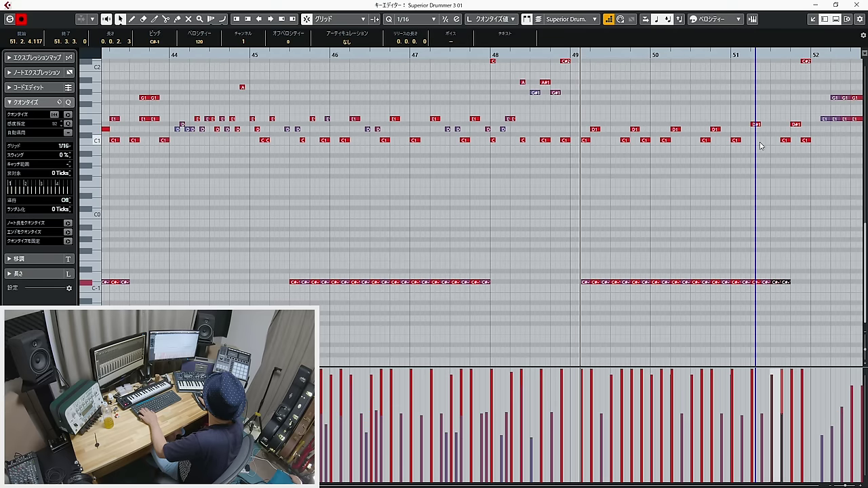
pyautogui.press('Up')
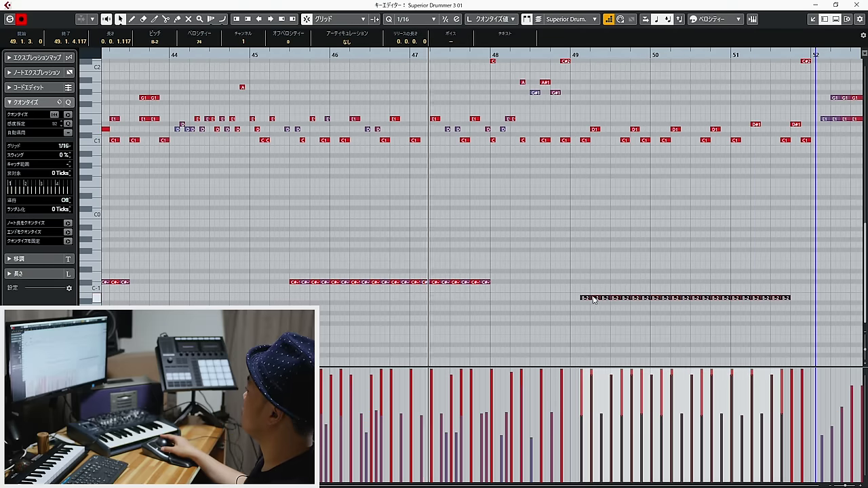
pyautogui.click(584, 298)
pyautogui.click(606, 275)
pyautogui.click(787, 275)
pyautogui.moveTo(801, 265); pyautogui.dragTo(723, 207)
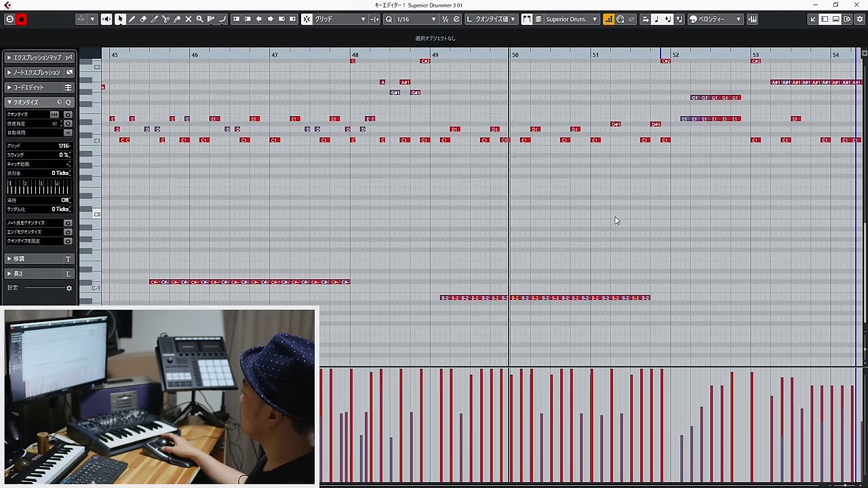
# Try the hi-hat run in bars 49 to 51 on G#-2 and C-1 to compare the articulations.
pyautogui.moveTo(415, 55); pyautogui.dragTo(170, 19)
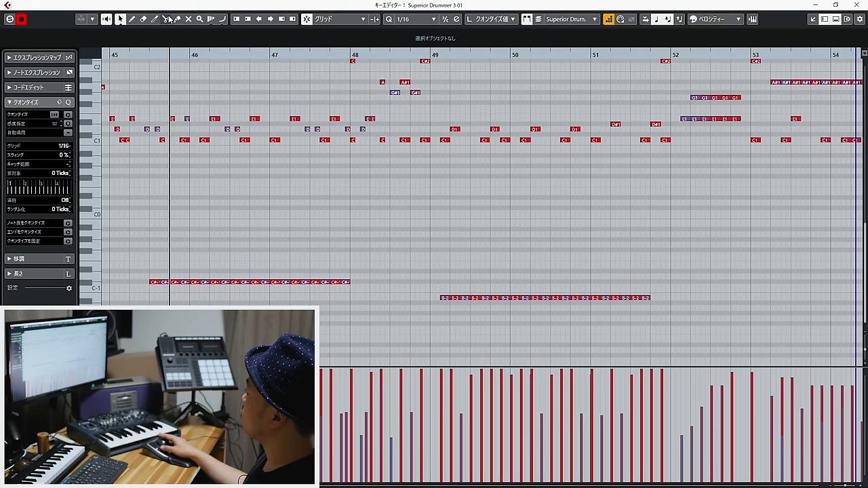
pyautogui.moveTo(412, 95); pyautogui.dragTo(634, 312)
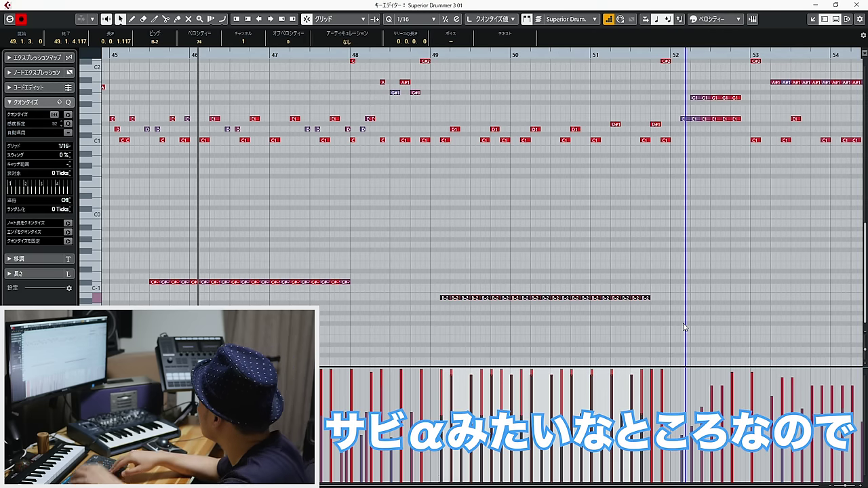
pyautogui.press('Down')
pyautogui.press('Down')
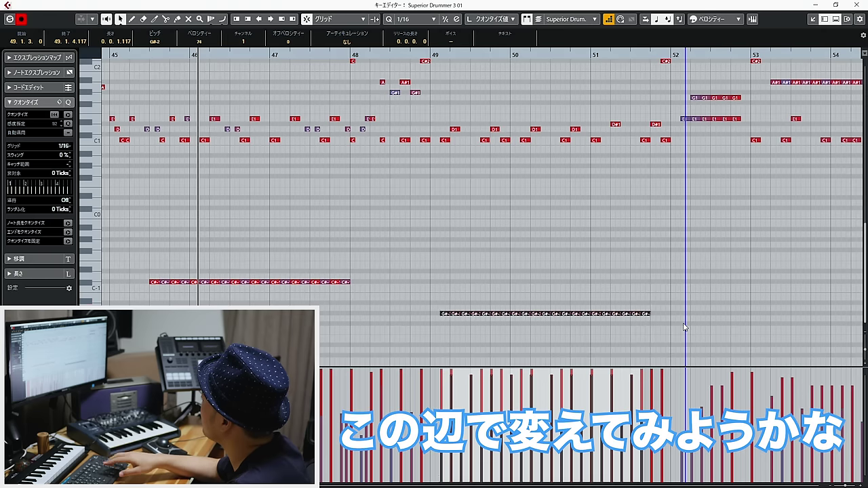
pyautogui.press('Up')
pyautogui.press('Up')
pyautogui.press('Up')
pyautogui.press('Up')
pyautogui.press('Up')
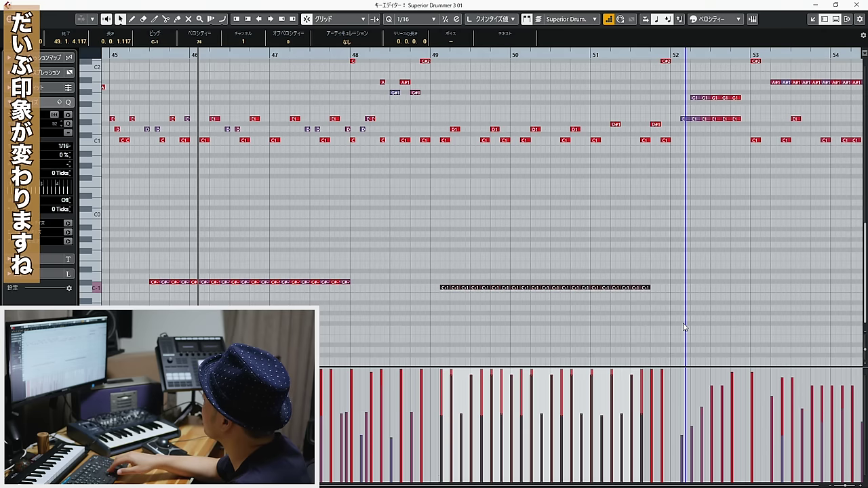
# Try higher pitches up to G-1 and above for the hi-hat run in bars 49 to 51 to compare openness.
pyautogui.press('Down')
pyautogui.press('Down')
pyautogui.press('Up')
pyautogui.press('Up')
pyautogui.press('Up')
pyautogui.press('Up')
pyautogui.press('Up')
pyautogui.press('Up')
pyautogui.press('Up')
pyautogui.press('Up')
pyautogui.press('Up')
pyautogui.press('Up')
pyautogui.press('Up')
pyautogui.press('Up')
pyautogui.press('Up')
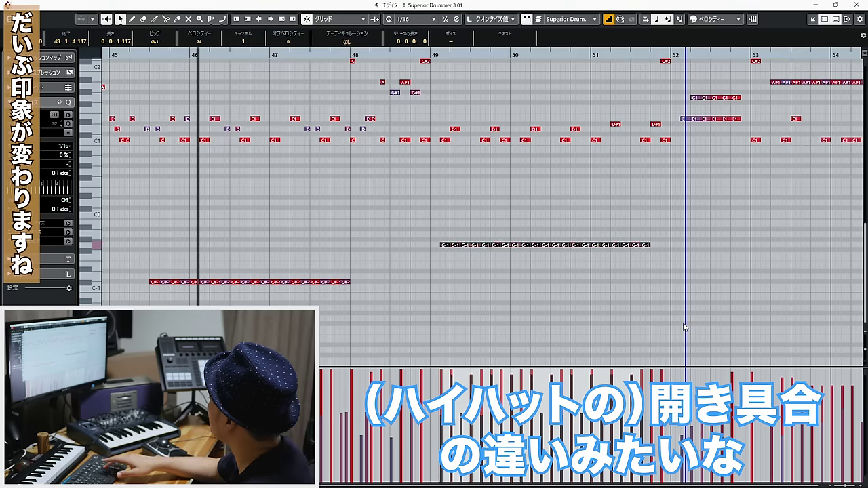
pyautogui.press('Up')
pyautogui.press('Up')
pyautogui.press('Up')
pyautogui.press('Up')
pyautogui.press('Down')
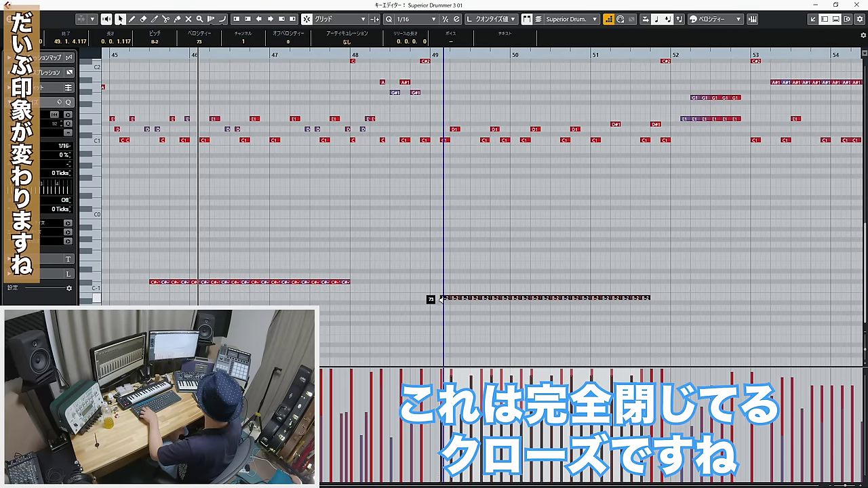
# Raise the last B-2 hi-hat note of bar 49 to D#-1.
pyautogui.click(445, 305)
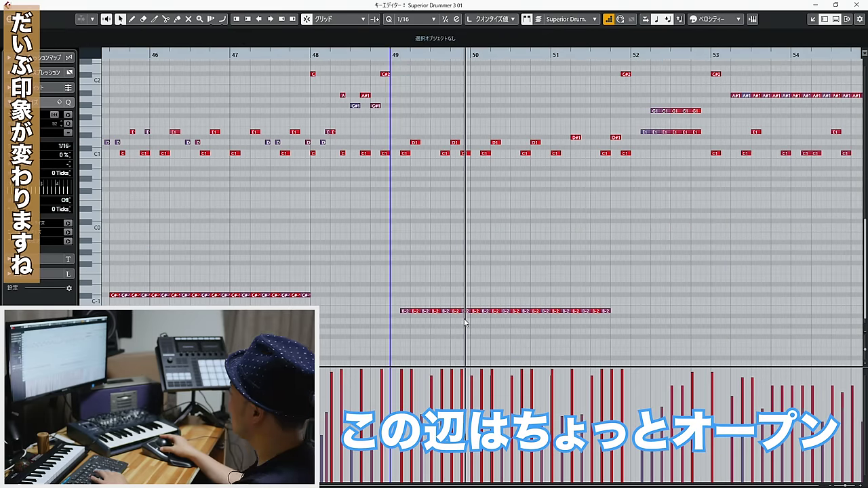
pyautogui.moveTo(470, 314); pyautogui.dragTo(465, 284)
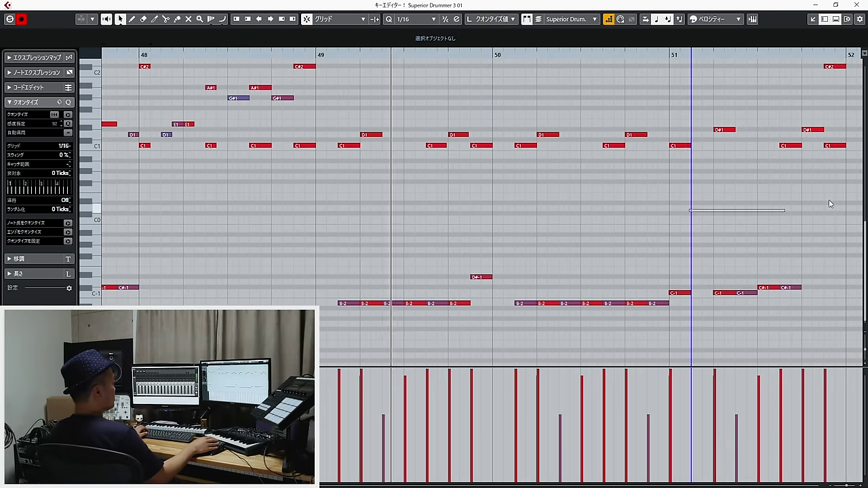
# Add soft D1 ghost notes between the main snare hits in bars 49 and 50.
pyautogui.hscroll(5, 830, 203)
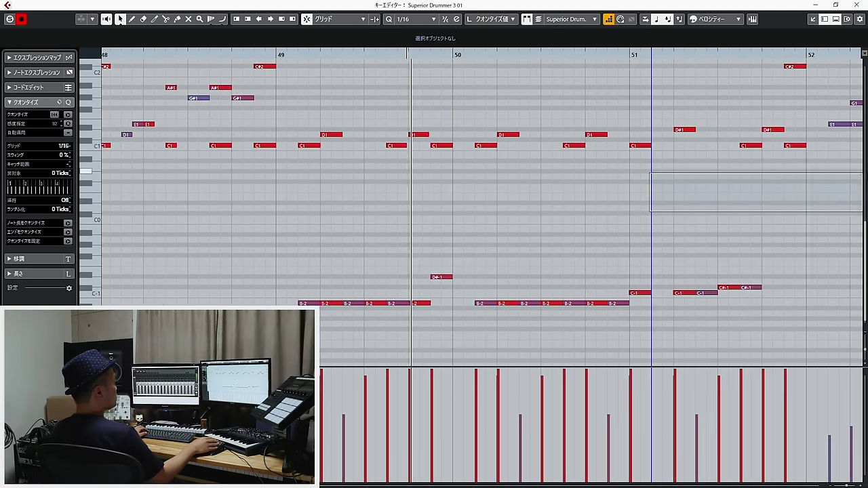
pyautogui.press('g')
pyautogui.press('g')
pyautogui.press('g')
pyautogui.press('g')
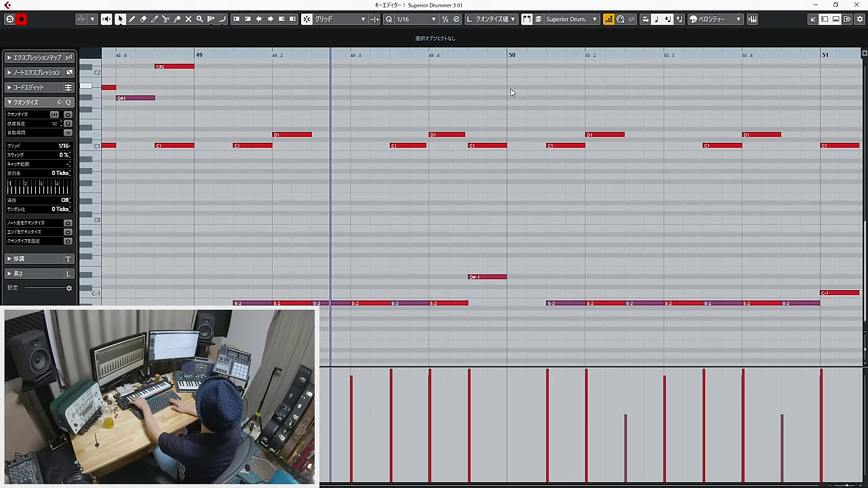
pyautogui.press('g')
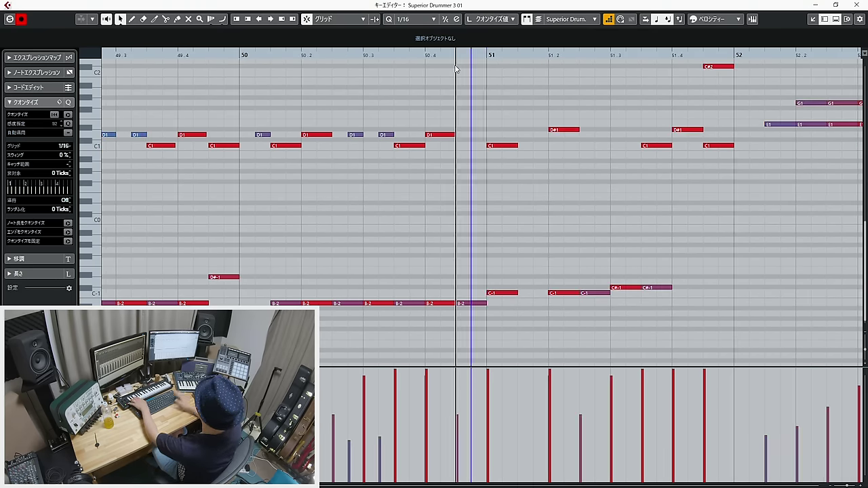
pyautogui.press('g')
pyautogui.press('g')
pyautogui.press('g')
pyautogui.press('g')
pyautogui.press('g')
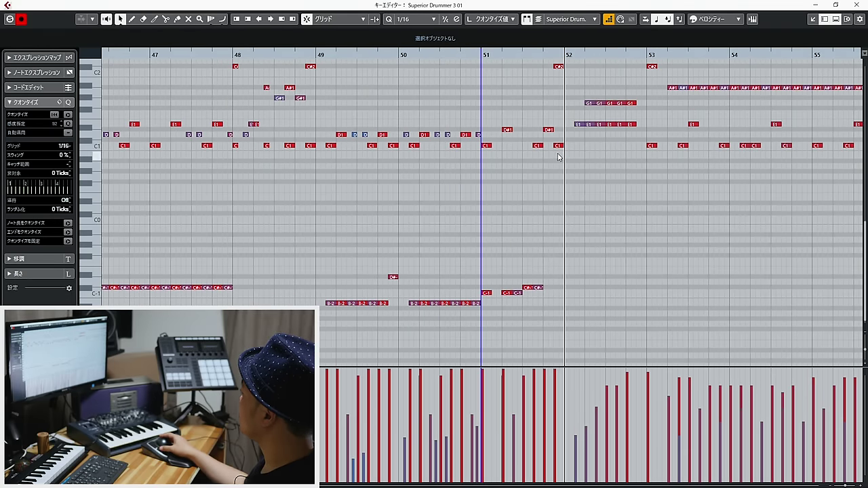
# Examine how the C-1 and C#-1 hi-hat notes in bar 51 lead into the C#2 crash before bar 52.
pyautogui.click(559, 67)
pyautogui.scroll(1, 560, 74)
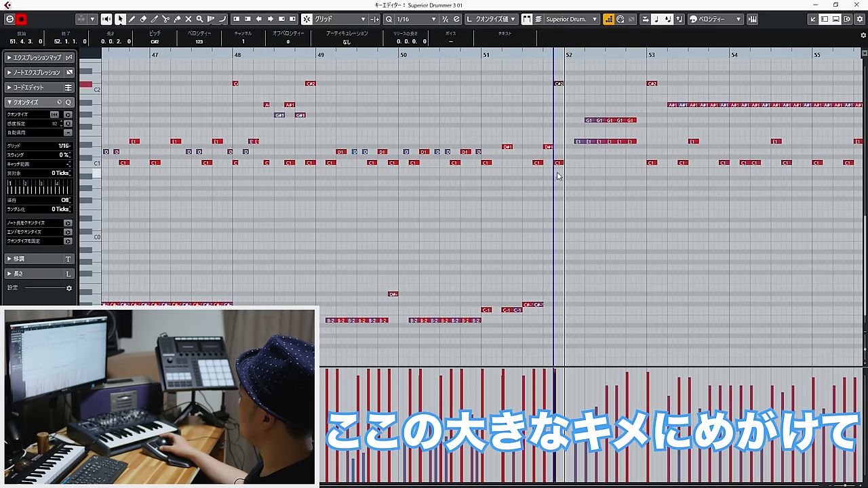
pyautogui.scroll(-1, 514, 293)
pyautogui.moveTo(547, 292); pyautogui.dragTo(486, 291)
pyautogui.click(483, 294)
pyautogui.click(526, 297)
pyautogui.click(537, 297)
pyautogui.click(524, 291)
pyautogui.click(526, 282)
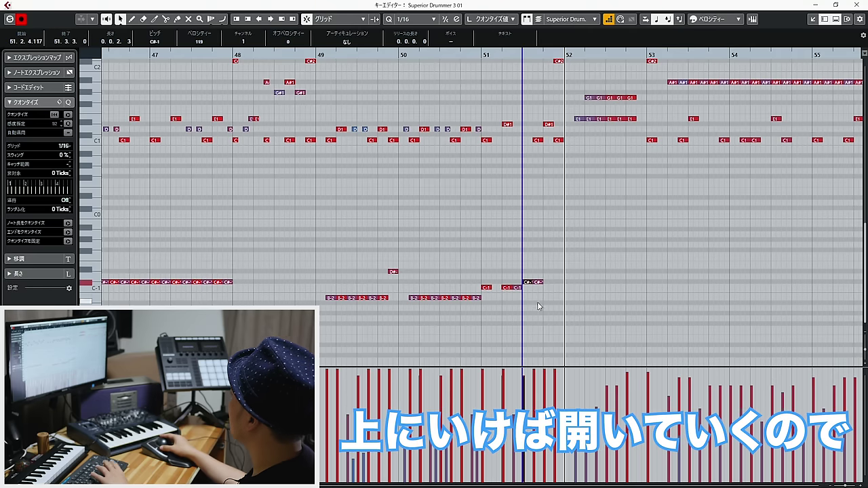
pyautogui.press('Up')
pyautogui.press('Up')
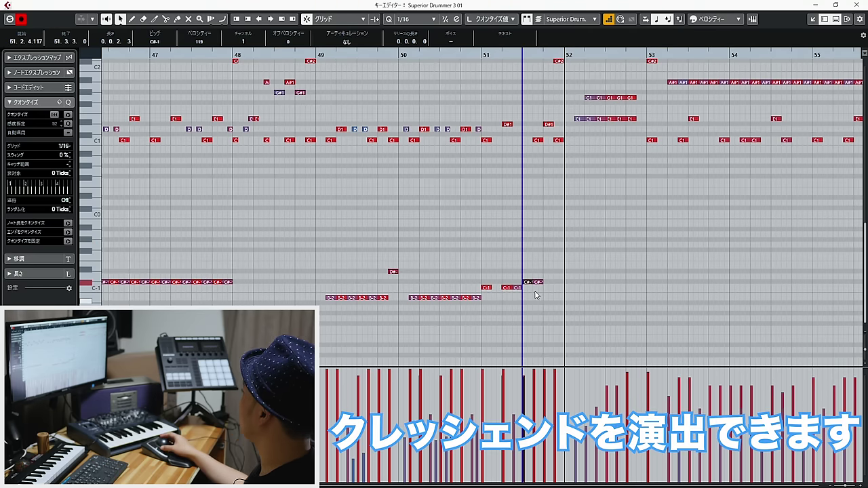
pyautogui.click(529, 224)
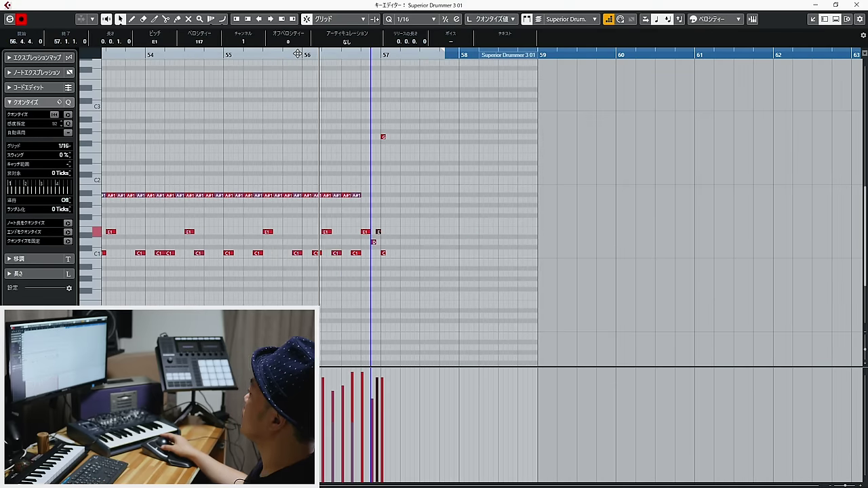
# Repitch the last two sixteenth fill notes just before bar 57 to G1 and A1 and audition them.
pyautogui.moveTo(350, 54); pyautogui.dragTo(350, 74)
pyautogui.moveTo(436, 242); pyautogui.dragTo(453, 200)
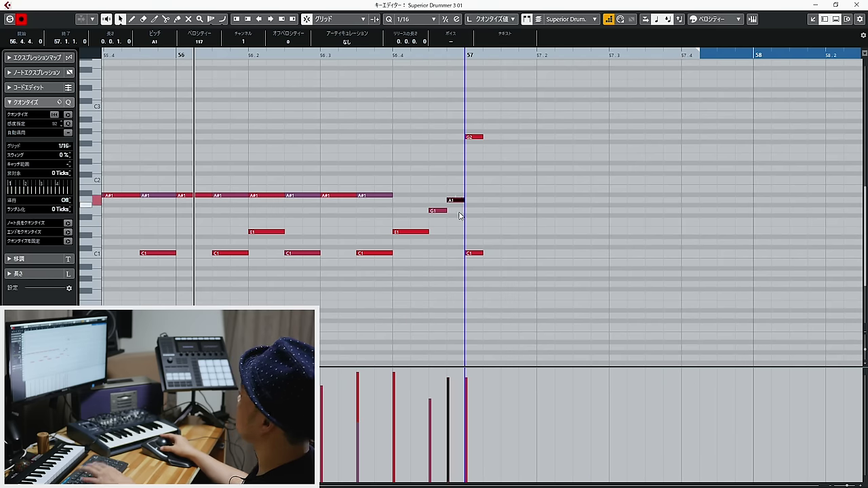
pyautogui.click(463, 196)
pyautogui.click(443, 198)
pyautogui.click(436, 211)
pyautogui.click(453, 201)
pyautogui.moveTo(399, 56); pyautogui.dragTo(263, 50)
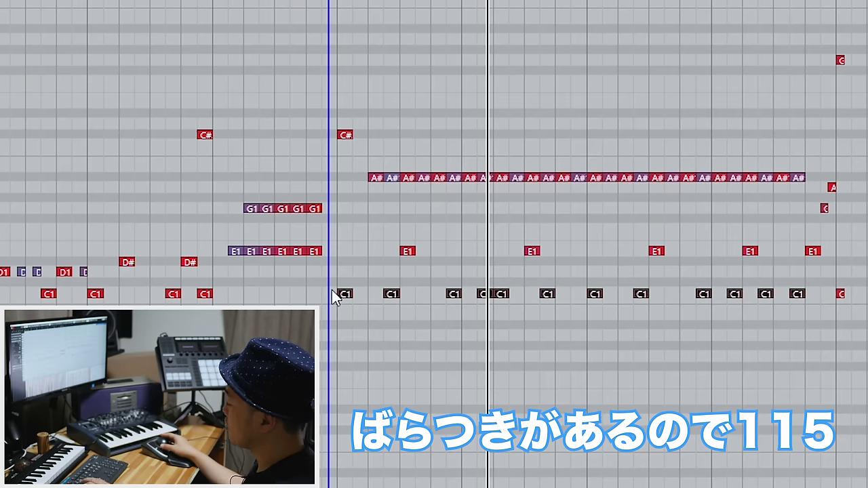
# Even out the C1 kick notes in bars 53 to 56 by setting their velocity to 115.
pyautogui.press('v')
pyautogui.press('Return')
pyautogui.click(440, 427)
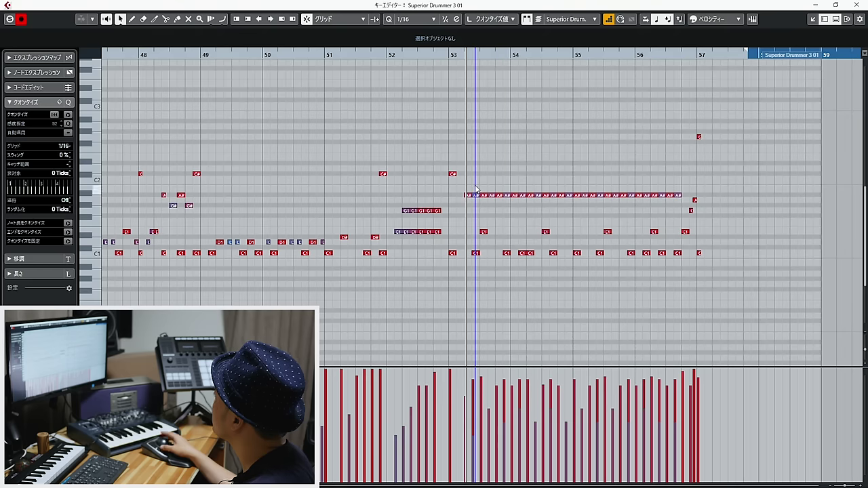
pyautogui.press('space')
# Accent the attack hits on the first beats of bars 57 and 53 and the syncopated kick before bar 52 with velocity 127.
pyautogui.click(699, 252)
pyautogui.click(699, 137)
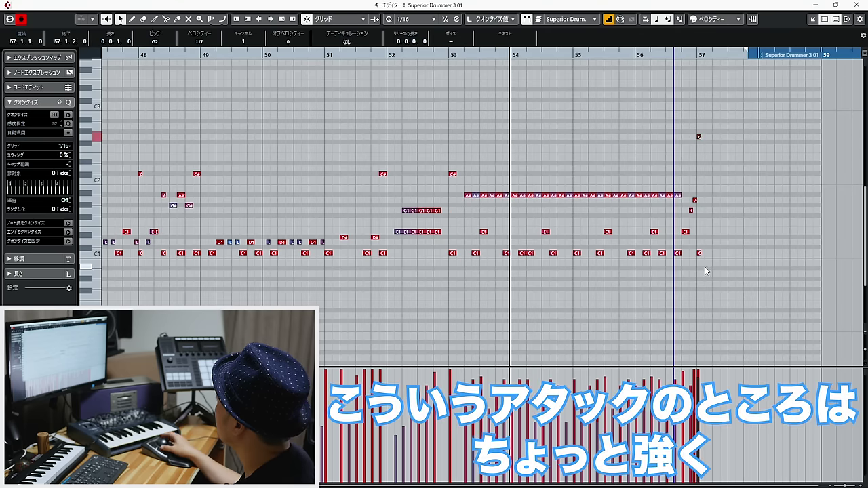
pyautogui.click(699, 253)
pyautogui.click(465, 264)
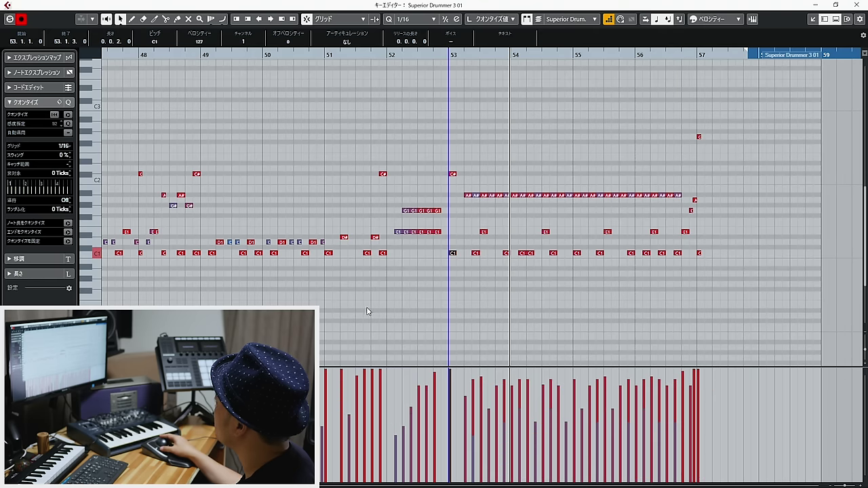
pyautogui.click(382, 253)
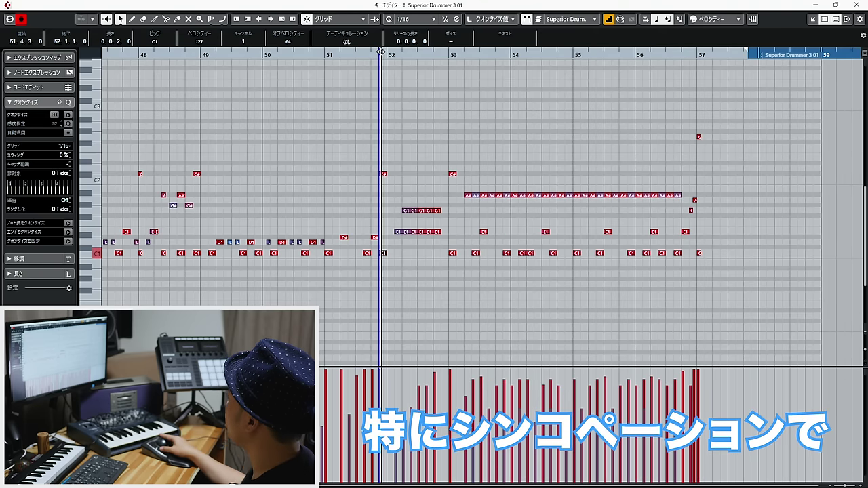
pyautogui.moveTo(383, 55); pyautogui.dragTo(377, 59)
pyautogui.click(386, 248)
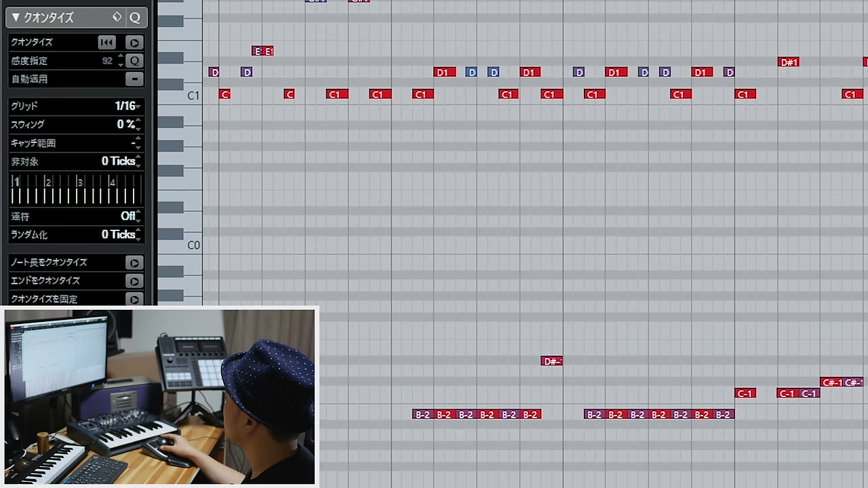
# Set the swing of the 1/16 quantize grid to 3%.
pyautogui.click(101, 122)
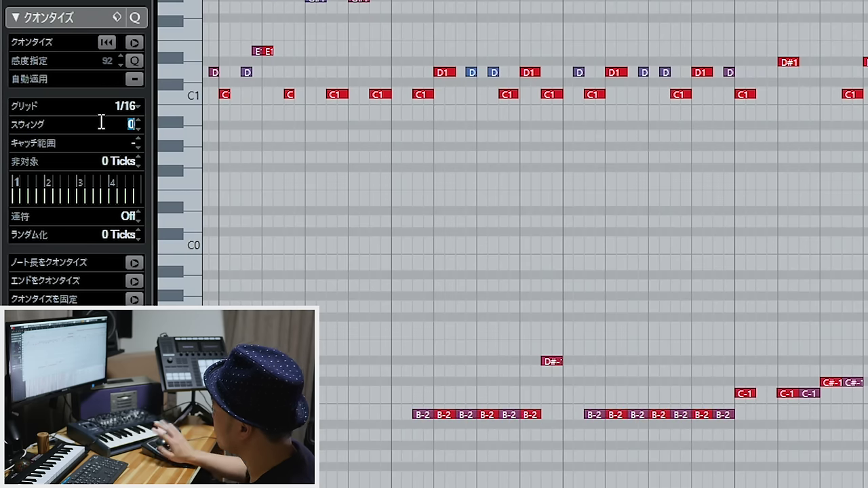
pyautogui.write('3')
pyautogui.press('Return')
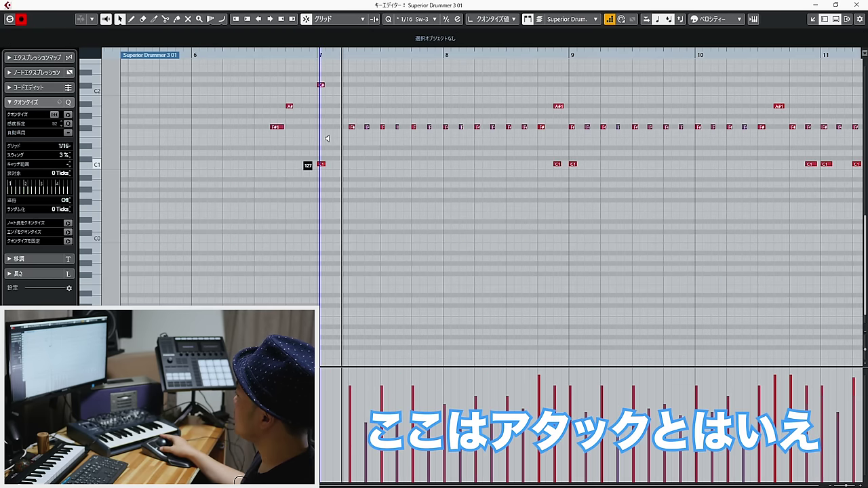
# Lower the velocity of the C1 kick on the first beat of bar 7 to 120.
pyautogui.moveTo(321, 163); pyautogui.dragTo(319, 171)
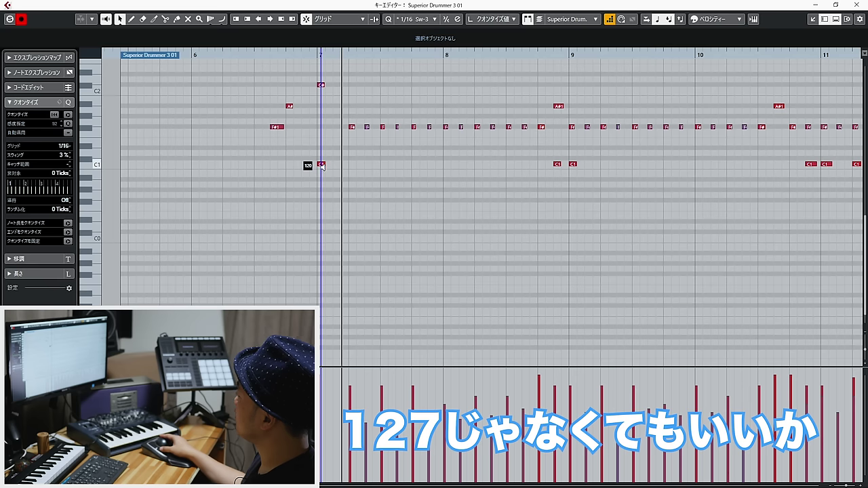
pyautogui.keyDown('ctrl'); pyautogui.keyDown('shift'); pyautogui.click(322, 165); pyautogui.keyUp('shift'); pyautogui.keyUp('ctrl')
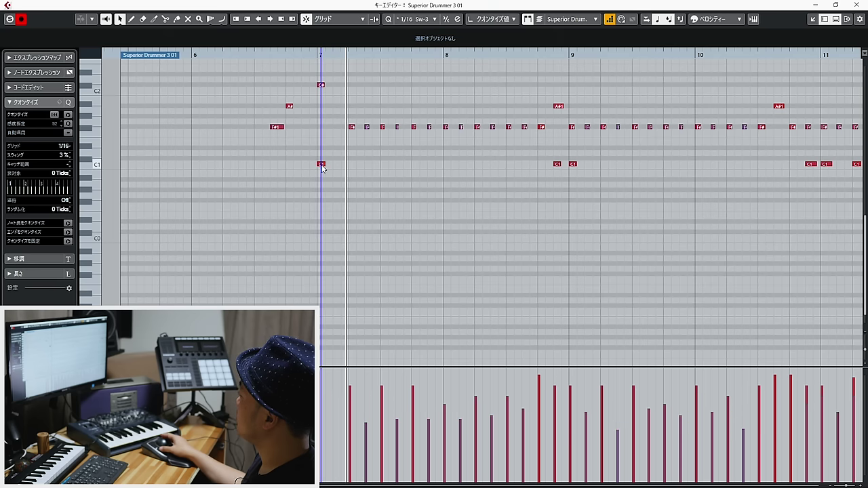
pyautogui.press('g')
# Shift the F#1 hi-hat notes from position 7.4.3 onward 4 ticks earlier so they push slightly.
pyautogui.moveTo(595, 202); pyautogui.dragTo(862, 169)
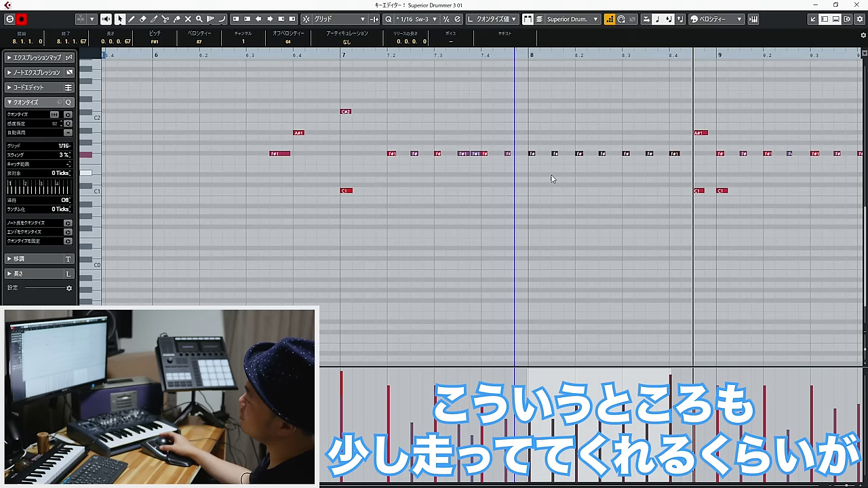
pyautogui.click(346, 76)
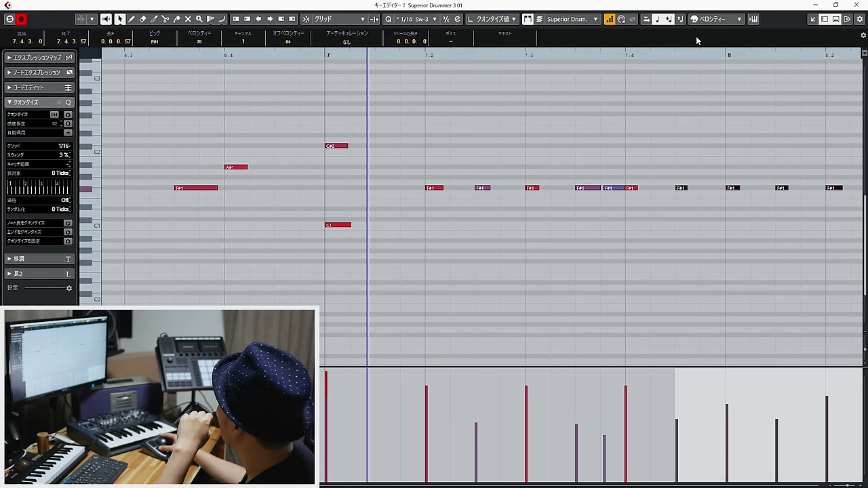
pyautogui.moveTo(687, 54); pyautogui.dragTo(684, 70)
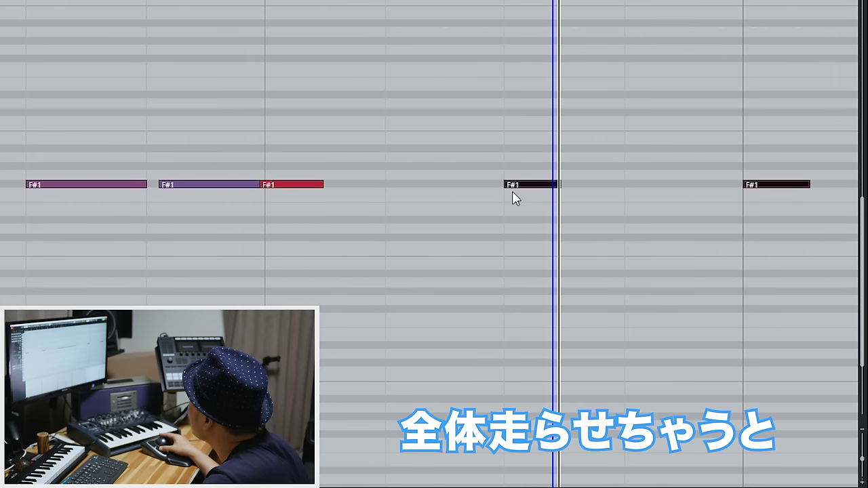
pyautogui.moveTo(504, 184); pyautogui.dragTo(502, 187)
pyautogui.press('h')
pyautogui.press('h')
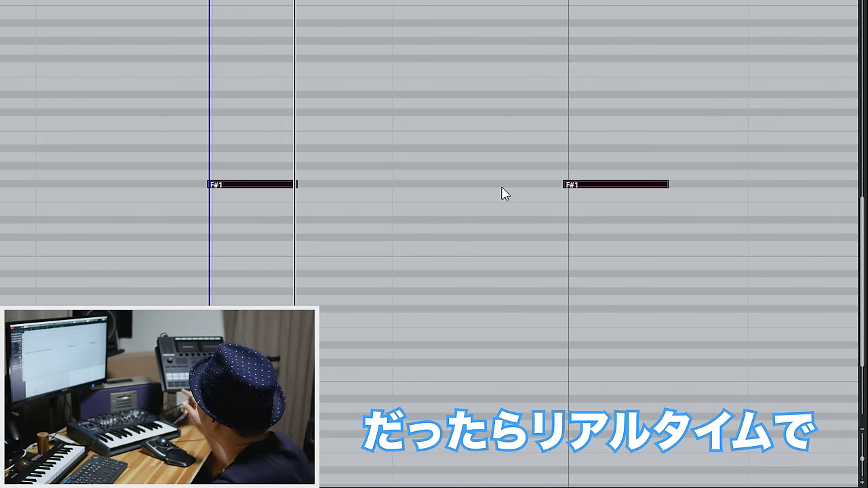
pyautogui.press('g')
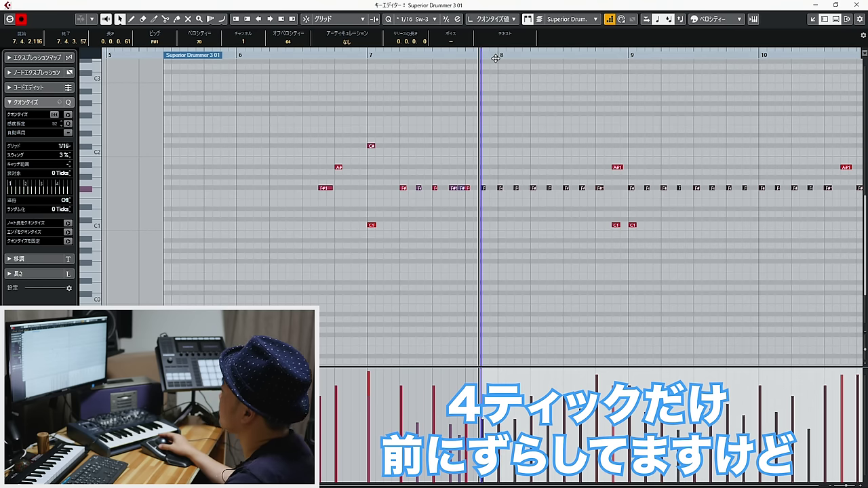
# Play back bars 7 to 13 several times to judge the timing feel of the F#1 hi-hat pattern.
pyautogui.press('space')
pyautogui.press('g')
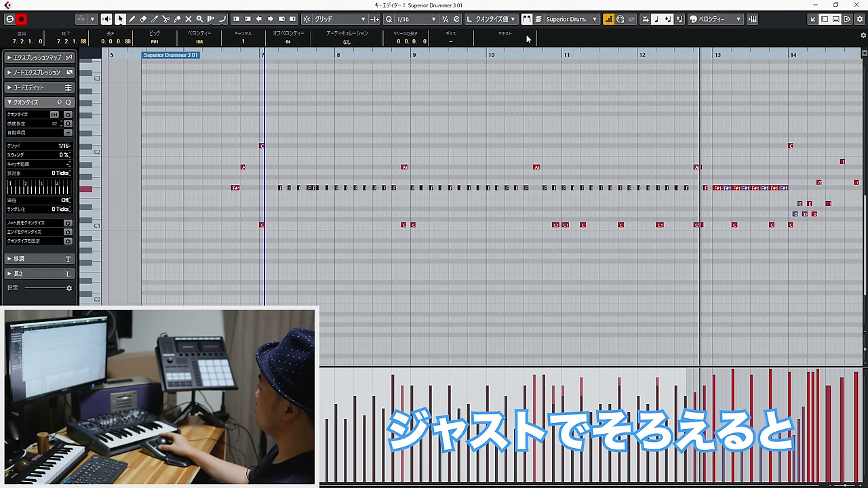
pyautogui.doubleClick(487, 57)
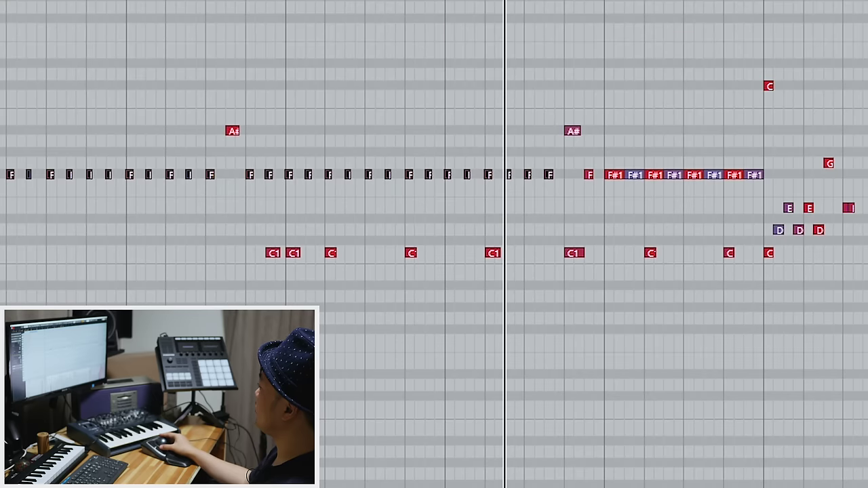
pyautogui.click(252, 1)
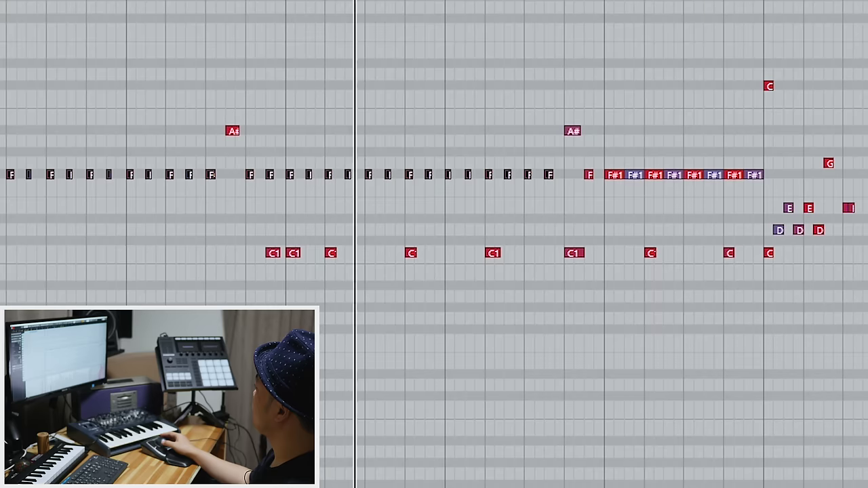
pyautogui.press('space')
pyautogui.press('space')
pyautogui.click(259, 380)
pyautogui.press('space')
pyautogui.click(59, 2)
pyautogui.moveTo(60, 1); pyautogui.dragTo(1, 1)
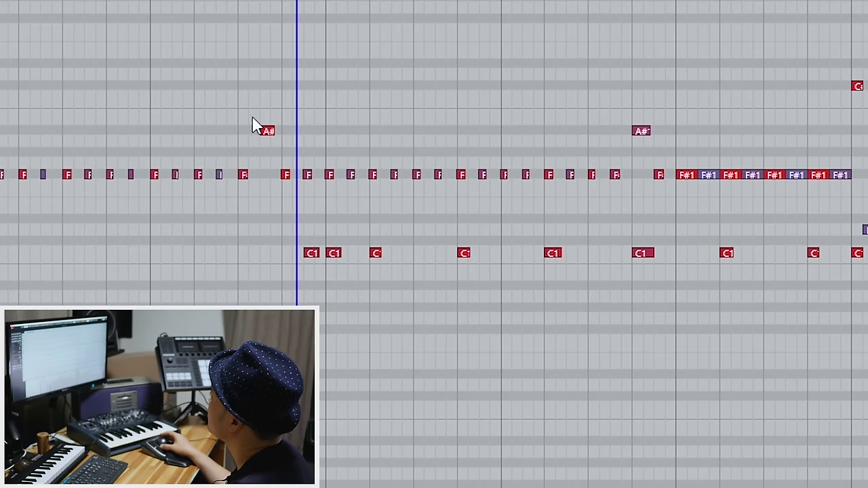
# Lower the velocity of the weak-beat F#1 hi-hats in bars 8 and 9, bringing the first off-beat note of bar 9 to 59.
pyautogui.scroll(3, 269, 191)
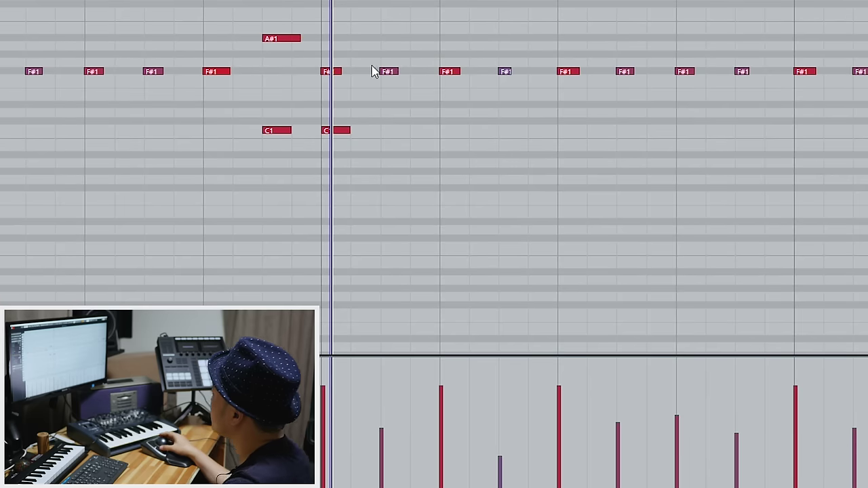
pyautogui.moveTo(386, 73); pyautogui.dragTo(385, 94)
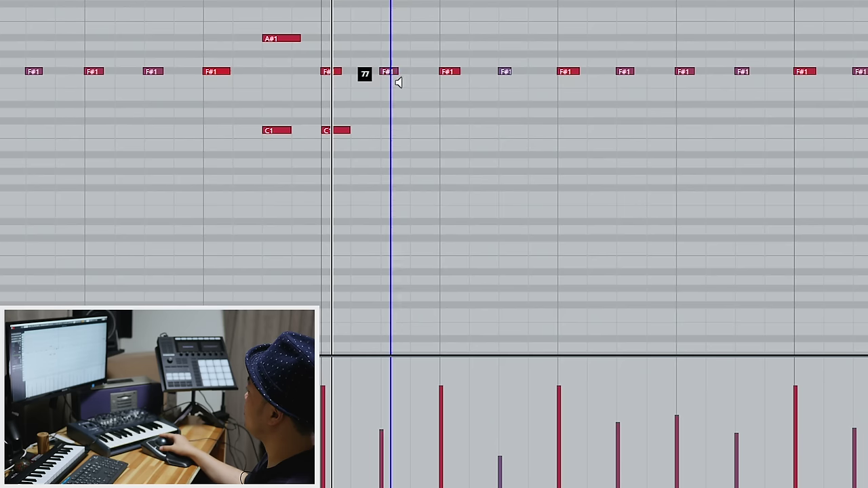
pyautogui.moveTo(401, 25); pyautogui.dragTo(400, 117)
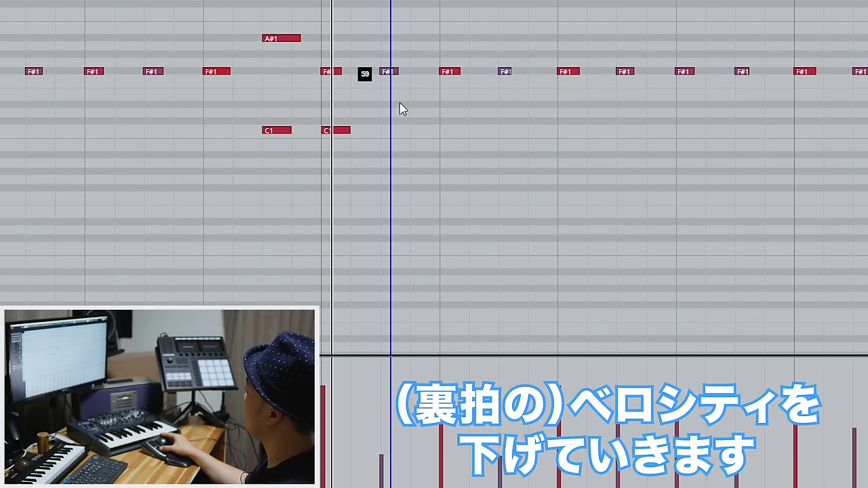
pyautogui.moveTo(621, 73); pyautogui.dragTo(636, 95)
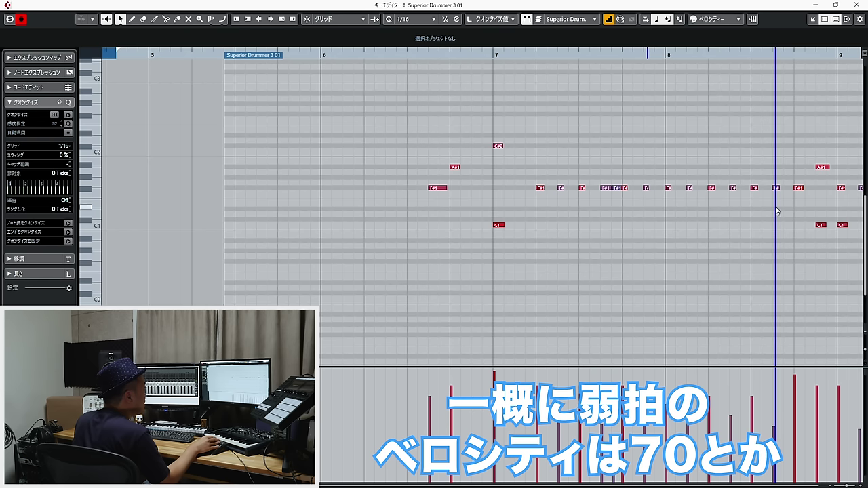
pyautogui.moveTo(733, 190); pyautogui.dragTo(733, 198)
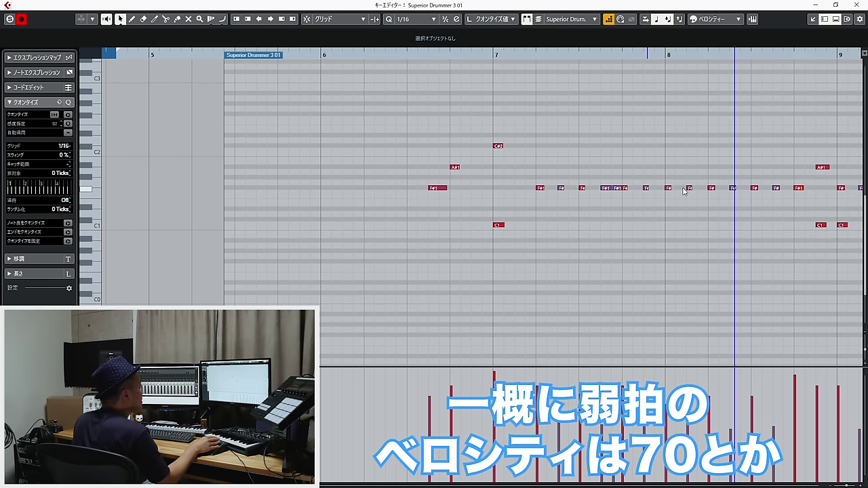
pyautogui.moveTo(668, 188); pyautogui.dragTo(690, 197)
# Audition the alternating D1 and E1 fill notes at the start of bar 14 one by one.
pyautogui.scroll(-2, 691, 199)
pyautogui.moveTo(703, 277); pyautogui.dragTo(864, 260)
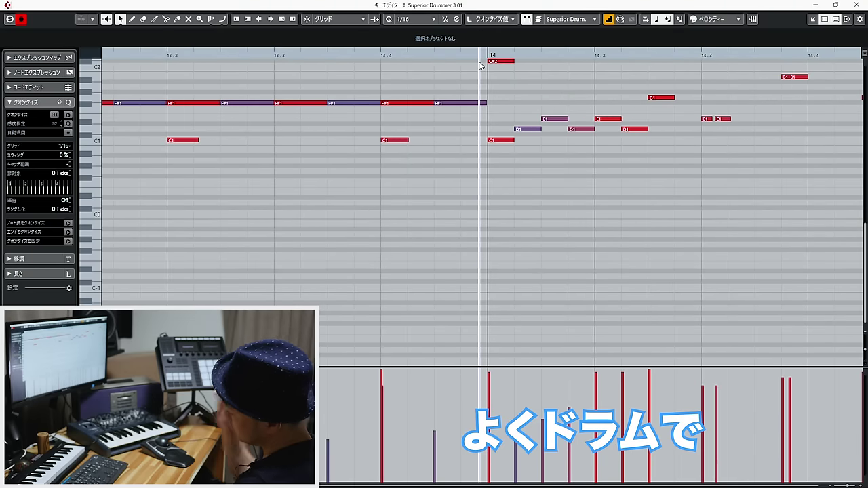
pyautogui.scroll(-1, 481, 66)
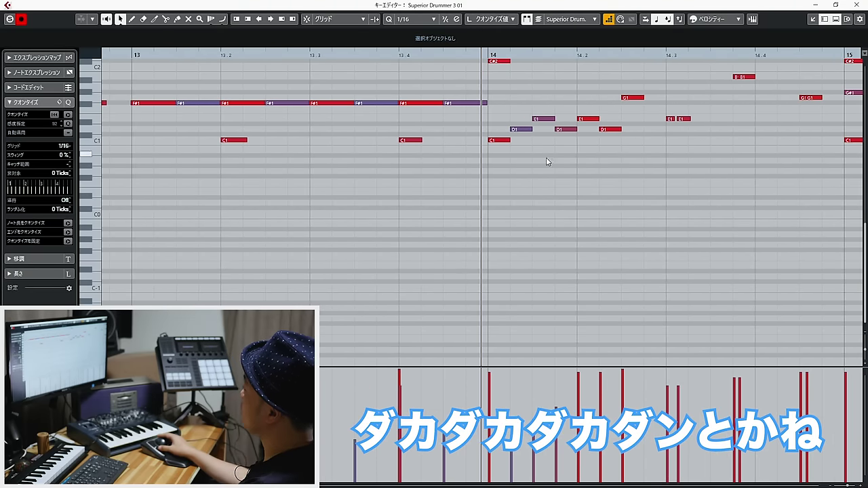
pyautogui.click(522, 128)
pyautogui.press('Right')
pyautogui.press('Right')
pyautogui.press('Right')
pyautogui.press('Right')
pyautogui.press('Right')
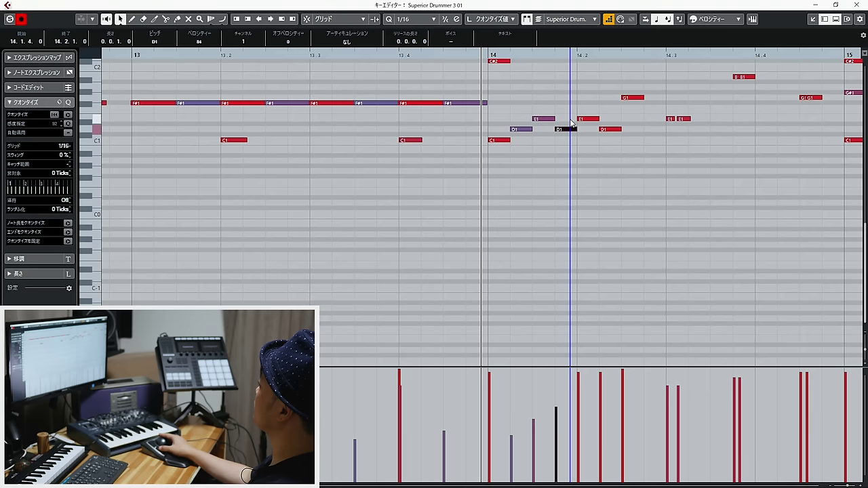
# Try 60% swing on the D1, E1 and G1 fill notes in bar 14, then settle on 40% swing.
pyautogui.moveTo(640, 161); pyautogui.dragTo(526, 87)
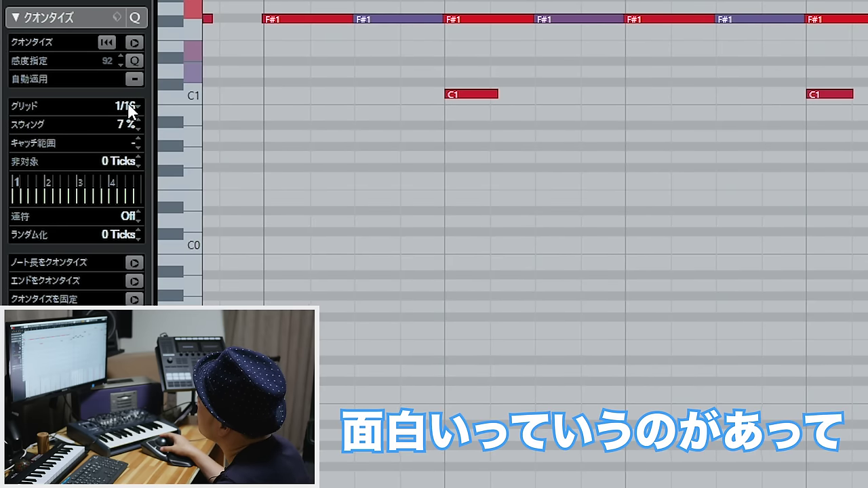
pyautogui.scroll(-1, 129, 124)
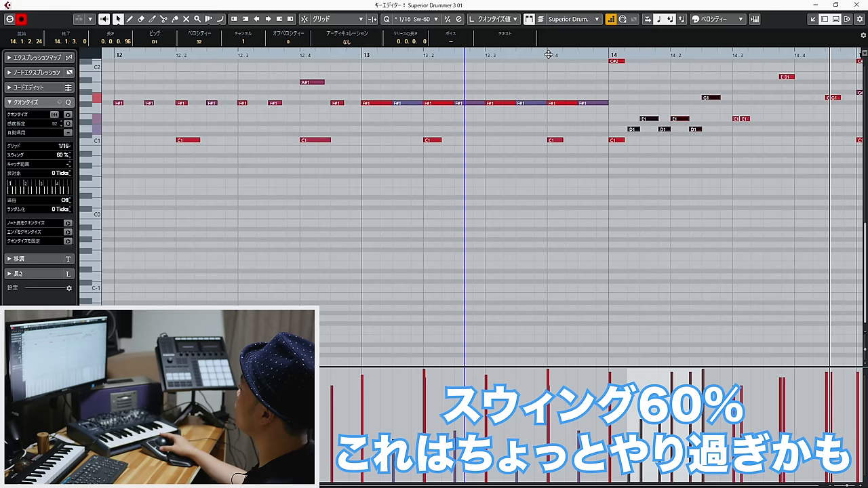
pyautogui.press('space')
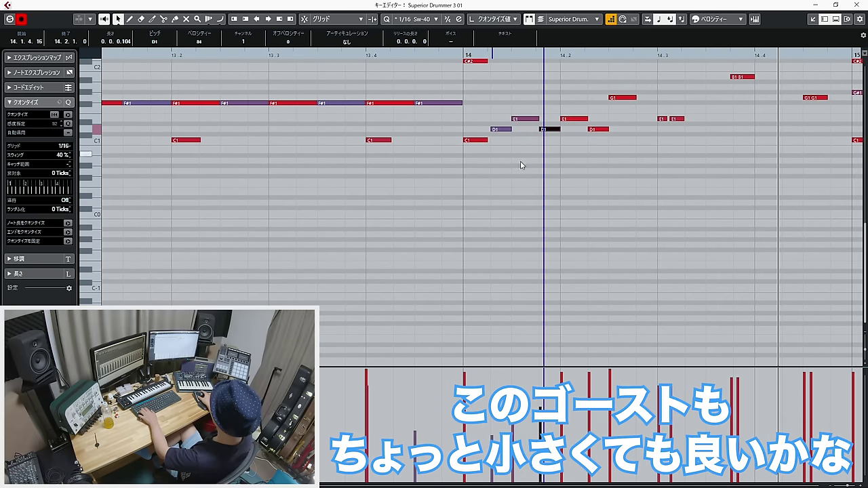
# Repitch the second ghost note of the bar 14 fill to D1 and lower the first two ghost notes to velocity 43.
pyautogui.click(503, 127)
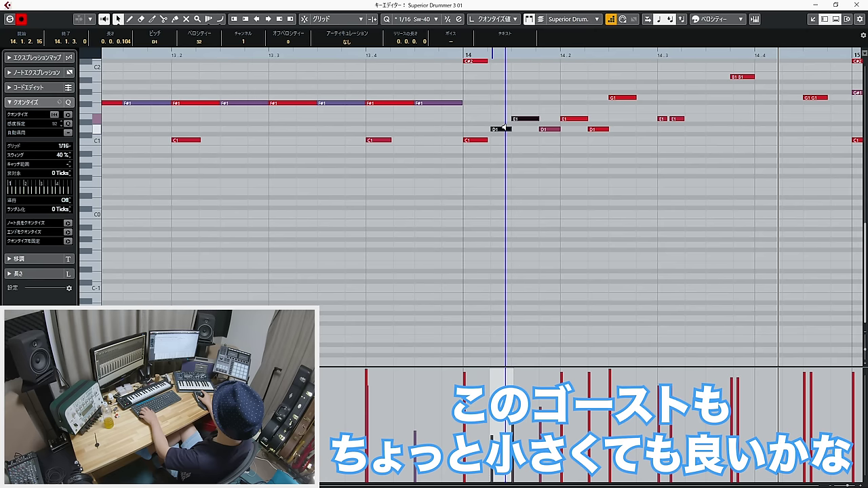
pyautogui.click(523, 120)
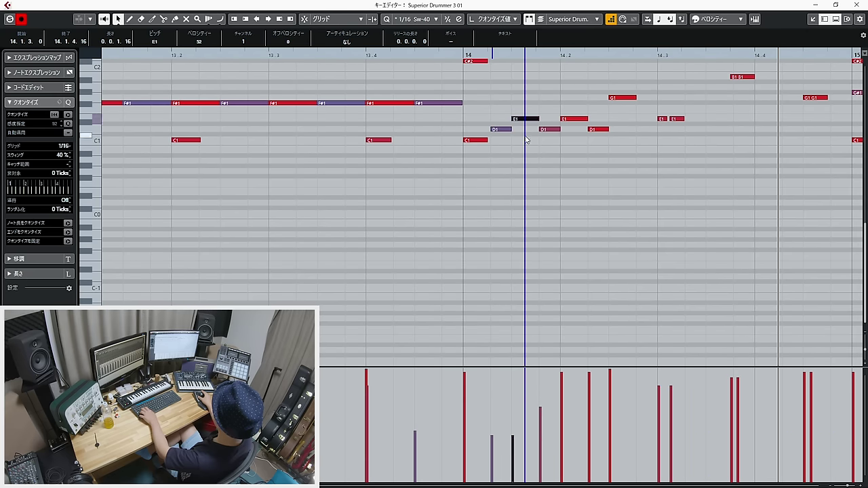
pyautogui.press('Left')
pyautogui.press('Right')
pyautogui.press('Down')
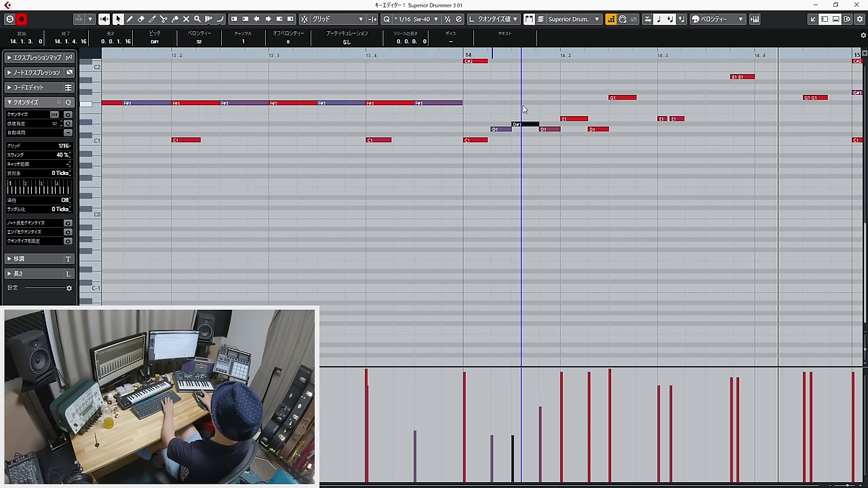
pyautogui.press('Down')
pyautogui.press('Left')
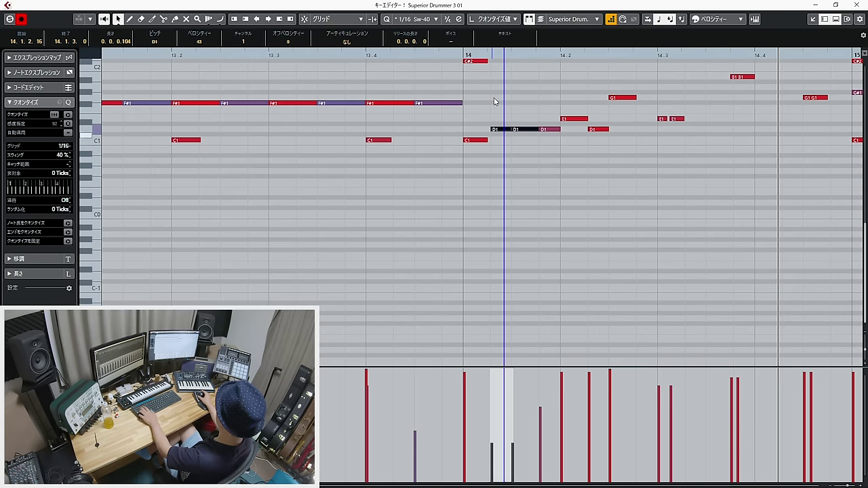
# Clear the note selection and check the D1 ghost notes of the bar 14 fill in context during playback.
pyautogui.press('g')
pyautogui.press('g')
pyautogui.press('g')
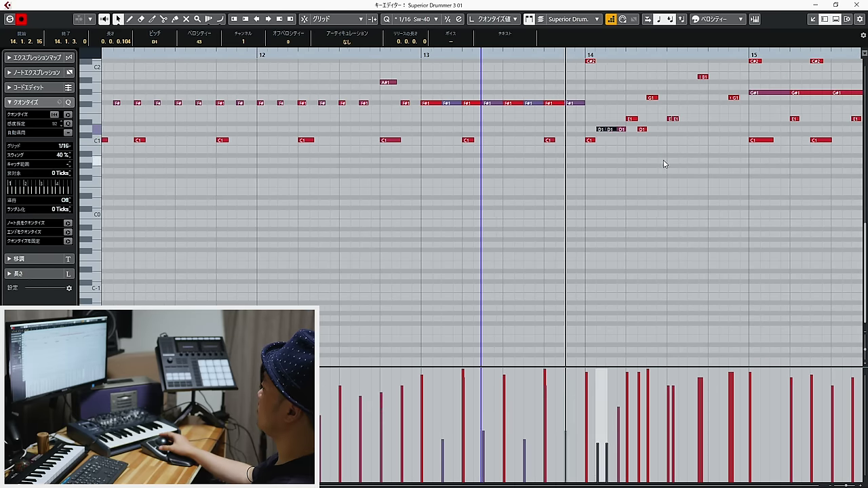
pyautogui.click(666, 162)
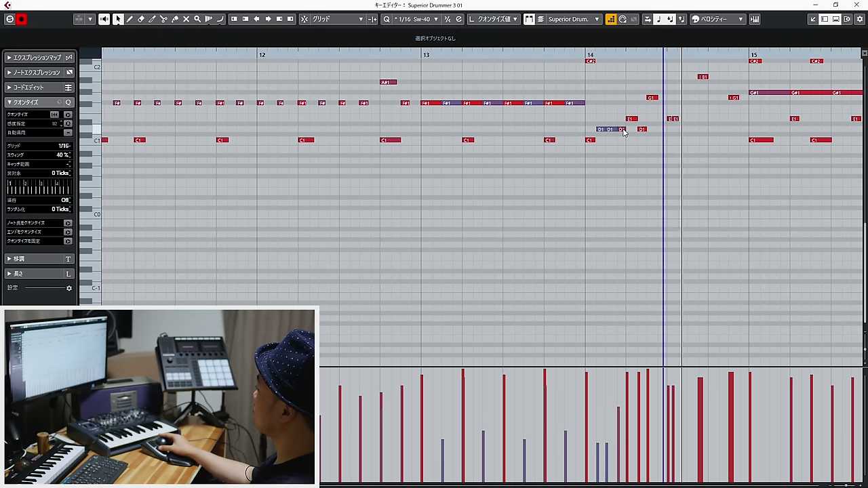
pyautogui.click(622, 140)
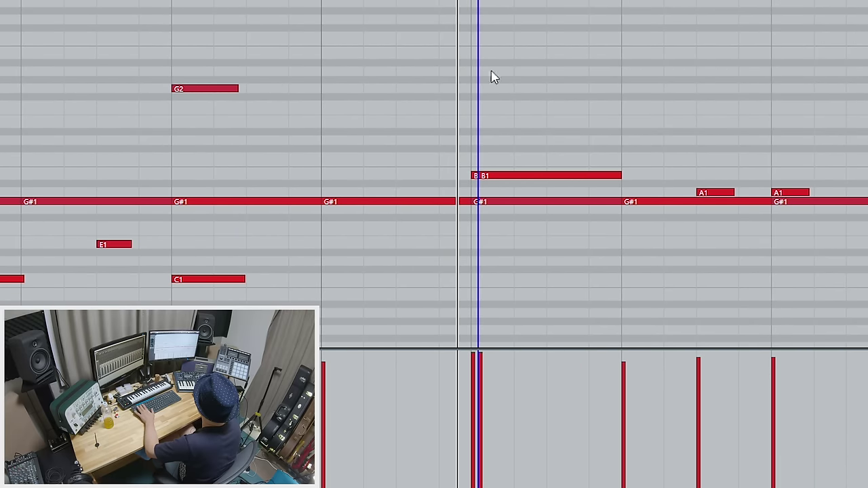
# Play back from bar 15 and inspect the closely doubled B1 cymbal hits at bar 16 beat 2.
pyautogui.press('space')
pyautogui.press('KP_Subtract')
pyautogui.press('g')
pyautogui.press('g')
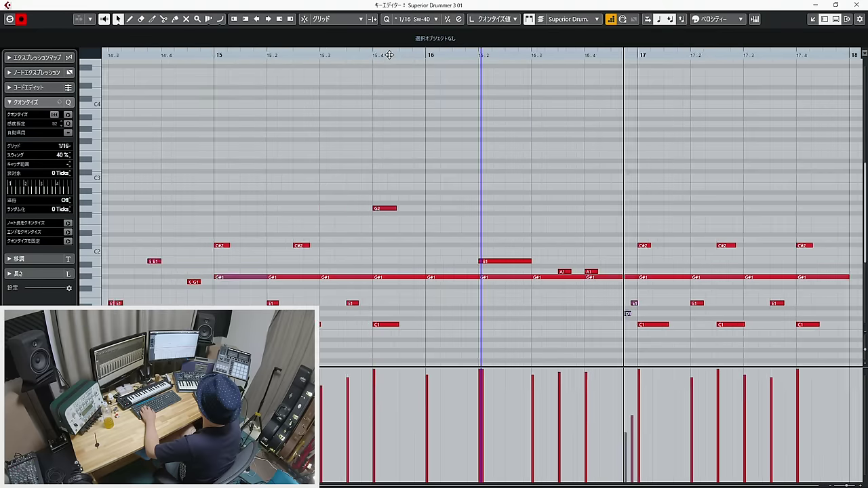
pyautogui.press('g')
pyautogui.click(339, 54)
pyautogui.press('space')
pyautogui.click(506, 258)
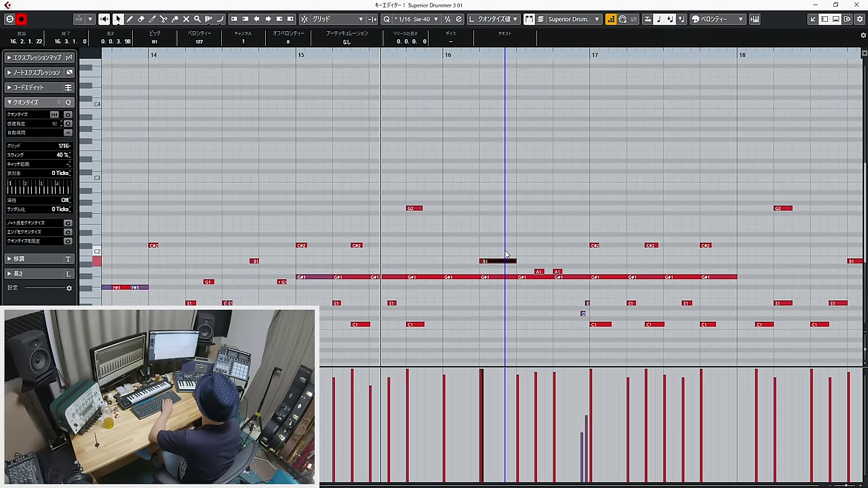
pyautogui.moveTo(505, 272); pyautogui.dragTo(467, 255)
pyautogui.press('Up')
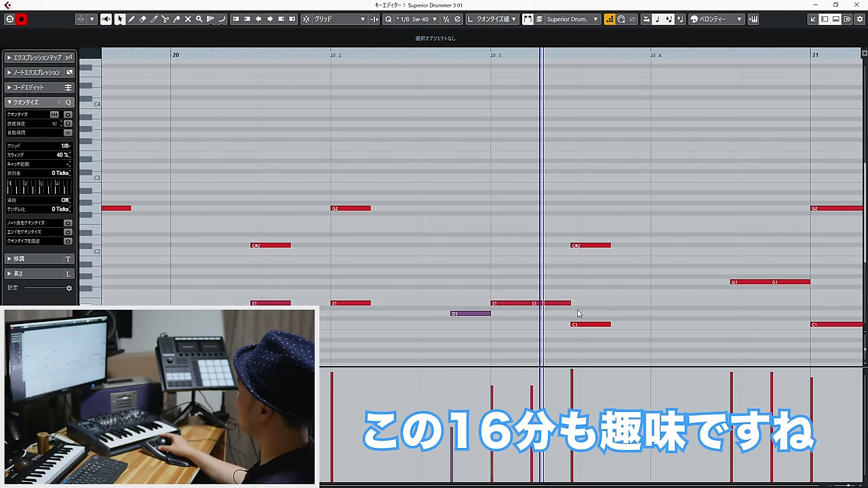
# Set the quantize grid to 1/16 and shift the two E1 fill notes at bar 20 beat 3 earlier, starting at 20.2.4.101.
pyautogui.hotkey('alt', '5')
pyautogui.moveTo(513, 288); pyautogui.dragTo(582, 303)
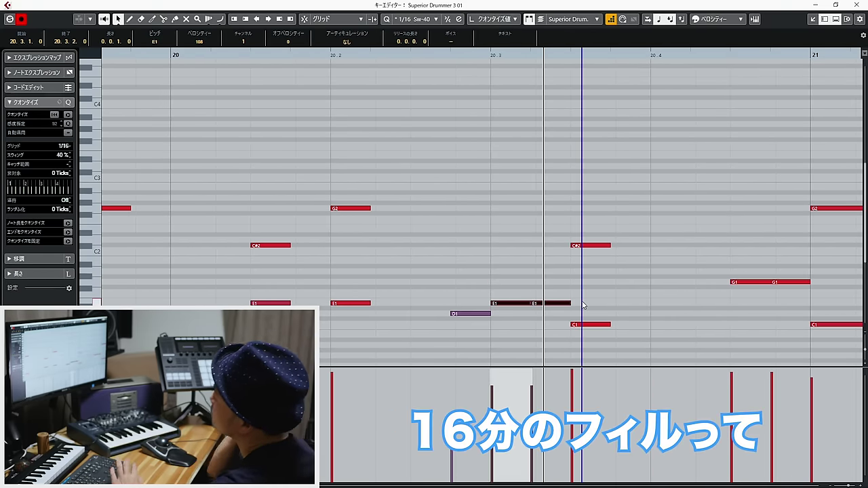
pyautogui.press('g')
pyautogui.press('g')
pyautogui.press('g')
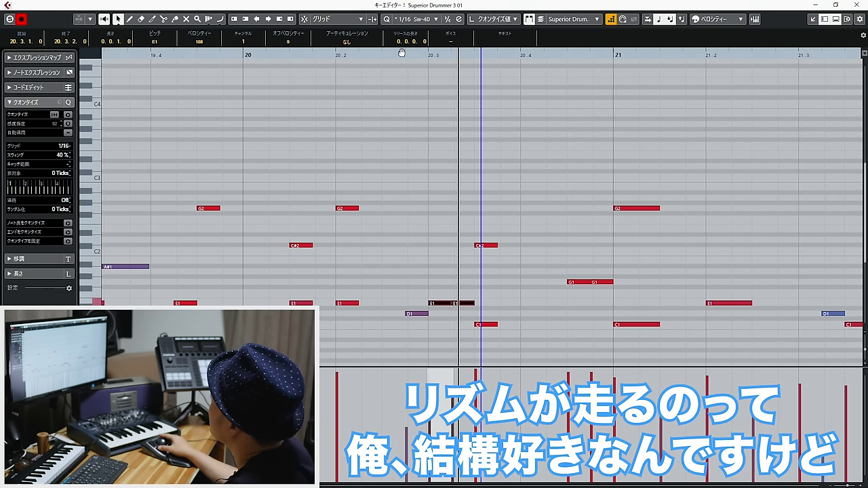
pyautogui.scroll(-16, 41, 42)
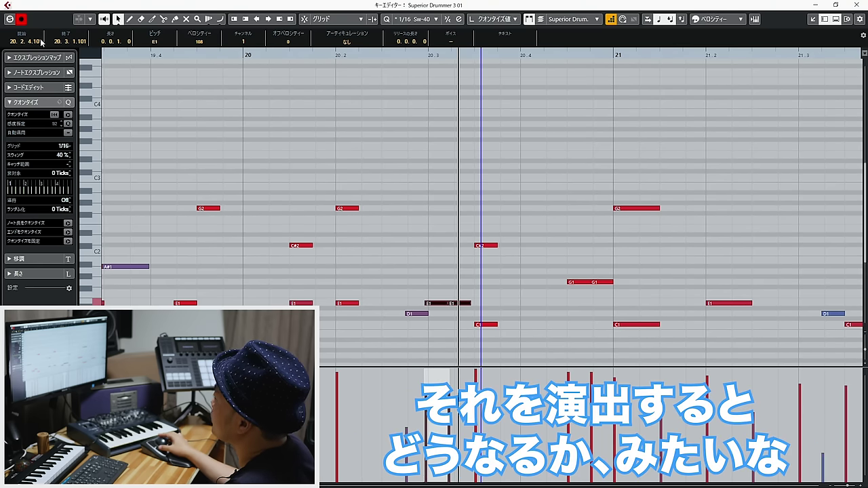
# Include the following C#2 and C1 hits with the E1 notes and fine-tune the rushed timing to start at 20.2.4.112.
pyautogui.moveTo(486, 217); pyautogui.dragTo(441, 347)
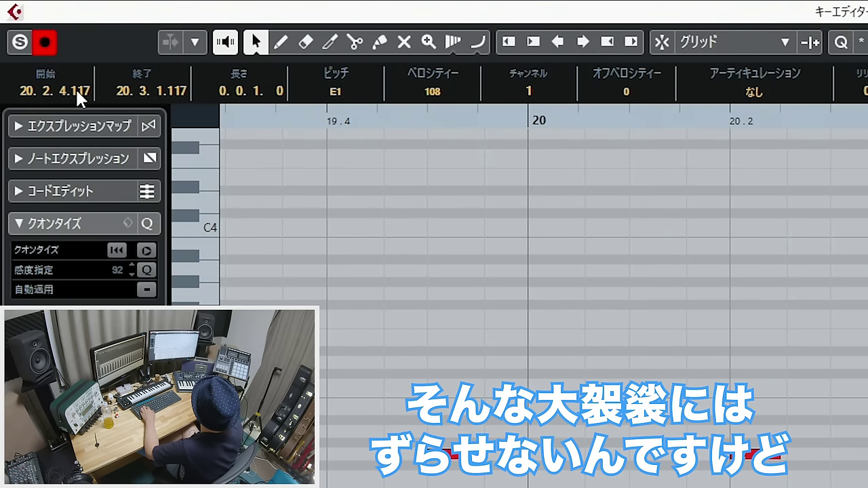
pyautogui.scroll(-8, 41, 44)
pyautogui.scroll(6, 42, 44)
pyautogui.scroll(-1, 75, 87)
pyautogui.scroll(-2, 75, 87)
pyautogui.scroll(1, 75, 87)
pyautogui.scroll(1, 75, 87)
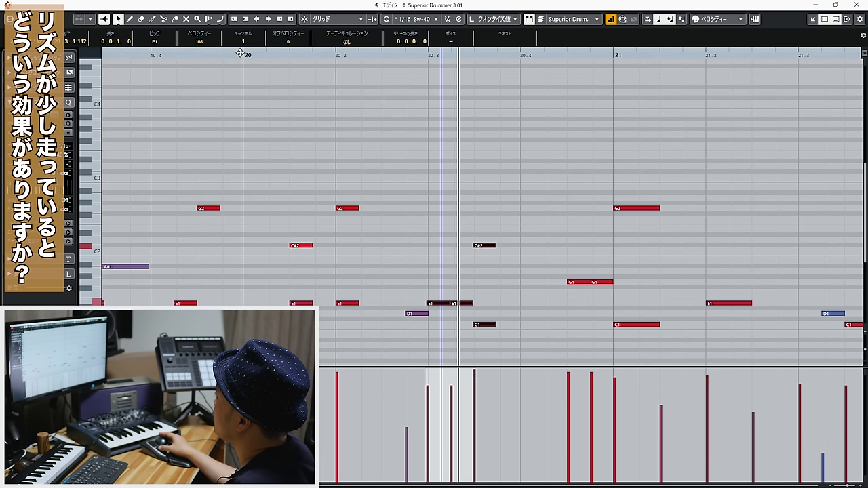
# Set the playback position around bar 19 beat 4 for auditioning the rushed fill in bar 20.
pyautogui.click(240, 53)
pyautogui.click(176, 54)
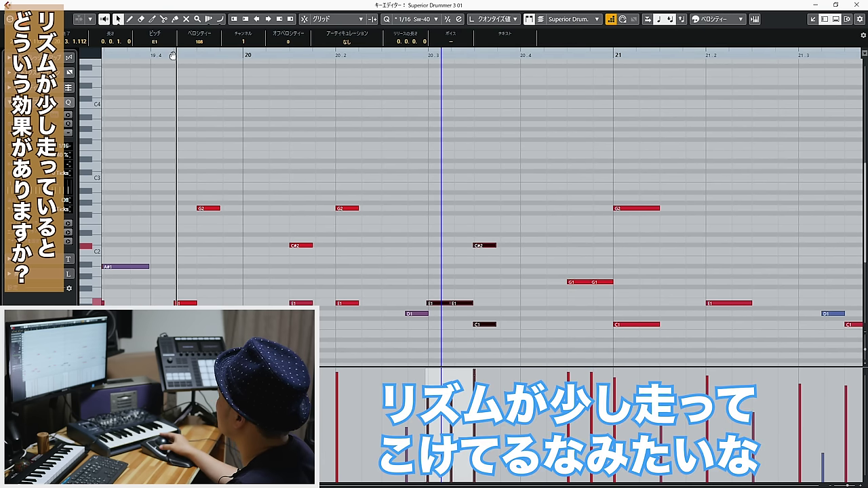
pyautogui.moveTo(170, 55); pyautogui.dragTo(153, 56)
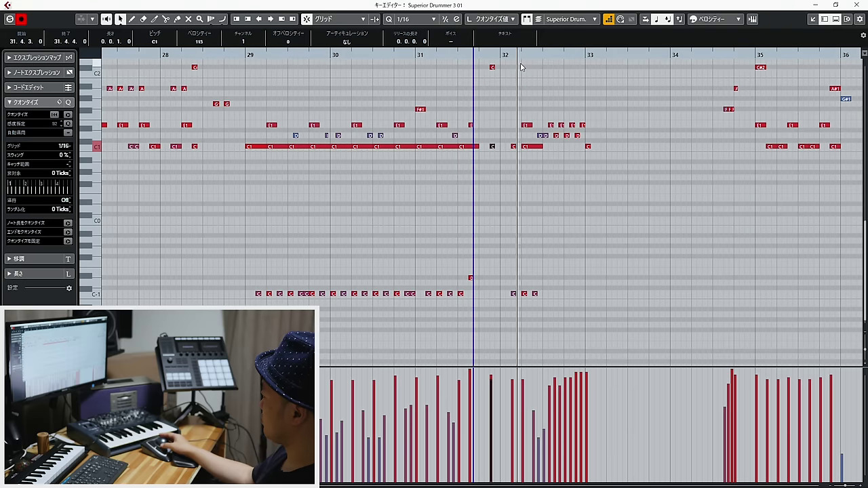
# Select the D1 and E1 fill notes at the end of bar 32 and quantize them to 1/16 with 9% swing.
pyautogui.press('space')
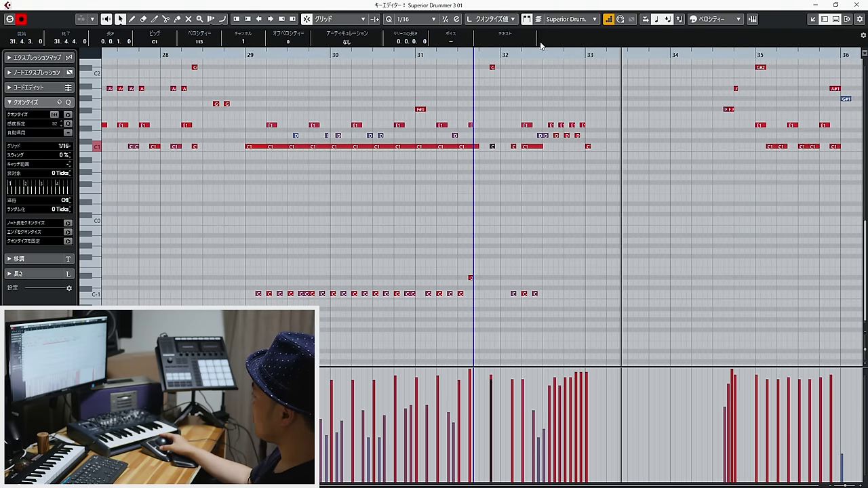
pyautogui.moveTo(552, 52); pyautogui.dragTo(320, 72)
pyautogui.moveTo(708, 149); pyautogui.dragTo(534, 124)
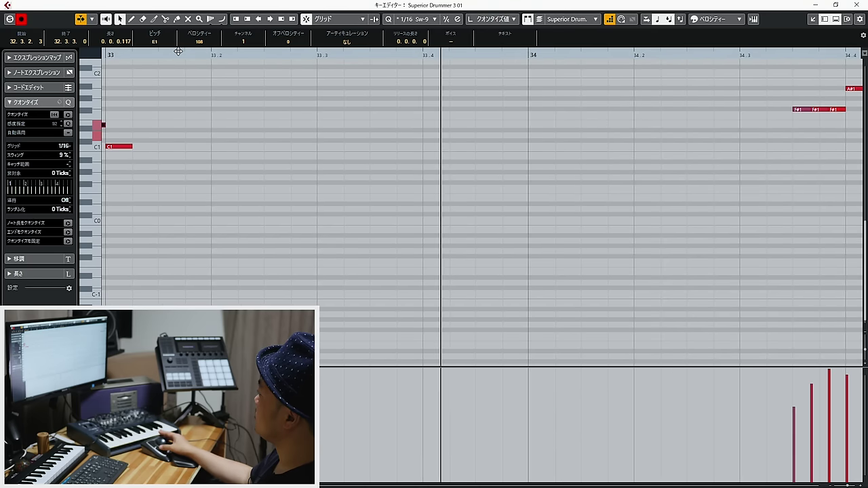
# Lower the velocities of the E1, D1 and E1 notes after bar 32 beat 3 so the fill builds in a crescendo.
pyautogui.press('g')
pyautogui.click(472, 125)
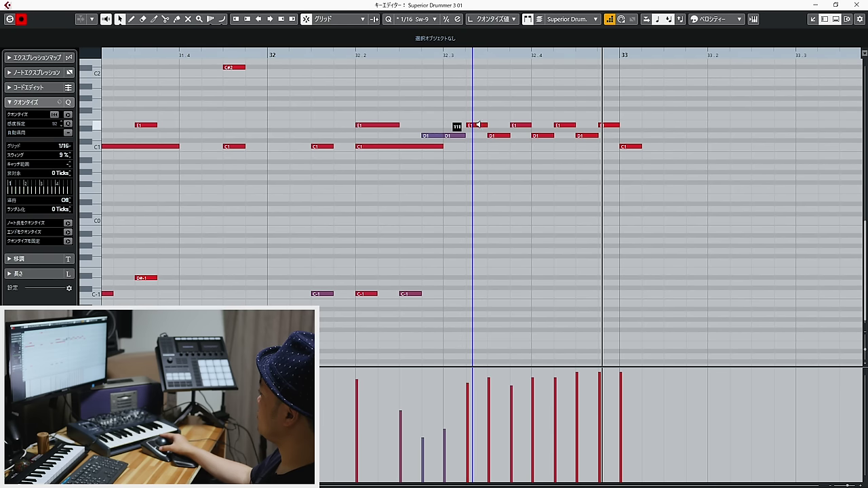
pyautogui.moveTo(475, 178); pyautogui.dragTo(496, 141)
pyautogui.click(513, 126)
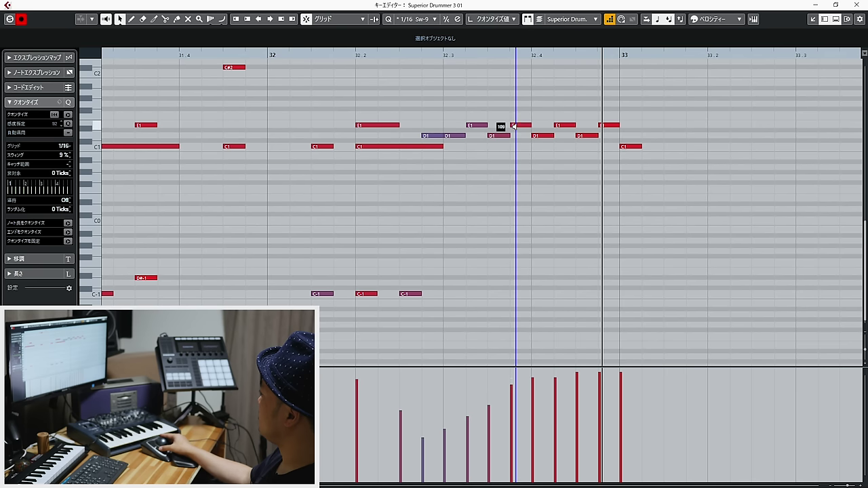
pyautogui.moveTo(514, 136); pyautogui.dragTo(566, 121)
# Shorten the D1 ghost note just before bar 32 beat 3 so it ends ahead of the beat.
pyautogui.moveTo(443, 54); pyautogui.dragTo(445, 68)
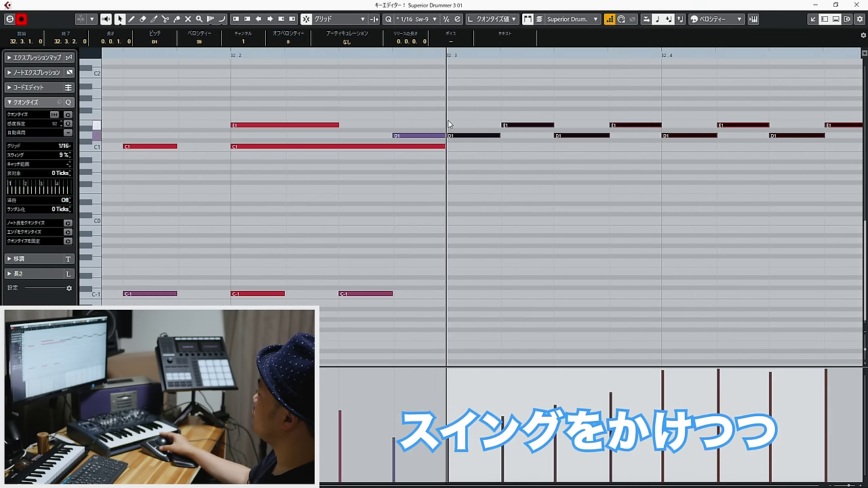
pyautogui.click(448, 124)
pyautogui.click(437, 135)
pyautogui.moveTo(445, 136); pyautogui.dragTo(433, 136)
pyautogui.press('g')
pyautogui.press('g')
pyautogui.press('g')
# Select the rest of the bar 32 fill plus the bar 33 C1 kick and nudge them earlier, starting at 32.3.2.118.
pyautogui.moveTo(560, 163); pyautogui.dragTo(684, 125)
pyautogui.click(710, 116)
pyautogui.moveTo(579, 168); pyautogui.dragTo(579, 169)
pyautogui.keyDown('shift'); pyautogui.click(750, 145); pyautogui.keyUp('shift')
pyautogui.moveTo(739, 148); pyautogui.dragTo(738, 147)
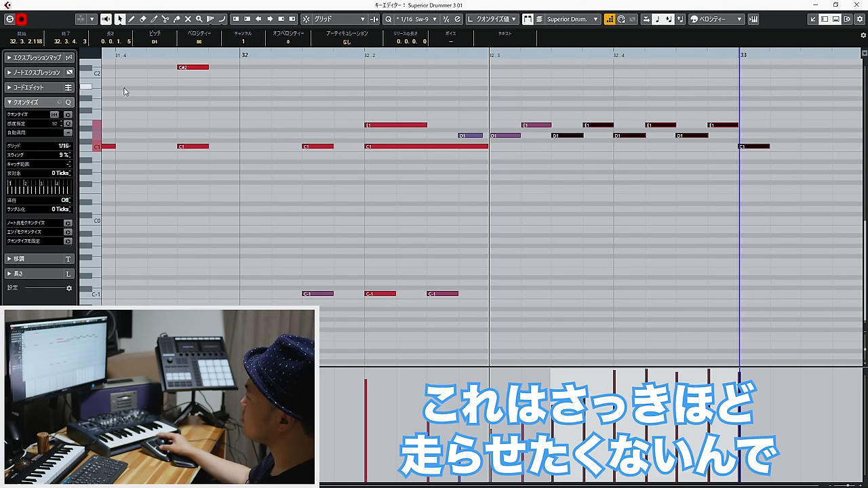
pyautogui.scroll(2, 560, 67)
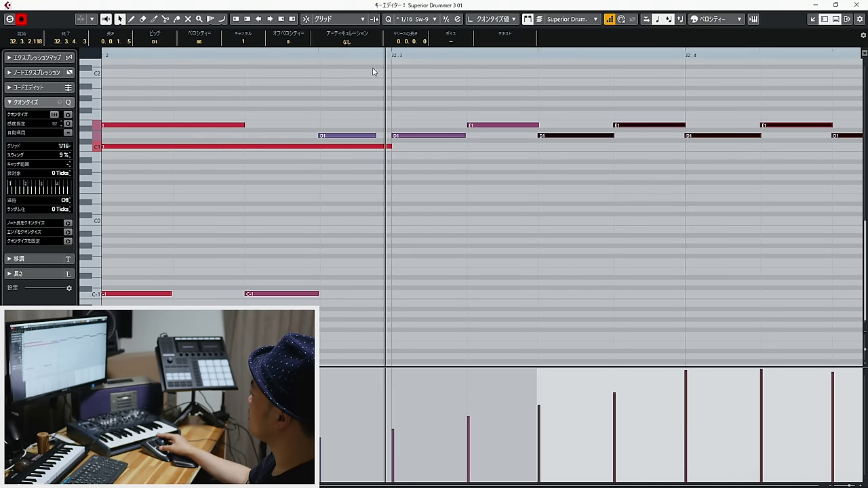
# Play back the bar 32 fill and select the G2 crash on the downbeat of bar 33.
pyautogui.press('g')
pyautogui.press('g')
pyautogui.press('g')
pyautogui.press('g')
pyautogui.press('g')
pyautogui.press('g')
pyautogui.press('g')
pyautogui.press('g')
pyautogui.press('g')
pyautogui.press('g')
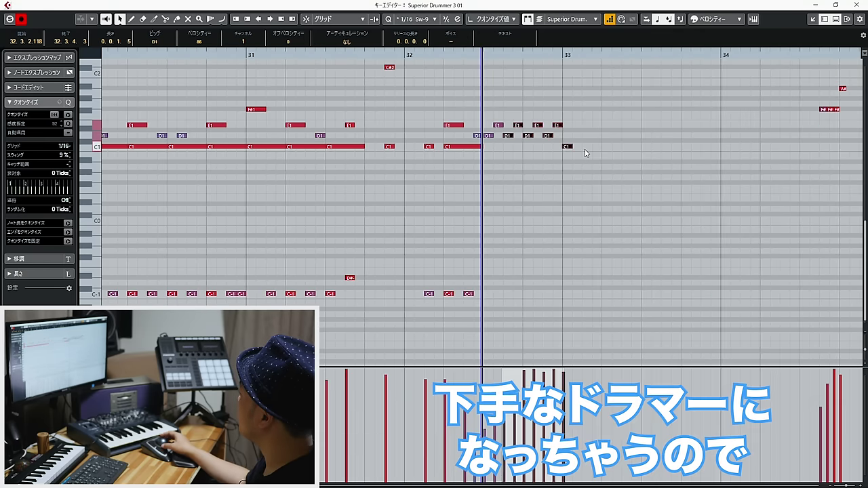
pyautogui.scroll(3, 585, 154)
pyautogui.moveTo(580, 189); pyautogui.dragTo(565, 229)
pyautogui.press('space')
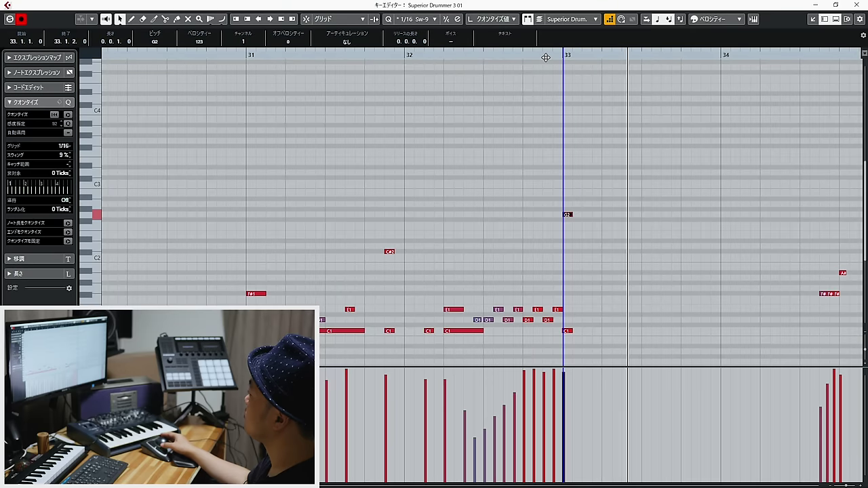
# Examine the timing offset between the G2 crash and the C1 kick on the downbeat of bar 33 up close.
pyautogui.press('h')
pyautogui.press('h')
pyautogui.press('h')
pyautogui.press('h')
pyautogui.press('h')
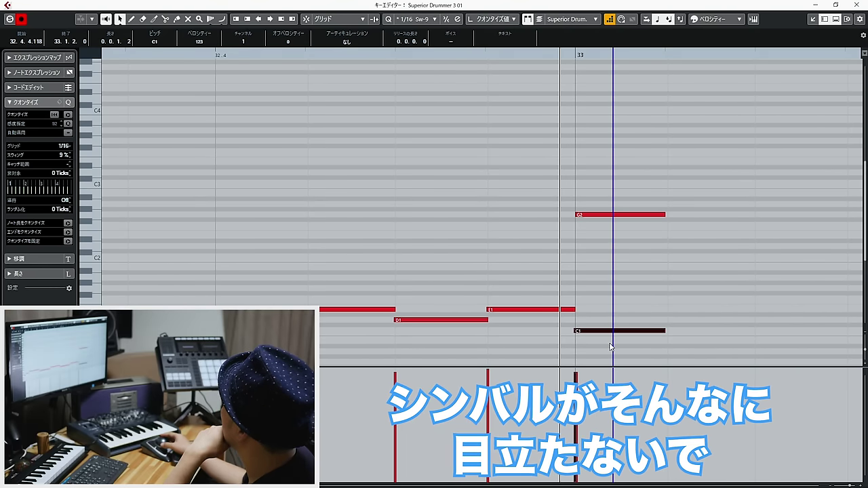
pyautogui.click(596, 277)
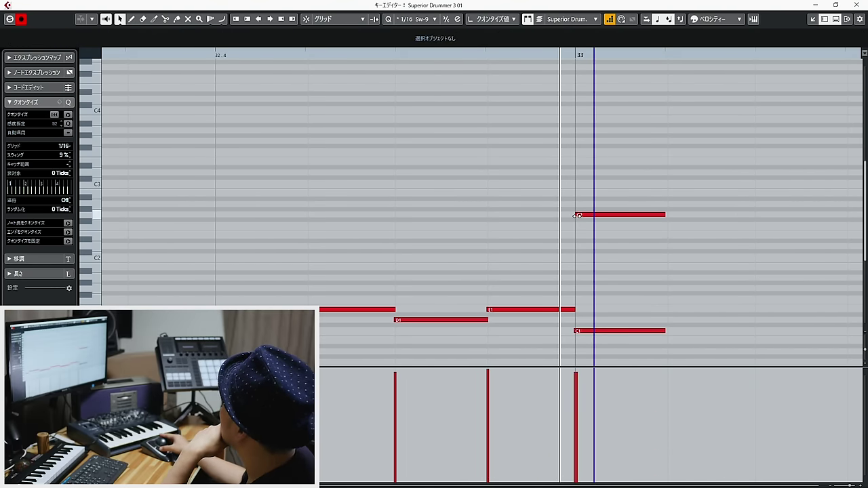
pyautogui.click(578, 215)
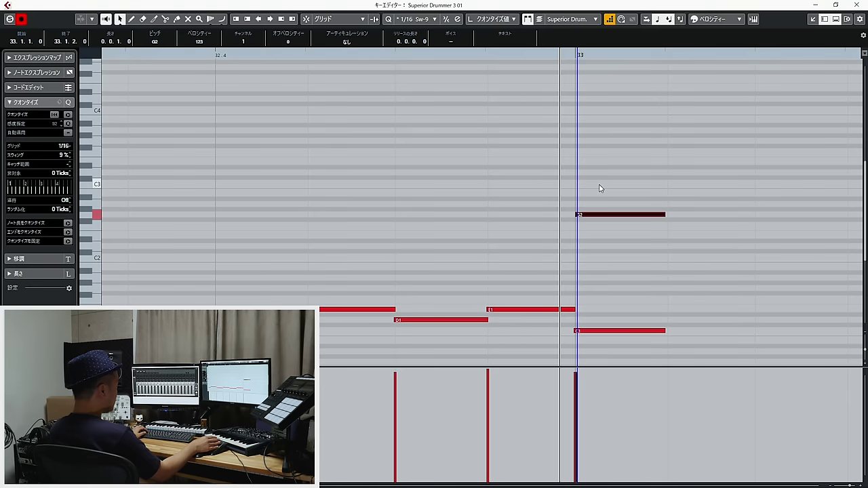
pyautogui.click(569, 43)
pyautogui.press('g')
pyautogui.press('g')
pyautogui.press('g')
pyautogui.press('g')
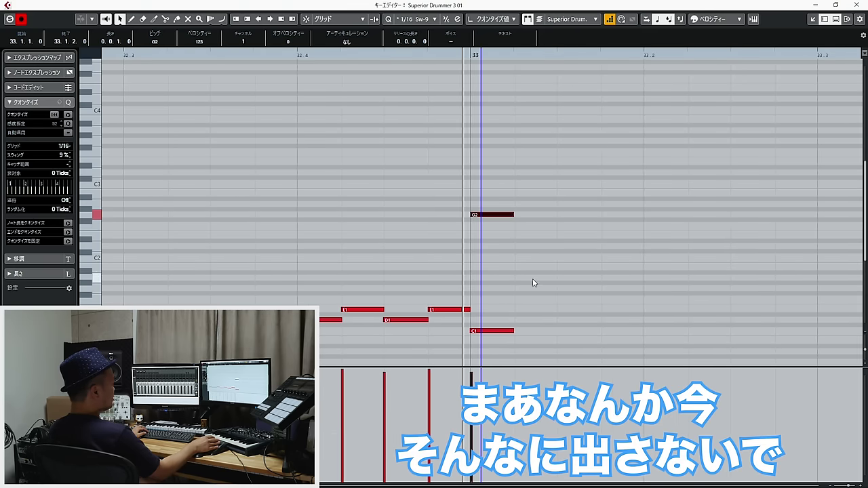
pyautogui.press('g')
pyautogui.press('g')
pyautogui.moveTo(486, 314)
pyautogui.mouseDown()
pyautogui.moveTo(488, 347)
pyautogui.moveTo(489, 311)
pyautogui.mouseUp()
pyautogui.moveTo(481, 253); pyautogui.dragTo(479, 210)
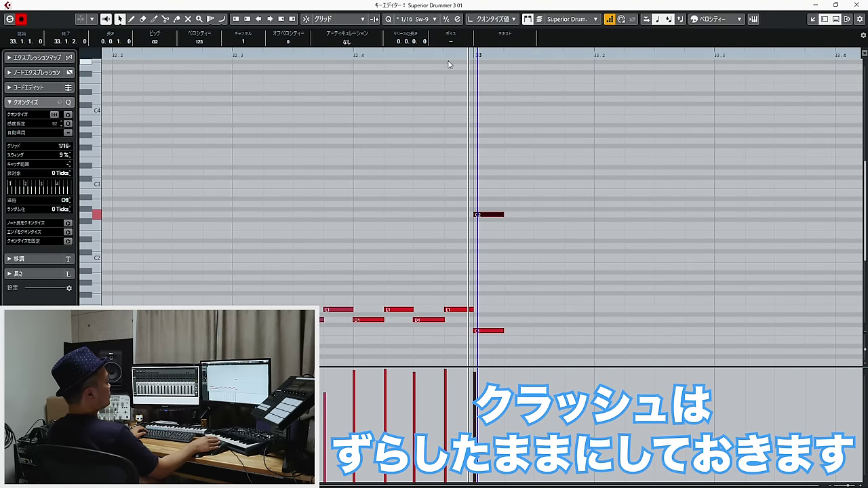
pyautogui.moveTo(473, 54); pyautogui.dragTo(473, 103)
pyautogui.moveTo(505, 316); pyautogui.dragTo(505, 340)
pyautogui.moveTo(516, 244); pyautogui.dragTo(539, 179)
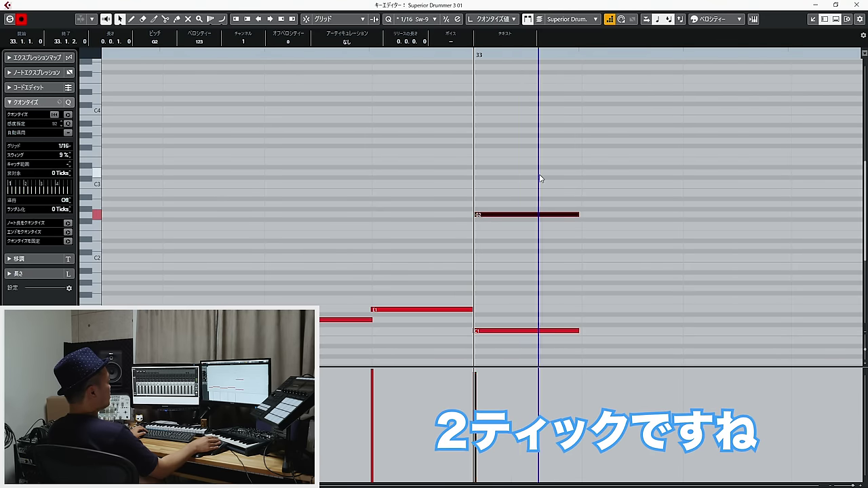
# Play back from just before bar 32 beat 2 through the fill into the bar 33 crash.
pyautogui.press('g')
pyautogui.press('g')
pyautogui.press('g')
pyautogui.moveTo(350, 56); pyautogui.dragTo(209, 68)
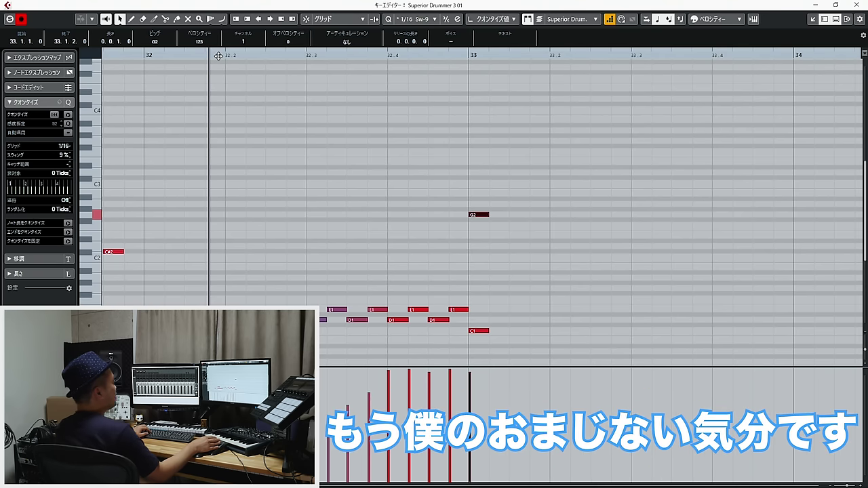
pyautogui.press('space')
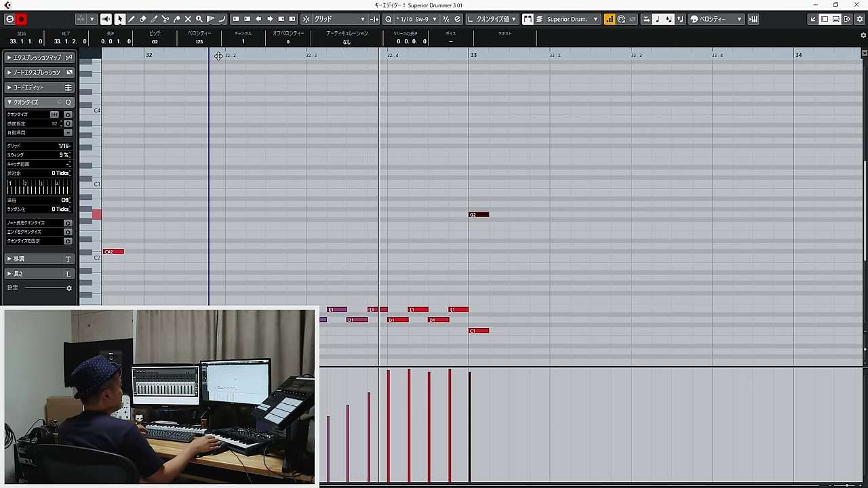
# Try the five C1 kicks in bar 35 at velocity 127.
pyautogui.press('g')
pyautogui.press('g')
pyautogui.press('g')
pyautogui.press('g')
pyautogui.press('g')
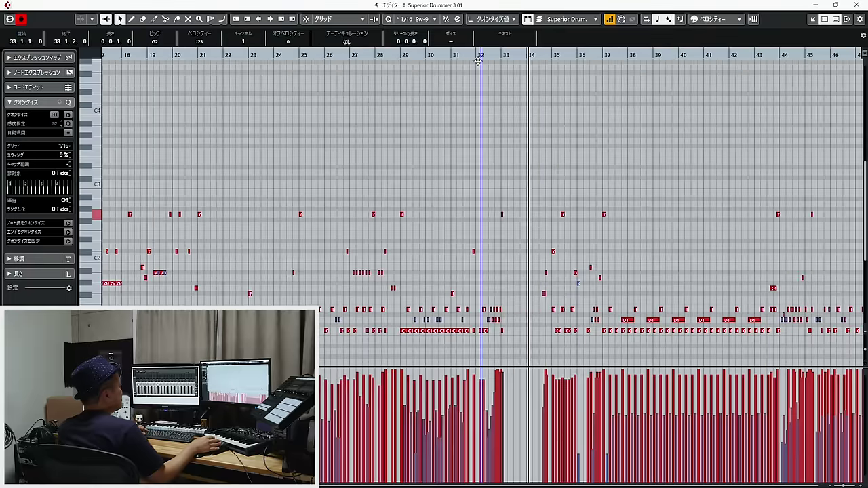
pyautogui.press('h')
pyautogui.press('h')
pyautogui.press('h')
pyautogui.moveTo(684, 151); pyautogui.dragTo(864, 98)
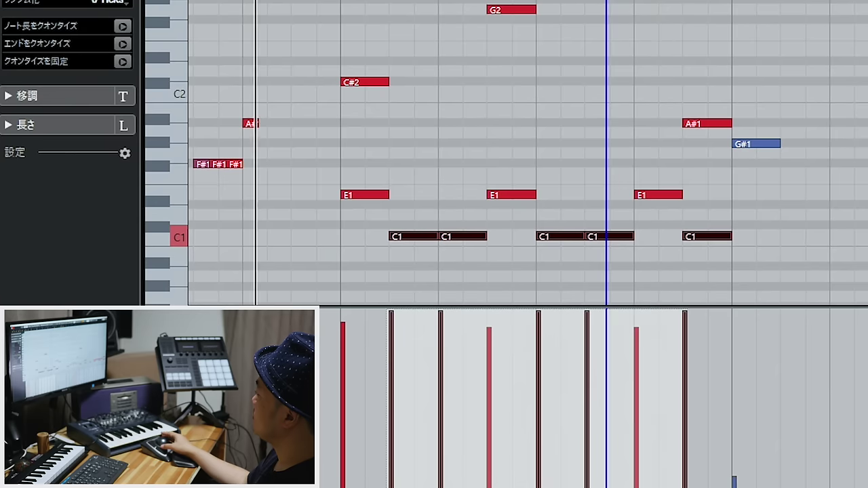
# Audition the bar 35 C1 kicks at full velocity and reduce their velocity slightly below maximum.
pyautogui.press('space')
pyautogui.moveTo(738, 255); pyautogui.dragTo(432, 102)
pyautogui.moveTo(432, 134); pyautogui.dragTo(433, 189)
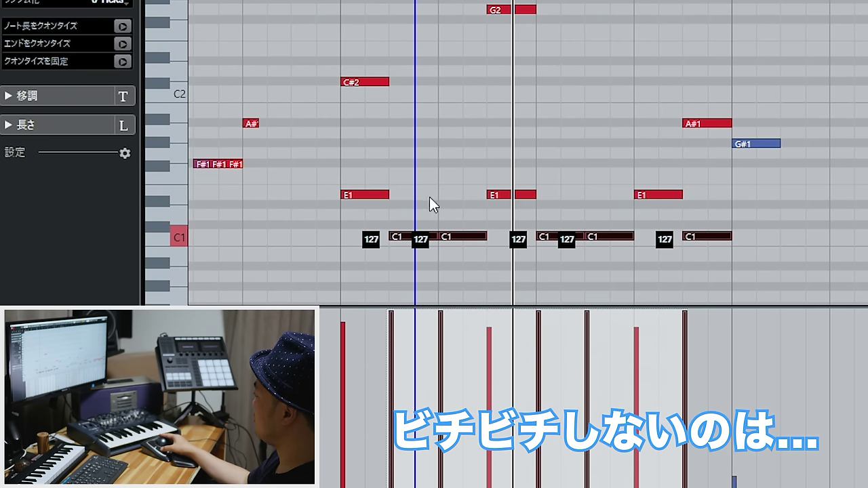
pyautogui.moveTo(426, 248); pyautogui.dragTo(421, 259)
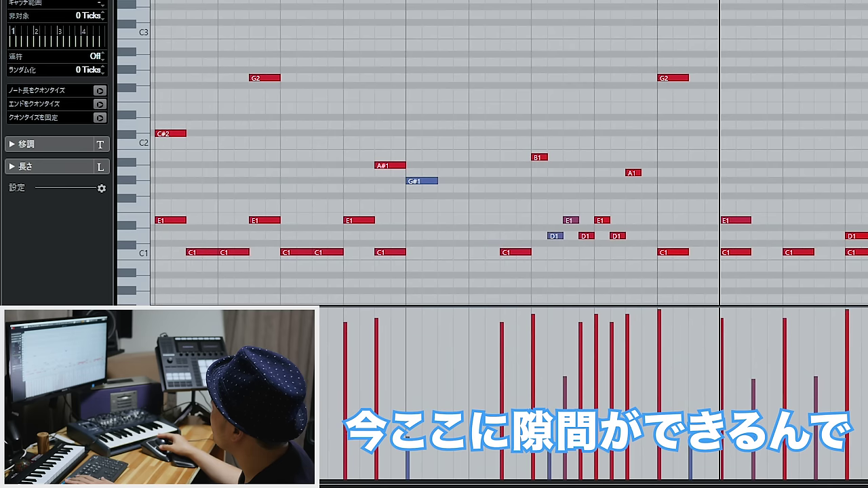
# Move the soft G#1 note that follows the A#1 hit about one beat later and audition the passage.
pyautogui.moveTo(356, 1); pyautogui.dragTo(501, 1)
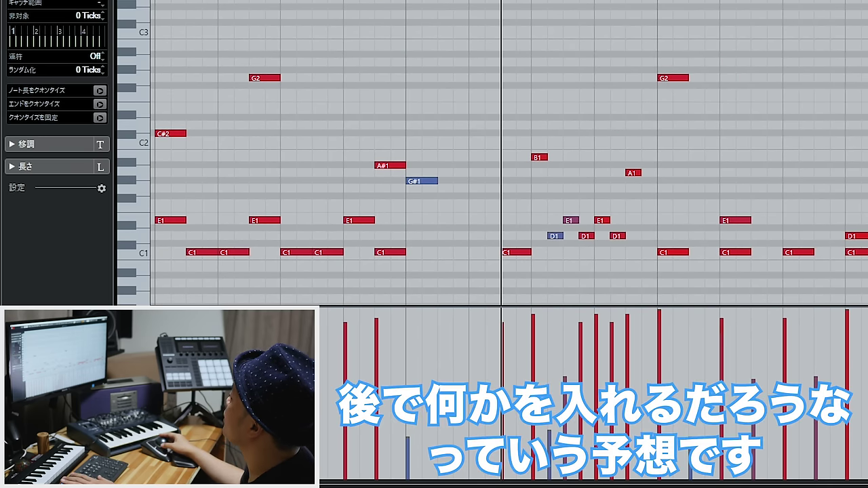
pyautogui.moveTo(183, 2); pyautogui.dragTo(167, 1)
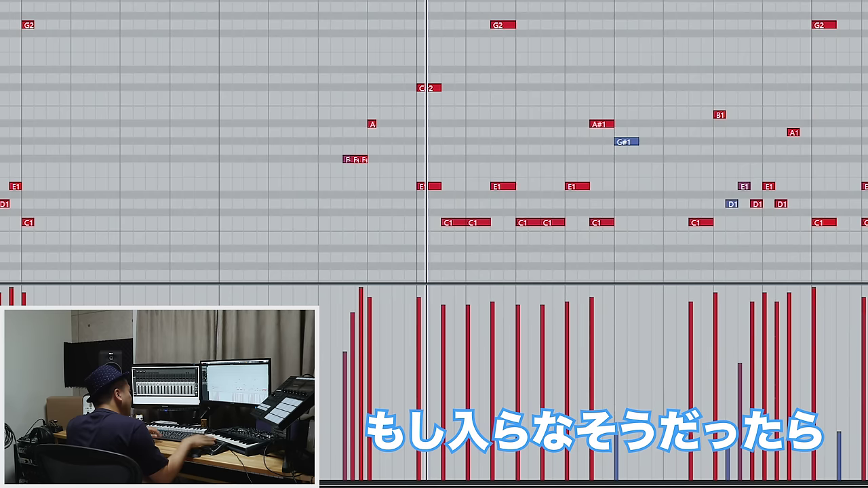
pyautogui.click(637, 140)
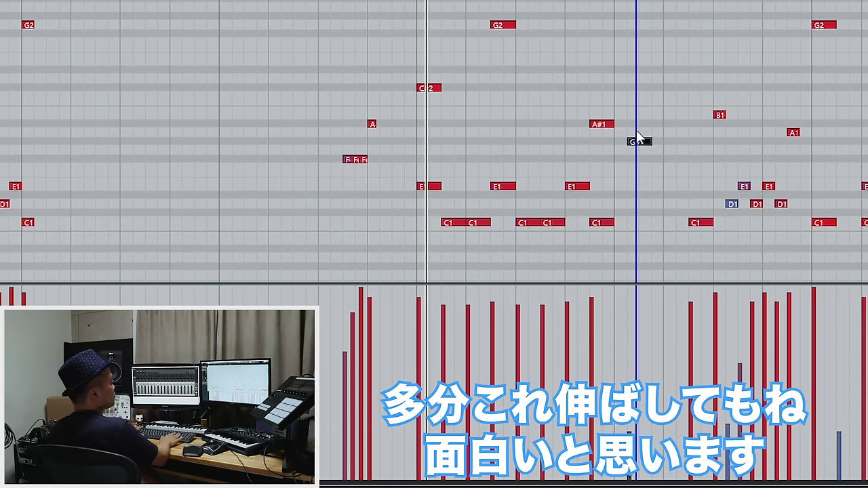
pyautogui.hotkey('ctrl', 'Right')
pyautogui.hotkey('ctrl', 'Right')
pyautogui.hotkey('ctrl', 'Right')
pyautogui.press('space')
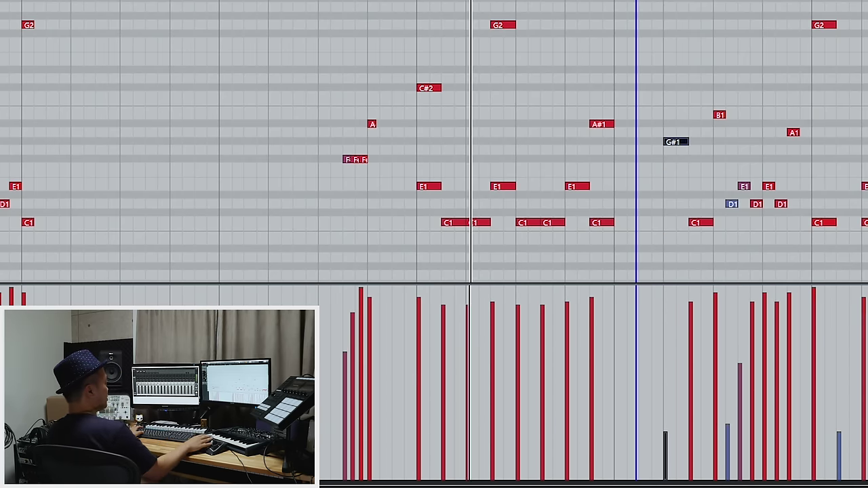
pyautogui.press('space')
pyautogui.moveTo(673, 112); pyautogui.dragTo(662, 163)
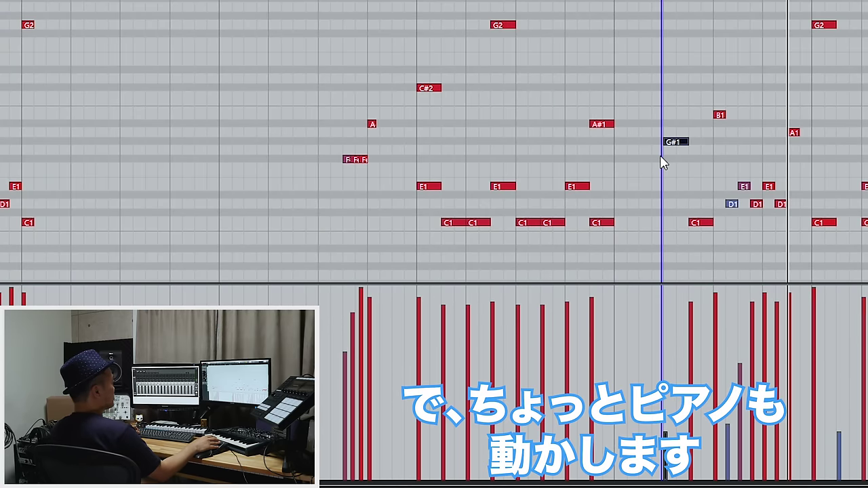
pyautogui.hotkey('ctrl', 'Left')
pyautogui.click(526, 2)
pyautogui.press('space')
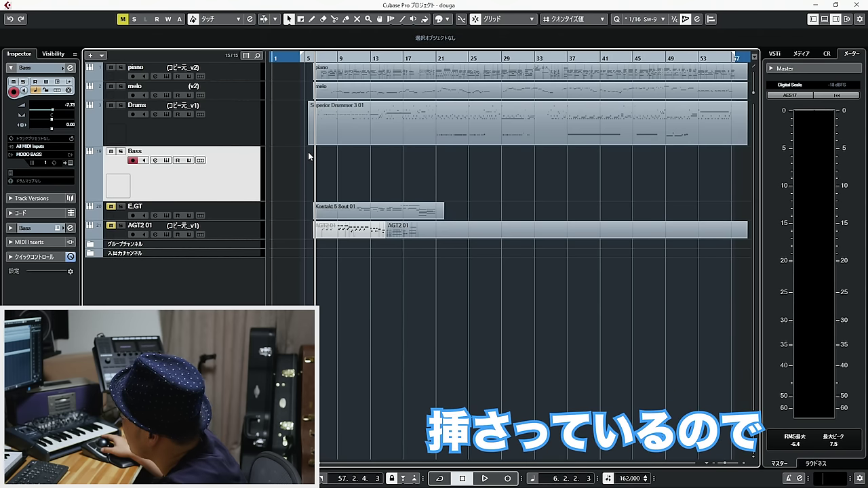
# Draw an empty MIDI part on the Bass track from bar 6 to bar 26.
pyautogui.press('8')
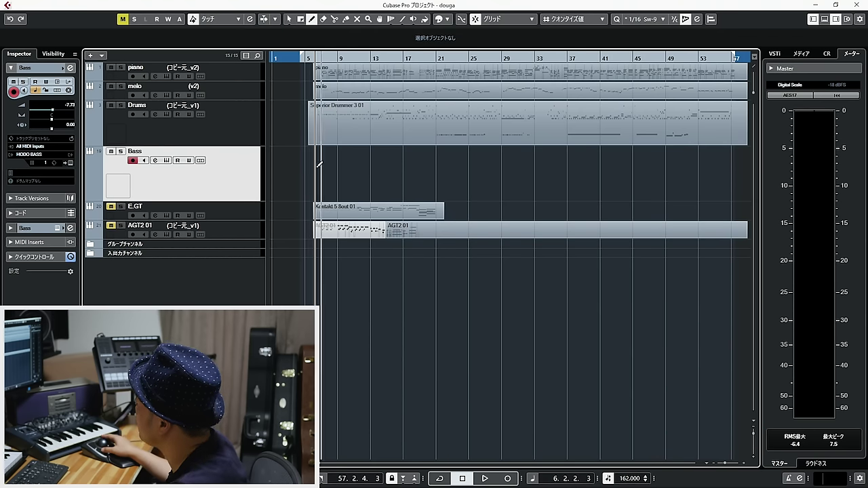
pyautogui.press('1')
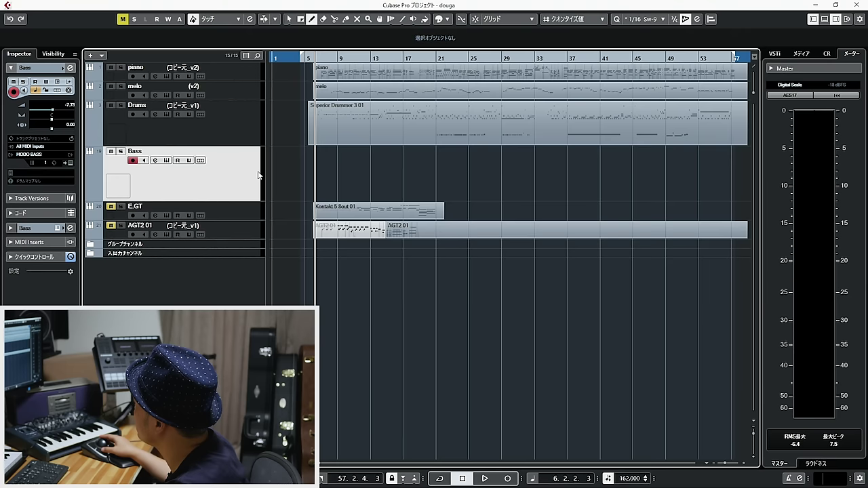
pyautogui.press('h')
pyautogui.press('h')
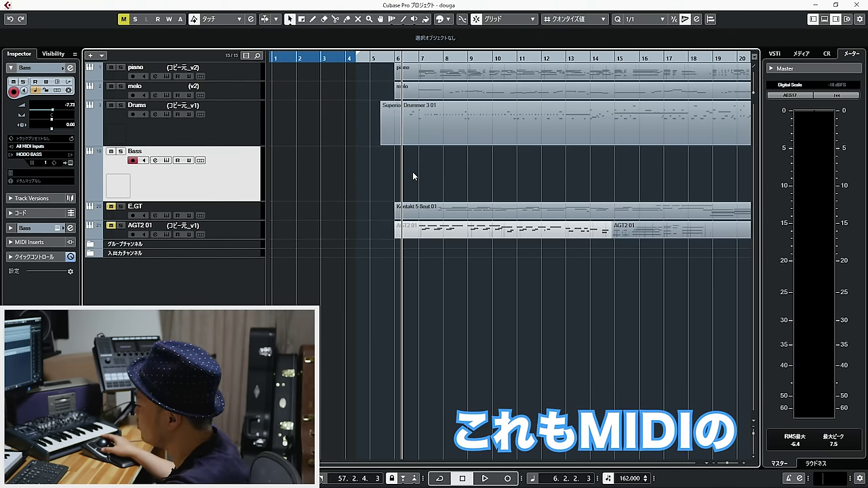
pyautogui.press('8')
pyautogui.moveTo(405, 169); pyautogui.dragTo(695, 169)
pyautogui.press('g')
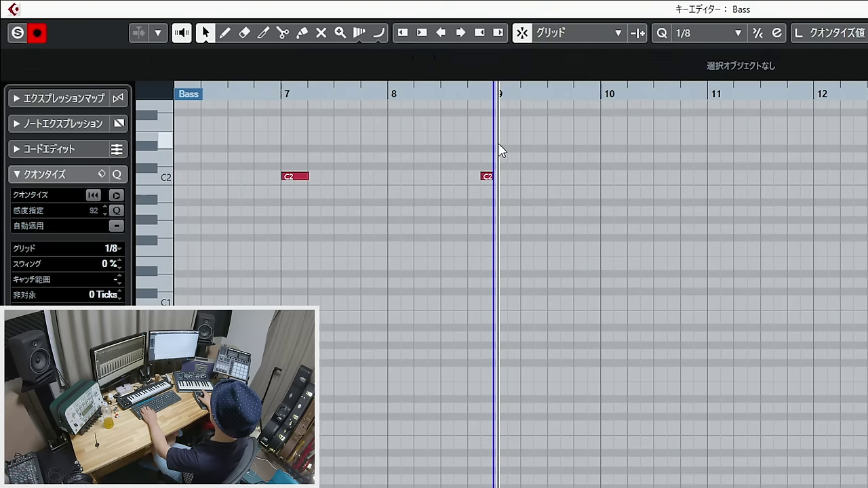
# Add a one-beat bass note on the downbeat of bar 9, play from bar 7, and set its pitch to F2.
pyautogui.moveTo(499, 144); pyautogui.dragTo(522, 140)
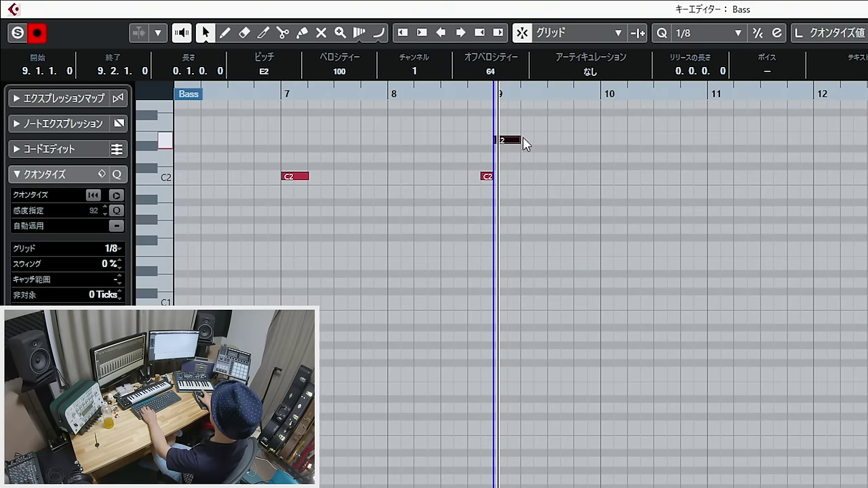
pyautogui.click(491, 94)
pyautogui.click(271, 95)
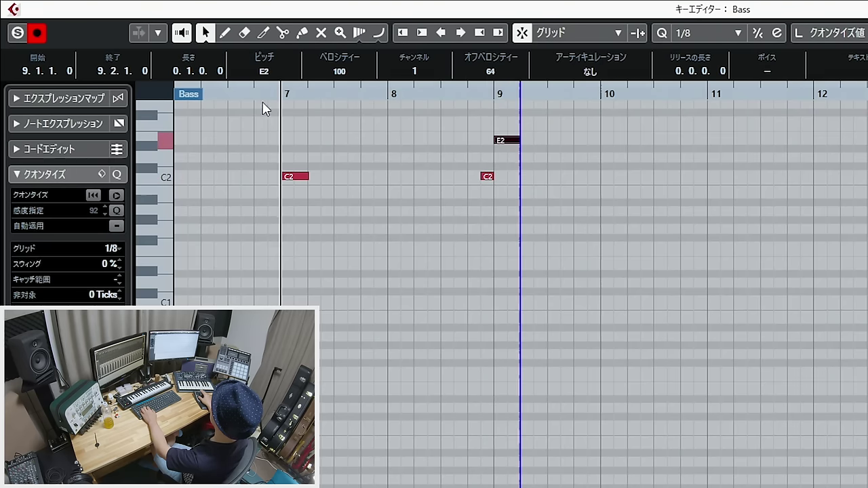
pyautogui.click(508, 139)
pyautogui.press('Up')
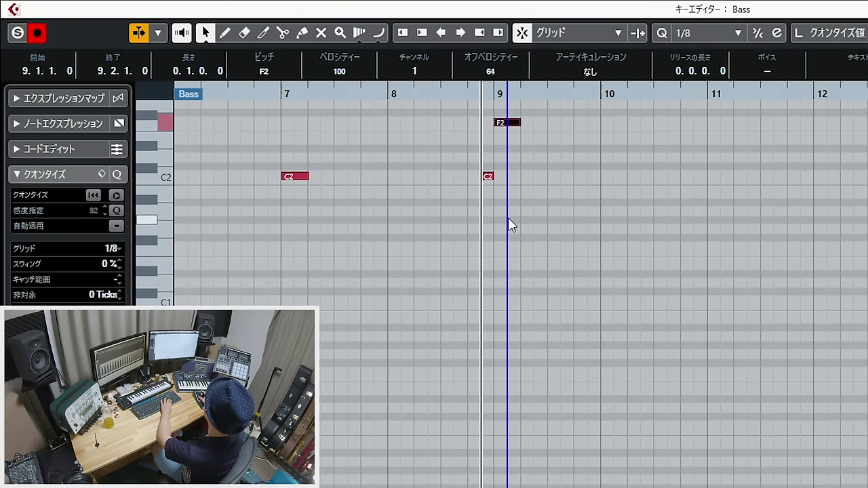
# Raise the short C2 pickup at 8.4.3 to E2 and play the line back from bar 7.
pyautogui.click(500, 199)
pyautogui.moveTo(487, 177); pyautogui.dragTo(483, 136)
pyautogui.click(408, 94)
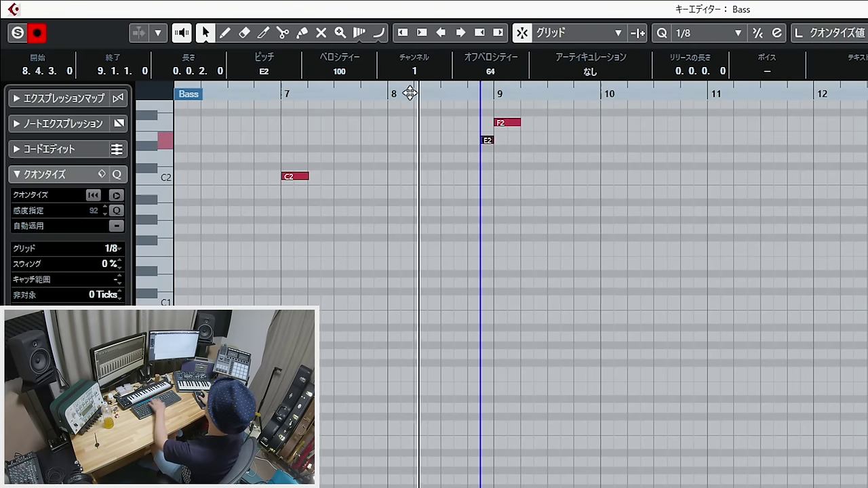
pyautogui.click(272, 92)
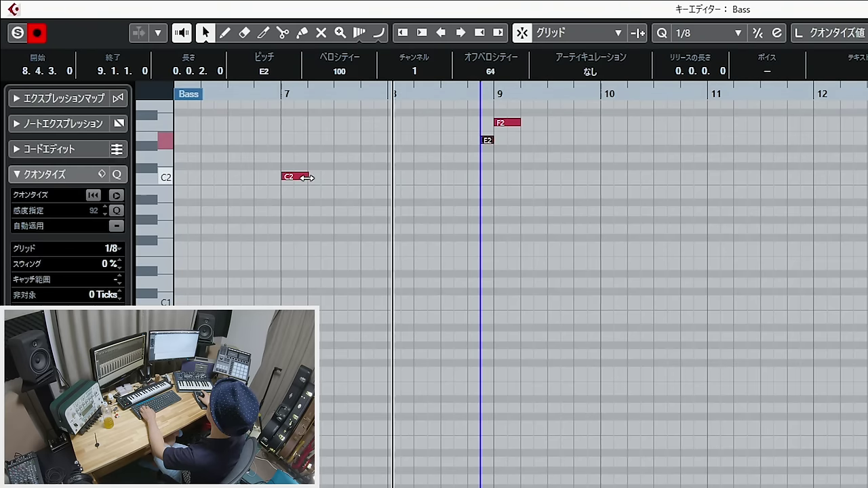
# Try stretching bar 7's C2 to three beats and adding a long E2 from 7.4.3 to 8.4.1.
pyautogui.moveTo(306, 177); pyautogui.dragTo(360, 177)
pyautogui.moveTo(374, 143); pyautogui.dragTo(467, 155)
pyautogui.click(276, 91)
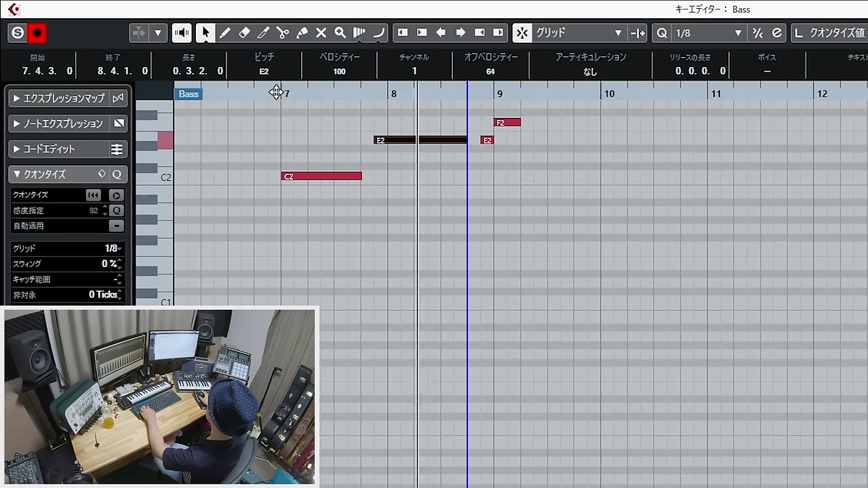
pyautogui.press('Delete')
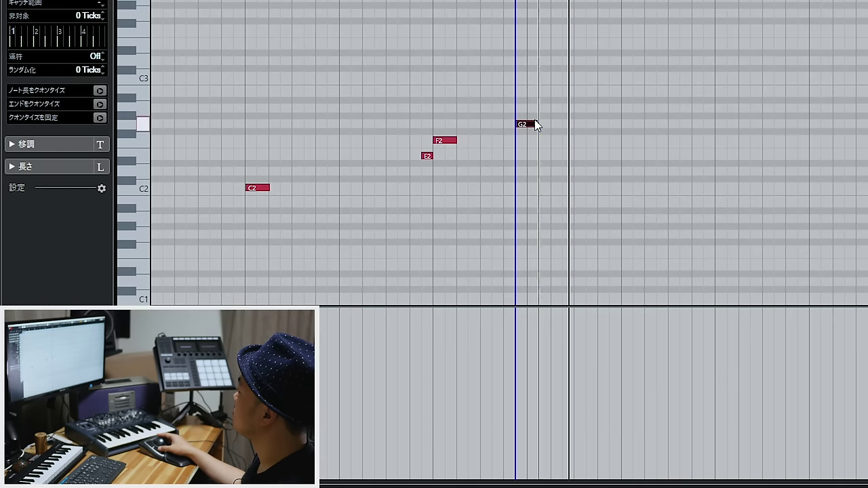
# Transpose the G2 just before bar 10 and the E2 and F2 around bar 9 down one octave.
pyautogui.hotkey('shift', 'Down')
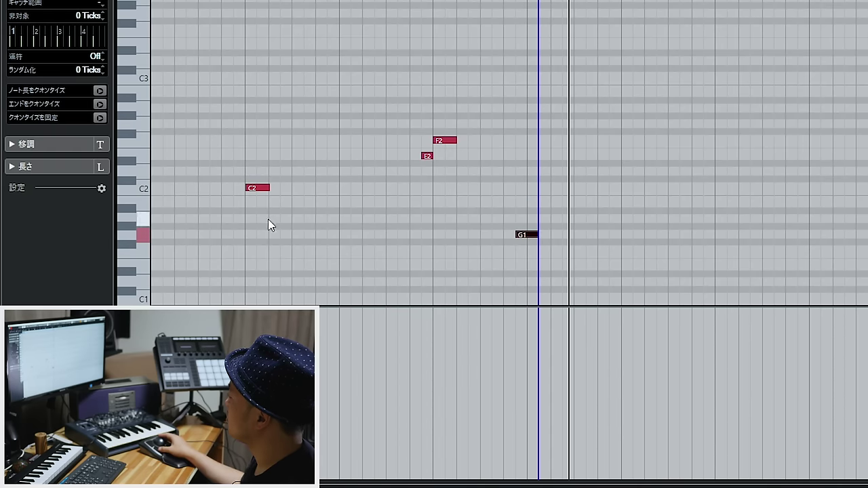
pyautogui.moveTo(268, 216); pyautogui.dragTo(257, 178)
pyautogui.moveTo(444, 164); pyautogui.dragTo(372, 124)
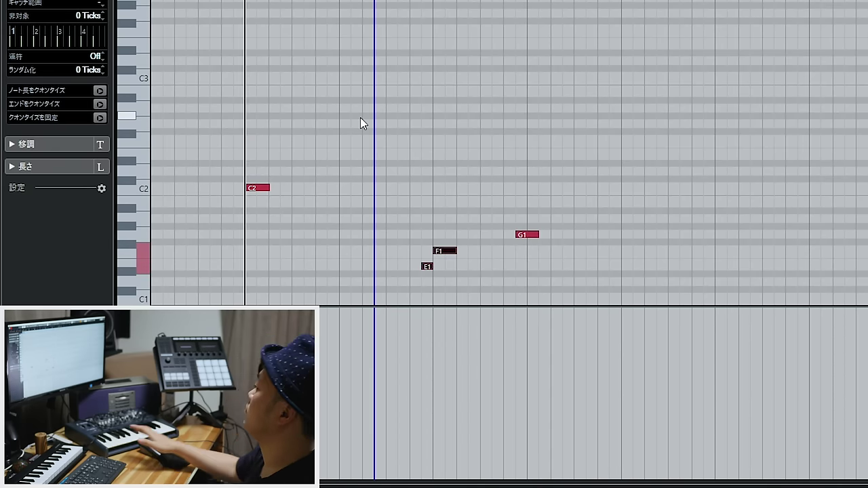
pyautogui.scroll(-5, 405, 129)
pyautogui.scroll(5, 406, 126)
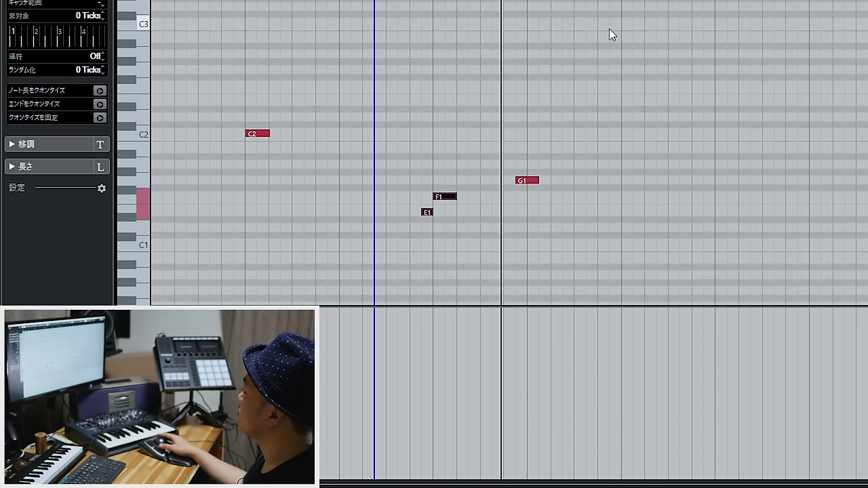
# Lengthen the G1 before bar 10 to two beats and add a two-beat G#1 directly after it.
pyautogui.moveTo(536, 184); pyautogui.dragTo(601, 166)
pyautogui.press('Down')
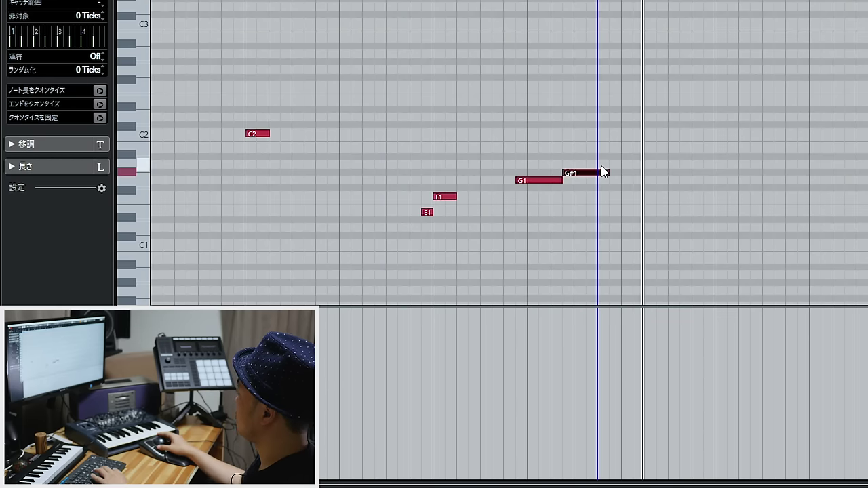
pyautogui.click(432, 169)
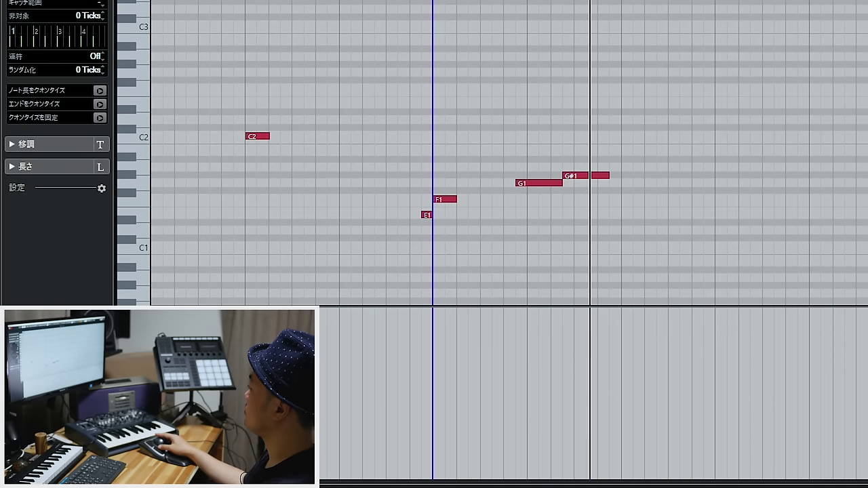
# Add a short G#1 just before bar 11 and a two-beat A1 on the downbeat of bar 11.
pyautogui.doubleClick(614, 173)
pyautogui.click(625, 165)
pyautogui.moveTo(625, 165); pyautogui.dragTo(664, 165)
pyautogui.click(668, 160)
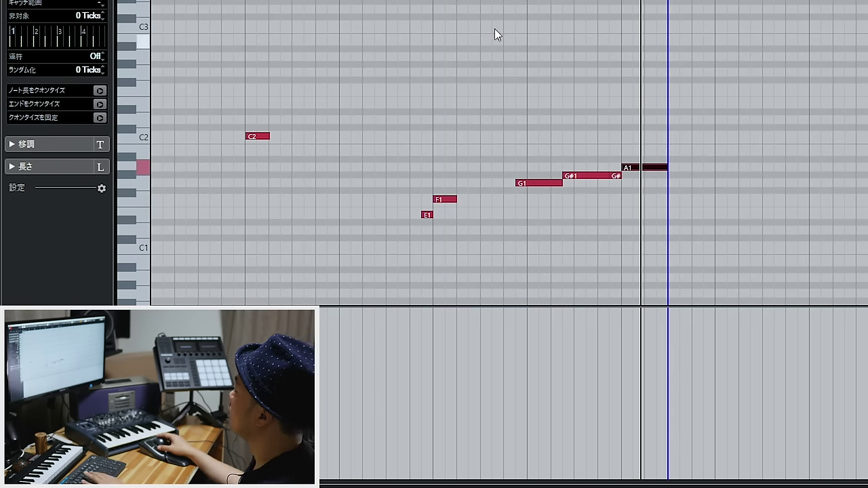
# Show the drum and bass parts together and compare the C1 kicks around bars 7 and 9 with the bass notes.
pyautogui.press('Return')
pyautogui.click(337, 134)
pyautogui.press('Return')
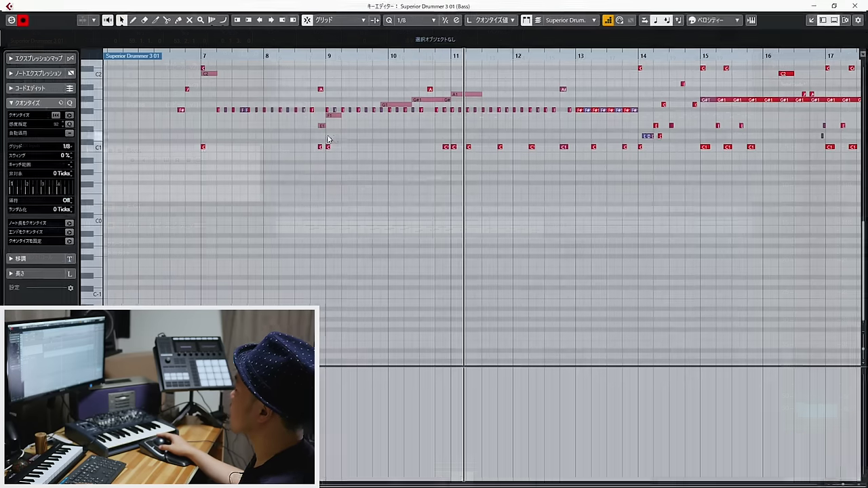
pyautogui.click(224, 169)
pyautogui.click(203, 146)
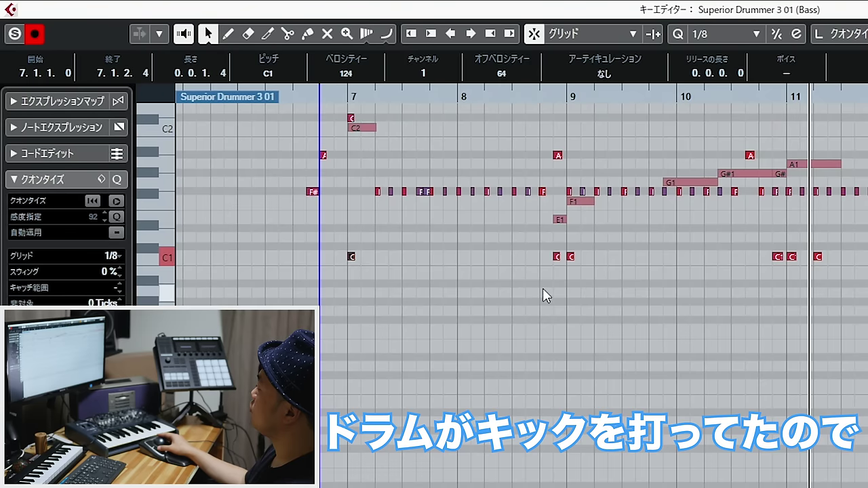
pyautogui.click(319, 147)
pyautogui.click(328, 147)
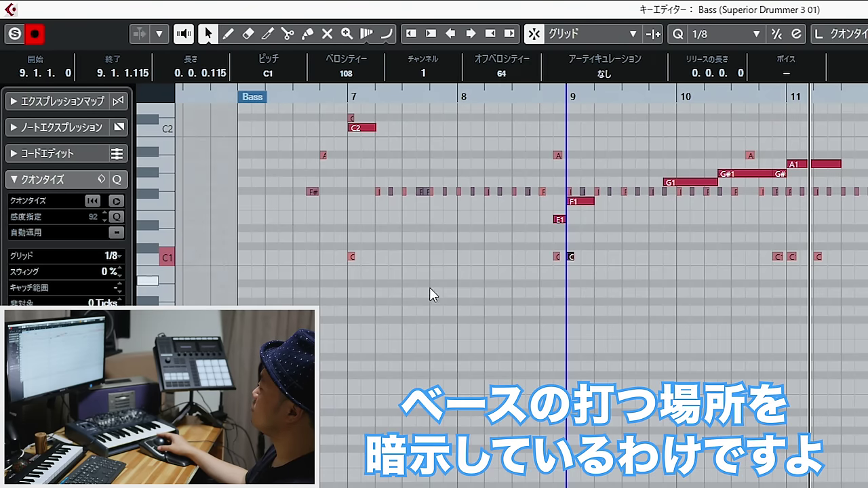
pyautogui.click(352, 257)
pyautogui.click(557, 256)
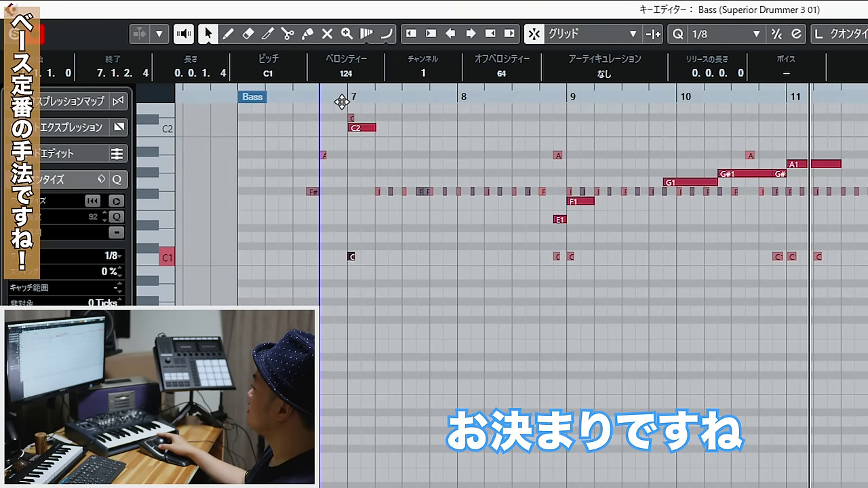
# Try bar 7's bass C2 as a half note, play it back, and return it to a quarter note.
pyautogui.hotkey('alt', 'Down')
pyautogui.hotkey('alt', 'Up')
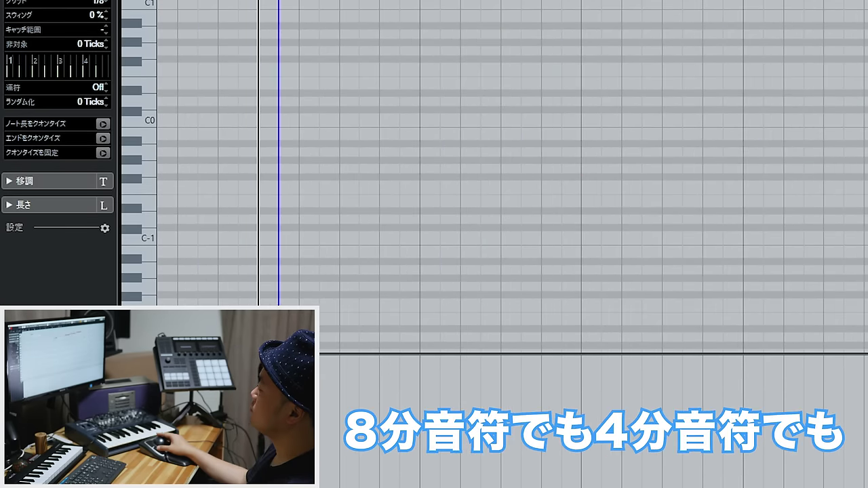
pyautogui.scroll(5, 298, 6)
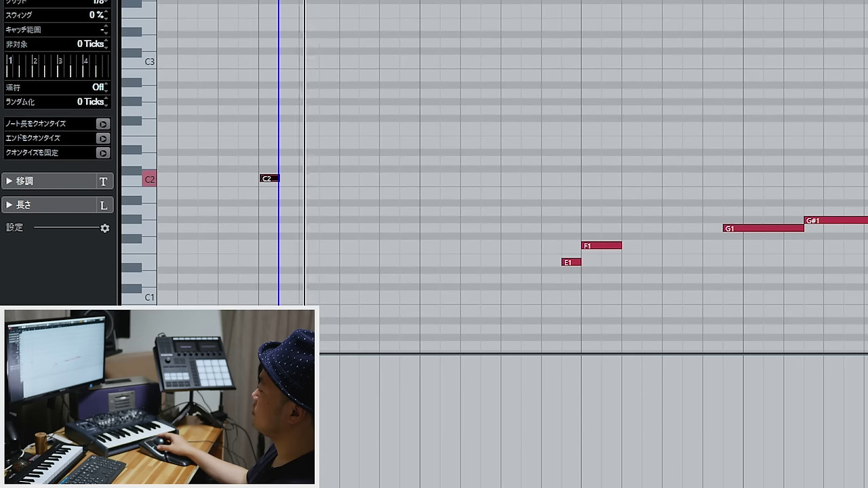
pyautogui.moveTo(279, 179); pyautogui.dragTo(339, 179)
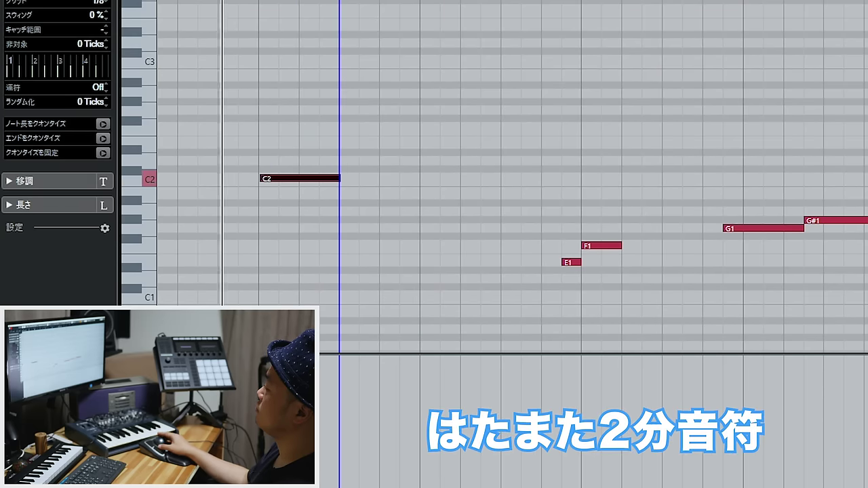
pyautogui.press('space')
pyautogui.moveTo(337, 177); pyautogui.dragTo(299, 177)
pyautogui.press('KP_Subtract')
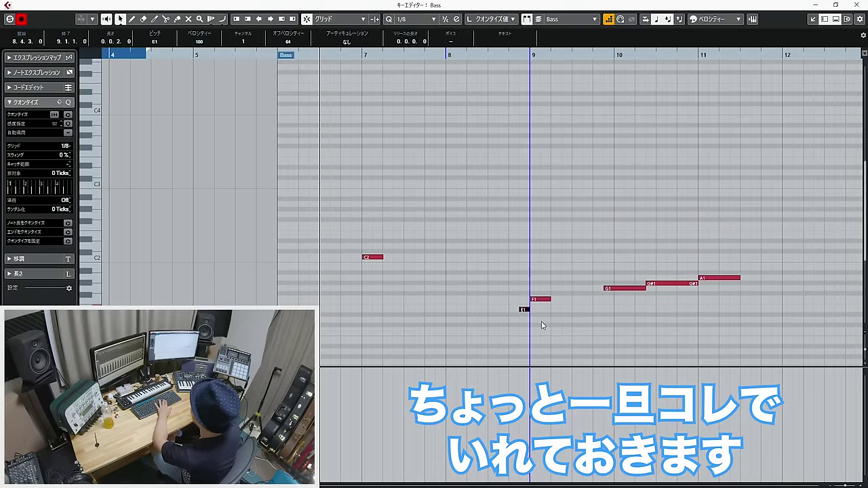
# Play the new bass line with the full arrangement from just before bar 9 and reopen the Bass part for editing.
pyautogui.click(549, 298)
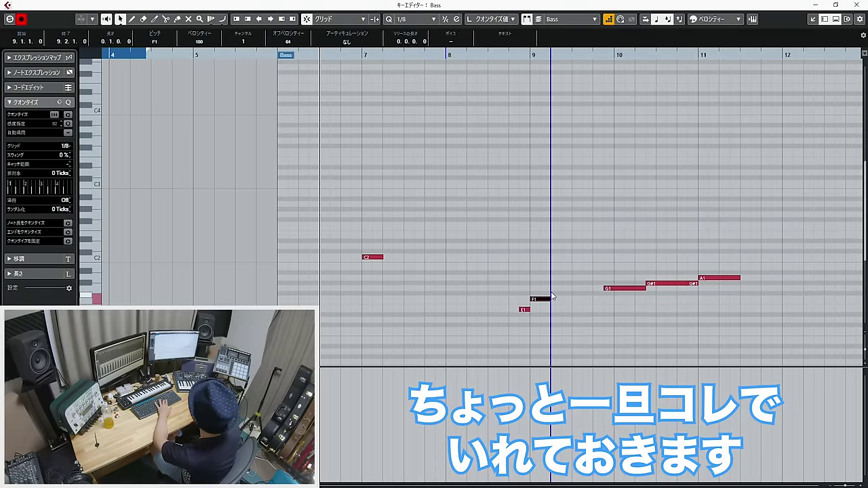
pyautogui.press('Return')
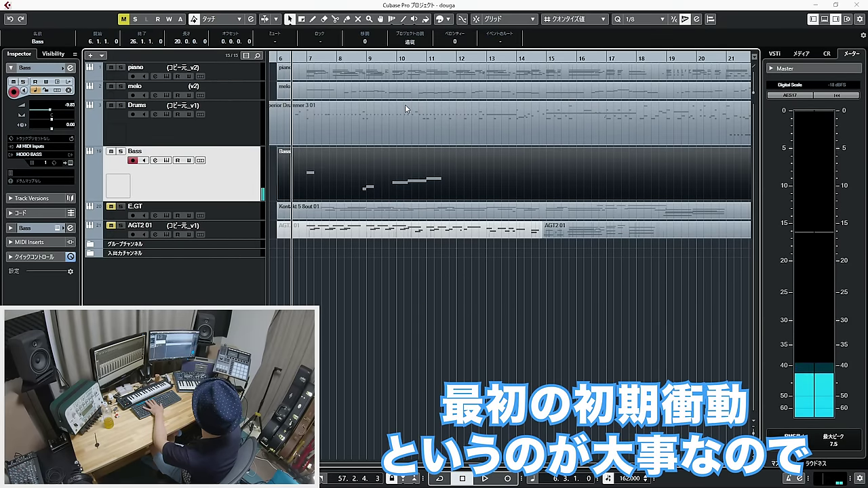
pyautogui.click(363, 57)
pyautogui.press('space')
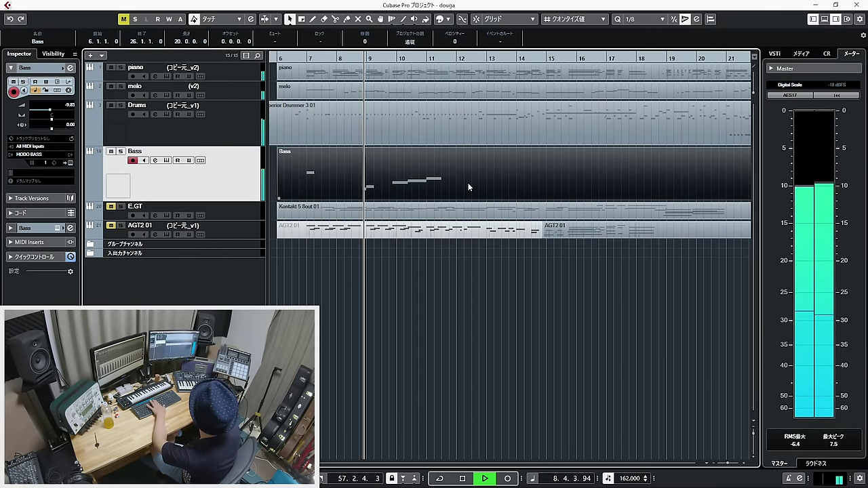
pyautogui.doubleClick(619, 179)
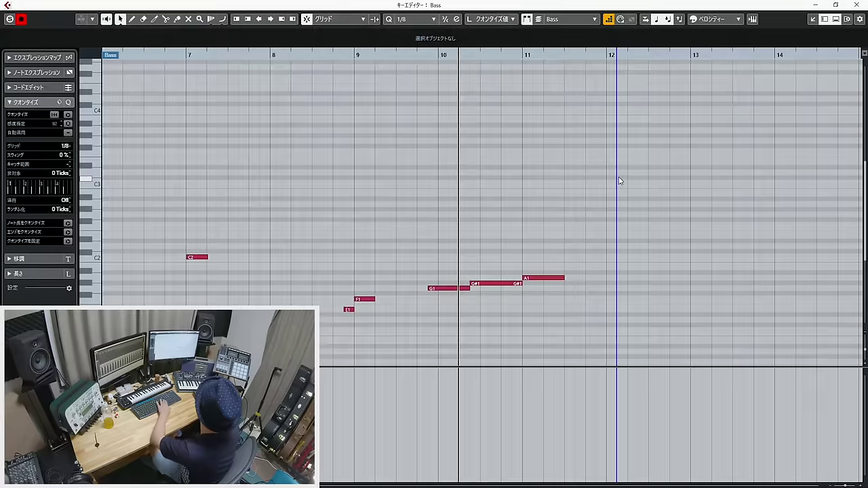
# Compare the bass notes with the piano part, and show them alongside the Superior Drummer 3 drum part.
pyautogui.press('Return')
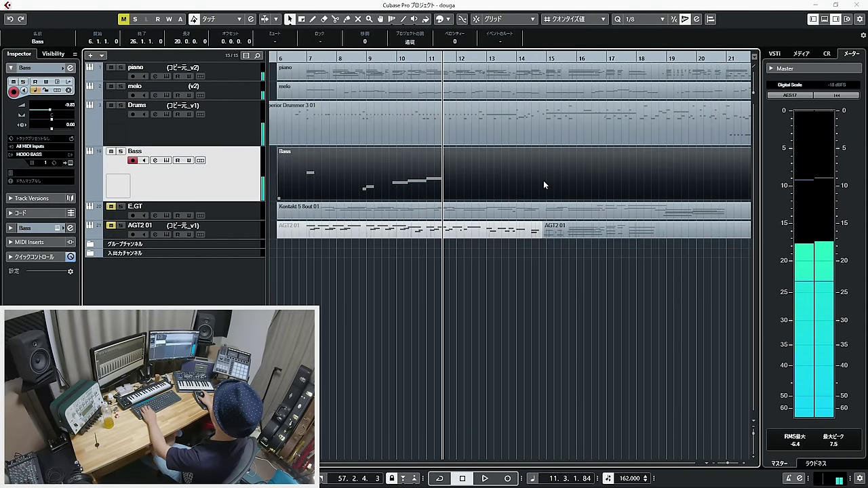
pyautogui.doubleClick(543, 181)
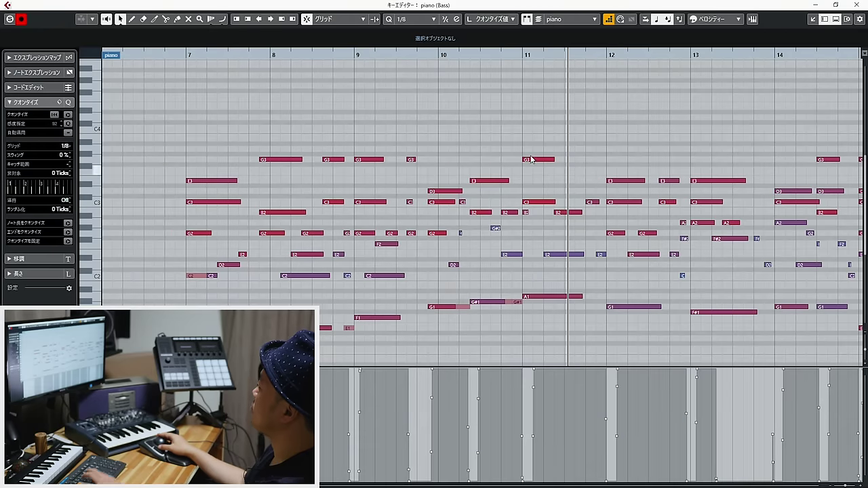
pyautogui.press('Return')
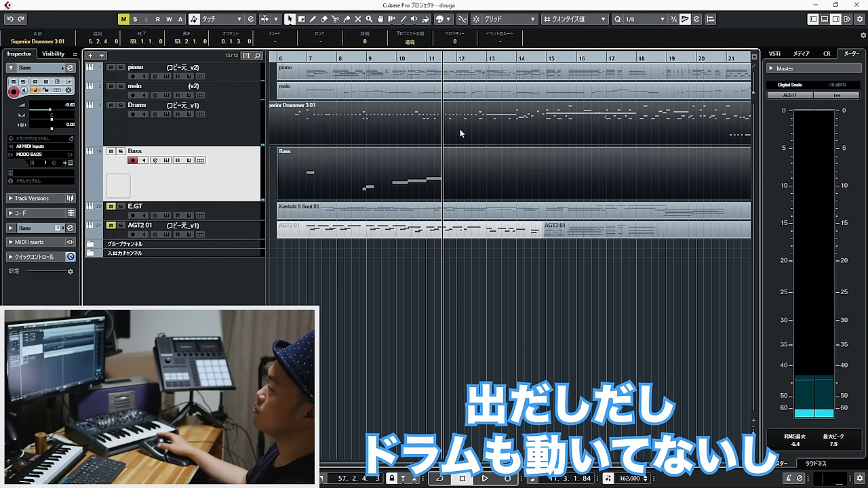
pyautogui.doubleClick(459, 129)
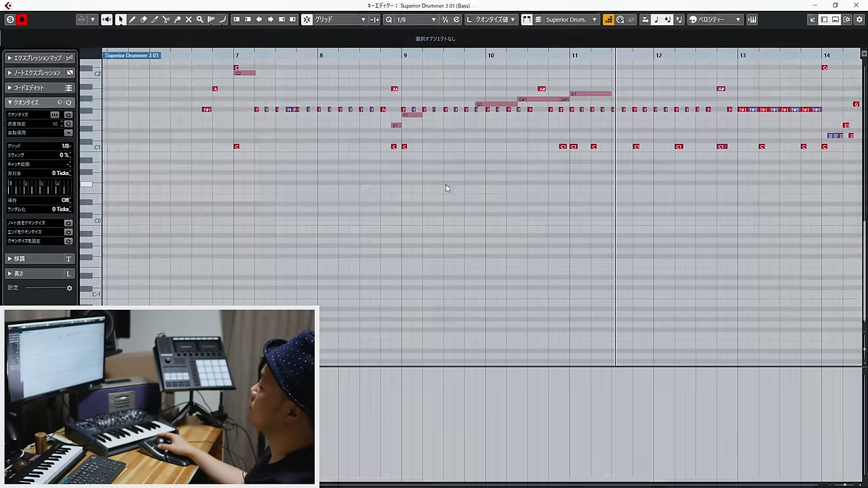
# Play the bass line against the drums from just before bar 10 up to bar 11.
pyautogui.click(507, 155)
pyautogui.hscroll(4, 609, 208)
pyautogui.moveTo(413, 55); pyautogui.dragTo(391, 62)
pyautogui.click(417, 104)
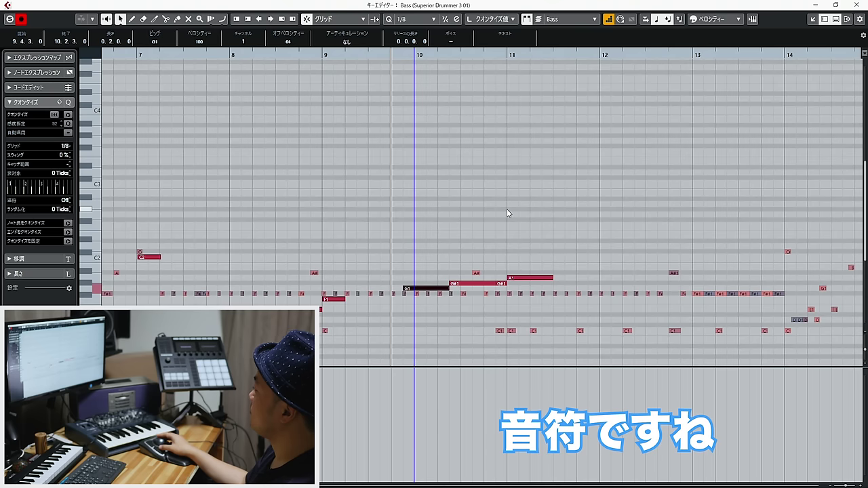
pyautogui.press('space')
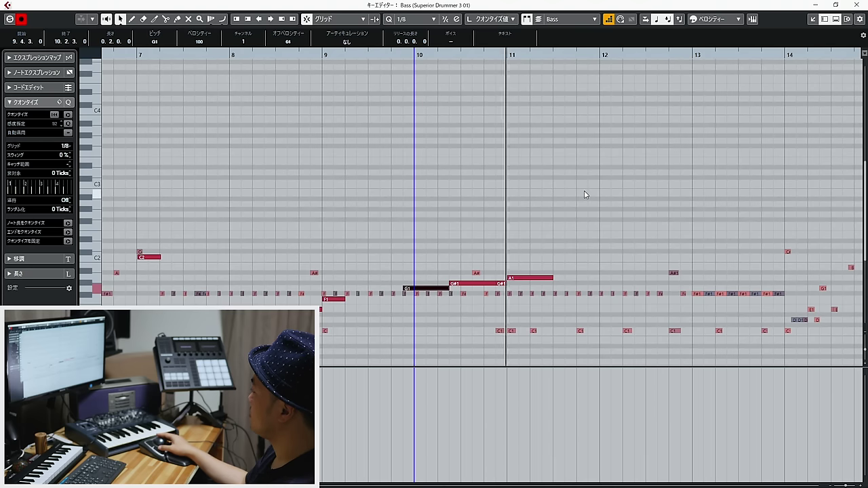
# Extend bar 11's A1 to fill the whole bar and add a one-bar G1 in bar 12.
pyautogui.moveTo(554, 278); pyautogui.dragTo(597, 278)
pyautogui.hotkey('ctrl', 'd')
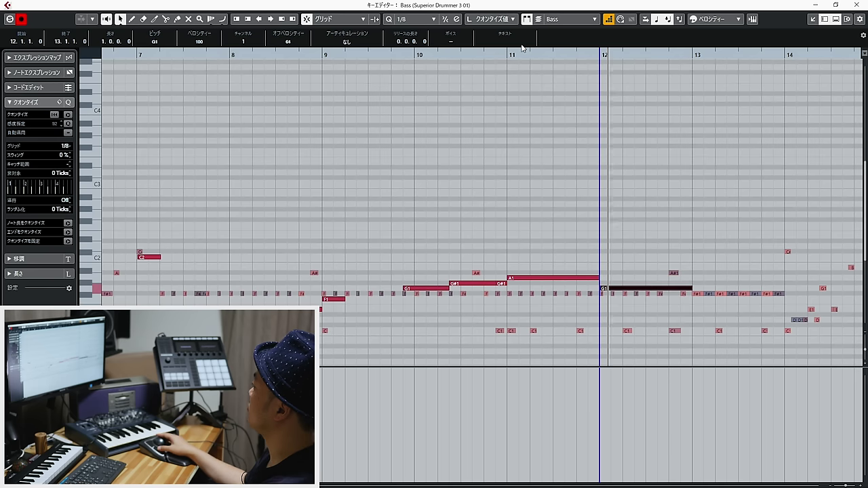
pyautogui.press('space')
pyautogui.moveTo(613, 128); pyautogui.dragTo(756, 129)
pyautogui.press('f')
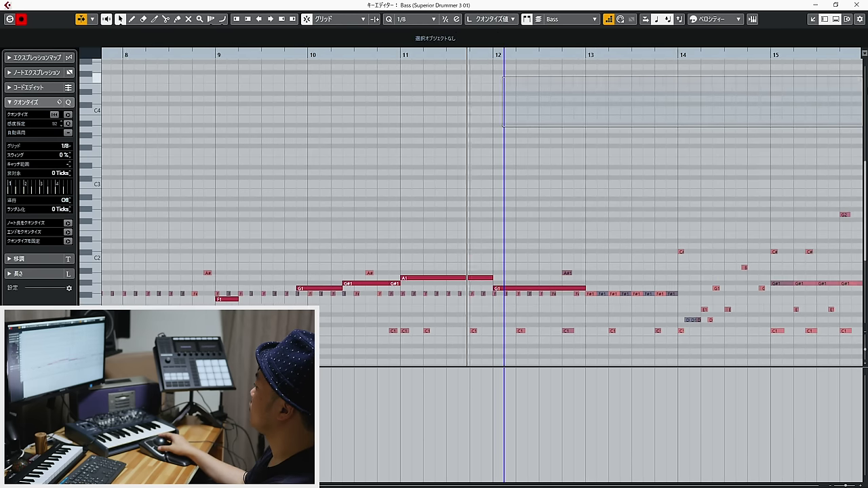
# Copy bar 12's G1 into bar 13 as a one-bar F#1.
pyautogui.click(826, 109)
pyautogui.scroll(-5, 523, 139)
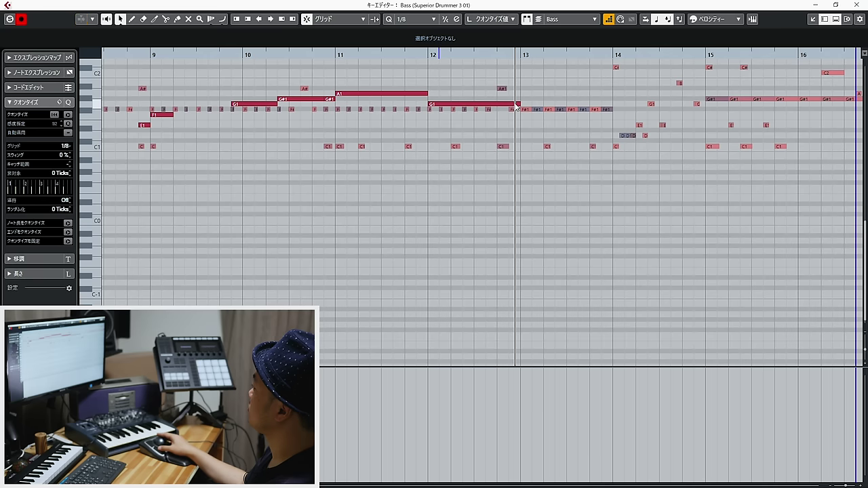
pyautogui.moveTo(518, 105); pyautogui.dragTo(611, 88)
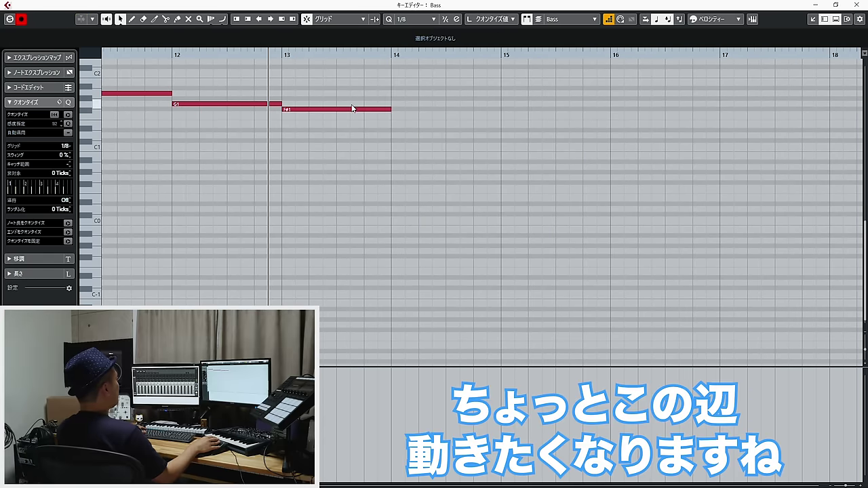
pyautogui.click(352, 108)
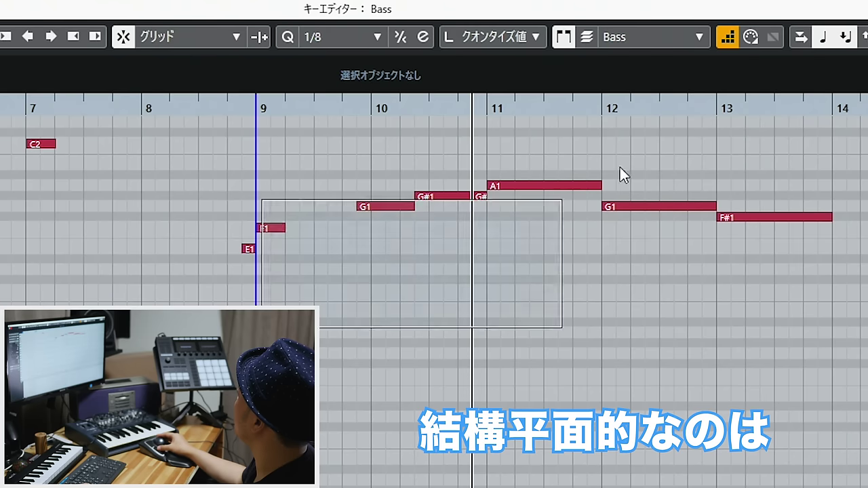
# Examine the bass line from bar 9 to bar 13 for stretches where long held notes sound too flat.
pyautogui.moveTo(620, 166); pyautogui.dragTo(617, 170)
pyautogui.moveTo(274, 303); pyautogui.dragTo(415, 196)
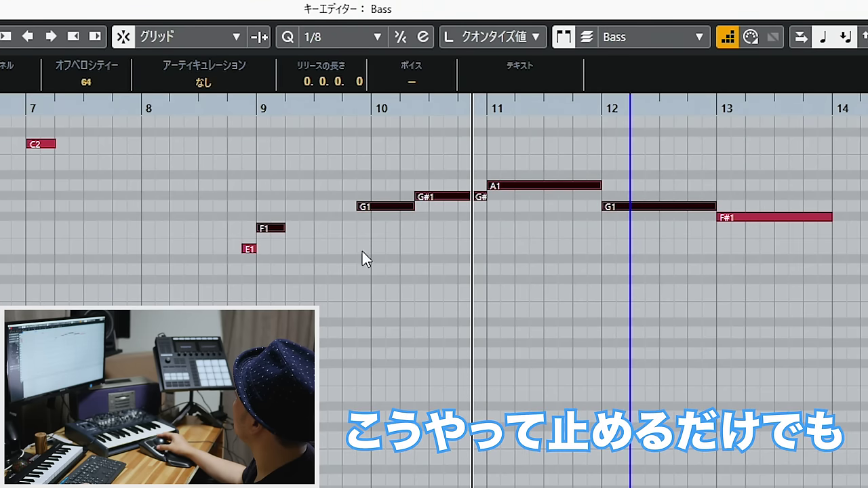
pyautogui.click(272, 228)
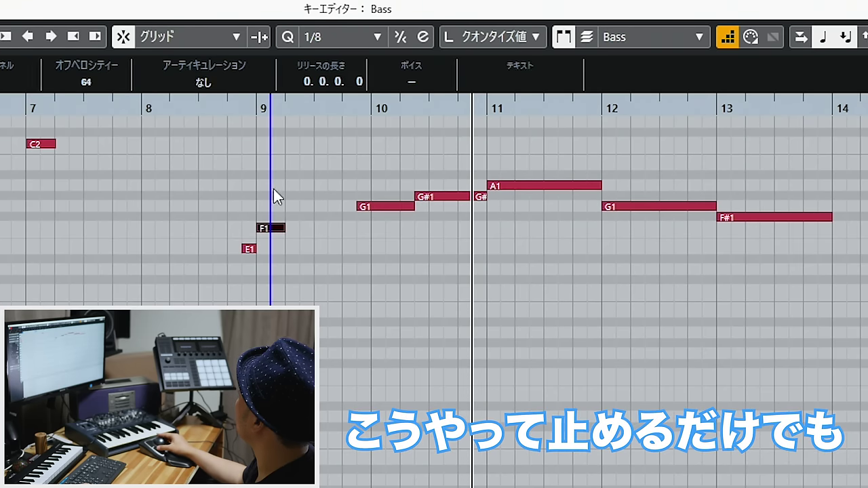
pyautogui.moveTo(66, 126); pyautogui.dragTo(248, 265)
pyautogui.click(373, 247)
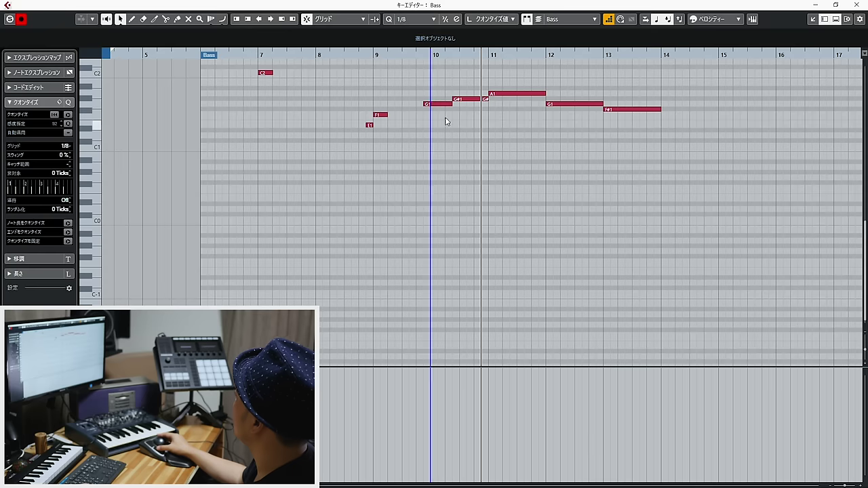
pyautogui.moveTo(347, 144); pyautogui.dragTo(645, 221)
pyautogui.moveTo(801, 312); pyautogui.dragTo(570, 206)
pyautogui.moveTo(530, 105); pyautogui.dragTo(475, 86)
pyautogui.moveTo(431, 55); pyautogui.dragTo(421, 55)
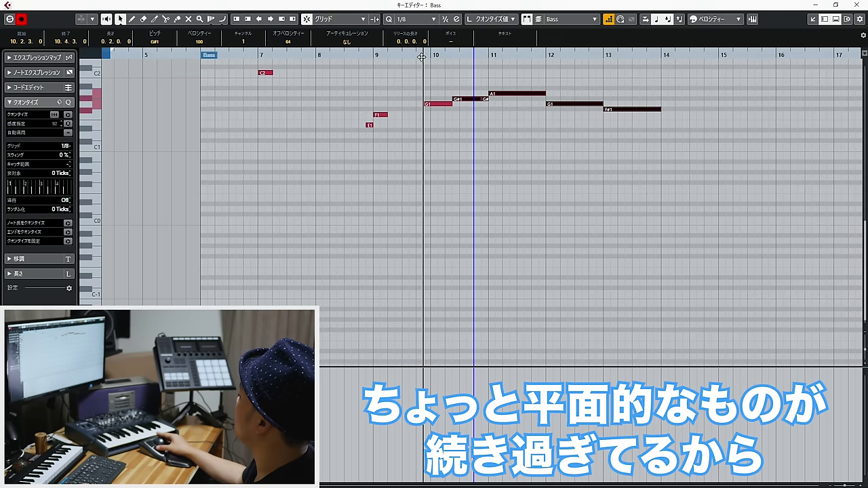
# Play the bass line from just before bar 10 and examine the sustained G1 and F#1 in bars 12 and 13.
pyautogui.press('space')
pyautogui.moveTo(575, 158); pyautogui.dragTo(634, 170)
pyautogui.press('h')
pyautogui.click(809, 164)
pyautogui.press('h')
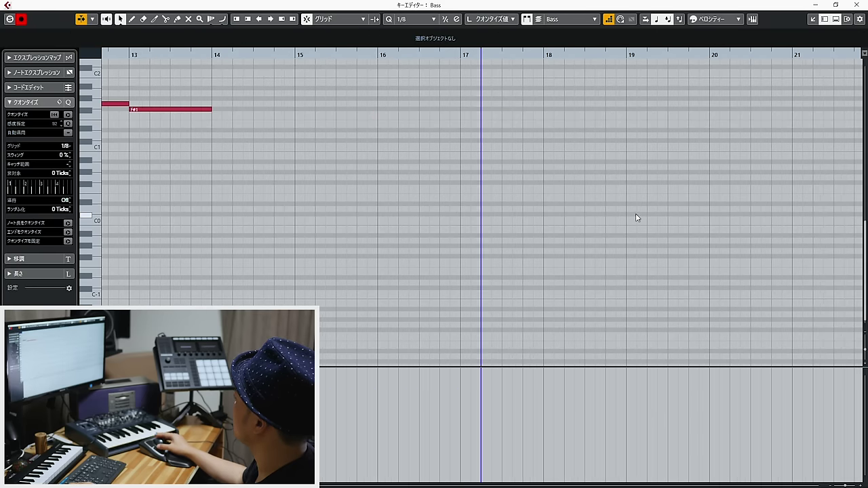
pyautogui.press('g')
pyautogui.press('g')
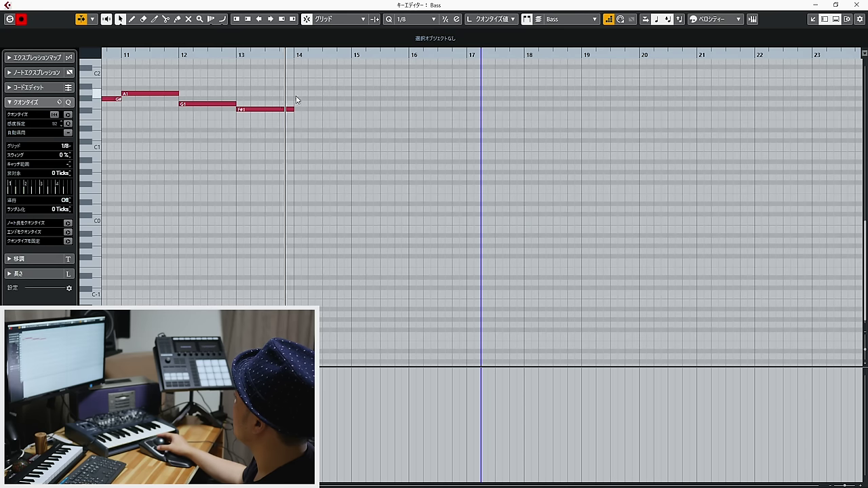
pyautogui.moveTo(265, 91); pyautogui.dragTo(306, 140)
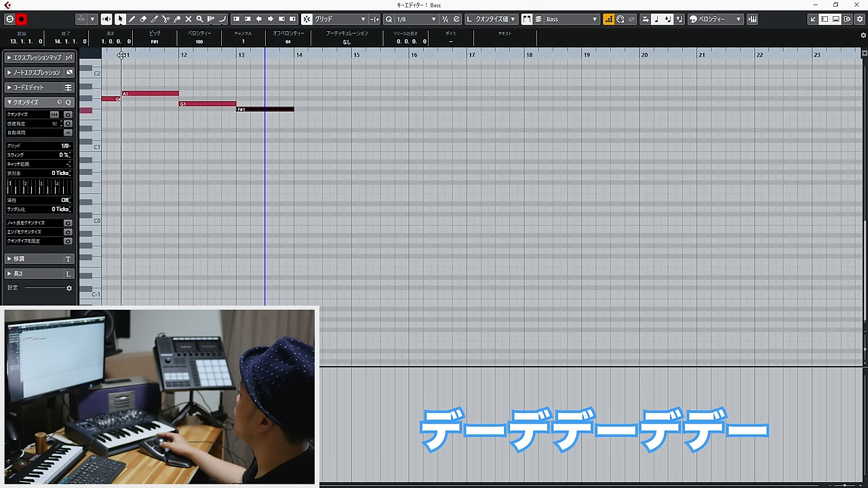
pyautogui.press('Left')
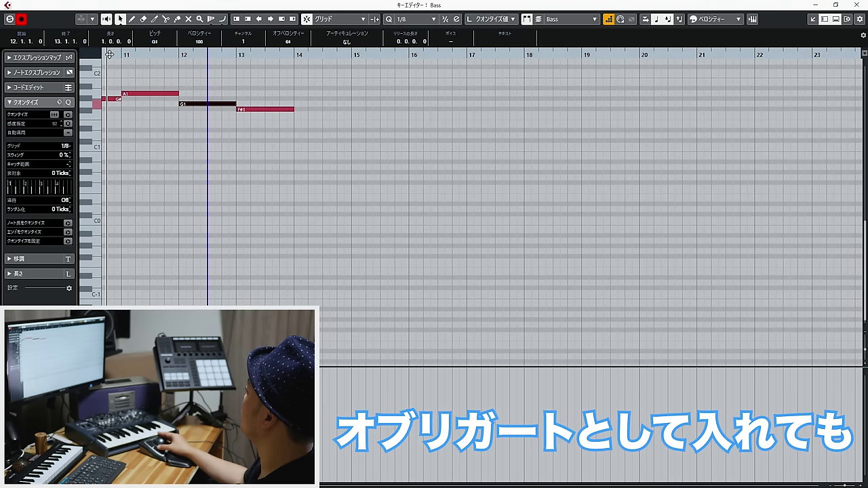
pyautogui.press('Right')
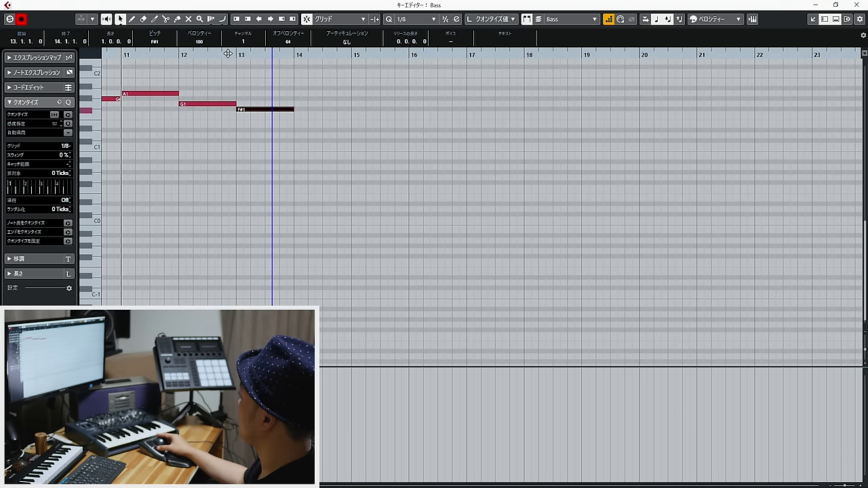
pyautogui.moveTo(233, 54); pyautogui.dragTo(236, 61)
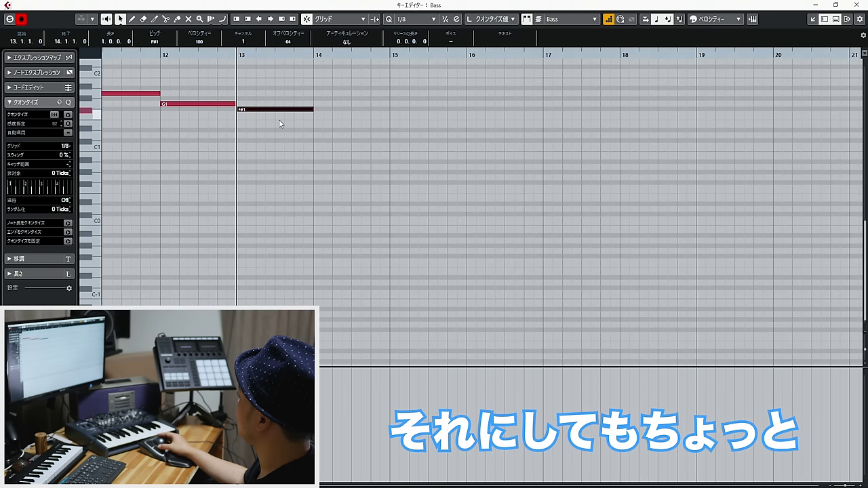
pyautogui.press('g')
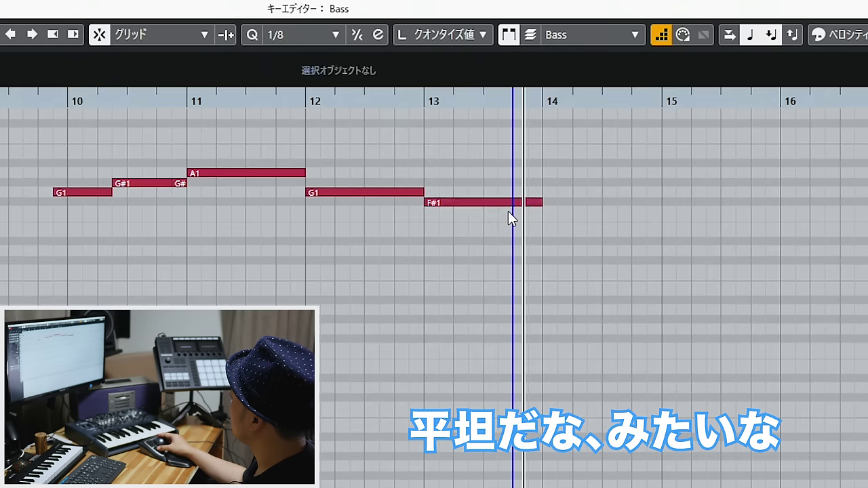
# Split bar 13's F#1 an eighth before beat 4 and at beat 4, and raise the short middle piece to A1.
pyautogui.click(507, 204)
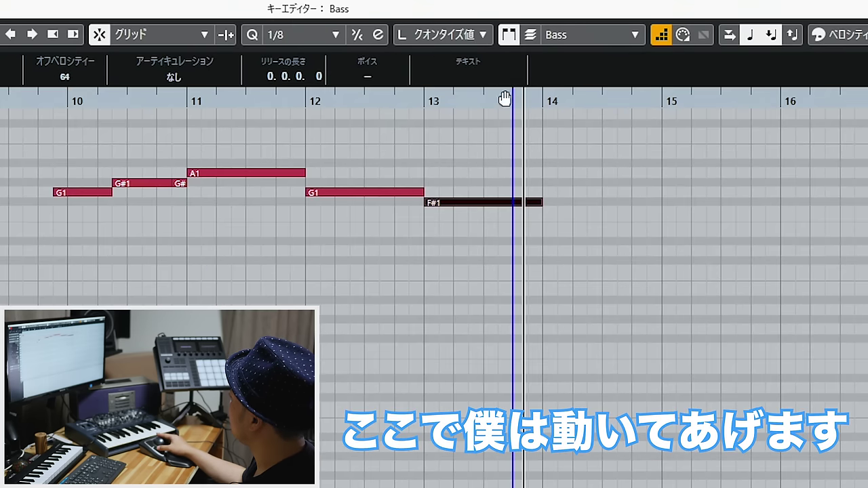
pyautogui.moveTo(411, 99); pyautogui.dragTo(396, 111)
pyautogui.click(555, 207)
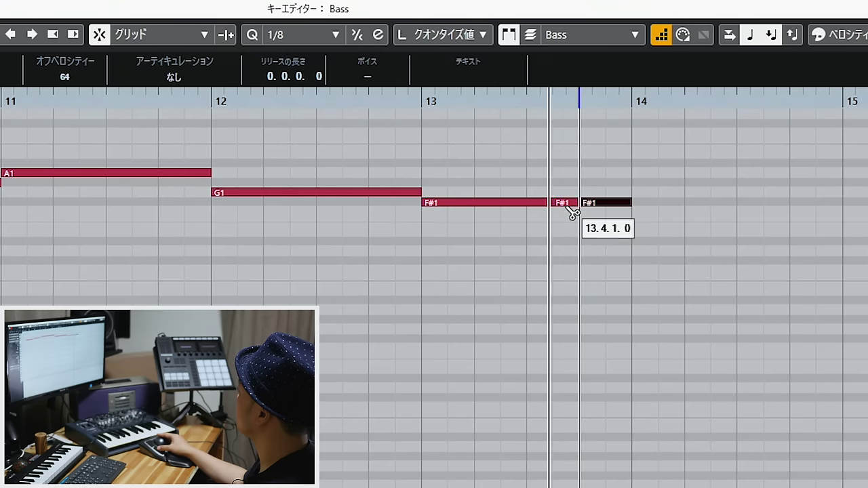
pyautogui.press('Up')
pyautogui.moveTo(614, 203); pyautogui.dragTo(615, 184)
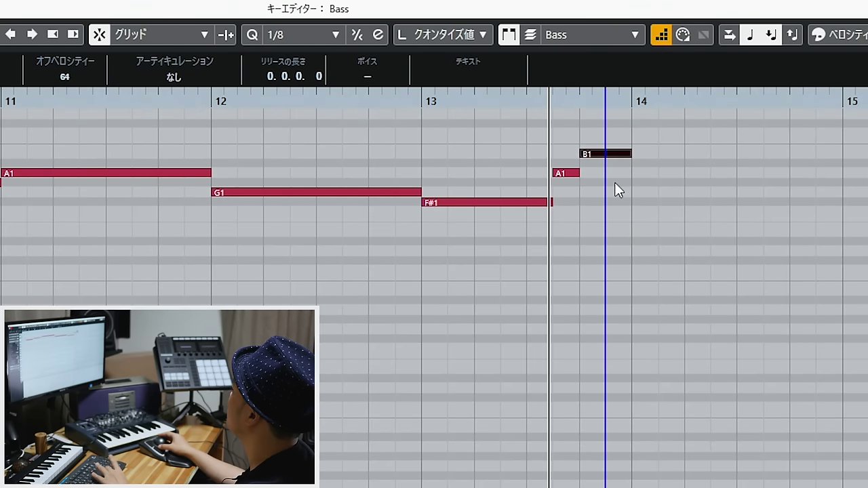
# Turn bar 13's beat 4 into eighth notes D2 and F#1, and add a two-beat G1 on bar 14's downbeat.
pyautogui.press('Up')
pyautogui.press('Up')
pyautogui.press('Up')
pyautogui.click(610, 118)
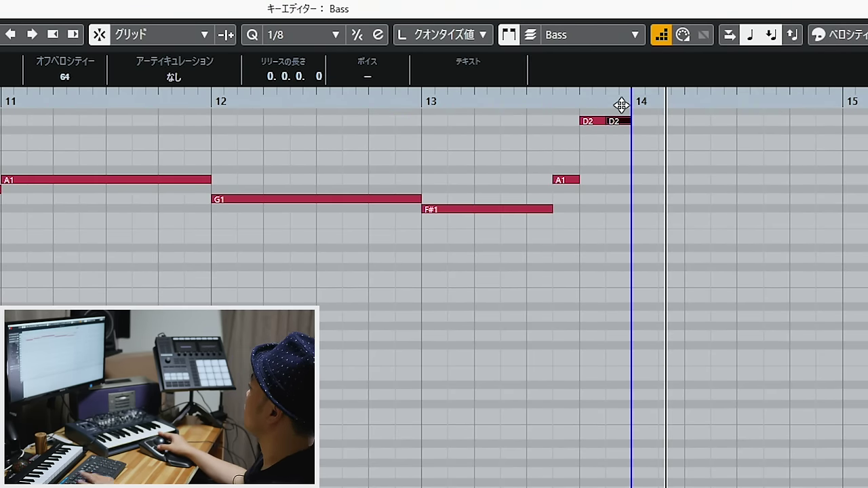
pyautogui.press('Down')
pyautogui.press('Down')
pyautogui.press('Down')
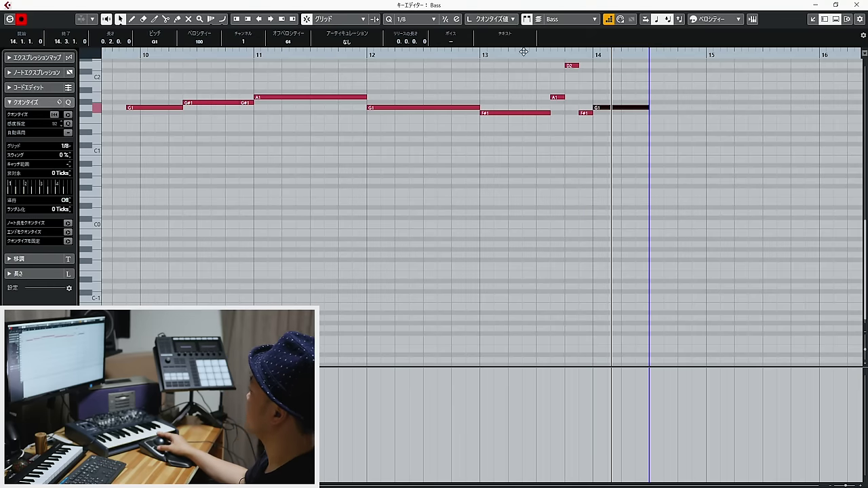
pyautogui.click(461, 54)
# Examine bar 13's F#1–A1–D2–F#1 movement against the F#m7(♭5) chord, focusing on the D2.
pyautogui.moveTo(726, 173); pyautogui.dragTo(866, 95)
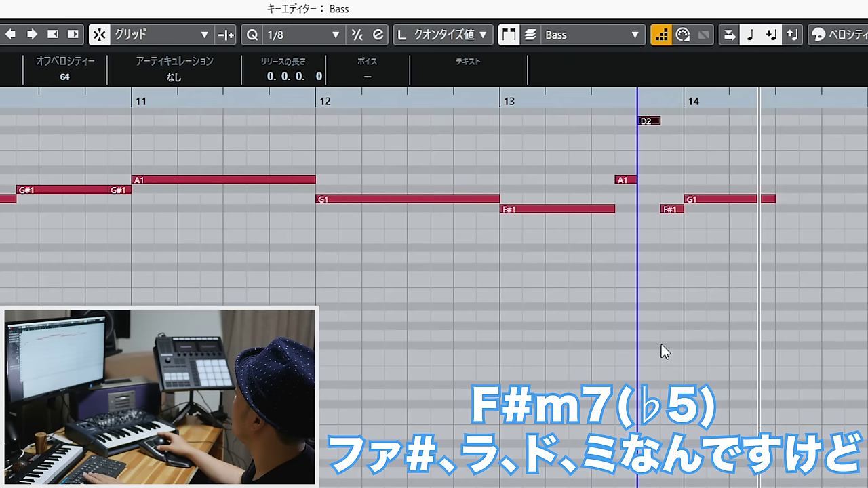
pyautogui.moveTo(671, 266); pyautogui.dragTo(550, 110)
pyautogui.click(549, 103)
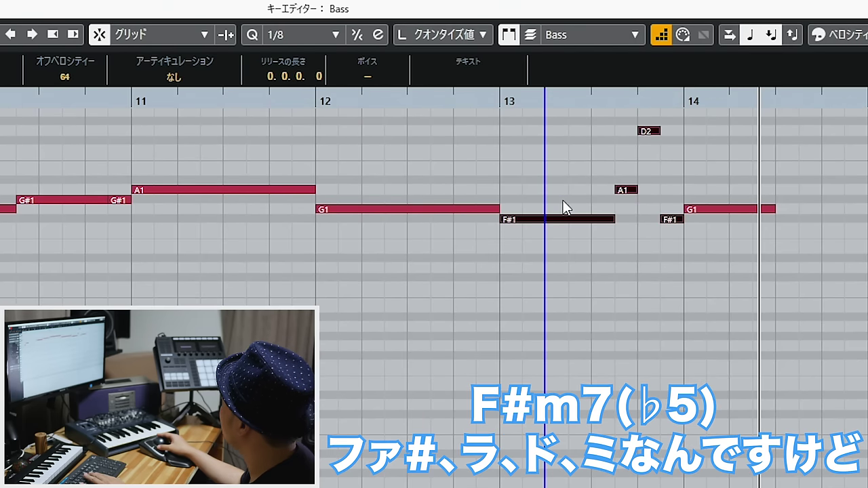
pyautogui.moveTo(537, 111)
pyautogui.mouseDown()
pyautogui.moveTo(625, 131)
pyautogui.moveTo(649, 233)
pyautogui.moveTo(673, 256)
pyautogui.moveTo(589, 146)
pyautogui.moveTo(533, 127)
pyautogui.mouseUp()
pyautogui.click(523, 95)
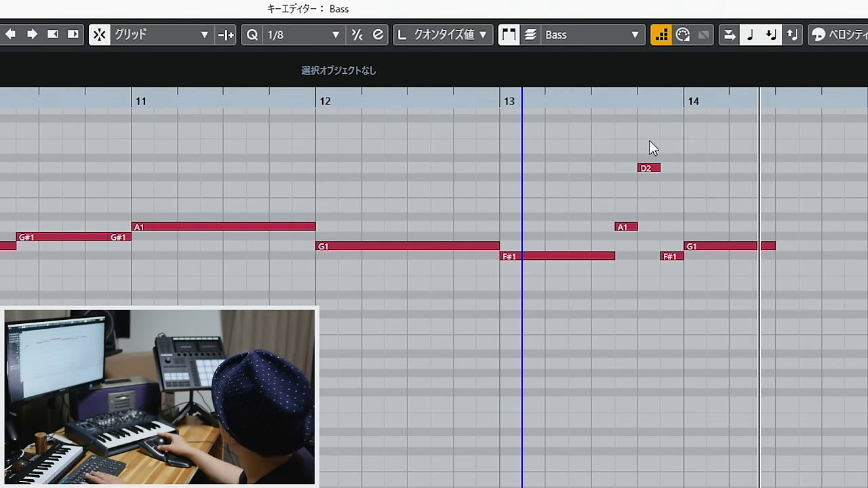
pyautogui.click(647, 168)
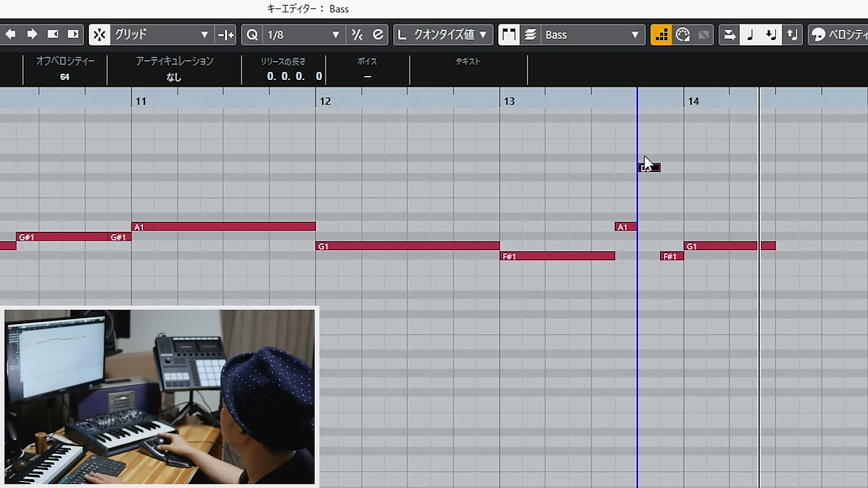
pyautogui.moveTo(666, 264); pyautogui.dragTo(541, 131)
pyautogui.moveTo(676, 204); pyautogui.dragTo(676, 180)
pyautogui.moveTo(676, 179); pyautogui.dragTo(593, 147)
pyautogui.moveTo(592, 148); pyautogui.dragTo(679, 197)
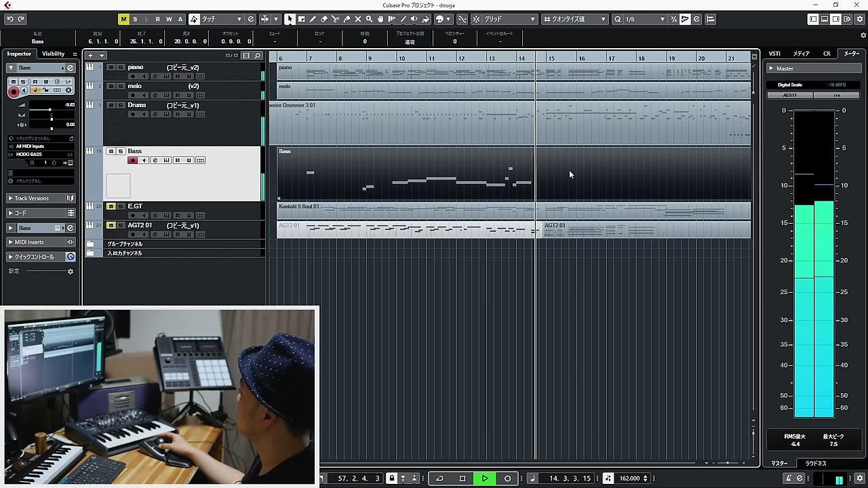
# Stop the arrangement playback and open the piano part to examine its notes around bar 13.
pyautogui.press('space')
pyautogui.click(484, 57)
pyautogui.doubleClick(494, 70)
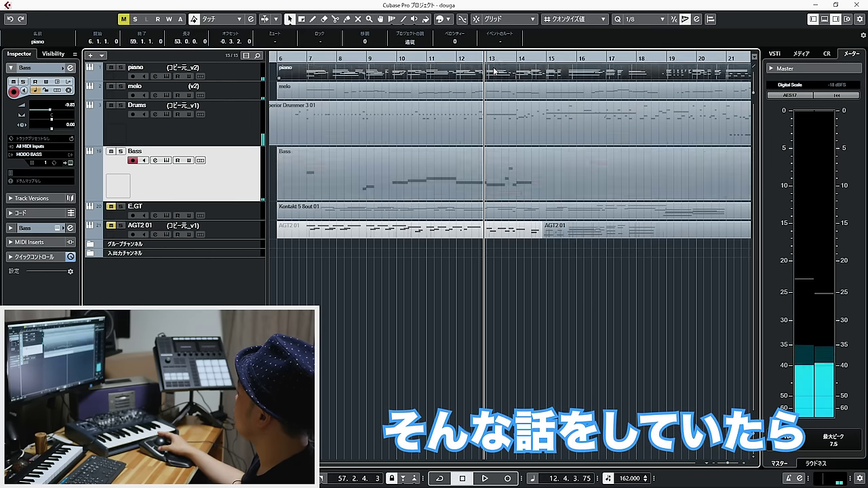
pyautogui.hscroll(4, 608, 119)
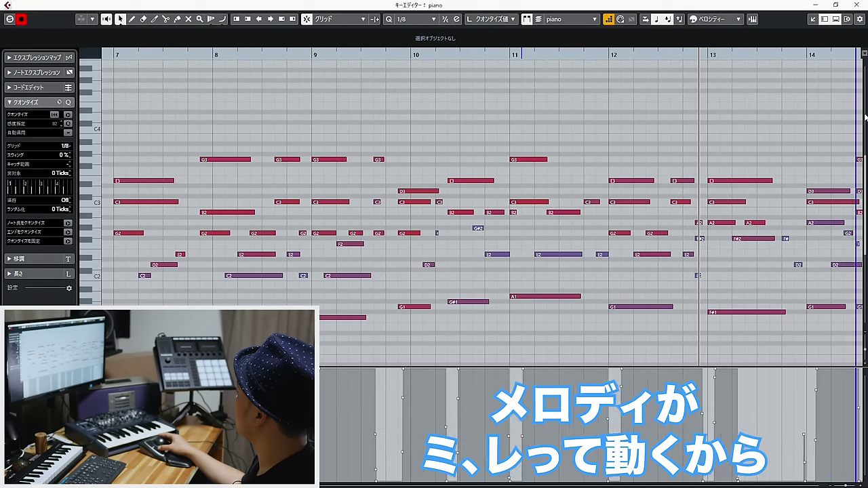
pyautogui.hscroll(3, 859, 144)
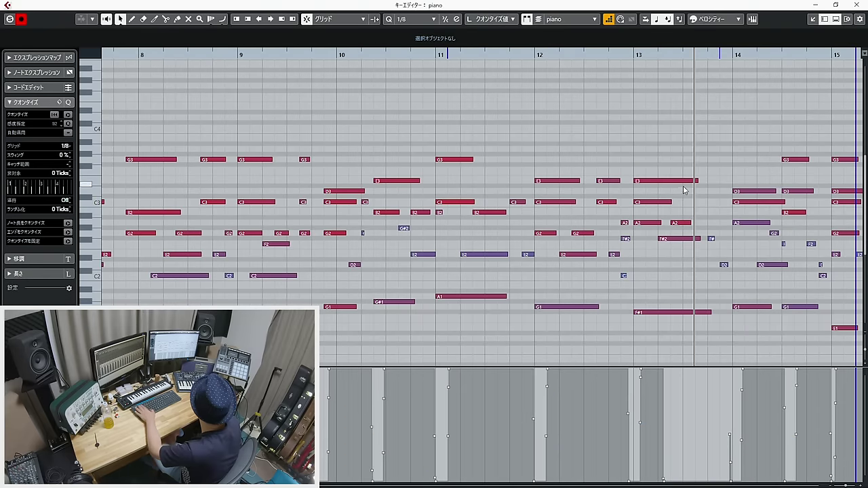
# Split the piano's E3 in bar 13 at beat 3 and lower its tail to D3.
pyautogui.press('3')
pyautogui.click(685, 181)
pyautogui.press('1')
pyautogui.click(691, 181)
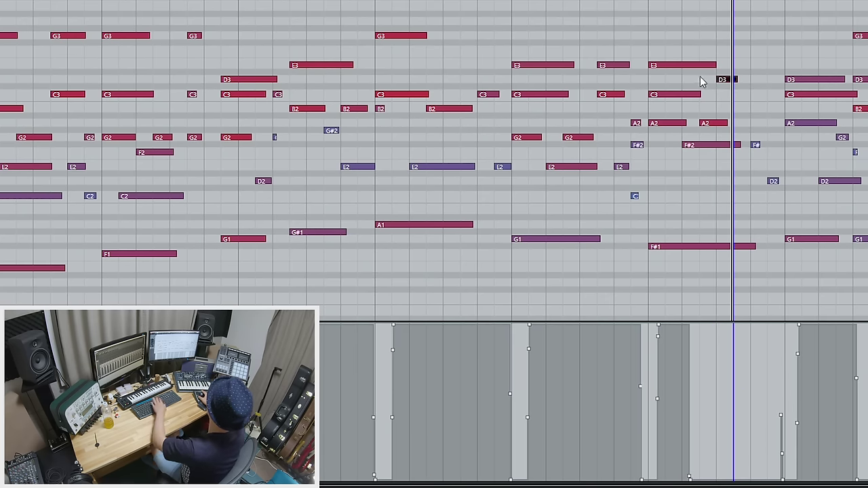
# Delete bar 13's second A2 and lengthen the D3 on beat 3 to about one and a half beats.
pyautogui.click(706, 122)
pyautogui.press('Delete')
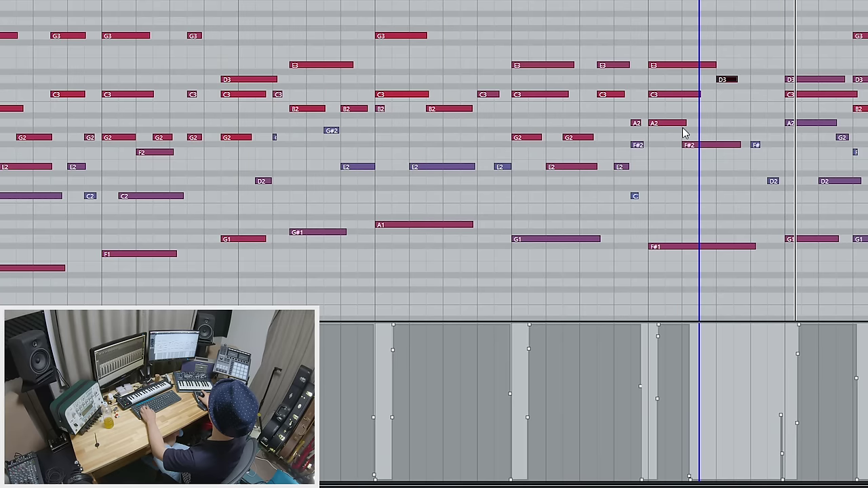
pyautogui.moveTo(738, 79); pyautogui.dragTo(766, 79)
# Remove the sustain-pedal release after bar 13's beat 2 and re-pedal at beat 3 instead.
pyautogui.moveTo(668, 404); pyautogui.dragTo(700, 486)
pyautogui.press('Delete')
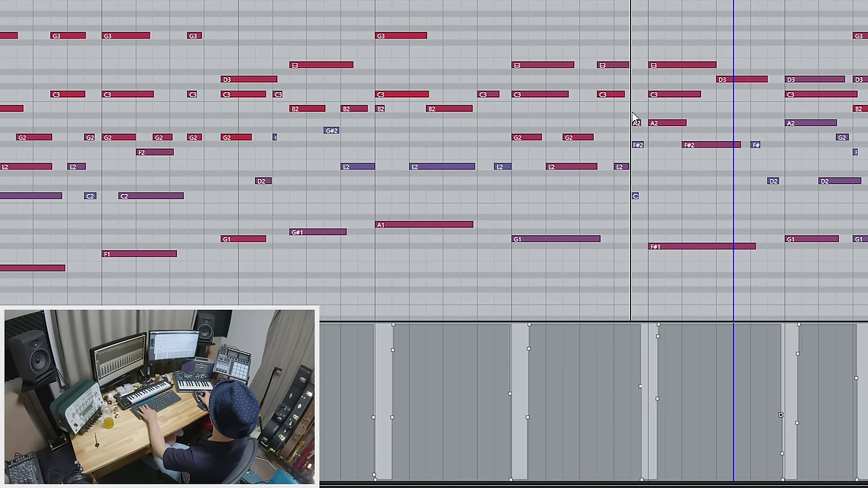
pyautogui.moveTo(717, 324); pyautogui.dragTo(717, 486)
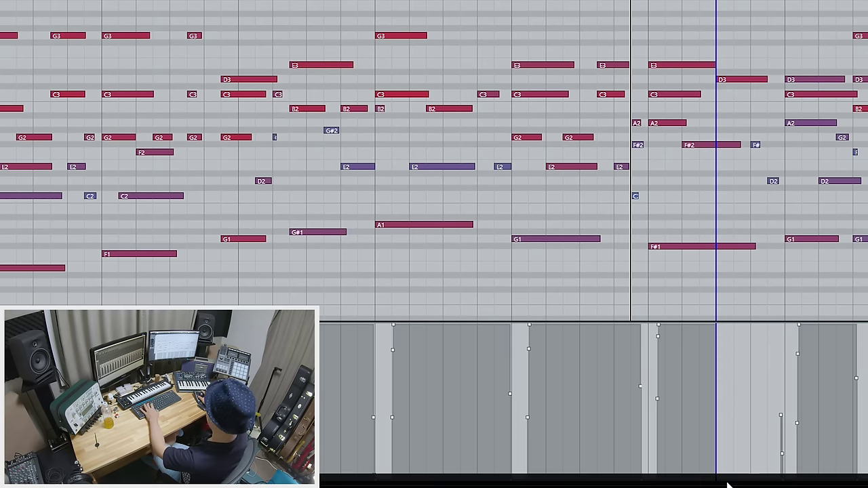
pyautogui.click(746, 407)
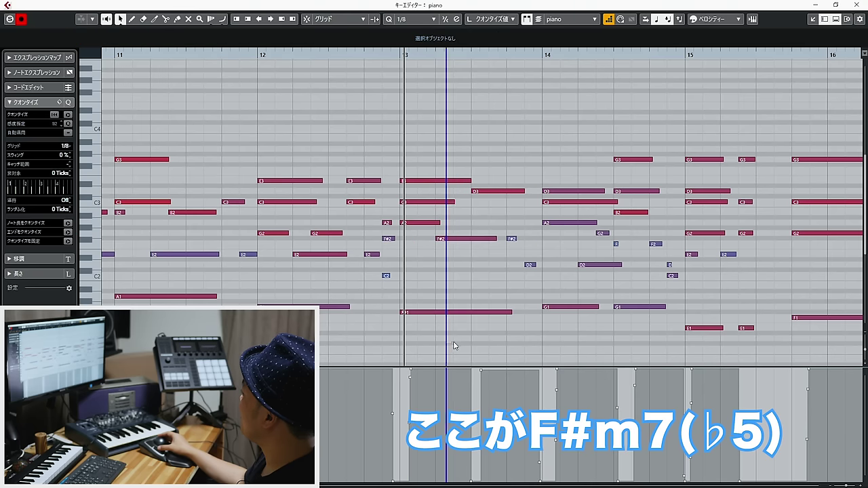
# Examine bar 13's piano notes as F#m7(♭5) in the first half and D/F# in the second half.
pyautogui.moveTo(460, 341); pyautogui.dragTo(434, 170)
pyautogui.moveTo(533, 333); pyautogui.dragTo(534, 333)
pyautogui.moveTo(535, 333); pyautogui.dragTo(490, 257)
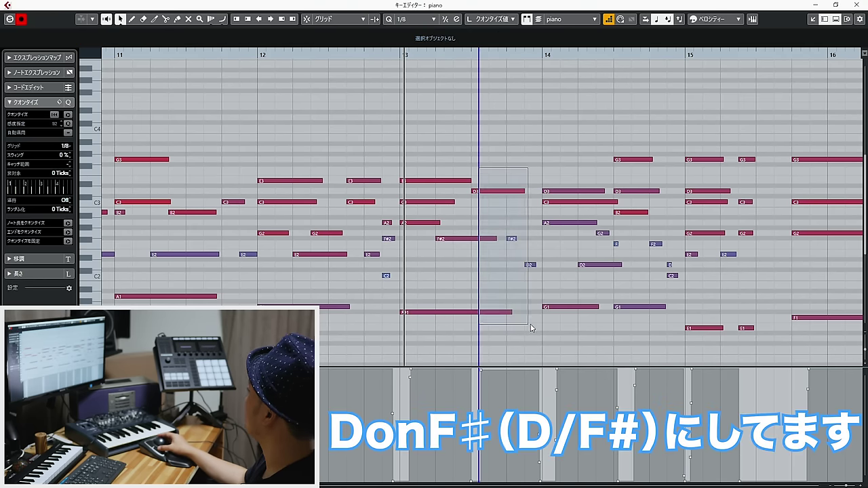
pyautogui.moveTo(531, 328); pyautogui.dragTo(534, 330)
pyautogui.moveTo(398, 56); pyautogui.dragTo(398, 55)
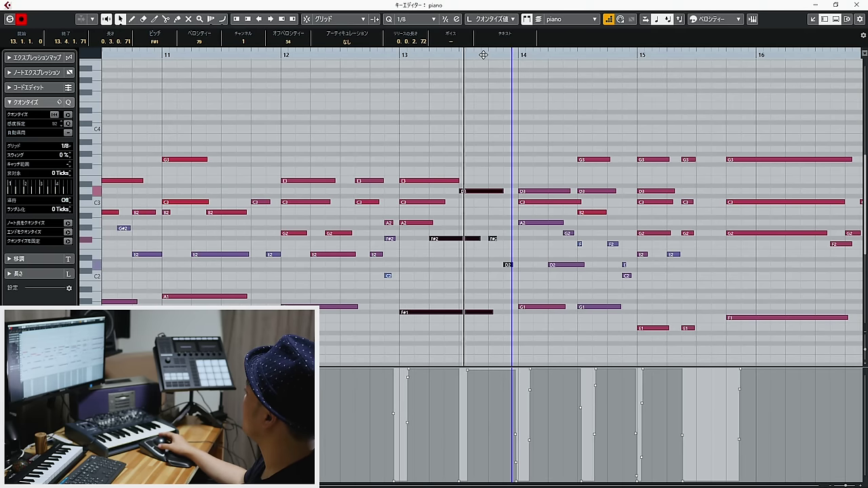
# Lengthen bar 13's A2 to nearly the end of the bar and glue its two F#2 notes together.
pyautogui.moveTo(430, 223); pyautogui.dragTo(510, 223)
pyautogui.press('4')
pyautogui.click(476, 238)
pyautogui.press('1')
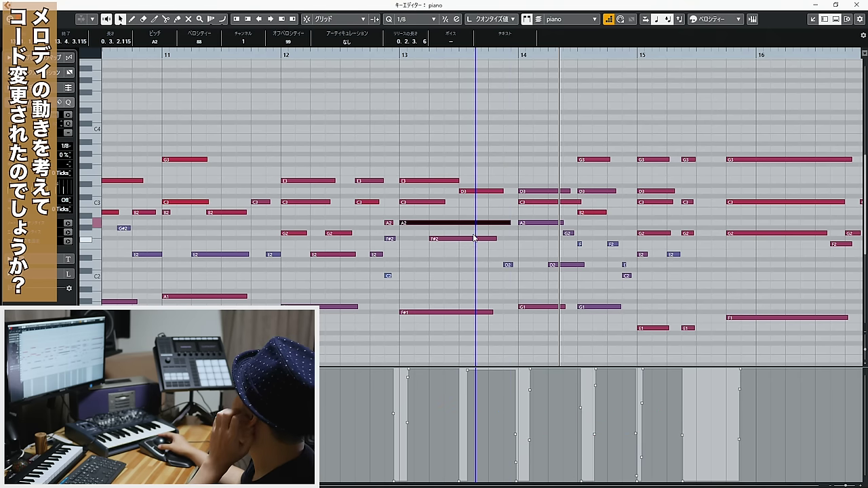
# Try D/F# through all of bar 13 by lowering E3 to D3, deleting C3 and gluing the two D3 notes.
pyautogui.click(442, 181)
pyautogui.press('Down')
pyautogui.click(424, 201)
pyautogui.press('Delete')
pyautogui.press('4')
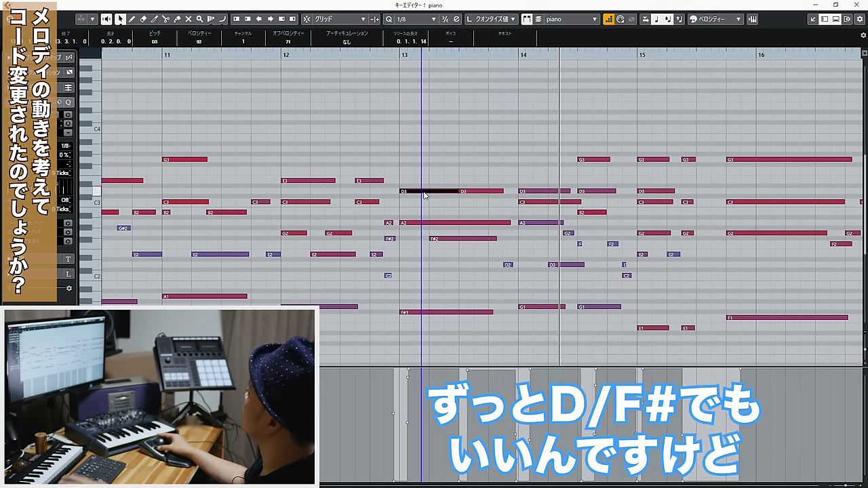
pyautogui.click(424, 191)
pyautogui.press('1')
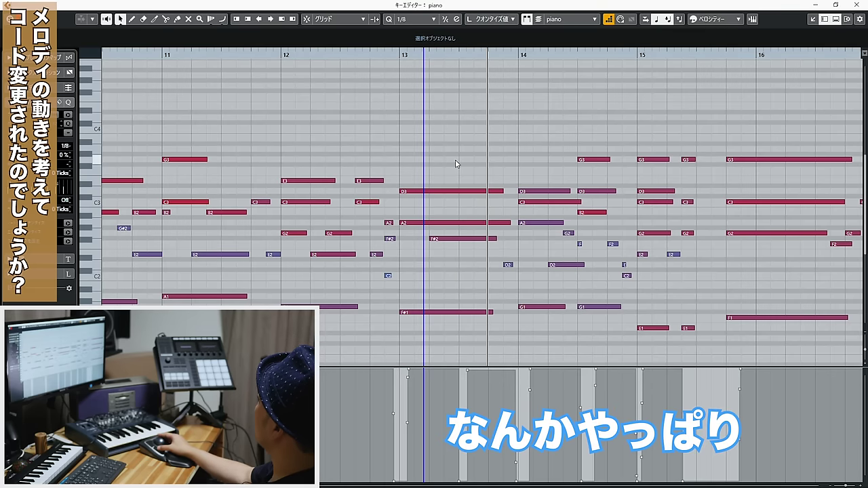
pyautogui.click(461, 191)
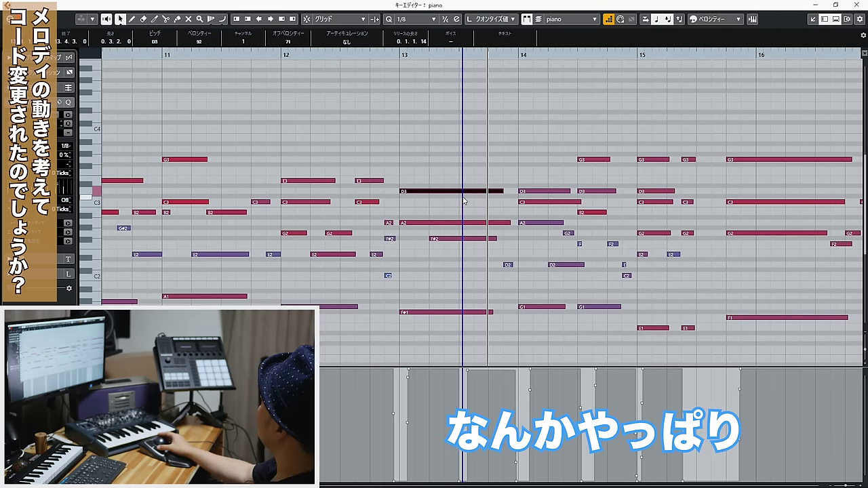
pyautogui.doubleClick(400, 53)
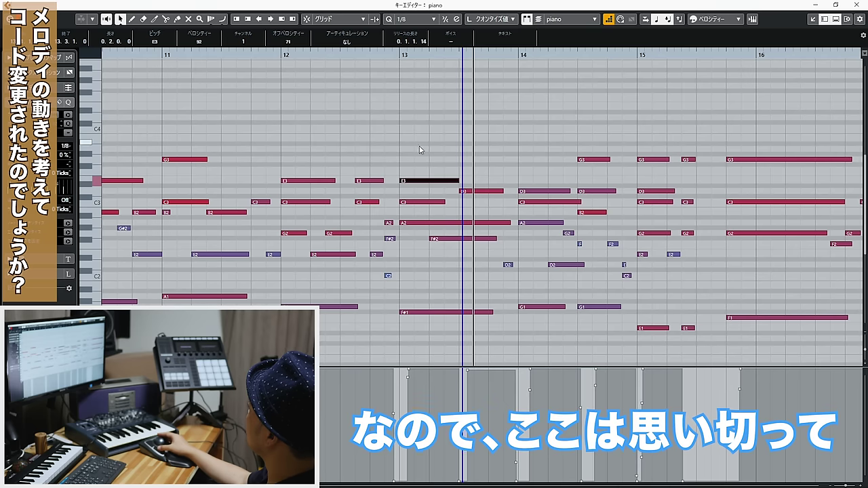
# Examine the F#m7(♭5) notes in the first half of bar 13.
pyautogui.moveTo(422, 154); pyautogui.dragTo(413, 217)
pyautogui.click(396, 55)
pyautogui.moveTo(424, 157)
pyautogui.mouseDown()
pyautogui.moveTo(426, 333)
pyautogui.moveTo(433, 163)
pyautogui.moveTo(441, 329)
pyautogui.mouseUp()
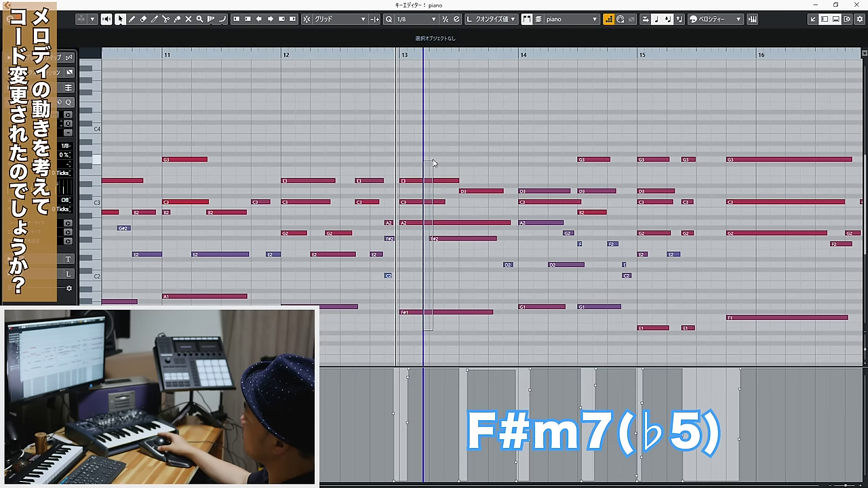
pyautogui.moveTo(441, 329)
pyautogui.mouseDown()
pyautogui.moveTo(423, 151)
pyautogui.moveTo(442, 320)
pyautogui.mouseUp()
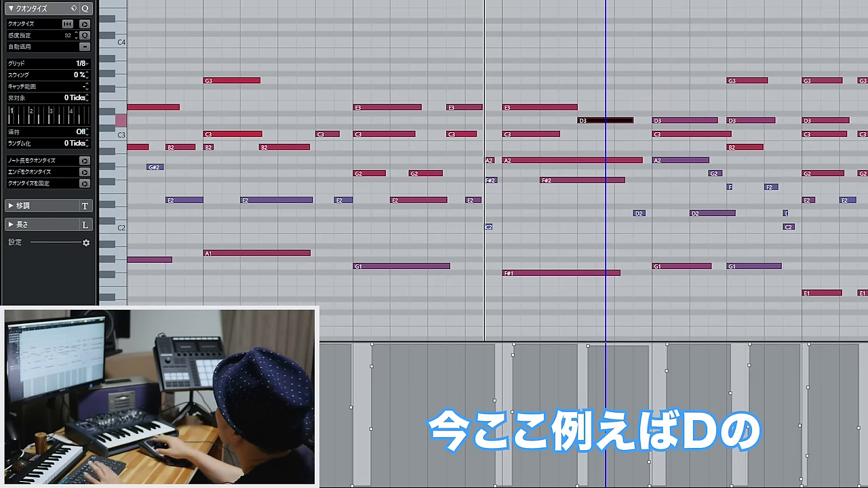
# Try bar 13 as a sustained D/F# again, with one long D3 and no E3 or C3.
pyautogui.click(532, 99)
pyautogui.click(538, 107)
pyautogui.press('Delete')
pyautogui.moveTo(539, 134); pyautogui.dragTo(538, 120)
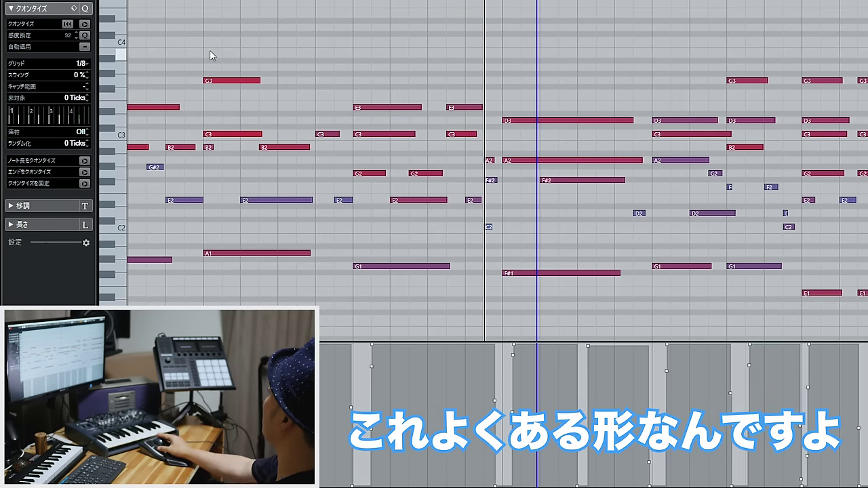
# Examine the A1–G1–F#1 bass descent across bars 11 to 13 and the notes forming D/F# in bar 13.
pyautogui.moveTo(209, 50); pyautogui.dragTo(494, 72)
pyautogui.moveTo(351, 78); pyautogui.dragTo(489, 293)
pyautogui.click(380, 174)
pyautogui.keyDown('shift'); pyautogui.click(436, 173); pyautogui.keyUp('shift')
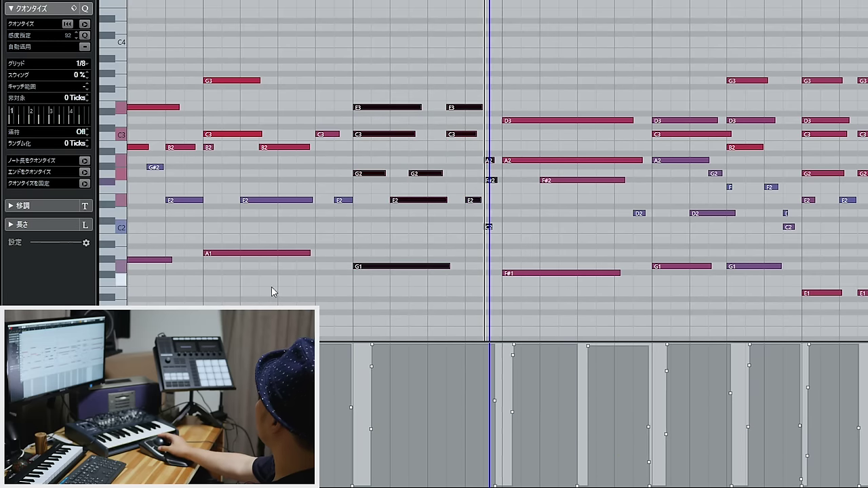
pyautogui.click(255, 253)
pyautogui.click(406, 267)
pyautogui.click(531, 305)
pyautogui.click(533, 274)
pyautogui.moveTo(508, 302); pyautogui.dragTo(577, 114)
pyautogui.moveTo(639, 63); pyautogui.dragTo(546, 232)
pyautogui.moveTo(523, 280); pyautogui.dragTo(519, 285)
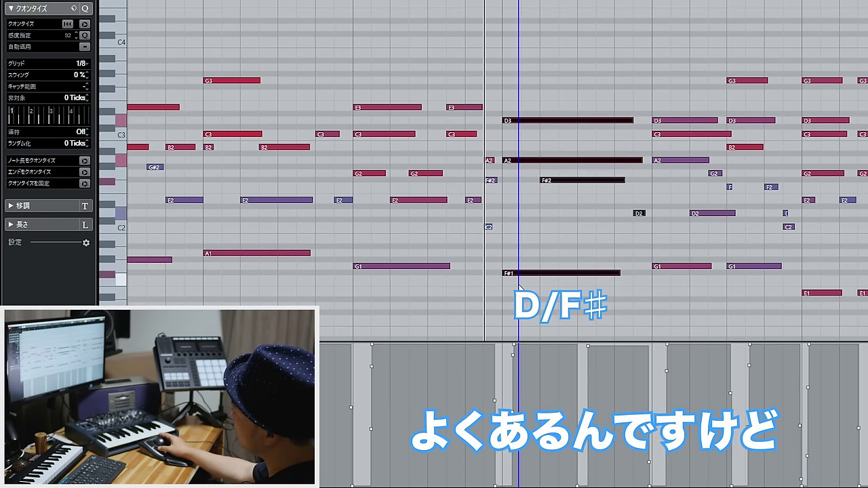
# Try a half-diminished voicing by raising bar 13's long D3 to E3 and adding a C3, and undo it.
pyautogui.moveTo(556, 135); pyautogui.dragTo(548, 103)
pyautogui.press('Up')
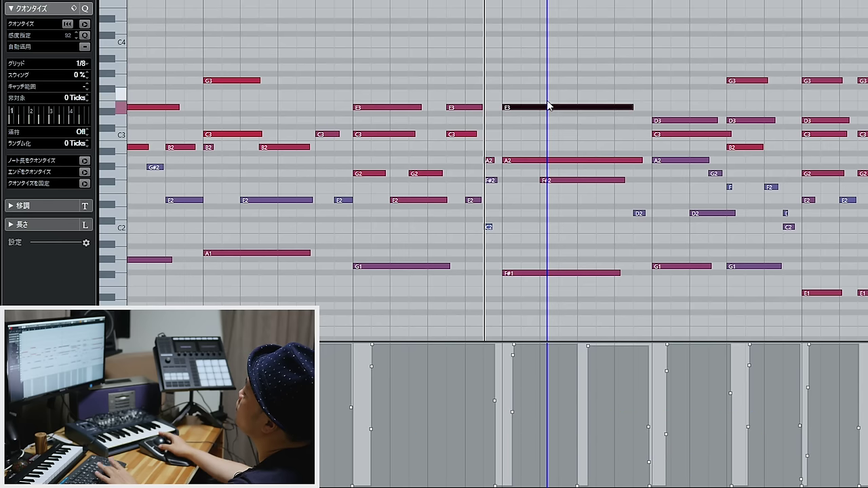
pyautogui.moveTo(513, 133); pyautogui.dragTo(587, 138)
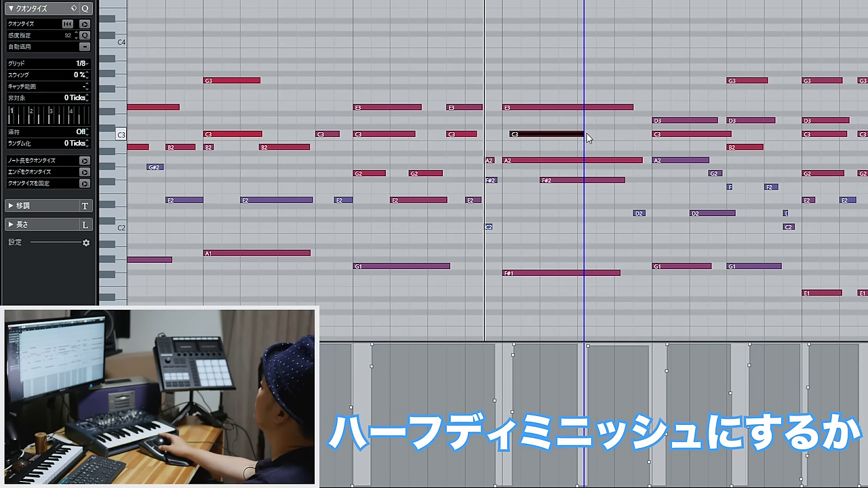
pyautogui.hotkey('ctrl', 'z')
pyautogui.press('Down')
pyautogui.press('Down')
# Compare E3 with D3 as the long top note of bar 13, ending on D3.
pyautogui.moveTo(537, 129)
pyautogui.mouseDown()
pyautogui.moveTo(534, 100)
pyautogui.moveTo(529, 133)
pyautogui.mouseUp()
pyautogui.press('Up')
pyautogui.press('Up')
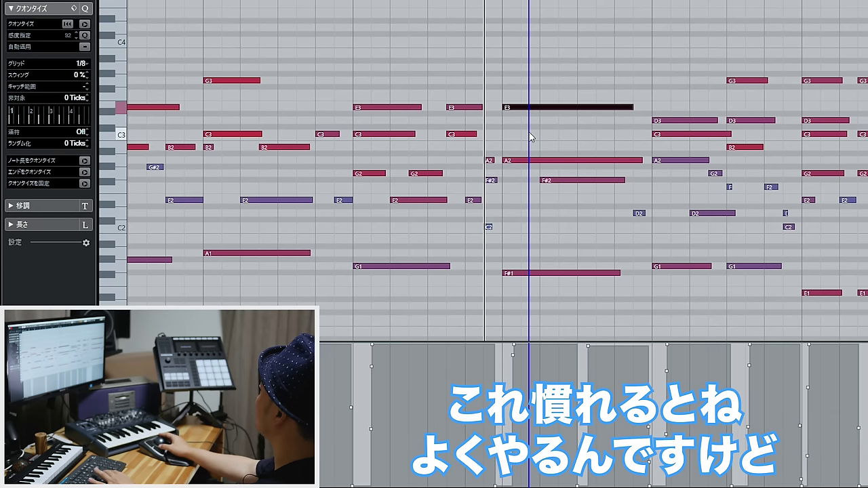
pyautogui.press('Down')
pyautogui.press('Down')
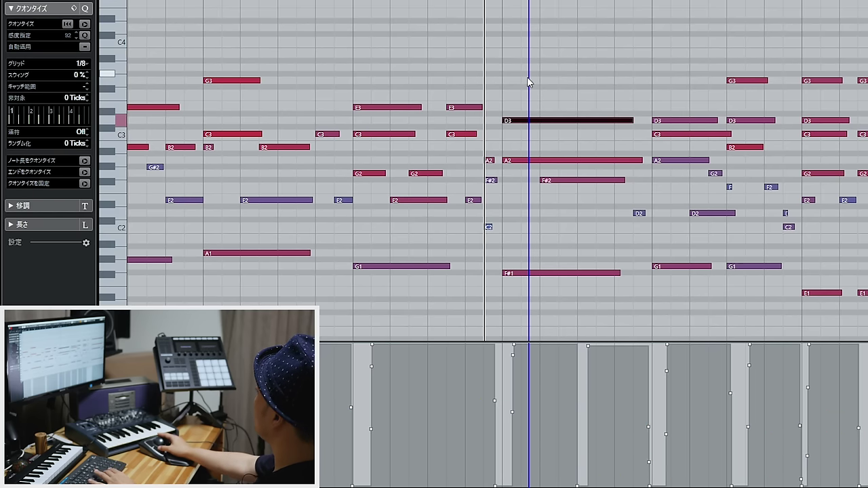
# Rebuild bar 13's chord change with E3 and C3 held for the first two beats and D3 from beat 3.
pyautogui.click(461, 1)
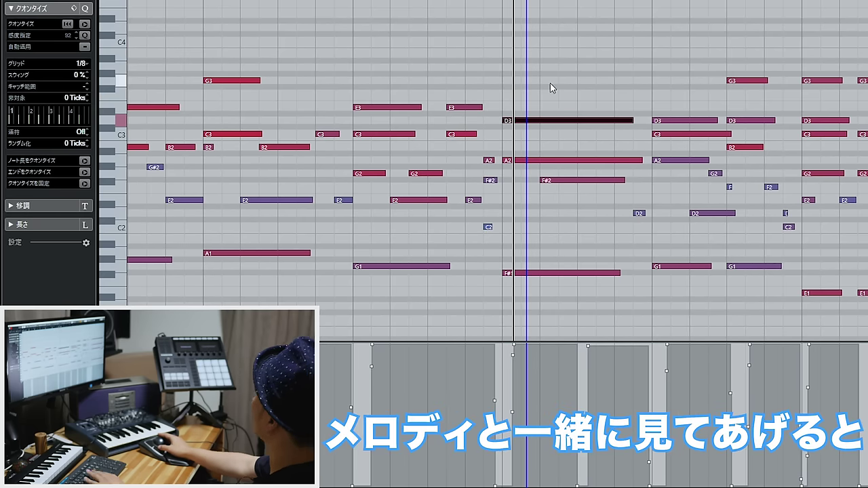
pyautogui.press('Up')
pyautogui.press('Up')
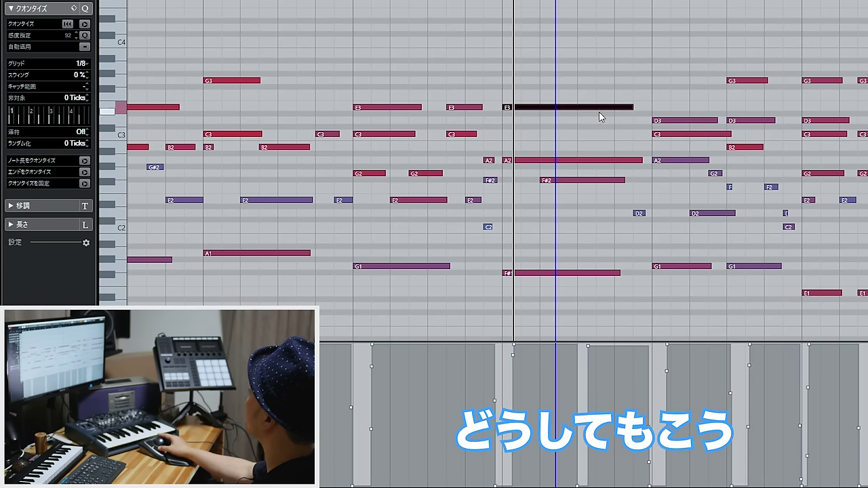
pyautogui.click(577, 107)
pyautogui.press('Down')
pyautogui.press('Down')
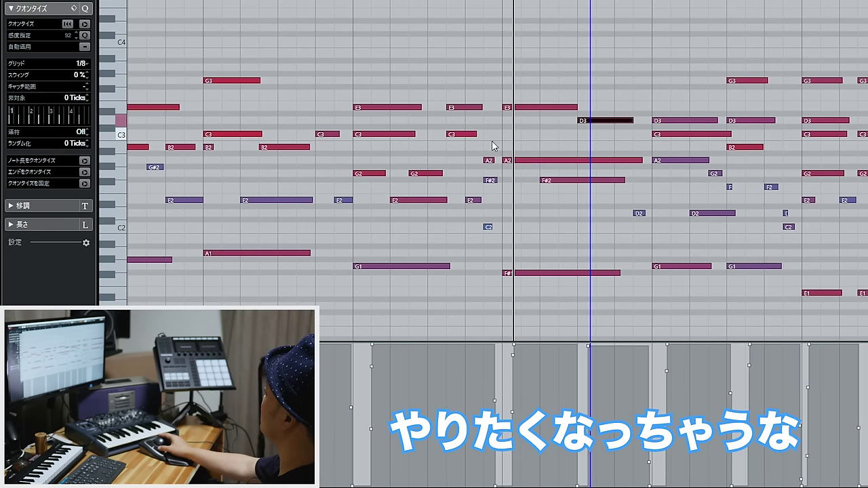
pyautogui.moveTo(508, 135); pyautogui.dragTo(578, 133)
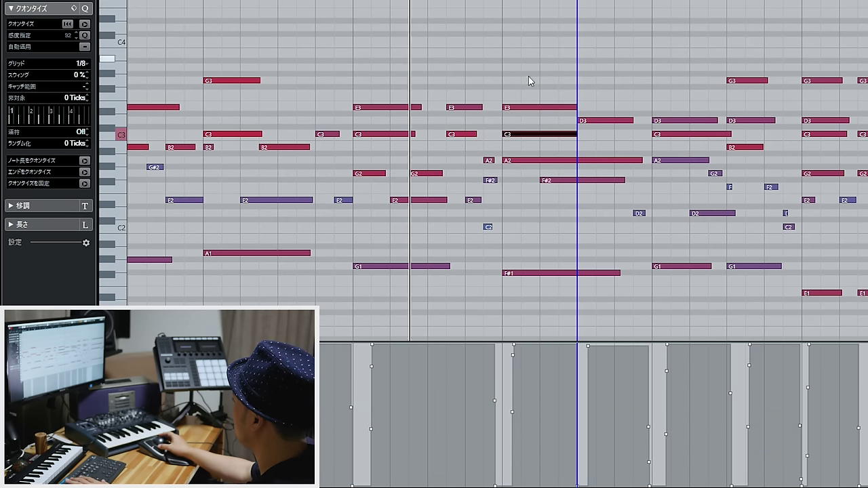
# Return to the project arrangement and play it from just before bar 13.
pyautogui.click(548, 75)
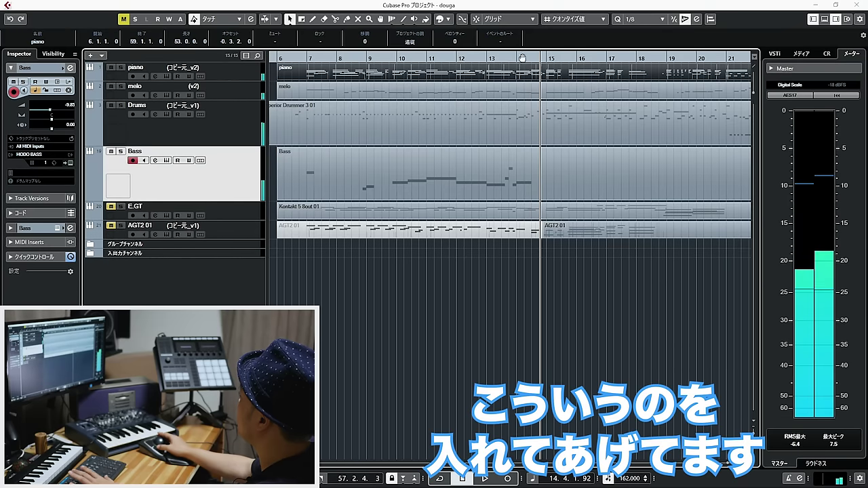
pyautogui.moveTo(522, 57); pyautogui.dragTo(484, 57)
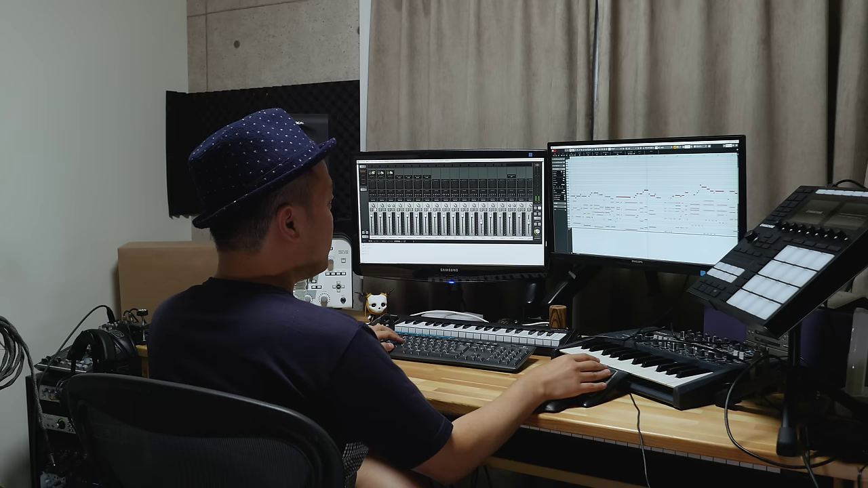
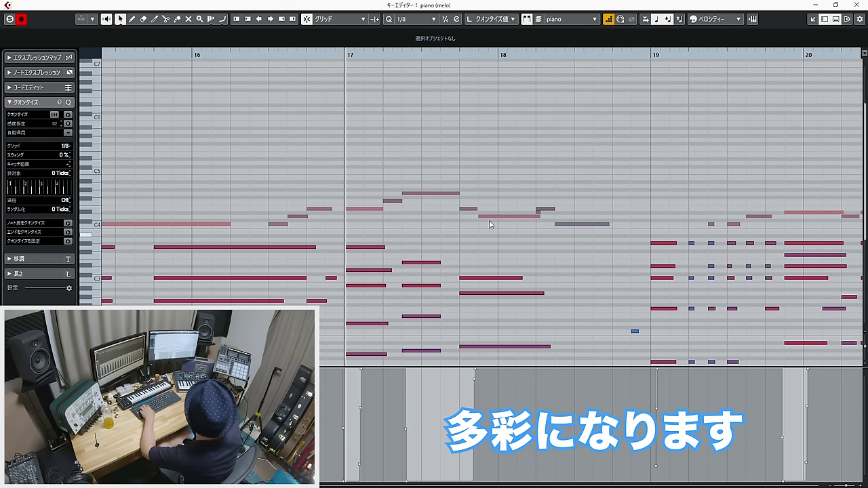
# Examine the melody's E–D–E–C phrase over the piano chord from bar 17's beat 4 into bar 18.
pyautogui.scroll(-5, 482, 188)
pyautogui.click(468, 162)
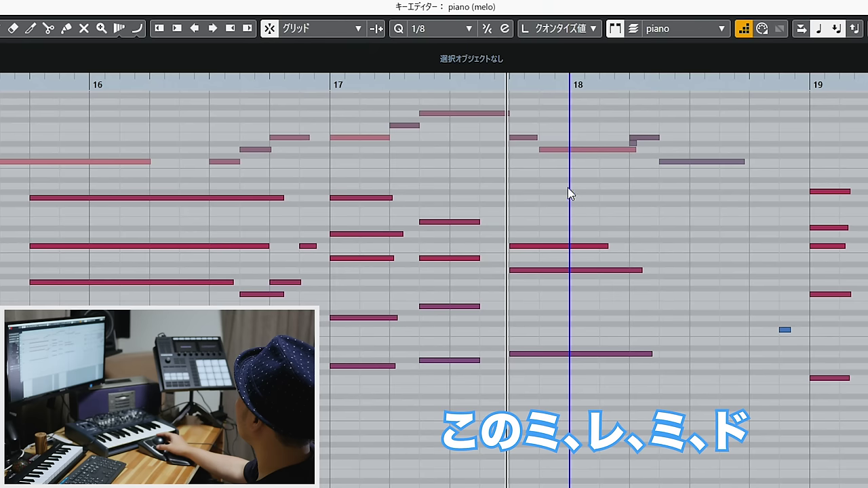
pyautogui.click(601, 150)
pyautogui.click(654, 133)
pyautogui.click(680, 162)
pyautogui.press('space')
pyautogui.click(683, 207)
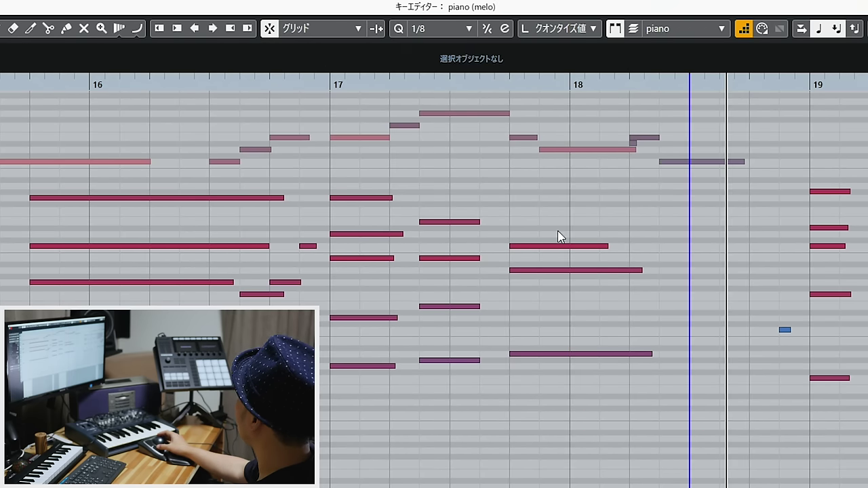
# Add a two-beat E2 on bar 17's beat 4 to complete the Am chord, and compare it with the melody.
pyautogui.moveTo(518, 311); pyautogui.dragTo(619, 310)
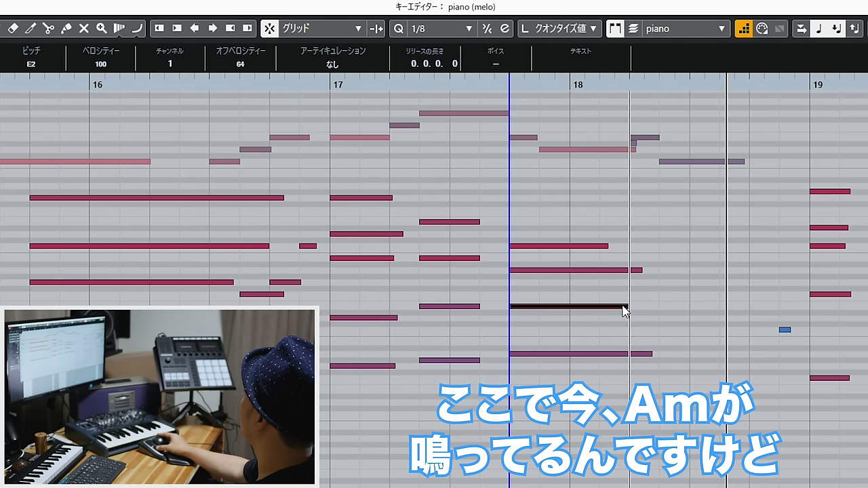
pyautogui.click(569, 188)
pyautogui.click(598, 149)
pyautogui.click(648, 138)
pyautogui.click(690, 161)
# Turn the Am chord on bar 17's beat 4 into G over A by raising C3 to D3, A2 to B2 and E2 to G2.
pyautogui.moveTo(588, 213); pyautogui.dragTo(580, 245)
pyautogui.press('Up')
pyautogui.press('Up')
pyautogui.press('Up')
pyautogui.press('Up')
pyautogui.moveTo(581, 278); pyautogui.dragTo(585, 341)
pyautogui.press('Up')
pyautogui.press('Up')
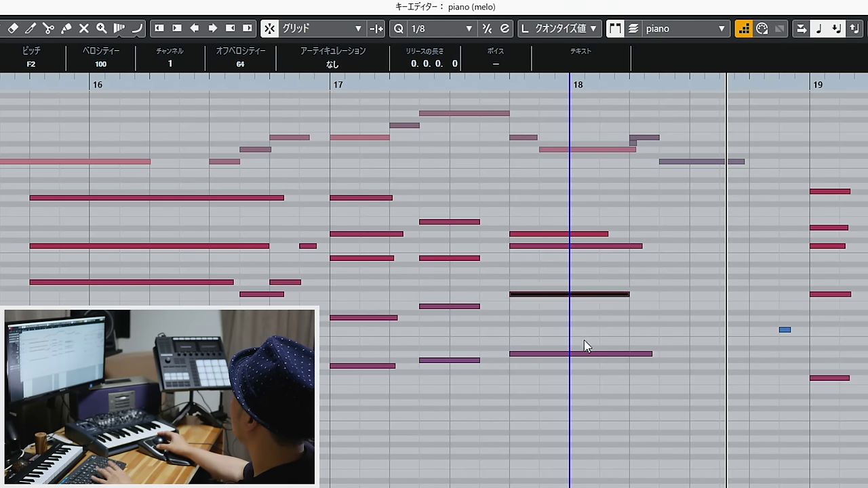
pyautogui.click(575, 246)
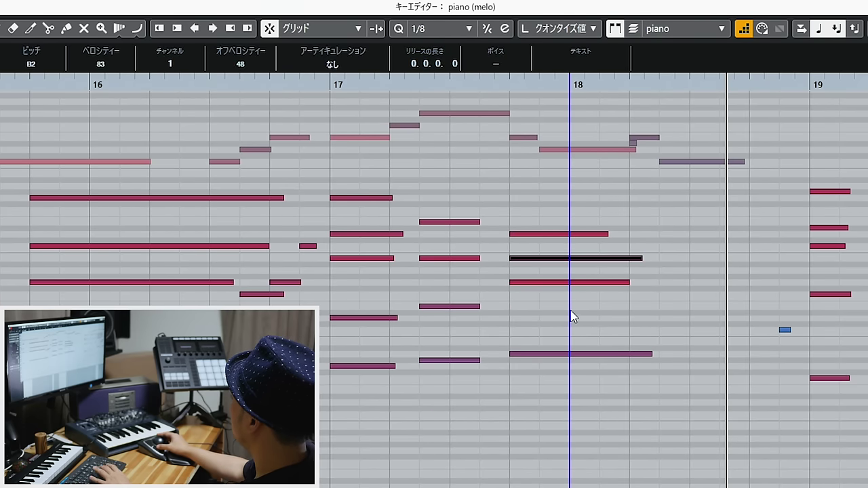
pyautogui.moveTo(573, 317); pyautogui.dragTo(580, 214)
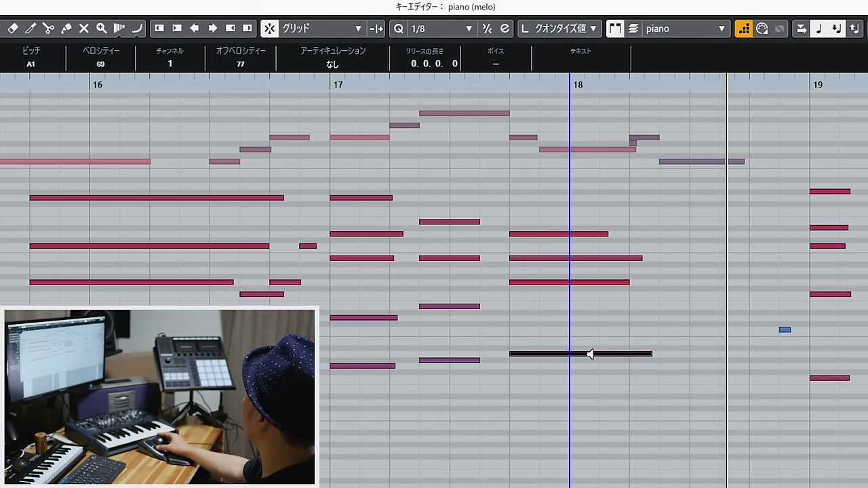
pyautogui.click(597, 329)
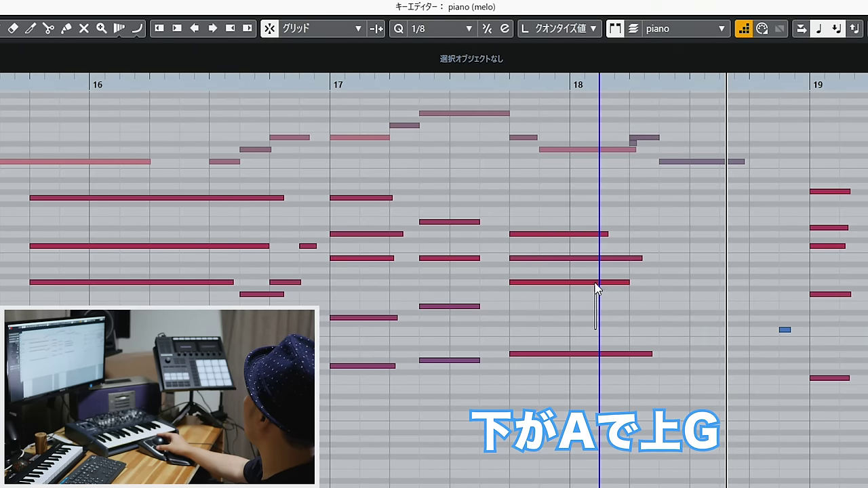
# Extend the G-over-A chord on bar 17's beat 4 to halfway through bar 18's beat 2 and duplicate its upper three notes from there.
pyautogui.moveTo(598, 329); pyautogui.dragTo(629, 258)
pyautogui.click(614, 239)
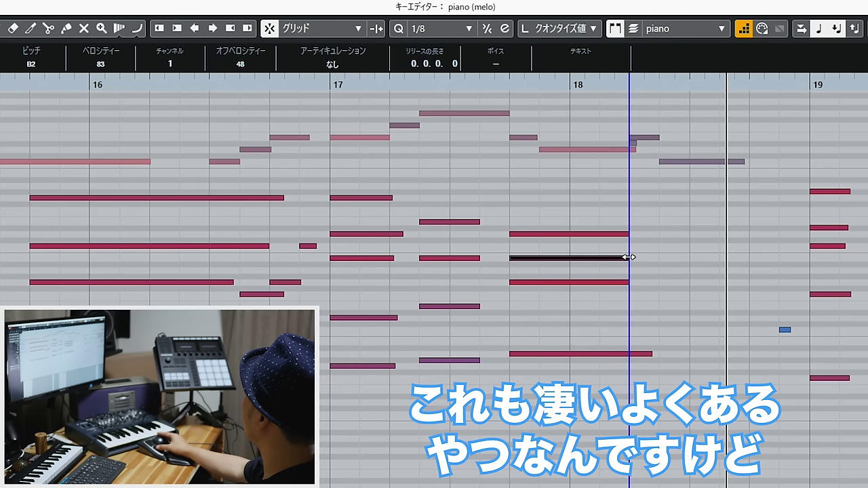
pyautogui.moveTo(651, 353); pyautogui.dragTo(650, 355)
pyautogui.moveTo(631, 323); pyautogui.dragTo(667, 284)
pyautogui.click(626, 243)
pyautogui.hotkey('ctrl', 'd')
pyautogui.click(706, 234)
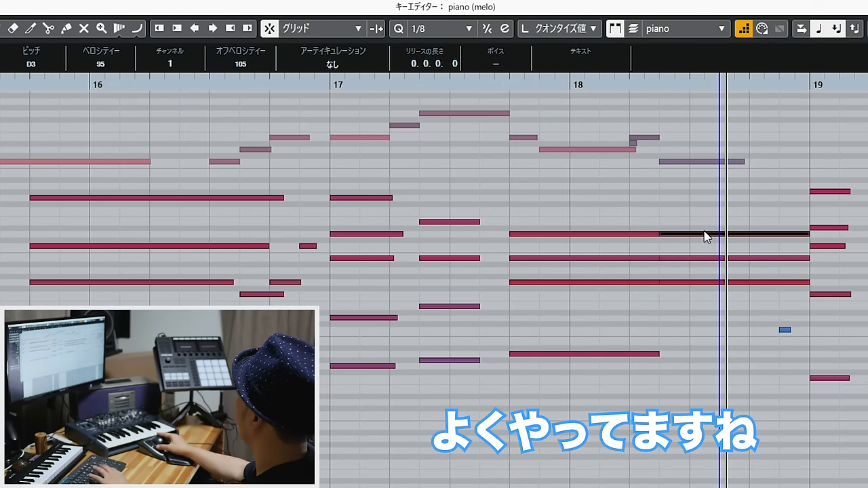
# Turn the duplicated notes into a C chord (E3, C3, G2) ending halfway through bar 18's beat 4, and play from around bar 17.
pyautogui.press('Up')
pyautogui.press('Up')
pyautogui.click(699, 258)
pyautogui.press('Up')
pyautogui.press('Up')
pyautogui.click(696, 281)
pyautogui.press('Up')
pyautogui.press('Up')
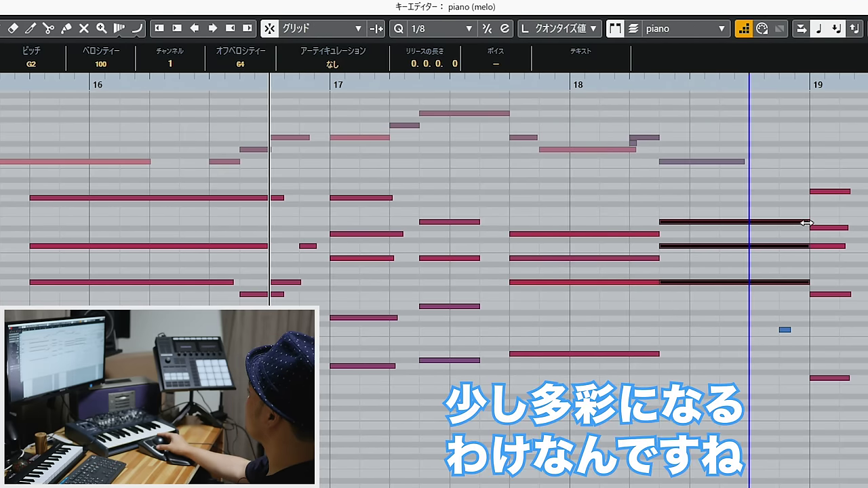
pyautogui.moveTo(806, 222); pyautogui.dragTo(779, 223)
pyautogui.moveTo(557, 390); pyautogui.dragTo(533, 231)
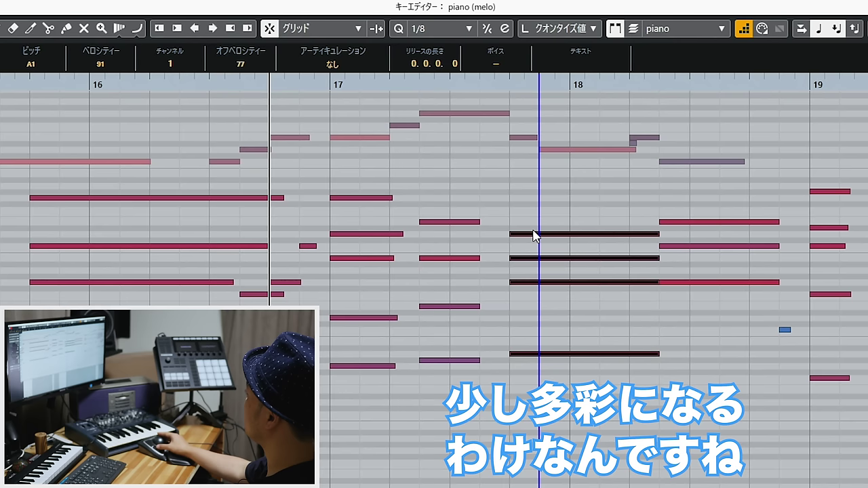
pyautogui.moveTo(411, 84); pyautogui.dragTo(324, 87)
pyautogui.press('space')
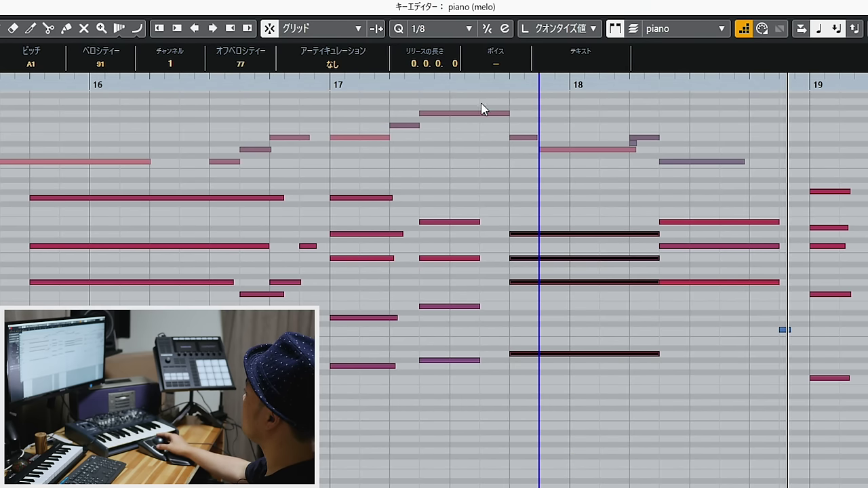
# Try a sustained C over A on bar 17's beat 4, raising D3 to E3 and B2 to C3 and gluing them to the following notes.
pyautogui.click(566, 214)
pyautogui.click(567, 235)
pyautogui.press('Up')
pyautogui.press('Up')
pyautogui.click(566, 268)
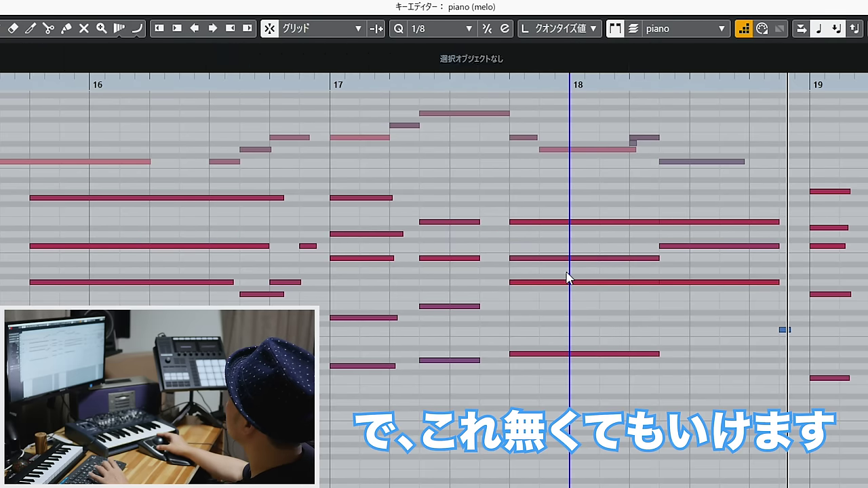
pyautogui.click(567, 259)
pyautogui.press('Up')
pyautogui.click(345, 83)
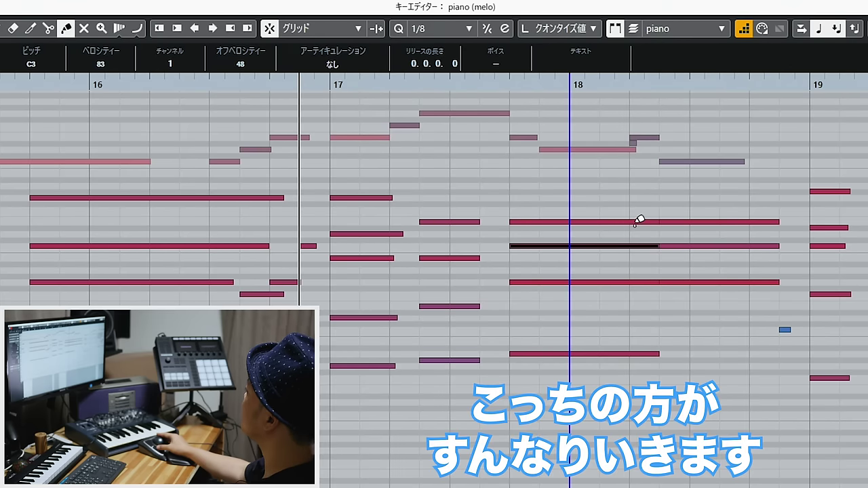
pyautogui.click(628, 222)
pyautogui.click(626, 245)
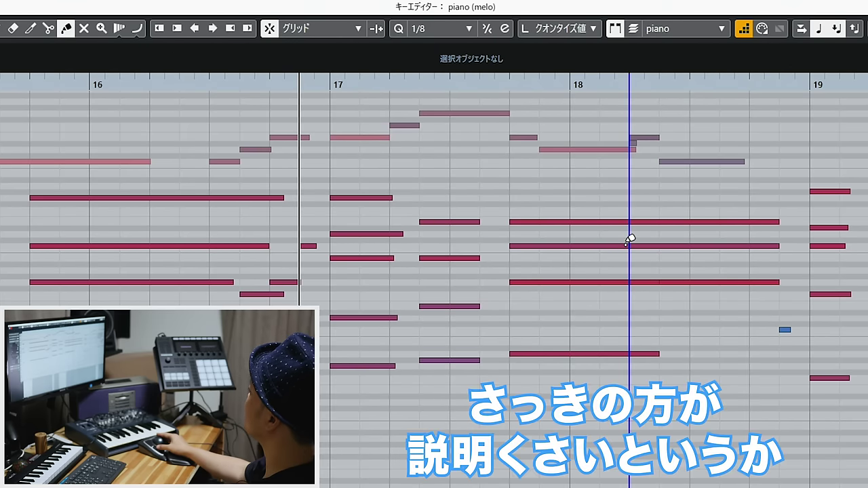
pyautogui.moveTo(654, 332); pyautogui.dragTo(748, 222)
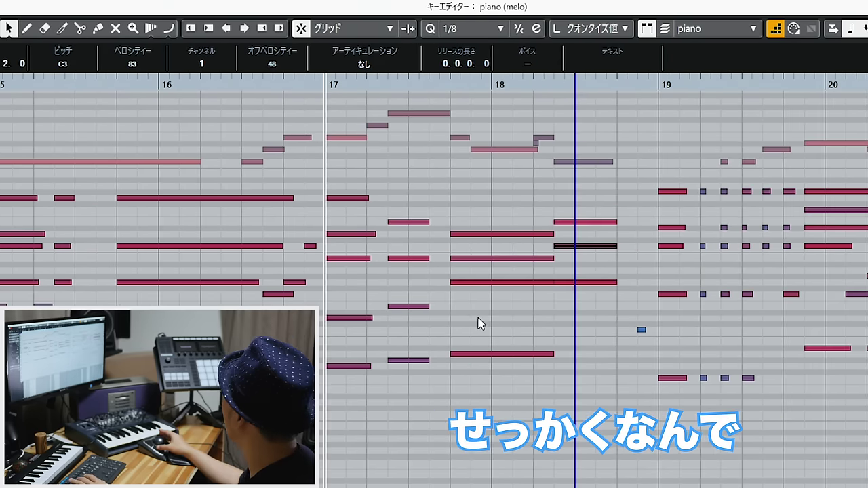
# Glue the two consecutive G2 notes across bars 17 and 18 into one sustained note and play the passage.
pyautogui.moveTo(478, 319); pyautogui.dragTo(588, 234)
pyautogui.click(578, 295)
pyautogui.press('4')
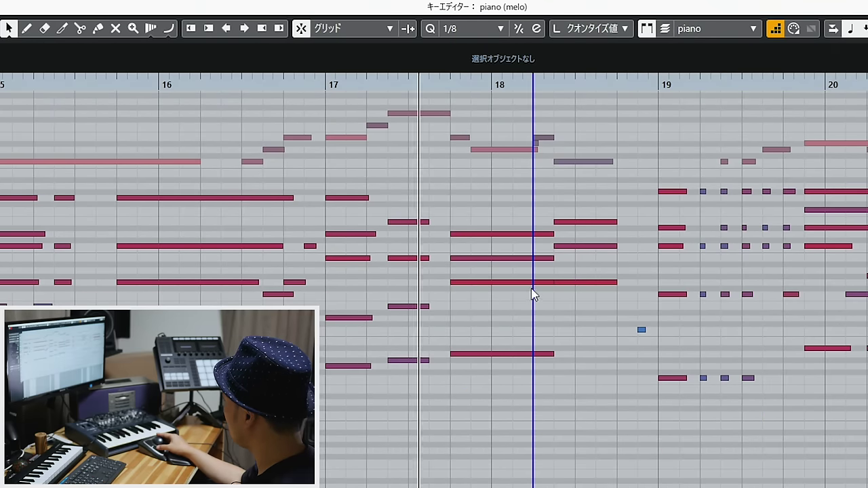
pyautogui.click(543, 281)
pyautogui.press('4')
pyautogui.press('space')
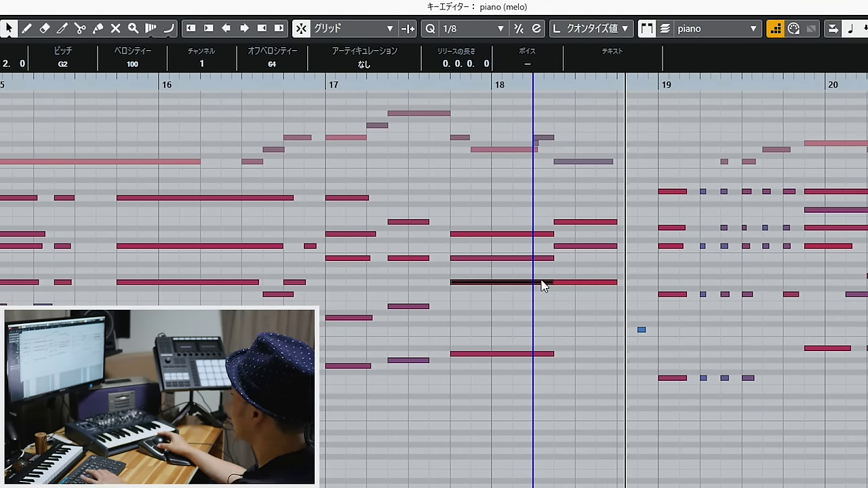
# Return to the arrangement, record the next bass phrase up to bar 18, and open the recorded Bass part starting at bar 14 for editing.
pyautogui.press('Return')
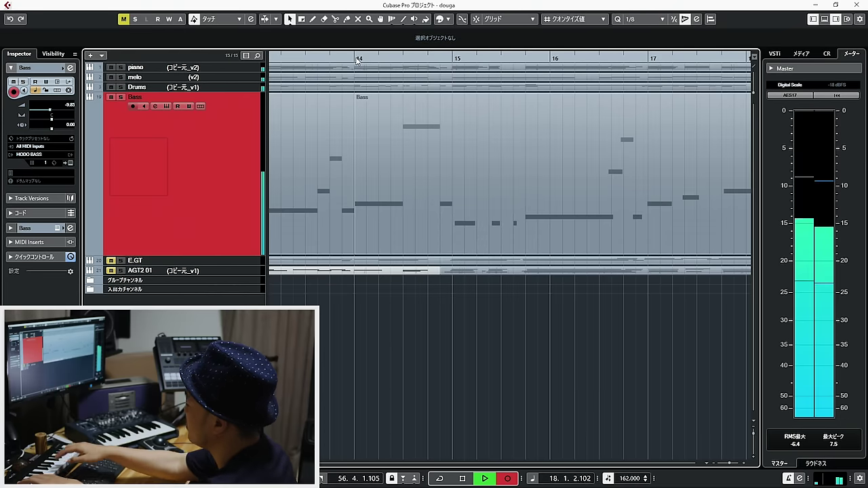
pyautogui.press('space')
pyautogui.scroll(-3, 513, 62)
pyautogui.click(473, 59)
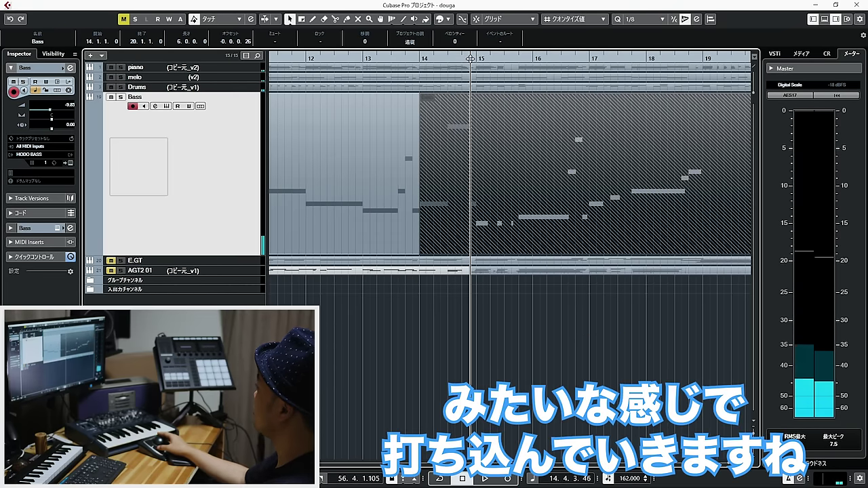
pyautogui.hotkey('ctrl', 'e')
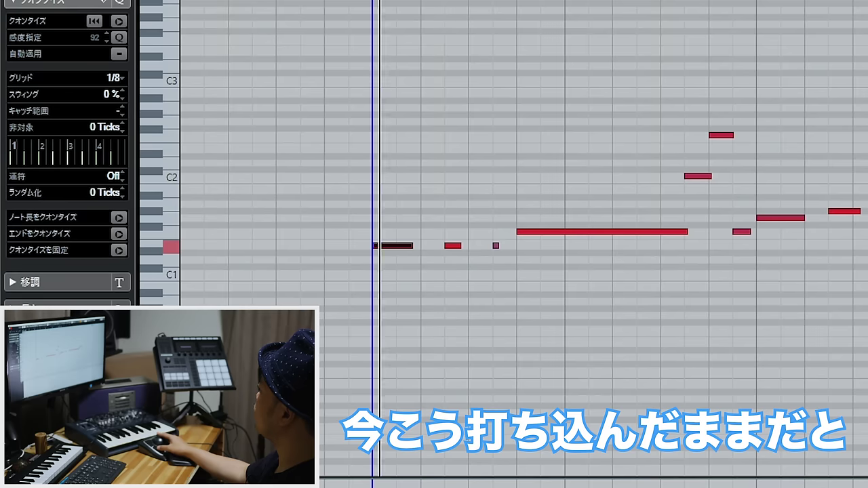
# Lengthen the bass note on bar 15's downbeat to a full quarter note and play it back.
pyautogui.press('h')
pyautogui.click(450, 231)
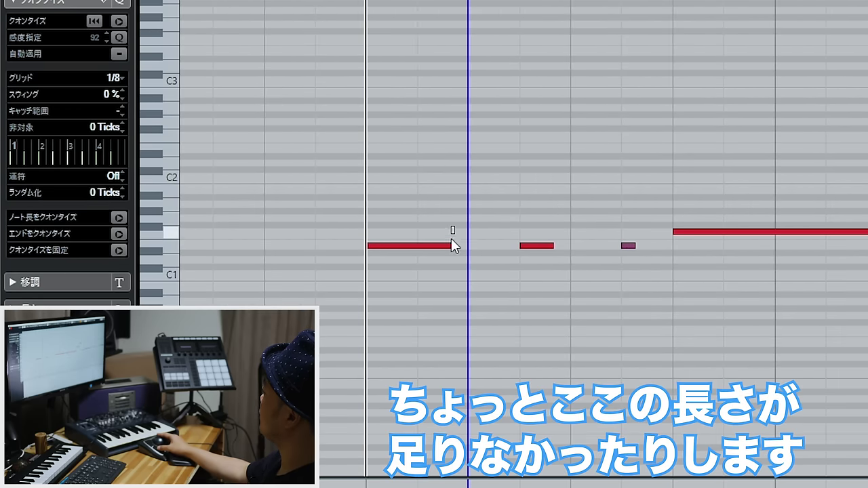
pyautogui.moveTo(467, 273); pyautogui.dragTo(408, 187)
pyautogui.hotkey('alt', 'shift', 'Right')
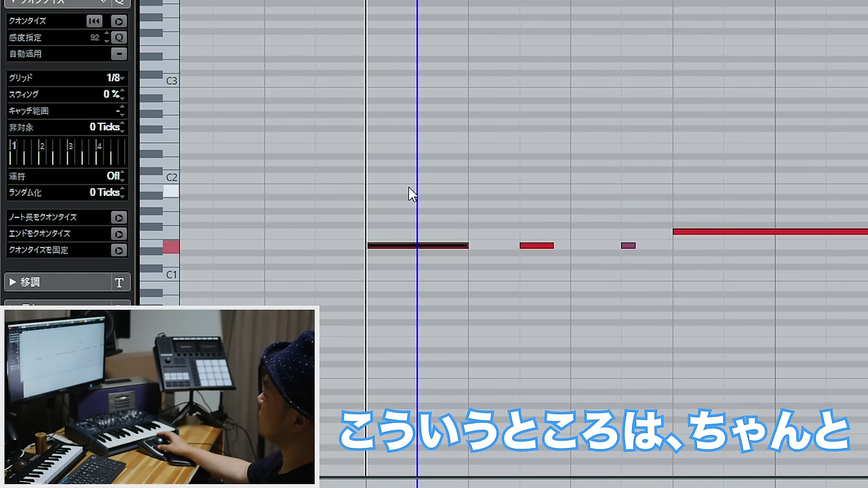
pyautogui.click(468, 2)
pyautogui.press('space')
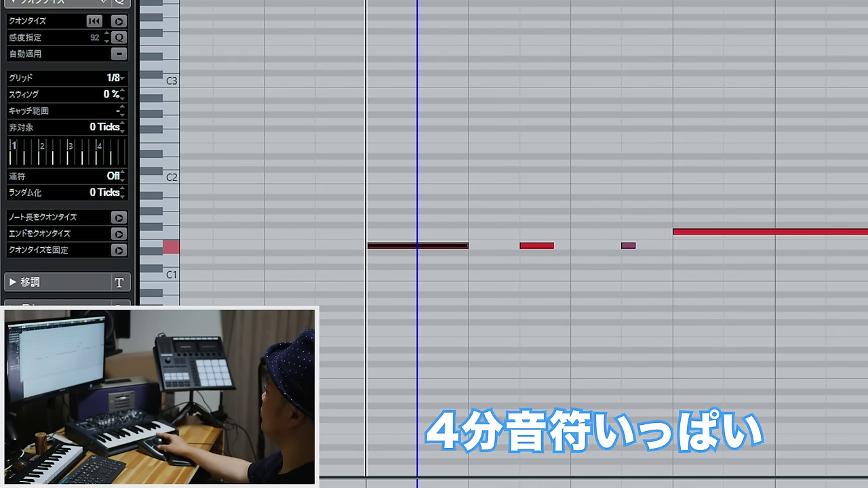
# Align the ends of the long bass note from bar 15's beat 4 and the three eighth notes closing bar 16 to the 1/8 grid.
pyautogui.moveTo(553, 304); pyautogui.dragTo(540, 254)
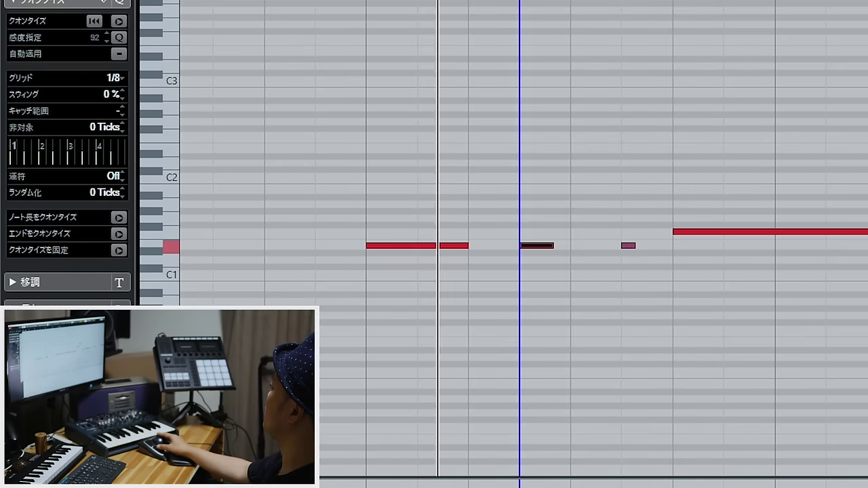
pyautogui.click(628, 246)
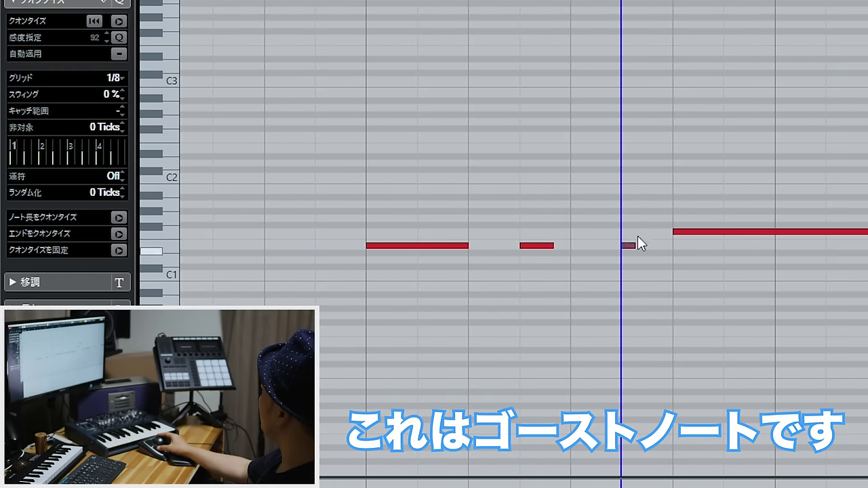
pyautogui.moveTo(610, 228)
pyautogui.mouseDown()
pyautogui.moveTo(634, 294)
pyautogui.moveTo(613, 234)
pyautogui.mouseUp()
pyautogui.moveTo(613, 233); pyautogui.dragTo(610, 230)
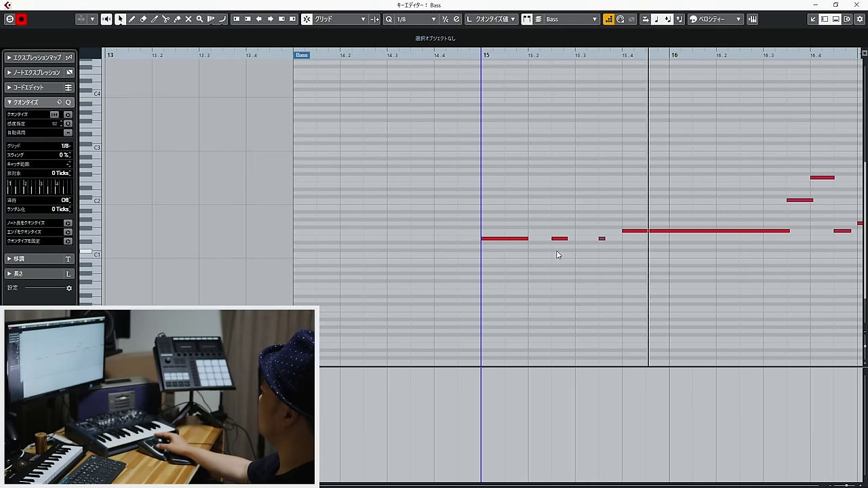
pyautogui.moveTo(650, 296); pyautogui.dragTo(858, 288)
pyautogui.moveTo(765, 233); pyautogui.dragTo(733, 161)
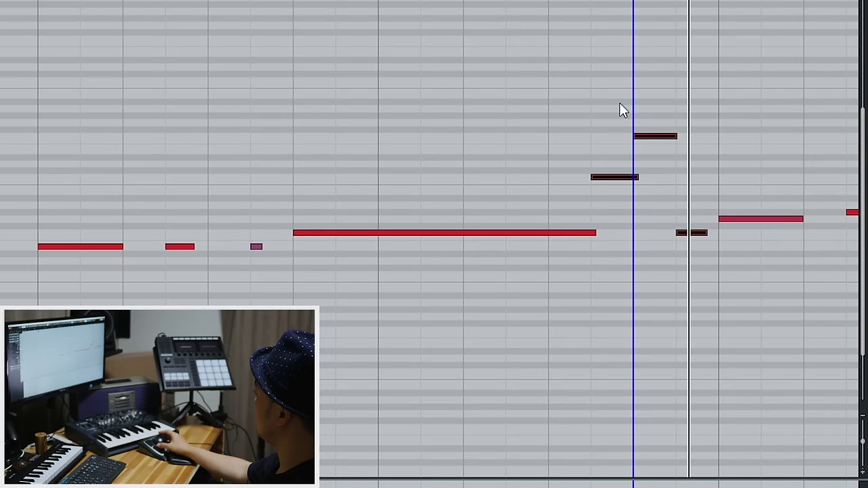
pyautogui.moveTo(531, 260); pyautogui.dragTo(438, 149)
pyautogui.press('q')
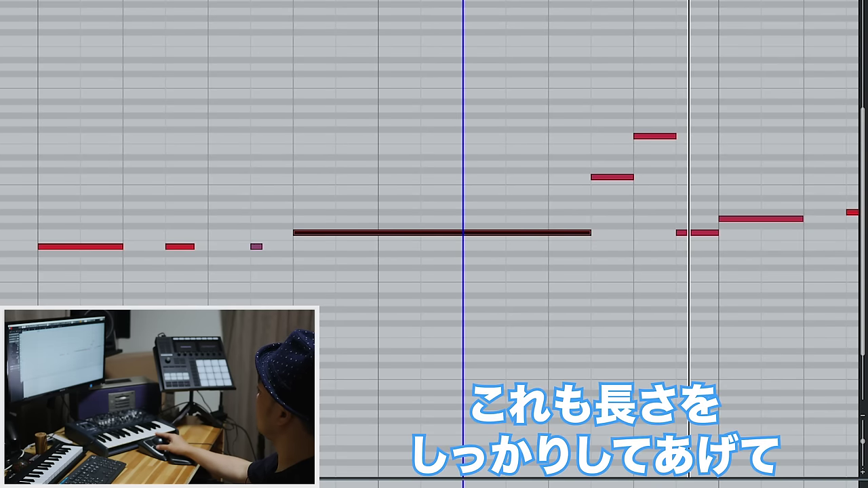
pyautogui.click(80, 1)
pyautogui.press('space')
pyautogui.press('g')
# Copy the length of bar 15's second bass note to the G#1 note at 17.2.3.
pyautogui.hscroll(3, 504, 261)
pyautogui.moveTo(502, 288); pyautogui.dragTo(859, 288)
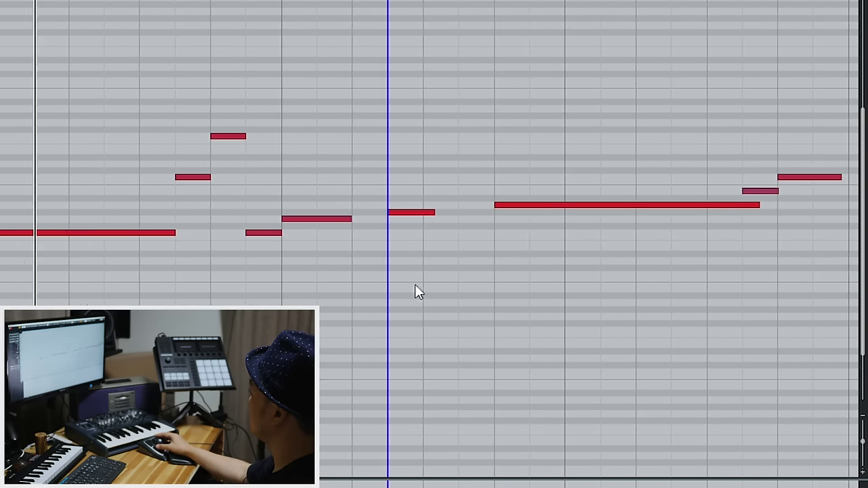
pyautogui.moveTo(332, 280); pyautogui.dragTo(299, 193)
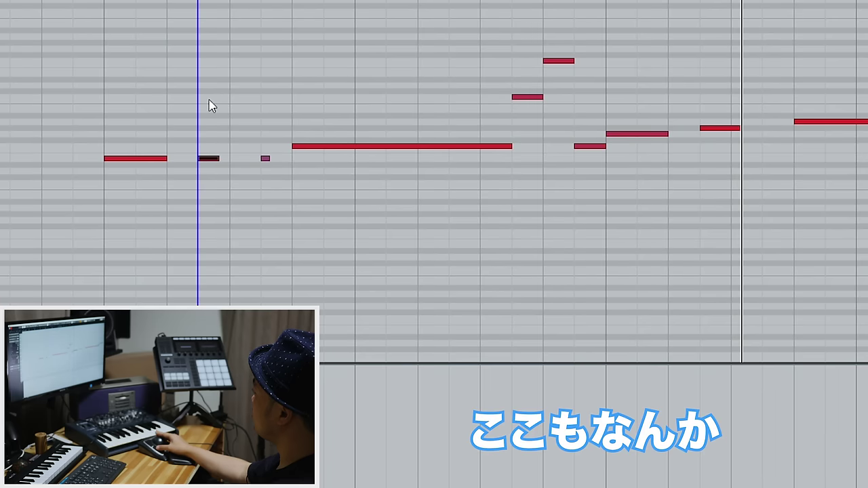
pyautogui.moveTo(734, 172); pyautogui.dragTo(739, 111)
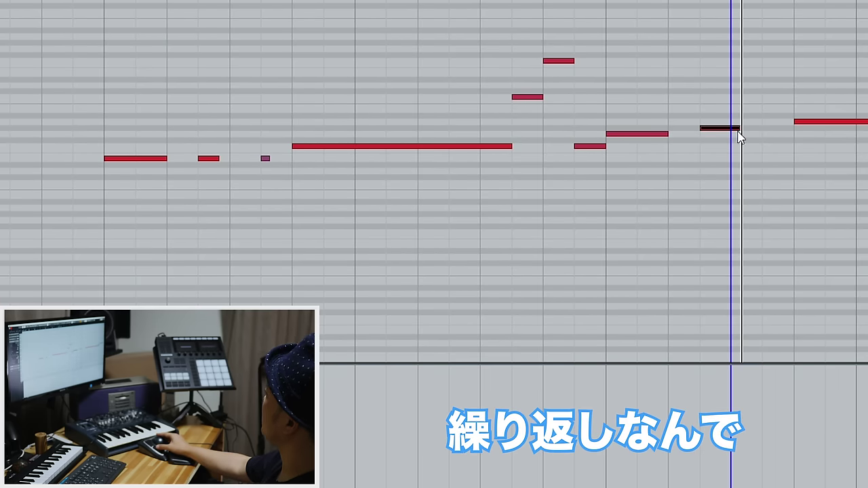
pyautogui.moveTo(203, 175); pyautogui.dragTo(203, 126)
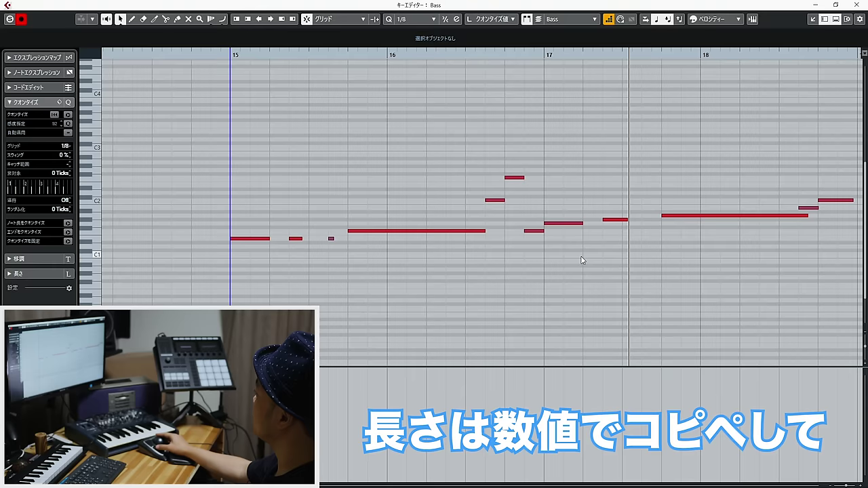
pyautogui.moveTo(598, 241); pyautogui.dragTo(606, 183)
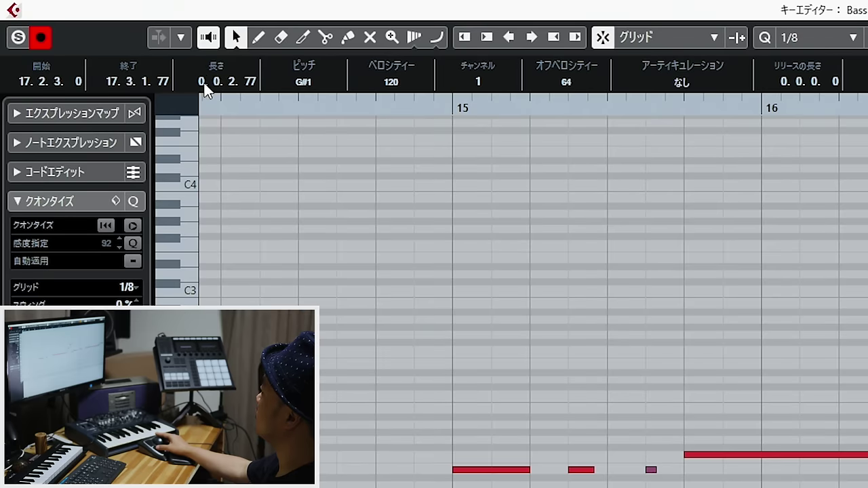
pyautogui.click(102, 42)
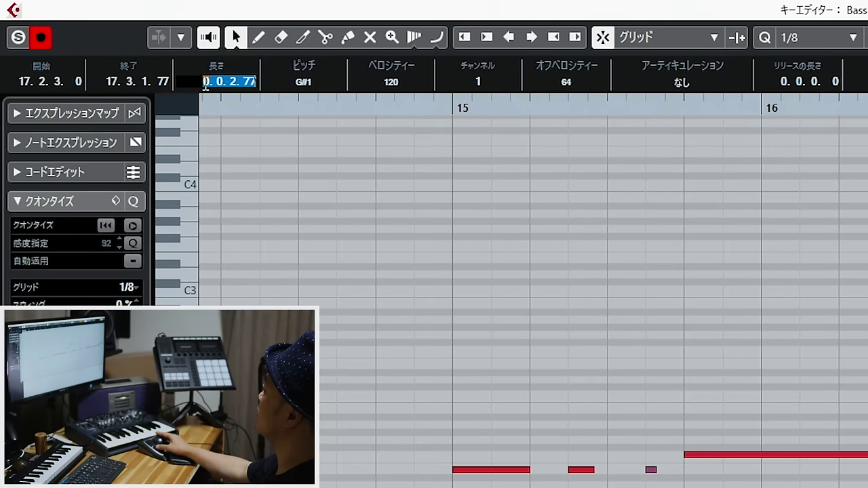
pyautogui.hotkey('ctrl', 'v')
pyautogui.press('Return')
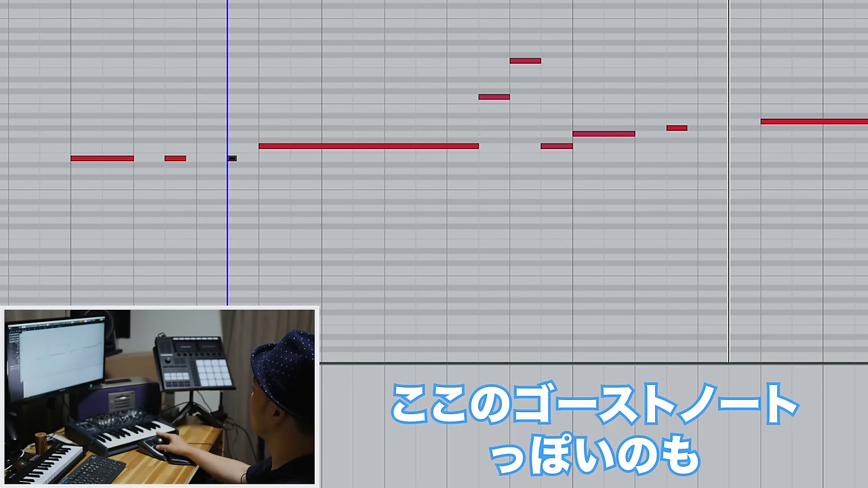
# Copy bar 15's ghost note to the second half of bar 17's beat 3 at G#1, and add a C2 eighth note at 18.4.3.
pyautogui.hotkey('ctrl', 'v')
pyautogui.press('Up')
pyautogui.press('Up')
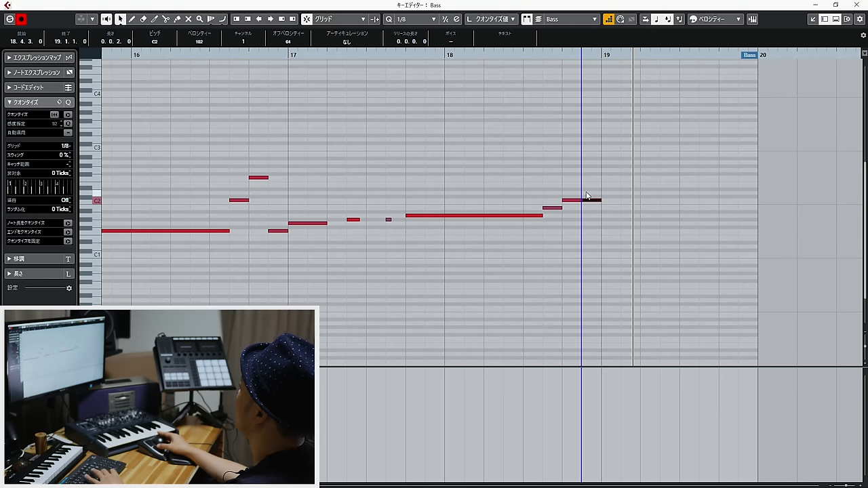
# Return to the arrangement, open the piano part, and examine the Fm7/B♭ chord starting halfway through bar 19's beat 4.
pyautogui.press('Return')
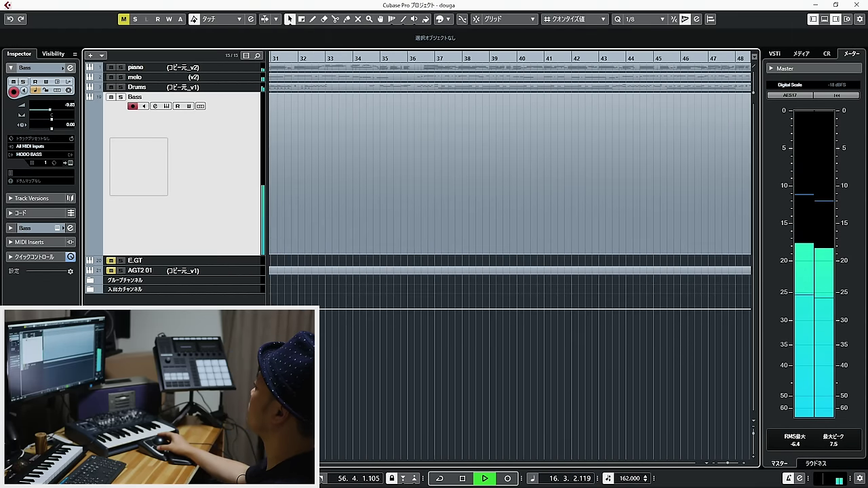
pyautogui.scroll(-5, 627, 278)
pyautogui.press('f')
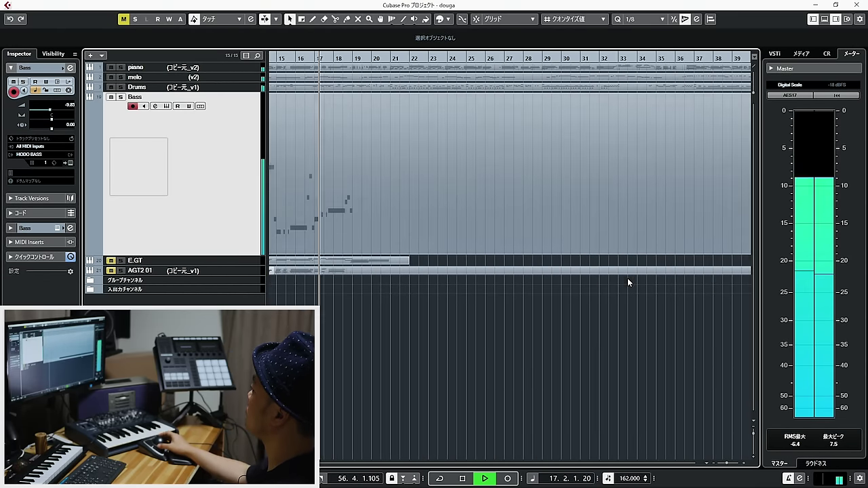
pyautogui.doubleClick(356, 67)
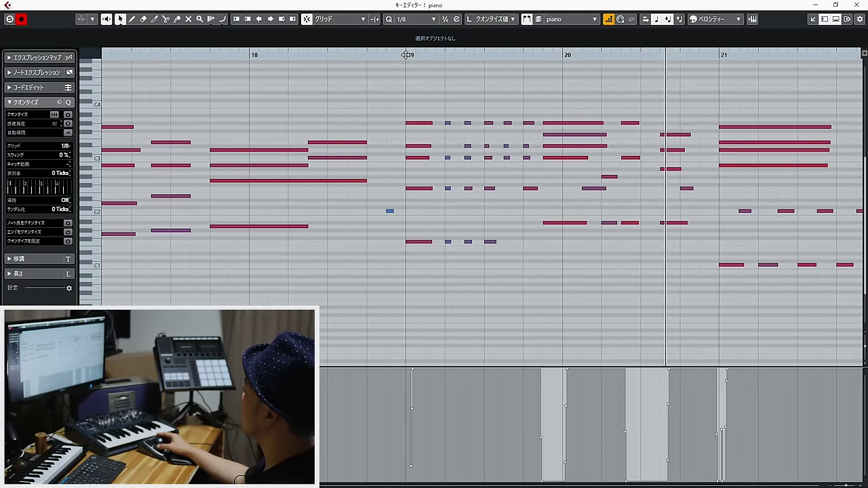
pyautogui.click(405, 55)
pyautogui.moveTo(570, 167); pyautogui.dragTo(558, 106)
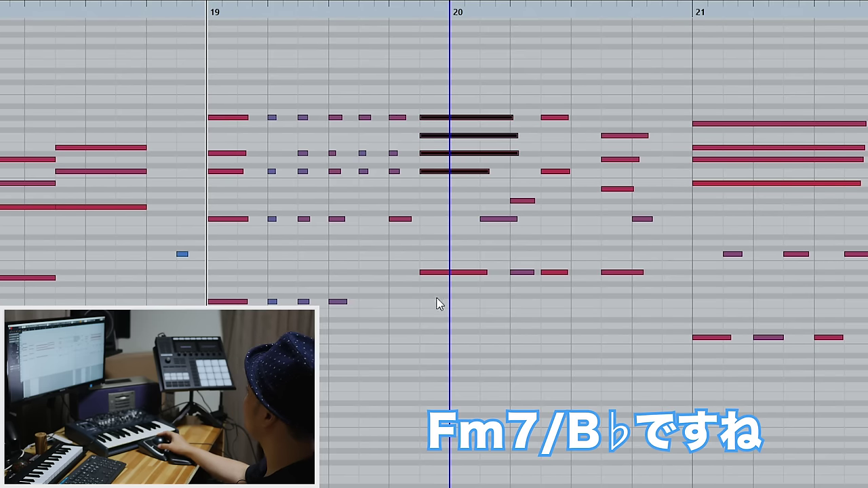
pyautogui.moveTo(558, 262); pyautogui.dragTo(572, 231)
pyautogui.moveTo(468, 321); pyautogui.dragTo(646, 268)
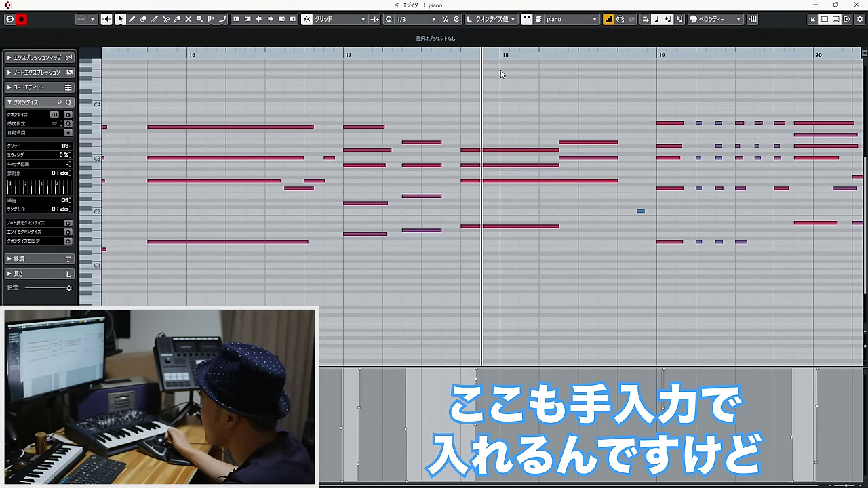
# Align the bass notes in bars 19 and 20 to the 1/8 grid and shorten the eighth note at 20.2.3.
pyautogui.press('g')
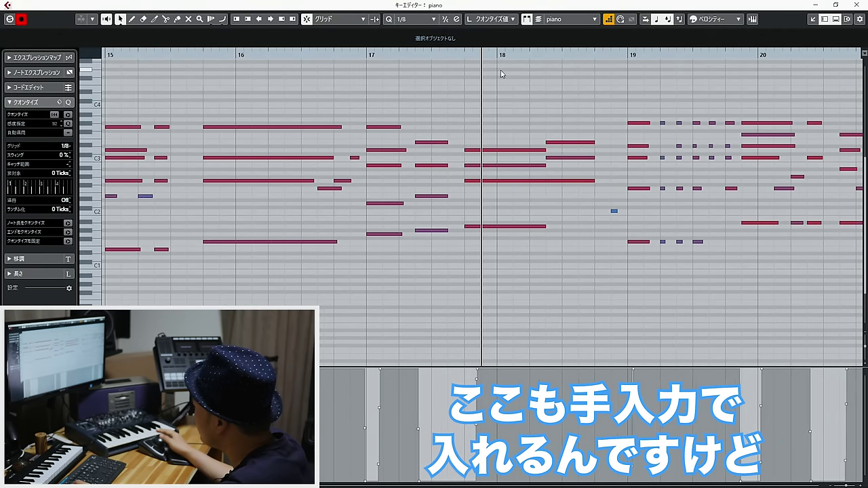
pyautogui.click(609, 256)
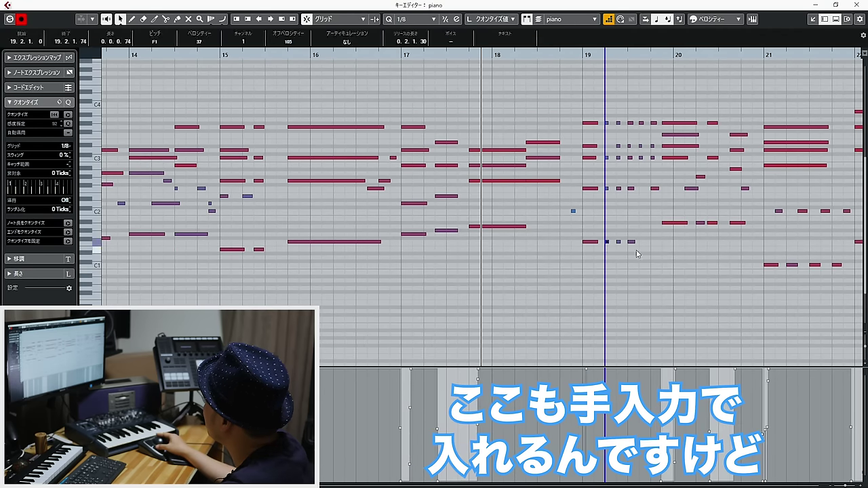
pyautogui.click(678, 223)
pyautogui.click(706, 247)
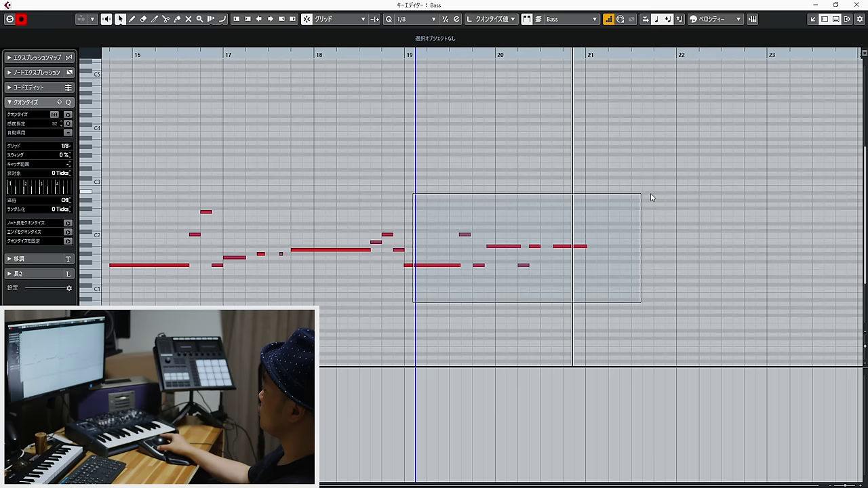
pyautogui.moveTo(650, 198); pyautogui.dragTo(663, 198)
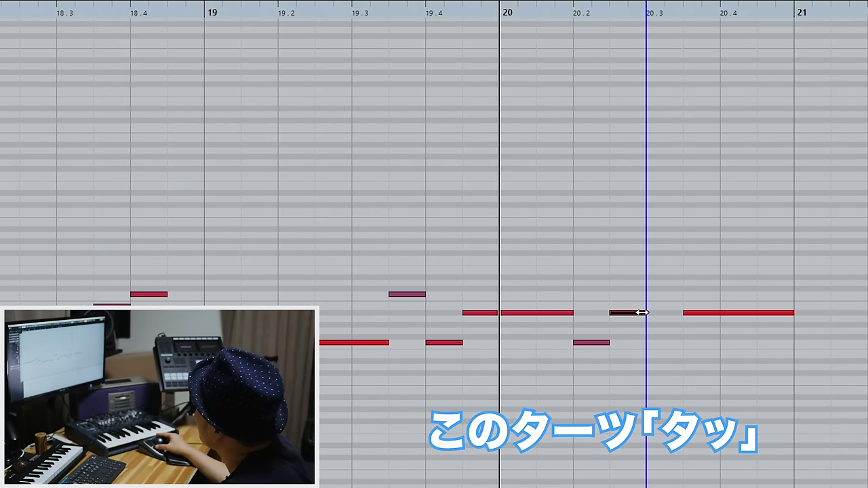
pyautogui.moveTo(640, 313)
pyautogui.mouseDown()
pyautogui.moveTo(620, 316)
pyautogui.moveTo(632, 318)
pyautogui.mouseUp()
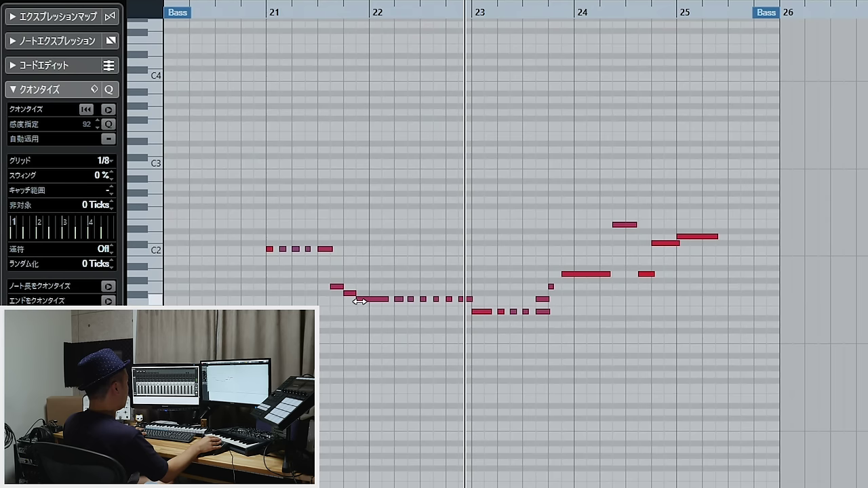
# Shift the two bass notes leading into bar 22 one eighth later, and lengthen the note at 21.3.3 to meet them.
pyautogui.moveTo(359, 301)
pyautogui.mouseDown()
pyautogui.moveTo(368, 301)
pyautogui.moveTo(353, 287)
pyautogui.mouseUp()
pyautogui.click(332, 287)
pyautogui.click(357, 294)
pyautogui.keyDown('alt'); pyautogui.click(361, 295); pyautogui.keyUp('alt')
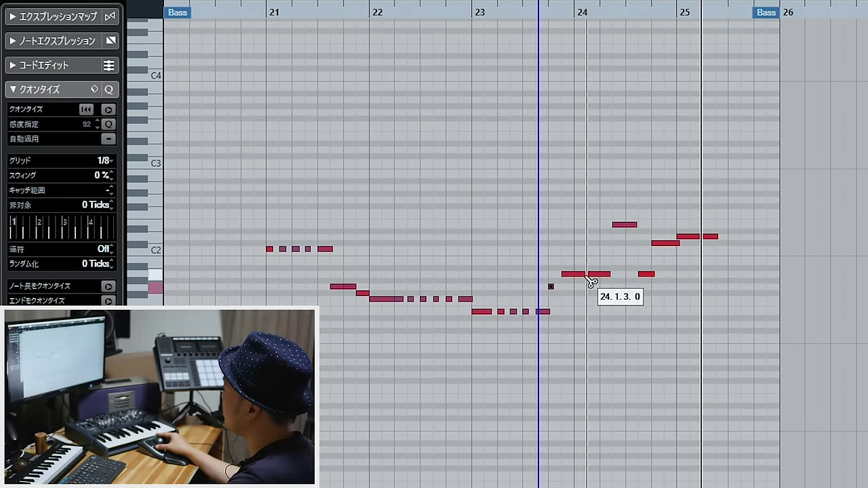
pyautogui.keyDown('alt'); pyautogui.click(588, 275); pyautogui.keyUp('alt')
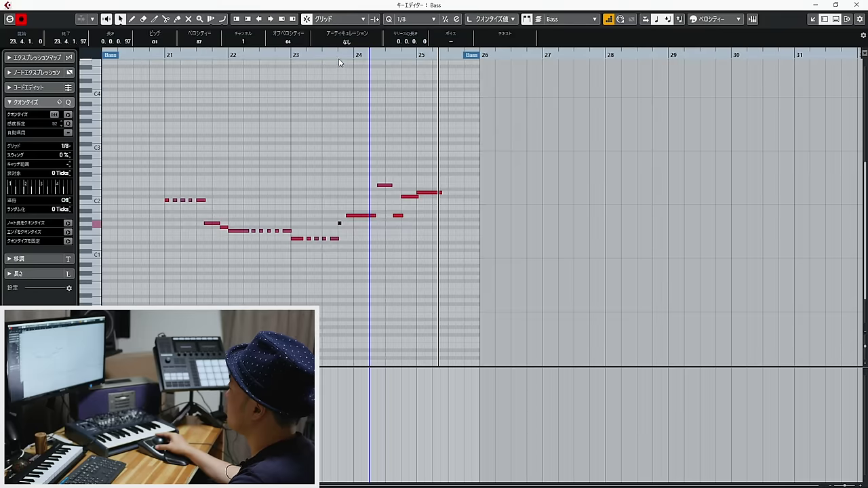
# Merge the newly recorded bass event with the existing bass part, and check the piano notes around bar 24.
pyautogui.click(306, 12)
pyautogui.press('Return')
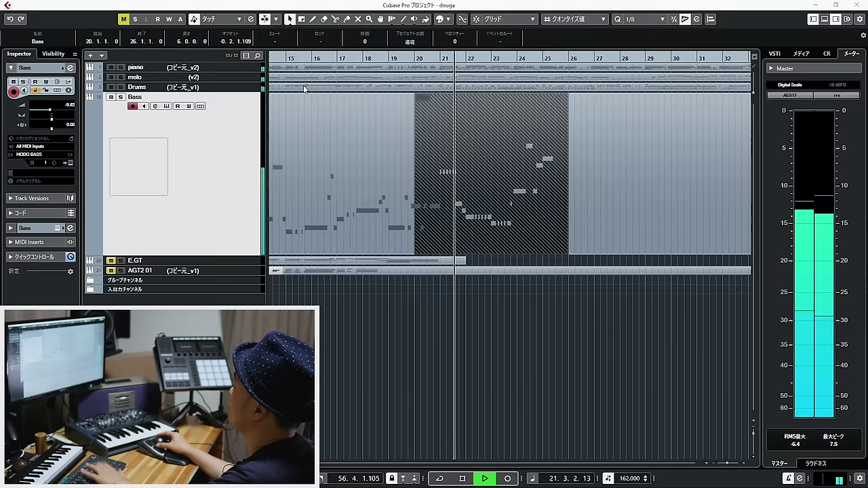
pyautogui.click(395, 156)
pyautogui.doubleClick(548, 70)
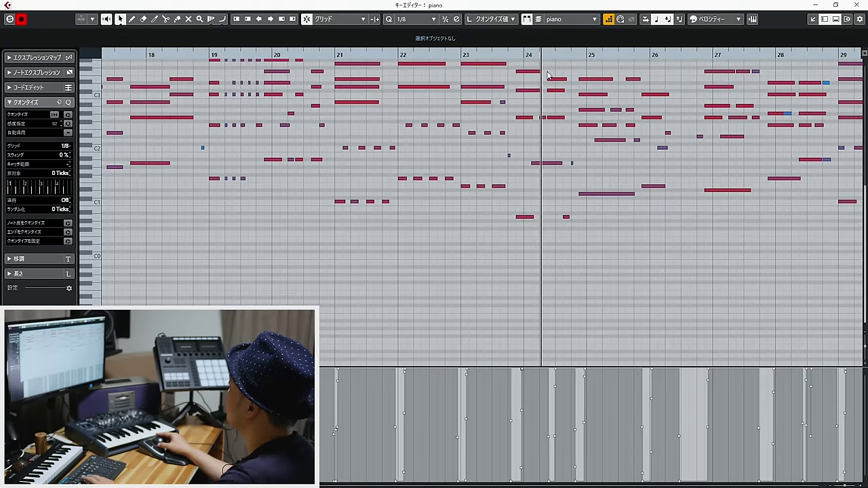
pyautogui.press('Return')
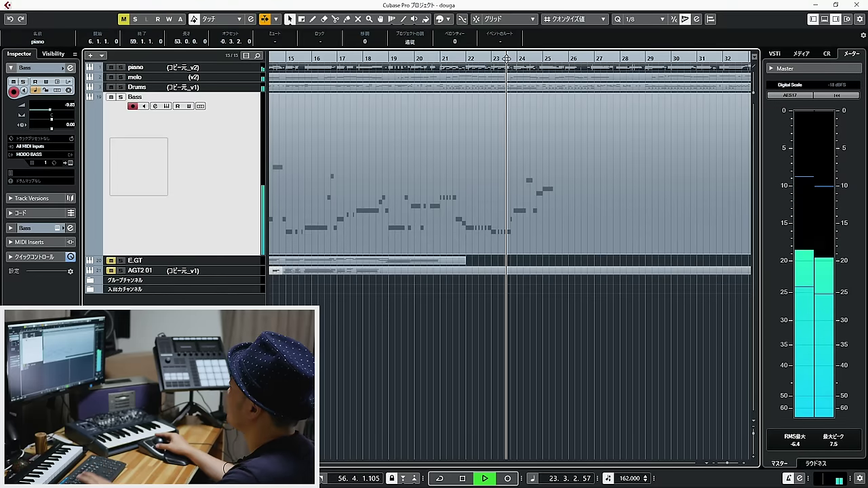
pyautogui.press('Return')
pyautogui.press('Return')
# Delete the bass notes at bar 24's beat 4 and bar 25's downbeat, and return to the arrangement.
pyautogui.doubleClick(617, 228)
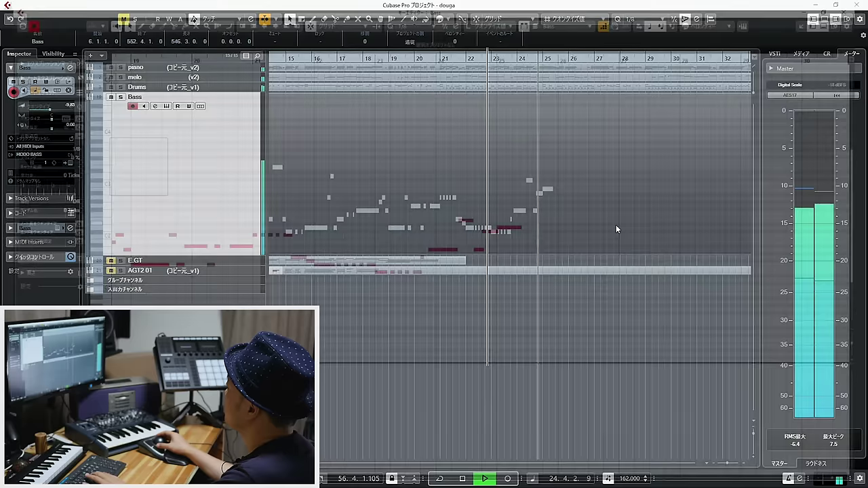
pyautogui.moveTo(534, 240); pyautogui.dragTo(493, 217)
pyautogui.press('Return')
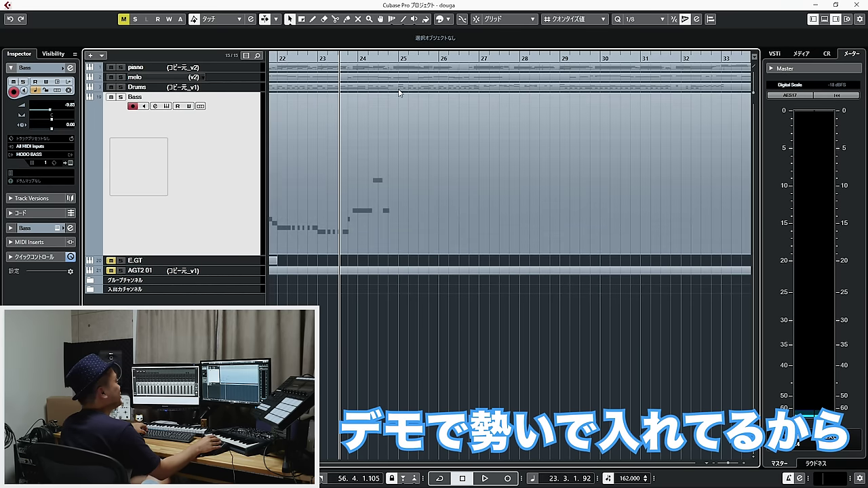
# Play the passage around bars 24 and 25 and examine how the melody's timing relates to the anticipated piano chord.
pyautogui.click(367, 59)
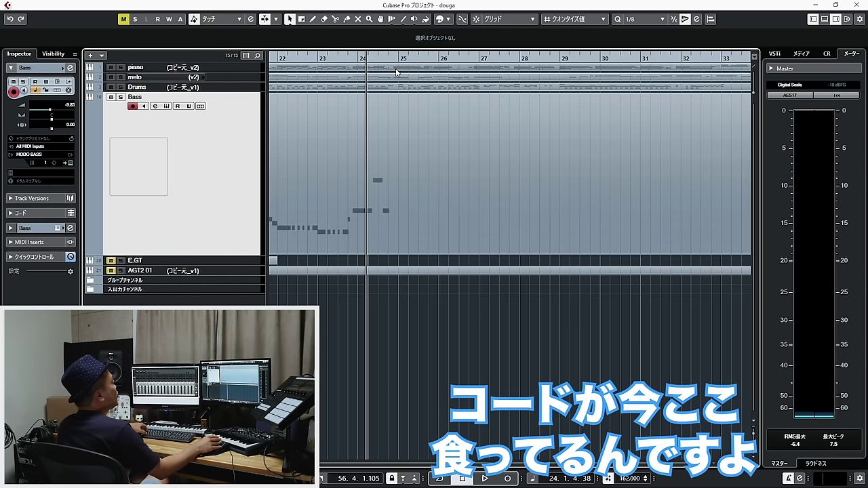
pyautogui.click(396, 70)
pyautogui.press('space')
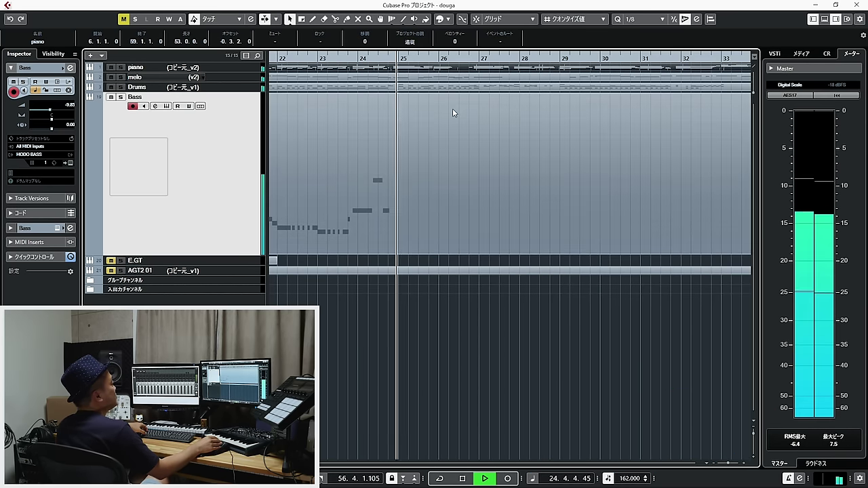
pyautogui.press('space')
pyautogui.doubleClick(413, 88)
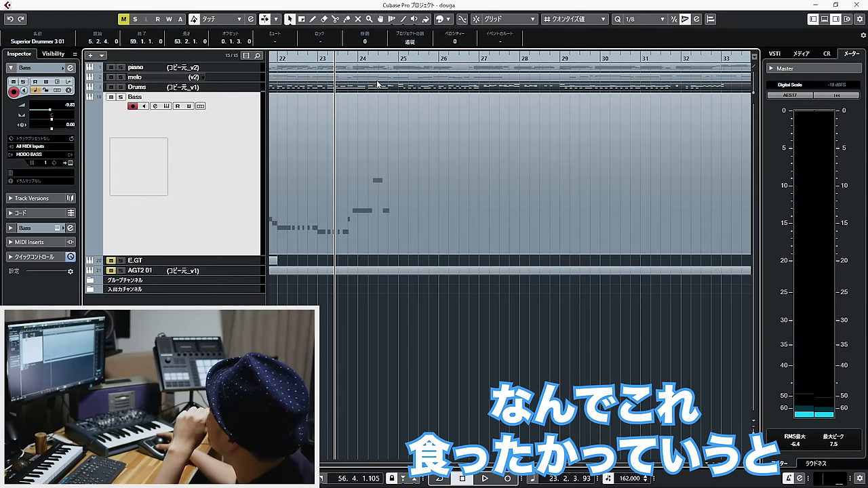
pyautogui.doubleClick(378, 80)
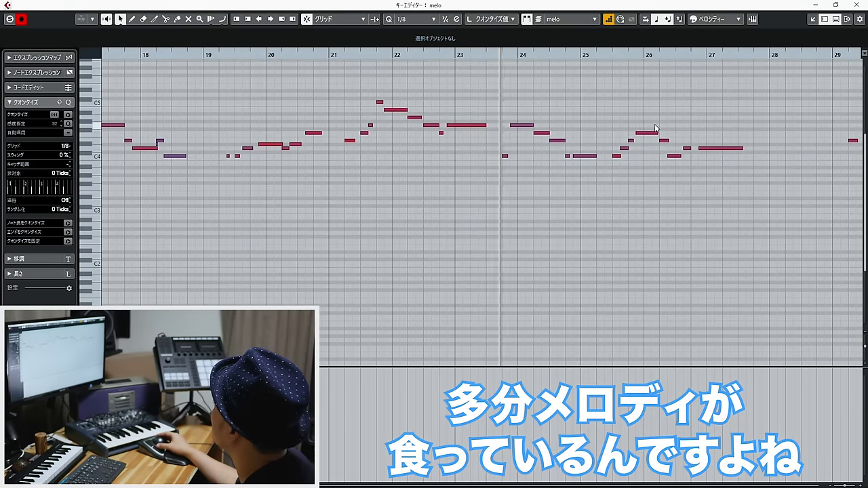
pyautogui.press('Return')
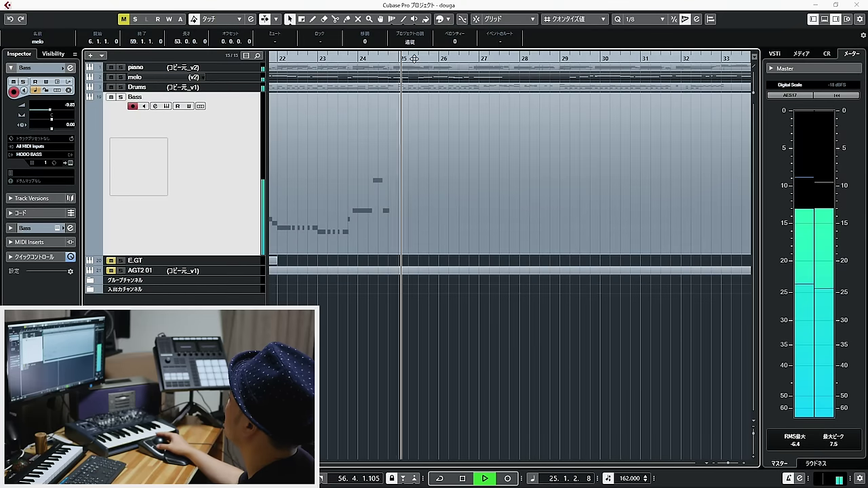
pyautogui.press('space')
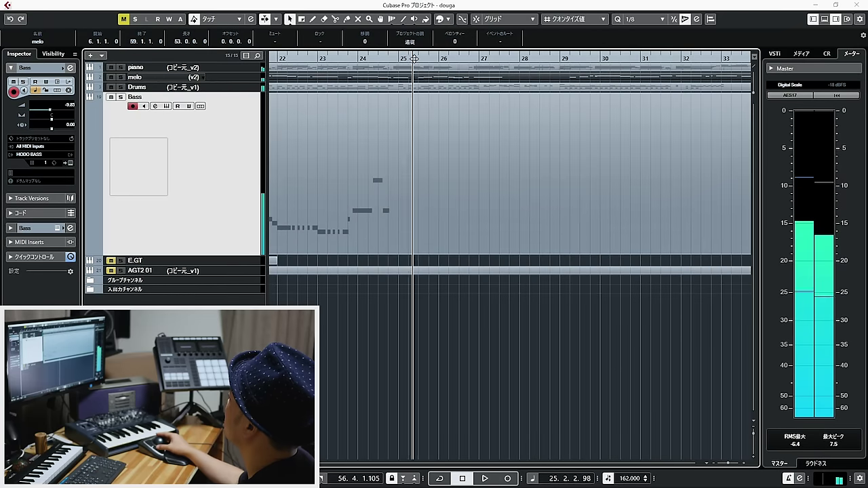
pyautogui.click(387, 90)
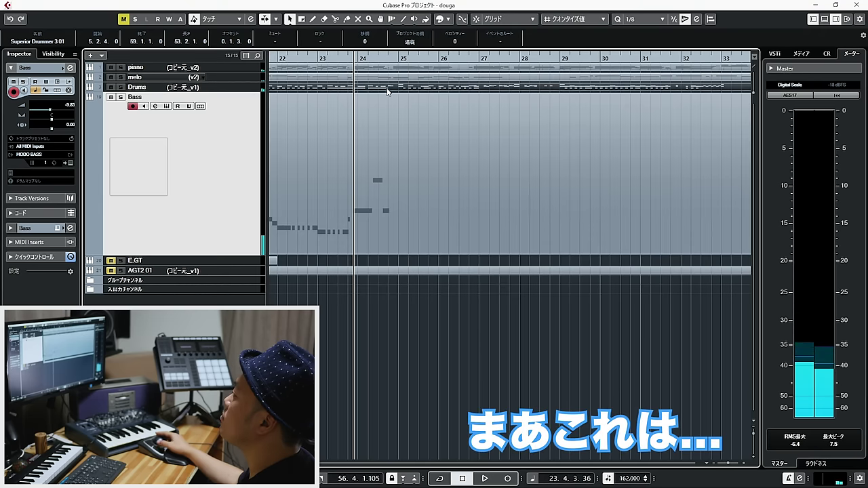
# Try starting the piano chord on bar 25's downbeat with bar 24's chord extended, play the result, and undo the change.
pyautogui.click(356, 60)
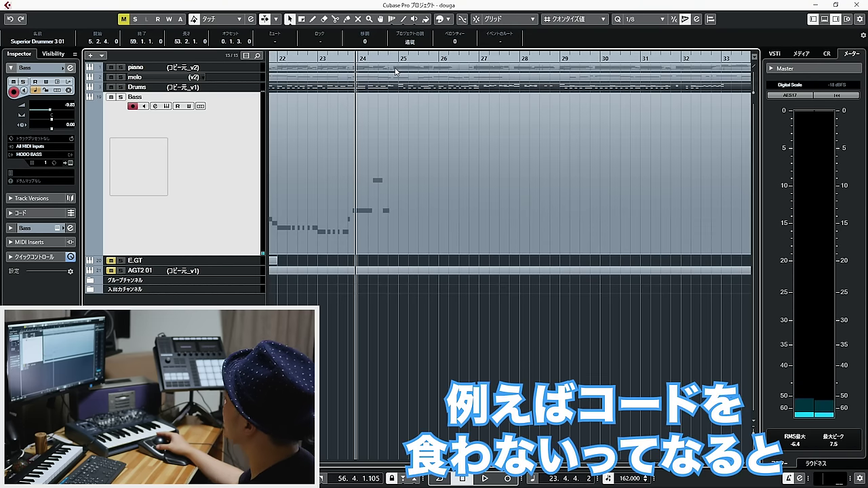
pyautogui.doubleClick(396, 76)
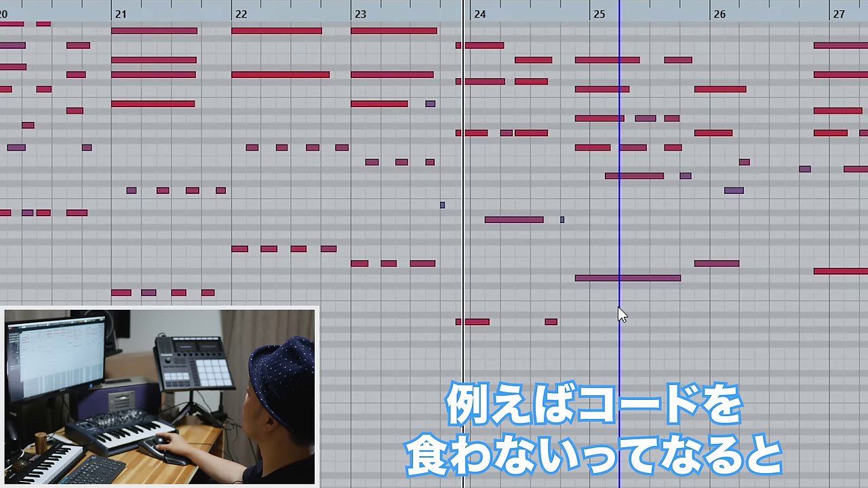
pyautogui.moveTo(618, 306); pyautogui.dragTo(588, 41)
pyautogui.moveTo(588, 42); pyautogui.dragTo(595, 278)
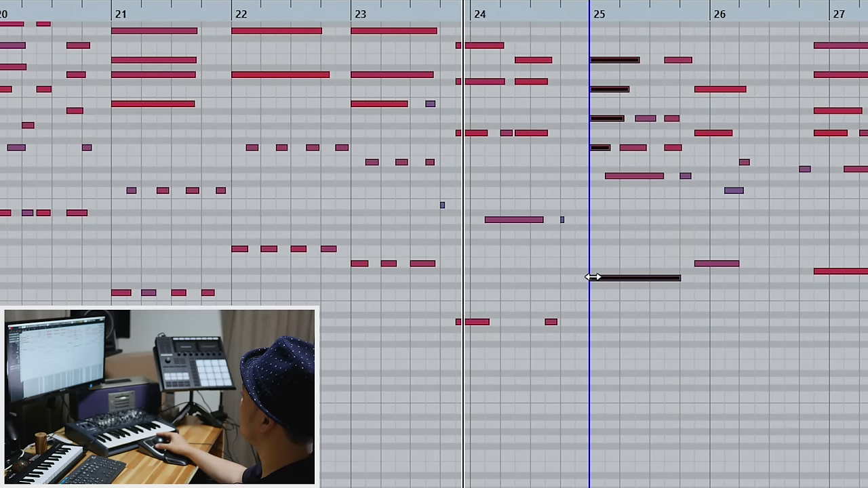
pyautogui.moveTo(546, 367); pyautogui.dragTo(544, 331)
pyautogui.press('space')
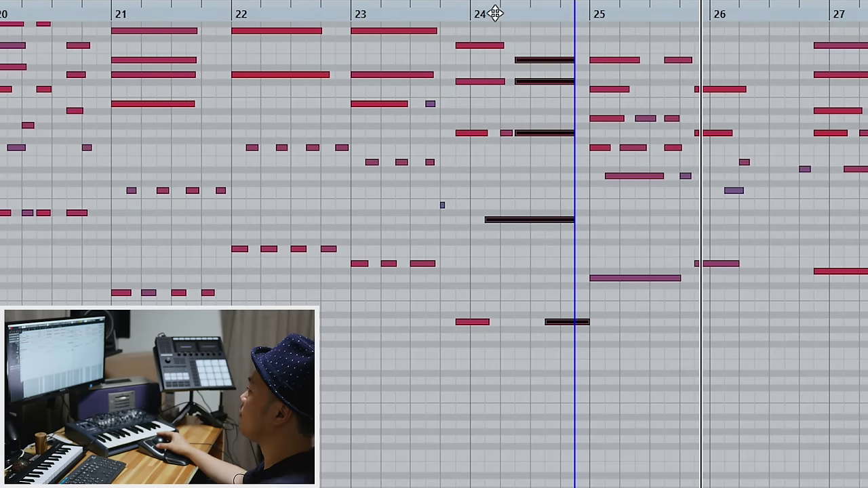
pyautogui.press('space')
pyautogui.hotkey('ctrl', 'z')
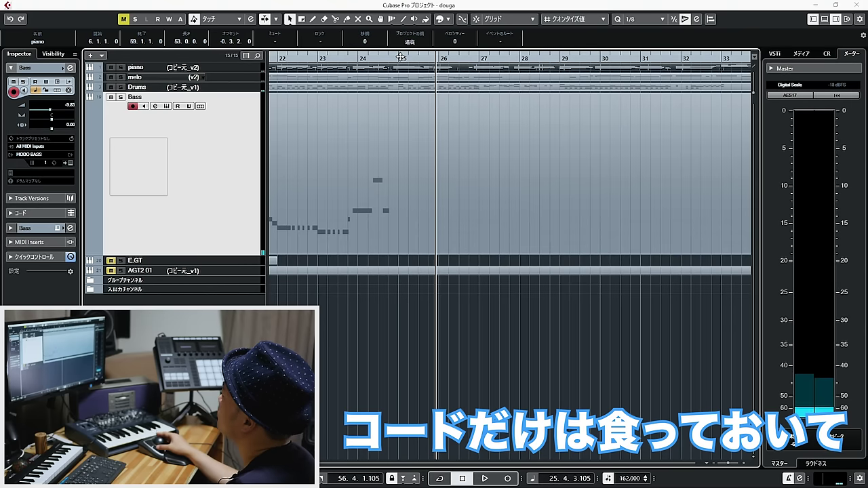
# Shorten the A1 bass note at 24.3.3 to an eighth, add eighth notes E2 at 24.4.1 and A1 at 24.4.3, and play the passage.
pyautogui.click(400, 57)
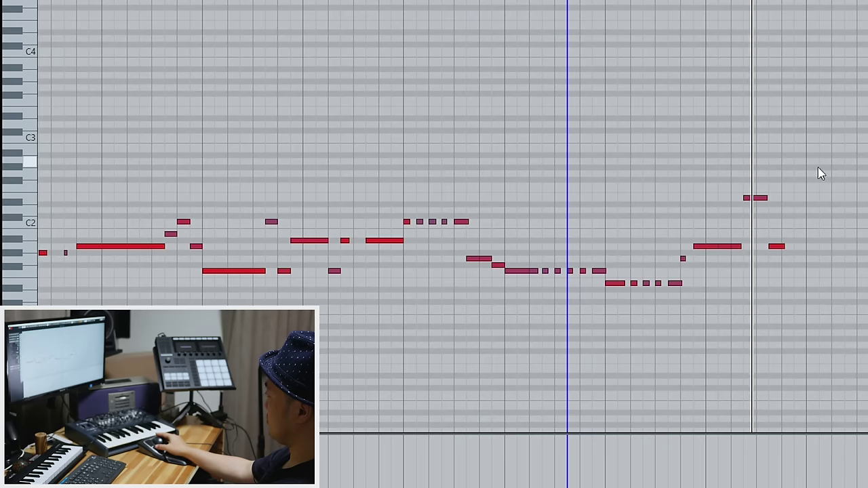
pyautogui.click(777, 246)
pyautogui.click(786, 184)
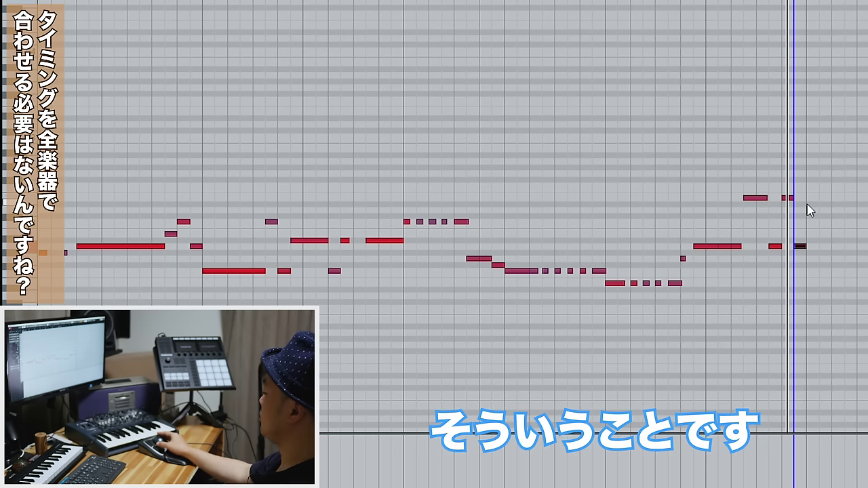
pyautogui.press('h')
pyautogui.press('h')
pyautogui.press('h')
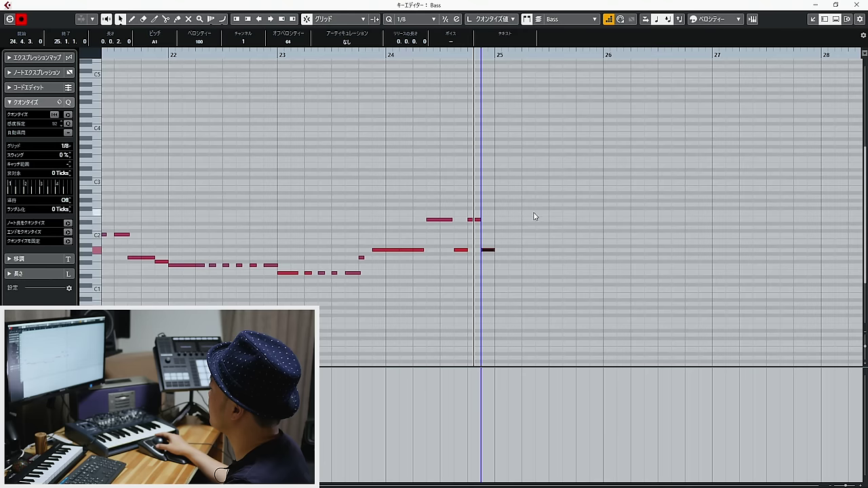
pyautogui.press('space')
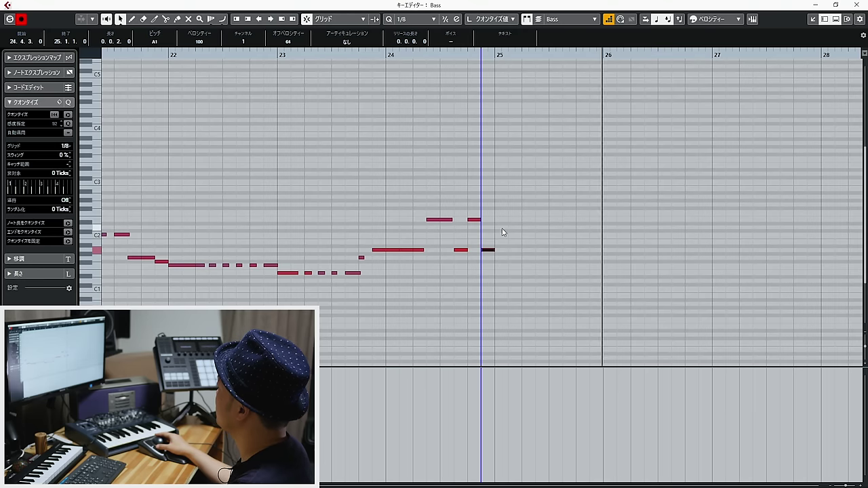
# Fill the bass part with repeated D2 eighth notes from 25.1.1 to 25.4.3, continuing with E2 eighth notes up to 26.4.1.
pyautogui.doubleClick(502, 228)
pyautogui.hotkey('ctrl', 'd')
pyautogui.hotkey('ctrl', 'd')
pyautogui.hotkey('ctrl', 'd')
pyautogui.hotkey('ctrl', 'd')
pyautogui.hotkey('ctrl', 'd')
pyautogui.hotkey('ctrl', 'd')
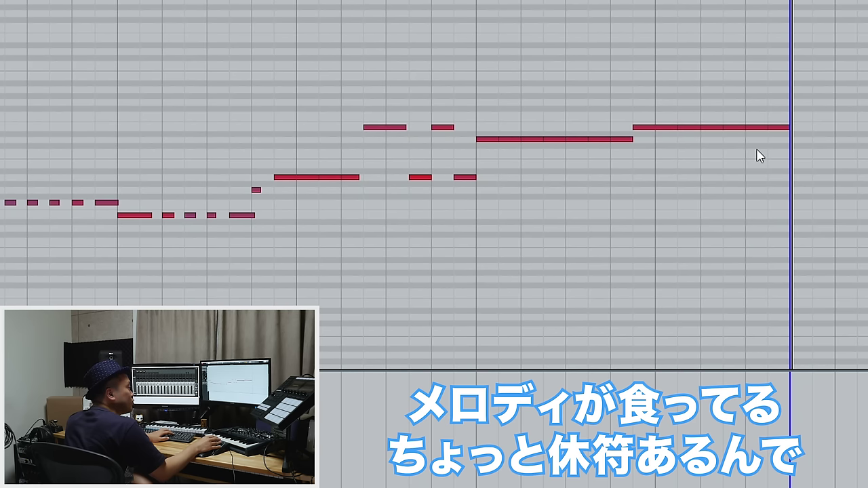
# Try a rest and a low E1 eighth note at 26.3.1 of the bass line, play it, and restore the E2 eighth note there.
pyautogui.click(757, 128)
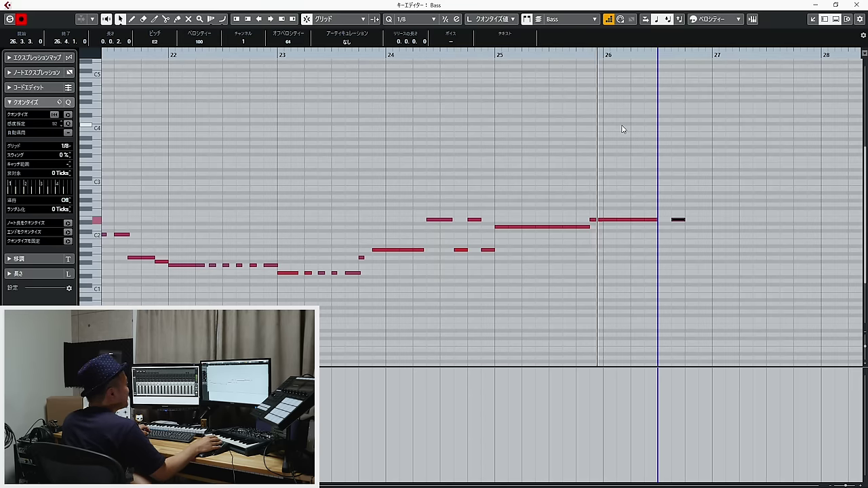
pyautogui.moveTo(707, 241); pyautogui.dragTo(666, 217)
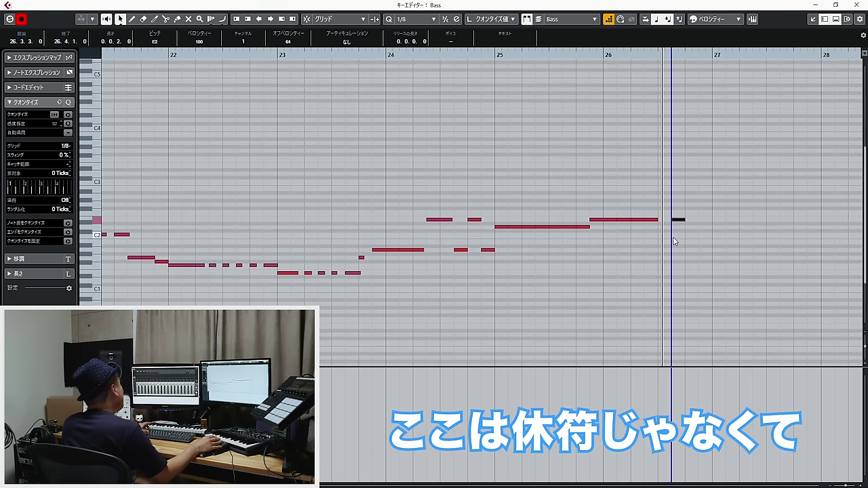
pyautogui.press('h')
pyautogui.press('h')
pyautogui.press('Left')
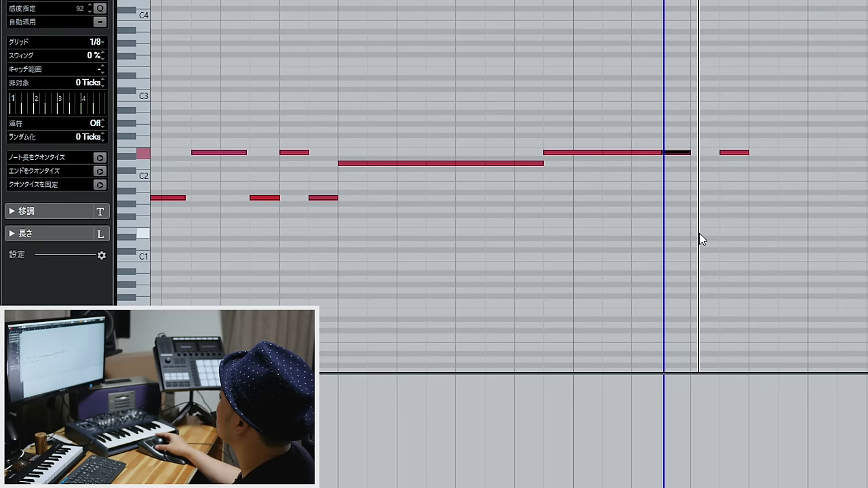
pyautogui.doubleClick(468, 274)
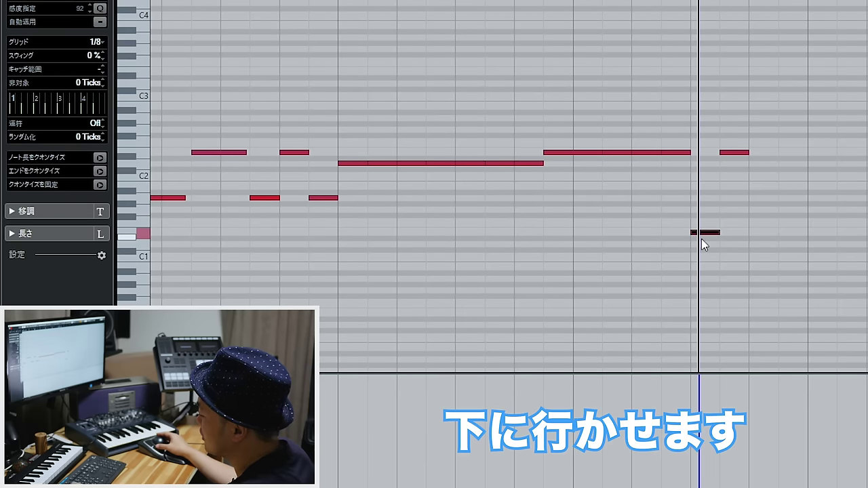
pyautogui.press('space')
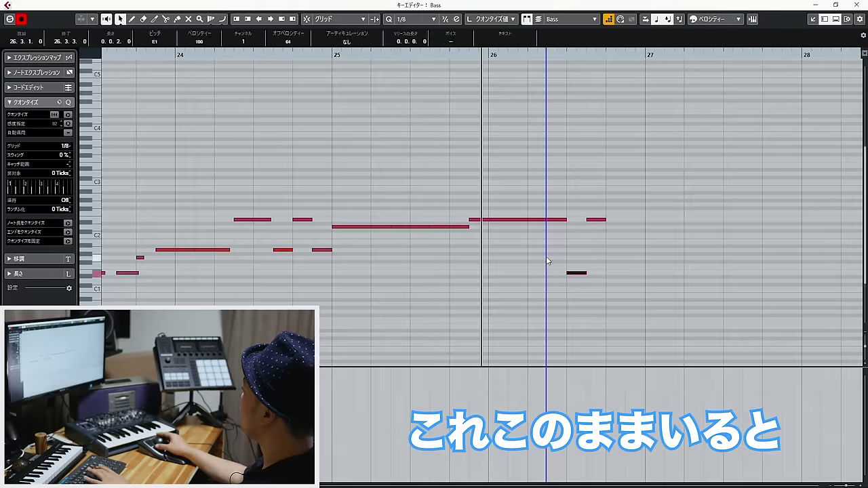
pyautogui.press('Delete')
pyautogui.doubleClick(571, 219)
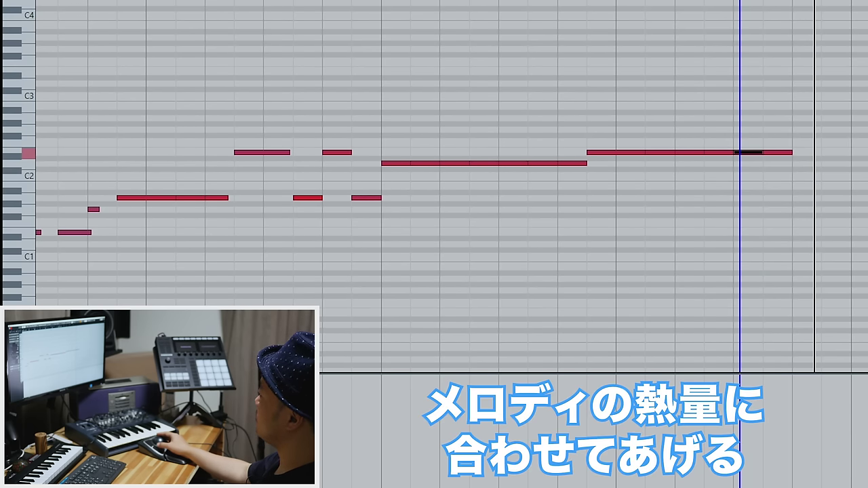
# Replace the E2 eighth note at 26.3.1 of the bass line with a low E1 eighth note and return to the project.
pyautogui.click(415, 2)
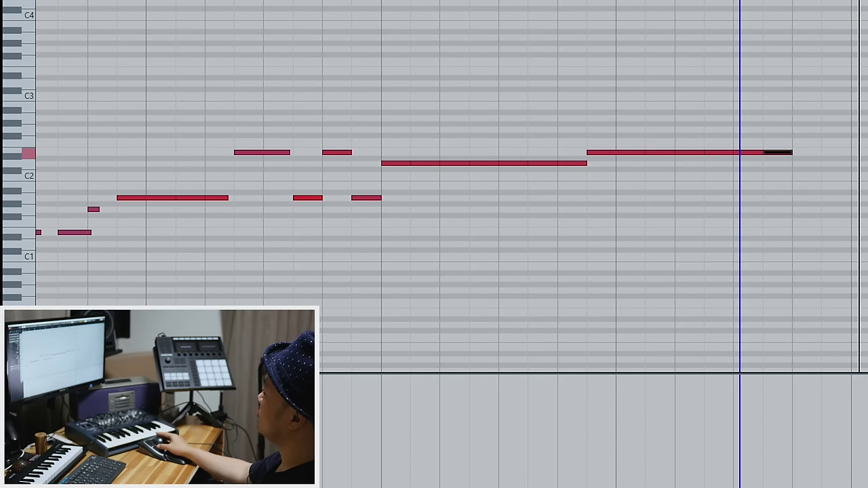
pyautogui.moveTo(748, 153); pyautogui.dragTo(778, 153)
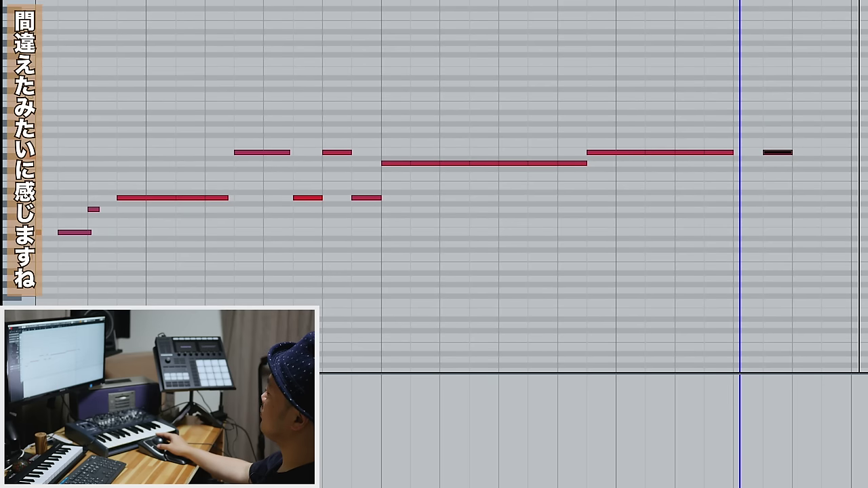
pyautogui.click(736, 232)
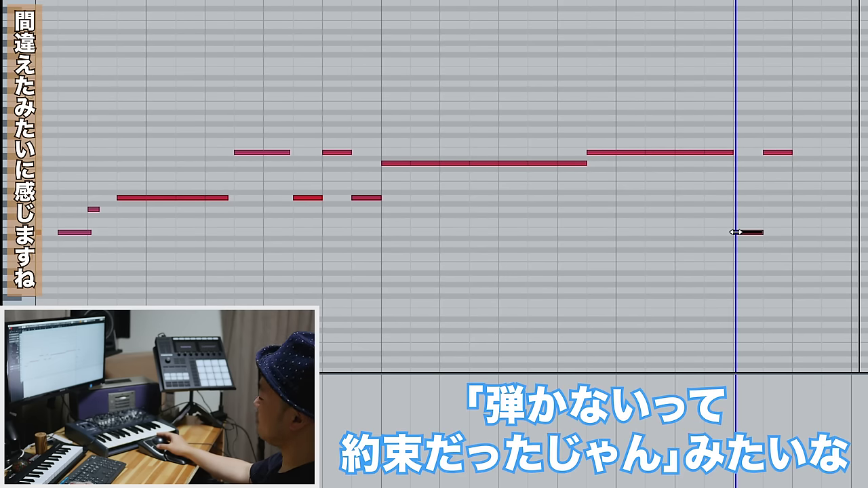
pyautogui.moveTo(775, 188); pyautogui.dragTo(411, 93)
pyautogui.moveTo(745, 313); pyautogui.dragTo(688, 192)
pyautogui.moveTo(805, 287); pyautogui.dragTo(661, 211)
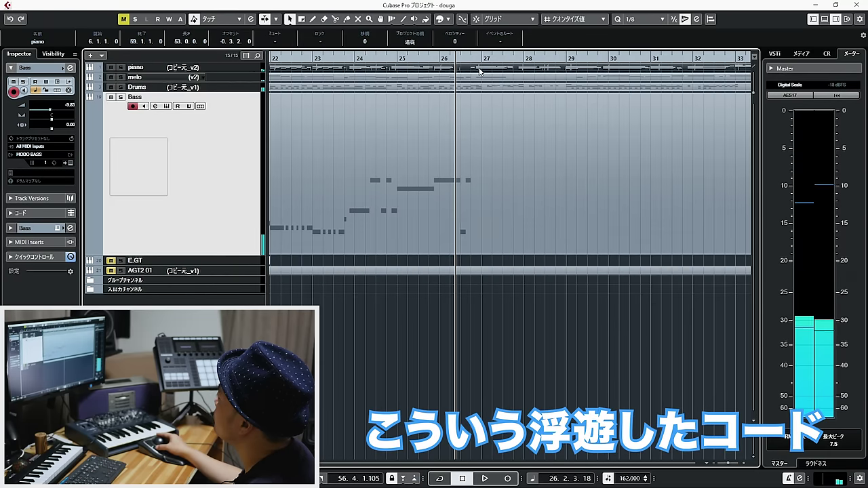
# Examine the piano chords around bars 24 to 28 in the Key Editor and return to the project's bass track.
pyautogui.doubleClick(479, 71)
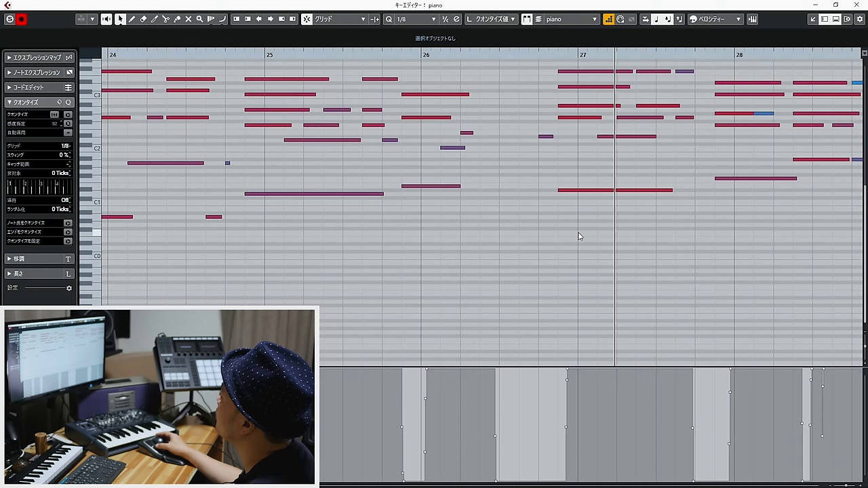
pyautogui.press('Return')
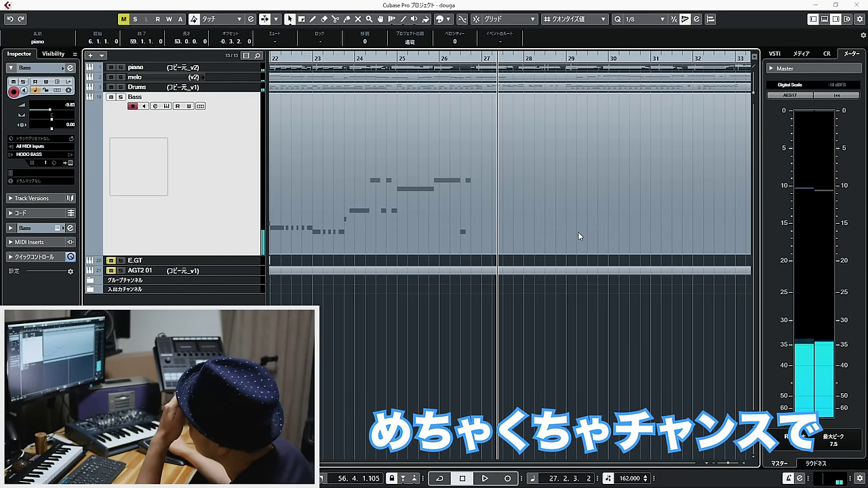
pyautogui.moveTo(633, 342); pyautogui.dragTo(769, 354)
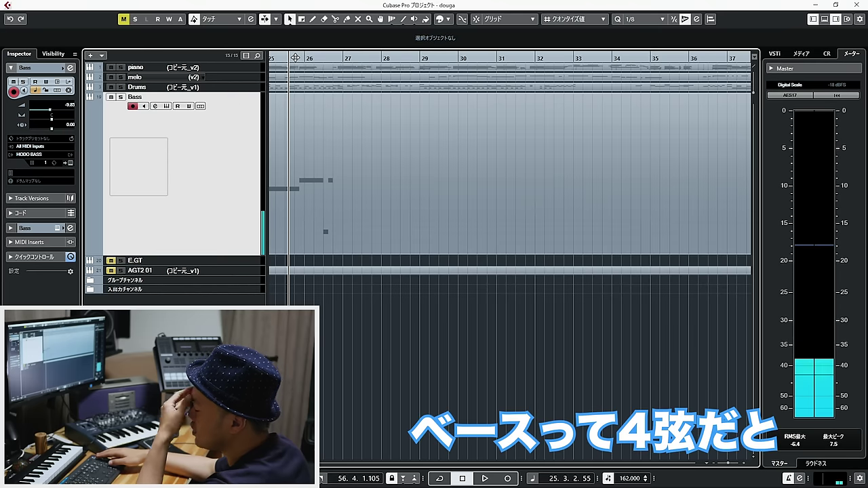
# Open the Bass part in the Key Editor and audition the low note in bar 26.
pyautogui.doubleClick(358, 121)
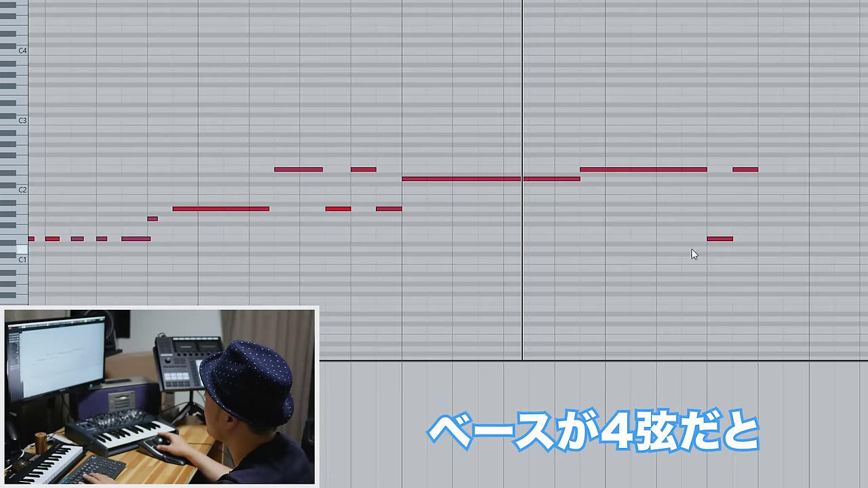
pyautogui.click(634, 273)
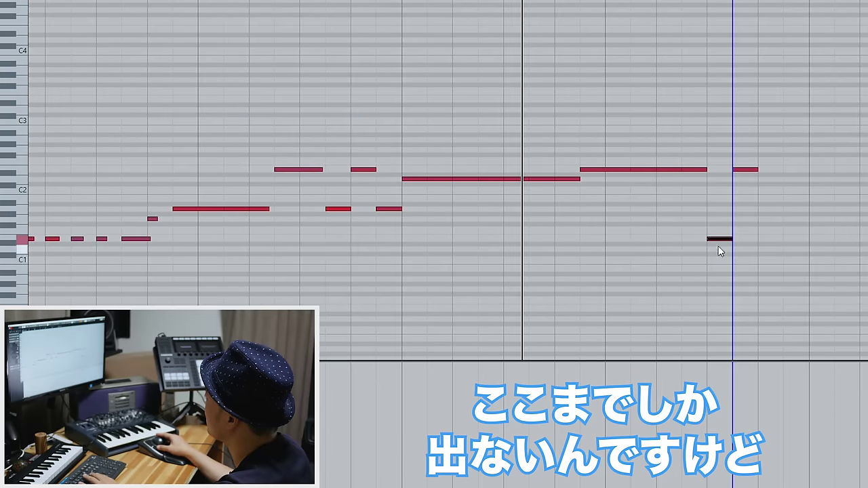
pyautogui.doubleClick(824, 247)
pyautogui.click(833, 252)
pyautogui.hotkey('ctrl', 'z')
pyautogui.press('Escape')
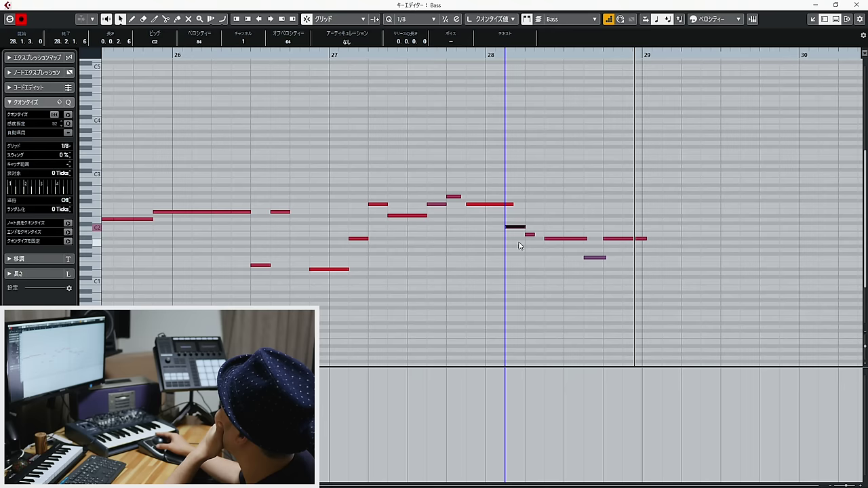
# Check the piano part's C1 bass note at bar 29 and the chord notes in the second half of bar 28.
pyautogui.click(557, 238)
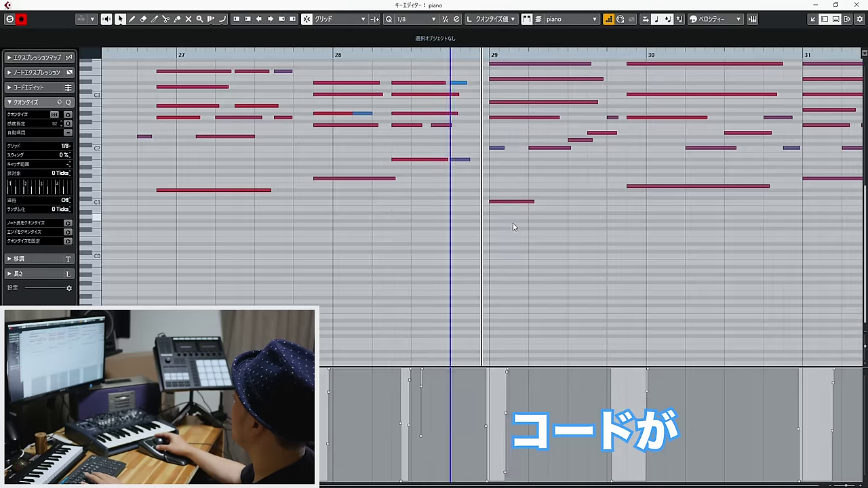
pyautogui.click(505, 199)
pyautogui.scroll(5, 449, 188)
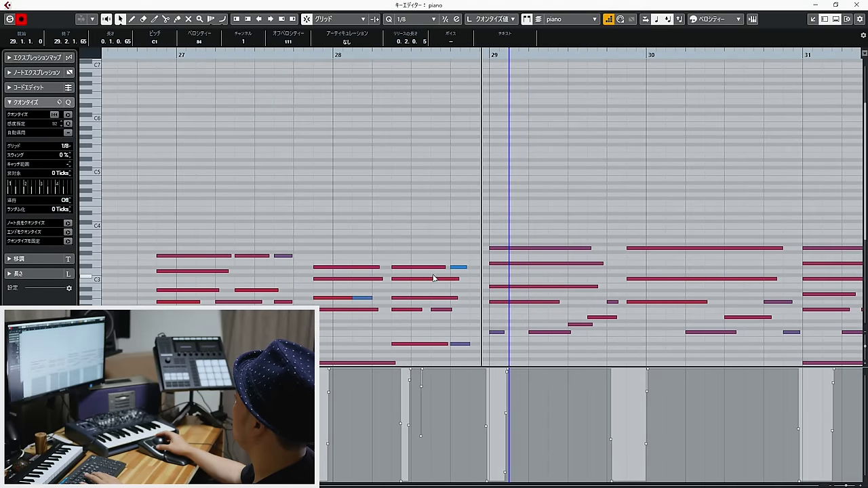
pyautogui.moveTo(392, 242); pyautogui.dragTo(467, 311)
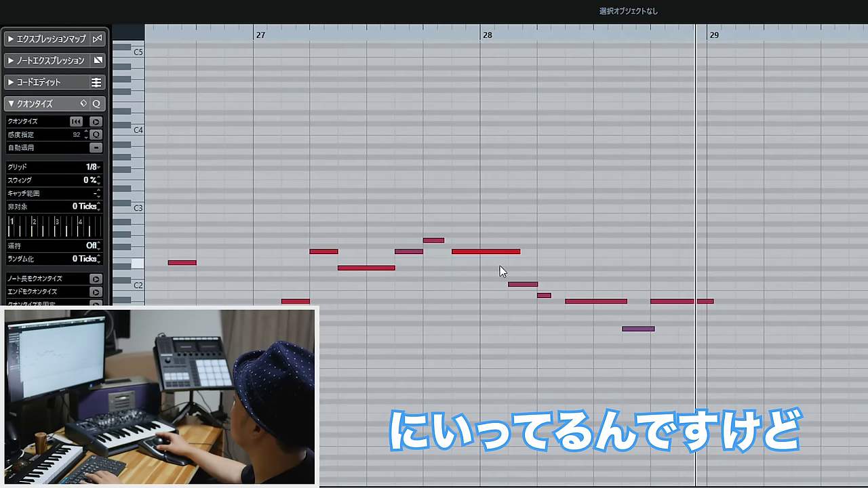
# Try extending the Bass part's F2 note to 28.2.3 in place of the two short notes that follow it.
pyautogui.moveTo(478, 206); pyautogui.dragTo(478, 291)
pyautogui.moveTo(563, 377); pyautogui.dragTo(700, 272)
pyautogui.moveTo(555, 317); pyautogui.dragTo(563, 252)
pyautogui.press('Delete')
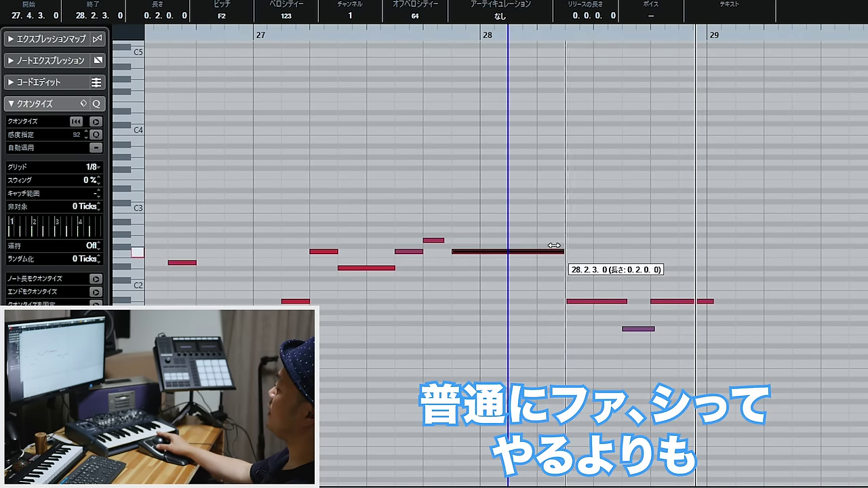
# Step back and forth through the descending Bass notes around the A#1 note in bar 28 to audition them.
pyautogui.click(592, 280)
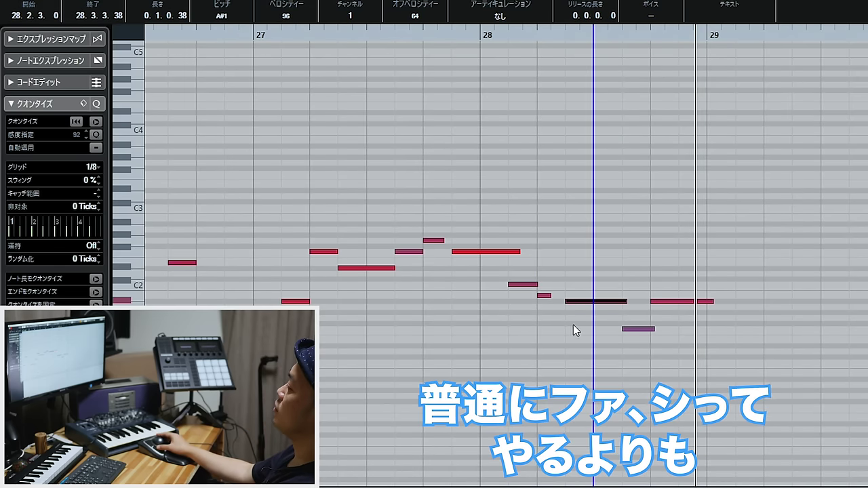
pyautogui.press('Left')
pyautogui.press('Left')
pyautogui.press('Right')
pyautogui.press('Left')
pyautogui.press('Right')
pyautogui.click(585, 301)
pyautogui.press('Left')
pyautogui.press('Left')
pyautogui.press('Right')
pyautogui.press('Right')
# Trim the F2 note to end where the C2 note begins and the bar 28 A#1 note to end at the low note.
pyautogui.click(530, 302)
pyautogui.moveTo(519, 252); pyautogui.dragTo(505, 253)
pyautogui.moveTo(445, 339); pyautogui.dragTo(304, 190)
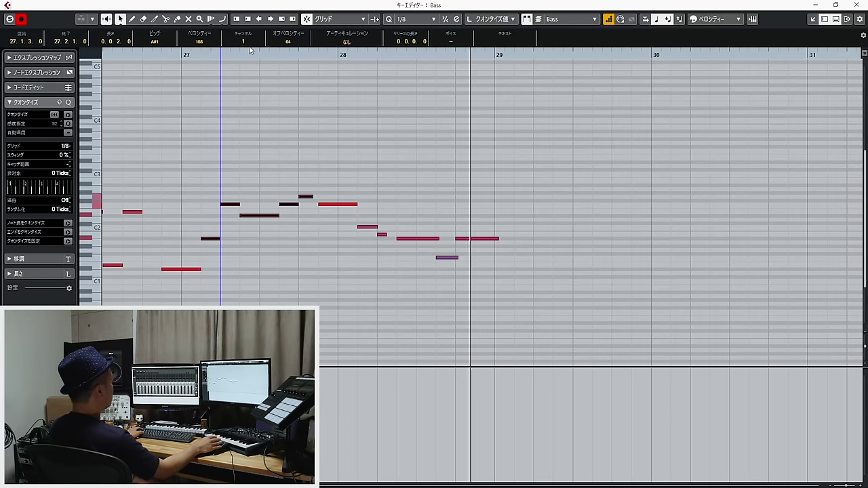
pyautogui.moveTo(475, 294); pyautogui.dragTo(434, 221)
pyautogui.moveTo(438, 239); pyautogui.dragTo(434, 236)
pyautogui.moveTo(200, 269); pyautogui.dragTo(194, 266)
pyautogui.click(159, 65)
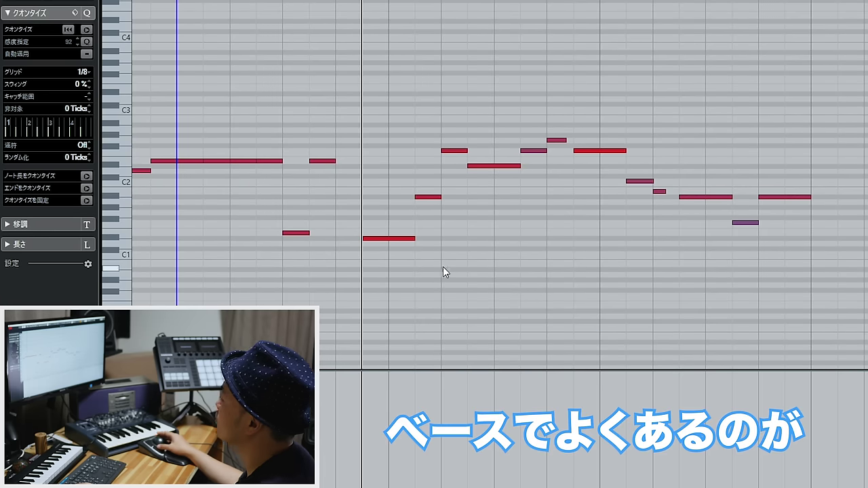
# Audition the low E♭ leading into bar 27, the A#1 after it and the E♭ an octave higher.
pyautogui.moveTo(379, 297); pyautogui.dragTo(389, 209)
pyautogui.click(409, 178)
pyautogui.moveTo(431, 187); pyautogui.dragTo(444, 212)
pyautogui.click(390, 238)
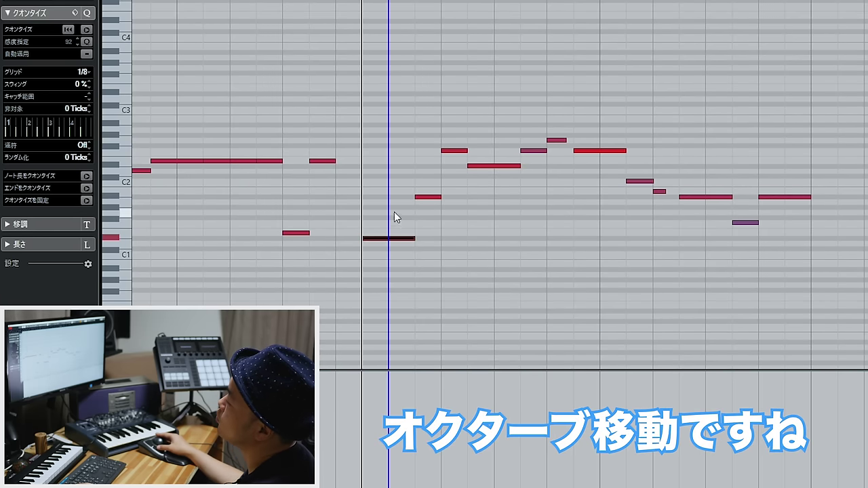
pyautogui.click(438, 196)
pyautogui.click(493, 166)
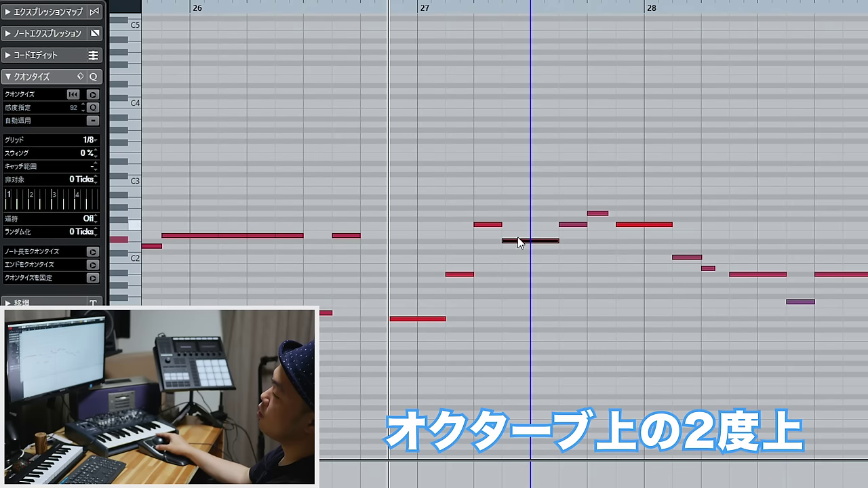
# Examine how the F2 note in bar 27 leads down into the upper E♭ note.
pyautogui.click(483, 250)
pyautogui.click(518, 254)
pyautogui.moveTo(418, 343); pyautogui.dragTo(502, 238)
pyautogui.click(503, 241)
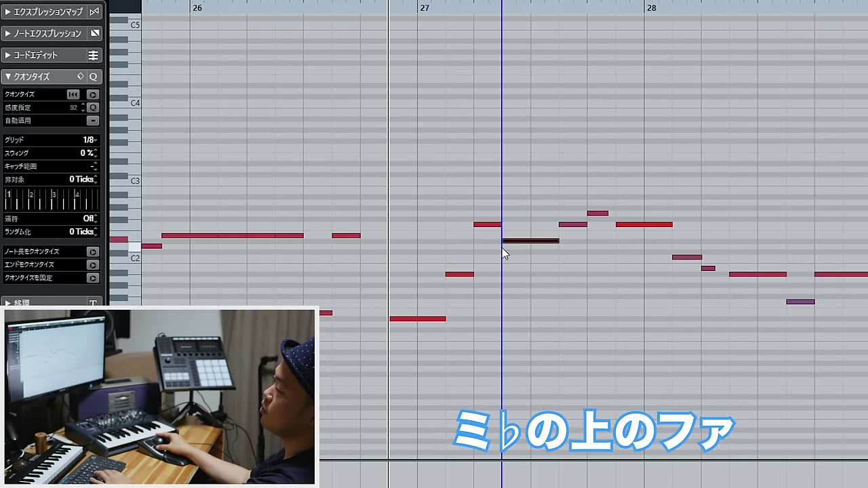
pyautogui.click(489, 244)
pyautogui.click(487, 248)
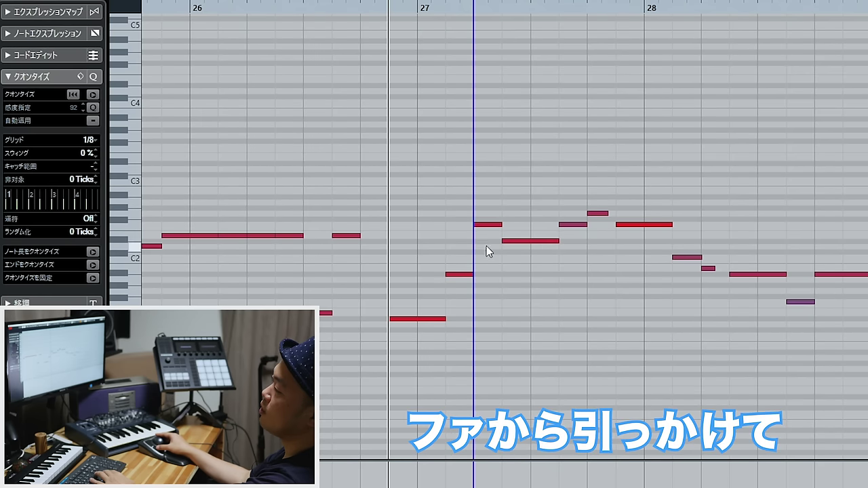
# Trace the bar 27 figure repeatedly from A#1 through F2 to the upper E♭.
pyautogui.click(443, 296)
pyautogui.click(479, 267)
pyautogui.click(505, 264)
pyautogui.click(526, 264)
pyautogui.click(438, 297)
pyautogui.click(483, 267)
pyautogui.click(525, 242)
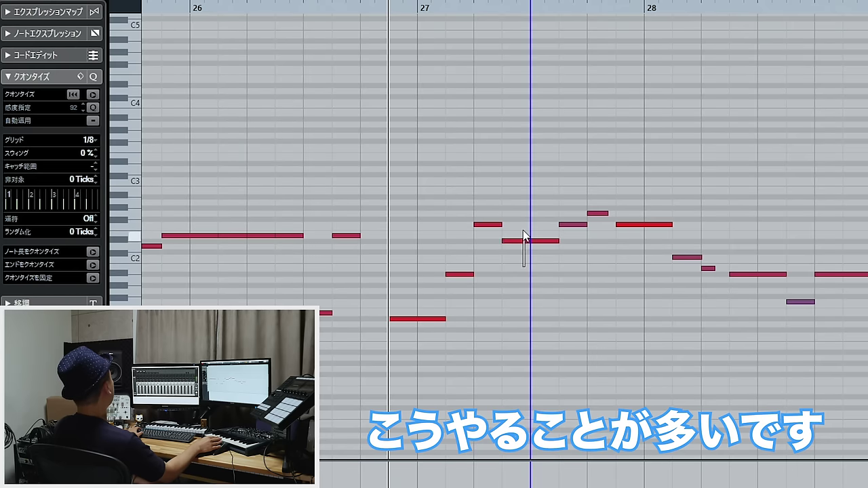
# Examine the A#1 note and the F2 note that meet at 27.2 for adding a slide.
pyautogui.moveTo(483, 7); pyautogui.dragTo(477, 127)
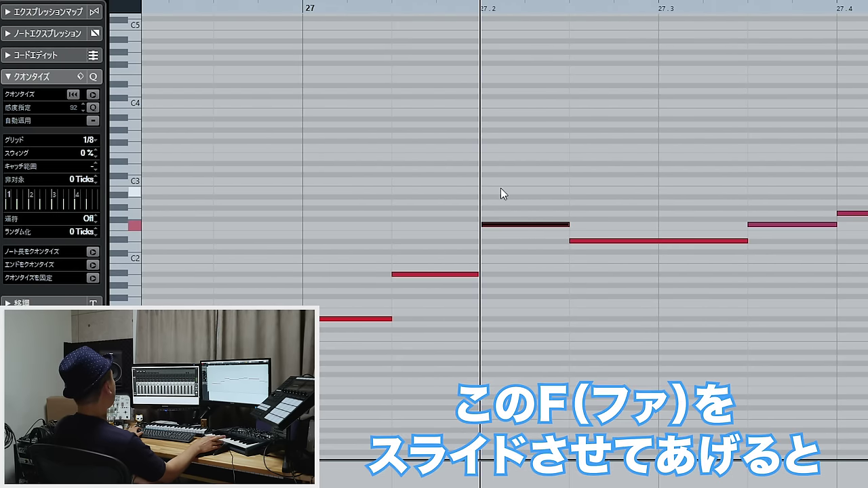
pyautogui.click(617, 269)
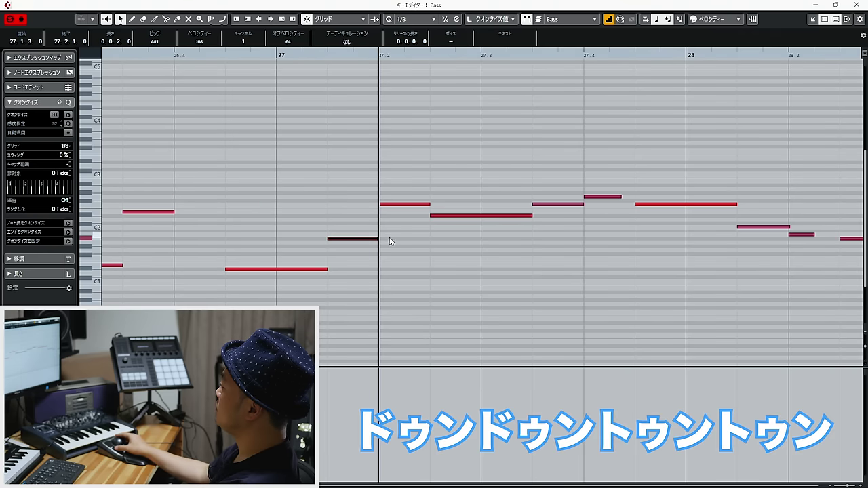
pyautogui.press('Right')
pyautogui.press('Right')
pyautogui.press('Left')
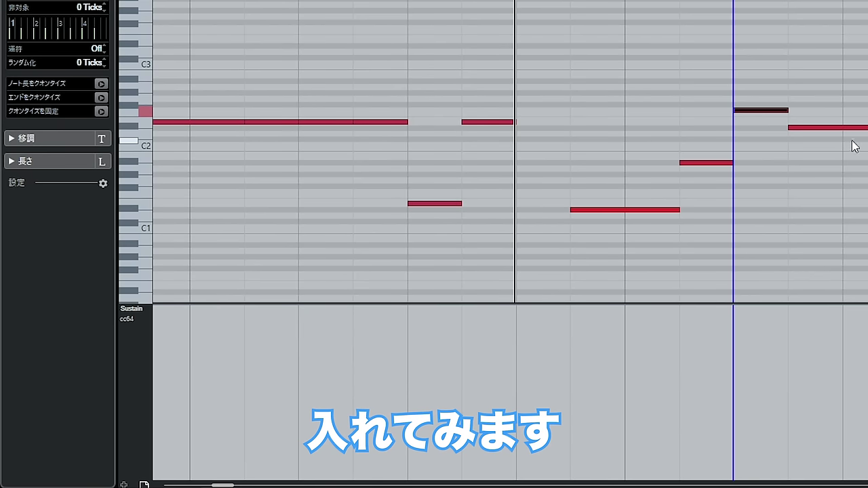
# Show pitch bend in the controller lane and draw a bend at 27.2.1 curving from about -2403 up to zero.
pyautogui.press('h')
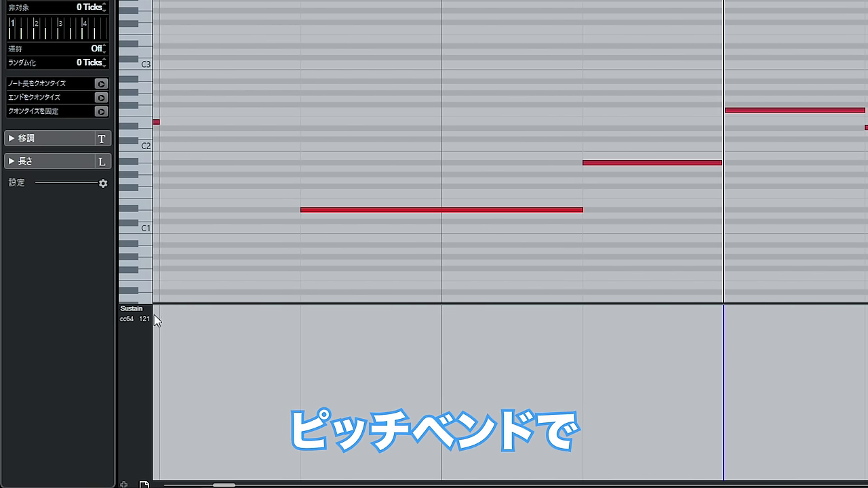
pyautogui.click(136, 311)
pyautogui.click(189, 47)
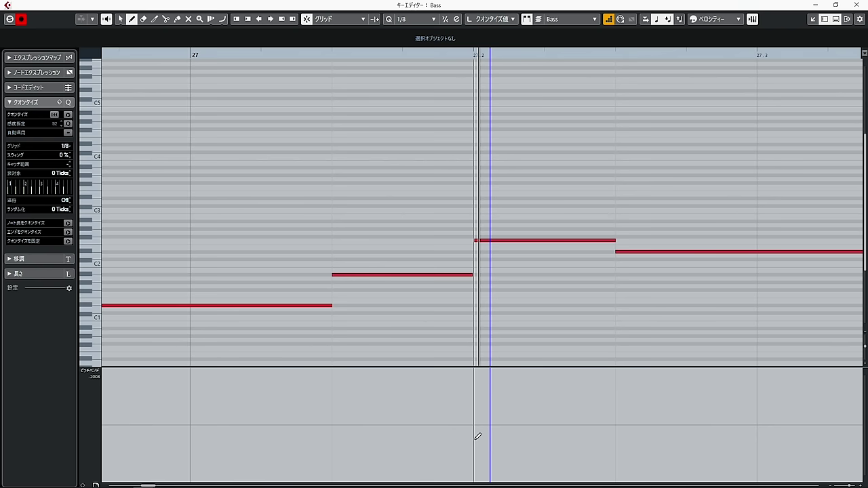
pyautogui.click(474, 434)
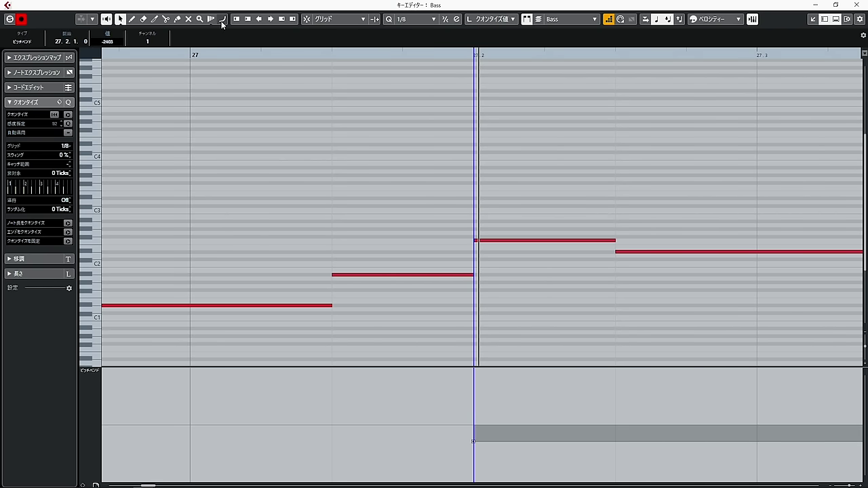
pyautogui.moveTo(473, 441)
pyautogui.mouseDown()
pyautogui.moveTo(522, 415)
pyautogui.moveTo(516, 419)
pyautogui.mouseUp()
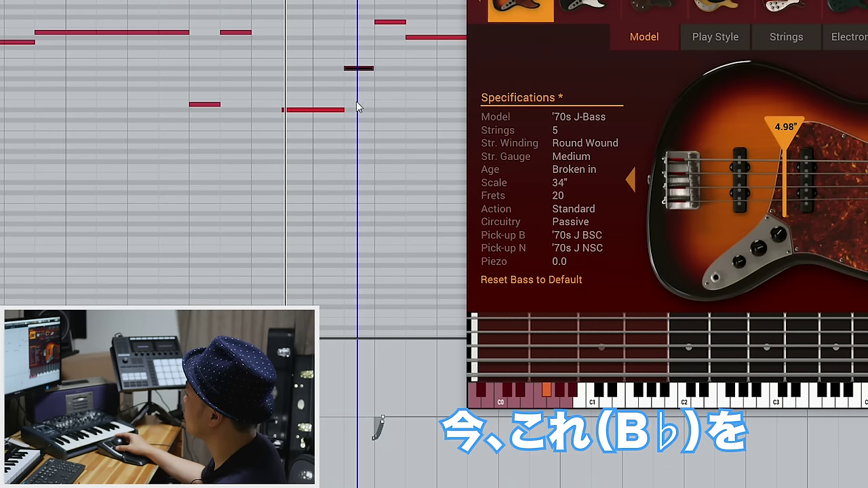
# Audition the low E♭ and A#1 notes while checking on the MODO BASS fretboard which string plays A#1.
pyautogui.click(316, 109)
pyautogui.click(362, 68)
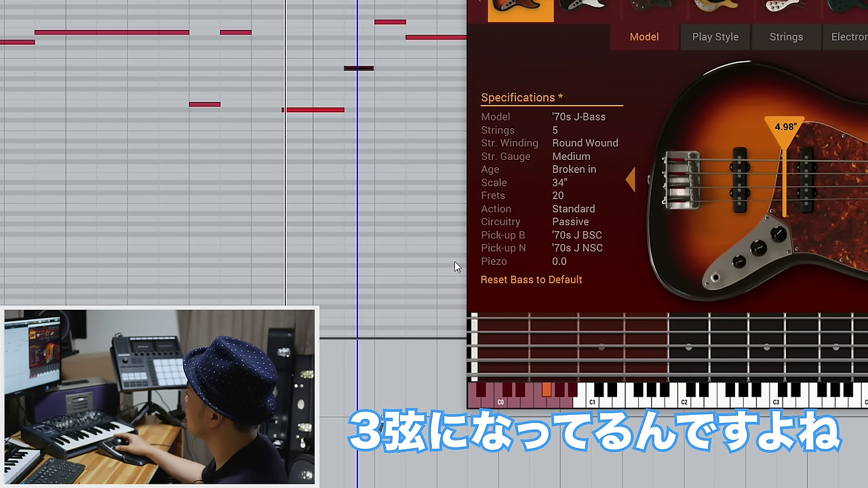
pyautogui.moveTo(370, 112); pyautogui.dragTo(353, 54)
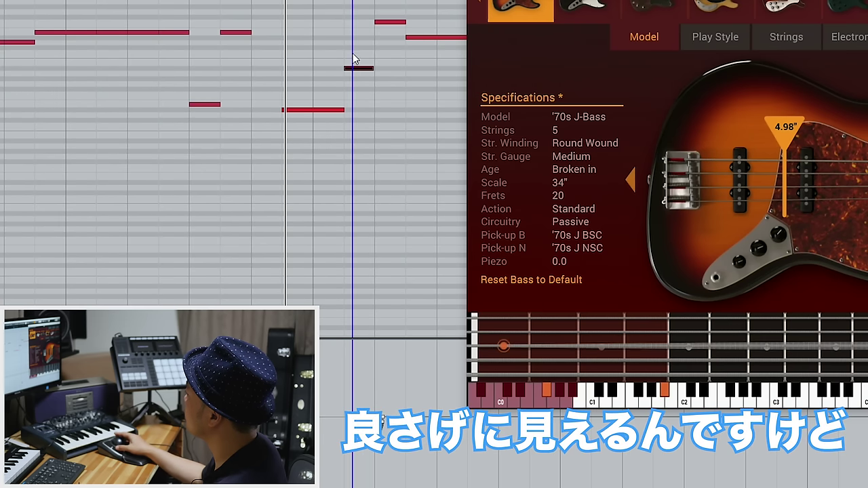
pyautogui.moveTo(404, 0); pyautogui.dragTo(403, 1)
pyautogui.moveTo(822, 0); pyautogui.dragTo(599, 0)
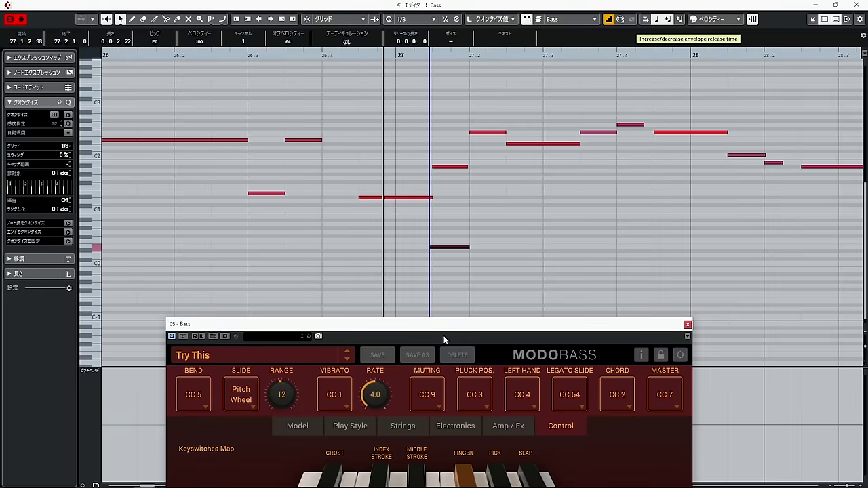
# Compare the E0 note beneath A#1 with the FORCE E STRING keyswitch in MODO BASS.
pyautogui.moveTo(444, 339); pyautogui.dragTo(99, 96)
pyautogui.moveTo(459, 285); pyautogui.dragTo(493, 232)
pyautogui.moveTo(468, 226); pyautogui.dragTo(458, 243)
pyautogui.click(440, 247)
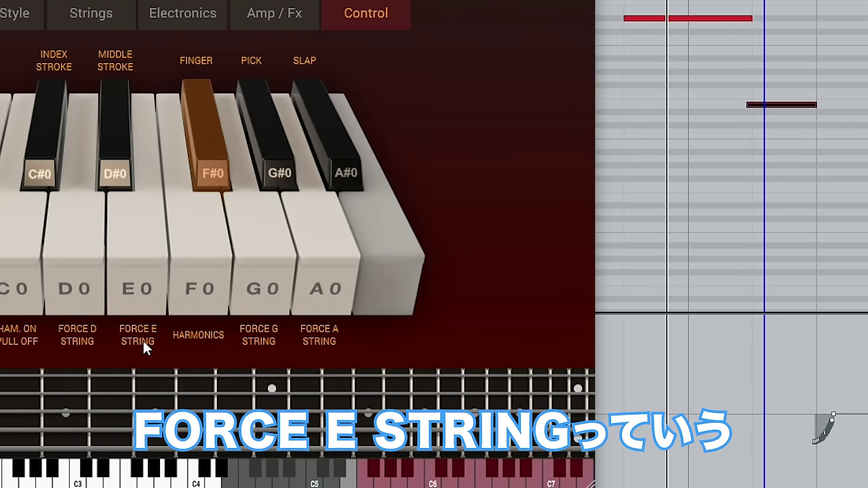
# Audition A#1 with its E0 keyswitch note and play back the passage into bar 27.
pyautogui.moveTo(444, 189); pyautogui.dragTo(443, 152)
pyautogui.moveTo(451, 190); pyautogui.dragTo(441, 133)
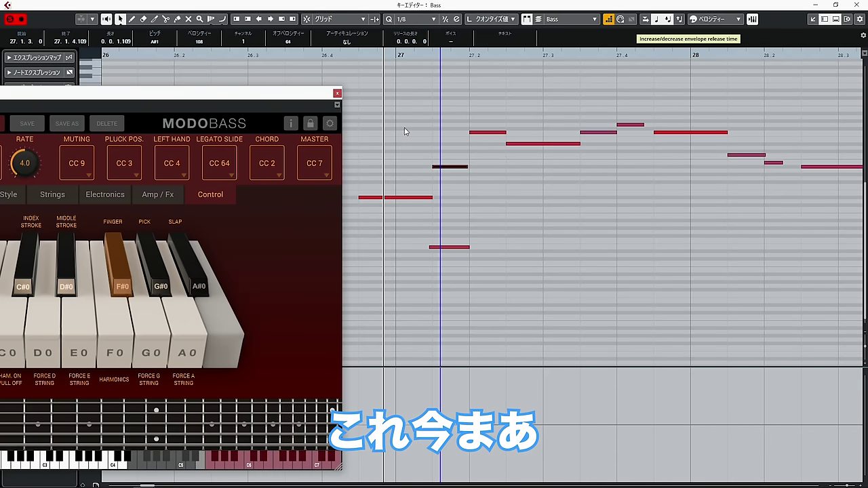
pyautogui.moveTo(441, 136); pyautogui.dragTo(441, 136)
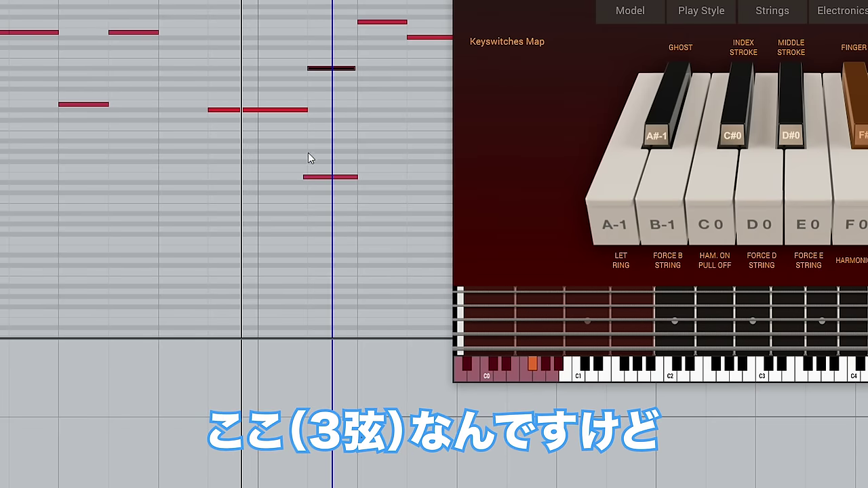
pyautogui.click(306, 177)
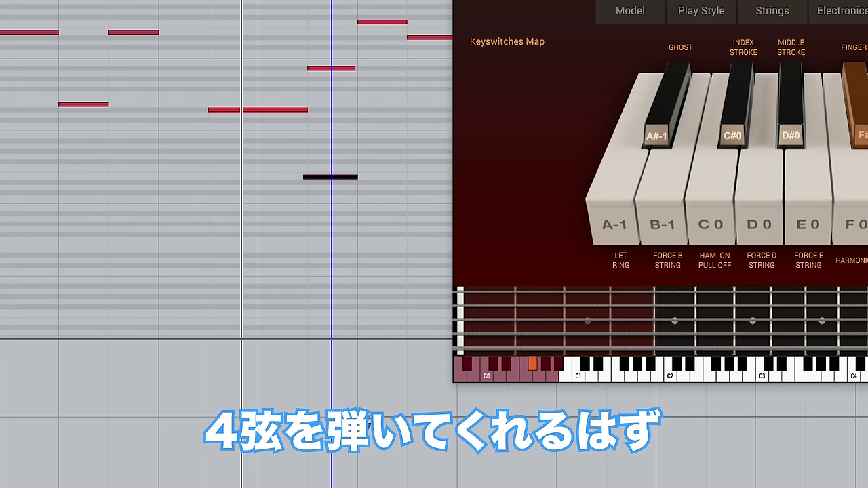
pyautogui.click(181, 0)
pyautogui.press('space')
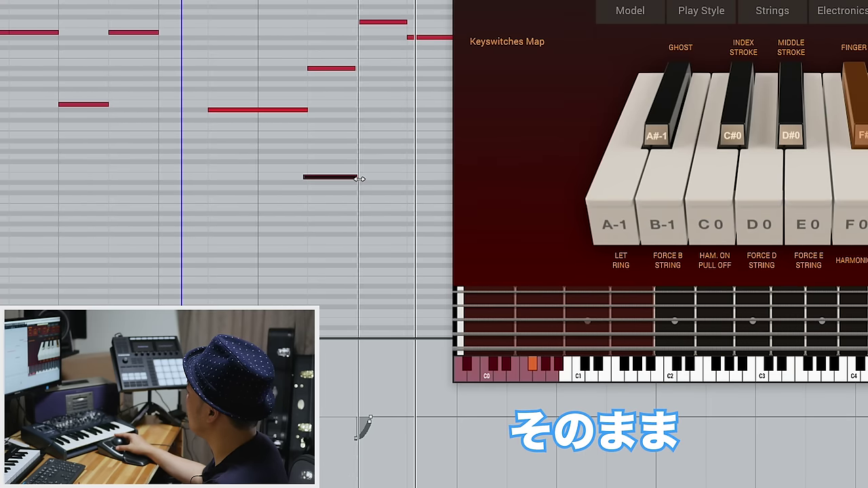
# Stretch the keyswitch notes under bar 27, extending the FORCE A STRING note A0 into bar 28.
pyautogui.moveTo(359, 179); pyautogui.dragTo(432, 179)
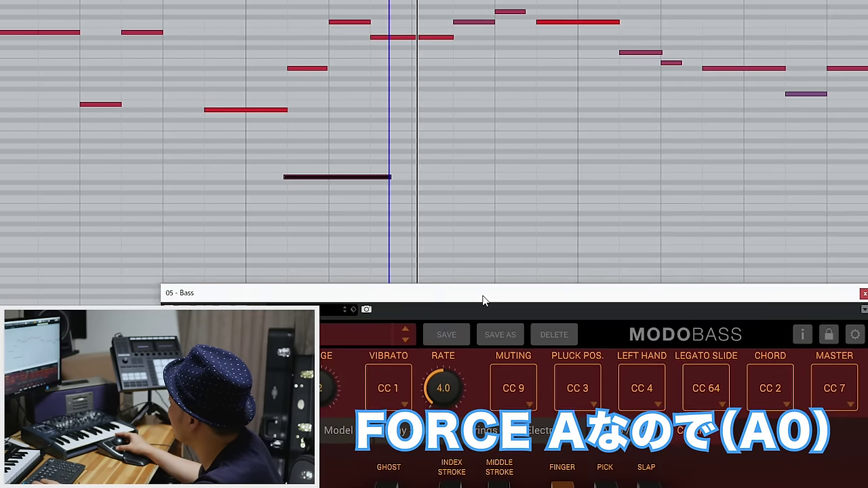
pyautogui.moveTo(483, 300); pyautogui.dragTo(480, 295)
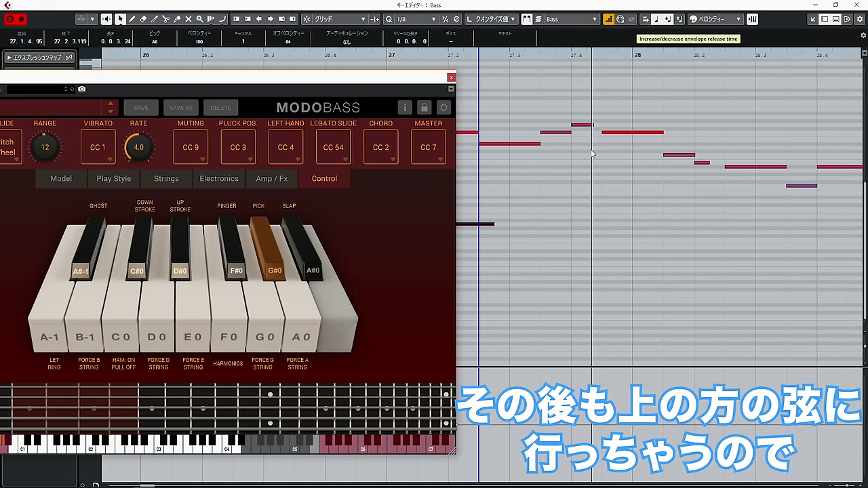
pyautogui.moveTo(396, 80); pyautogui.dragTo(309, 76)
pyautogui.moveTo(484, 224); pyautogui.dragTo(665, 218)
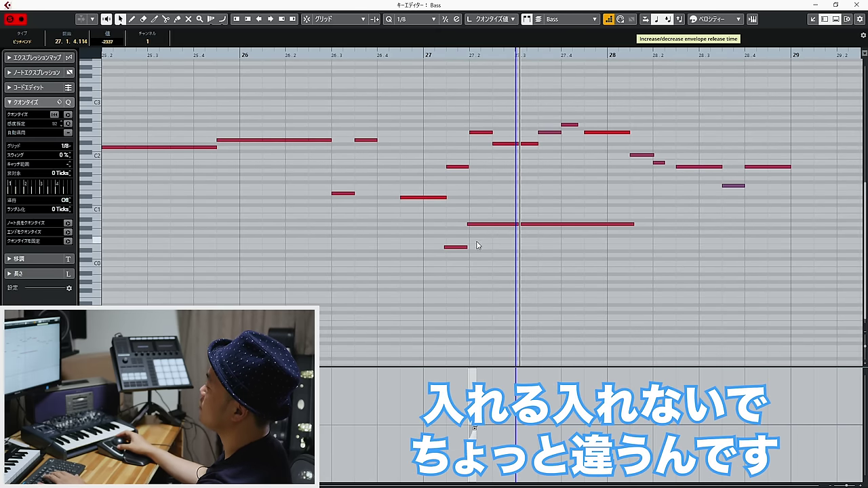
# Play back the slide passage from the end of bar 26 for comparison and close the MODO BASS window.
pyautogui.press('Delete')
pyautogui.click(399, 56)
pyautogui.press('space')
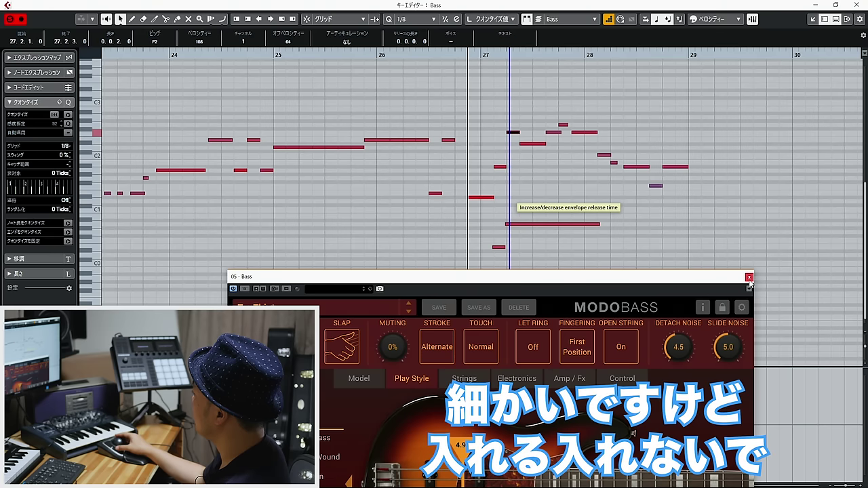
pyautogui.click(749, 277)
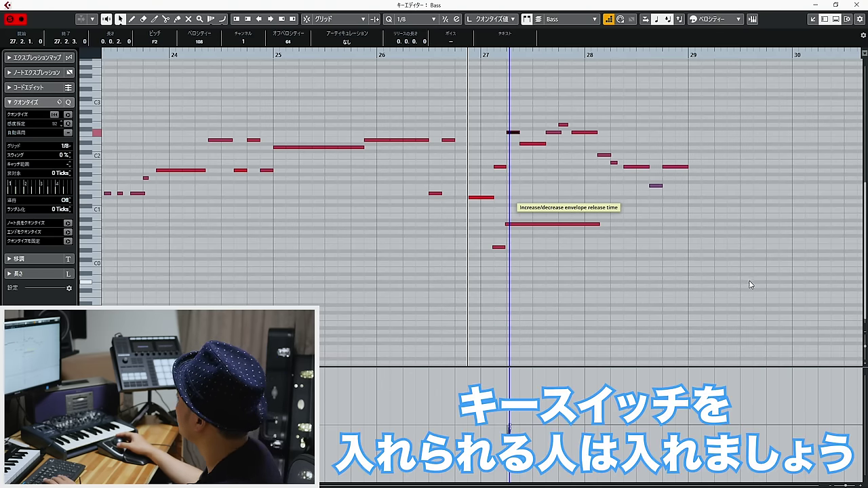
# Play the arrangement from bar 24 in the project window and examine the piano part's notes around bar 26.
pyautogui.press('Escape')
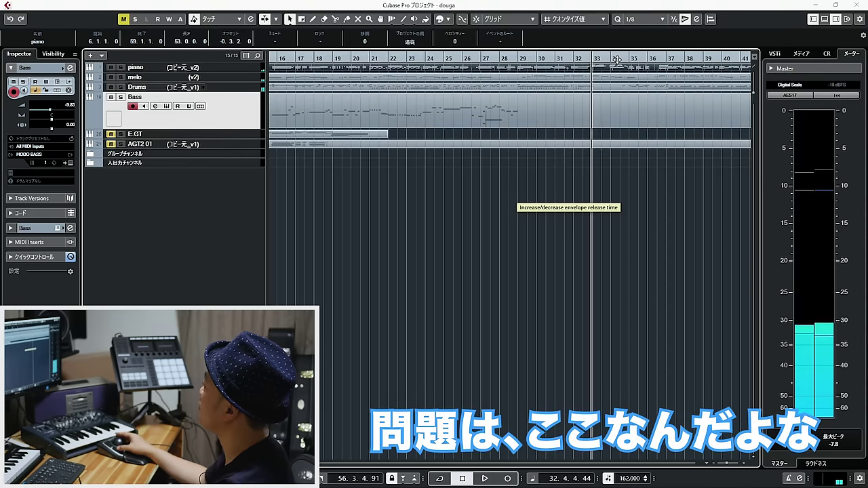
pyautogui.click(424, 58)
pyautogui.press('space')
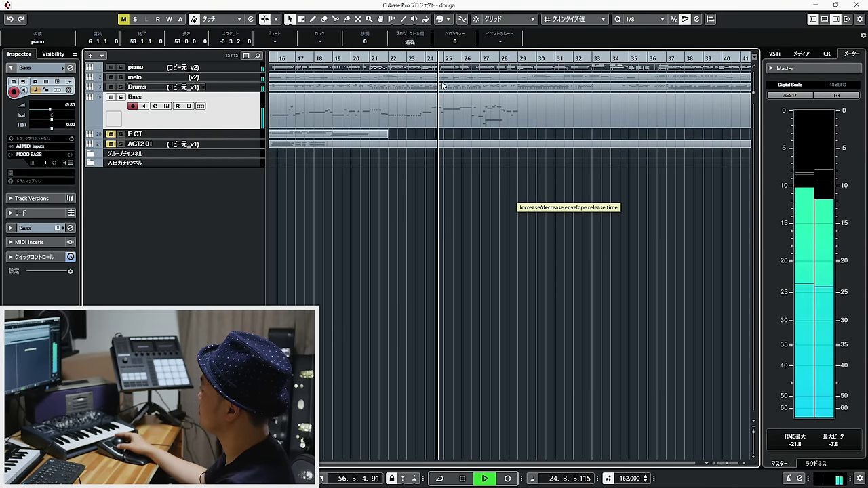
pyautogui.doubleClick(527, 69)
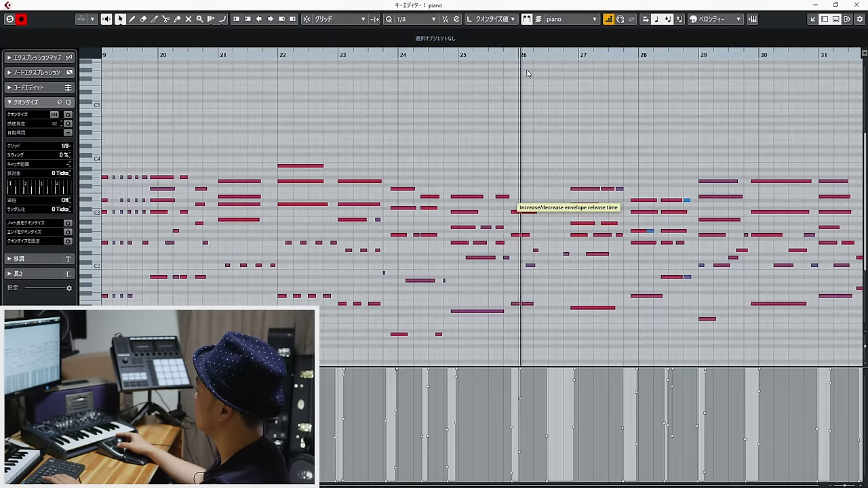
pyautogui.press('Escape')
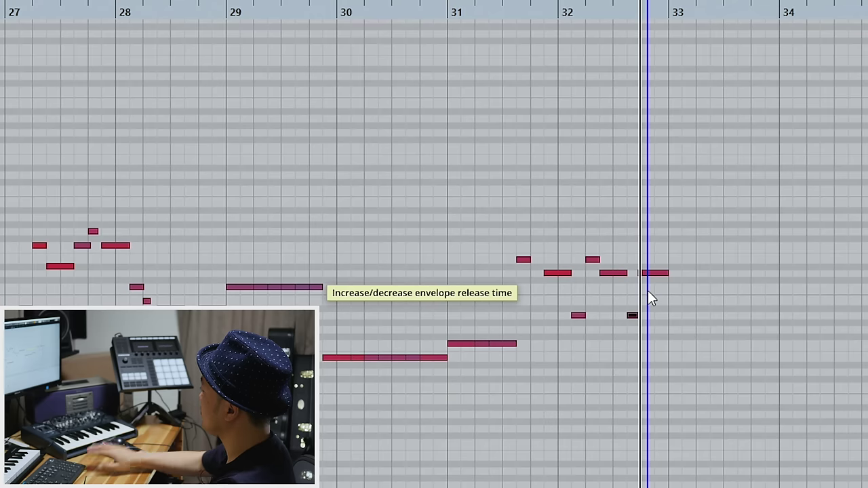
# Raise the last two bass notes at the end of bar 32 by one octave each.
pyautogui.hotkey('shift', 'Up')
pyautogui.click(656, 273)
pyautogui.hotkey('shift', 'Up')
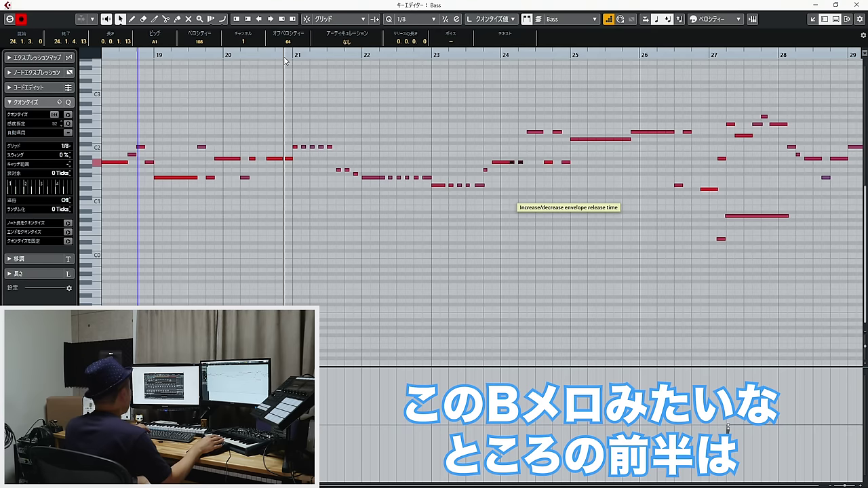
# Play back the bass line from about bar 21 and set the repeated D2 notes in bar 25 to a length of 0.0.0.110.
pyautogui.moveTo(285, 60); pyautogui.dragTo(284, 56)
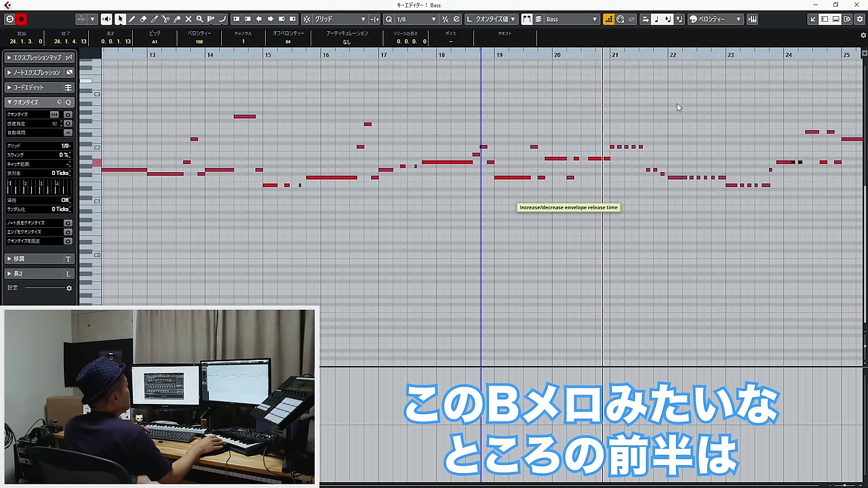
pyautogui.moveTo(767, 238); pyautogui.dragTo(862, 233)
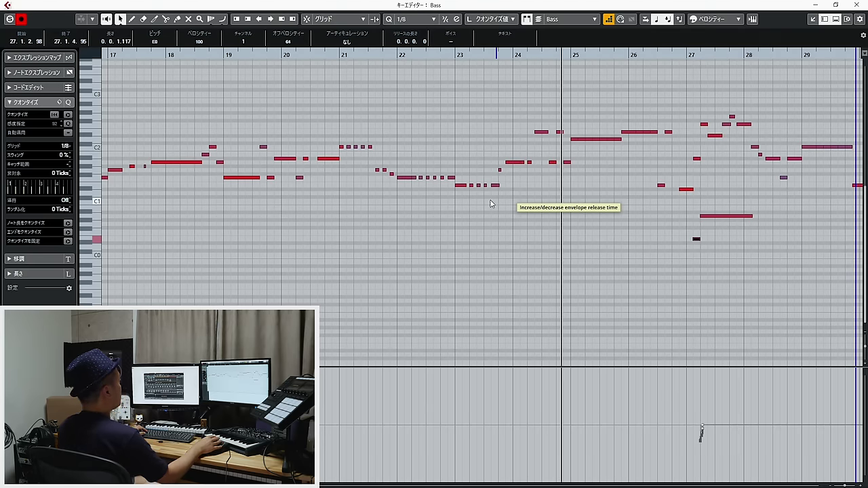
pyautogui.click(606, 140)
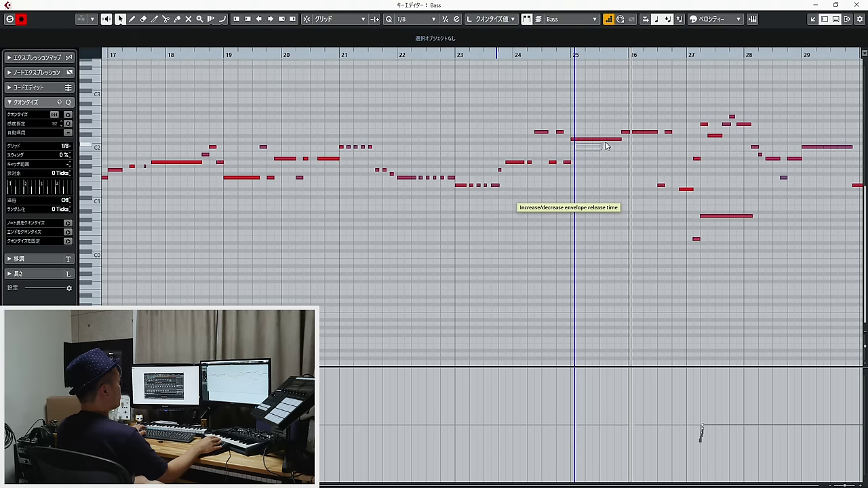
pyautogui.moveTo(129, 42); pyautogui.dragTo(129, 84)
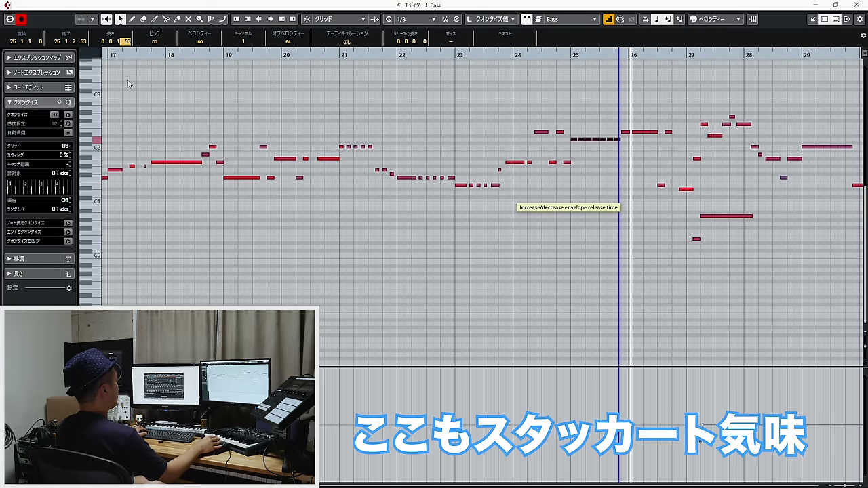
pyautogui.click(523, 53)
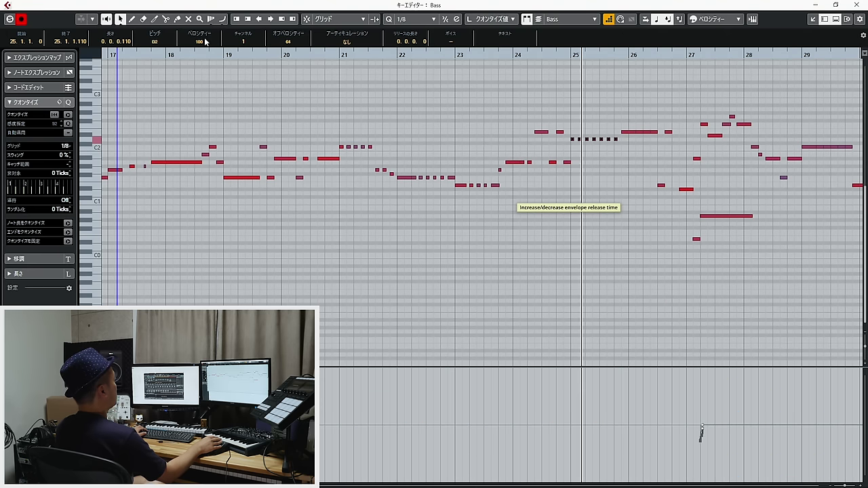
# Play back the lead-in to bar 25, set the repeated D2 notes' length to 0.0.1.15 and listen again.
pyautogui.moveTo(573, 54); pyautogui.dragTo(540, 79)
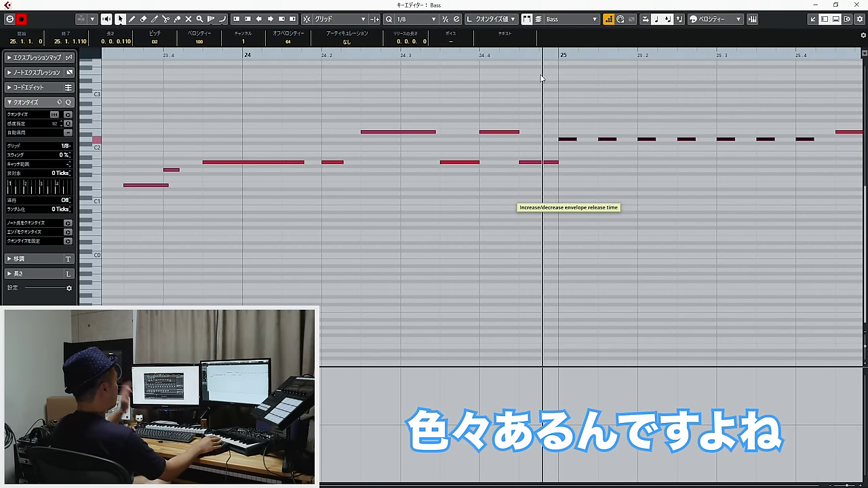
pyautogui.press('g')
pyautogui.press('g')
pyautogui.press('g')
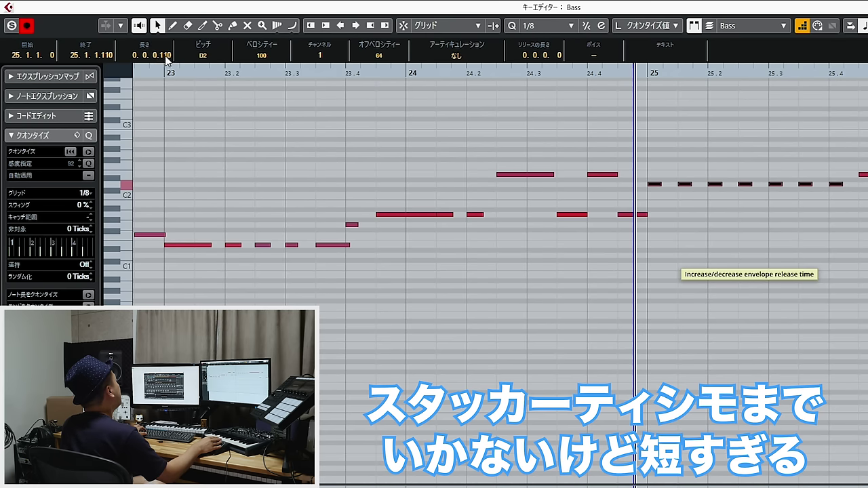
pyautogui.scroll(2, 168, 57)
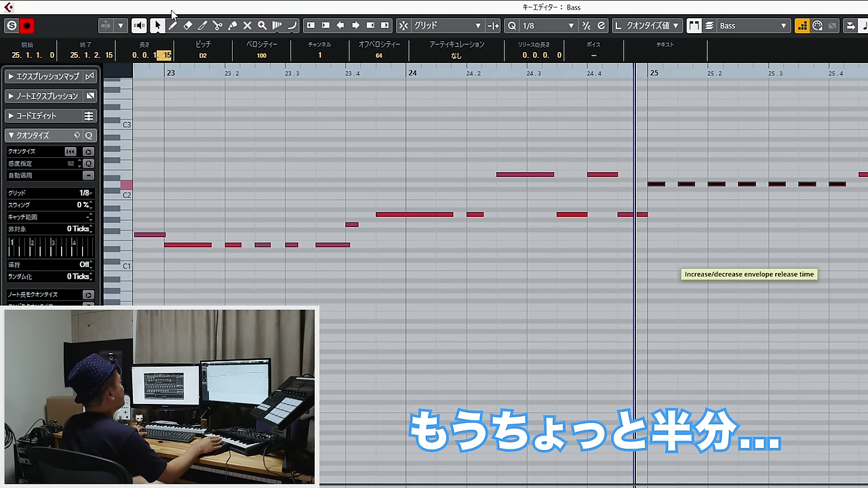
pyautogui.press('space')
pyautogui.click(395, 73)
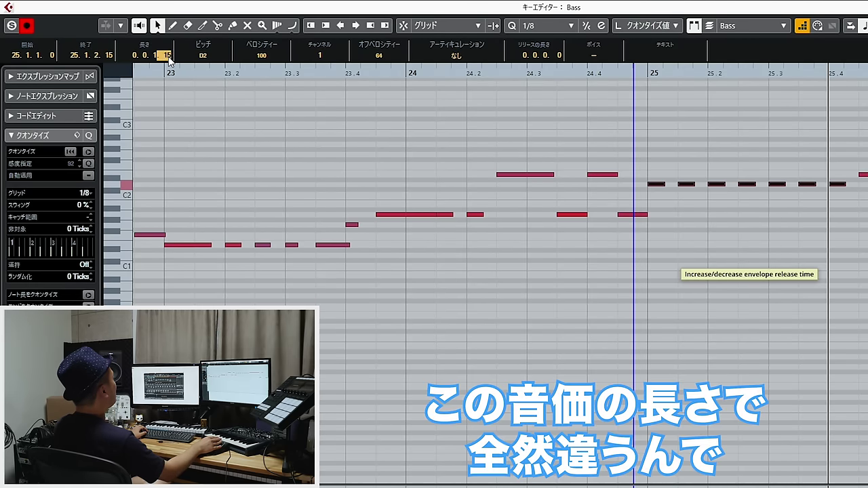
# Try a shorter length of 0.0.0.96 on the repeated D2 notes in bar 25 and play back the passage.
pyautogui.press('space')
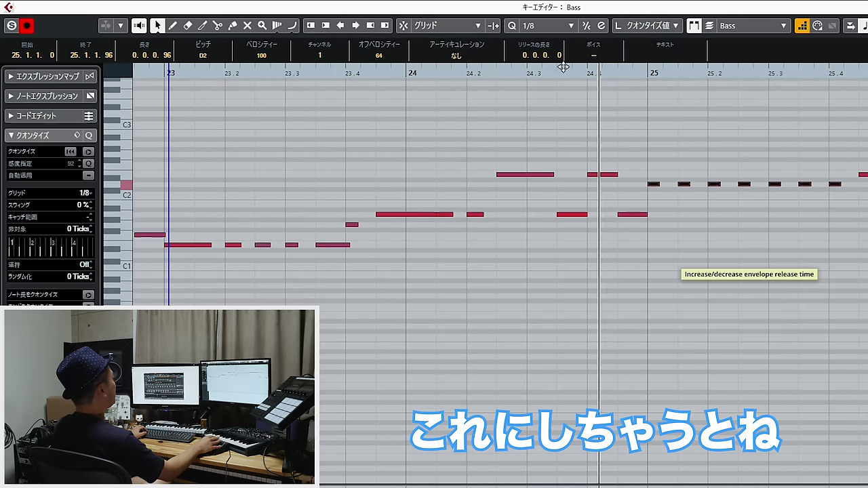
pyautogui.click(512, 72)
pyautogui.press('space')
# Set the length of the repeated D2 notes in bar 25 to 0.0.1.23 and play back from bar 24.
pyautogui.moveTo(164, 57); pyautogui.dragTo(166, 68)
pyautogui.moveTo(449, 77); pyautogui.dragTo(392, 76)
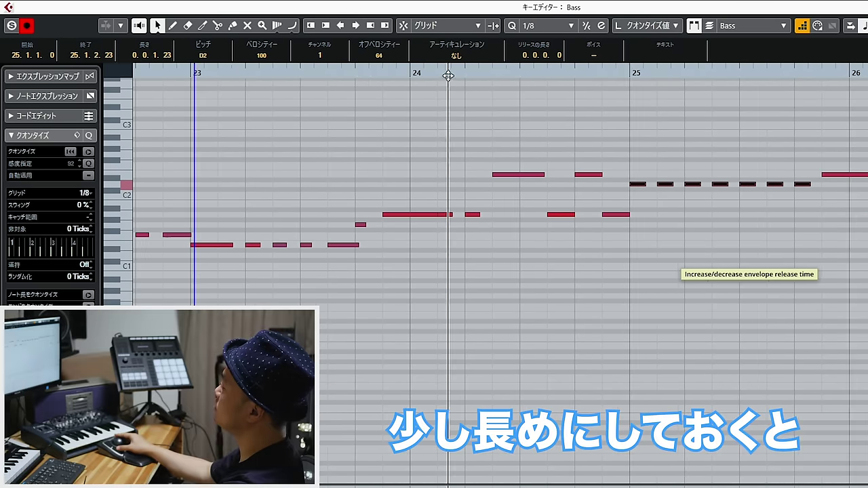
pyautogui.press('space')
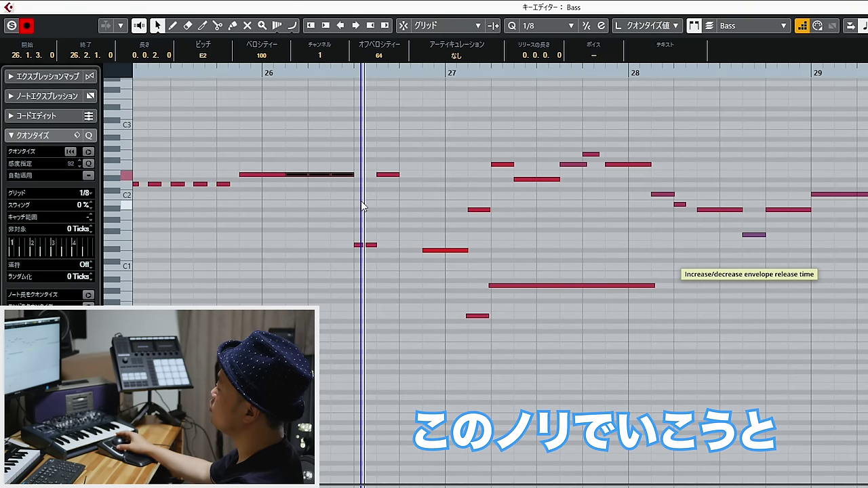
# Shorten the three repeated E2 notes starting at 26.1.3 and play back the passage from bar 28.
pyautogui.moveTo(164, 55); pyautogui.dragTo(170, 88)
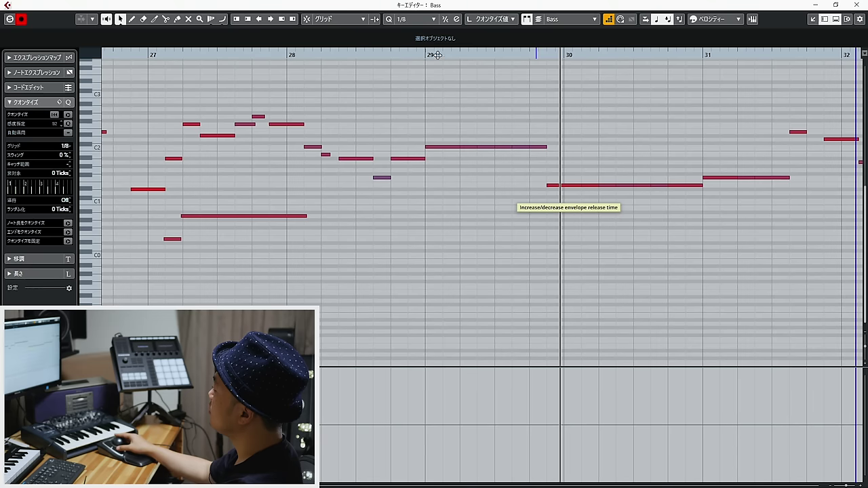
pyautogui.moveTo(403, 55); pyautogui.dragTo(341, 89)
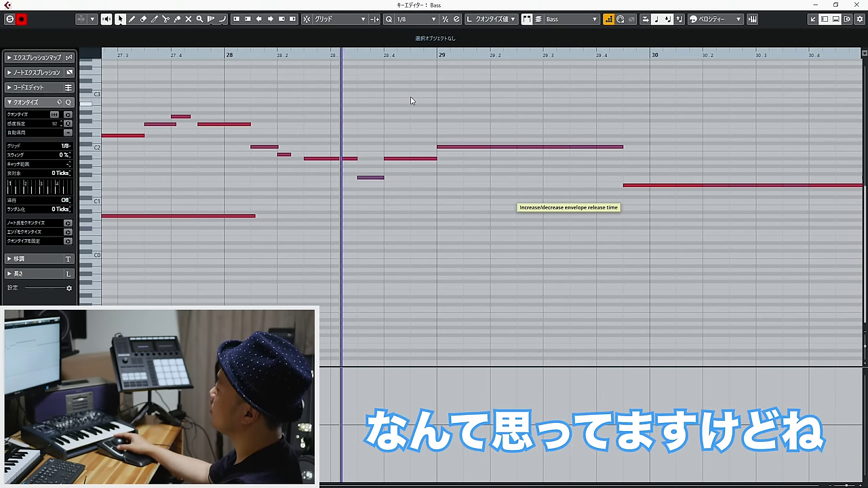
pyautogui.press('space')
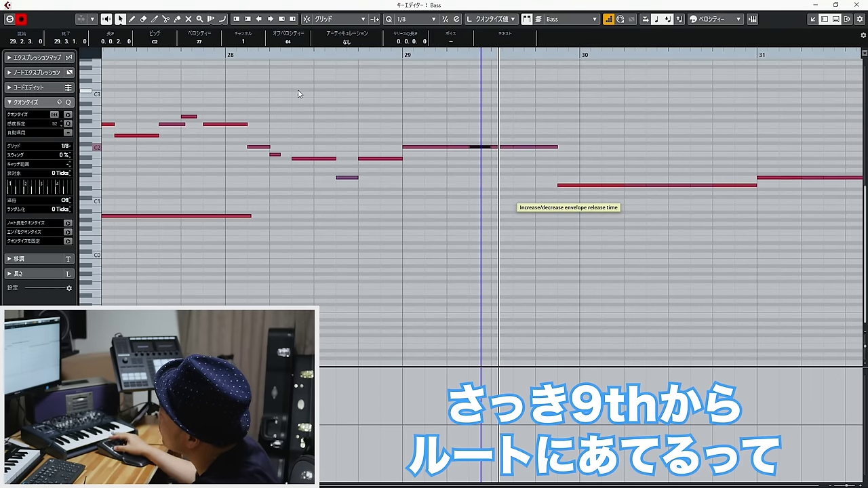
# Raise the C2 note at 29.3.1 to D2 and play back the passage from just before bar 29.
pyautogui.moveTo(286, 87); pyautogui.dragTo(122, 105)
pyautogui.click(322, 125)
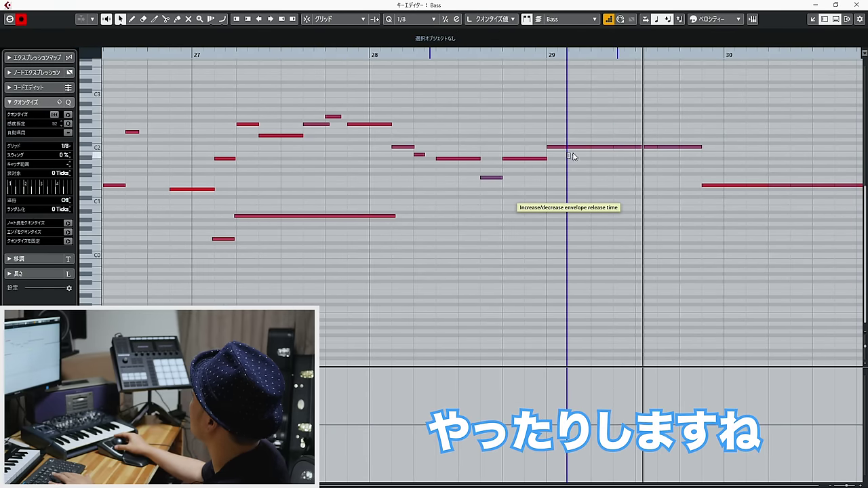
pyautogui.click(628, 145)
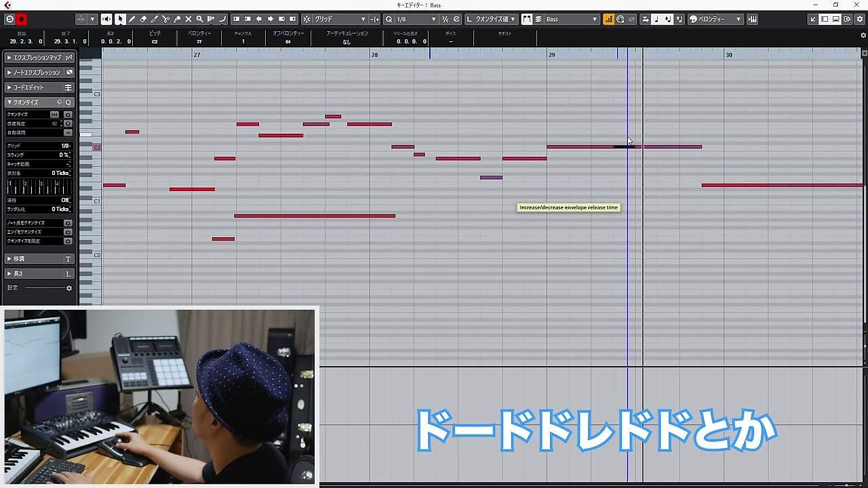
pyautogui.moveTo(641, 162); pyautogui.dragTo(650, 141)
pyautogui.press('Up')
pyautogui.press('Up')
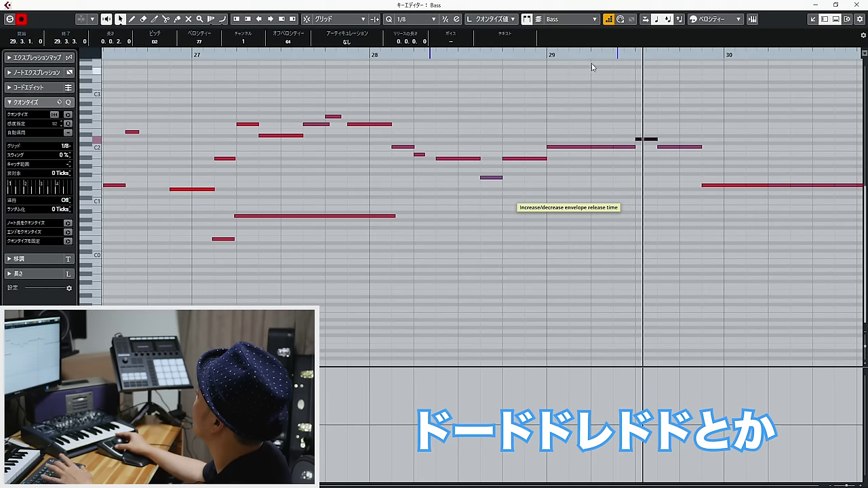
pyautogui.click(521, 54)
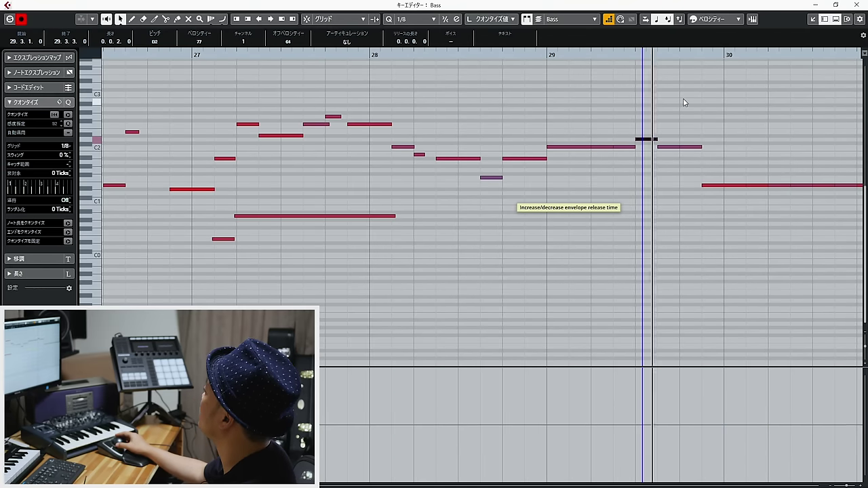
# Try raising the notes at 29.2.3 to D2 and at 29.3.1 to E2, and play back bar 29.
pyautogui.moveTo(626, 162)
pyautogui.mouseDown()
pyautogui.moveTo(629, 144)
pyautogui.moveTo(649, 135)
pyautogui.mouseUp()
pyautogui.press('Up')
pyautogui.press('Up')
pyautogui.press('Up')
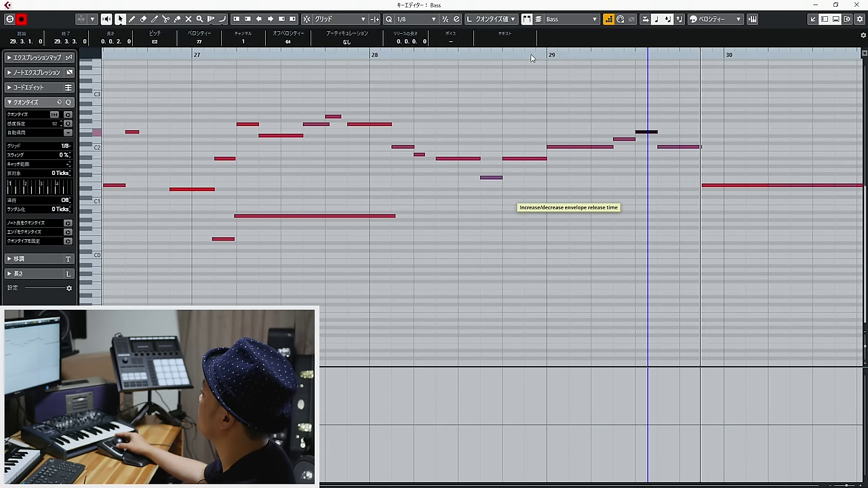
pyautogui.click(669, 77)
pyautogui.moveTo(670, 76); pyautogui.dragTo(523, 74)
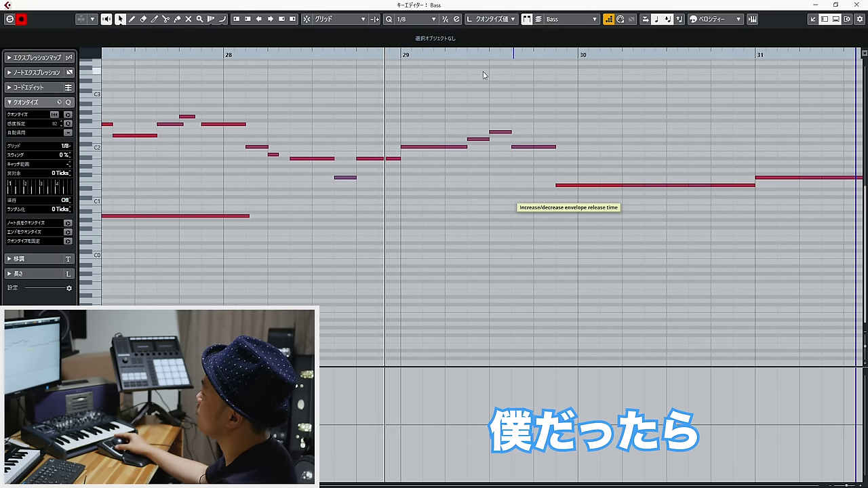
# Return the note at 29.2.3 to C2 and the note at 29.3.1 to D2, and play back from bar 29.
pyautogui.click(404, 55)
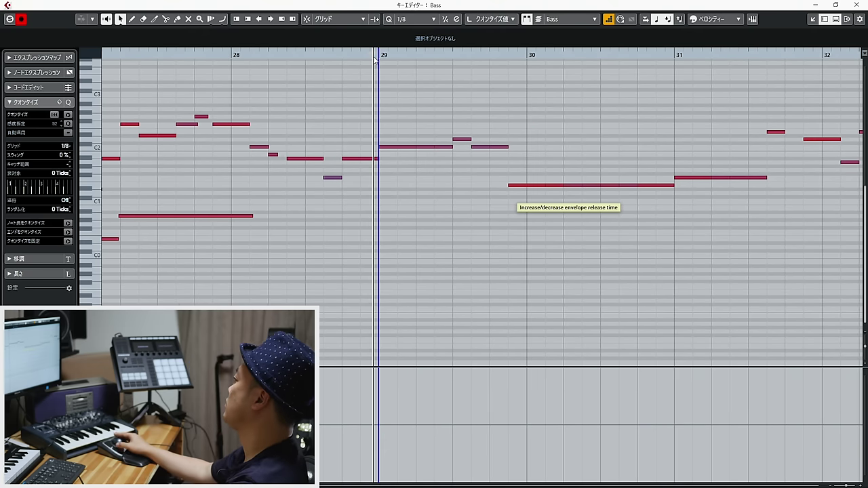
pyautogui.press('space')
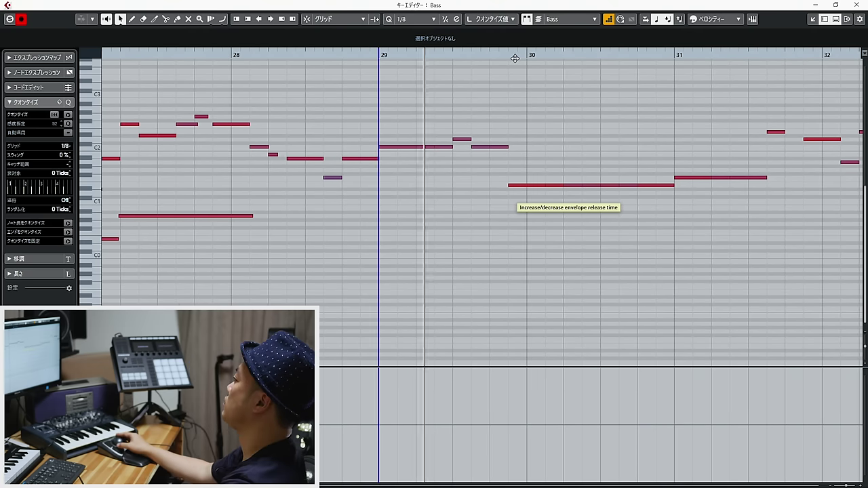
pyautogui.press('space')
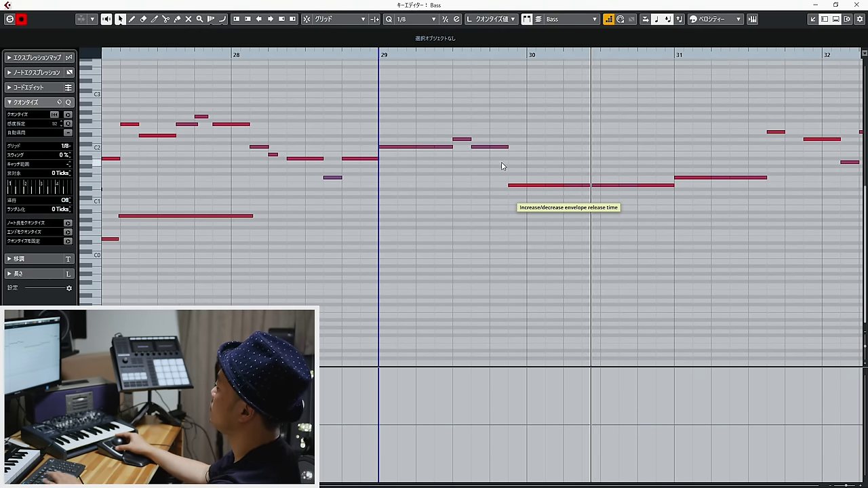
# Lower the C2 notes at 29.4.1 and 29.2.3 to G1 and play back from just before bar 29.
pyautogui.keyDown('alt'); pyautogui.click(504, 147); pyautogui.keyUp('alt')
pyautogui.press('Down')
pyautogui.press('Down')
pyautogui.press('Down')
pyautogui.press('Down')
pyautogui.press('Down')
pyautogui.click(388, 54)
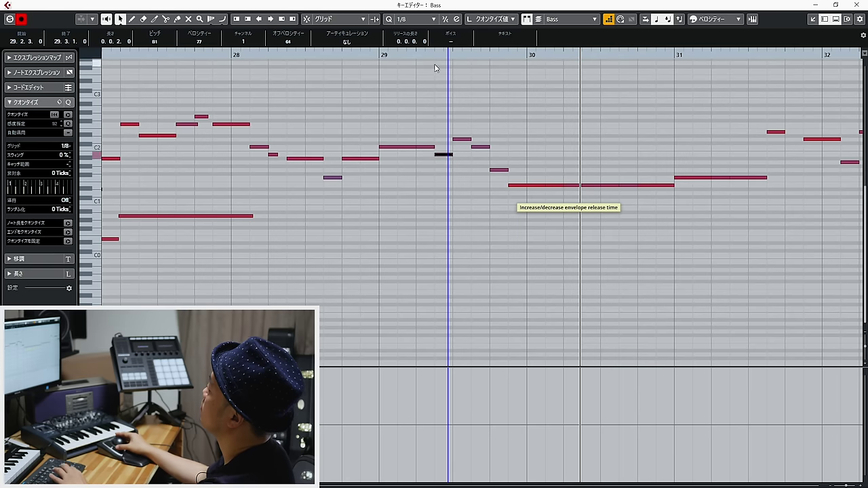
pyautogui.click(372, 57)
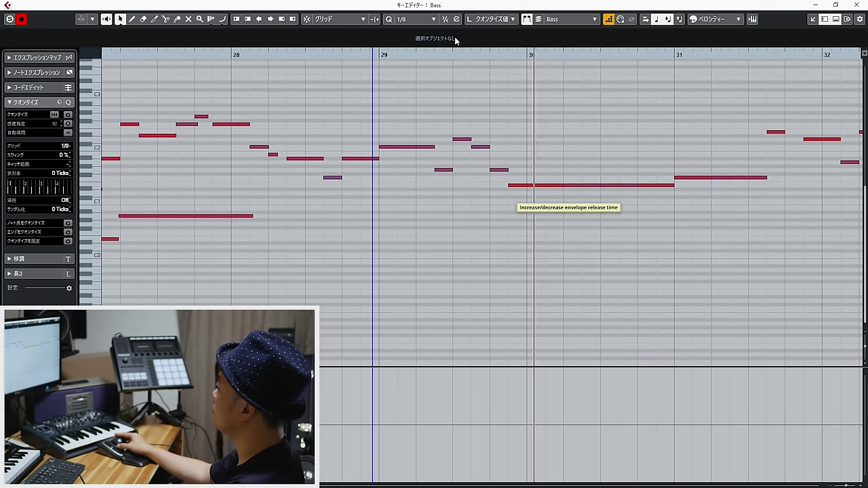
# Raise the F1 note at 31.3.1 to A1, play back into bar 33 and return to the project window.
pyautogui.scroll(-2, 729, 166)
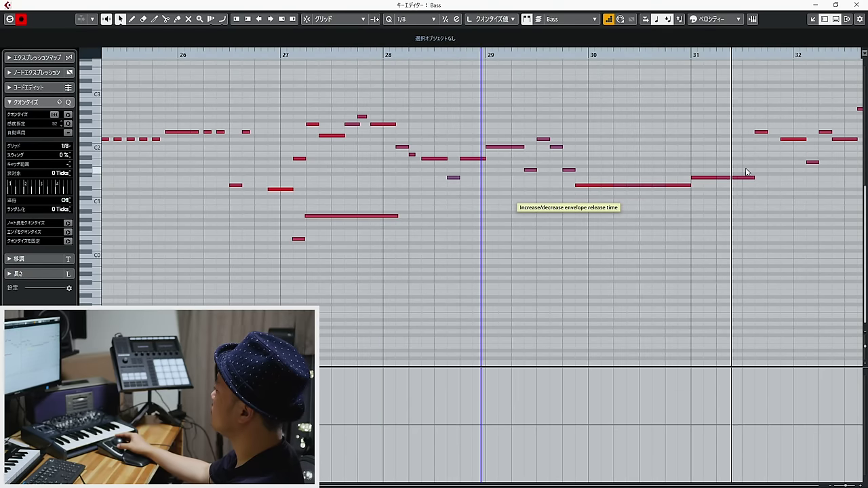
pyautogui.moveTo(769, 190); pyautogui.dragTo(702, 167)
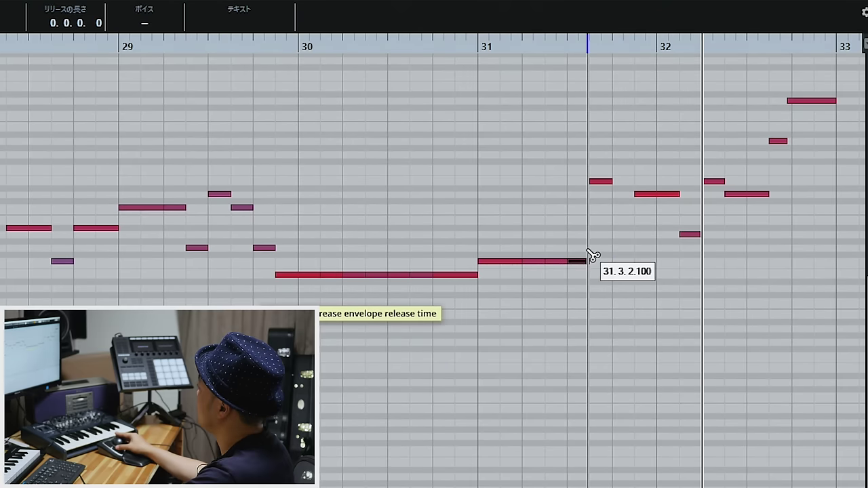
pyautogui.press('Up')
pyautogui.press('Up')
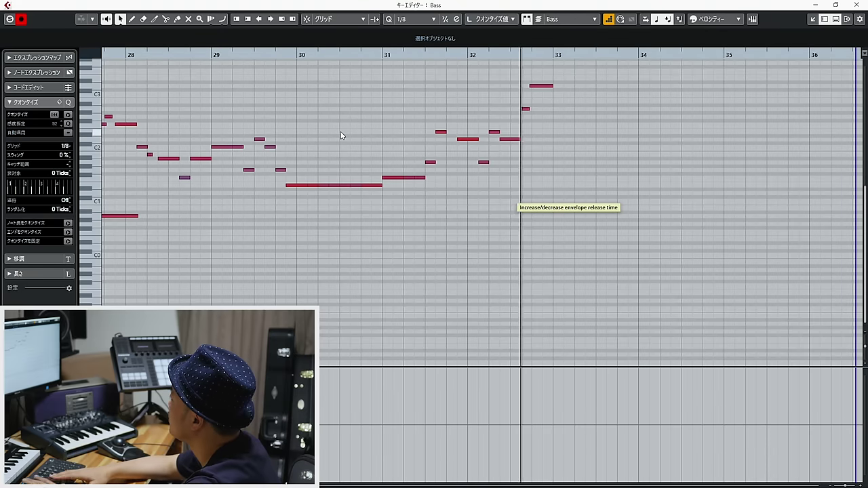
pyautogui.press('space')
pyautogui.press('Return')
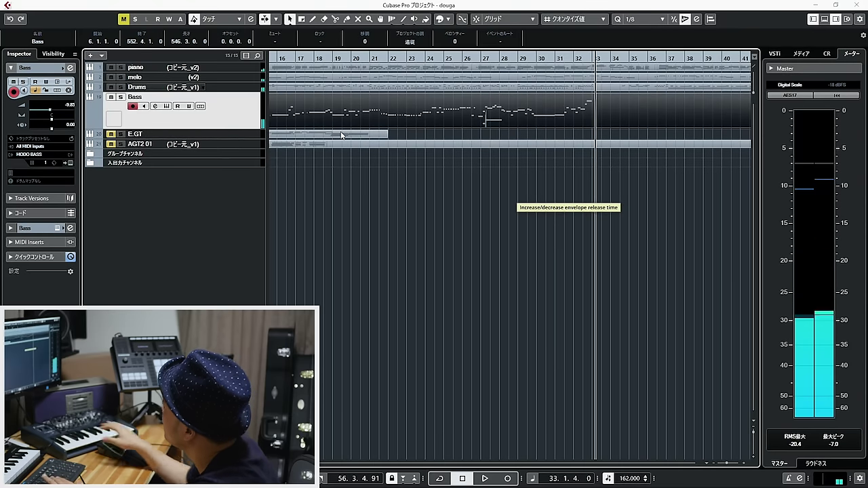
# Move the playback position to just before bar 31 and open the piano part in the key editor.
pyautogui.moveTo(710, 248); pyautogui.dragTo(792, 242)
pyautogui.click(366, 57)
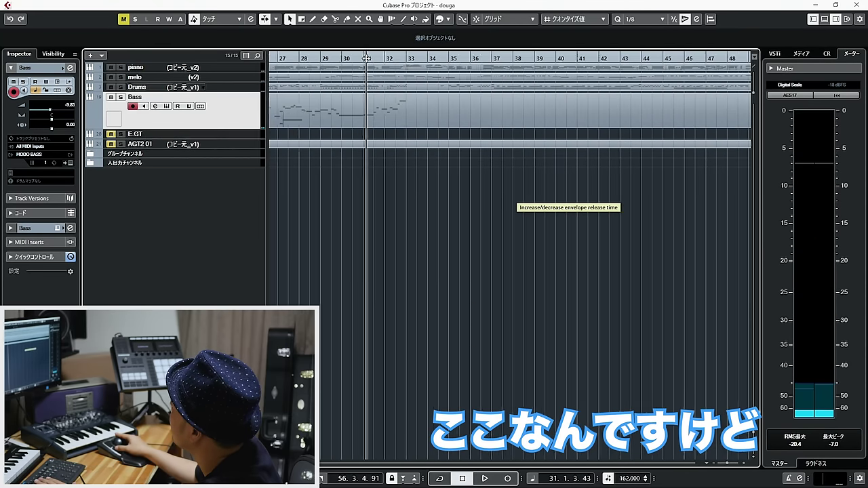
pyautogui.moveTo(366, 57); pyautogui.dragTo(360, 76)
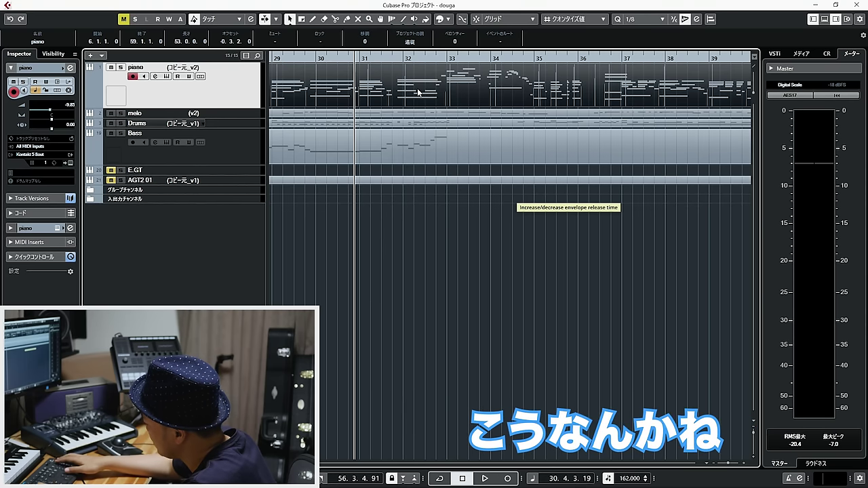
pyautogui.doubleClick(419, 92)
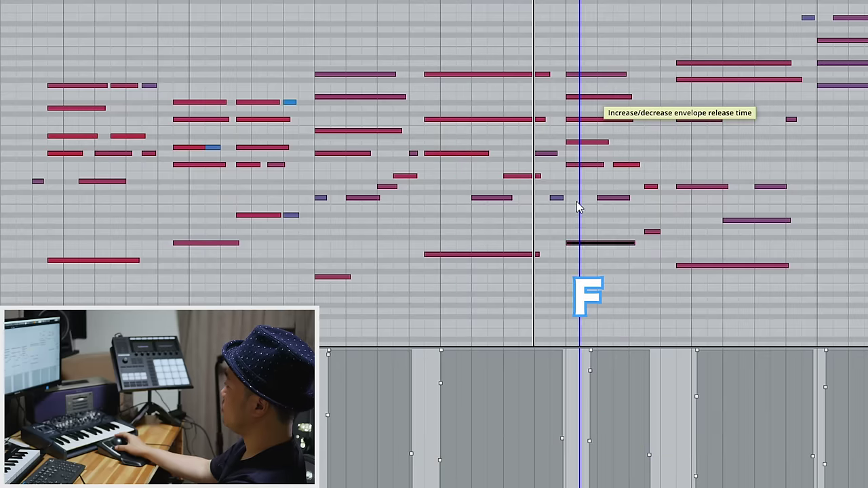
# Examine and audition the notes of the piano's bar 32 chord, and return to the project window.
pyautogui.hscroll(3, 579, 156)
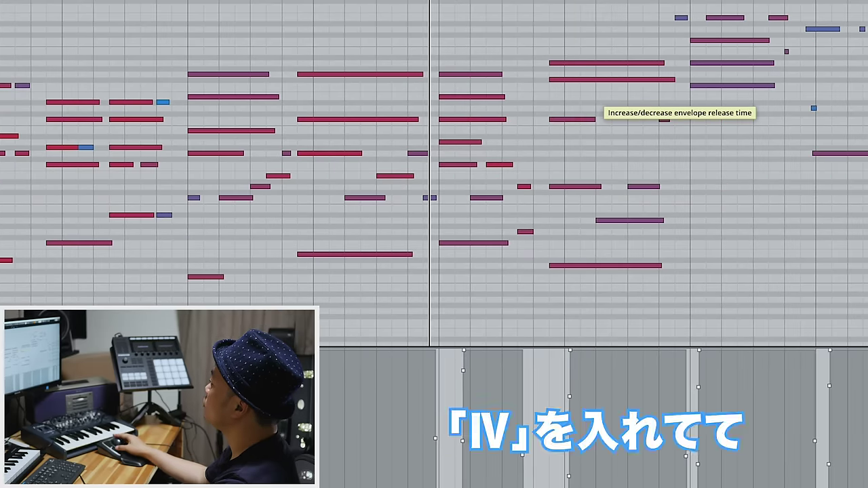
pyautogui.moveTo(577, 14); pyautogui.dragTo(589, 91)
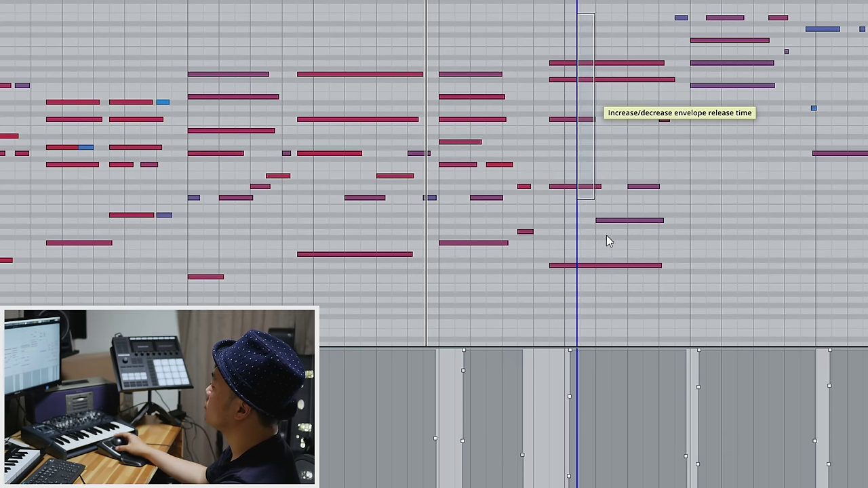
pyautogui.moveTo(639, 292); pyautogui.dragTo(558, 47)
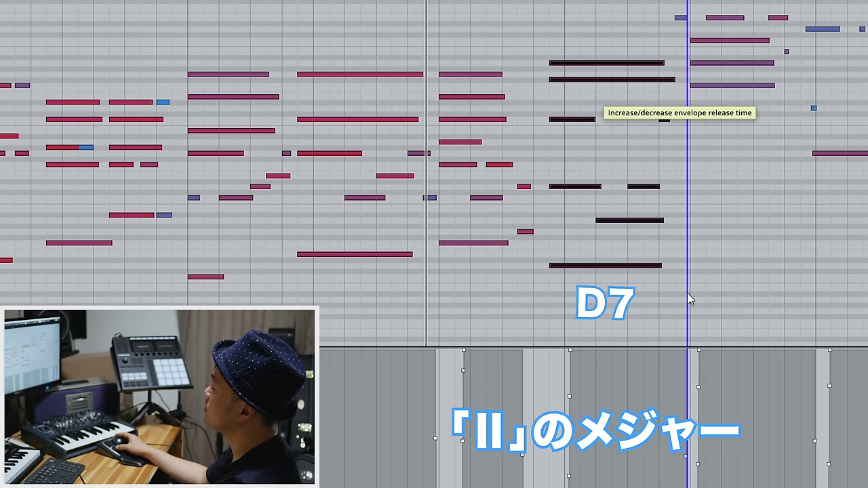
pyautogui.moveTo(688, 294); pyautogui.dragTo(566, 67)
pyautogui.click(579, 120)
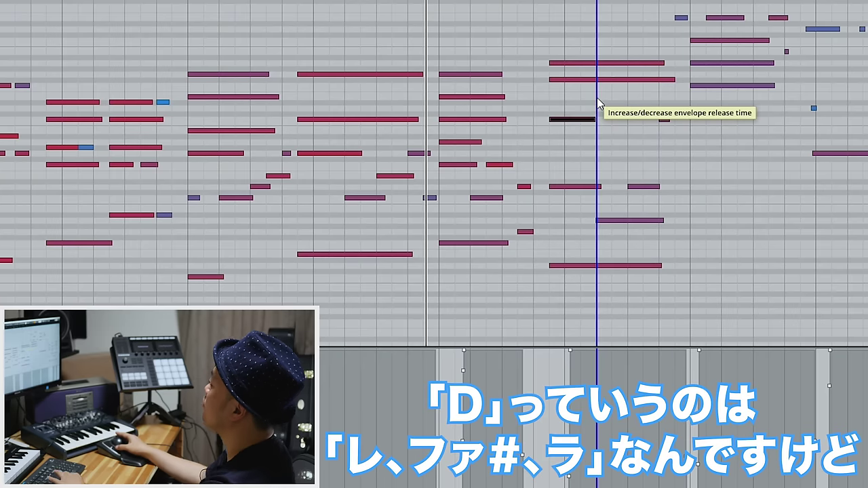
pyautogui.click(572, 92)
pyautogui.click(573, 109)
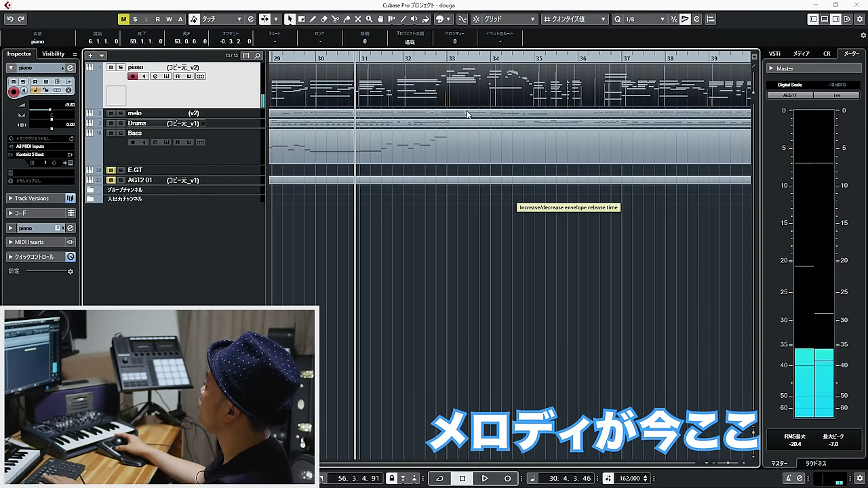
# Open the melo part and check which melody note sounds over the bar 32 chord.
pyautogui.doubleClick(467, 115)
pyautogui.press('Right')
pyautogui.press('Right')
pyautogui.press('Right')
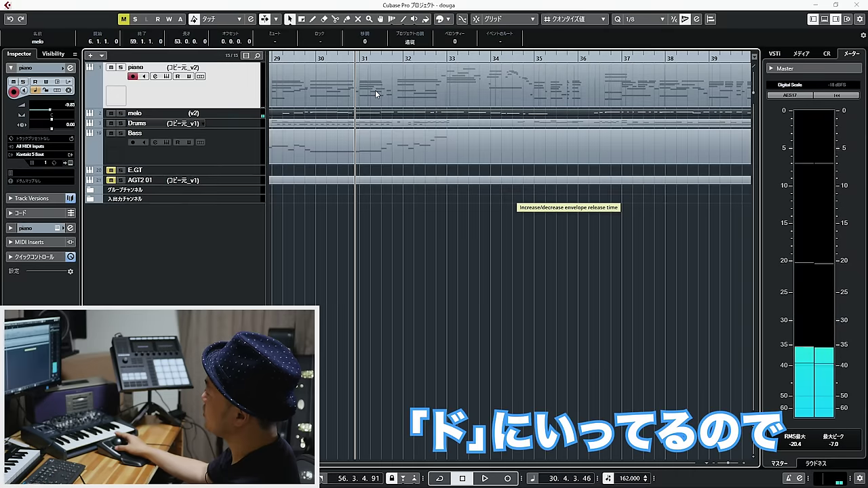
# In the piano part, try the C3 note of the bar 32 chord at D3, restore it to C3 and select the whole chord.
pyautogui.doubleClick(375, 93)
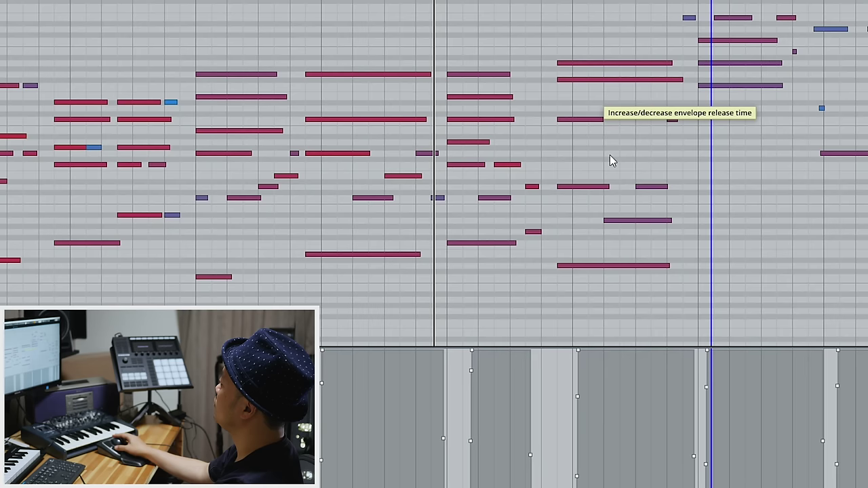
pyautogui.click(546, 205)
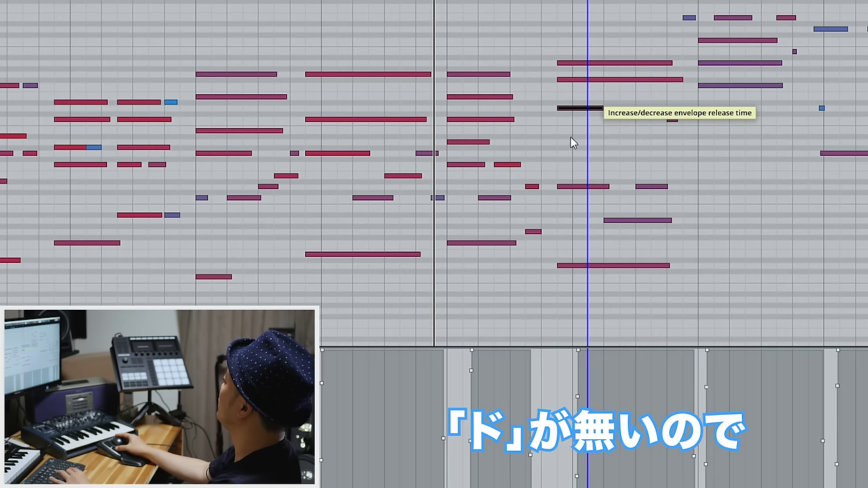
pyautogui.moveTo(602, 119); pyautogui.dragTo(649, 119)
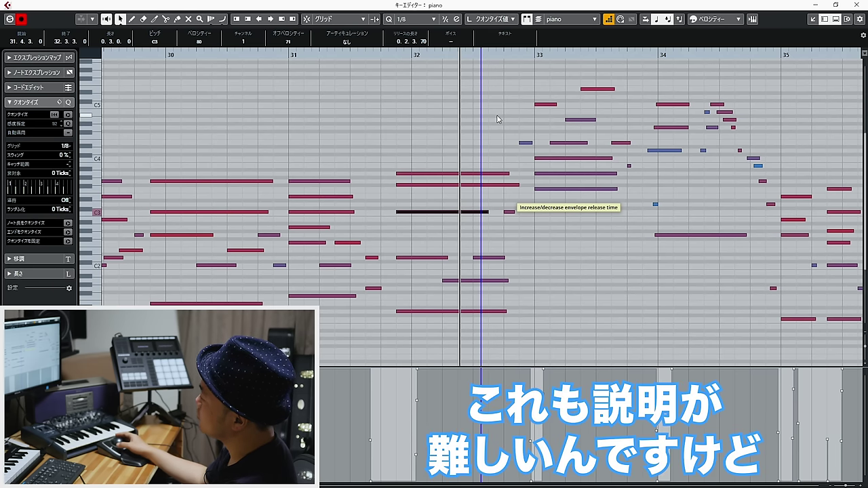
pyautogui.moveTo(385, 157); pyautogui.dragTo(456, 308)
pyautogui.moveTo(515, 326); pyautogui.dragTo(396, 154)
pyautogui.moveTo(524, 339); pyautogui.dragTo(396, 117)
pyautogui.press('Return')
# Check the C5 note at 31.4.3 in the melo part, and place the playback position near bar 30 in the project window.
pyautogui.doubleClick(453, 114)
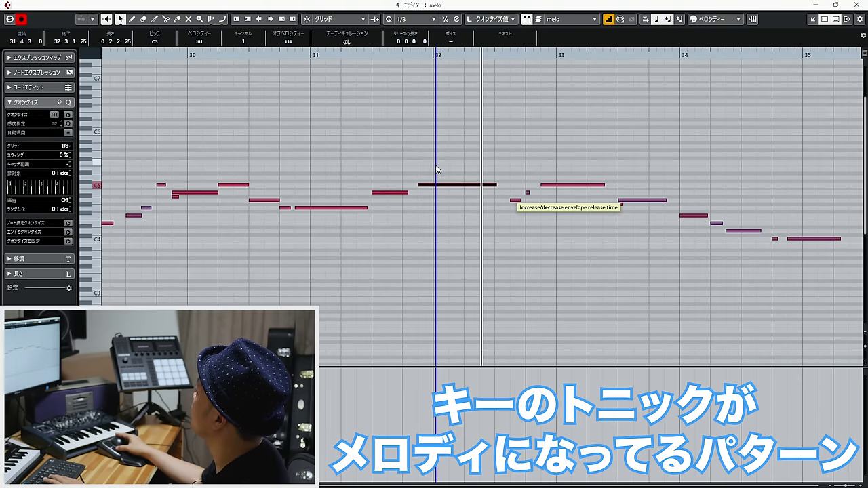
pyautogui.press('Return')
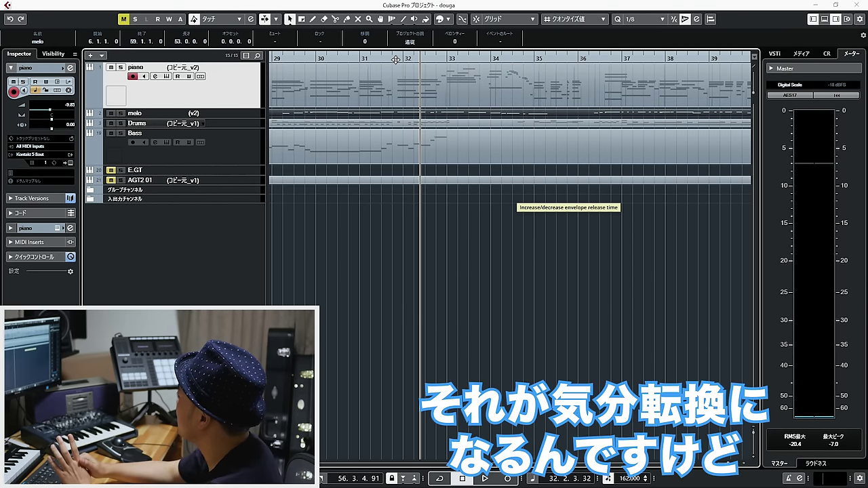
pyautogui.click(326, 57)
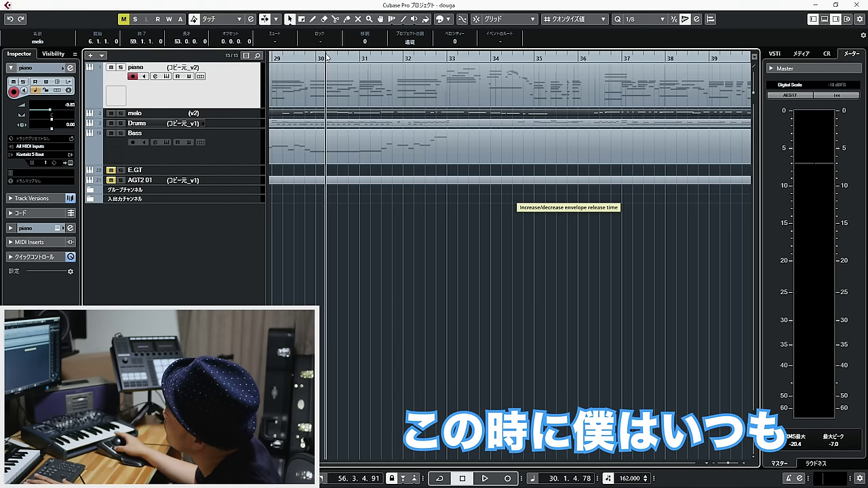
pyautogui.click(311, 58)
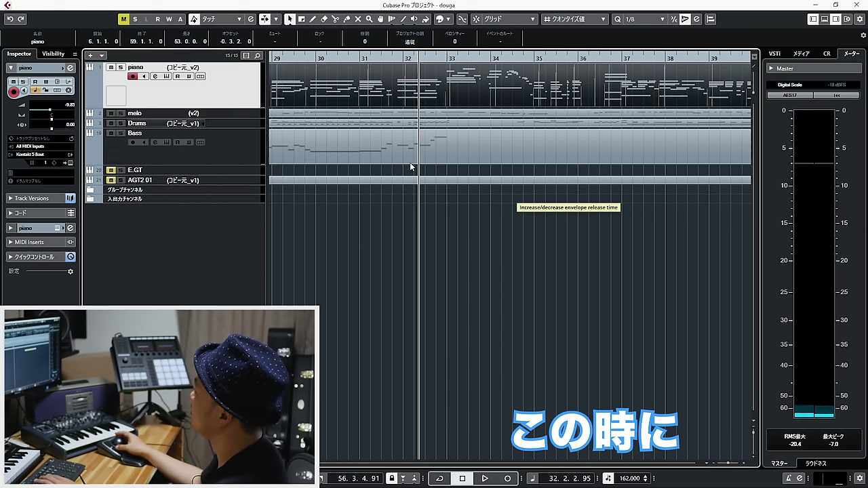
# Reopen the piano part and delete the A1 note and the second D2 note from the bar 32 chord.
pyautogui.click(411, 159)
pyautogui.click(419, 91)
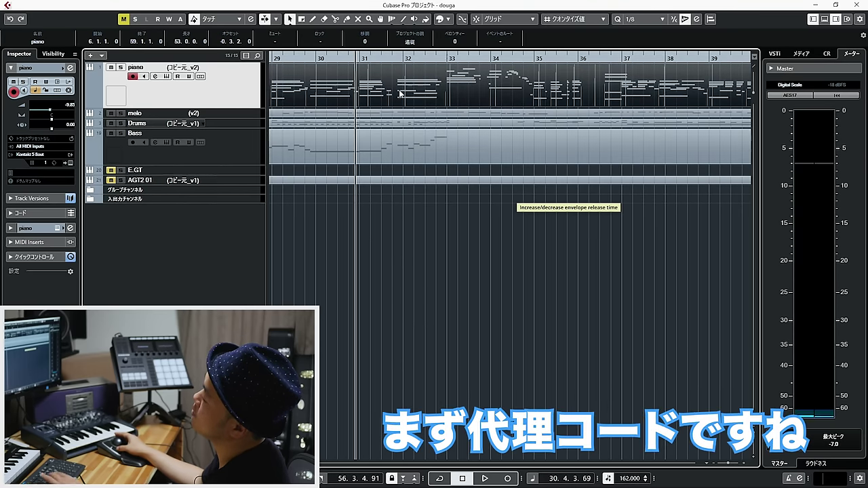
pyautogui.doubleClick(400, 94)
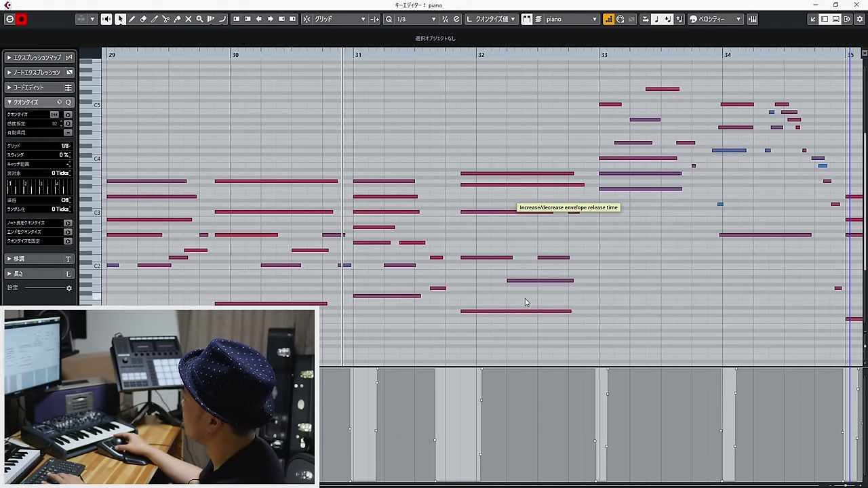
pyautogui.moveTo(526, 300); pyautogui.dragTo(534, 272)
pyautogui.press('Delete')
pyautogui.moveTo(548, 247); pyautogui.dragTo(560, 282)
pyautogui.press('Delete')
# Raise the D1 and D2 notes of the piano's bar 32 chord to F#1 and F#2.
pyautogui.moveTo(521, 333); pyautogui.dragTo(496, 240)
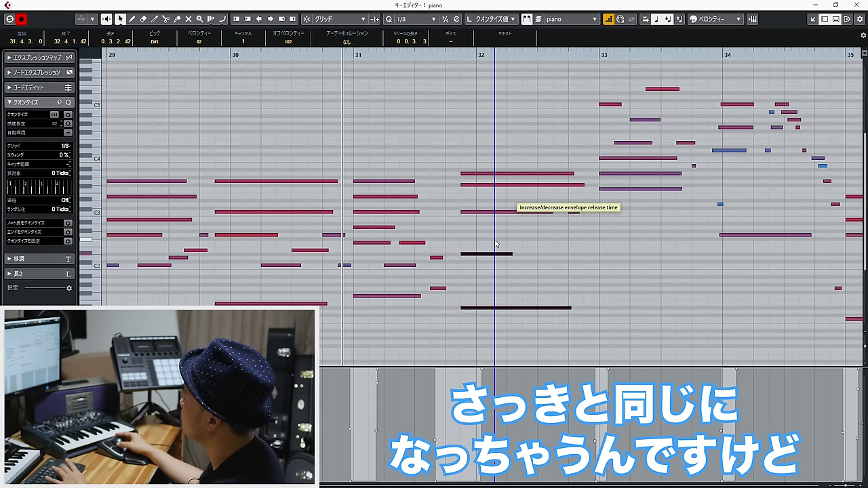
pyautogui.press('Up')
pyautogui.press('Up')
pyautogui.press('Up')
# Lower the F#3 note of the piano's bar 32 chord to E3, keeping A3 on top.
pyautogui.moveTo(493, 309); pyautogui.dragTo(502, 188)
pyautogui.press('Down')
pyautogui.press('Down')
pyautogui.press('Up')
pyautogui.press('Up')
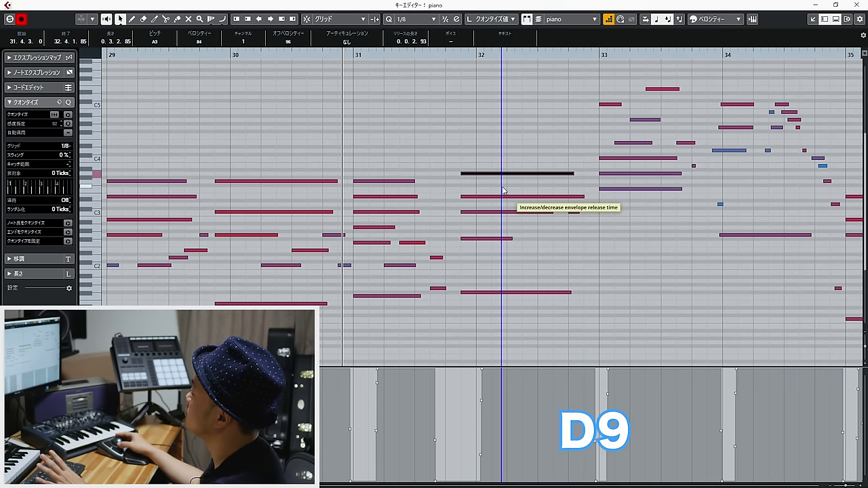
# Try the lowest note of the bar 32 chord at D1, audition each chord tone, return it to F#1 and close the editor.
pyautogui.moveTo(477, 291); pyautogui.dragTo(478, 306)
pyautogui.click(484, 238)
pyautogui.click(484, 211)
pyautogui.click(484, 196)
pyautogui.click(484, 173)
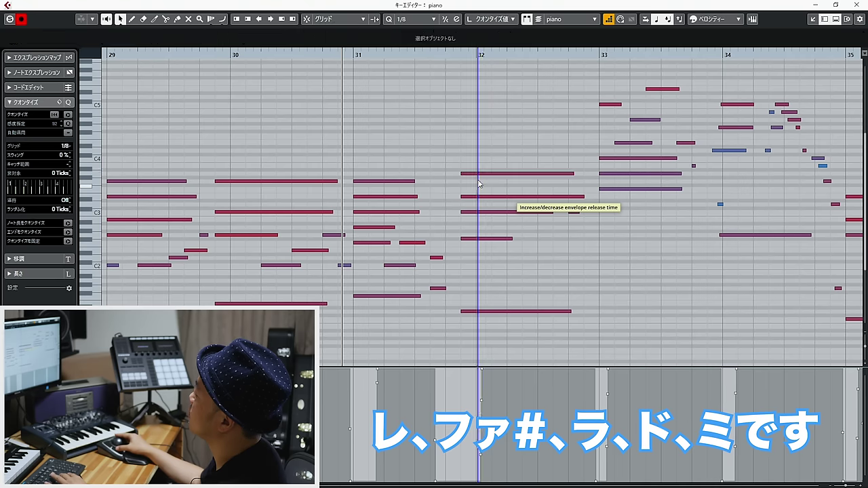
pyautogui.moveTo(477, 266); pyautogui.dragTo(504, 326)
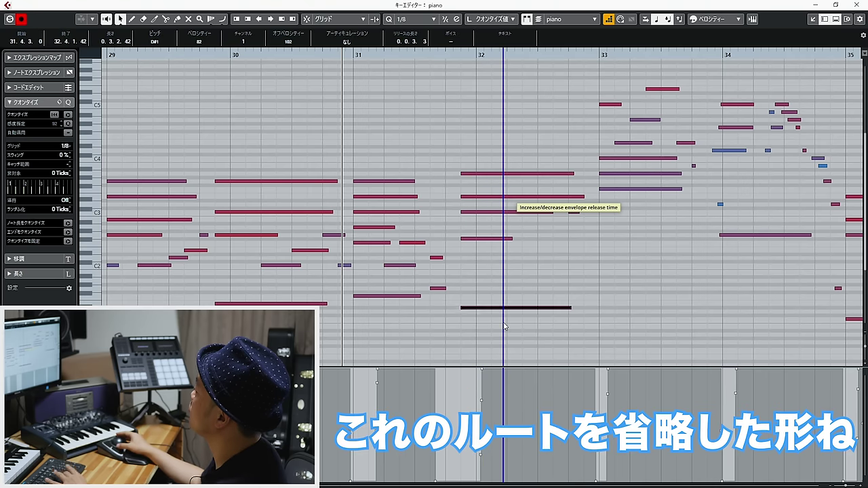
pyautogui.moveTo(506, 288); pyautogui.dragTo(490, 315)
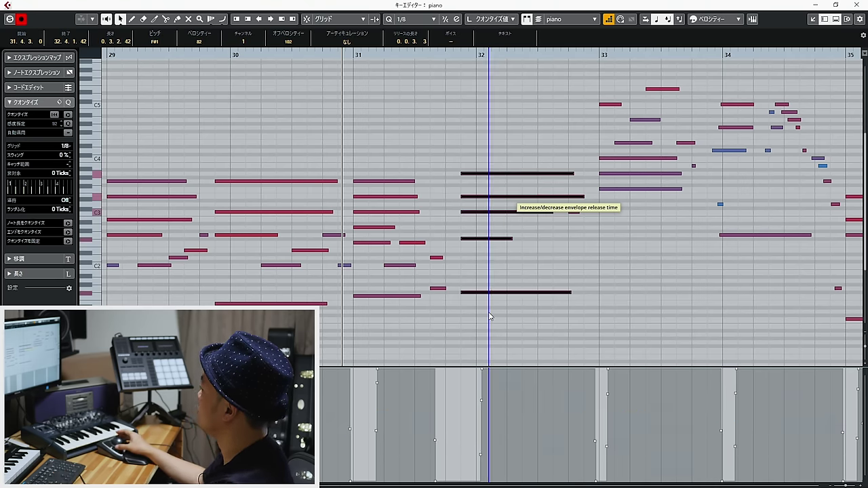
pyautogui.press('Return')
# Open the Bass part, lower the note at 31.4.3 to F#1 and play it back.
pyautogui.doubleClick(390, 146)
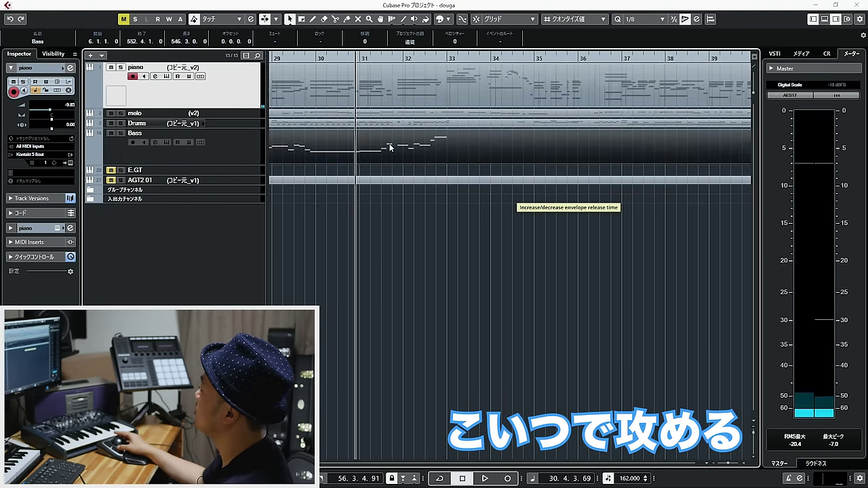
pyautogui.moveTo(521, 168); pyautogui.dragTo(520, 167)
pyautogui.moveTo(578, 175); pyautogui.dragTo(582, 117)
pyautogui.moveTo(608, 163); pyautogui.dragTo(608, 118)
pyautogui.press('Down')
pyautogui.press('space')
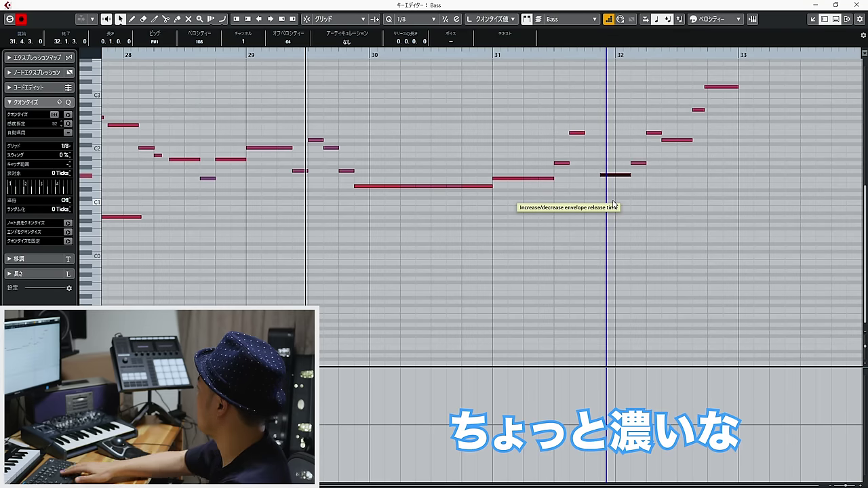
# Raise the bass note at 31.4.3 an octave to F#2, play it back and return to the project window.
pyautogui.hotkey('shift', 'Up')
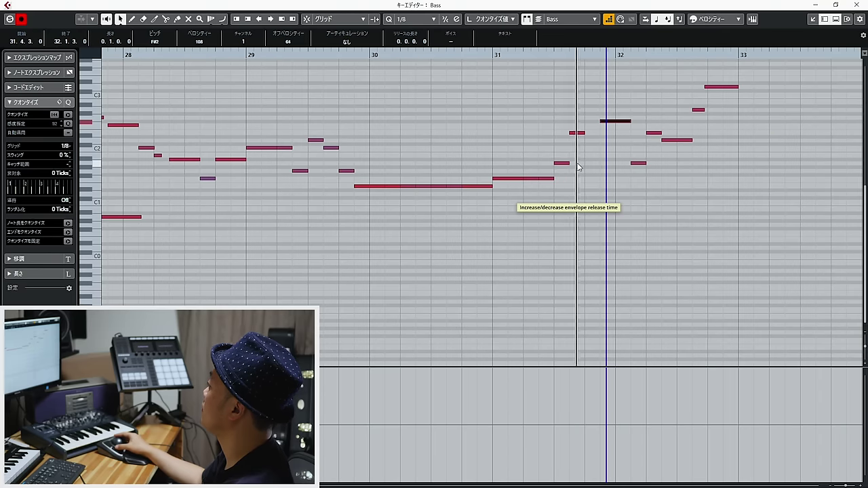
pyautogui.press('space')
pyautogui.press('Return')
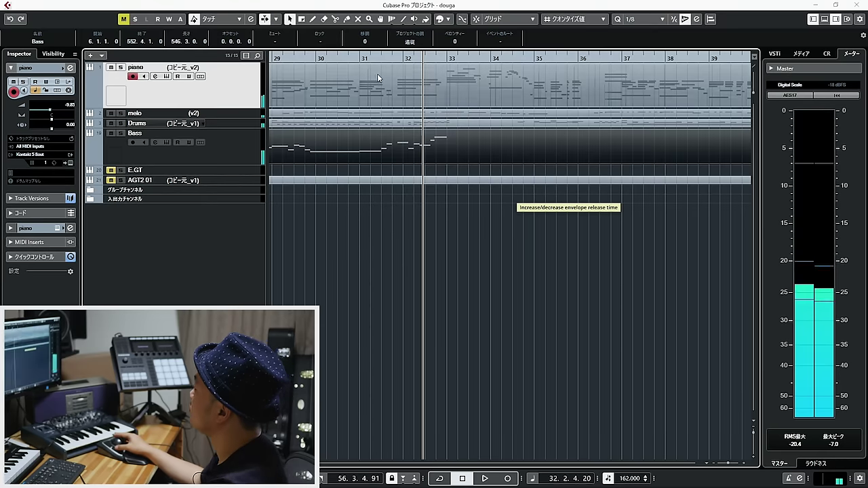
# Select the piano part and play the arrangement from around bar 31.
pyautogui.scroll(2, 377, 78)
pyautogui.click(378, 65)
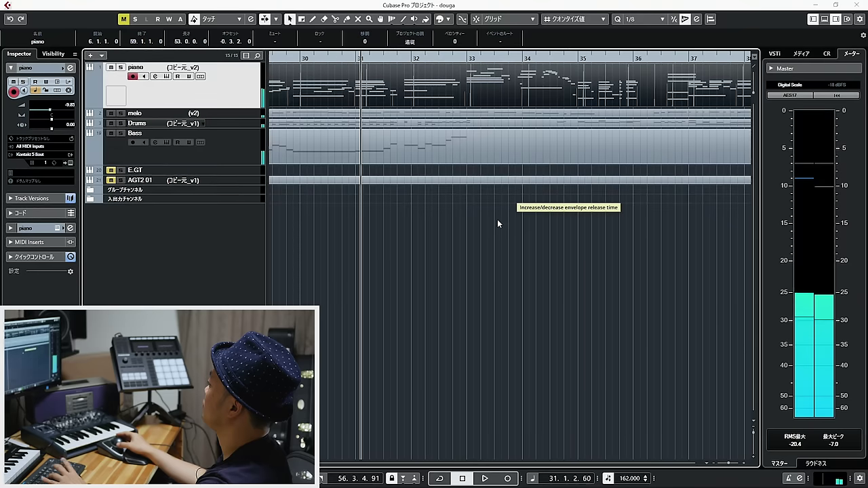
pyautogui.press('space')
pyautogui.press('g')
pyautogui.press('g')
pyautogui.press('g')
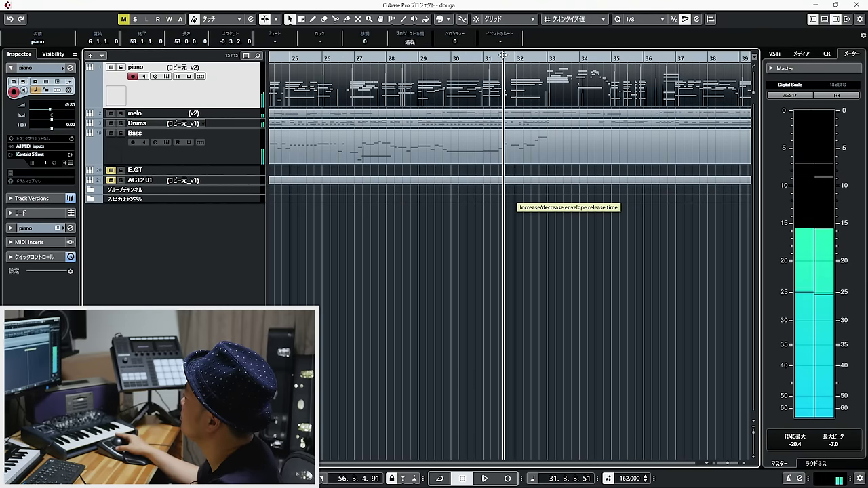
# Open the piano part, audition the E3 note of the bar 32 chord and return to the project window.
pyautogui.doubleClick(513, 93)
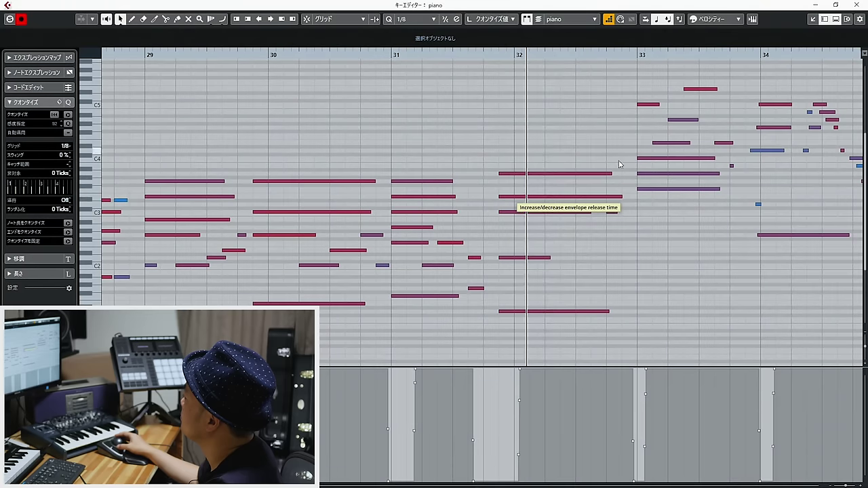
pyautogui.click(514, 196)
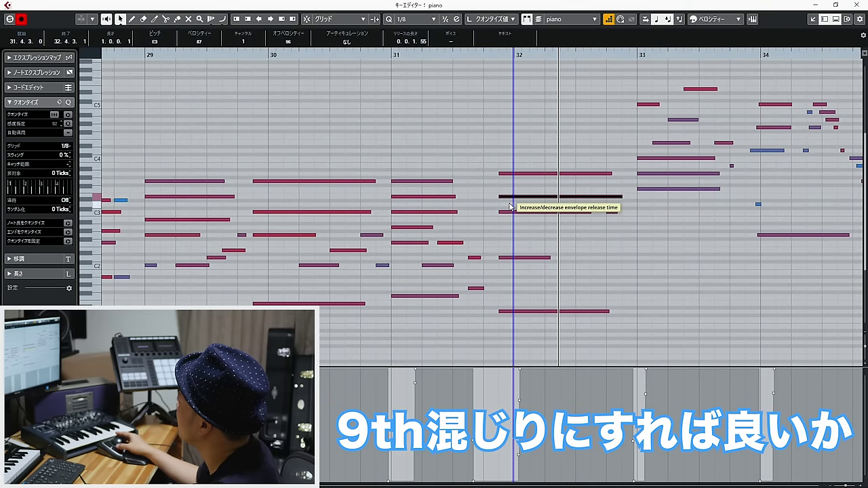
pyautogui.press('Return')
# View the piano and Bass parts together in the key editor, play through bars 30 to 32 and return to the project window.
pyautogui.click(480, 158)
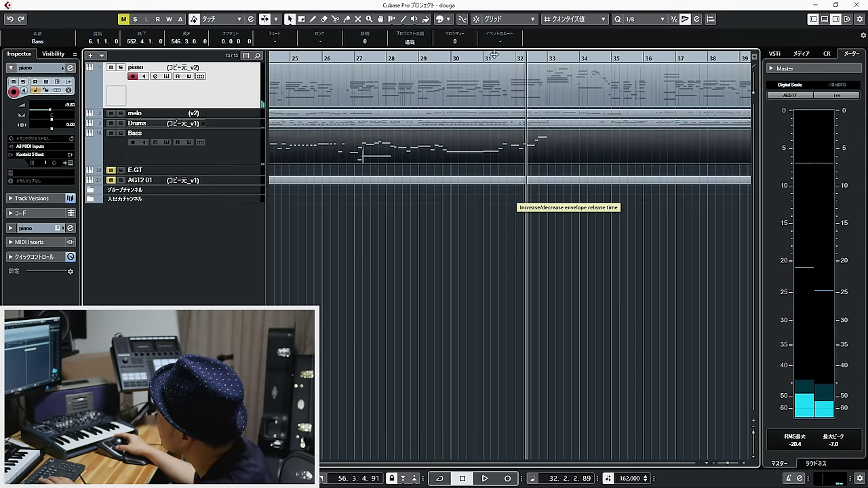
pyautogui.press('Return')
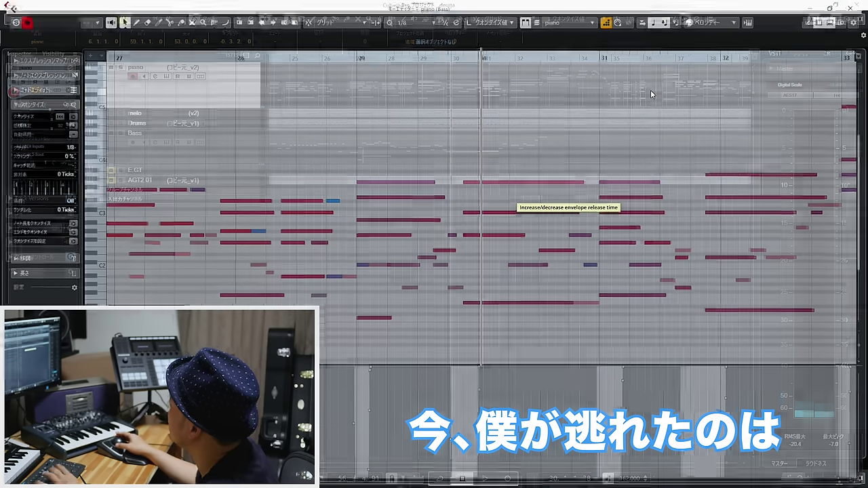
pyautogui.press('space')
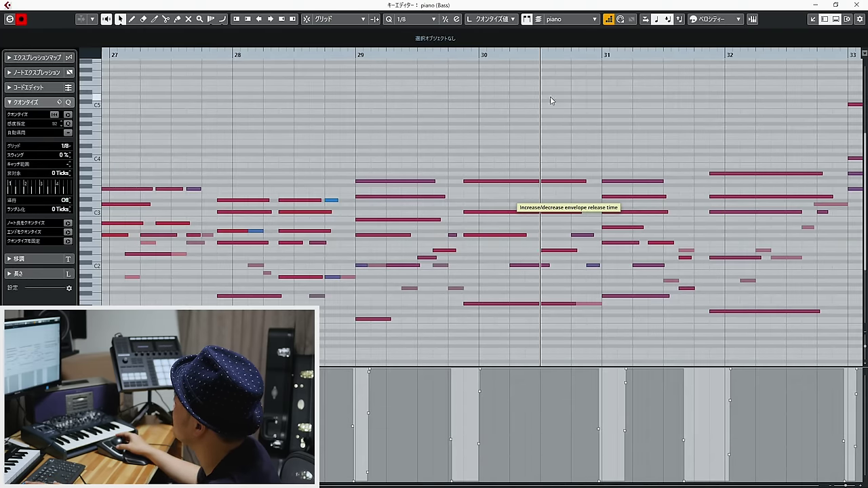
pyautogui.press('Return')
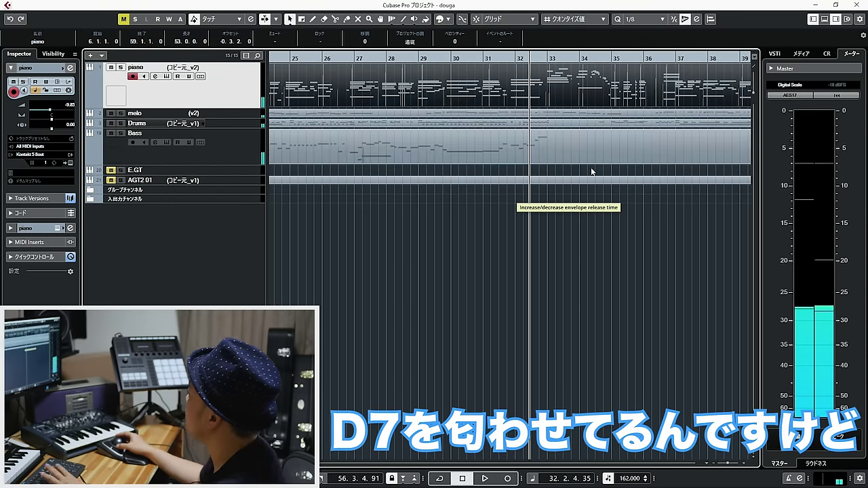
# Open the piano part, select the E3 note to examine the bar 32 chord's voicing and return to the project window.
pyautogui.press('Return')
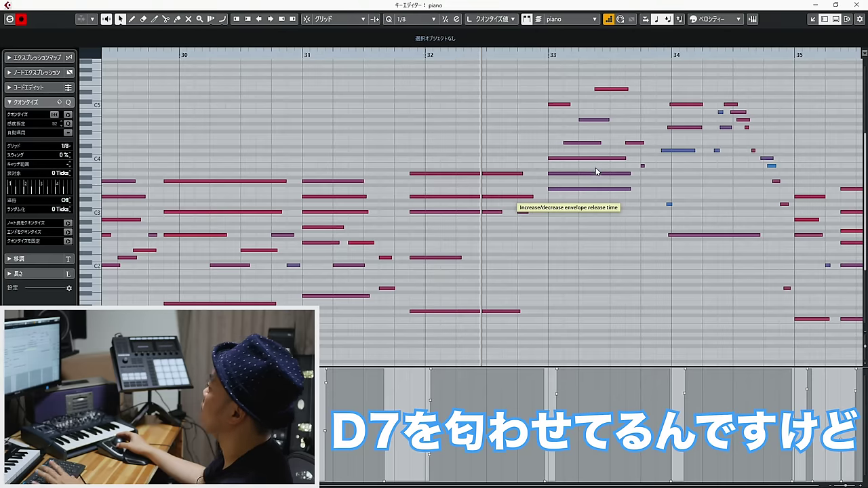
pyautogui.click(480, 196)
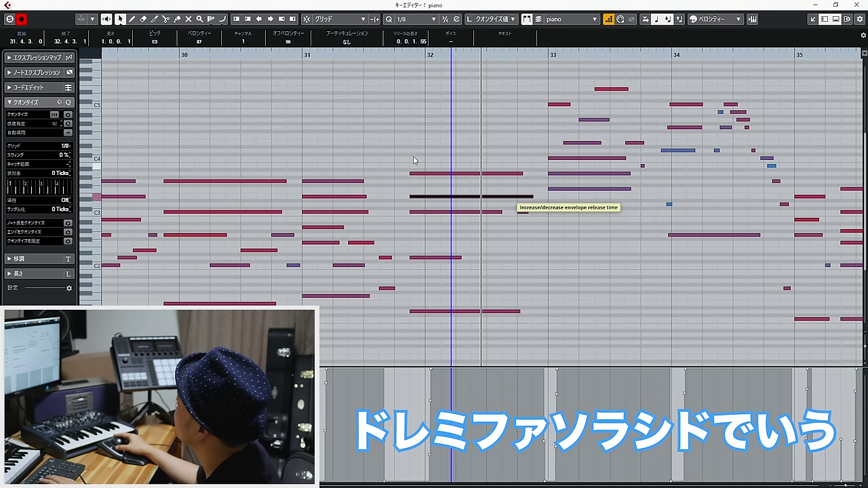
pyautogui.moveTo(538, 341); pyautogui.dragTo(408, 149)
pyautogui.press('Return')
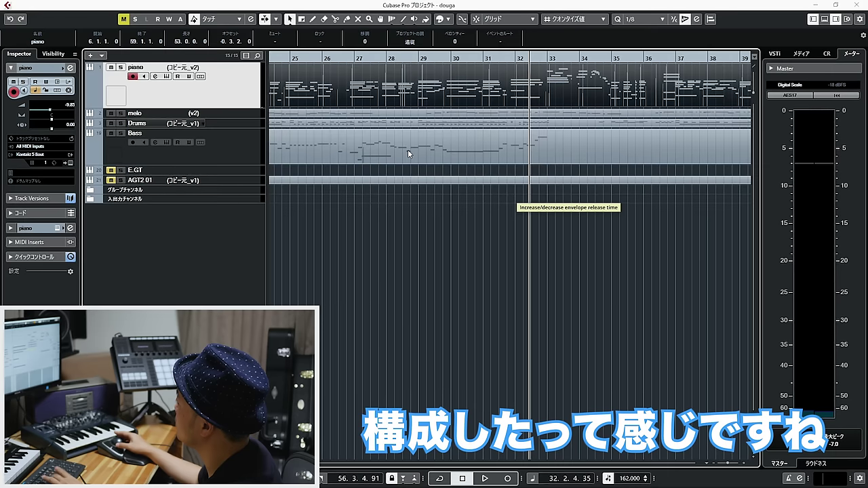
# Play the arrangement from bar 30 and open the piano part in the key editor around bars 30 to 38.
pyautogui.click(459, 58)
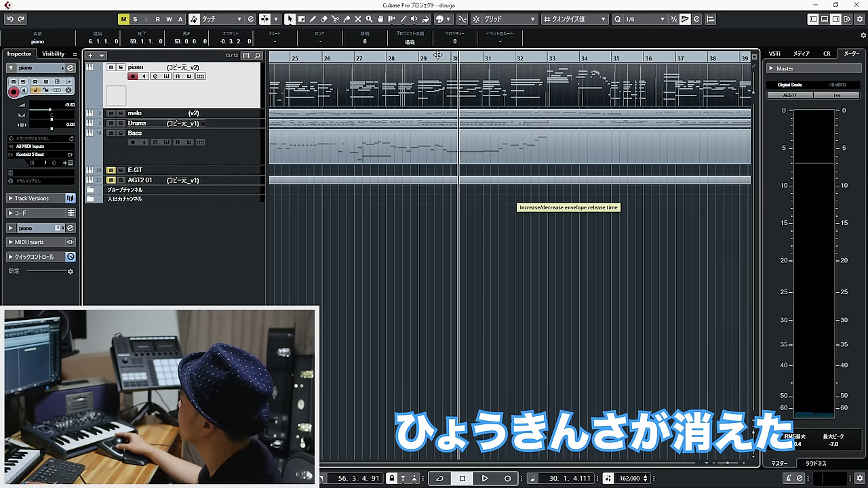
pyautogui.press('space')
pyautogui.doubleClick(562, 94)
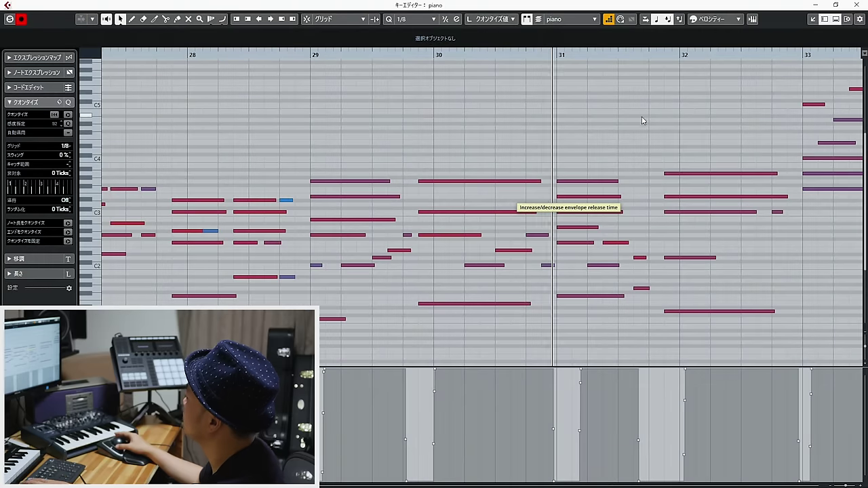
pyautogui.moveTo(612, 87); pyautogui.dragTo(861, 116)
pyautogui.scroll(-3, 397, 200)
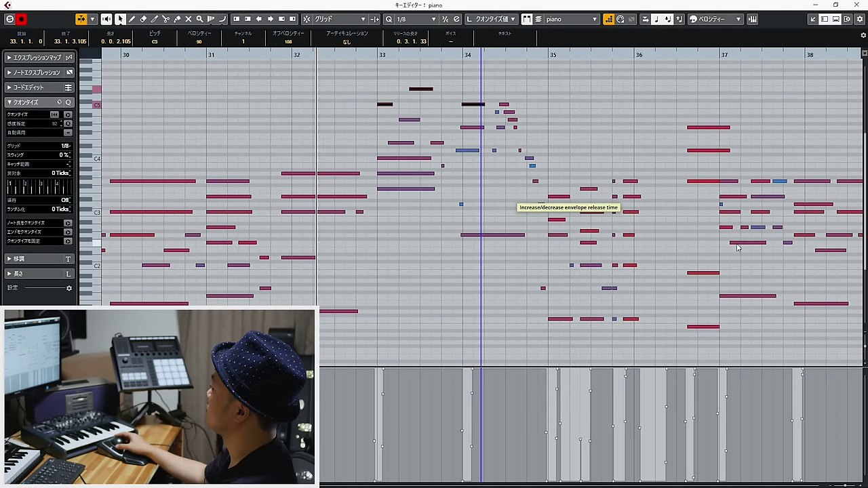
# Try raising the bar 32 chord's E3 to F#3, play it from bar 31, undo the change and return to the project window.
pyautogui.moveTo(341, 196); pyautogui.dragTo(341, 185)
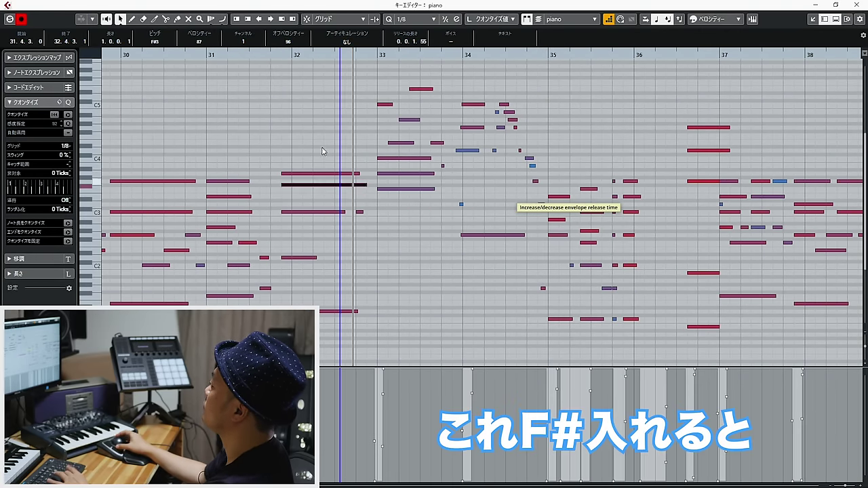
pyautogui.click(207, 56)
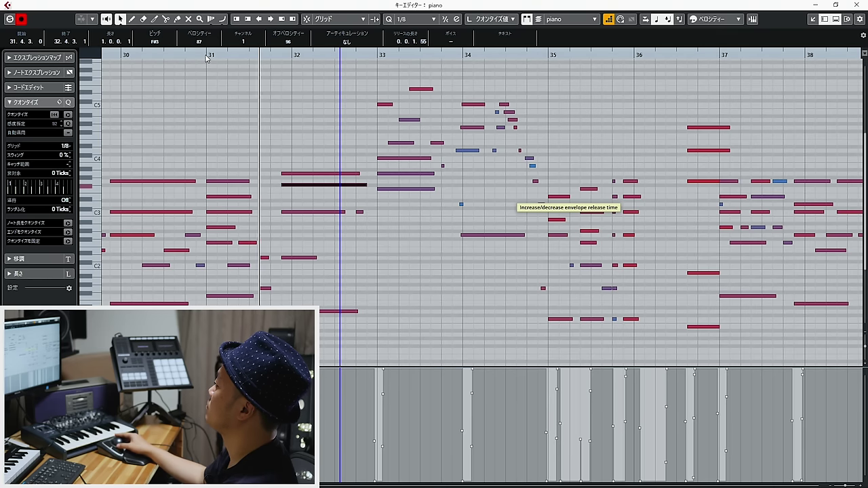
pyautogui.press('space')
pyautogui.hotkey('ctrl', 'z')
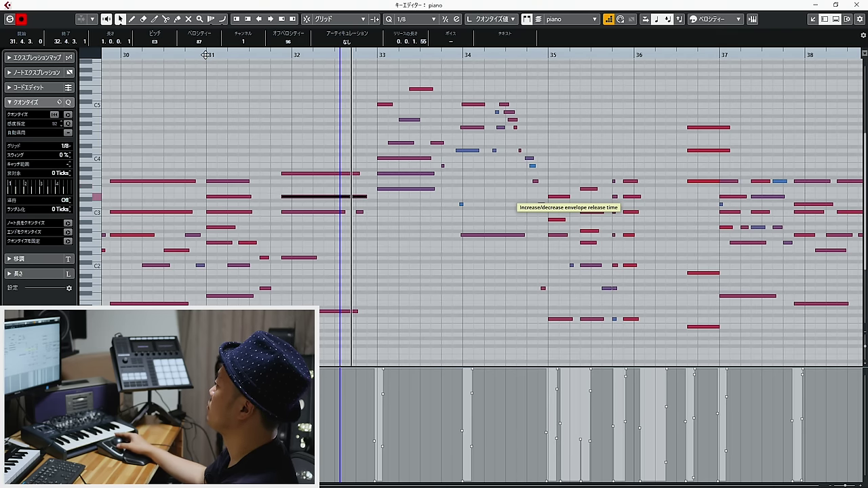
pyautogui.press('Return')
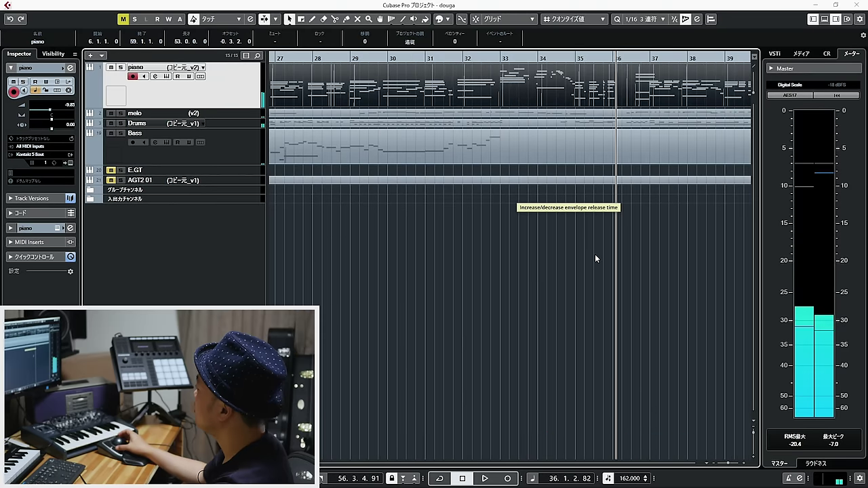
# Mark bars 33 to 34 on the piano and Bass tracks to compare them, clear the range and move the playhead to bar 32.
pyautogui.click(597, 258)
pyautogui.moveTo(498, 57); pyautogui.dragTo(608, 91)
pyautogui.press('2')
pyautogui.press('1')
pyautogui.press('2')
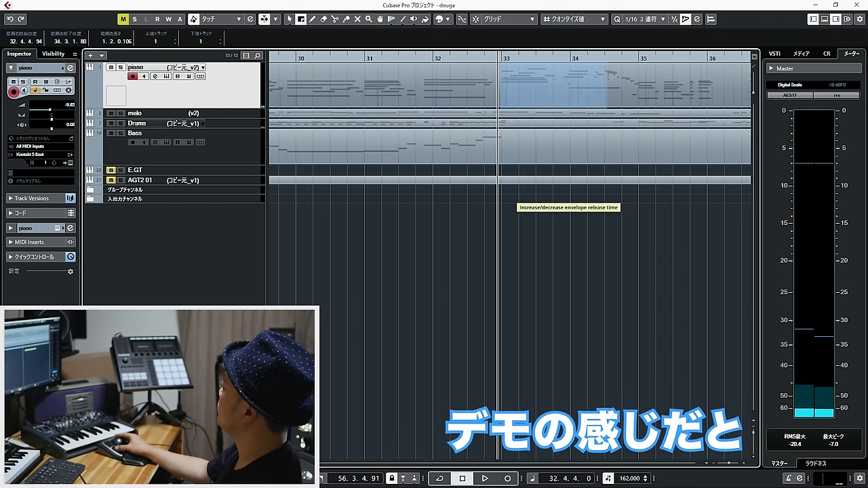
pyautogui.press('1')
pyautogui.press('2')
pyautogui.moveTo(498, 142); pyautogui.dragTo(645, 148)
pyautogui.press('1')
pyautogui.moveTo(510, 57); pyautogui.dragTo(454, 59)
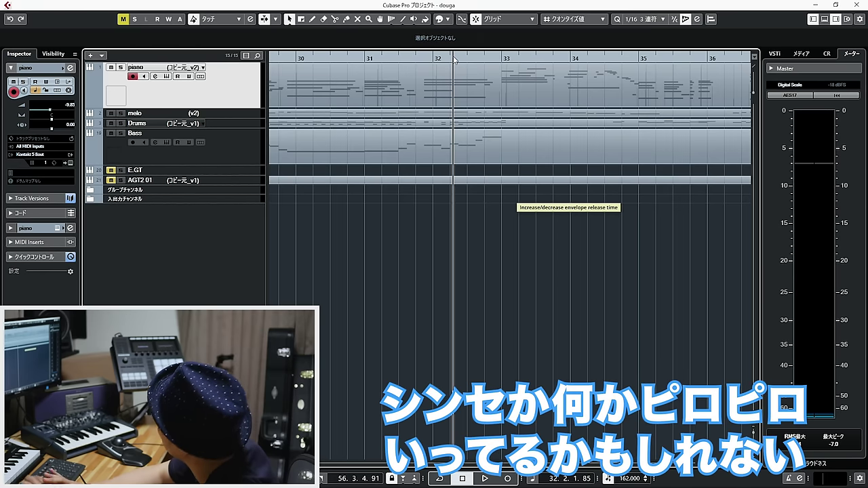
# Start playback from bar 32, select the Bass track and record the bass phrase, punching in at bar 34.
pyautogui.press('g')
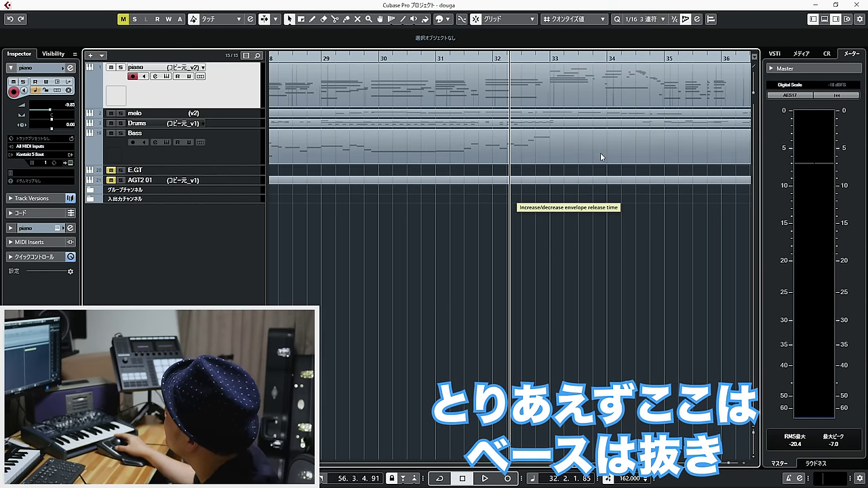
pyautogui.press('space')
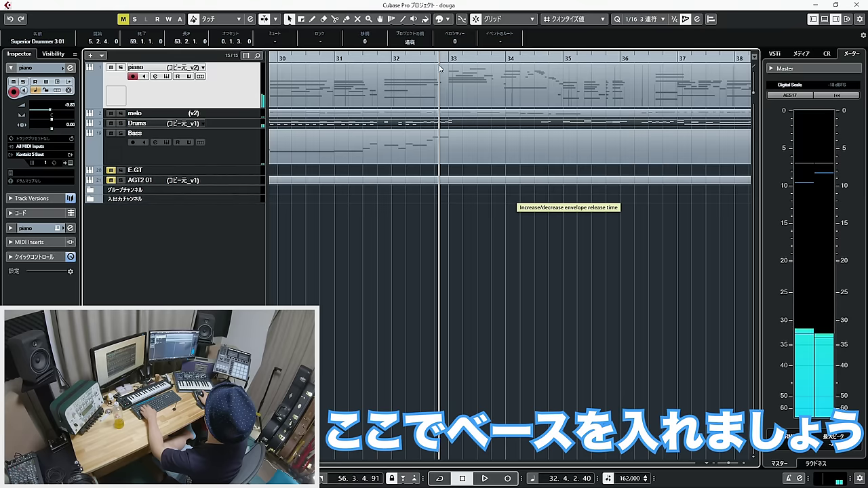
pyautogui.click(247, 151)
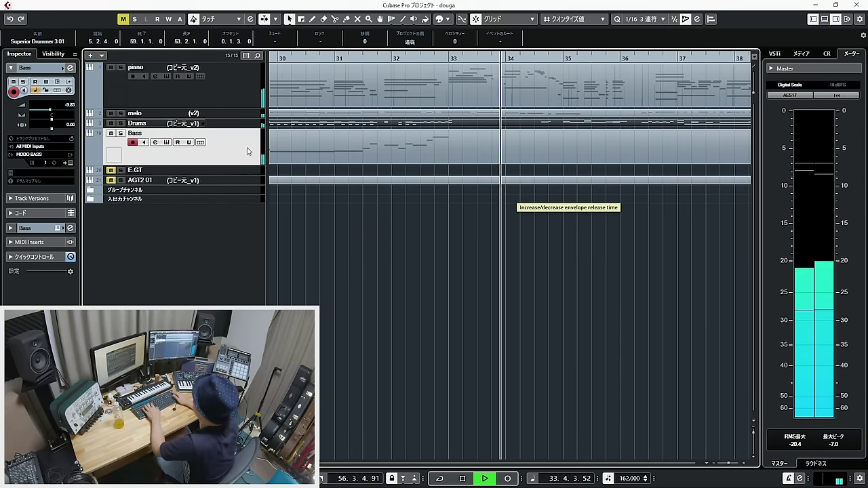
pyautogui.press('KP_Multiply')
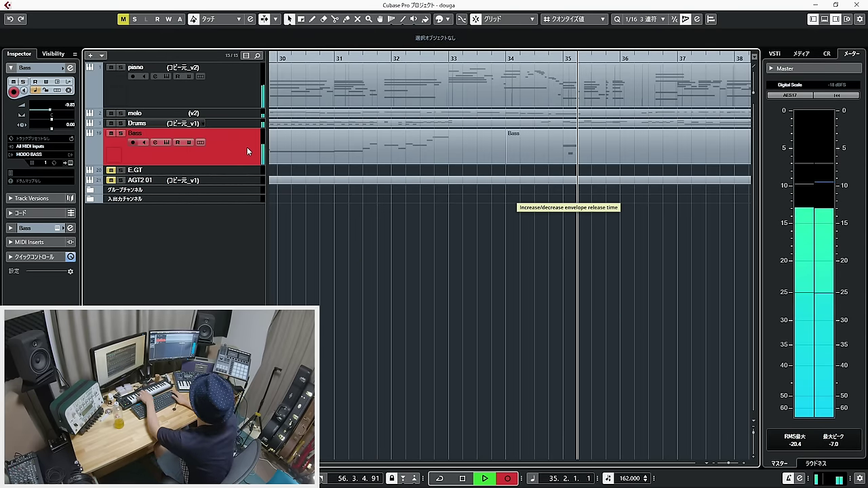
pyautogui.press('space')
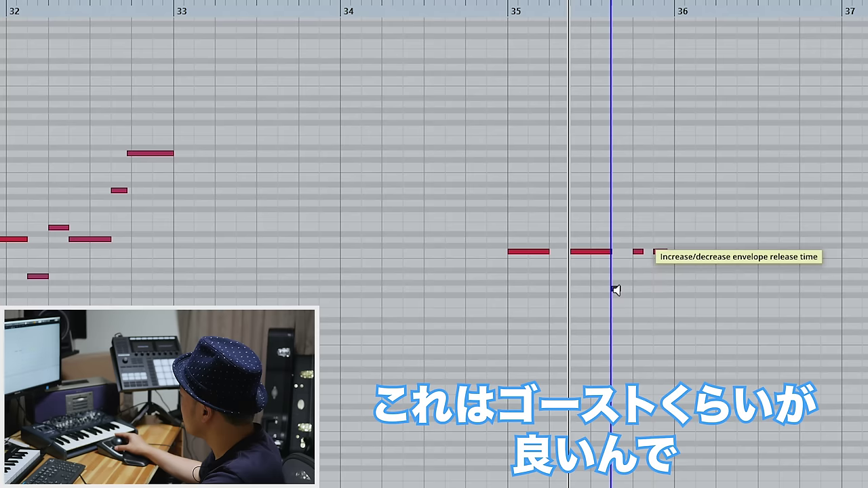
# Shorten the low bass note at 35.3.3 into a brief ghost note.
pyautogui.click(616, 288)
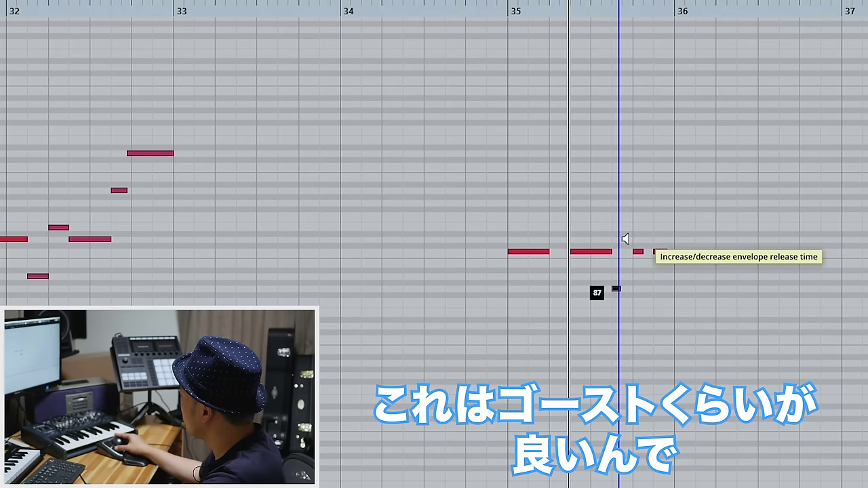
pyautogui.moveTo(603, 17); pyautogui.dragTo(597, 73)
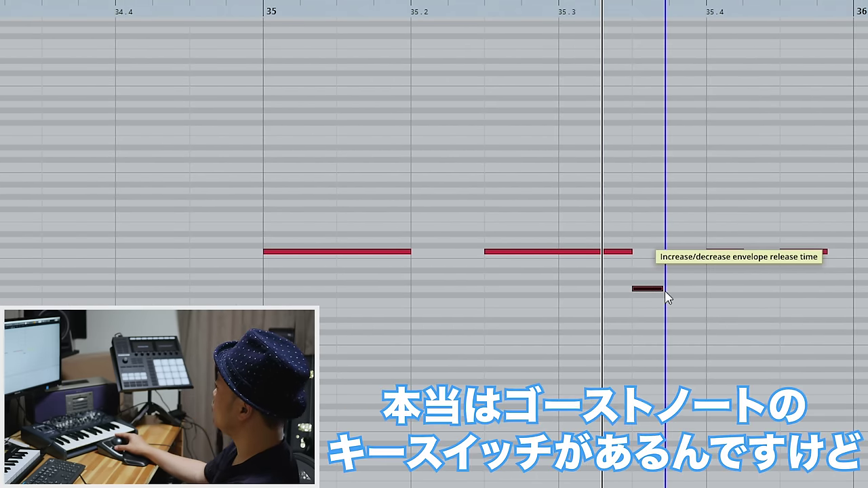
pyautogui.moveTo(663, 289); pyautogui.dragTo(640, 292)
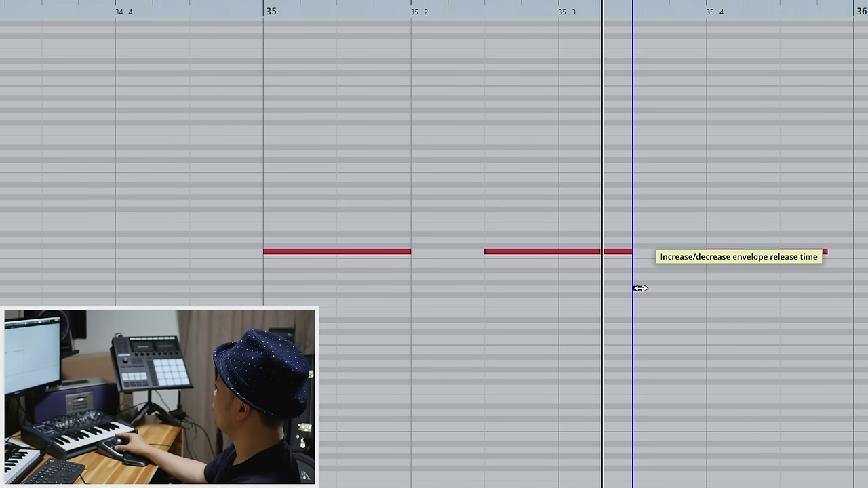
pyautogui.hotkey('ctrl', 'z')
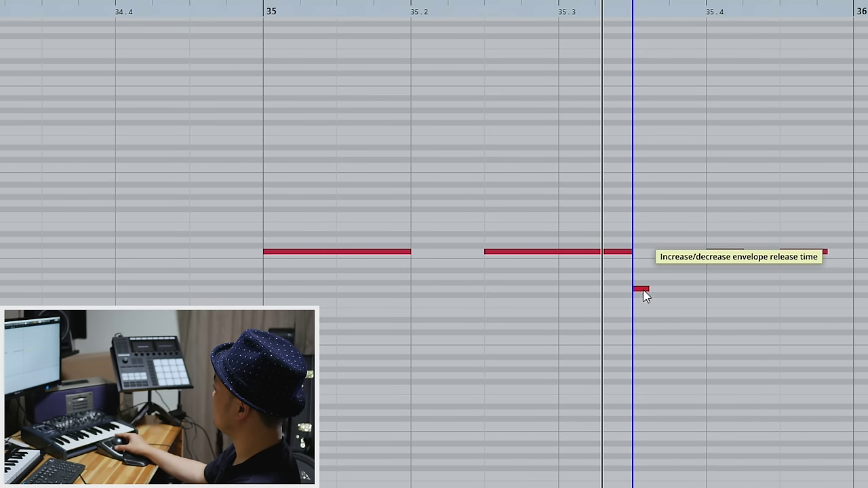
pyautogui.moveTo(647, 289); pyautogui.dragTo(652, 291)
pyautogui.click(645, 289)
pyautogui.moveTo(655, 290); pyautogui.dragTo(646, 291)
pyautogui.click(637, 289)
# Set the last C2 bass note of bar 35 to an eighth note ending at bar 36 and reposition the playhead.
pyautogui.scroll(-4, 752, 320)
pyautogui.click(643, 252)
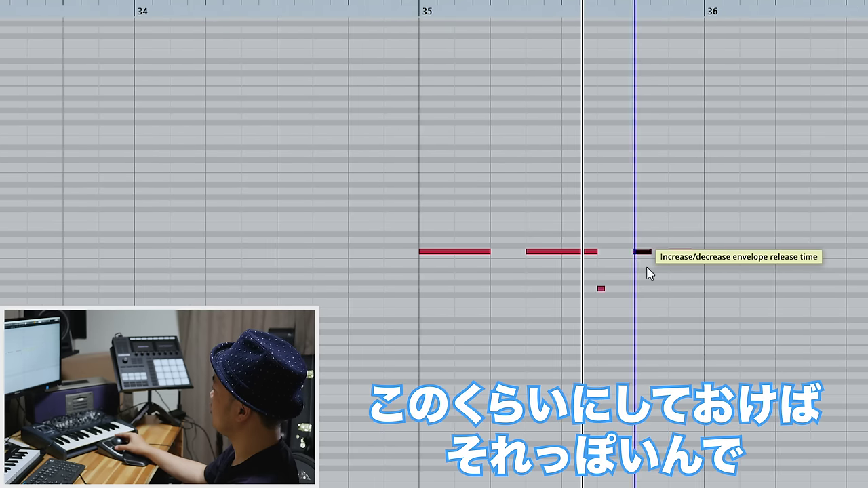
pyautogui.click(648, 252)
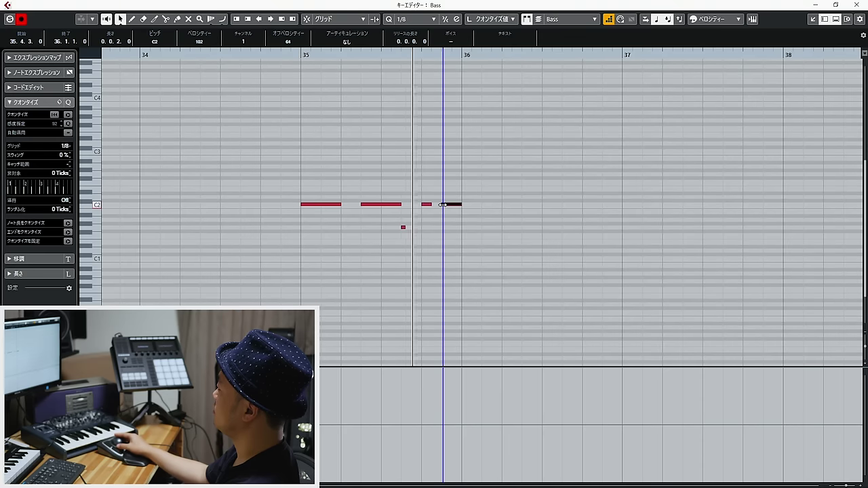
pyautogui.moveTo(415, 54); pyautogui.dragTo(415, 61)
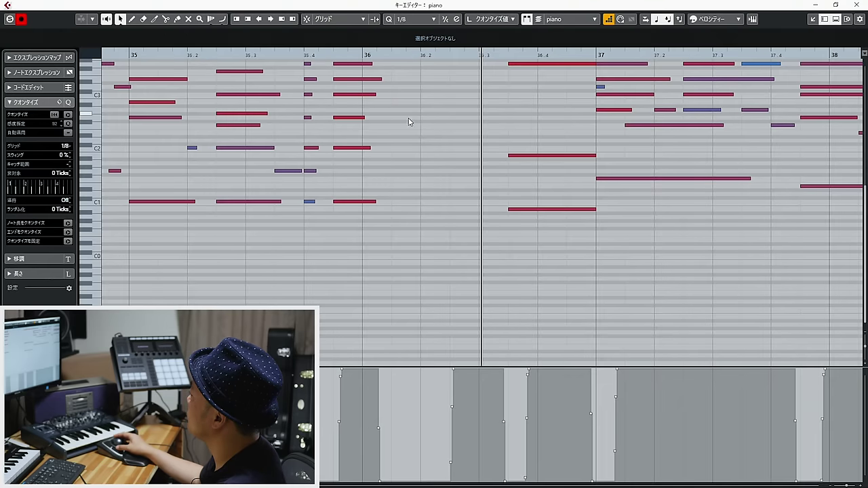
# Trim the piano's last bar 35 chord to end at bar 36 and pull its sustain pedal release back to match.
pyautogui.scroll(3, 371, 266)
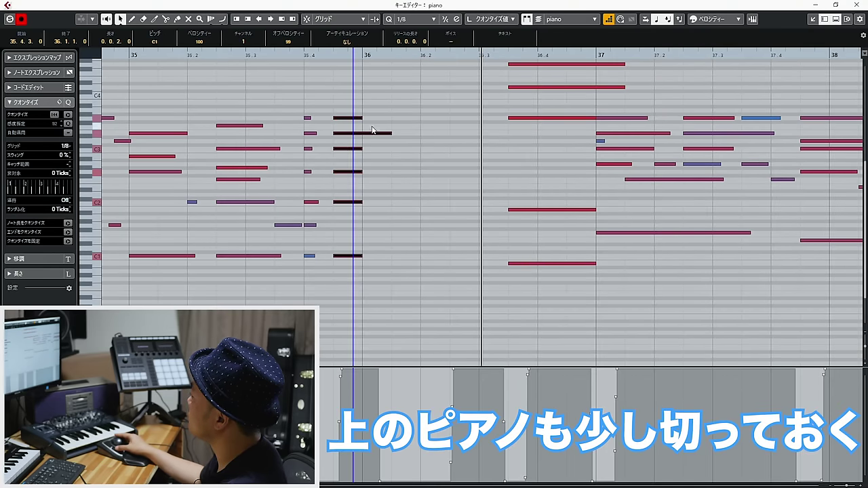
pyautogui.click(384, 133)
pyautogui.press('Delete')
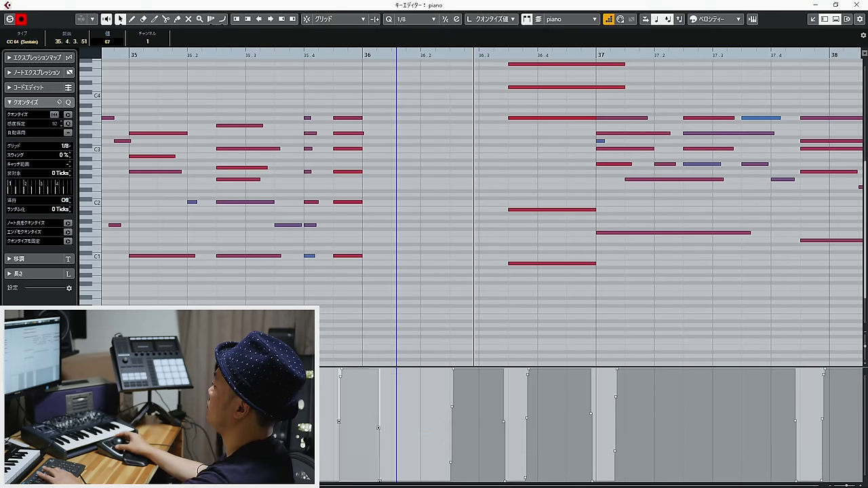
pyautogui.moveTo(379, 481); pyautogui.dragTo(361, 478)
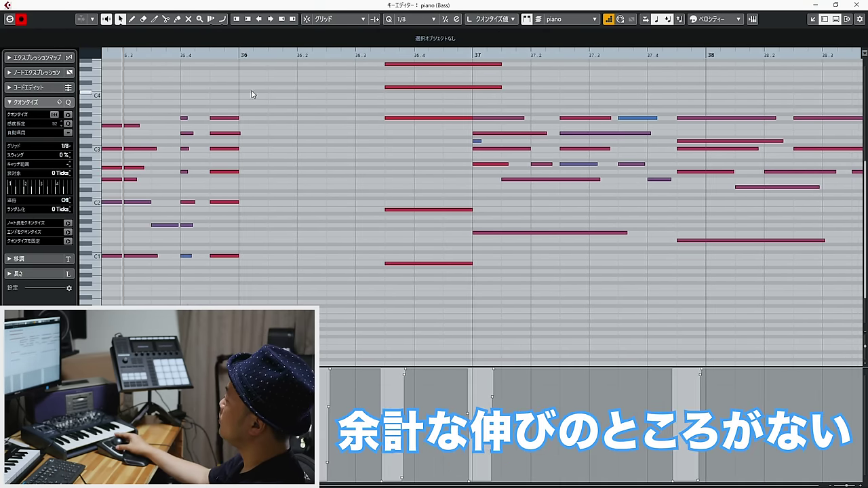
pyautogui.moveTo(234, 212); pyautogui.dragTo(230, 270)
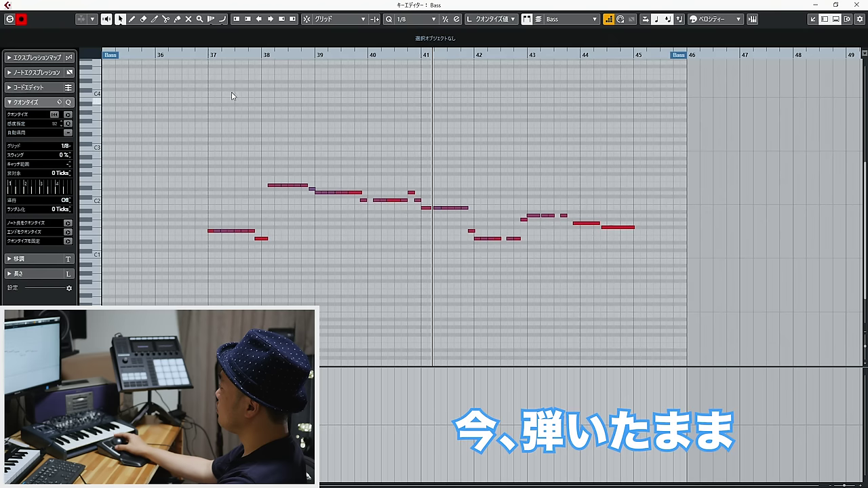
# Select all the bass notes recorded in bars 37 to 45, quantize them to 1/8 and check the notes around bar 42.
pyautogui.click(214, 57)
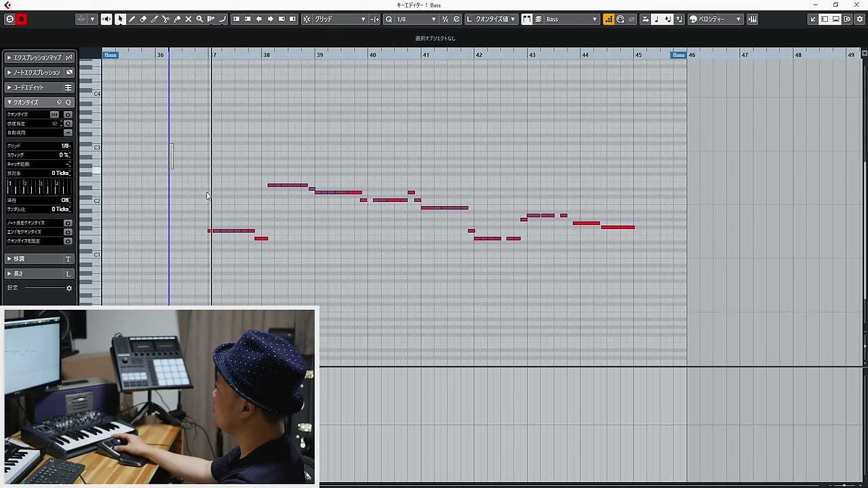
pyautogui.hotkey('ctrl', 'a')
pyautogui.press('q')
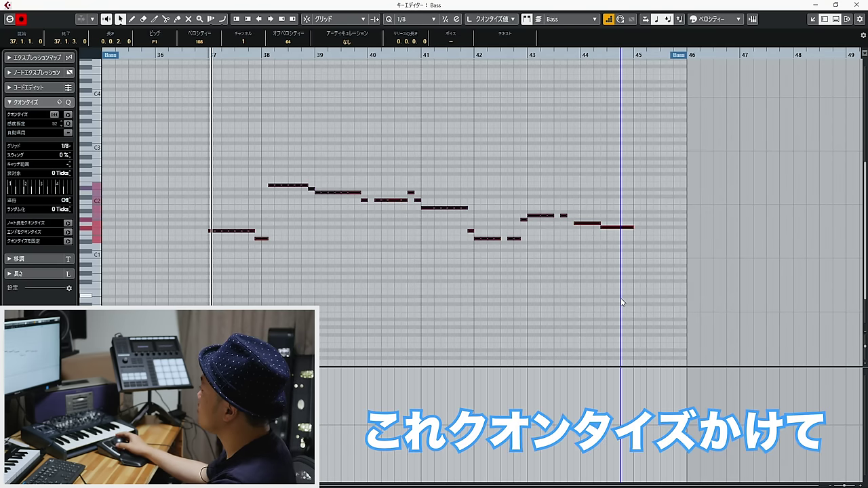
pyautogui.click(621, 299)
pyautogui.moveTo(477, 57); pyautogui.dragTo(493, 69)
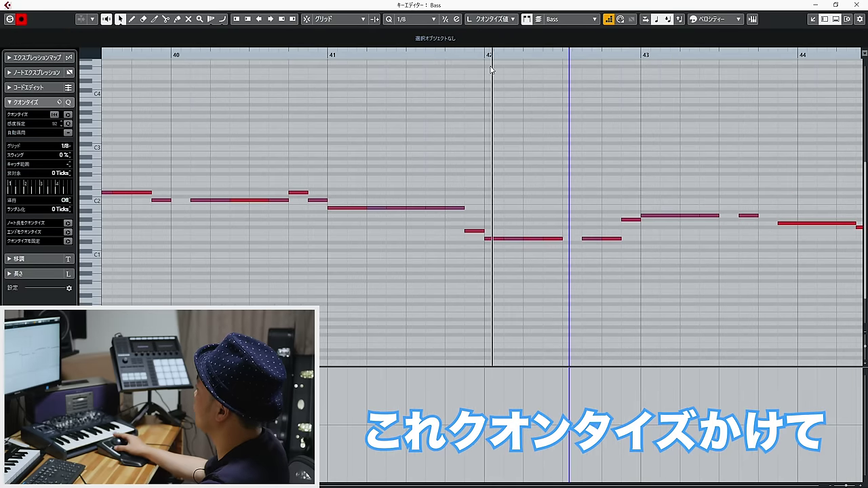
pyautogui.click(569, 238)
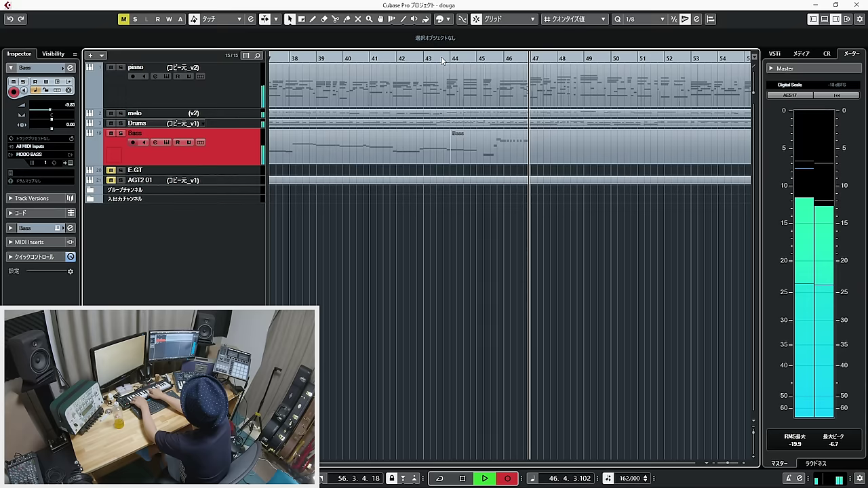
# Finish recording the Bass take from bar 44 onward, open it in the key editor and shorten the long note leading into bar 49.
pyautogui.press('space')
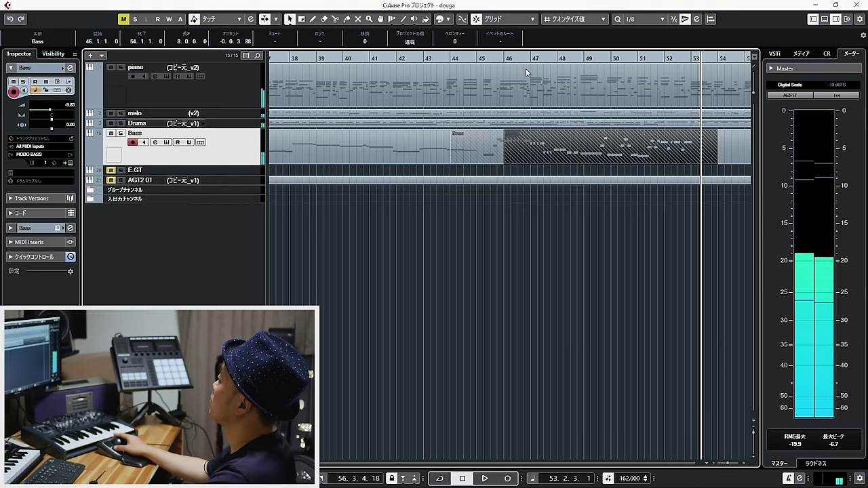
pyautogui.doubleClick(451, 151)
pyautogui.moveTo(781, 294); pyautogui.dragTo(832, 271)
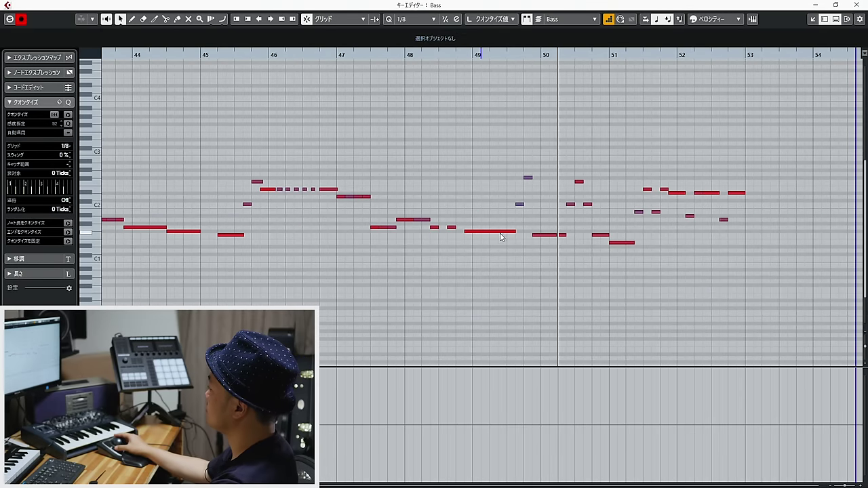
pyautogui.moveTo(514, 231); pyautogui.dragTo(482, 231)
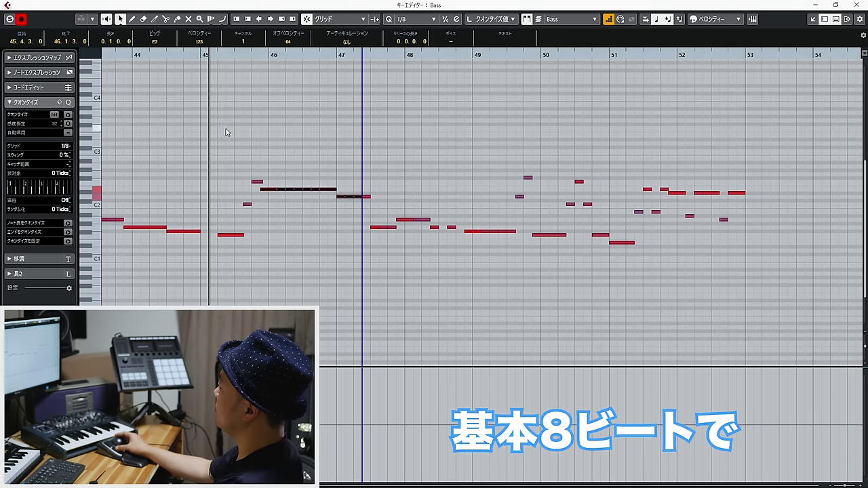
# Undo the Bass take stopped in bar 56, record it again through the long C2 in bar 57 and check that final note.
pyautogui.click(228, 132)
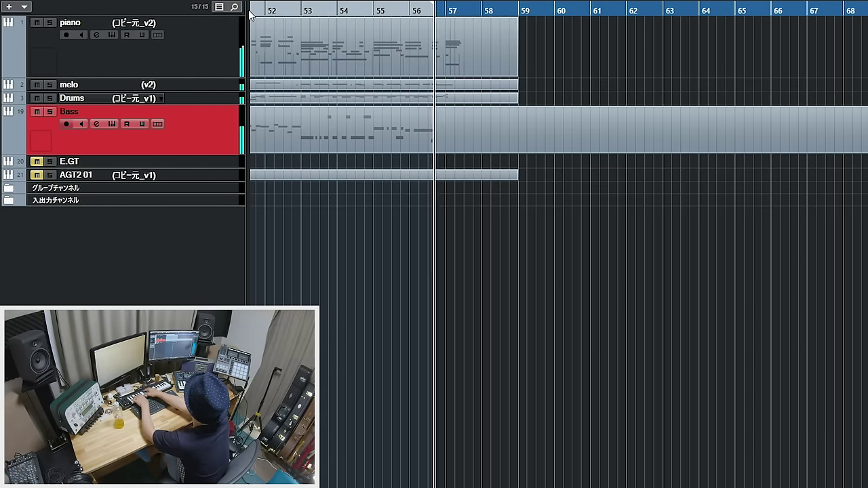
pyautogui.press('space')
pyautogui.hotkey('ctrl', 'z')
pyautogui.press('KP_0')
pyautogui.press('KP_Multiply')
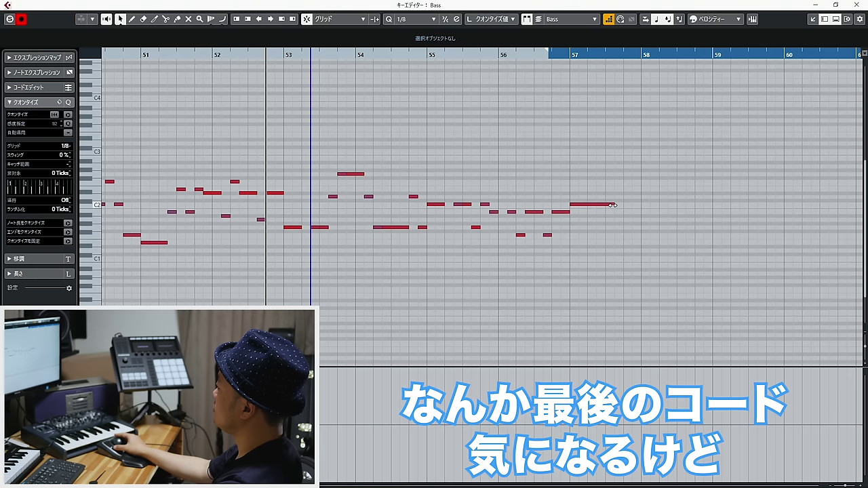
pyautogui.click(612, 204)
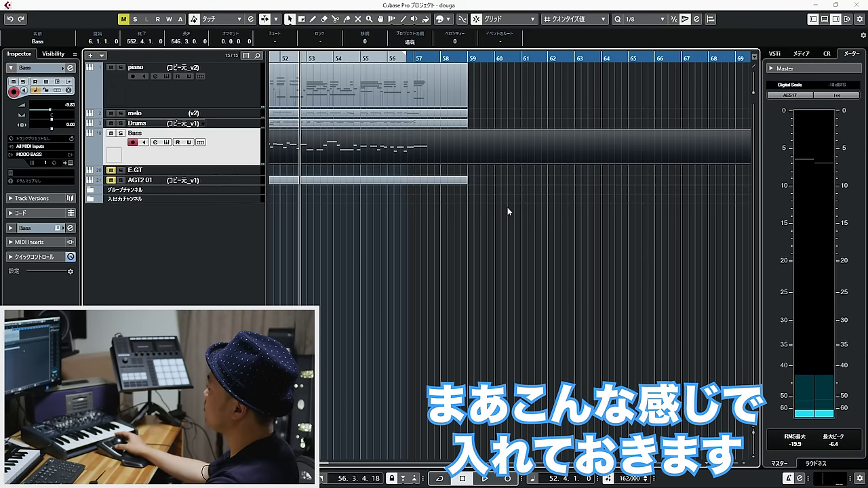
pyautogui.press('g')
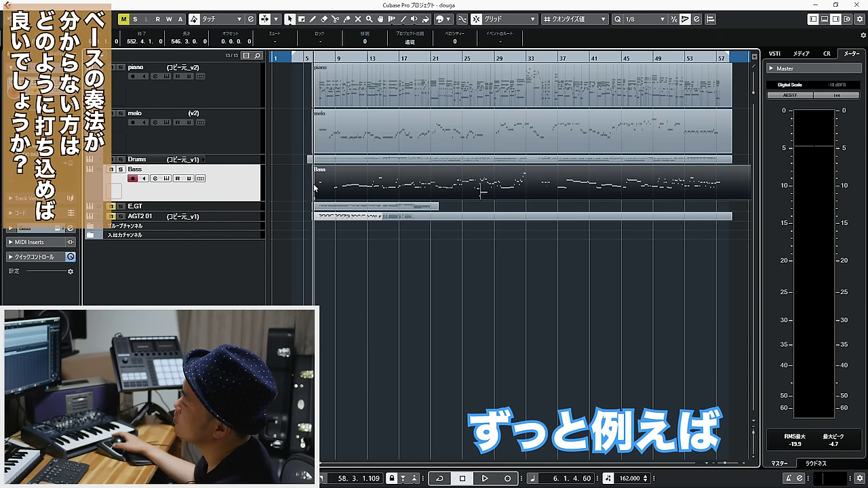
# Enter plain root notes for the bass over bars 37 to 40: F2, E2, D2 and C2, one pitch per bar.
pyautogui.click(557, 58)
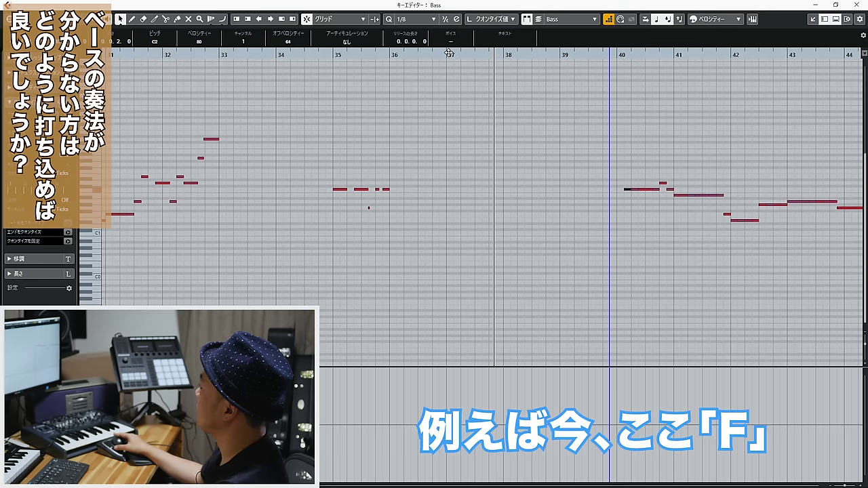
pyautogui.moveTo(449, 54); pyautogui.dragTo(436, 61)
pyautogui.press('space')
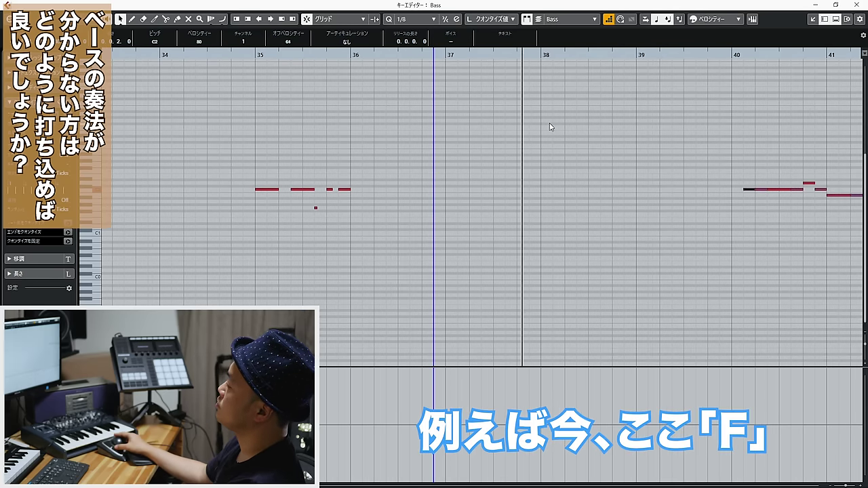
pyautogui.click(447, 171)
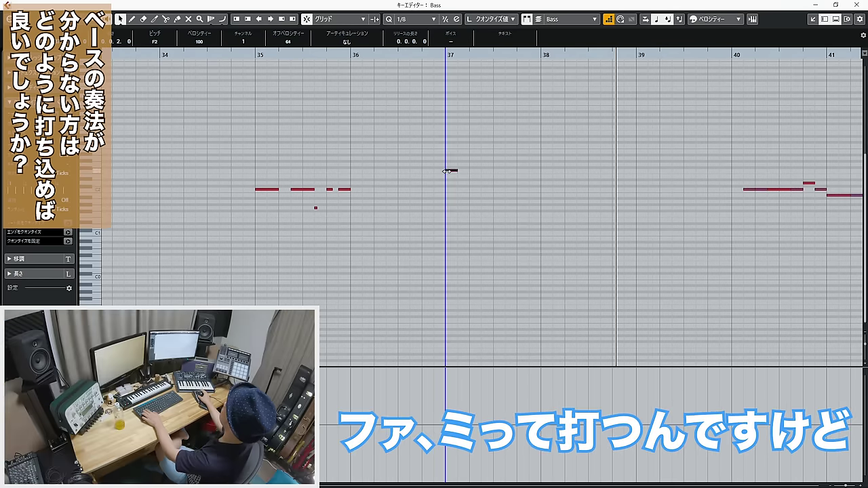
pyautogui.moveTo(570, 179); pyautogui.dragTo(536, 161)
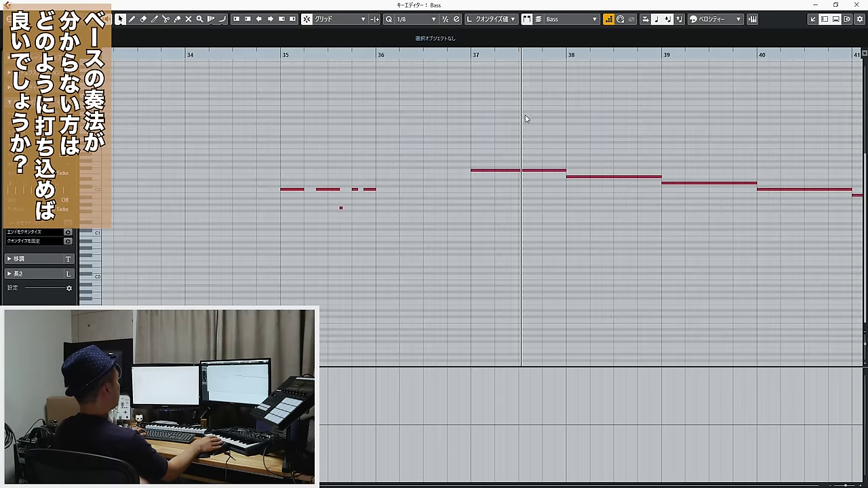
# Play back the plain bass line from bar 37 and examine how long each root note stays on one pitch.
pyautogui.press('g')
pyautogui.press('g')
pyautogui.press('g')
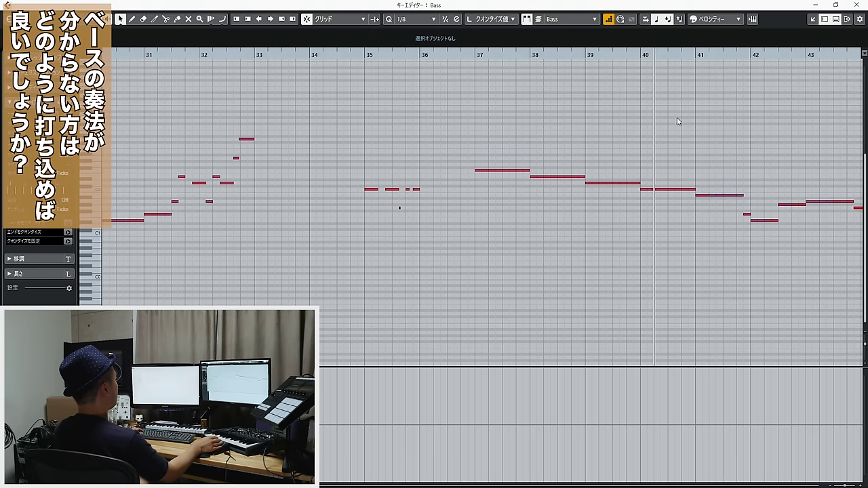
pyautogui.press('h')
pyautogui.press('h')
pyautogui.press('h')
pyautogui.moveTo(598, 106); pyautogui.dragTo(862, 107)
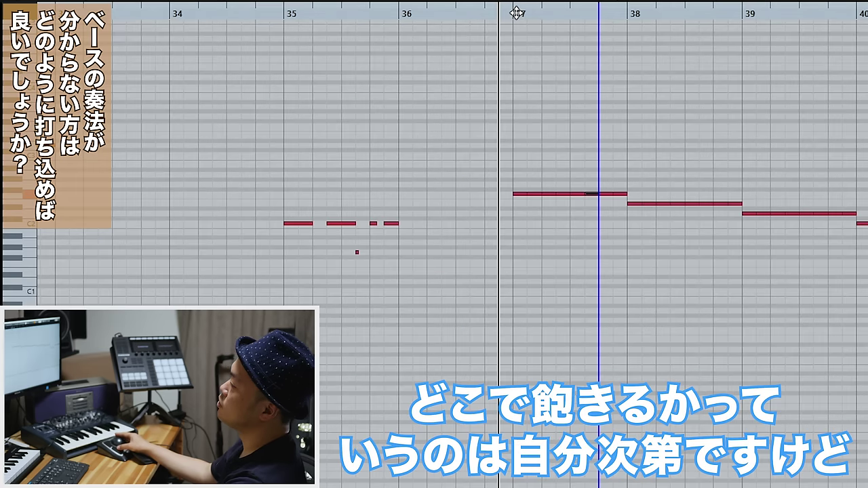
pyautogui.click(513, 13)
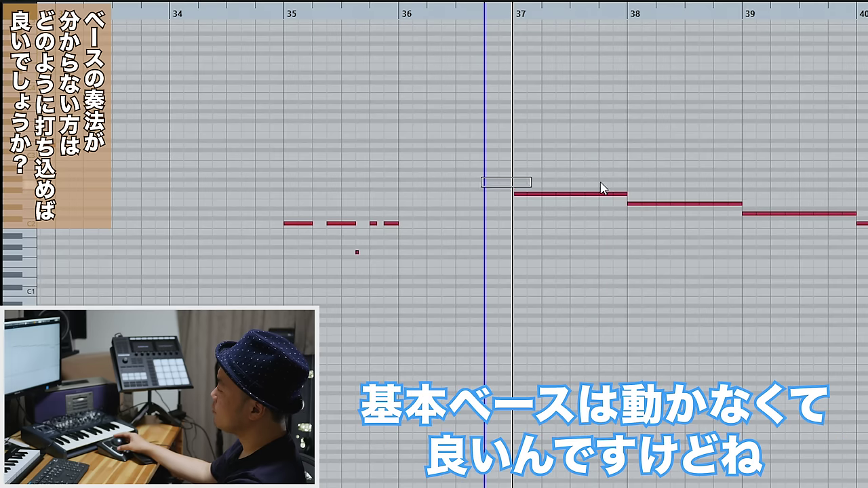
pyautogui.moveTo(635, 191); pyautogui.dragTo(641, 198)
pyautogui.doubleClick(704, 203)
pyautogui.press('space')
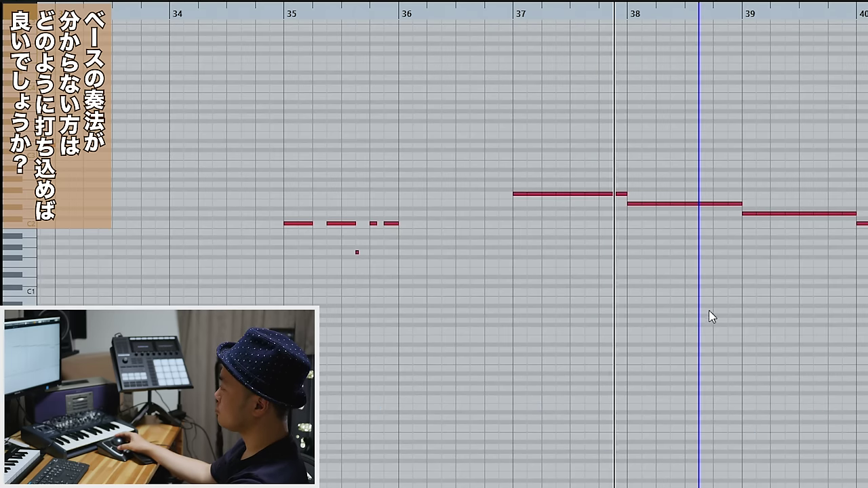
pyautogui.press('space')
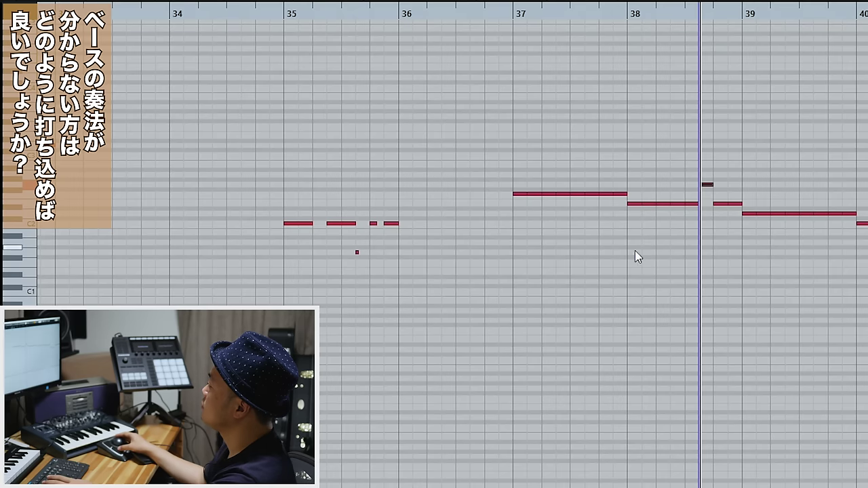
# Raise the sixth eighth note of bar 38 from the E2 root to G2.
pyautogui.moveTo(457, 139); pyautogui.dragTo(743, 212)
pyautogui.click(701, 170)
pyautogui.moveTo(468, 162); pyautogui.dragTo(576, 207)
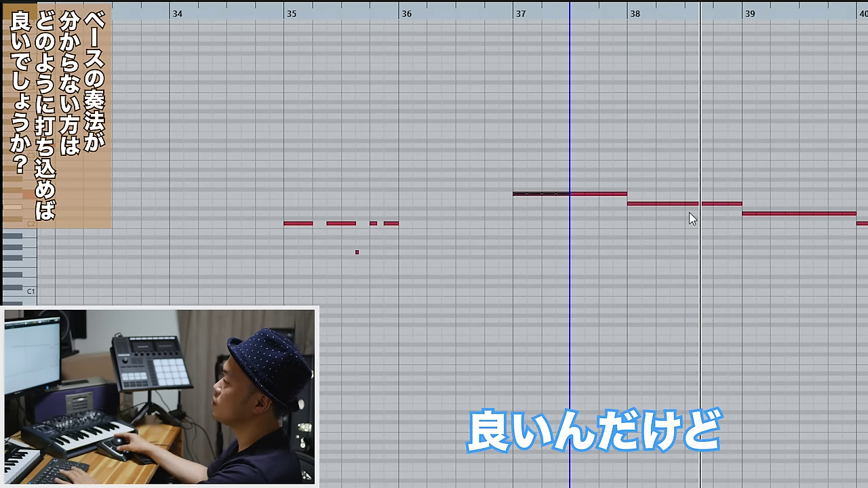
pyautogui.click(707, 204)
pyautogui.press('Up')
pyautogui.press('Up')
pyautogui.press('Up')
pyautogui.click(671, 163)
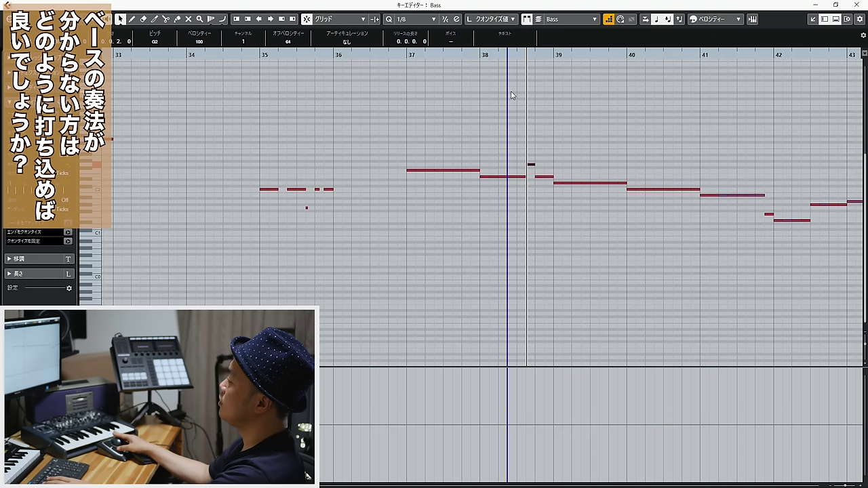
# Play the line from bar 37 and raise the sixth eighth note of bar 40 to G2 as the fifth.
pyautogui.click(435, 53)
pyautogui.moveTo(618, 107); pyautogui.dragTo(858, 111)
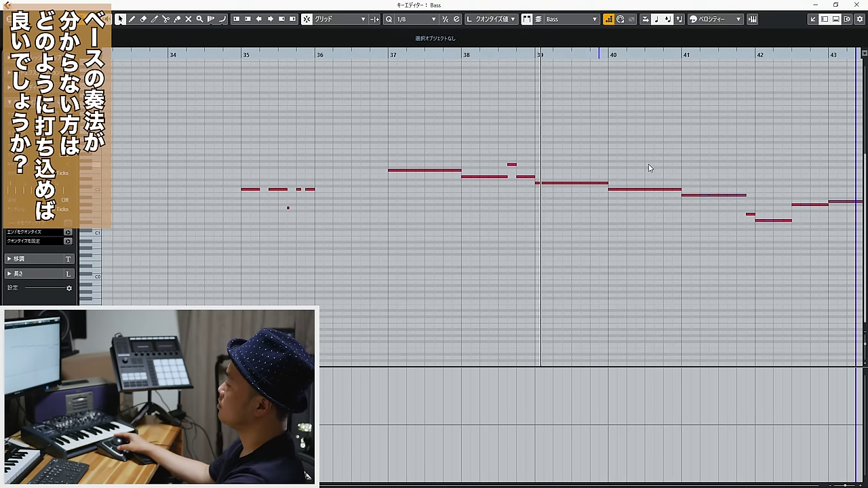
pyautogui.press('space')
pyautogui.moveTo(526, 179); pyautogui.dragTo(659, 182)
pyautogui.keyDown('alt'); pyautogui.click(654, 190); pyautogui.keyUp('alt')
pyautogui.keyDown('alt'); pyautogui.click(664, 190); pyautogui.keyUp('alt')
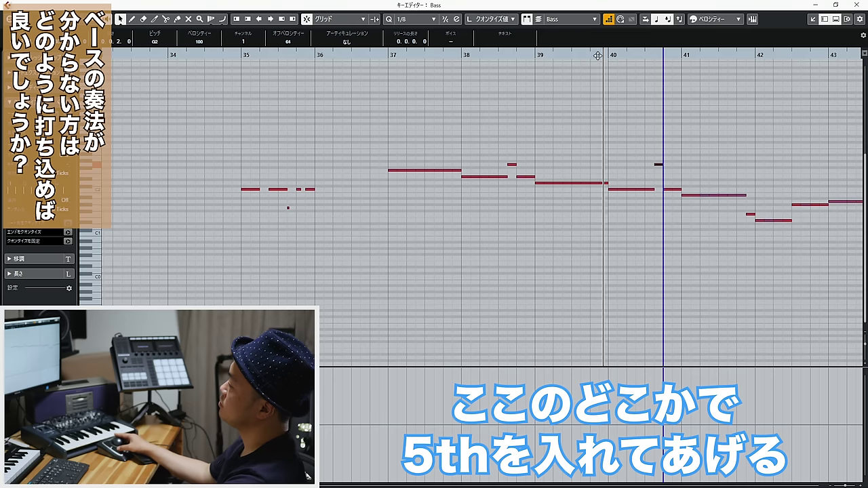
pyautogui.moveTo(668, 86); pyautogui.dragTo(856, 108)
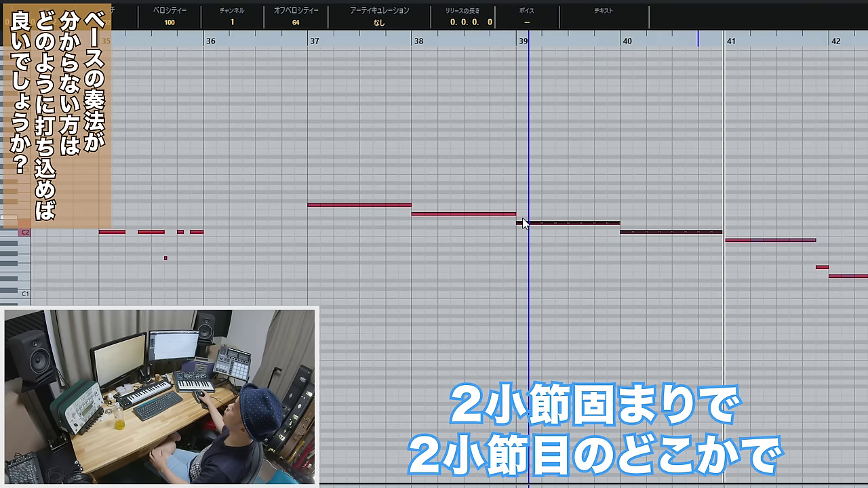
# Raise the third eighth note of bar 38 to G2 instead of the sixth and play the line from bar 37.
pyautogui.moveTo(520, 218); pyautogui.dragTo(304, 170)
pyautogui.click(447, 228)
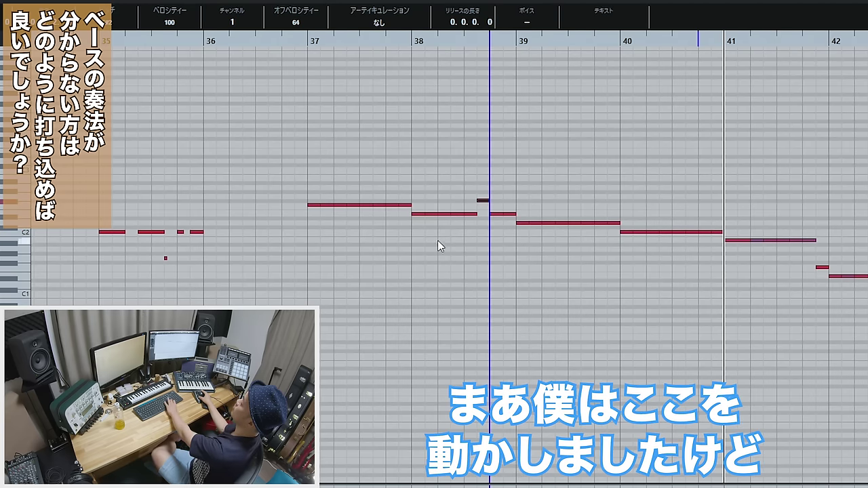
pyautogui.hotkey('ctrl', 'z')
pyautogui.moveTo(441, 227); pyautogui.dragTo(457, 211)
pyautogui.moveTo(449, 213)
pyautogui.mouseDown()
pyautogui.moveTo(449, 196)
pyautogui.moveTo(463, 205)
pyautogui.mouseUp()
pyautogui.click(298, 36)
pyautogui.press('space')
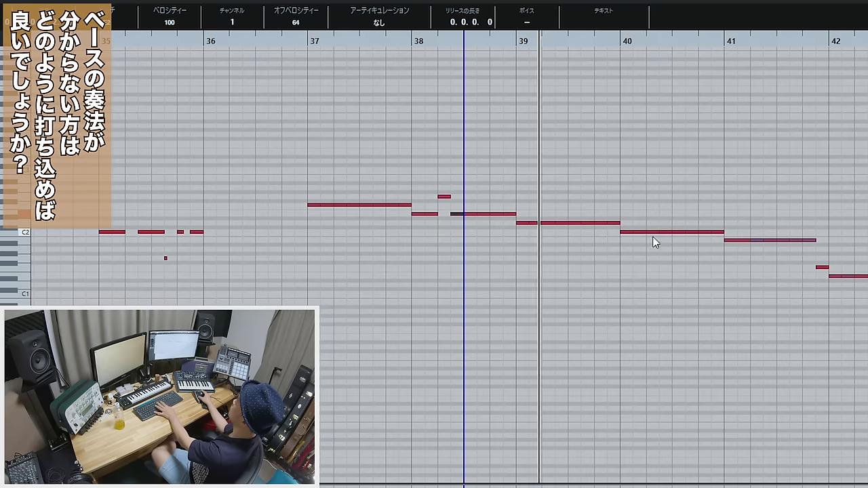
# Raise the first and seventh eighth notes of bar 40 to G2 and play back from just before bar 39.
pyautogui.moveTo(629, 232); pyautogui.dragTo(632, 228)
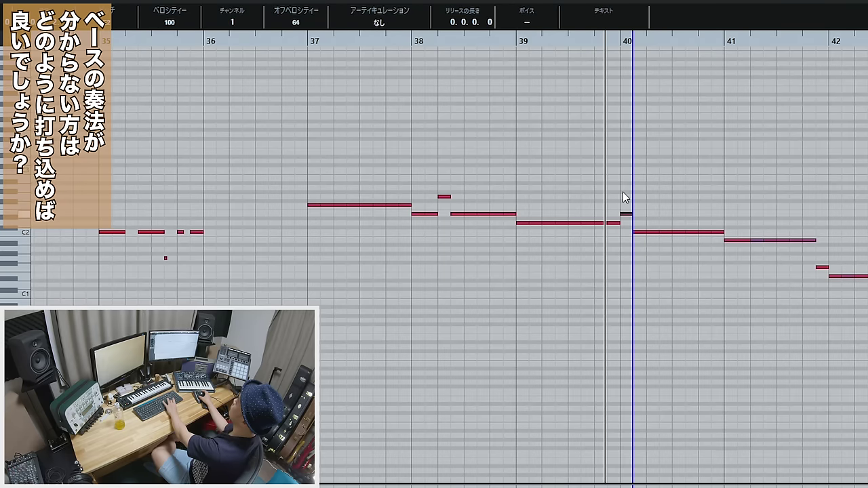
pyautogui.moveTo(625, 196); pyautogui.dragTo(624, 196)
pyautogui.moveTo(742, 83); pyautogui.dragTo(867, 60)
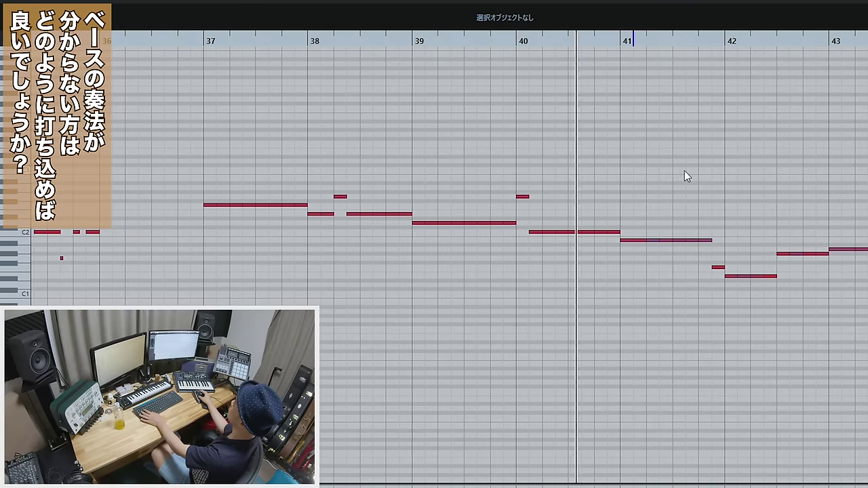
pyautogui.moveTo(601, 232); pyautogui.dragTo(599, 204)
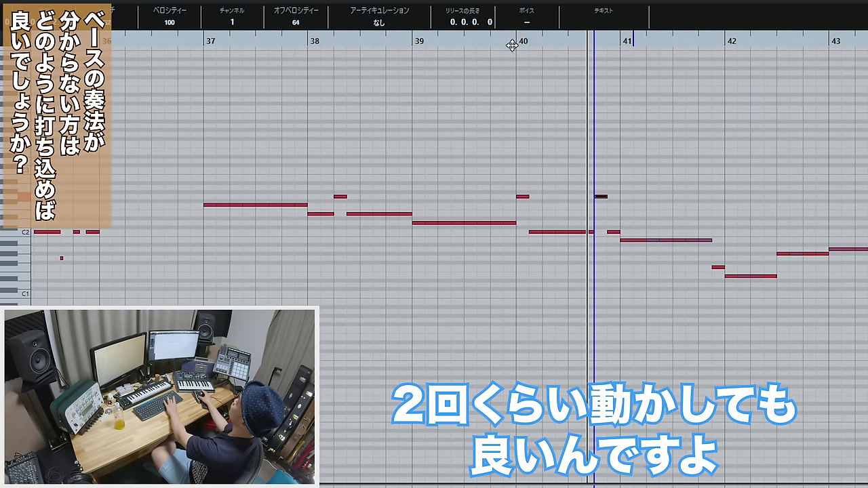
pyautogui.click(399, 45)
pyautogui.press('space')
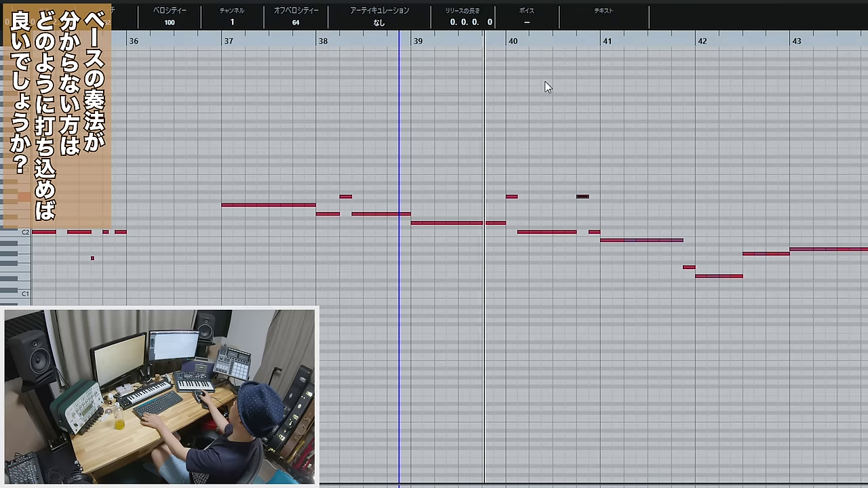
# Undo the last trial pitch changes to the bass notes.
pyautogui.moveTo(615, 190); pyautogui.dragTo(342, 181)
pyautogui.hotkey('ctrl', 'z')
pyautogui.hotkey('ctrl', 'z')
pyautogui.hotkey('ctrl', 'z')
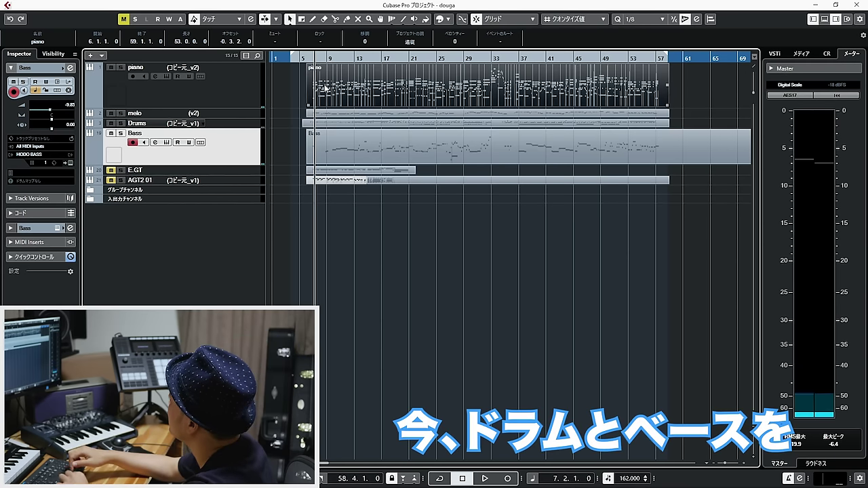
# Open the piano part in the key editor and play it back from bar 7.
pyautogui.click(303, 95)
pyautogui.click(410, 81)
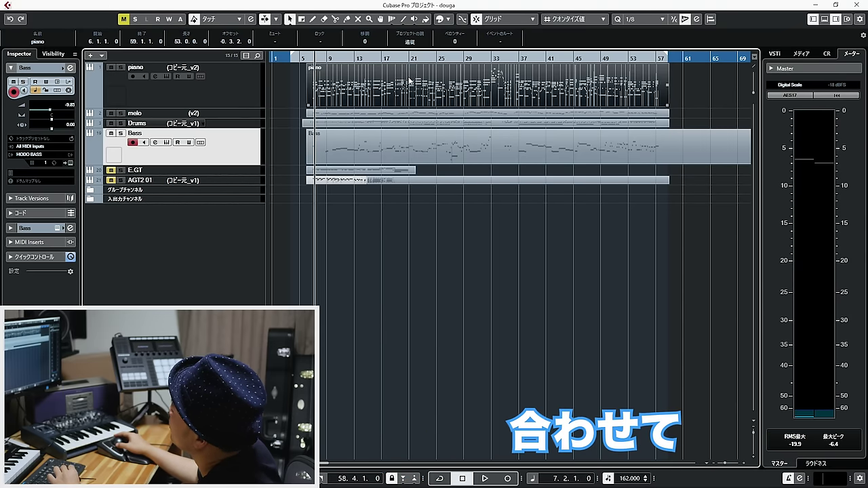
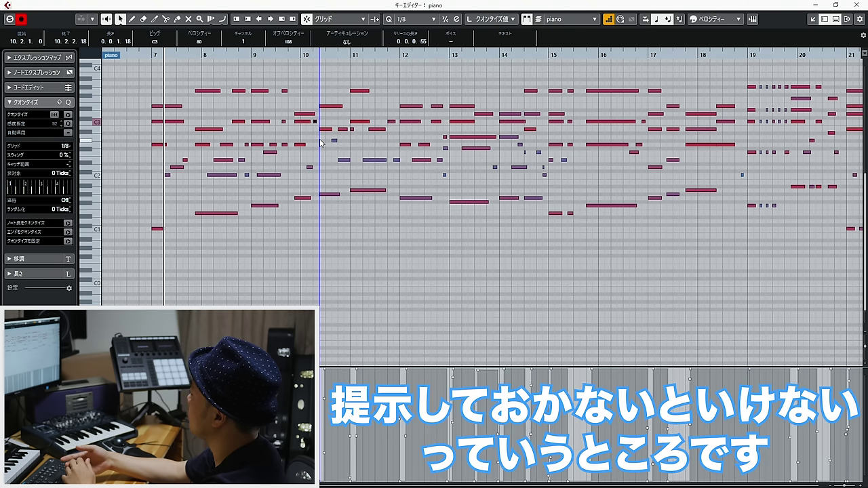
pyautogui.click(248, 251)
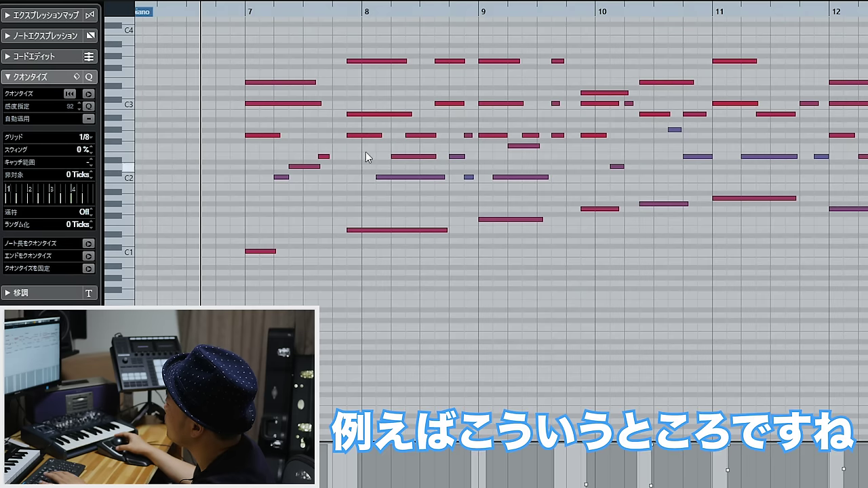
pyautogui.scroll(2, 173, 54)
pyautogui.doubleClick(247, 9)
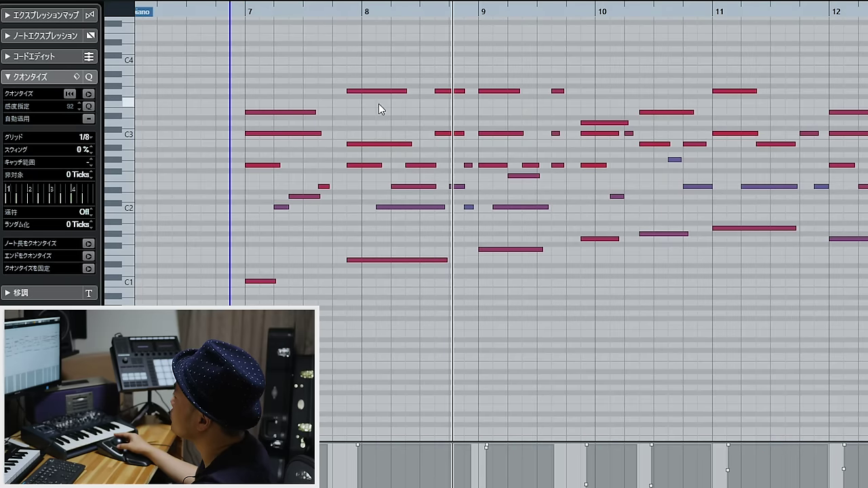
# Raise the B2 in the piano chord just before bar 8 to C3, turning the E minor voicing into a C chord.
pyautogui.moveTo(354, 299); pyautogui.dragTo(365, 64)
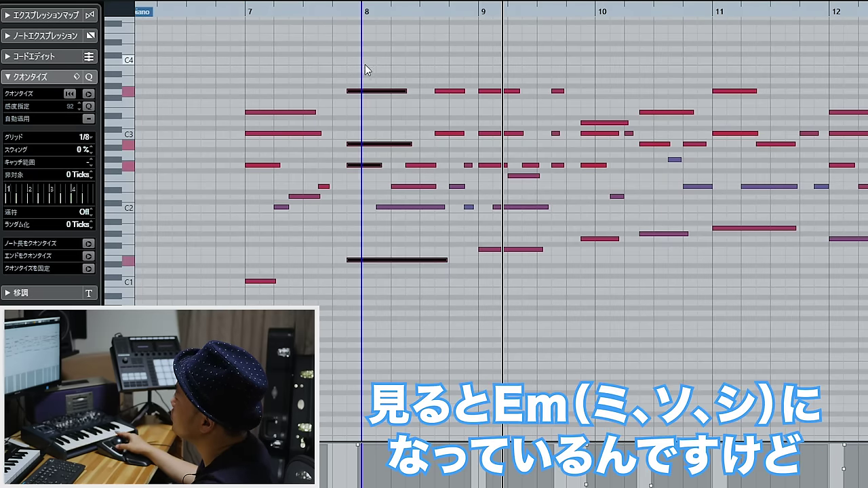
pyautogui.moveTo(346, 11); pyautogui.dragTo(347, 30)
pyautogui.moveTo(373, 201); pyautogui.dragTo(375, 169)
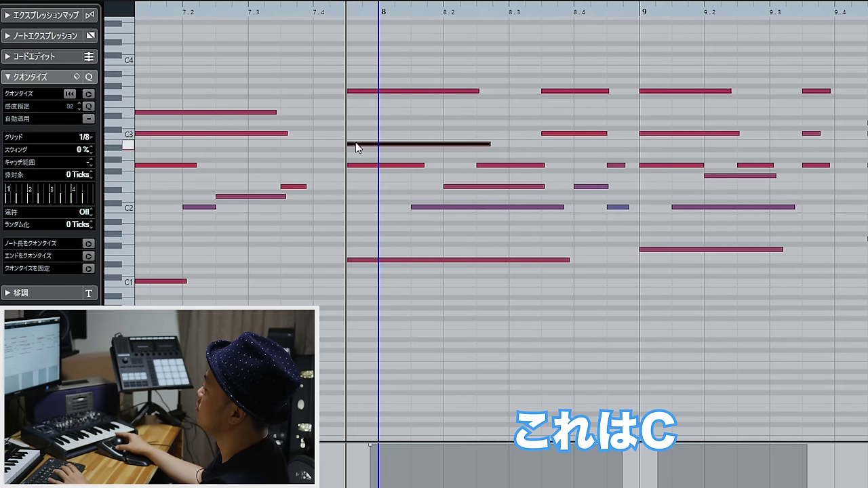
pyautogui.scroll(5, 351, 95)
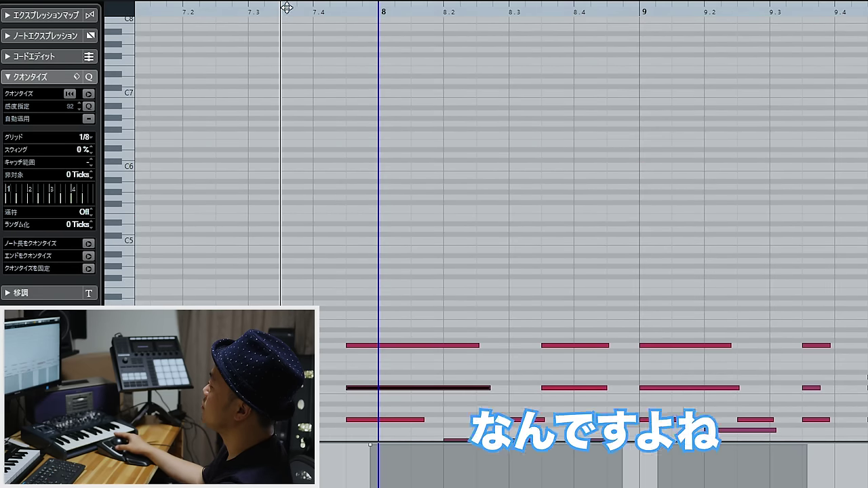
pyautogui.press('g')
pyautogui.press('g')
pyautogui.scroll(-5, 381, 161)
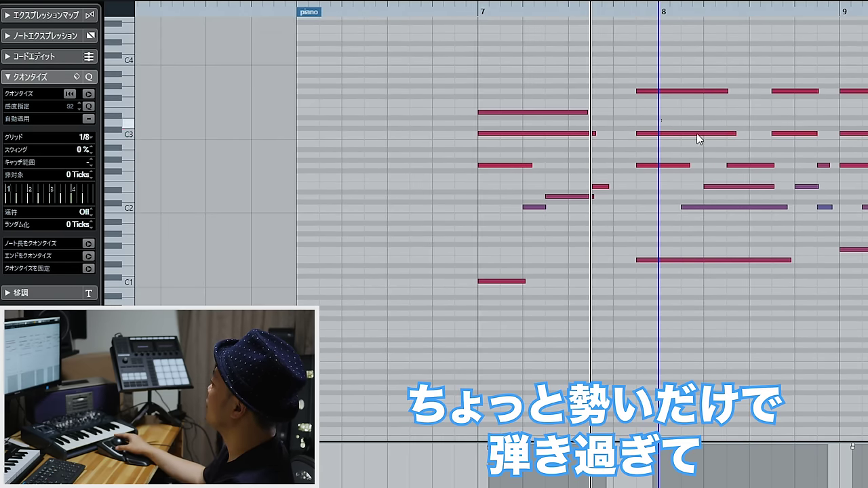
# Play the piano part from bar 7 to check the chord before bar 8 and the chords that follow.
pyautogui.keyDown('shift'); pyautogui.click(803, 133); pyautogui.keyUp('shift')
pyautogui.click(664, 166)
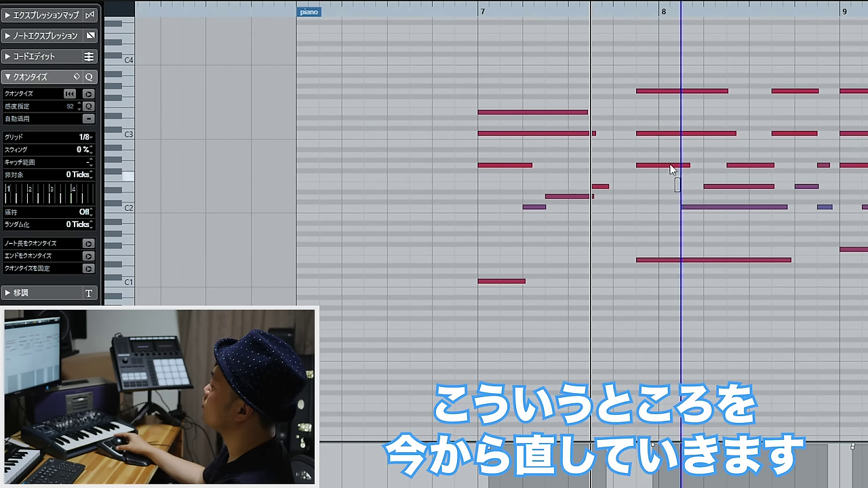
pyautogui.click(474, 10)
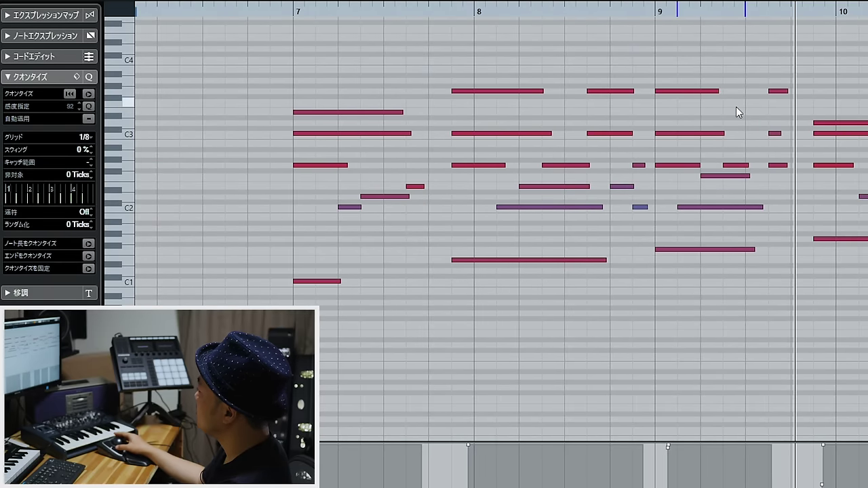
# Try stretching the F2 note in bar 9 back to the start of the bar, and undo it.
pyautogui.click(523, 249)
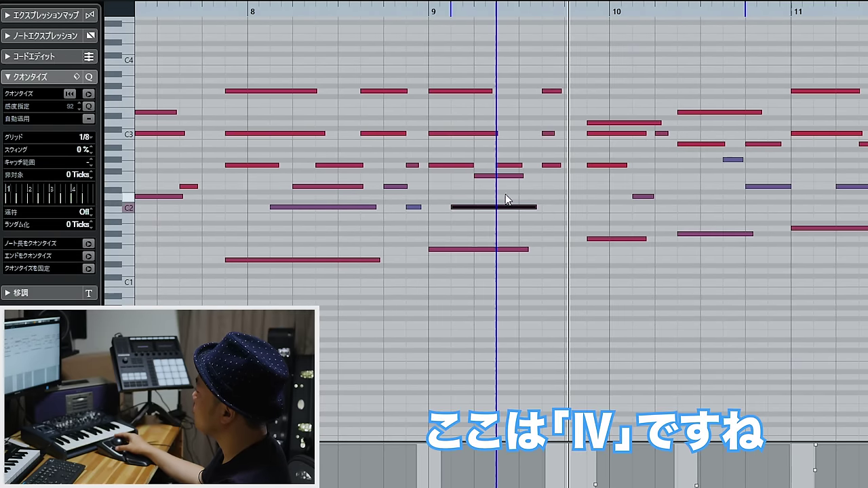
pyautogui.click(503, 175)
pyautogui.moveTo(478, 176); pyautogui.dragTo(430, 176)
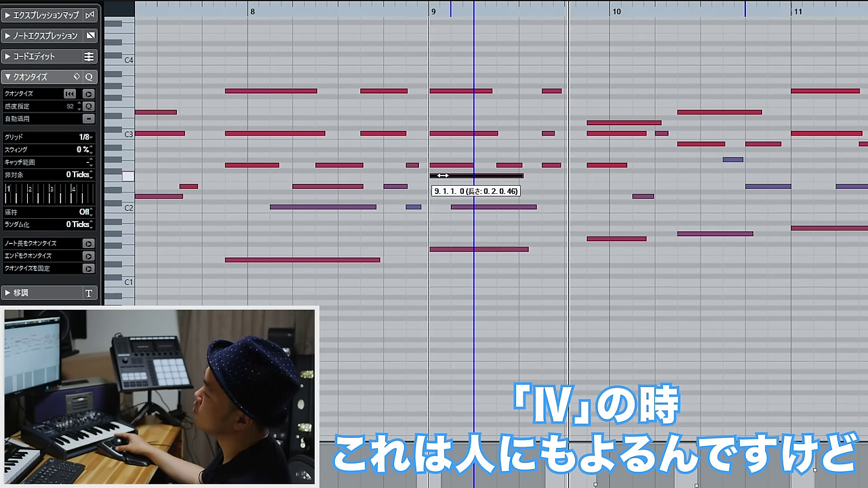
pyautogui.hotkey('ctrl', 'z')
# Single out the G3 notes in the F chord at bar 9 and play the chords around bar 8.
pyautogui.click(461, 90)
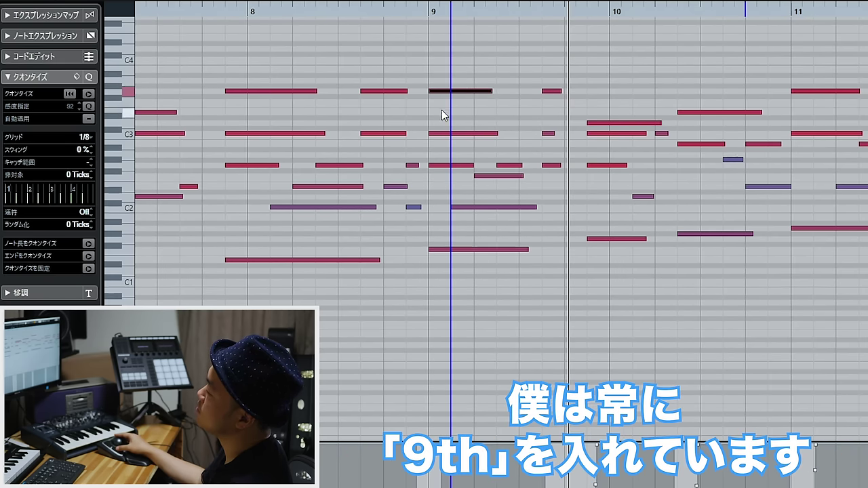
pyautogui.click(431, 166)
pyautogui.click(510, 166)
pyautogui.click(550, 165)
pyautogui.moveTo(486, 100); pyautogui.dragTo(461, 84)
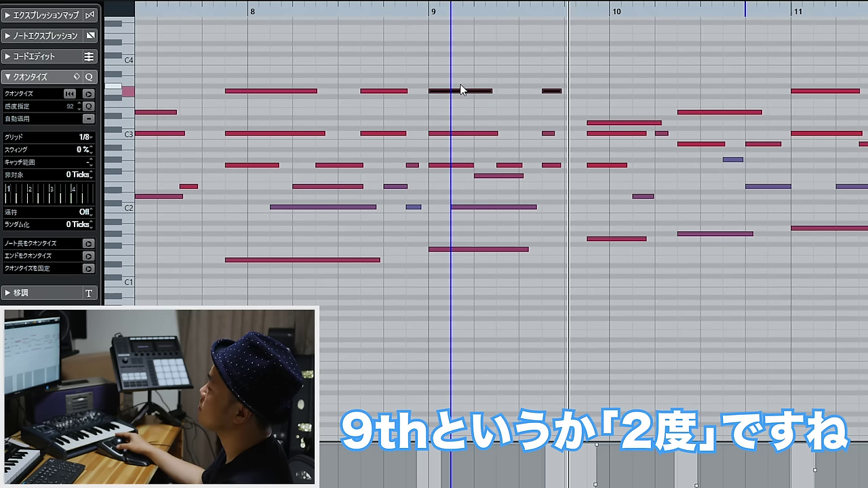
pyautogui.moveTo(430, 111); pyautogui.dragTo(564, 76)
pyautogui.press('space')
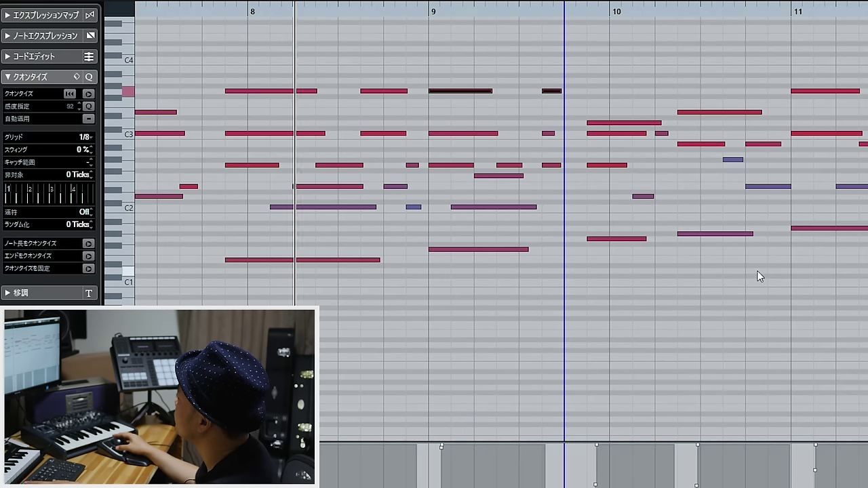
pyautogui.press('space')
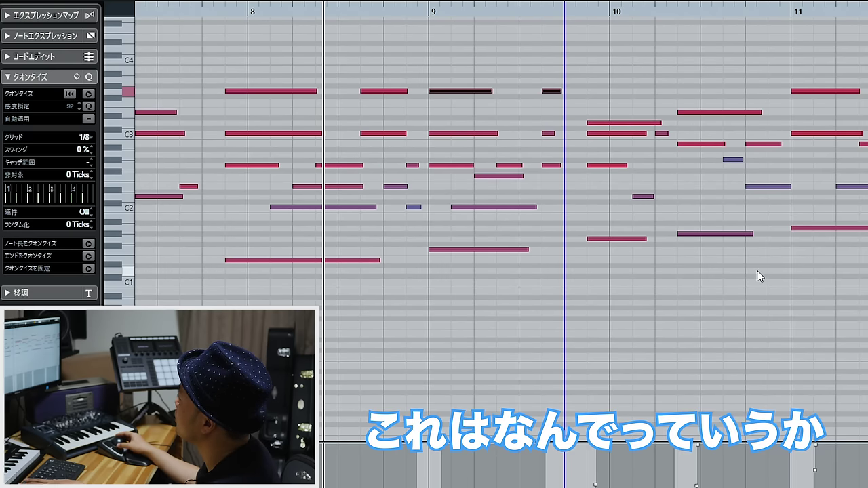
# Try the bar 9 chord with the G3 notes lowered to F3 and the G2 notes raised to A2, and play it from bar 8.
pyautogui.moveTo(564, 114); pyautogui.dragTo(460, 74)
pyautogui.moveTo(442, 150); pyautogui.dragTo(552, 171)
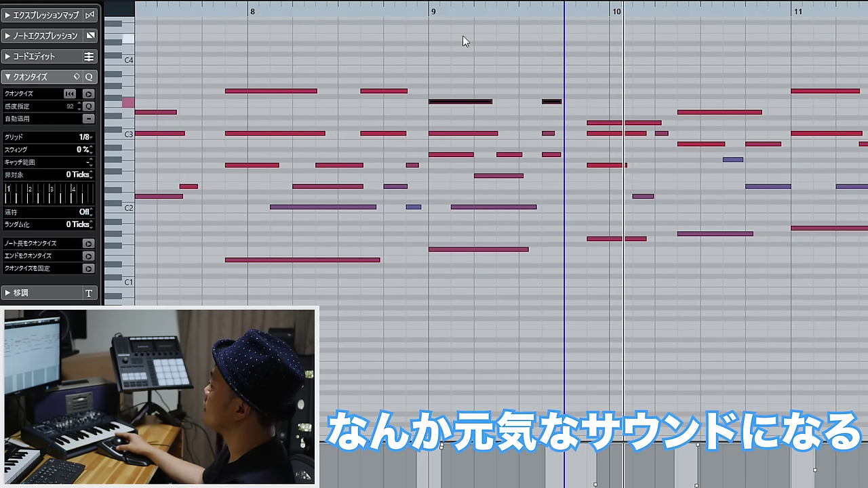
pyautogui.moveTo(452, 14); pyautogui.dragTo(223, 6)
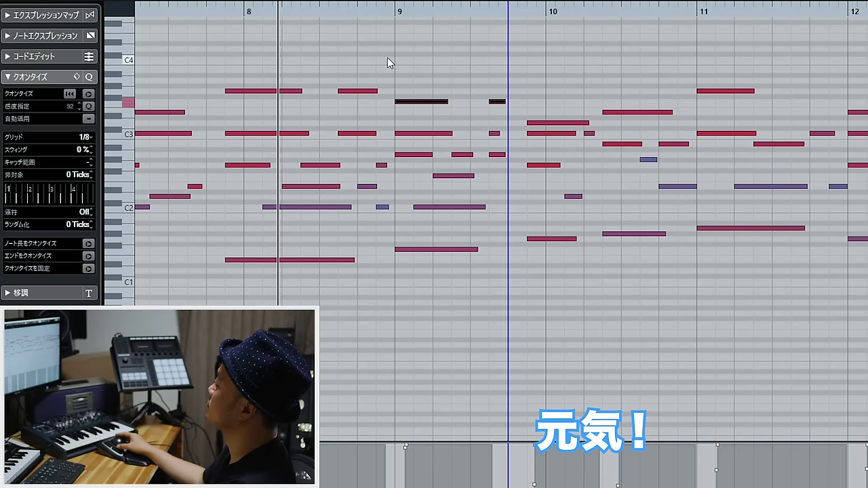
pyautogui.press('space')
# Undo the trial pitch changes to the G notes in the bar 9 chord.
pyautogui.hotkey('ctrl', 'z')
pyautogui.hotkey('ctrl', 'z')
pyautogui.hotkey('ctrl', 'z')
# Play the original chords from just before bar 8 and single out the G2 notes in bar 9.
pyautogui.click(205, 7)
pyautogui.press('space')
pyautogui.click(580, 272)
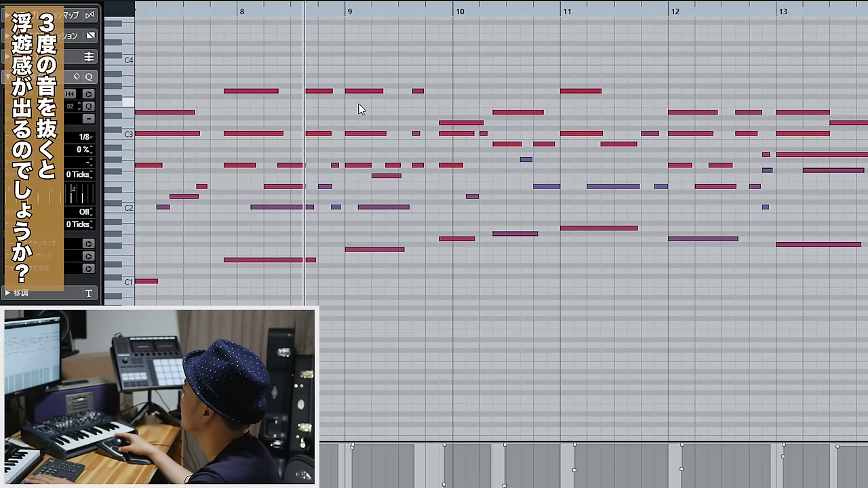
pyautogui.moveTo(361, 109); pyautogui.dragTo(432, 83)
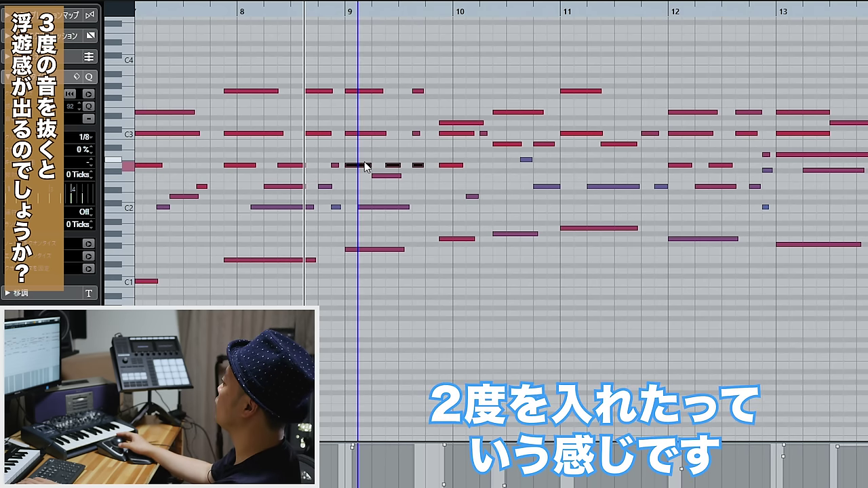
pyautogui.click(343, 12)
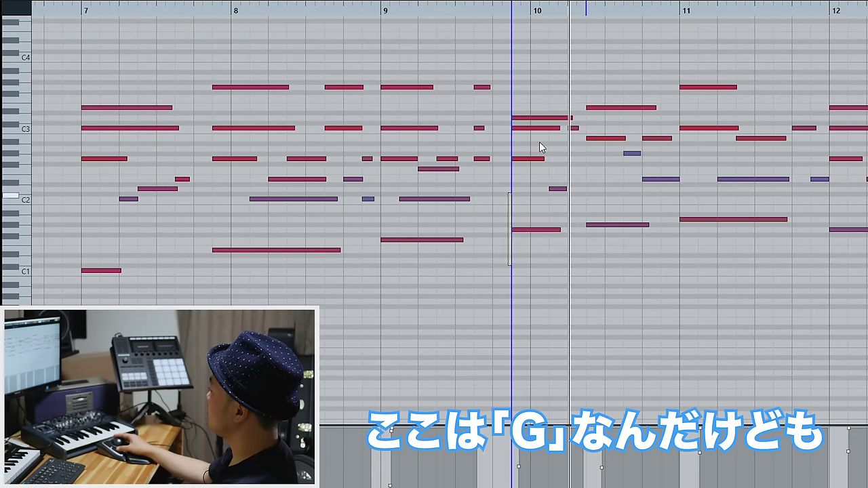
# Examine the notes of the G chord just before bar 10 and play it back.
pyautogui.moveTo(571, 104); pyautogui.dragTo(572, 104)
pyautogui.moveTo(534, 146); pyautogui.dragTo(577, 127)
pyautogui.press('Down')
pyautogui.moveTo(517, 13); pyautogui.dragTo(506, 10)
pyautogui.press('space')
pyautogui.click(396, 15)
pyautogui.press('space')
# Play the bar 11 chord and raise the B2 in the middle of that bar to C3.
pyautogui.moveTo(727, 271); pyautogui.dragTo(610, 255)
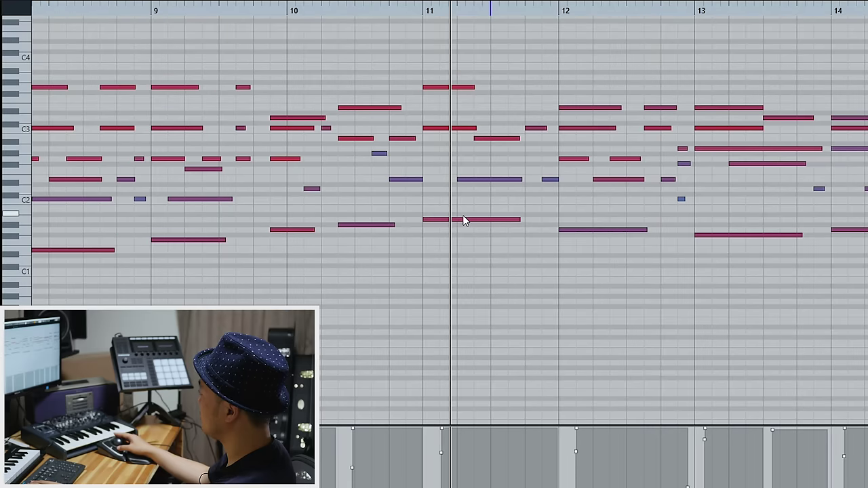
pyautogui.moveTo(443, 148); pyautogui.dragTo(457, 58)
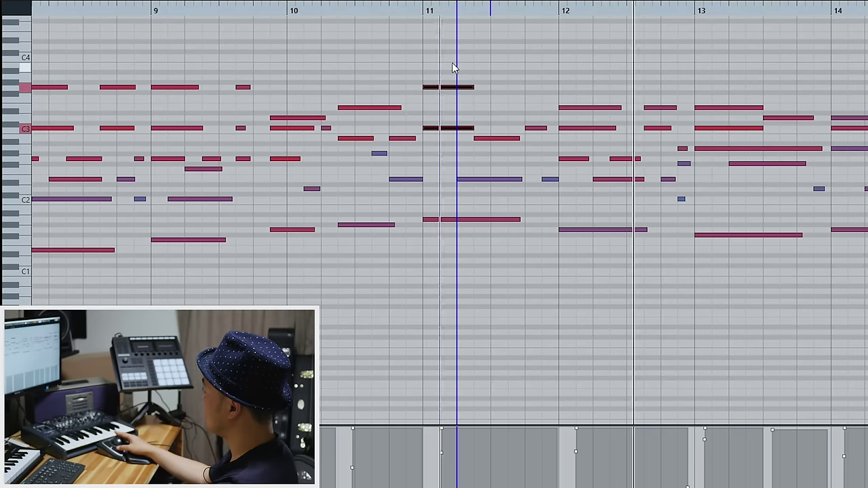
pyautogui.press('space')
pyautogui.click(525, 211)
pyautogui.hscroll(3, 612, 332)
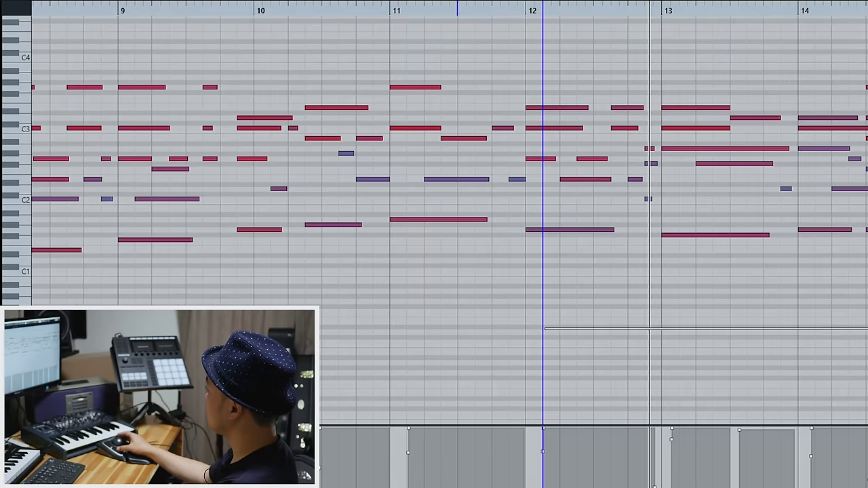
pyautogui.click(341, 11)
pyautogui.press('space')
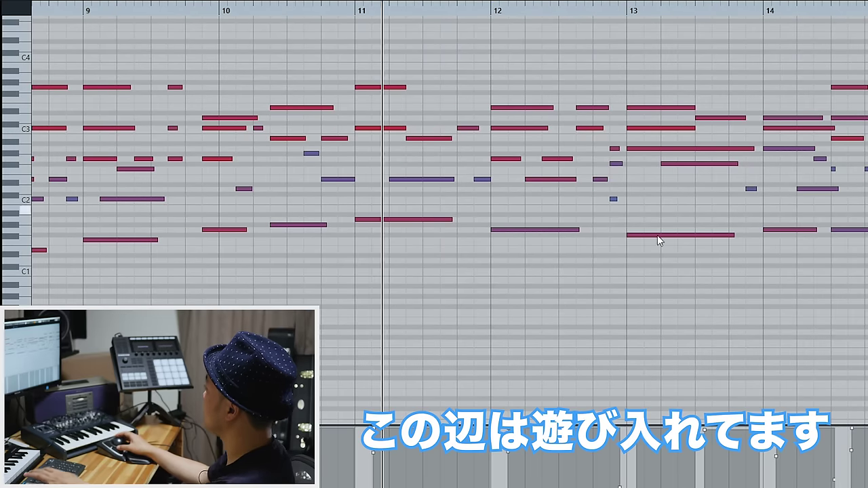
pyautogui.moveTo(377, 137); pyautogui.dragTo(376, 127)
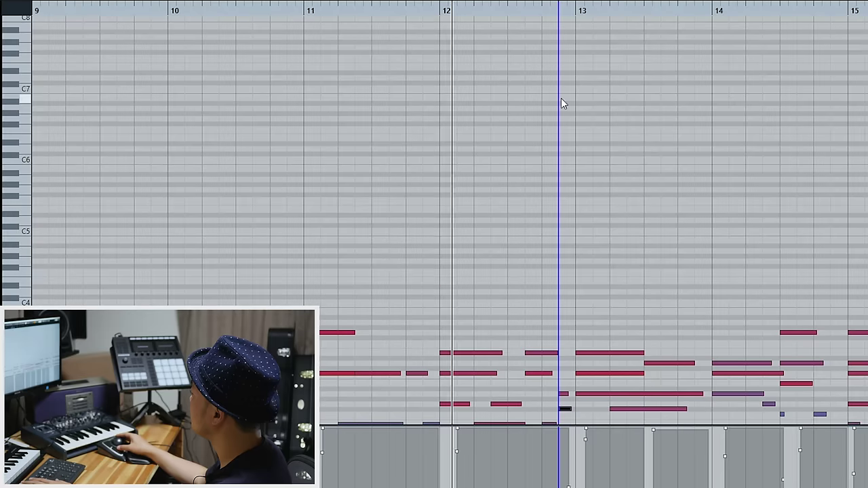
# Play on through bar 13 and delete the short D2 note just before bar 14.
pyautogui.scroll(-5, 562, 103)
pyautogui.moveTo(735, 287); pyautogui.dragTo(865, 227)
pyautogui.press('space')
pyautogui.moveTo(430, 83); pyautogui.dragTo(525, 258)
pyautogui.moveTo(538, 198); pyautogui.dragTo(527, 185)
pyautogui.press('Delete')
# Lengthen the F#1, F#2 and D3 notes in bar 13 so they end at the start of bar 14.
pyautogui.moveTo(509, 261); pyautogui.dragTo(541, 166)
pyautogui.click(522, 256)
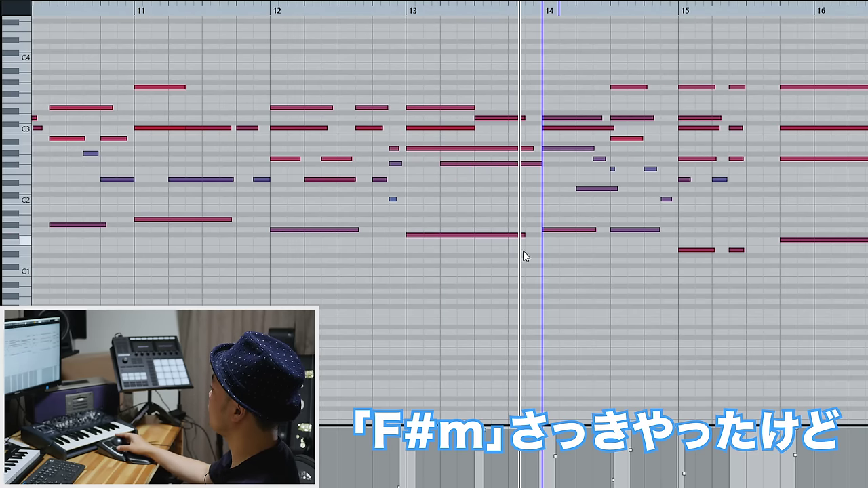
pyautogui.moveTo(427, 91); pyautogui.dragTo(541, 116)
pyautogui.click(520, 129)
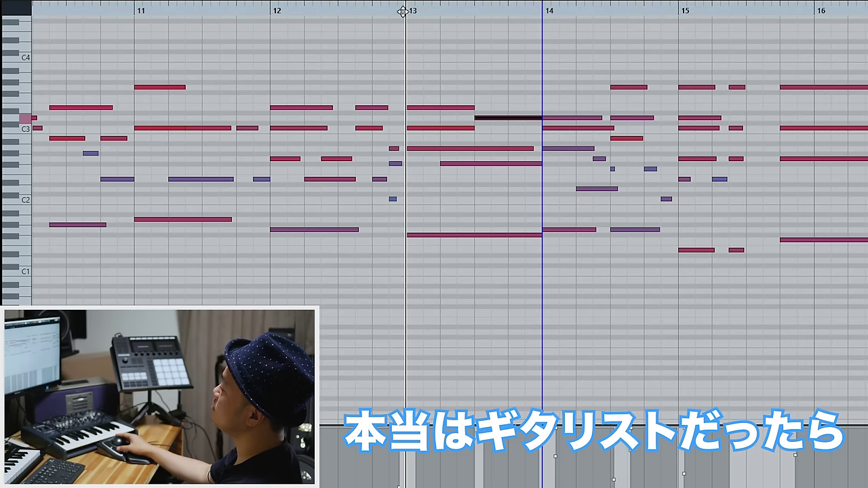
# Review the chord notes in bar 13 and lengthen the A2 to the start of bar 14.
pyautogui.moveTo(412, 284); pyautogui.dragTo(506, 252)
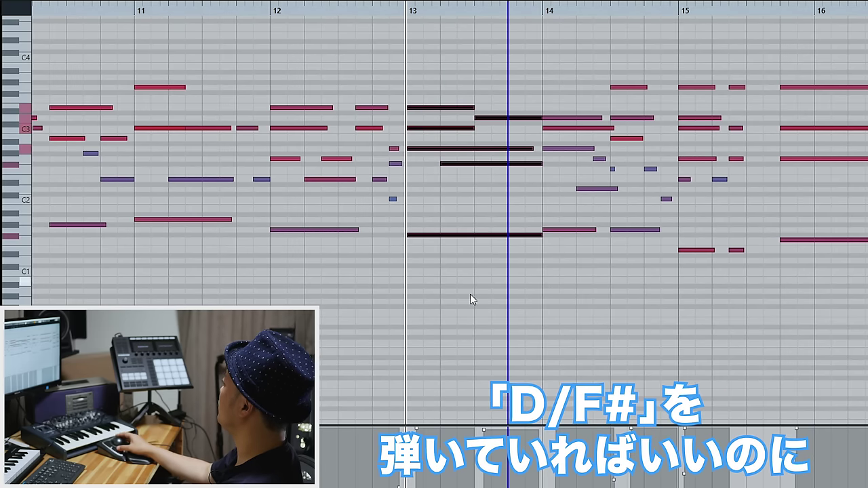
pyautogui.click(471, 12)
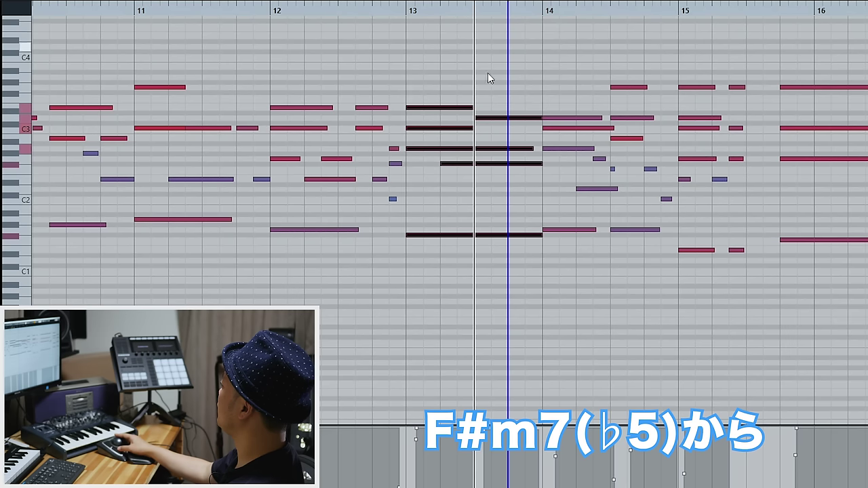
pyautogui.moveTo(524, 71); pyautogui.dragTo(522, 295)
pyautogui.click(531, 149)
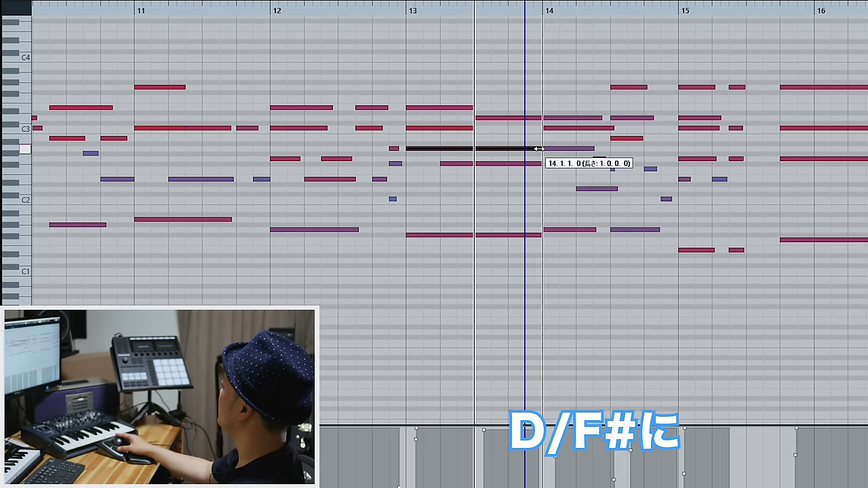
pyautogui.moveTo(430, 83); pyautogui.dragTo(533, 95)
pyautogui.click(534, 96)
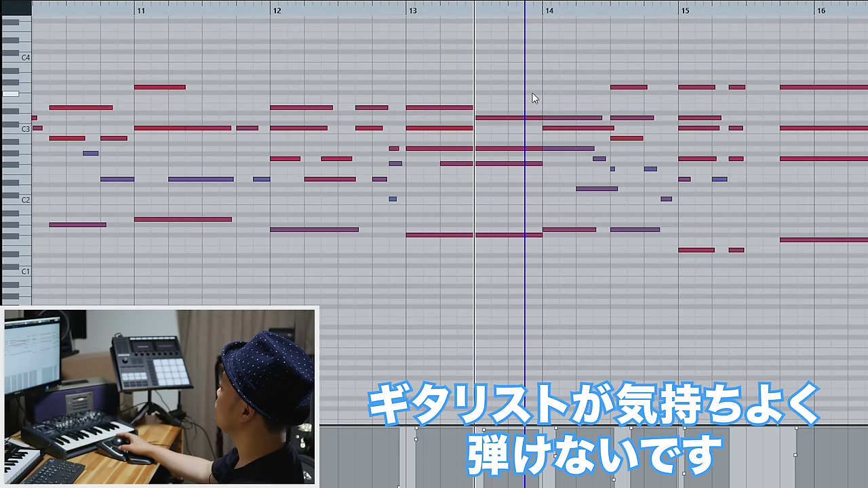
pyautogui.click(400, 9)
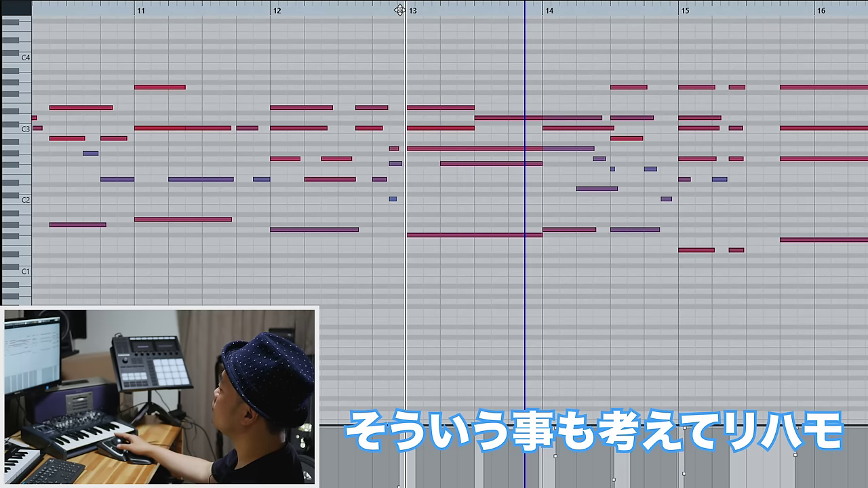
# Delete the D3 and the two short E2 notes from the chord in bar 15.
pyautogui.click(660, 308)
pyautogui.hscroll(7, 659, 308)
pyautogui.moveTo(476, 10); pyautogui.dragTo(417, 57)
pyautogui.moveTo(514, 116); pyautogui.dragTo(512, 120)
pyautogui.press('Delete')
pyautogui.moveTo(482, 190); pyautogui.dragTo(550, 183)
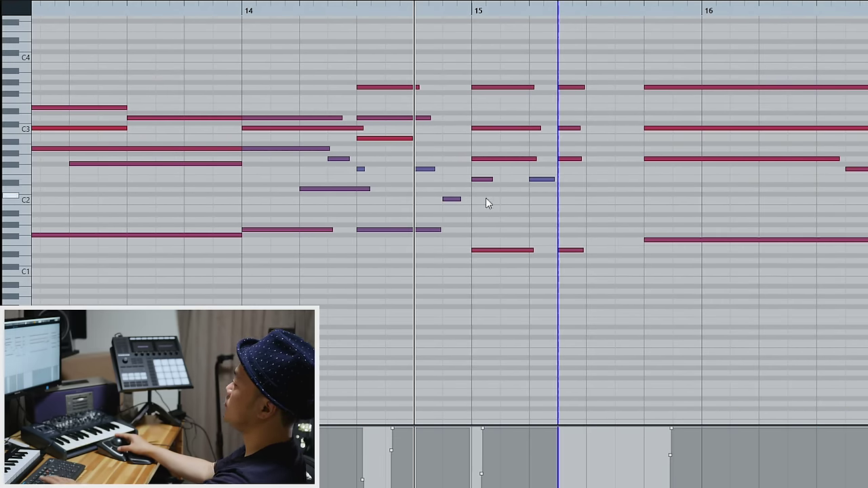
pyautogui.moveTo(485, 193); pyautogui.dragTo(554, 171)
pyautogui.press('Delete')
# Check the remaining bar 15 chord notes and add a quarter-note D3 as the 9th at the start of the bar.
pyautogui.click(500, 152)
pyautogui.click(496, 87)
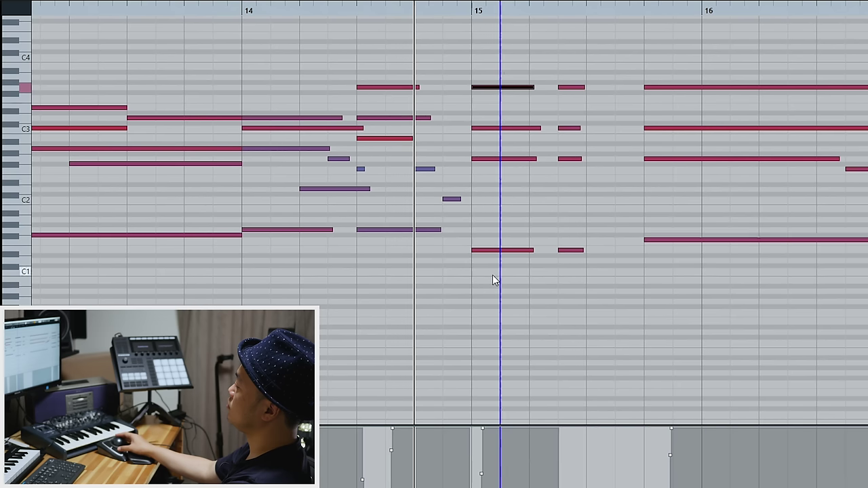
pyautogui.click(502, 250)
pyautogui.click(503, 225)
pyautogui.click(506, 158)
pyautogui.moveTo(483, 294); pyautogui.dragTo(580, 68)
pyautogui.click(548, 110)
pyautogui.moveTo(476, 118); pyautogui.dragTo(529, 119)
pyautogui.click(568, 120)
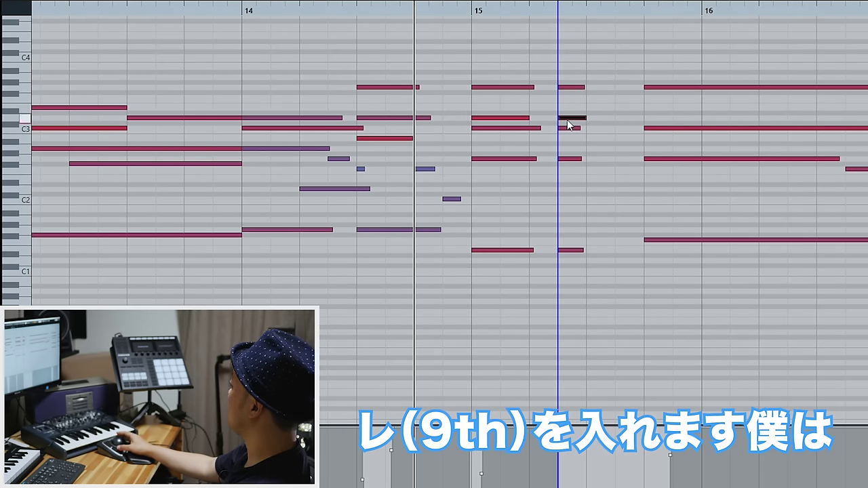
pyautogui.hotkey('ctrl', 'z')
# Play the chords from the middle of bar 14 through bar 15 to hear the added D3.
pyautogui.press('space')
pyautogui.click(391, 15)
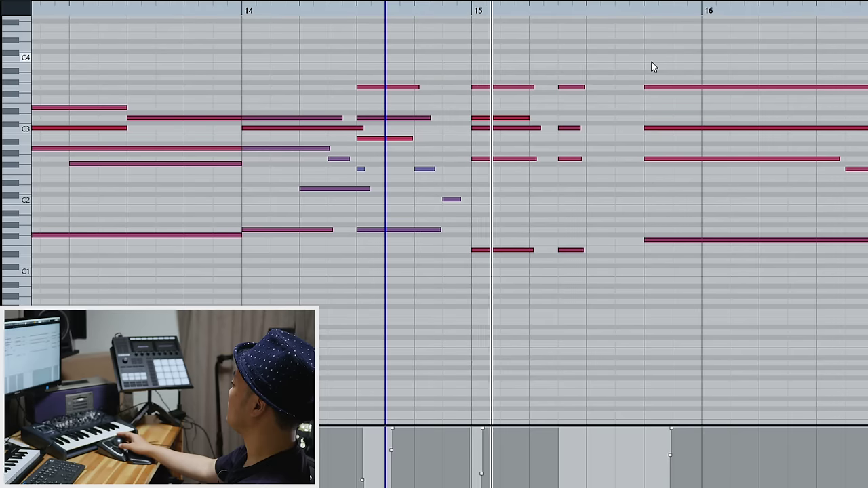
pyautogui.press('space')
# Select the C3 root notes of the two bar 15 chords, play the passage, and undo the last change.
pyautogui.click(575, 128)
pyautogui.keyDown('ctrl'); pyautogui.click(537, 127); pyautogui.keyUp('ctrl')
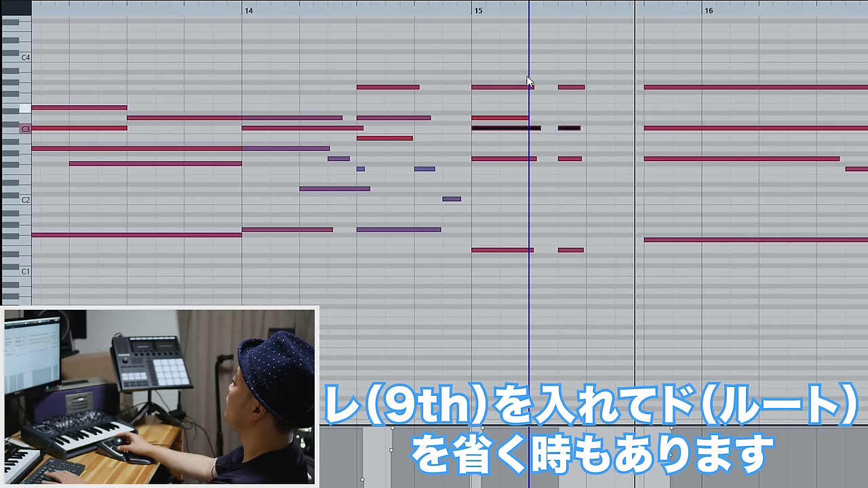
pyautogui.moveTo(505, 14)
pyautogui.mouseDown()
pyautogui.moveTo(384, 7)
pyautogui.moveTo(506, 8)
pyautogui.mouseUp()
pyautogui.press('space')
pyautogui.hotkey('ctrl', 'z')
# Play the chords from the middle of bar 14 into bar 18, checking the G2 held into bar 16.
pyautogui.click(373, 8)
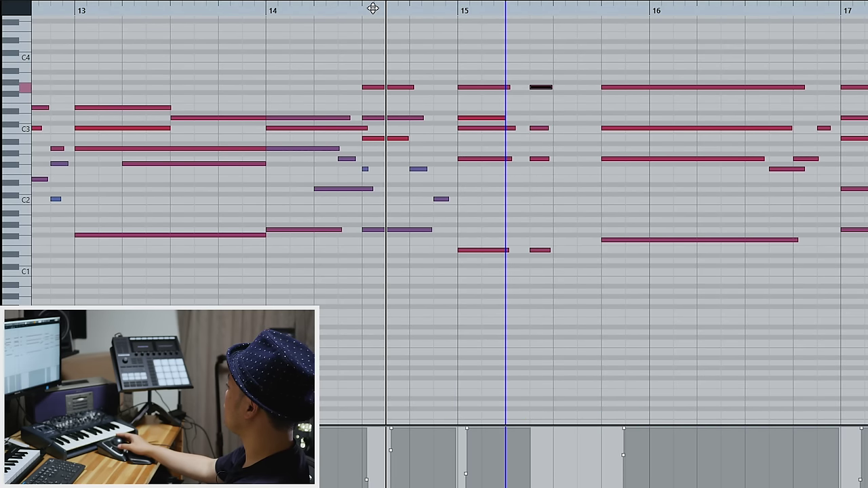
pyautogui.press('space')
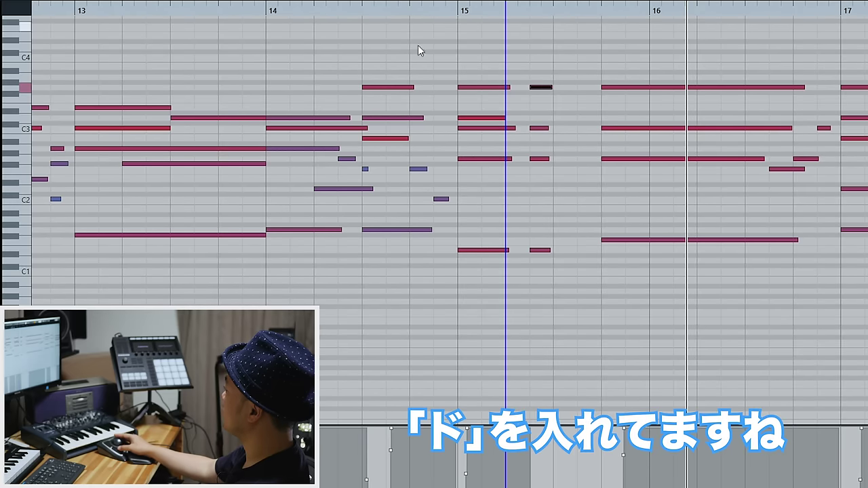
pyautogui.hscroll(1, 746, 299)
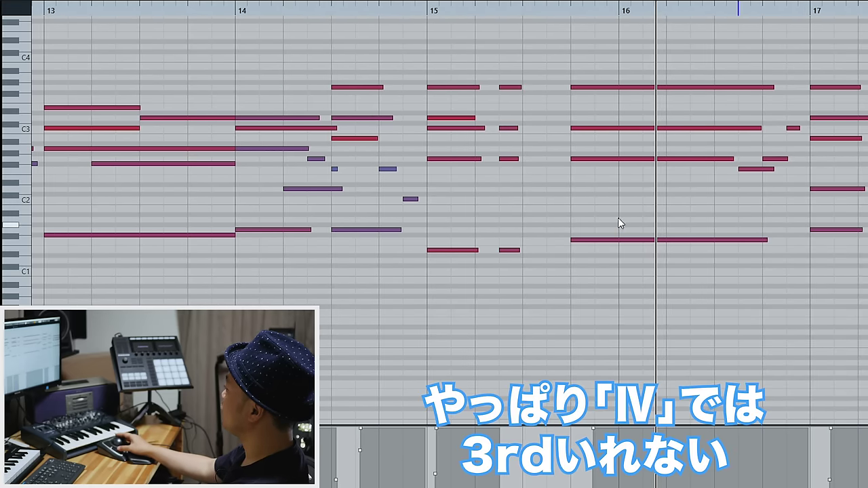
pyautogui.click(612, 160)
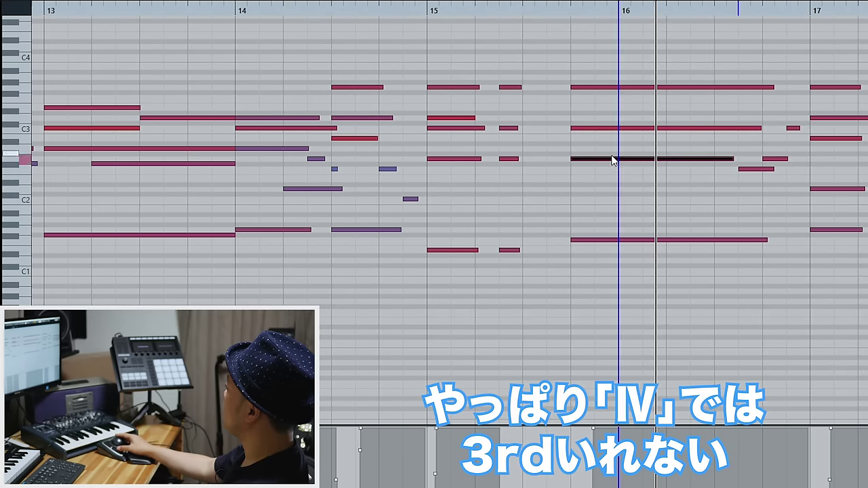
pyautogui.click(425, 13)
pyautogui.press('space')
pyautogui.moveTo(790, 284); pyautogui.dragTo(867, 286)
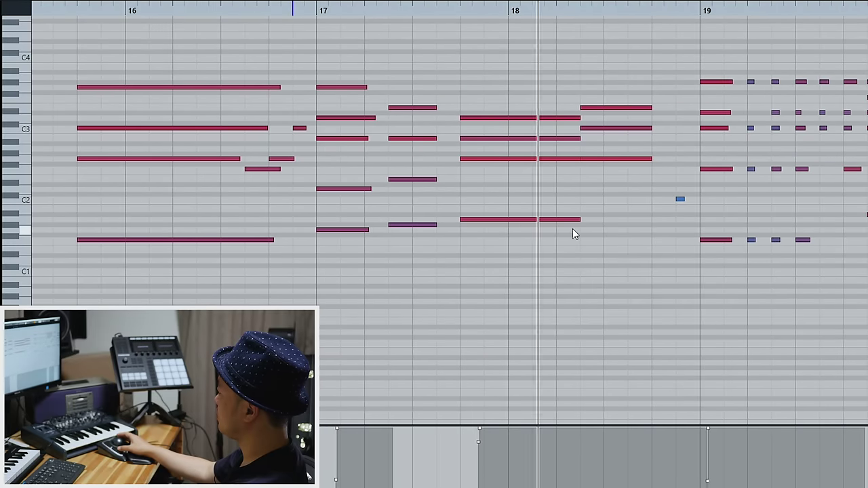
pyautogui.press('space')
# Play from bar 17 and examine the notes of the two chords in bar 18, including the second one's E3, C3 and G2.
pyautogui.click(619, 128)
pyautogui.click(606, 108)
pyautogui.click(507, 118)
pyautogui.moveTo(453, 7); pyautogui.dragTo(306, 12)
pyautogui.press('space')
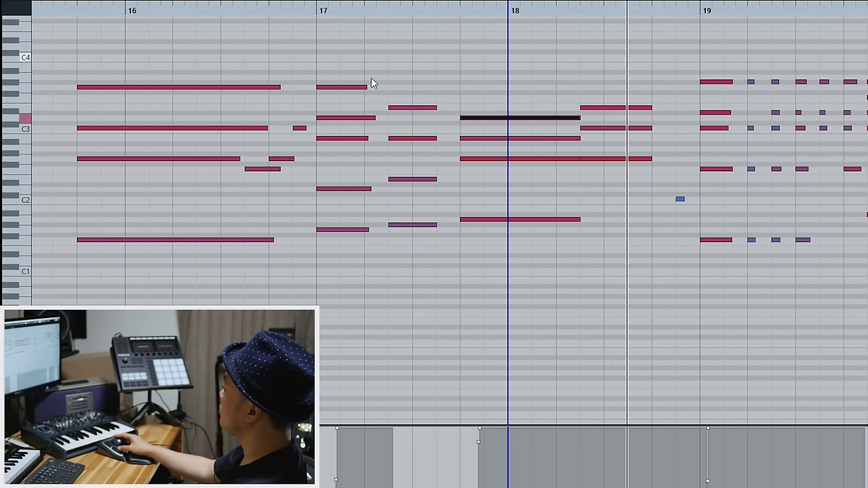
pyautogui.moveTo(536, 226); pyautogui.dragTo(513, 81)
pyautogui.moveTo(603, 76); pyautogui.dragTo(641, 178)
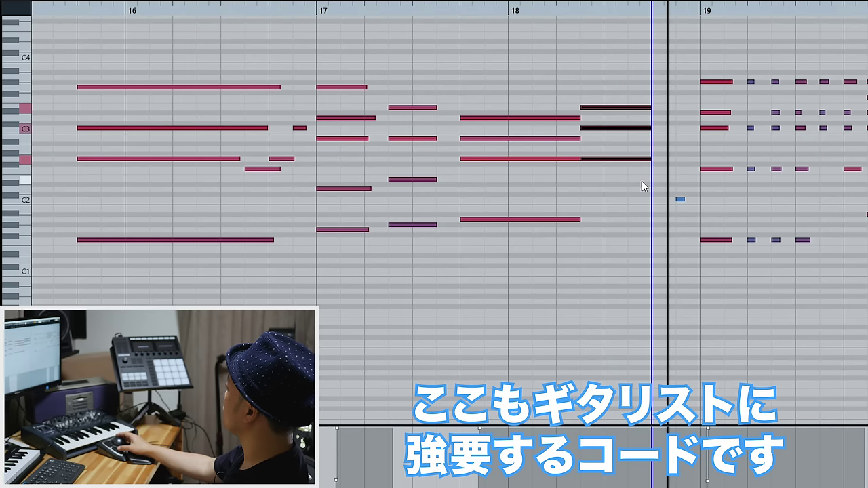
# Try raising the B2 and D3 of the first bar 18 chord to C3 and E3, play it, and undo the change.
pyautogui.moveTo(523, 256)
pyautogui.mouseDown()
pyautogui.moveTo(486, 99)
pyautogui.moveTo(471, 92)
pyautogui.moveTo(454, 105)
pyautogui.moveTo(538, 250)
pyautogui.mouseUp()
pyautogui.moveTo(459, 275); pyautogui.dragTo(662, 194)
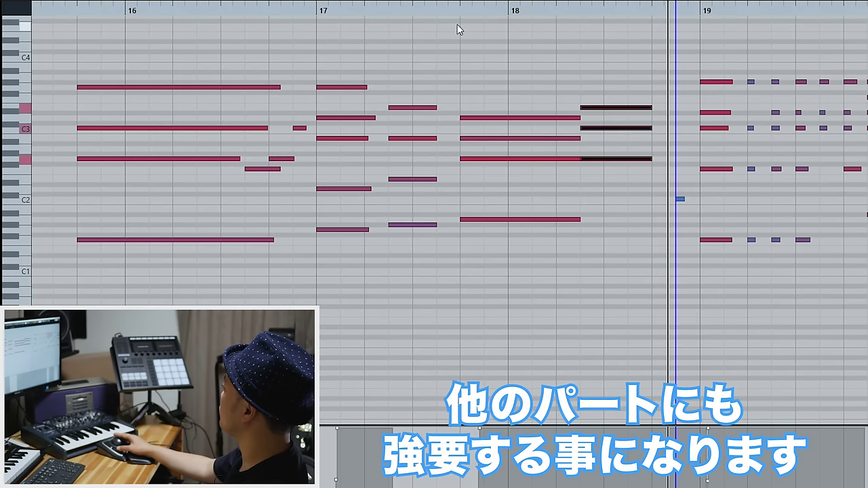
pyautogui.moveTo(493, 72); pyautogui.dragTo(539, 194)
pyautogui.keyDown('shift'); pyautogui.click(559, 159); pyautogui.keyUp('shift')
pyautogui.press('Up')
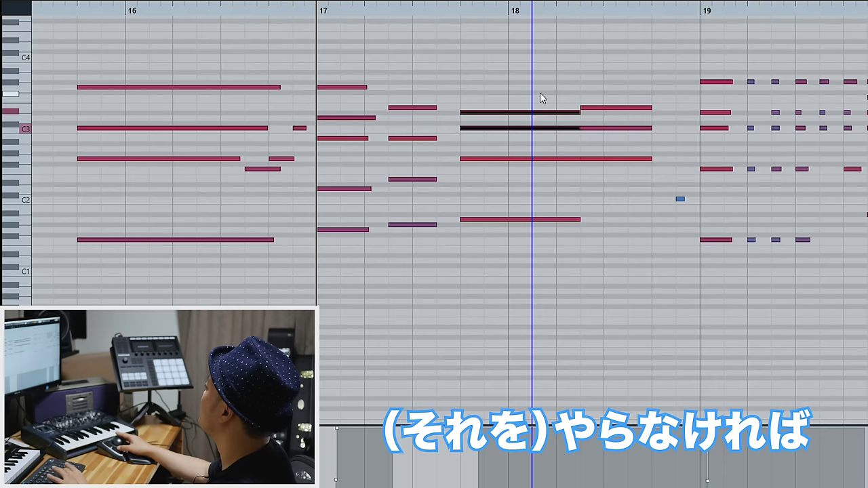
pyautogui.click(546, 96)
pyautogui.click(545, 112)
pyautogui.press('Up')
pyautogui.press('space')
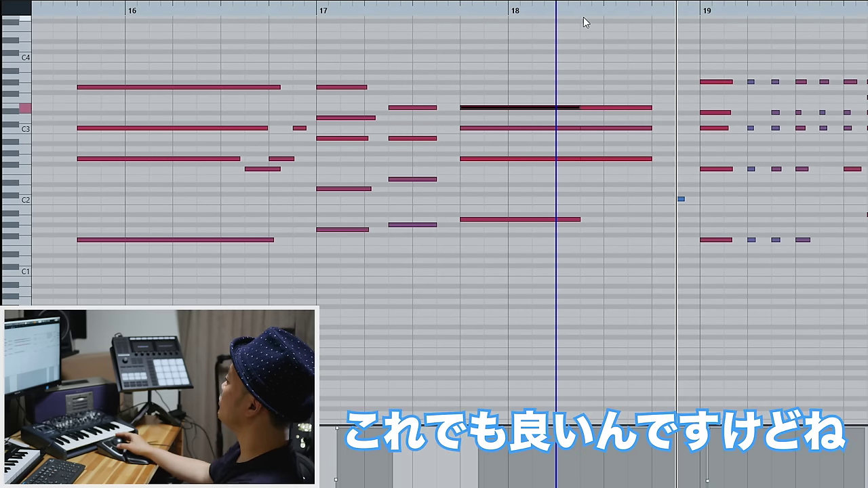
pyautogui.hotkey('ctrl', 'z')
pyautogui.hotkey('ctrl', 'z')
# Play from bar 17 into bar 21, select the B2 in bar 21's chord, and replay from late in bar 19.
pyautogui.click(321, 3)
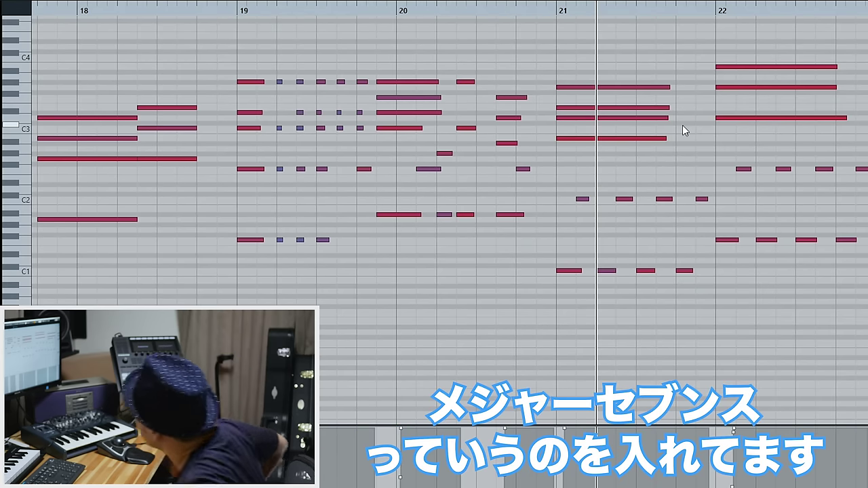
pyautogui.click(646, 138)
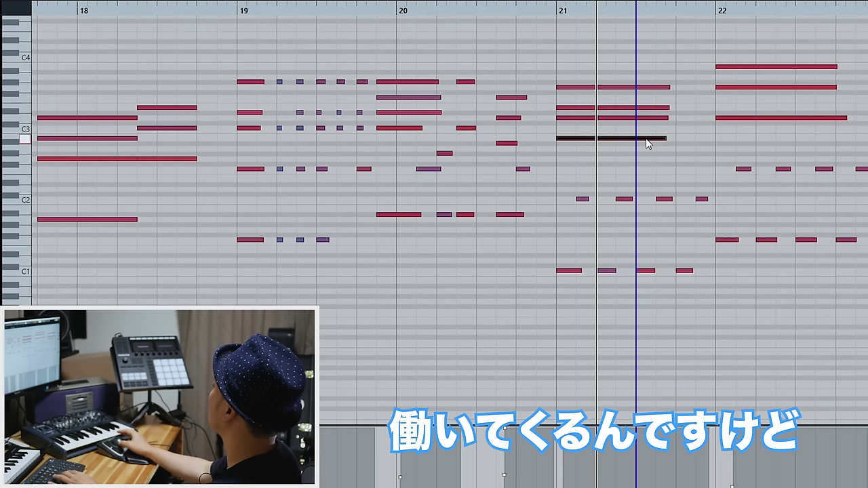
pyautogui.hscroll(3, 676, 153)
pyautogui.moveTo(614, 153); pyautogui.dragTo(571, 142)
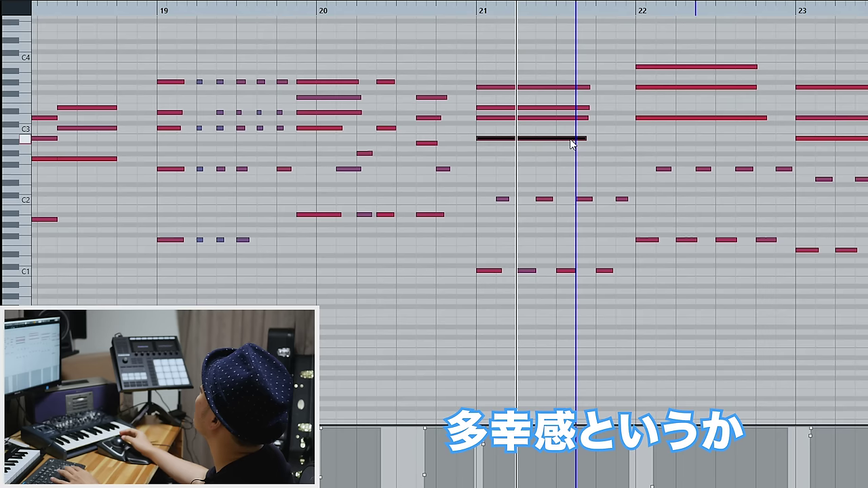
pyautogui.click(279, 6)
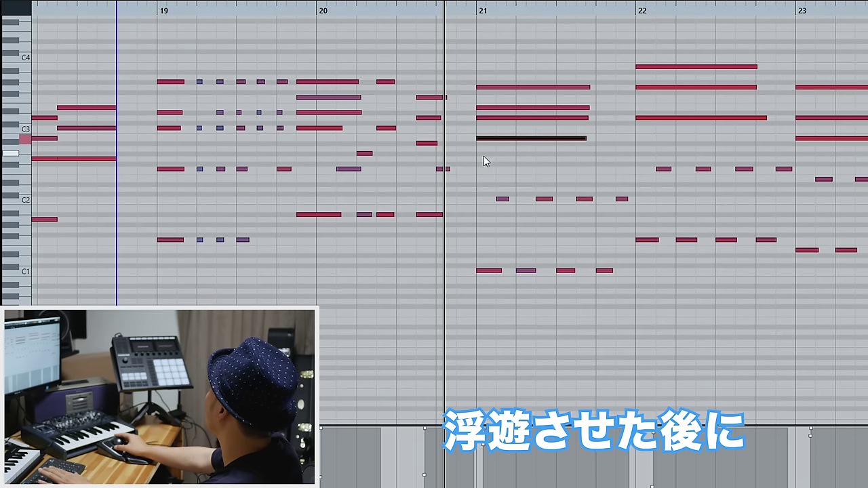
# Even out bar 21's chord notes to three quarters of the bar and replace its bass notes with one bar-long C1.
pyautogui.moveTo(469, 155)
pyautogui.mouseDown()
pyautogui.moveTo(591, 138)
pyautogui.moveTo(556, 72)
pyautogui.mouseUp()
pyautogui.hotkey('alt', 'shift', 'Right')
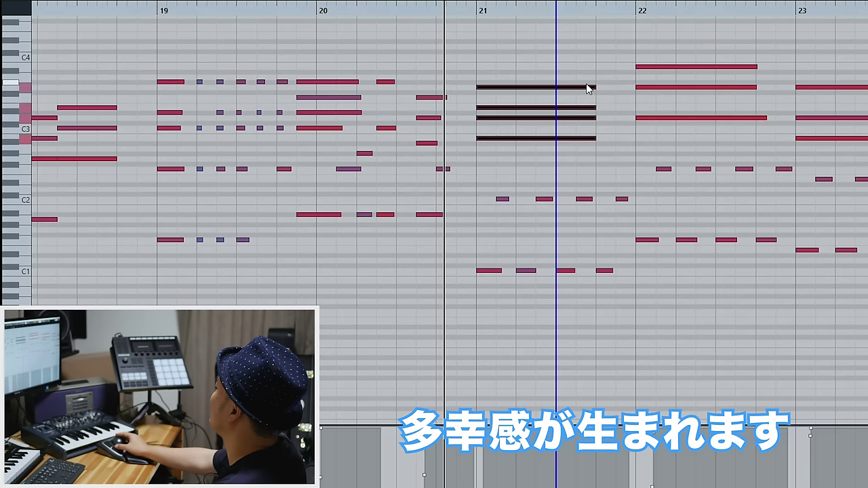
pyautogui.click(587, 102)
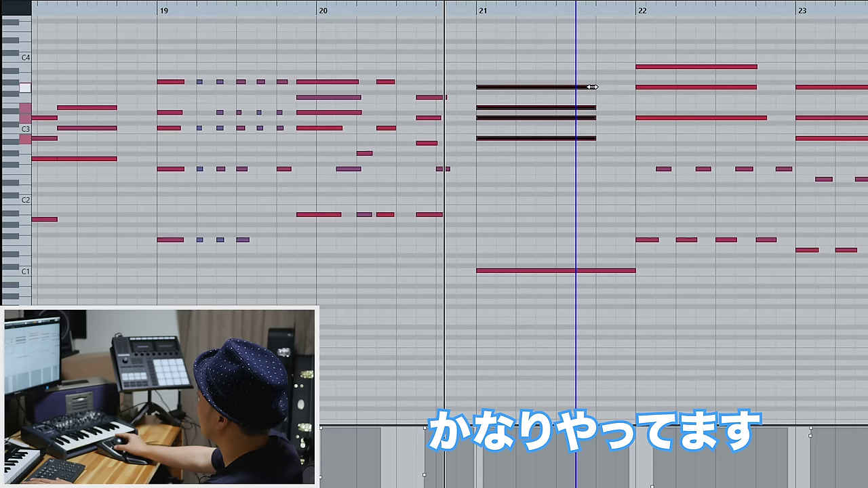
# Try extending bar 21's chord to the end of the bar with its B2 raised to C3, and undo it.
pyautogui.moveTo(591, 85); pyautogui.dragTo(621, 283)
pyautogui.click(560, 144)
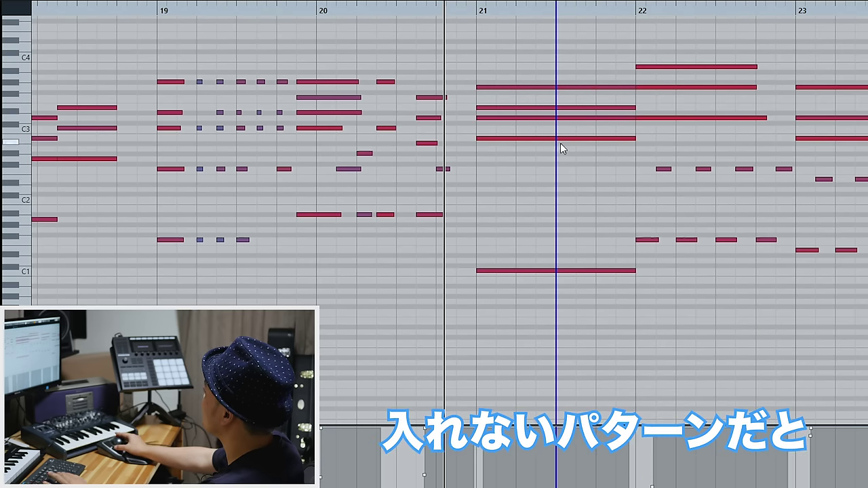
pyautogui.moveTo(562, 138); pyautogui.dragTo(563, 128)
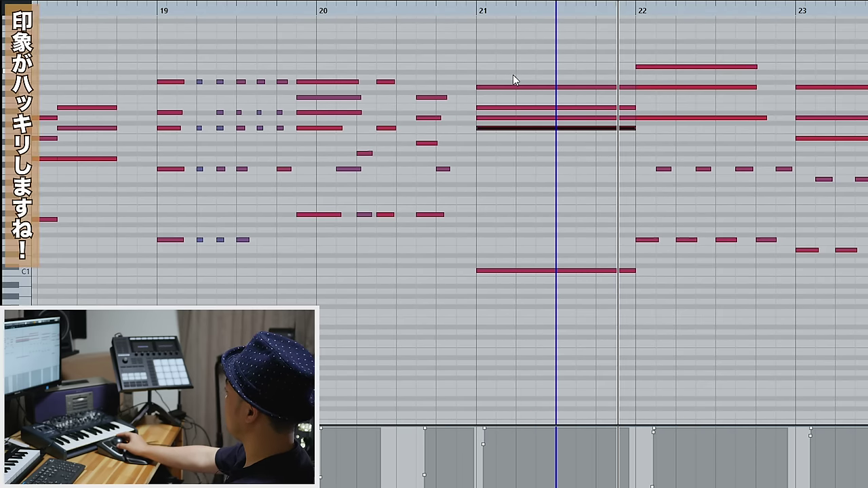
pyautogui.hotkey('ctrl', 'z')
pyautogui.click(394, 9)
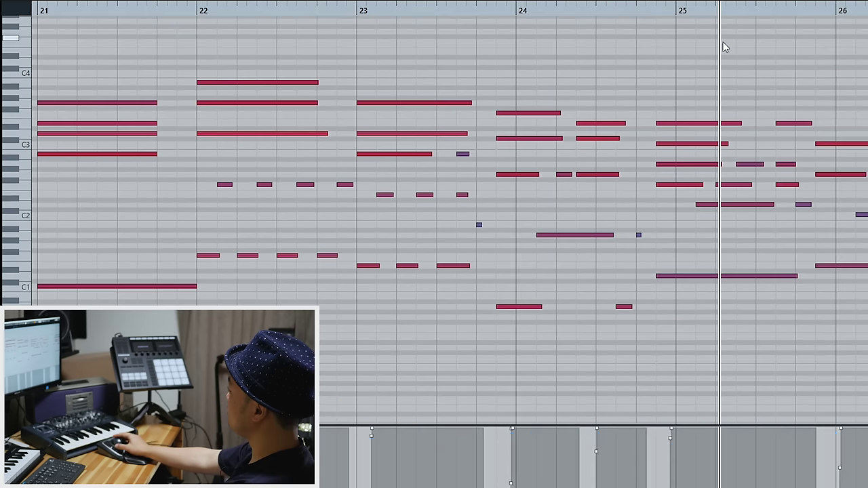
# Select the chord and bass notes around bar 24 and play from the end of bar 23 into bar 28.
pyautogui.moveTo(476, 91); pyautogui.dragTo(639, 338)
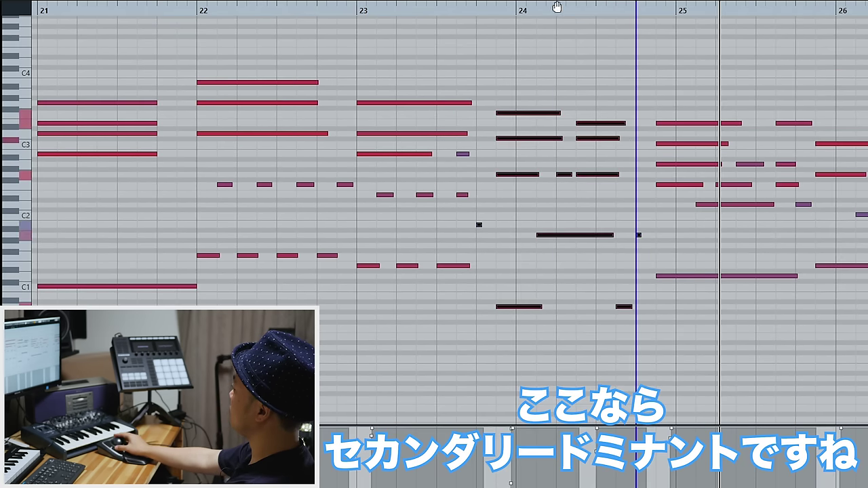
pyautogui.moveTo(557, 7); pyautogui.dragTo(488, 10)
pyautogui.press('space')
pyautogui.moveTo(699, 89); pyautogui.dragTo(867, 30)
pyautogui.moveTo(681, 71); pyautogui.dragTo(867, 39)
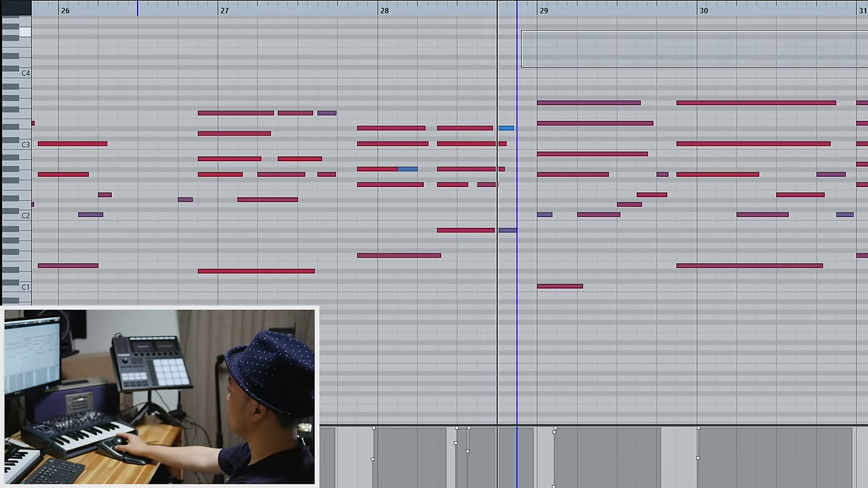
pyautogui.press('space')
# Continue listening from bar 29 into bar 32 and examine the notes up to bar 33.
pyautogui.click(558, 154)
pyautogui.press('space')
pyautogui.moveTo(724, 67); pyautogui.dragTo(865, 58)
pyautogui.scroll(-5, 777, 64)
pyautogui.scroll(4, 777, 64)
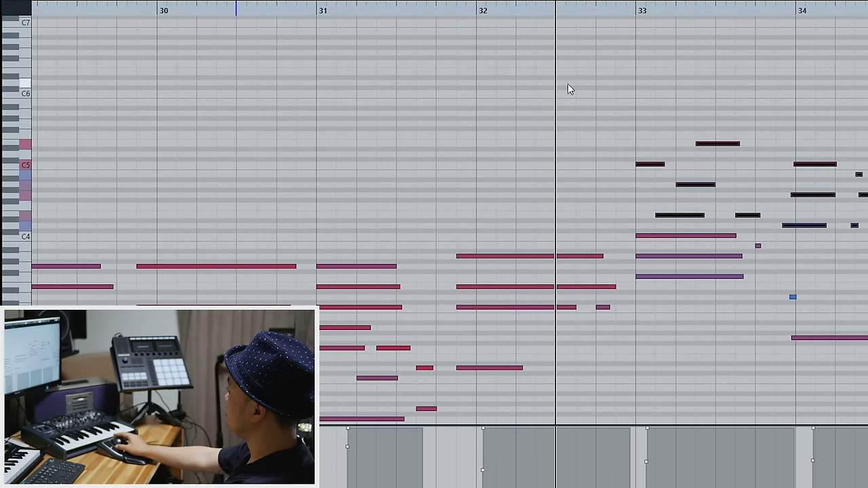
pyautogui.scroll(-5, 568, 83)
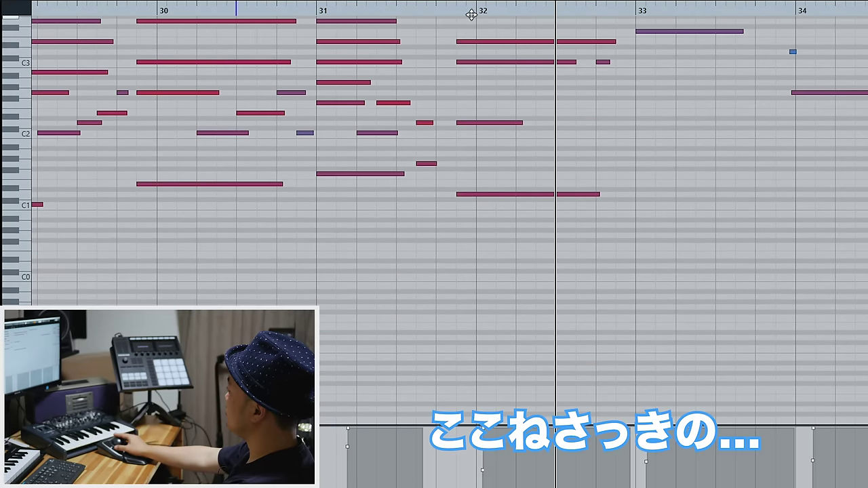
# Raise the E3 of bar 32's chord to F#3 and play the passage from bar 31 into bar 33.
pyautogui.click(361, 4)
pyautogui.press('space')
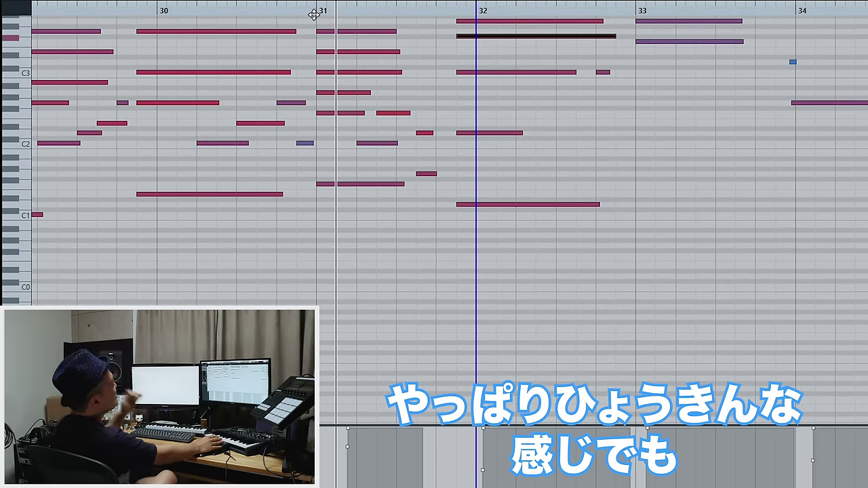
pyautogui.click(314, 15)
pyautogui.press('space')
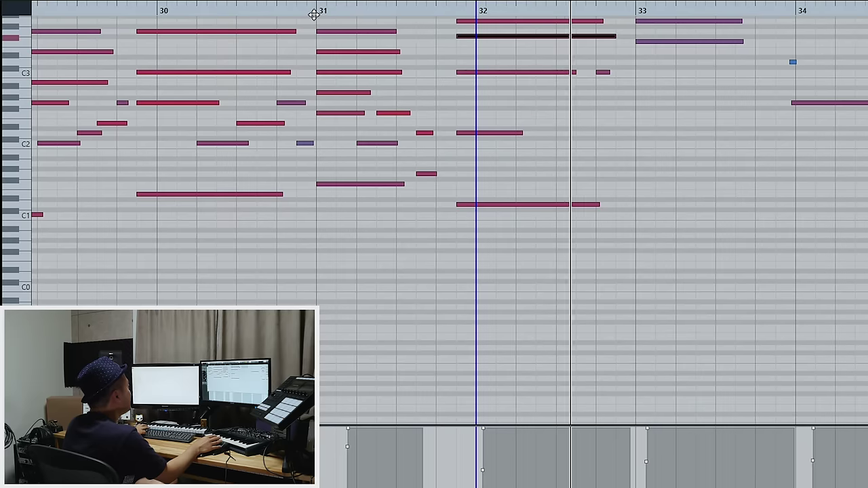
pyautogui.press('space')
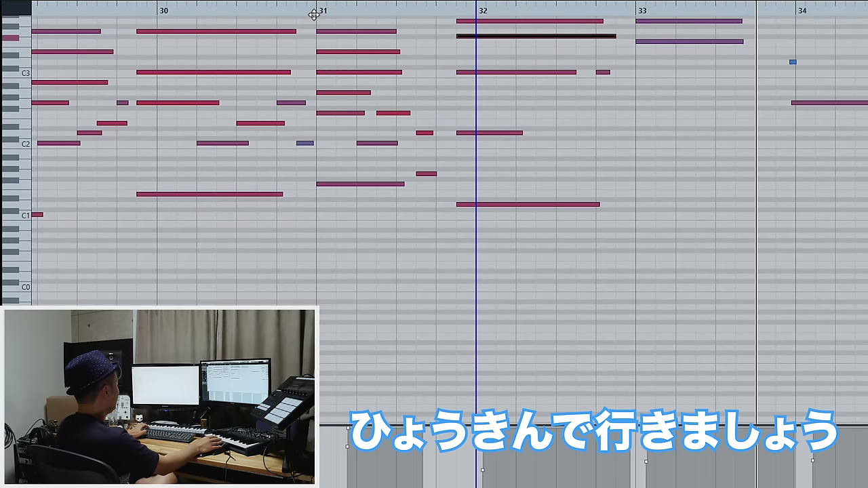
pyautogui.click(314, 14)
pyautogui.press('space')
# Let playback run on into bar 36, examining the notes of bars 33 to 36.
pyautogui.press('g')
pyautogui.scroll(4, 750, 324)
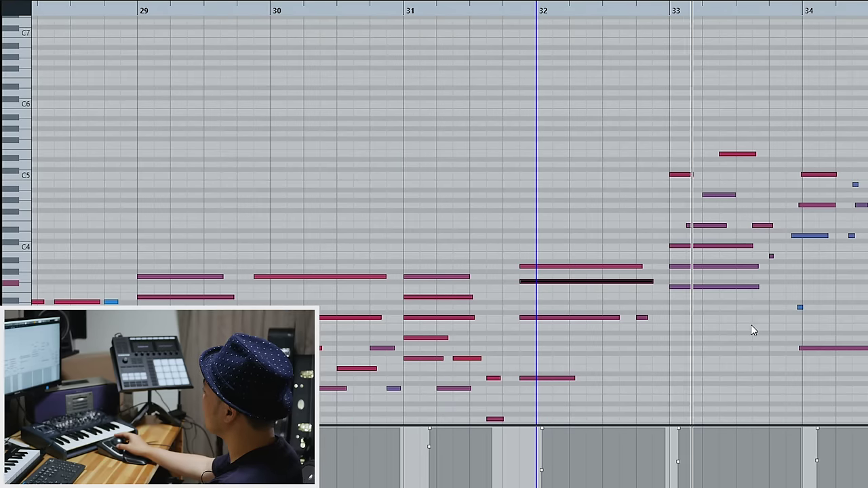
pyautogui.press('f')
pyautogui.press('g')
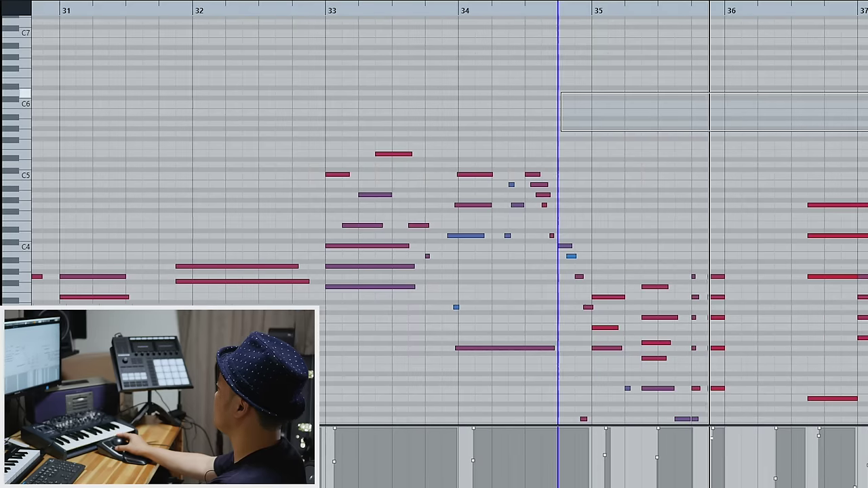
pyautogui.scroll(-6, 723, 121)
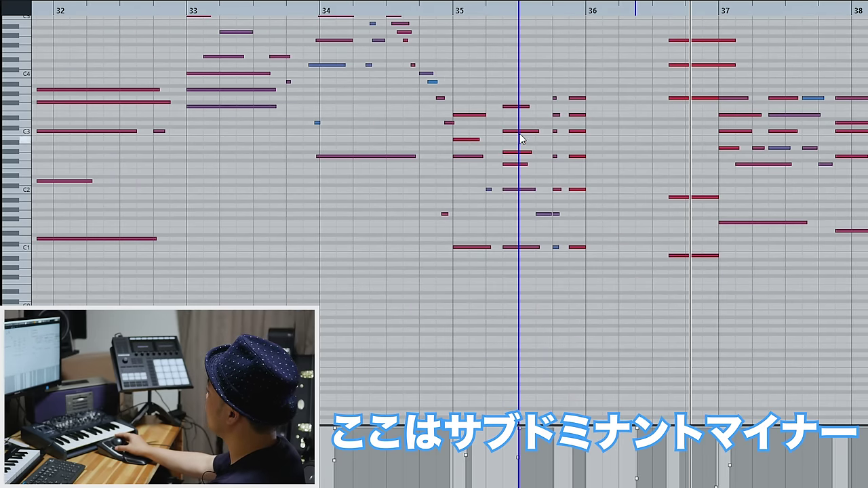
# Try changing the second chord of bar 35 to E3, B2 and G2 without F2, play it, and undo the change.
pyautogui.moveTo(510, 80); pyautogui.dragTo(513, 230)
pyautogui.moveTo(543, 267); pyautogui.dragTo(543, 266)
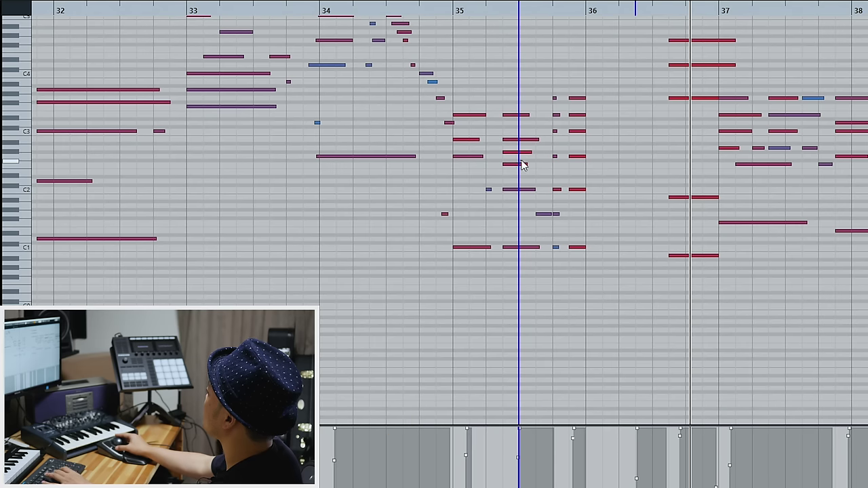
pyautogui.moveTo(522, 153); pyautogui.dragTo(522, 158)
pyautogui.moveTo(417, 9); pyautogui.dragTo(253, 9)
pyautogui.press('space')
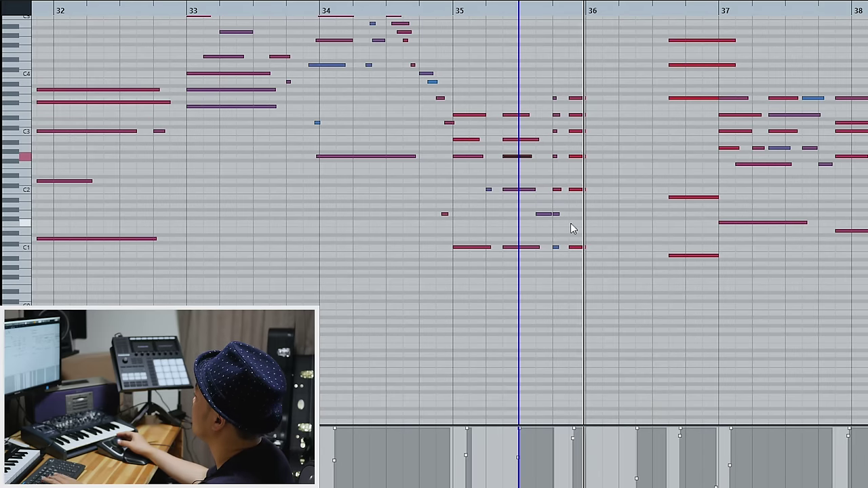
pyautogui.moveTo(522, 128); pyautogui.dragTo(519, 106)
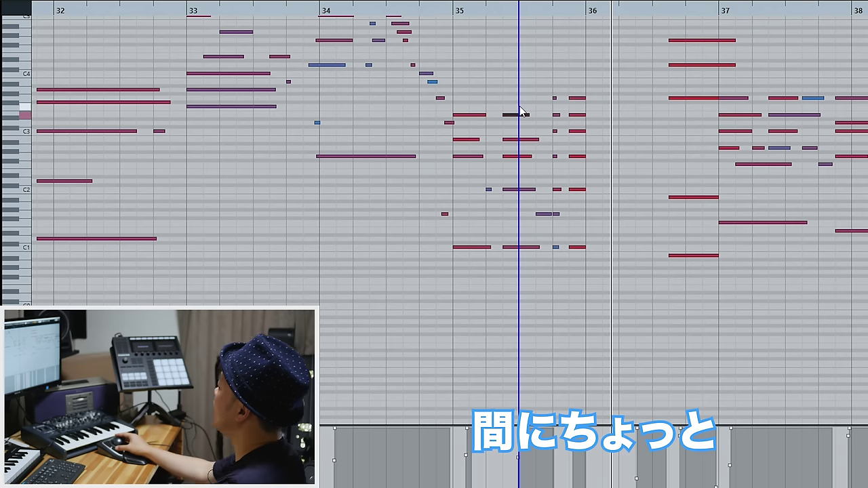
pyautogui.hotkey('ctrl', 'z')
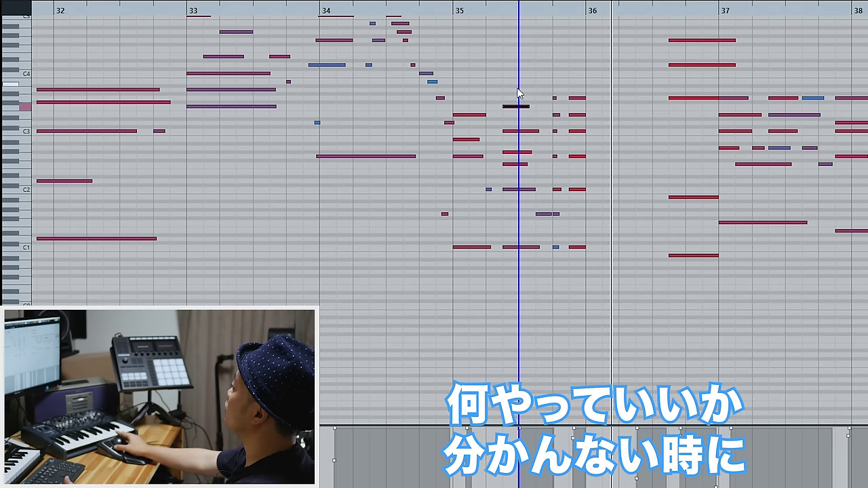
# Audition the C2 of bar 35's second chord, play from bar 34, and select all of bar 35's notes.
pyautogui.moveTo(514, 158); pyautogui.dragTo(521, 203)
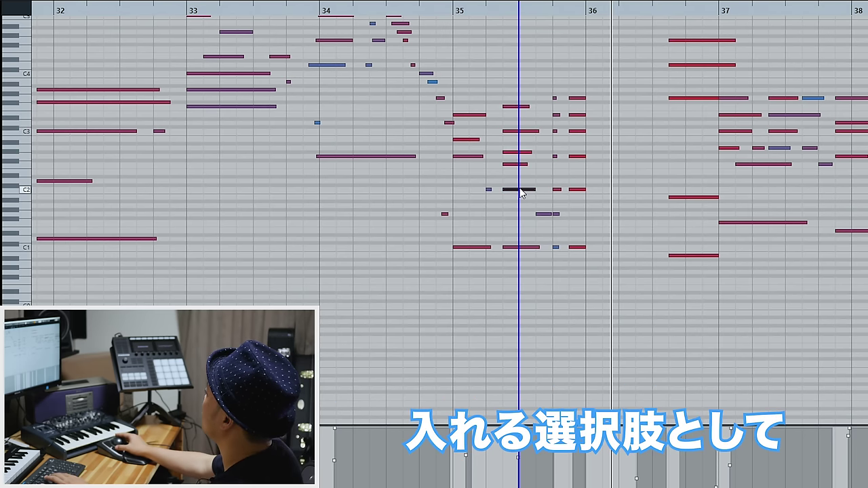
pyautogui.click(518, 172)
pyautogui.moveTo(457, 11); pyautogui.dragTo(330, 8)
pyautogui.moveTo(454, 78); pyautogui.dragTo(586, 262)
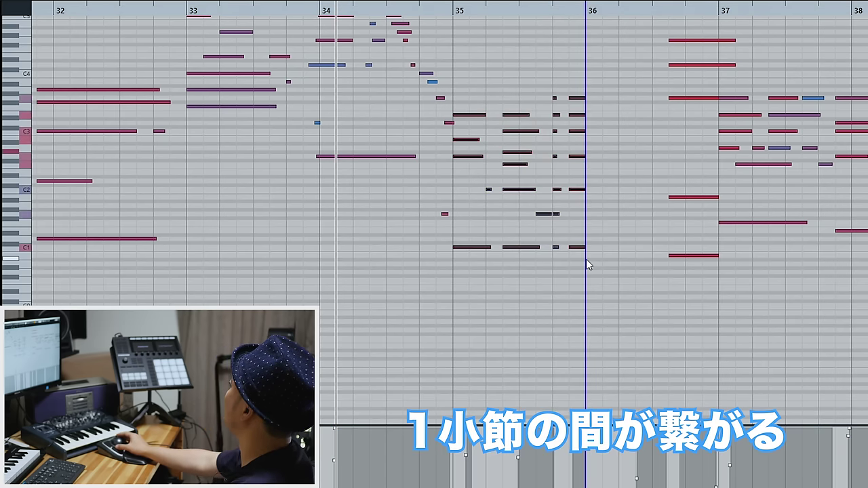
# Compare bar 35 with its second chord switched back to E3, B2 and G2 against the restored F3, C3, G#2 and F2 version.
pyautogui.hotkey('ctrl', 'z')
pyautogui.click(451, 14)
pyautogui.press('space')
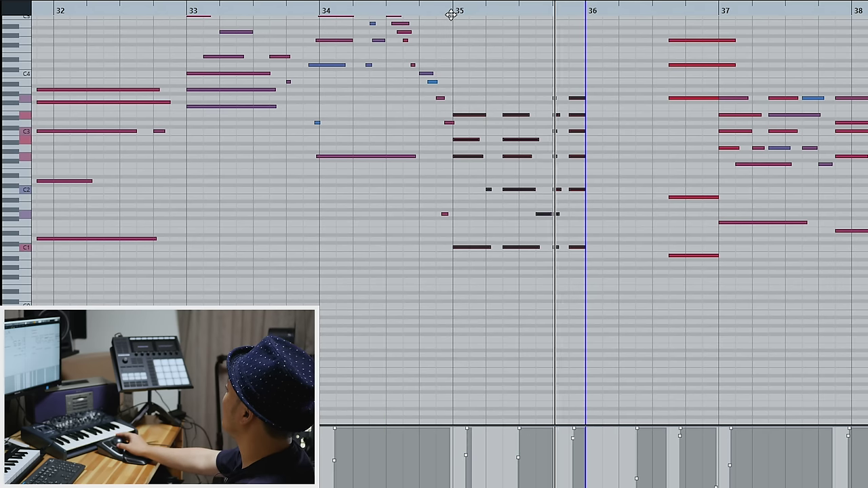
pyautogui.press('space')
pyautogui.click(311, 12)
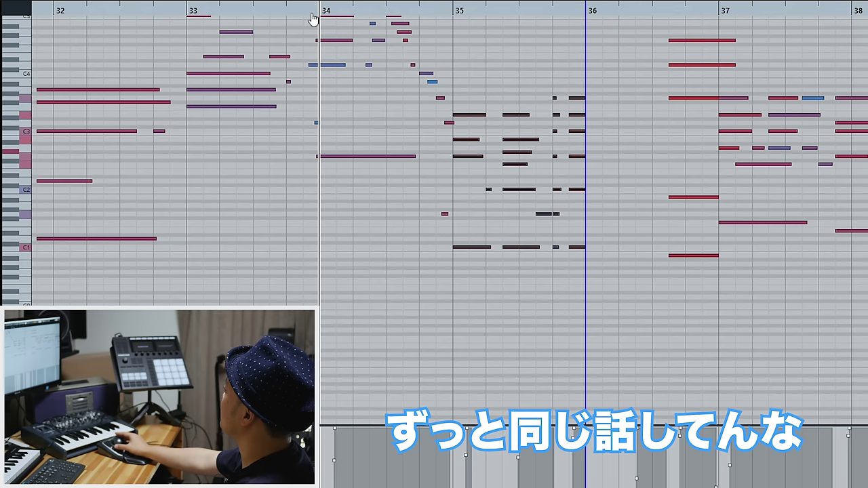
pyautogui.press('space')
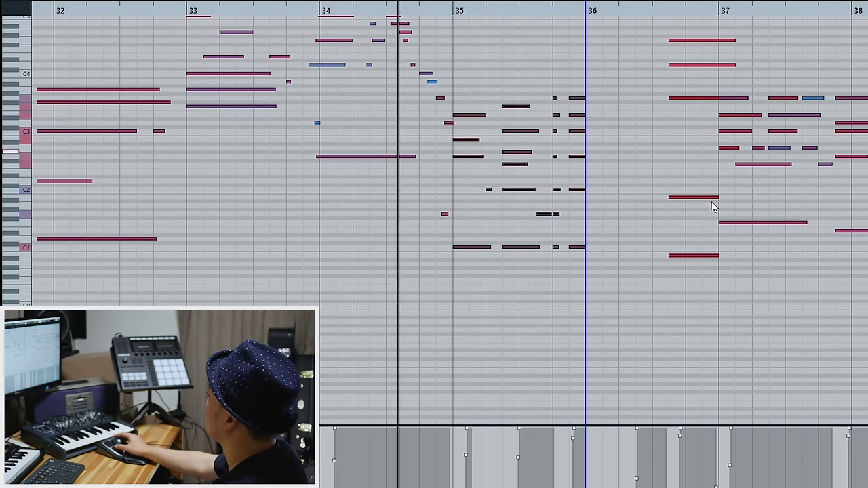
# Select the five-note chord late in bar 36 and set the playback position to its start.
pyautogui.click(719, 324)
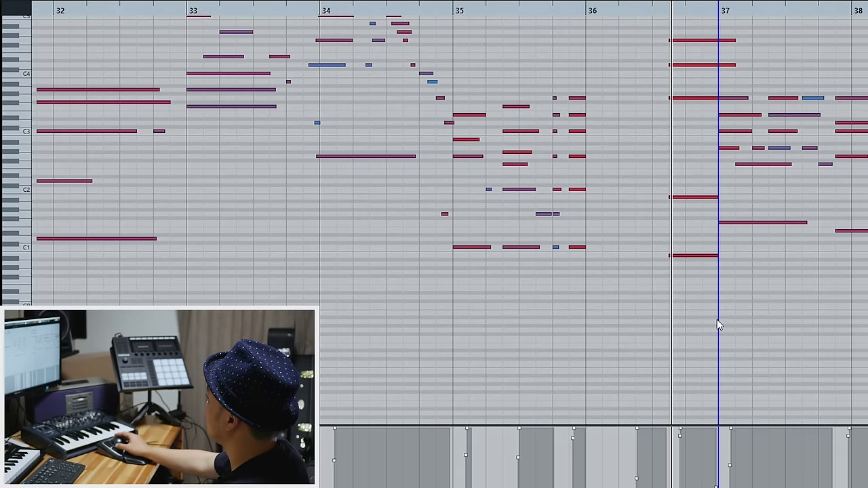
pyautogui.moveTo(687, 335); pyautogui.dragTo(689, 17)
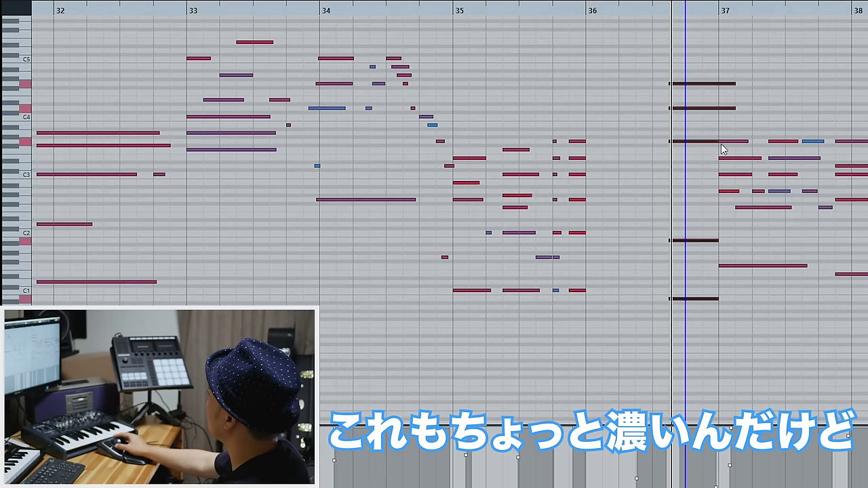
pyautogui.moveTo(858, 70); pyautogui.dragTo(863, 42)
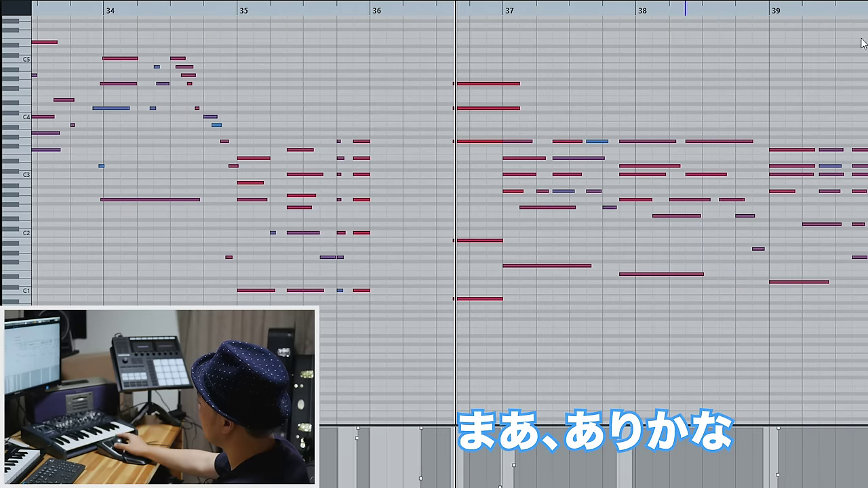
pyautogui.click(452, 11)
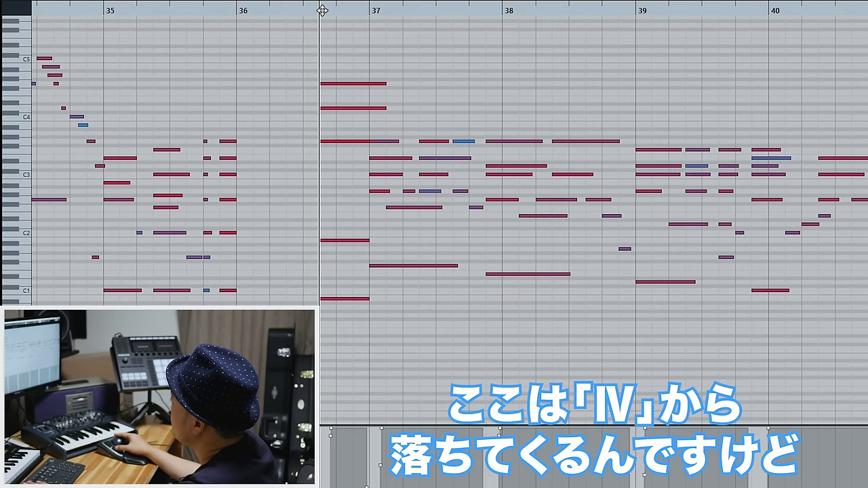
# Audition individual notes of bar 37's F major seventh chord and the B1 of the chord before it.
pyautogui.moveTo(379, 188); pyautogui.dragTo(386, 169)
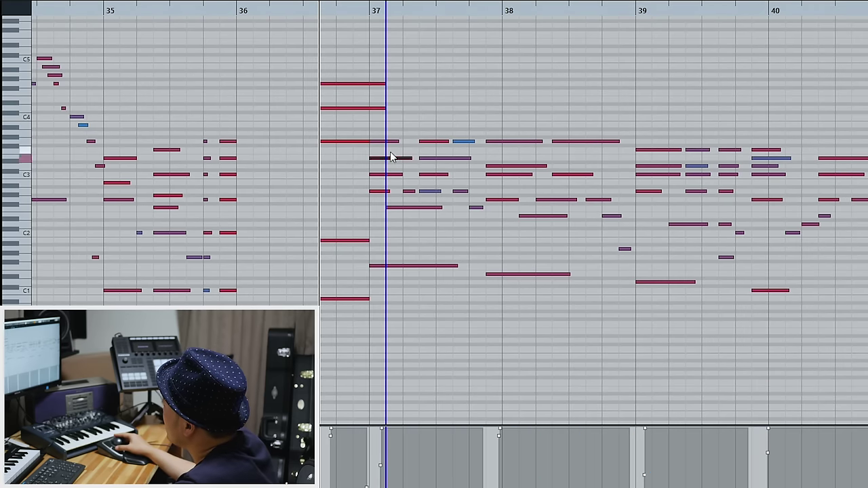
pyautogui.click(388, 141)
pyautogui.moveTo(365, 203); pyautogui.dragTo(386, 231)
pyautogui.click(372, 242)
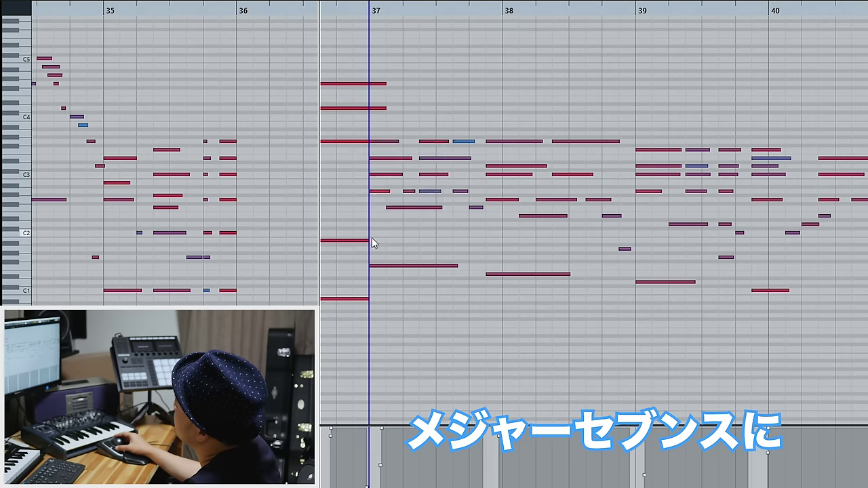
pyautogui.click(453, 122)
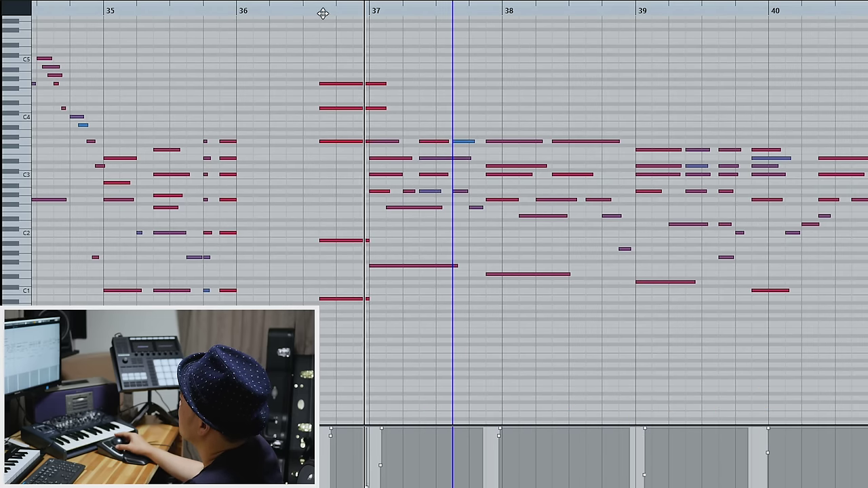
# Trim the D4 and G4 of bar 36's late chord to end at bar 37, and set the playback position before that chord.
pyautogui.press('space')
pyautogui.moveTo(354, 120); pyautogui.dragTo(373, 112)
pyautogui.moveTo(321, 7); pyautogui.dragTo(306, 6)
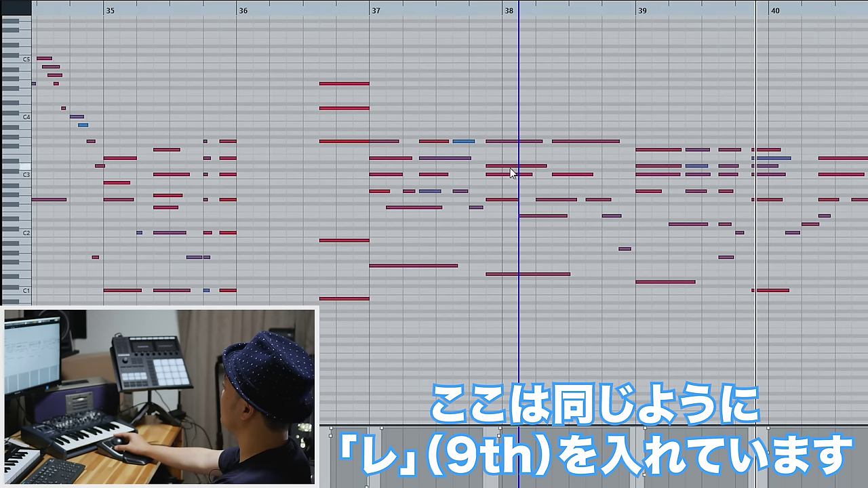
# Play through bars 38 to 43 and replay the passage from just before bar 41.
pyautogui.moveTo(592, 80); pyautogui.dragTo(790, 98)
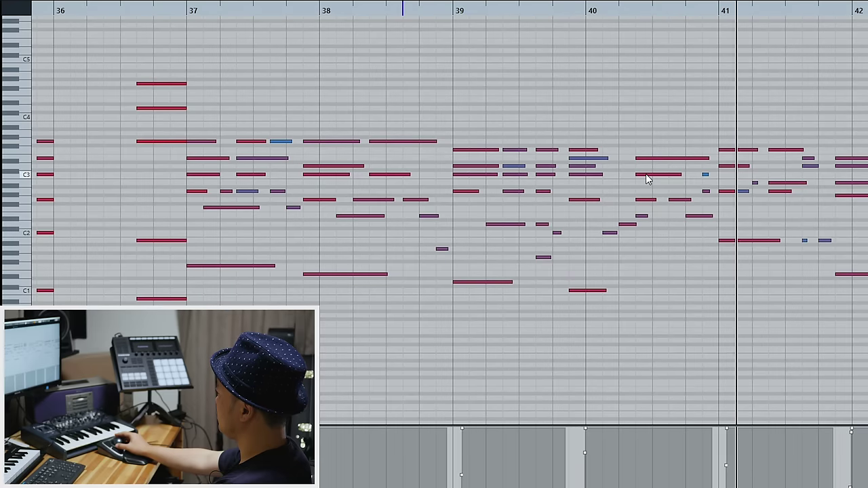
pyautogui.moveTo(867, 314); pyautogui.dragTo(867, 299)
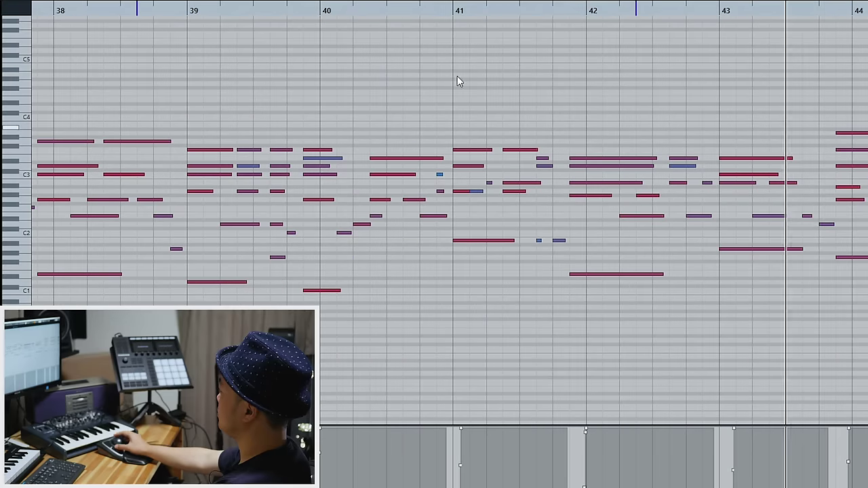
pyautogui.click(440, 8)
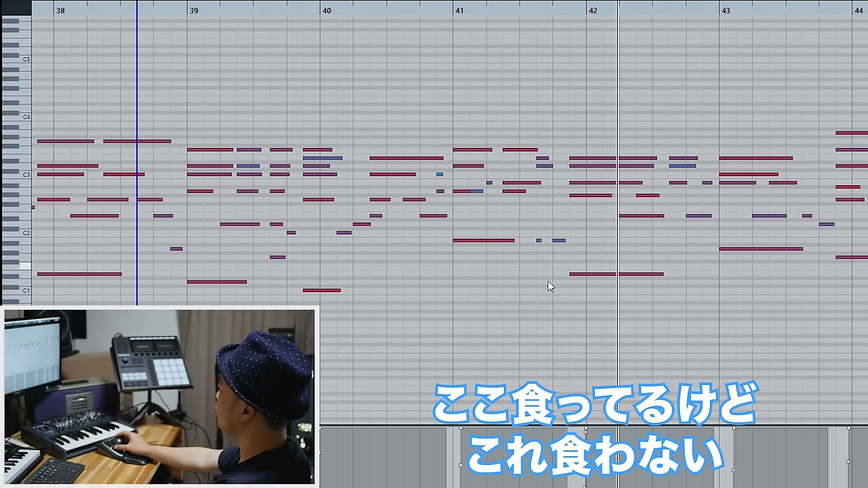
# Trim the early notes of bar 42's chord to start on the downbeat and delete the last B1 of bar 41.
pyautogui.moveTo(588, 329); pyautogui.dragTo(586, 159)
pyautogui.click(559, 241)
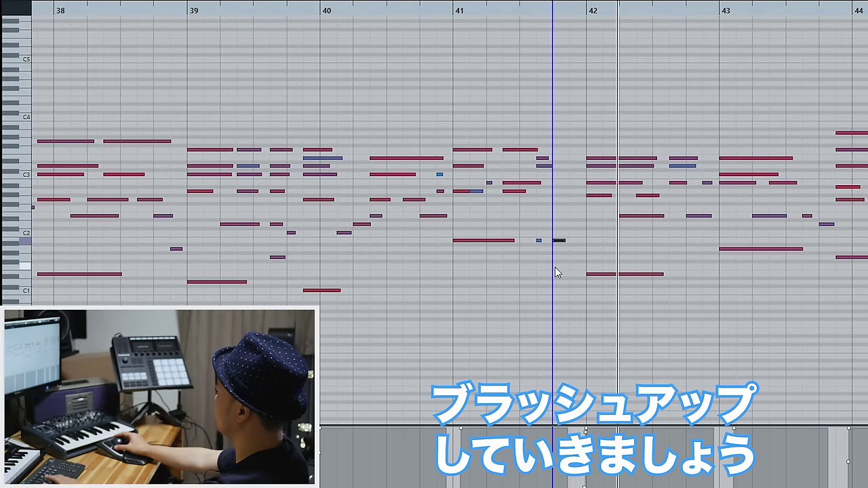
# Set the sustain pedal release before bar 42 to 41.4.3.0 and play from bar 41.
pyautogui.moveTo(505, 480); pyautogui.dragTo(504, 471)
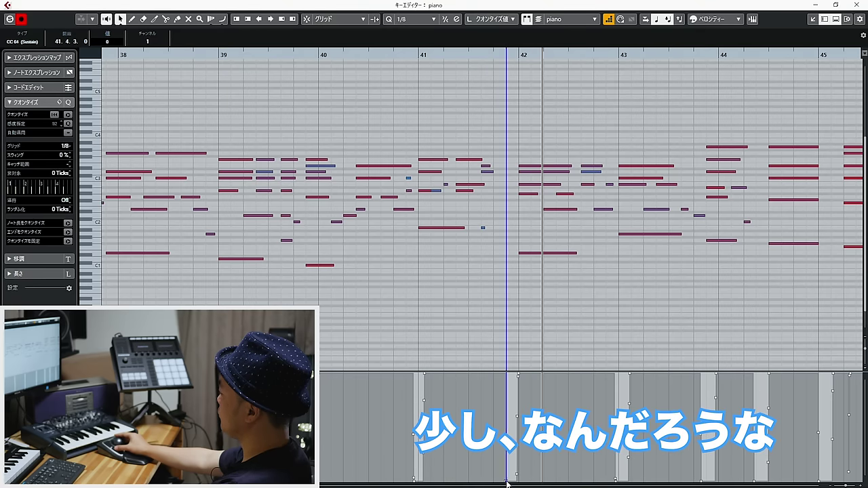
pyautogui.click(446, 227)
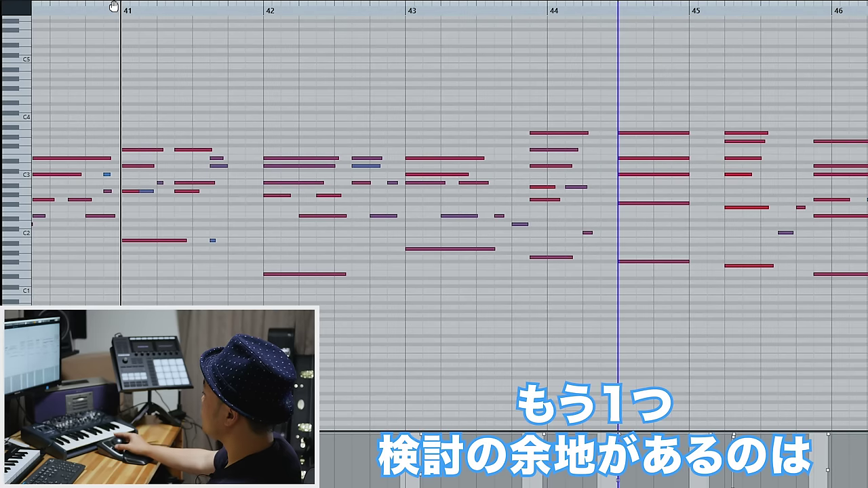
pyautogui.press('space')
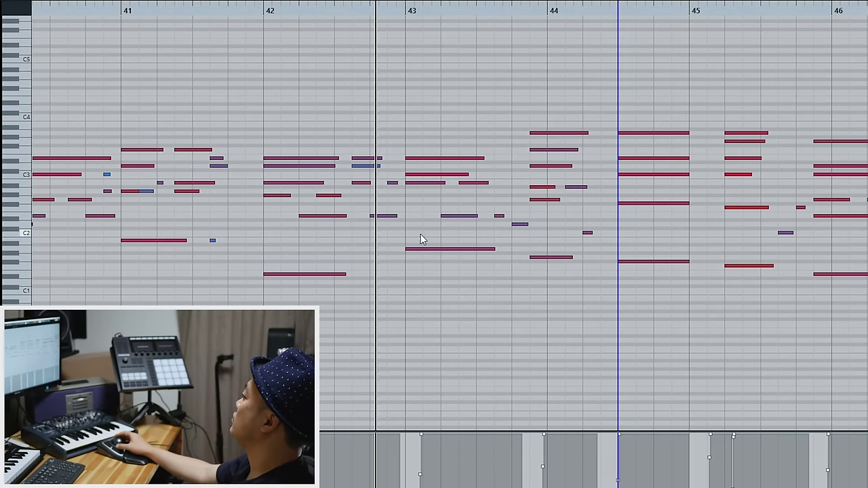
pyautogui.press('space')
# Select the notes of bars 41 and 42 in turn to examine the chords leading to the Am.
pyautogui.press('h')
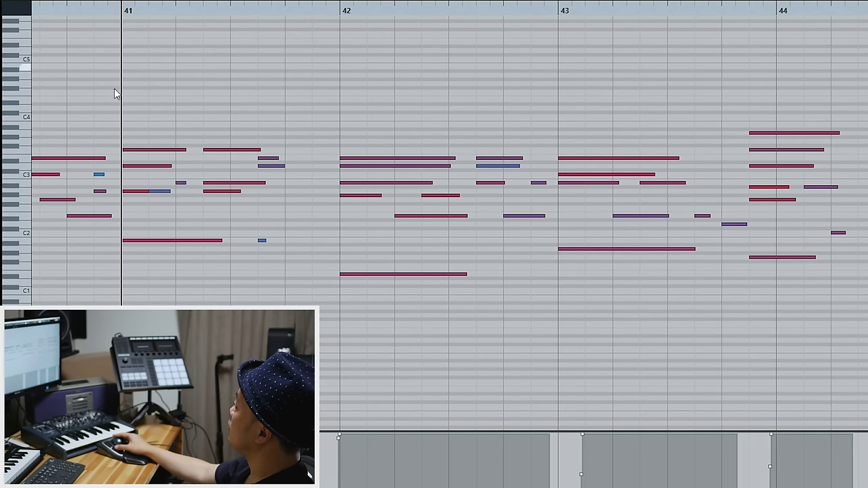
pyautogui.moveTo(134, 130); pyautogui.dragTo(288, 263)
pyautogui.press('g')
pyautogui.press('g')
pyautogui.press('g')
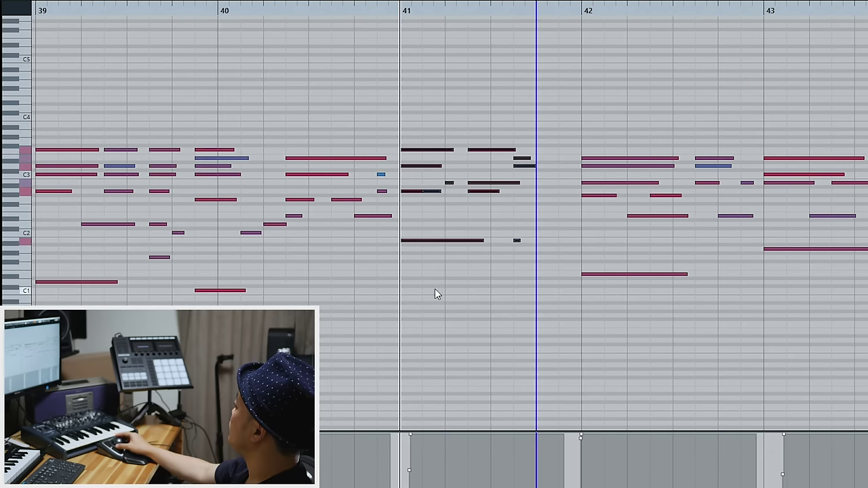
pyautogui.moveTo(570, 300); pyautogui.dragTo(734, 255)
pyautogui.moveTo(770, 291); pyautogui.dragTo(770, 291)
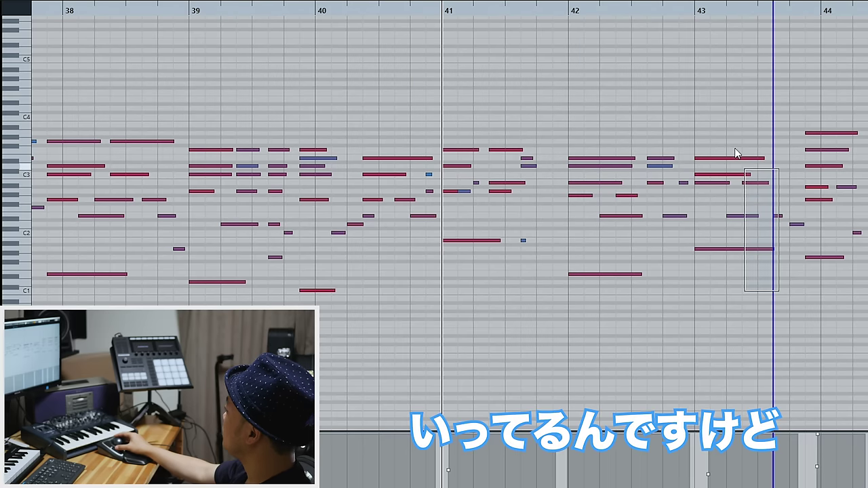
# Select all of bar 43's Am chord notes and set the playback position to bar 42.
pyautogui.click(702, 129)
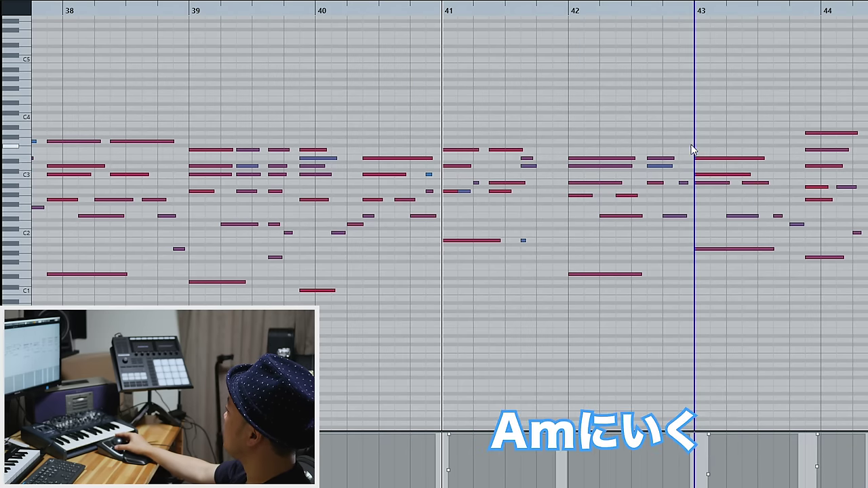
pyautogui.moveTo(783, 286); pyautogui.dragTo(788, 288)
pyautogui.moveTo(452, 272); pyautogui.dragTo(681, 303)
pyautogui.moveTo(694, 125); pyautogui.dragTo(775, 291)
pyautogui.moveTo(570, 15); pyautogui.dragTo(572, 22)
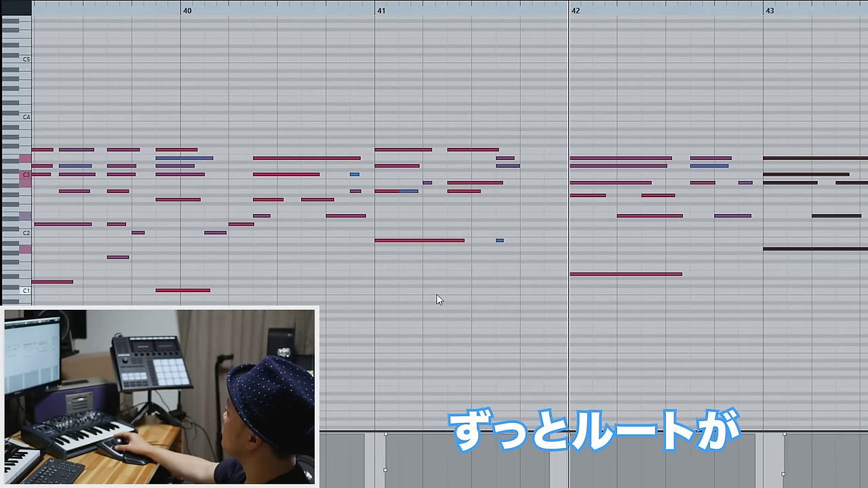
# Extend bar 42's E1 root to bar 43, split it at mid-bar, and raise the second half to G#1.
pyautogui.click(810, 243)
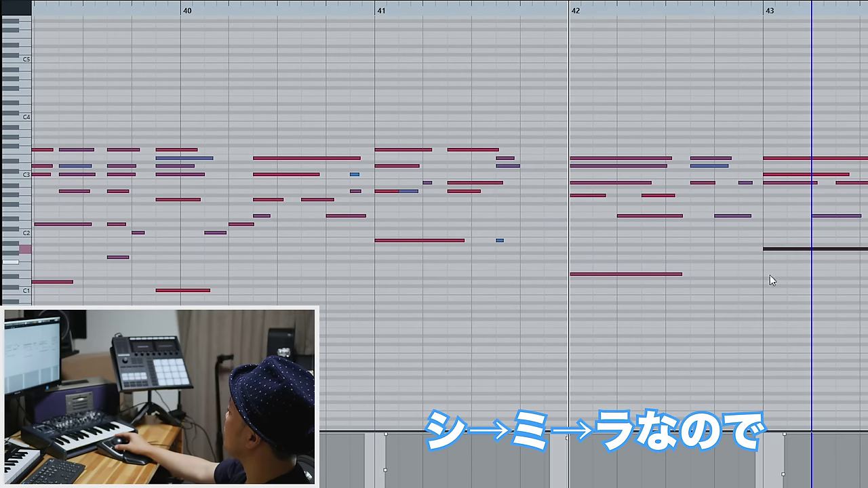
pyautogui.moveTo(689, 273); pyautogui.dragTo(763, 274)
pyautogui.press('3')
pyautogui.click(673, 274)
pyautogui.press('1')
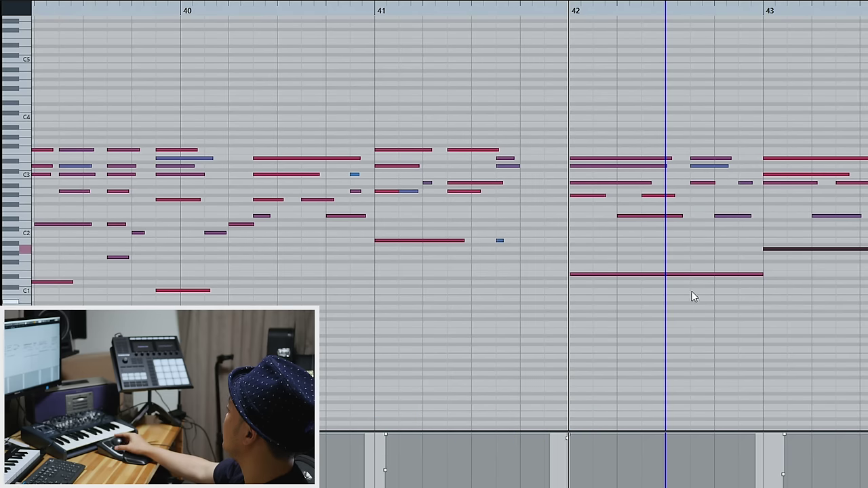
pyautogui.click(685, 273)
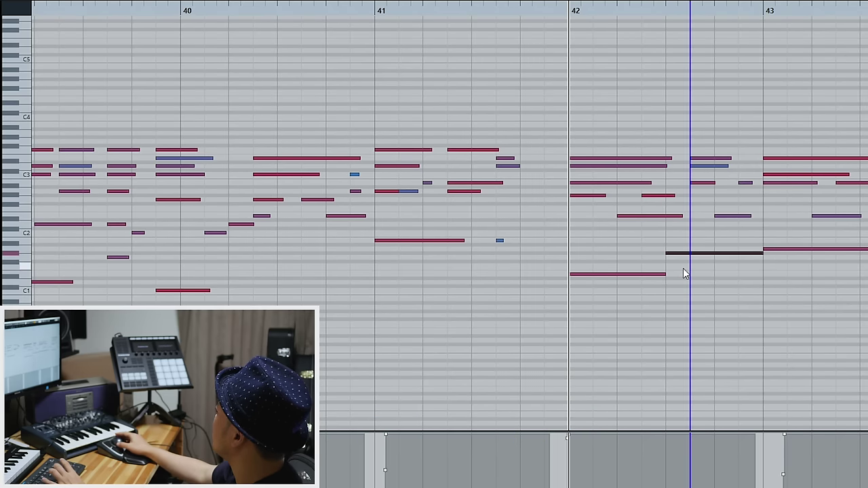
# Remove the upper notes from the second half of bar 42 and play from bar 41.
pyautogui.moveTo(673, 231); pyautogui.dragTo(669, 189)
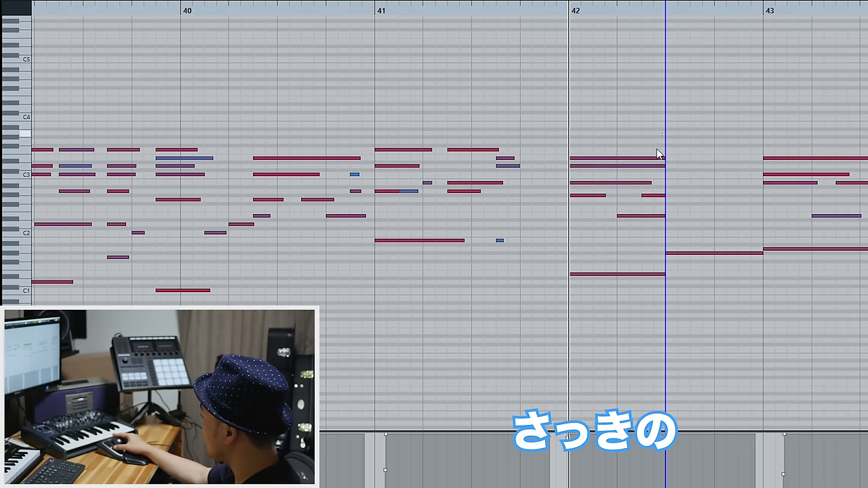
pyautogui.moveTo(656, 149); pyautogui.dragTo(574, 245)
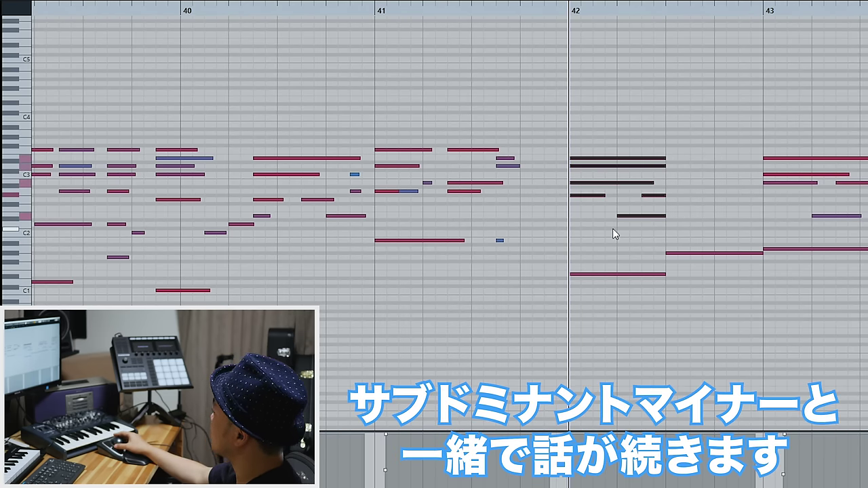
pyautogui.doubleClick(378, 12)
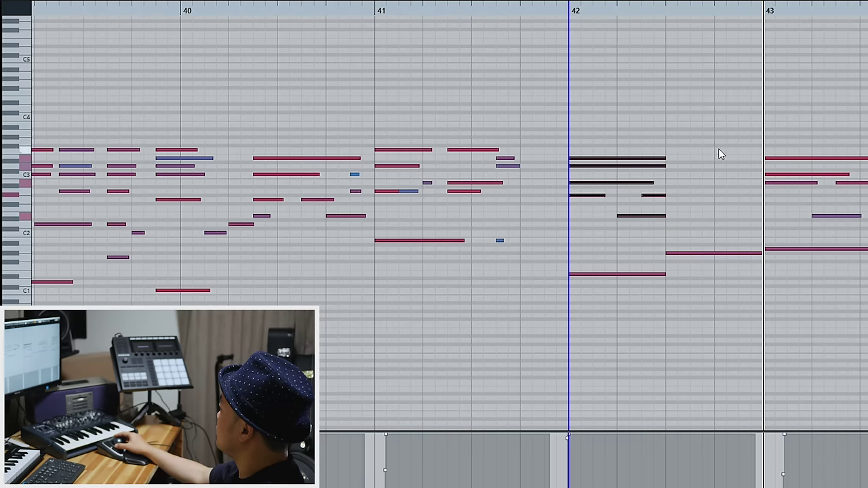
# Build a G#dim chord in the second half of bar 42 by adding D3, B2 and F2 above the G#1.
pyautogui.moveTo(646, 296); pyautogui.dragTo(644, 251)
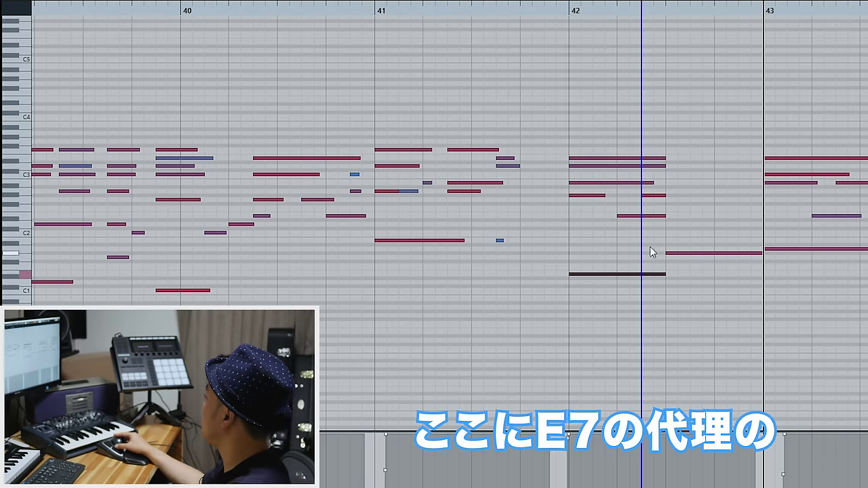
pyautogui.moveTo(702, 232); pyautogui.dragTo(705, 271)
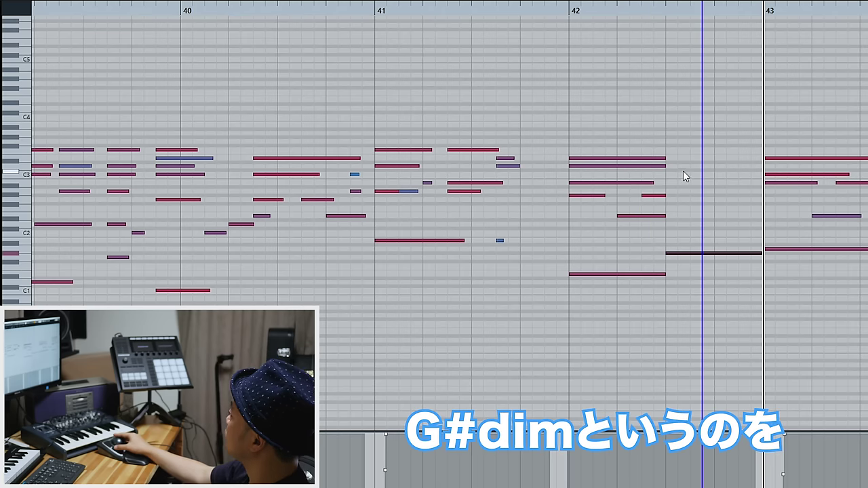
pyautogui.moveTo(673, 167); pyautogui.dragTo(761, 167)
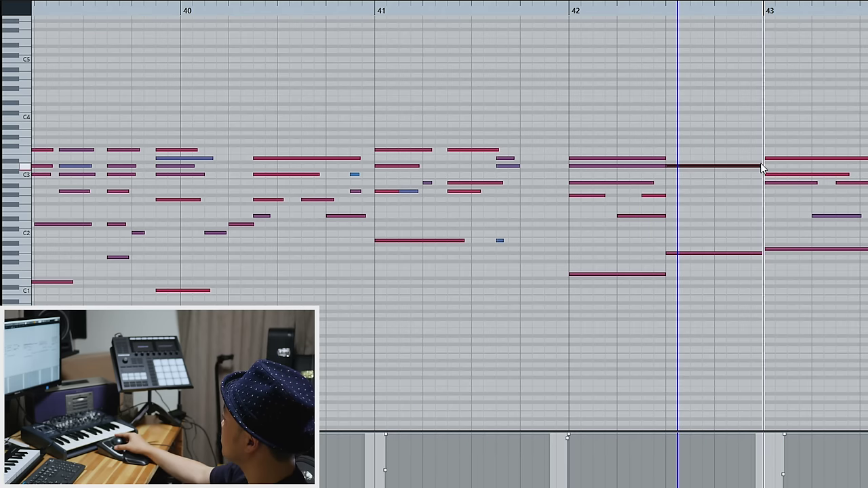
pyautogui.moveTo(671, 183); pyautogui.dragTo(761, 183)
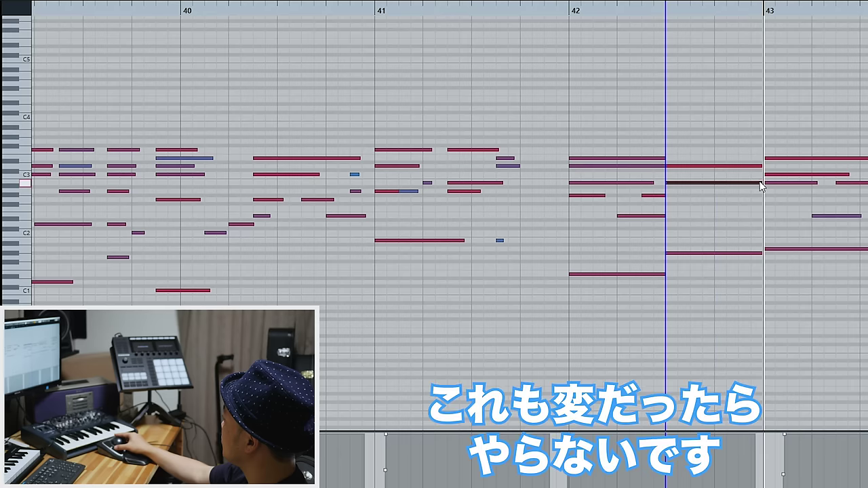
pyautogui.moveTo(671, 207); pyautogui.dragTo(757, 215)
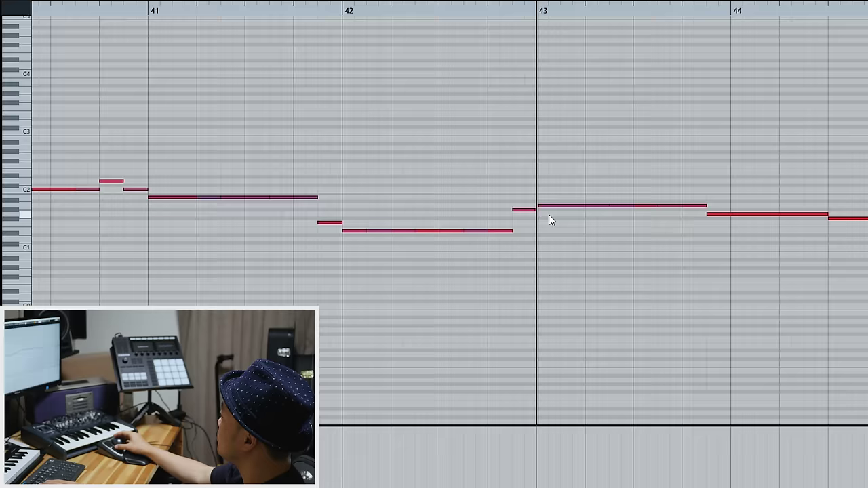
# Raise the bass part's E1 notes in the second half of bar 42 to match the piano's G#1.
pyautogui.moveTo(448, 231); pyautogui.dragTo(461, 211)
pyautogui.moveTo(500, 231); pyautogui.dragTo(501, 222)
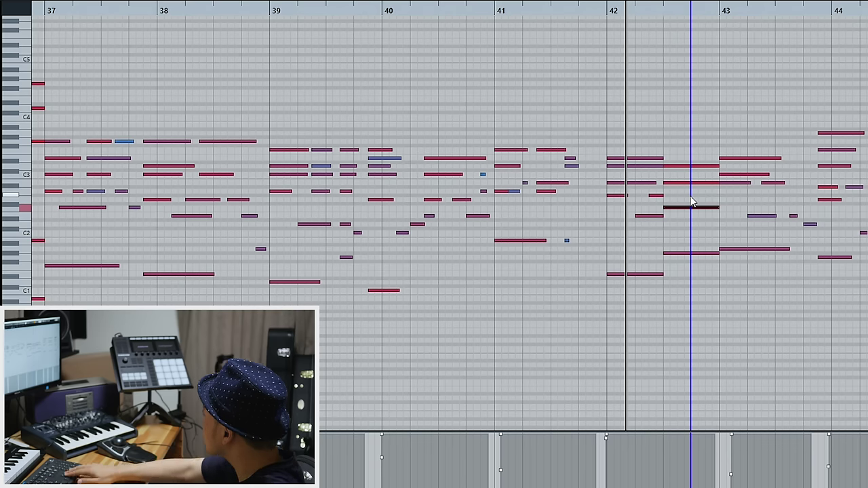
# Transpose the G#dim chord's F2 up an octave to F3 and play from bar 42.
pyautogui.hotkey('shift', 'Up')
pyautogui.click(606, 12)
pyautogui.press('space')
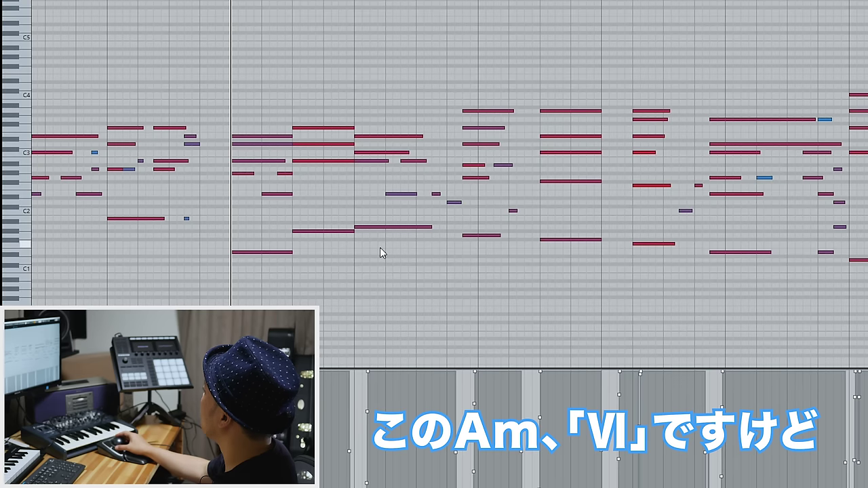
# Select bar 43's Am chord, bar 42's E7 chord and the G#1 root in turn to examine the diminished approach.
pyautogui.moveTo(354, 258); pyautogui.dragTo(438, 81)
pyautogui.moveTo(368, 129); pyautogui.dragTo(445, 261)
pyautogui.moveTo(228, 299); pyautogui.dragTo(284, 124)
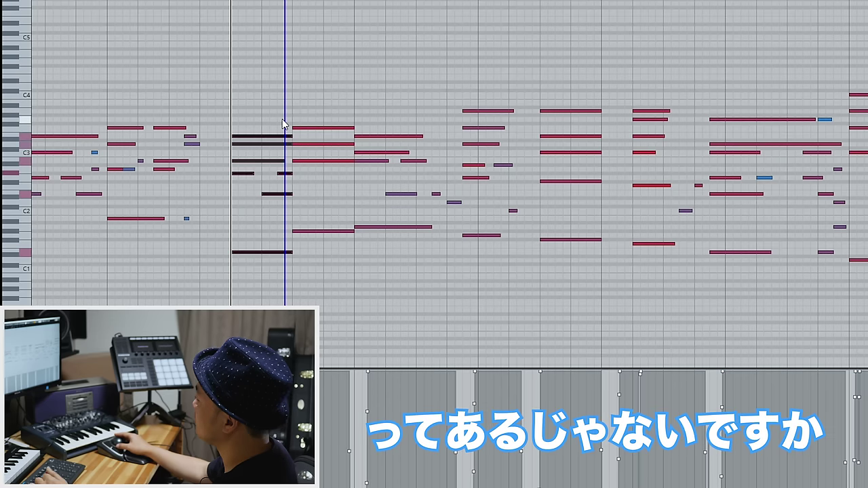
pyautogui.moveTo(231, 116); pyautogui.dragTo(331, 213)
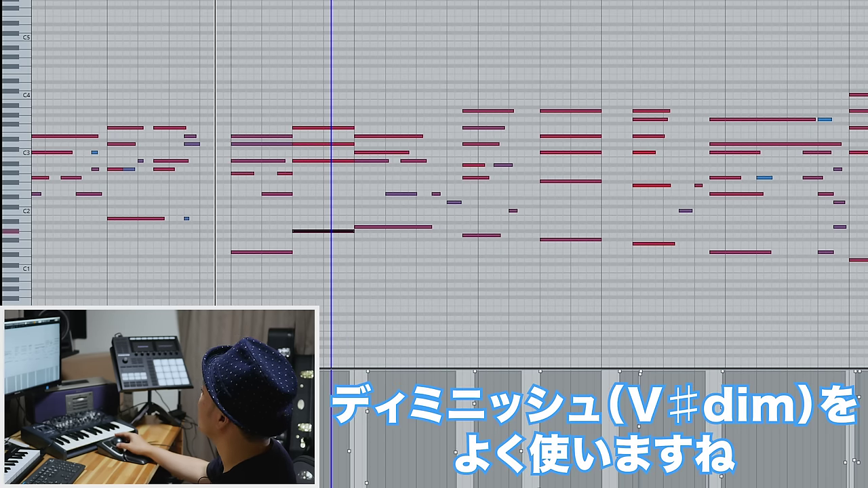
# Select the four notes of the G#dim chord in bar 42's second half and set the playback position just before it.
pyautogui.press('h')
pyautogui.press('h')
pyautogui.press('h')
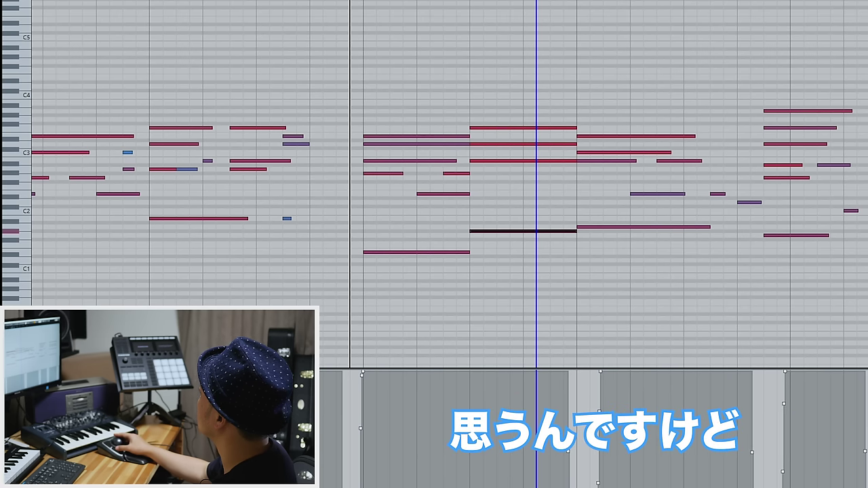
pyautogui.moveTo(513, 115); pyautogui.dragTo(547, 239)
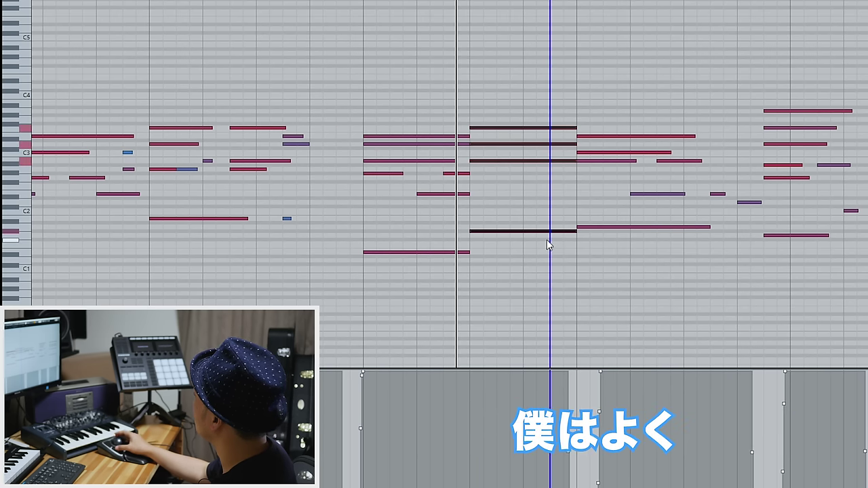
pyautogui.scroll(-1, 546, 239)
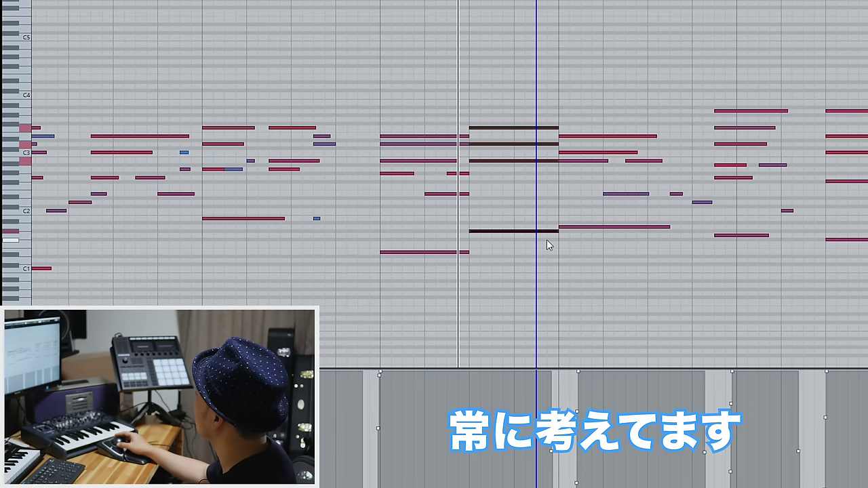
pyautogui.scroll(-1, 546, 240)
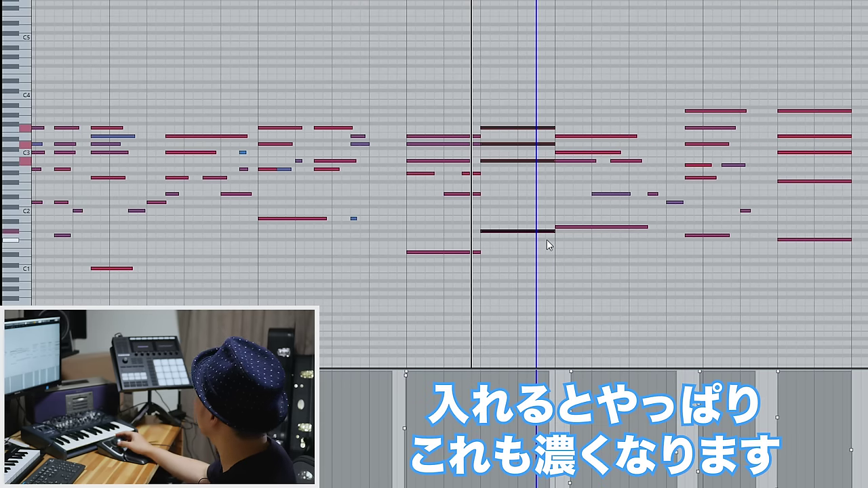
# Raise the top B3 of bar 47's second chord to C4 for a sus4 sound, and trim the start of its F3 note.
pyautogui.click(769, 287)
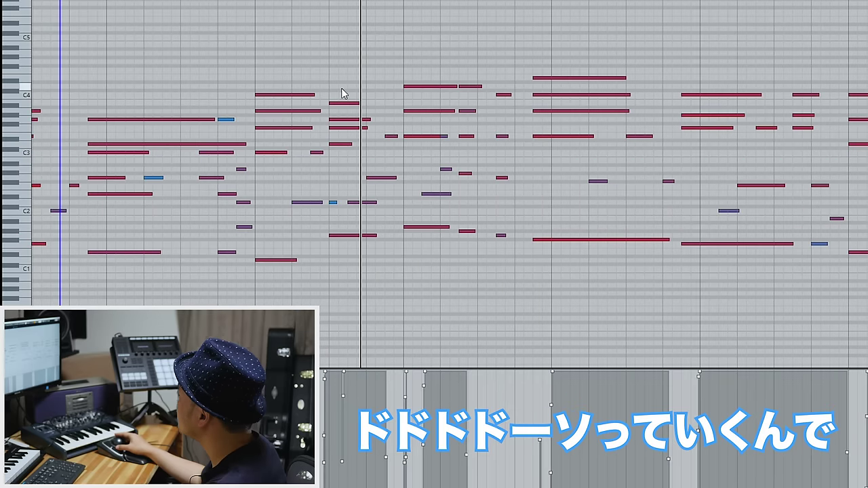
pyautogui.click(341, 106)
pyautogui.click(347, 103)
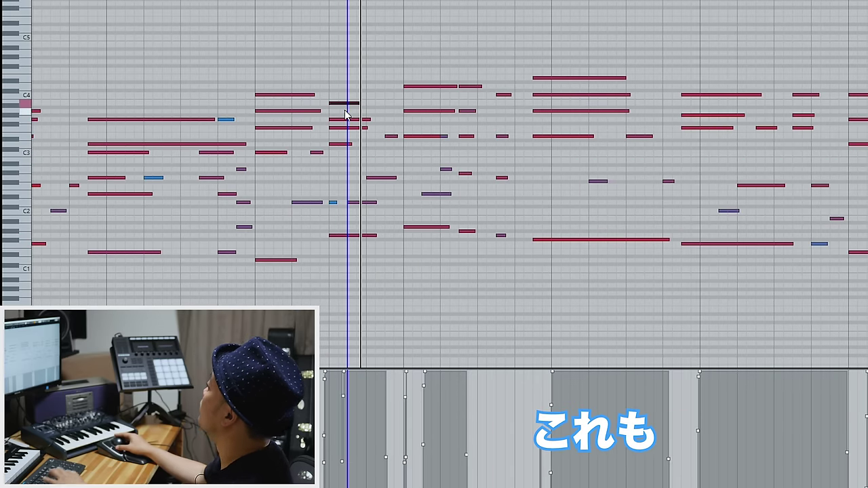
pyautogui.press('space')
pyautogui.click(106, 1)
pyautogui.press('h')
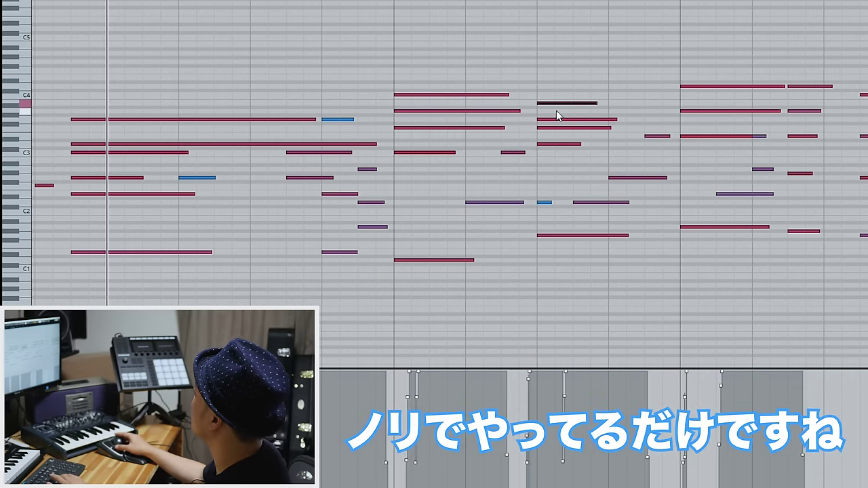
pyautogui.press('Up')
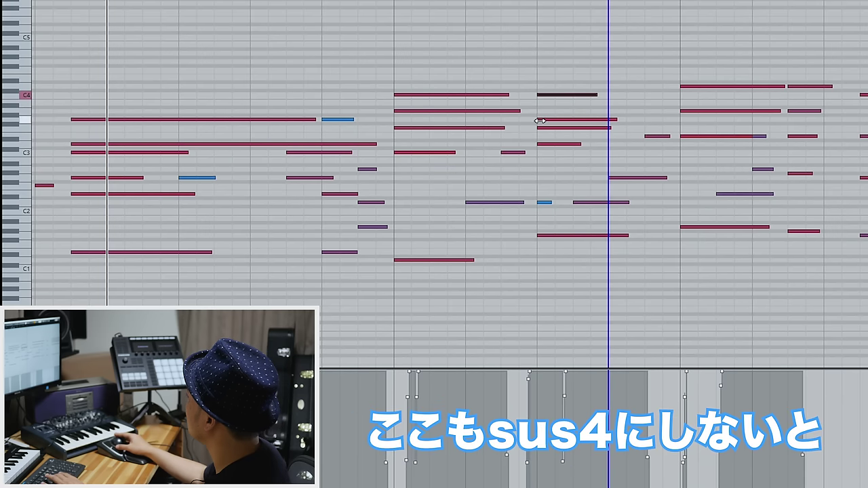
pyautogui.moveTo(543, 131); pyautogui.dragTo(553, 137)
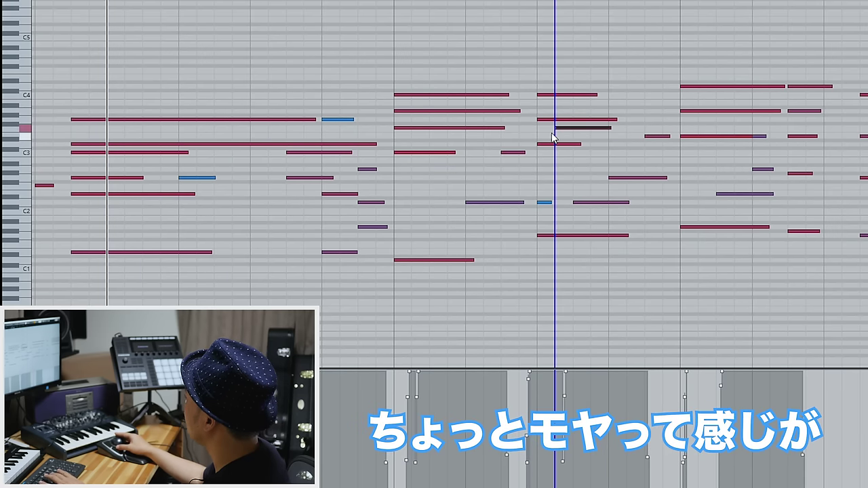
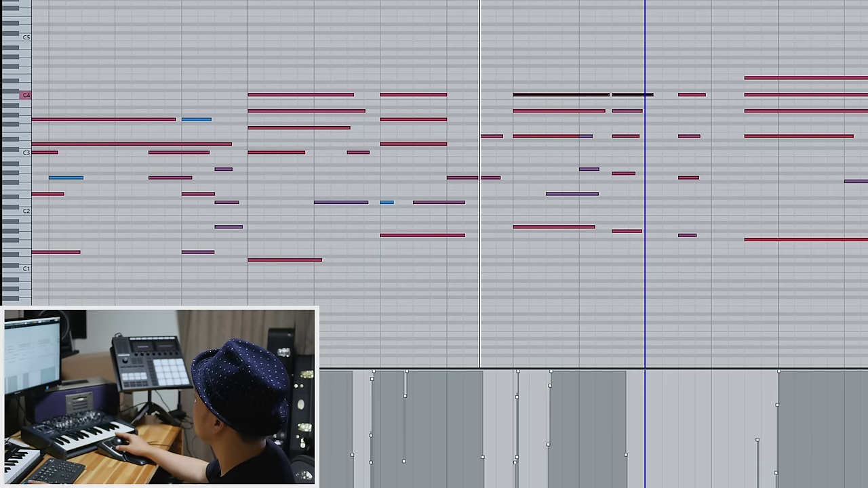
# Set the playback position to the start of bar 48 and select its bass notes up to the second chord's G#2.
pyautogui.click(571, 135)
pyautogui.press('space')
pyautogui.moveTo(520, 0); pyautogui.dragTo(512, 2)
pyautogui.click(564, 244)
pyautogui.click(575, 194)
pyautogui.click(631, 173)
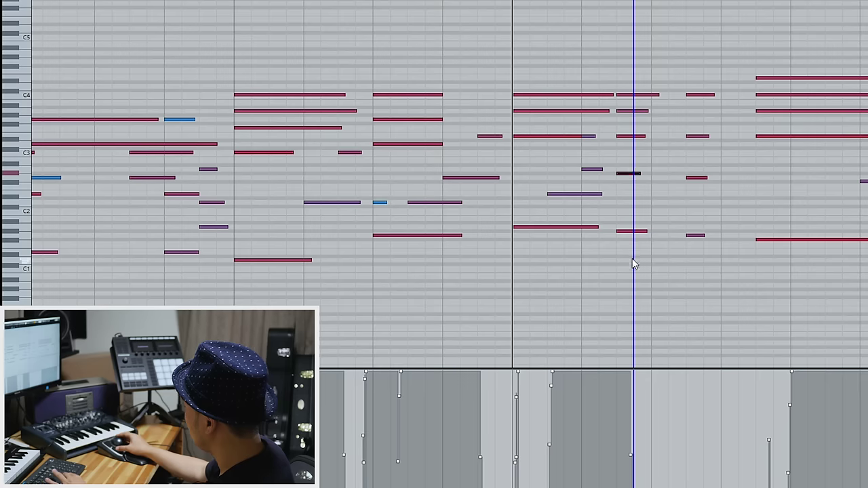
# Try an E7 voicing over the G# bass in bar 48's second chord with D4 on top, and undo it.
pyautogui.click(634, 136)
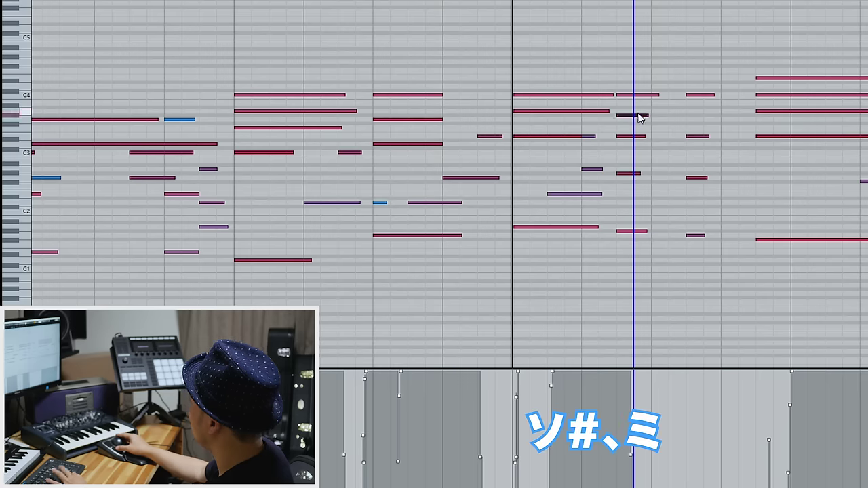
pyautogui.click(641, 95)
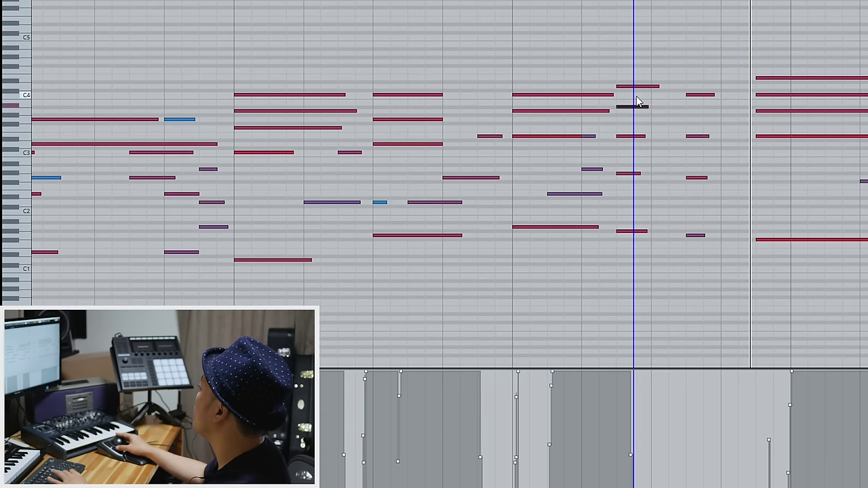
pyautogui.hotkey('ctrl', 'z')
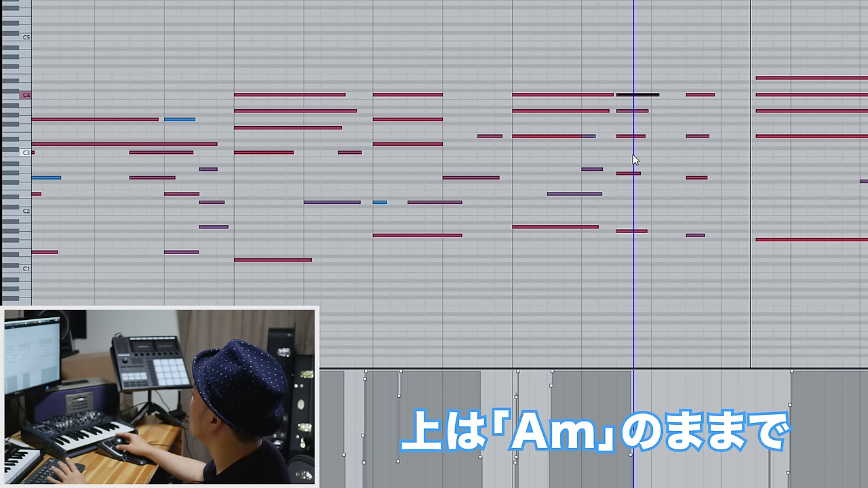
# Quantize the lengths of C4, A3 and E3 in bar 48's second chord and return the playback position to bar 48.
pyautogui.click(633, 232)
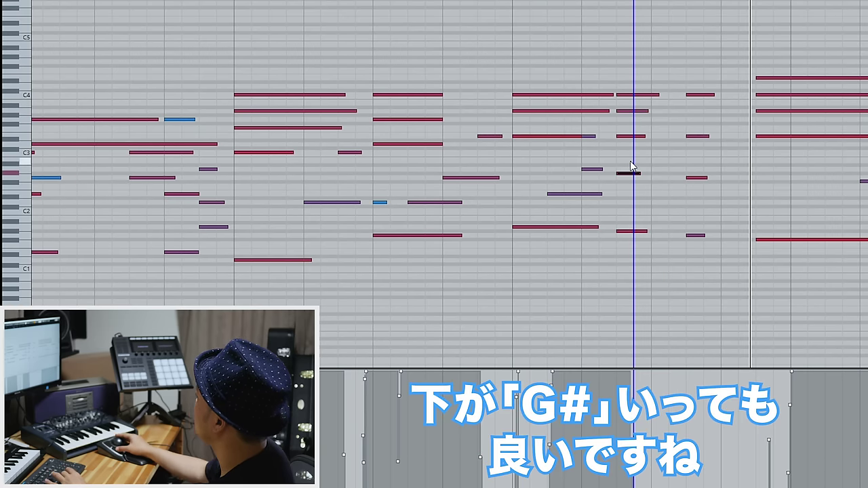
pyautogui.moveTo(628, 157); pyautogui.dragTo(650, 63)
pyautogui.hotkey('alt', 'q')
pyautogui.click(513, 1)
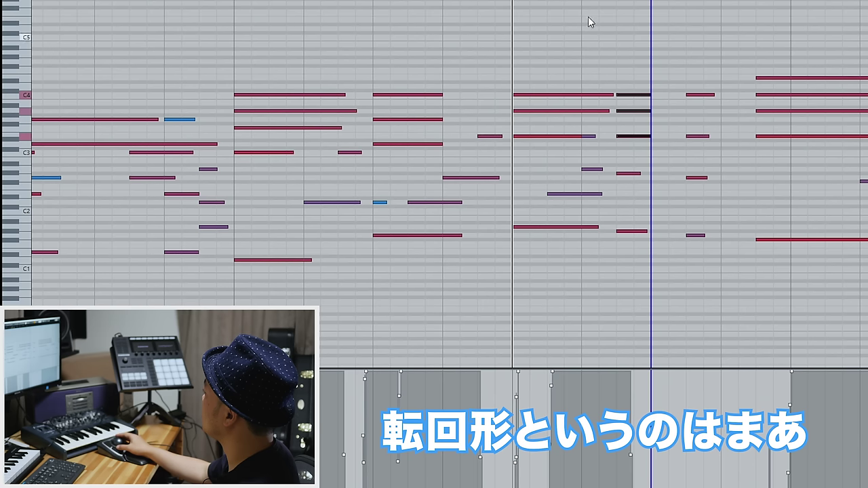
# Trace the descending bass line A1, G#1, G1 and F#1 from bar 48 into bar 49.
pyautogui.moveTo(544, 256); pyautogui.dragTo(568, 187)
pyautogui.moveTo(580, 254); pyautogui.dragTo(597, 215)
pyautogui.moveTo(631, 268); pyautogui.dragTo(640, 222)
pyautogui.moveTo(703, 270); pyautogui.dragTo(707, 221)
pyautogui.moveTo(791, 257); pyautogui.dragTo(796, 219)
pyautogui.moveTo(564, 248); pyautogui.dragTo(566, 222)
pyautogui.moveTo(633, 251); pyautogui.dragTo(637, 234)
pyautogui.moveTo(702, 262); pyautogui.dragTo(697, 228)
pyautogui.moveTo(790, 263); pyautogui.dragTo(784, 223)
# Quantize bar 48's third chord and the second chord's G#1 and G#2 to eighth-note lengths.
pyautogui.moveTo(725, 259); pyautogui.dragTo(689, 80)
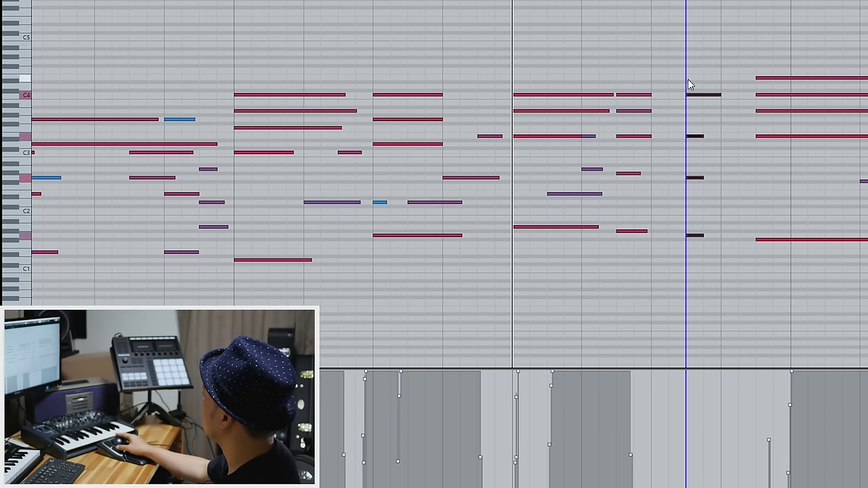
pyautogui.moveTo(630, 274); pyautogui.dragTo(630, 165)
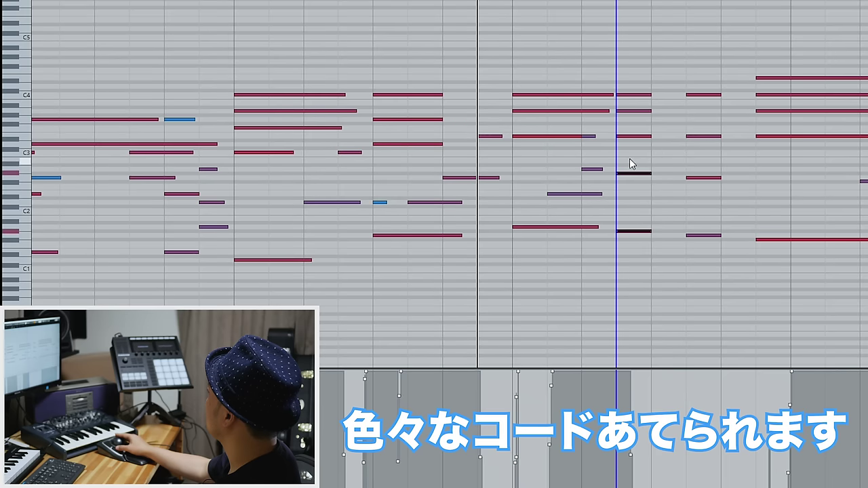
pyautogui.moveTo(637, 287); pyautogui.dragTo(640, 223)
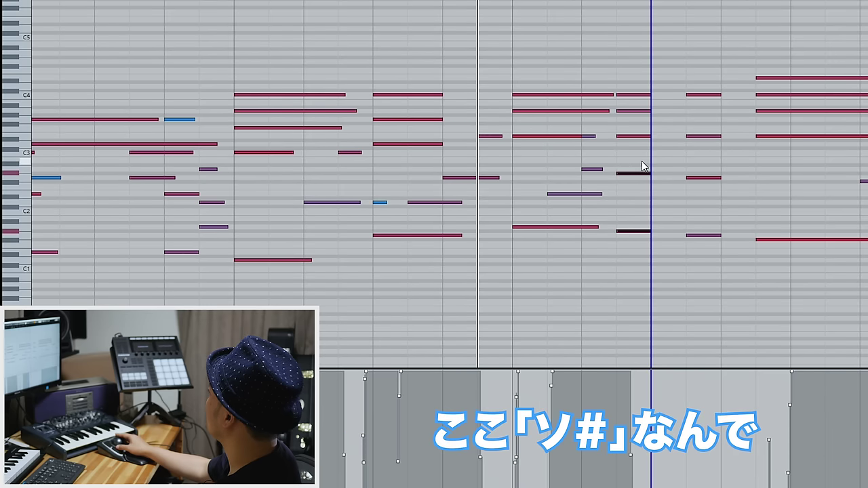
pyautogui.moveTo(618, 158)
pyautogui.mouseDown()
pyautogui.moveTo(640, 252)
pyautogui.moveTo(631, 169)
pyautogui.moveTo(622, 164)
pyautogui.moveTo(641, 242)
pyautogui.moveTo(660, 255)
pyautogui.moveTo(624, 164)
pyautogui.mouseUp()
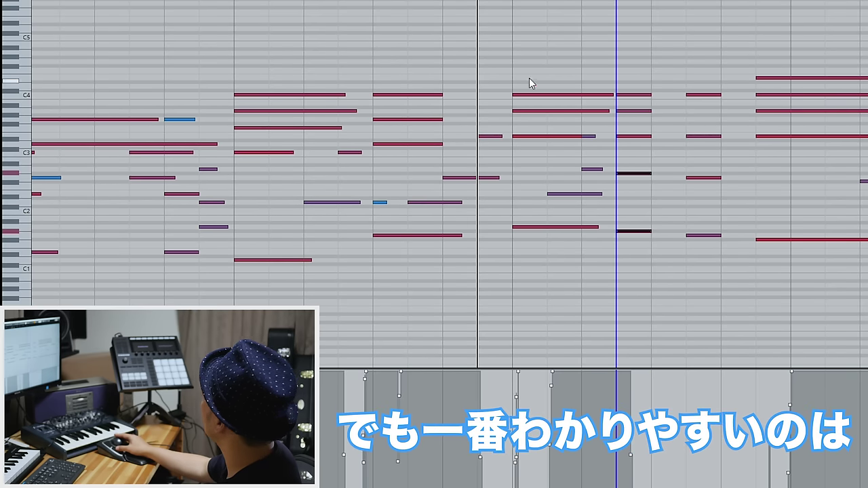
# Add an eighth-note A3 to bar 48's third chord and play the passage from the second half of bar 47.
pyautogui.moveTo(522, 70); pyautogui.dragTo(676, 127)
pyautogui.moveTo(723, 140); pyautogui.dragTo(723, 139)
pyautogui.click(698, 119)
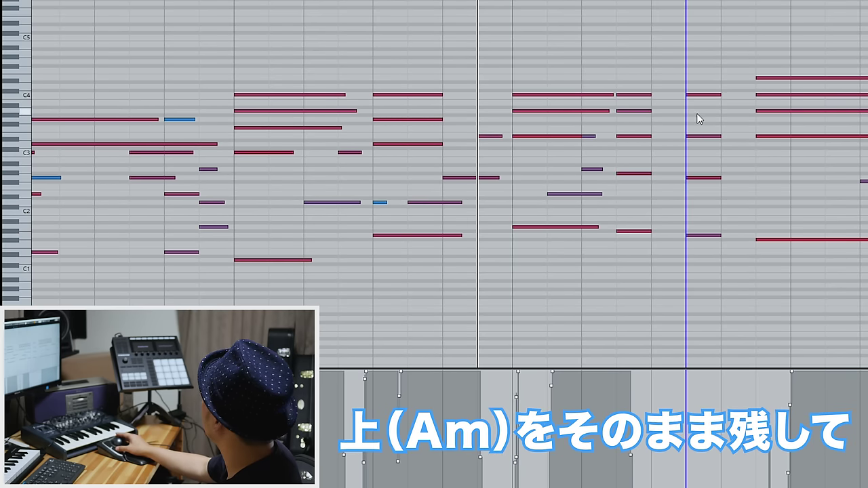
pyautogui.click(587, 145)
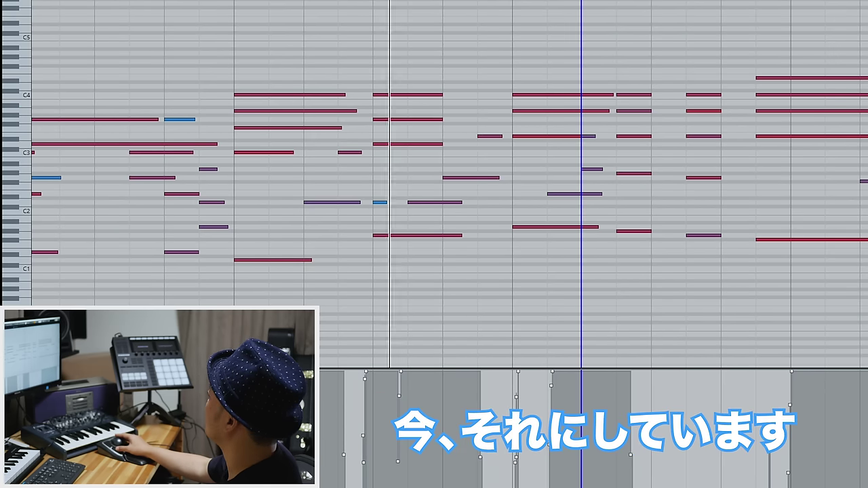
pyautogui.press('space')
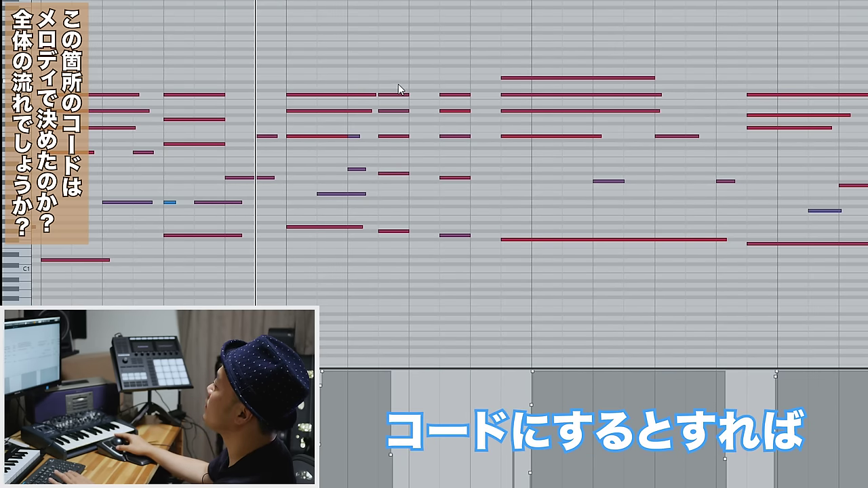
# Try E7/G# for bar 48's second chord by raising A3 to B3 and C4 to D4, and select the chords.
pyautogui.click(392, 111)
pyautogui.press('Up')
pyautogui.press('Up')
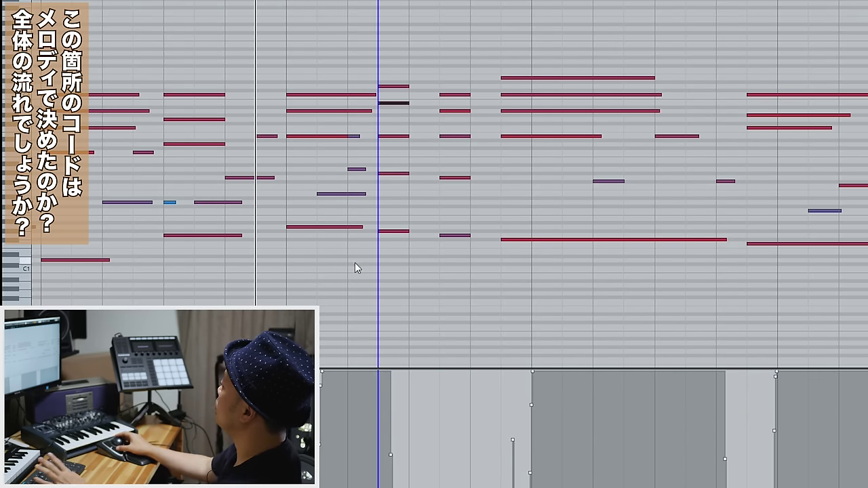
pyautogui.moveTo(360, 242); pyautogui.dragTo(307, 66)
pyautogui.moveTo(393, 270); pyautogui.dragTo(401, 64)
# Undo the E7/G# voicing and select all five notes of the Am/G# chord in bar 48.
pyautogui.hotkey('ctrl', 'z')
pyautogui.hotkey('ctrl', 'z')
pyautogui.click(442, 81)
pyautogui.moveTo(389, 250); pyautogui.dragTo(430, 67)
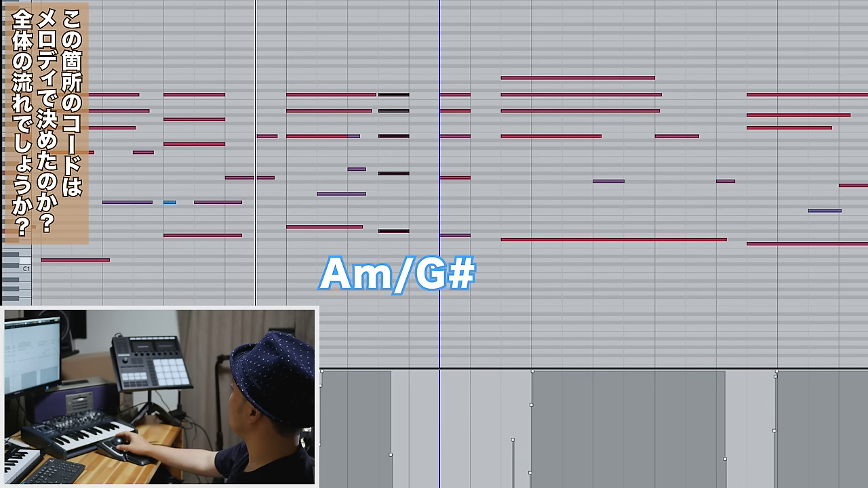
pyautogui.moveTo(400, 90); pyautogui.dragTo(397, 75)
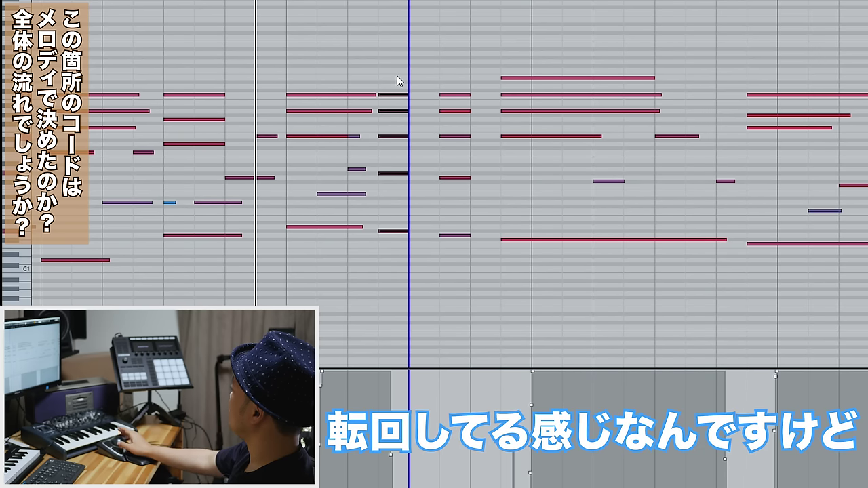
# Restore the E7/G# voicing in bar 48's second chord and trace its bass and upper notes.
pyautogui.hotkey('ctrl', 'z')
pyautogui.hotkey('ctrl', 'z')
pyautogui.click(398, 71)
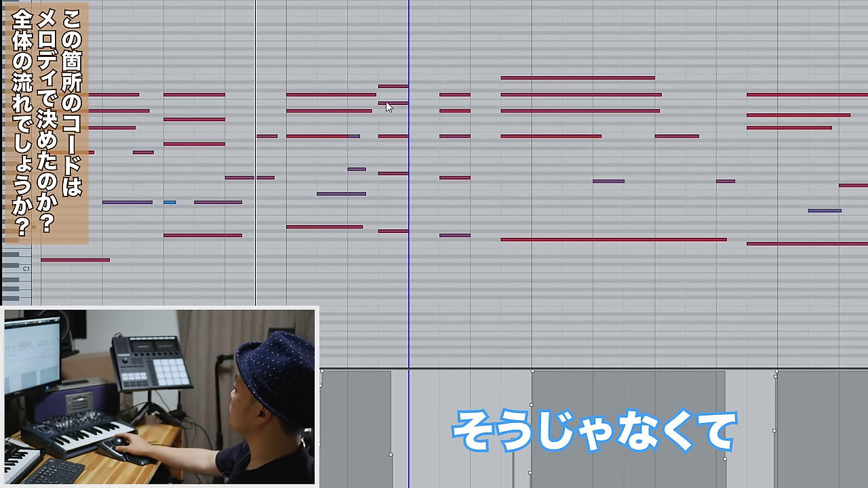
pyautogui.moveTo(291, 228); pyautogui.dragTo(409, 238)
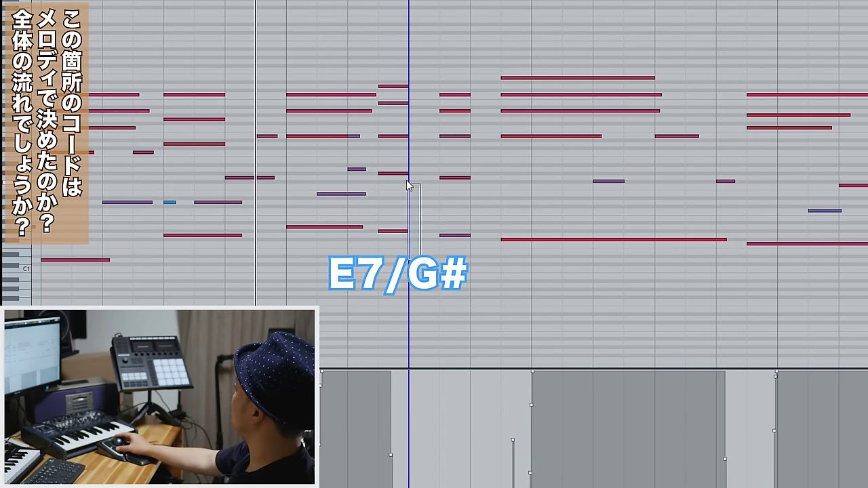
pyautogui.moveTo(409, 187); pyautogui.dragTo(360, 89)
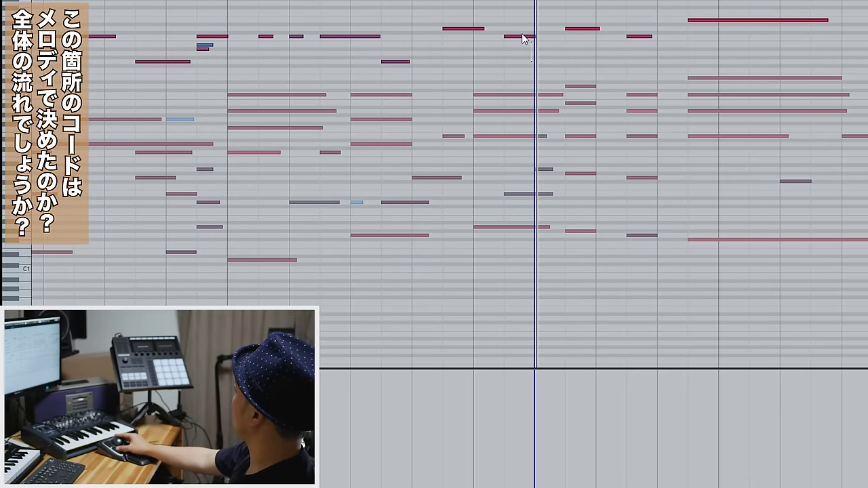
# Compare the melody's D5 with the D4 of bar 48's second chord and the C4 of its third chord.
pyautogui.click(515, 119)
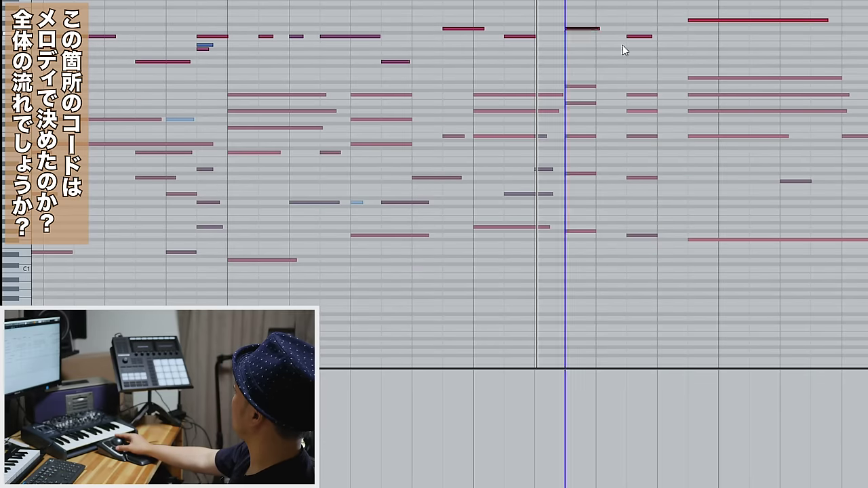
pyautogui.click(579, 86)
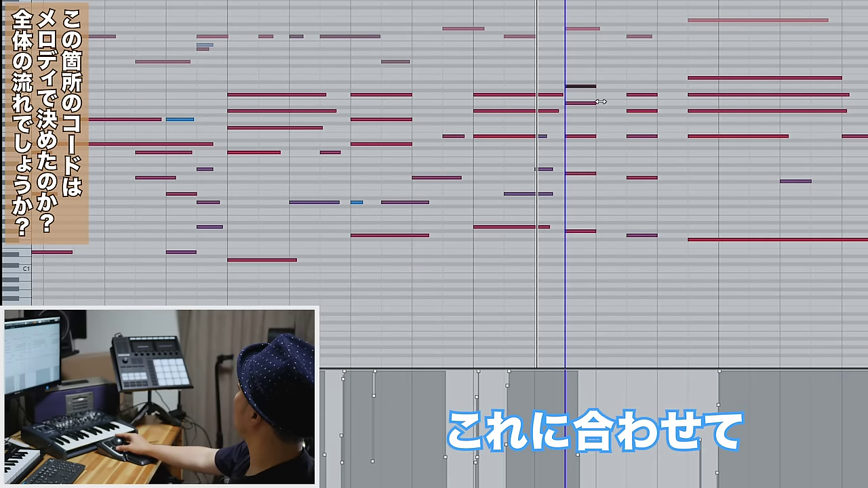
pyautogui.click(580, 86)
pyautogui.click(580, 85)
pyautogui.click(630, 87)
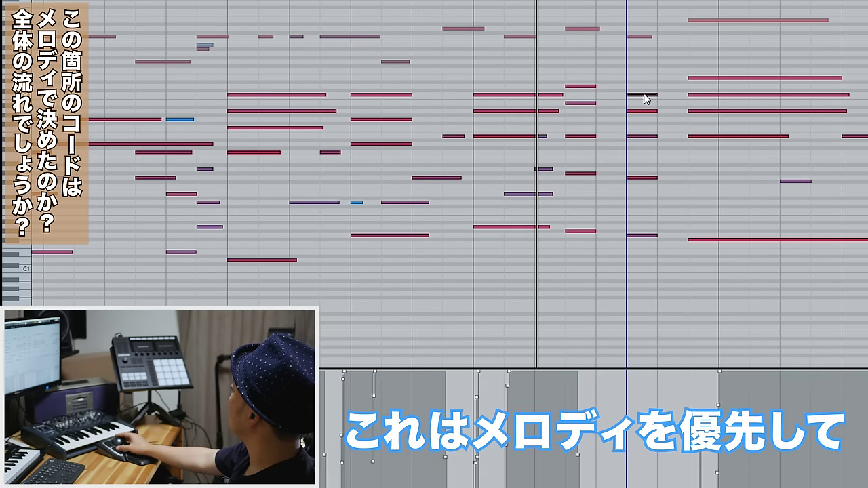
pyautogui.click(644, 99)
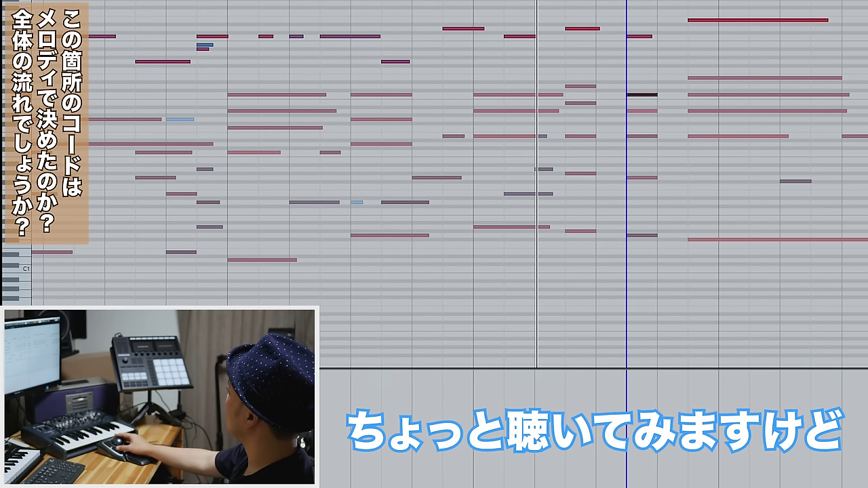
# Play the passage with the E7/G# voicing and undo the note changes to bar 48's second chord.
pyautogui.press('space')
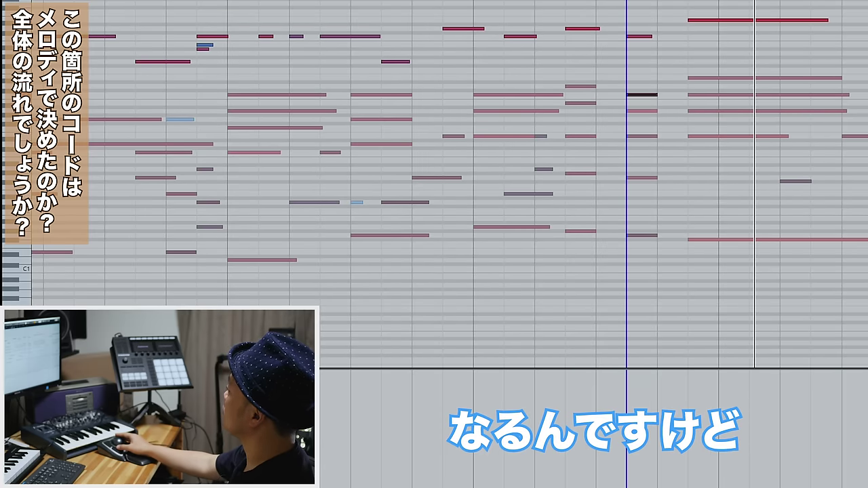
pyautogui.hotkey('ctrl', 'z')
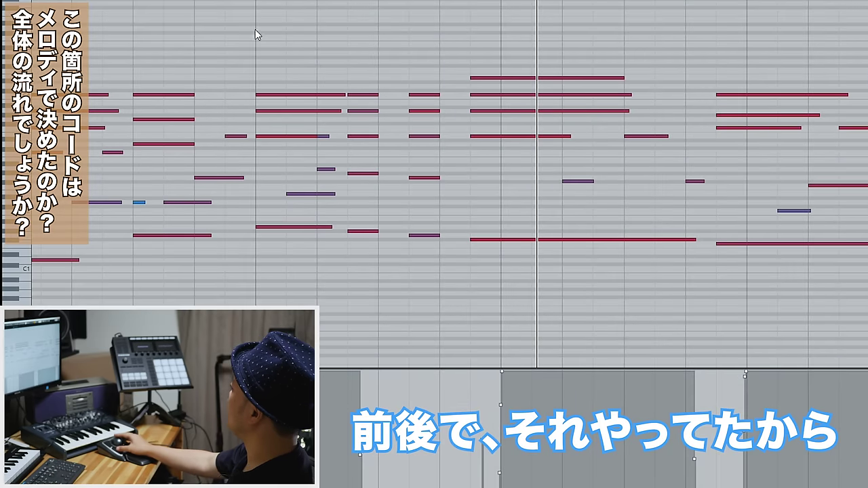
pyautogui.moveTo(255, 29); pyautogui.dragTo(1, 15)
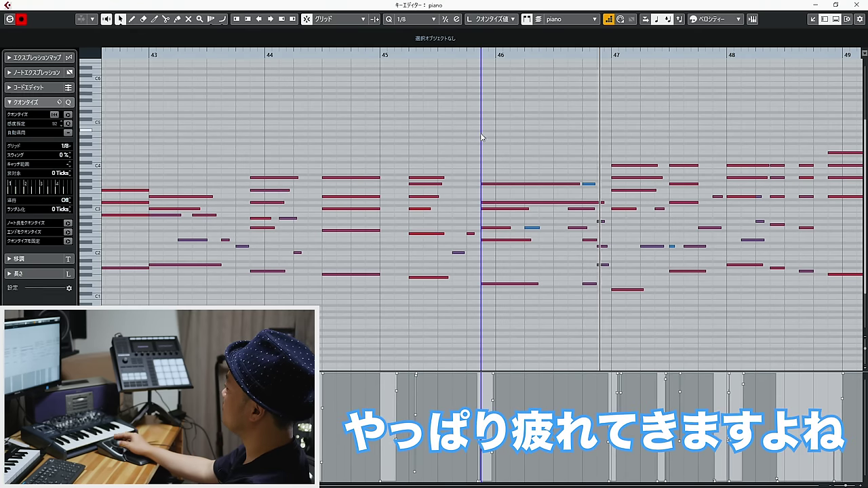
# Play the piano part through bar 51, stop, and set the playback position at bar 49.
pyautogui.moveTo(631, 132); pyautogui.dragTo(867, 105)
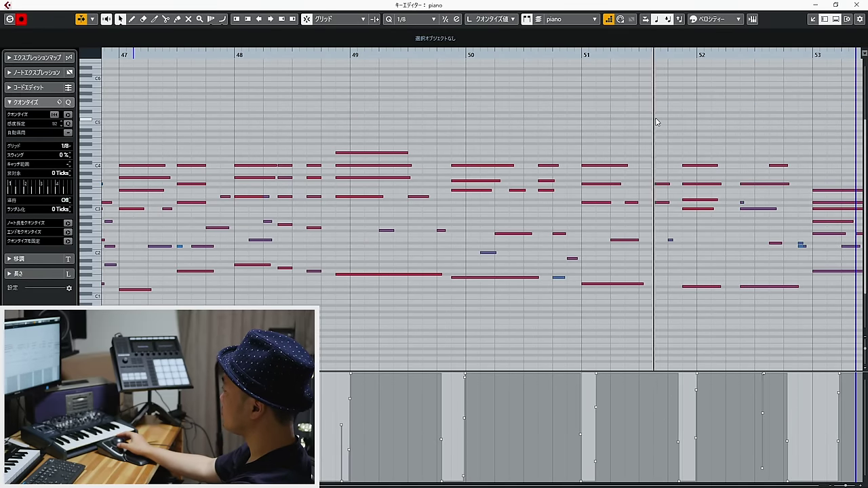
pyautogui.press('space')
pyautogui.press('g')
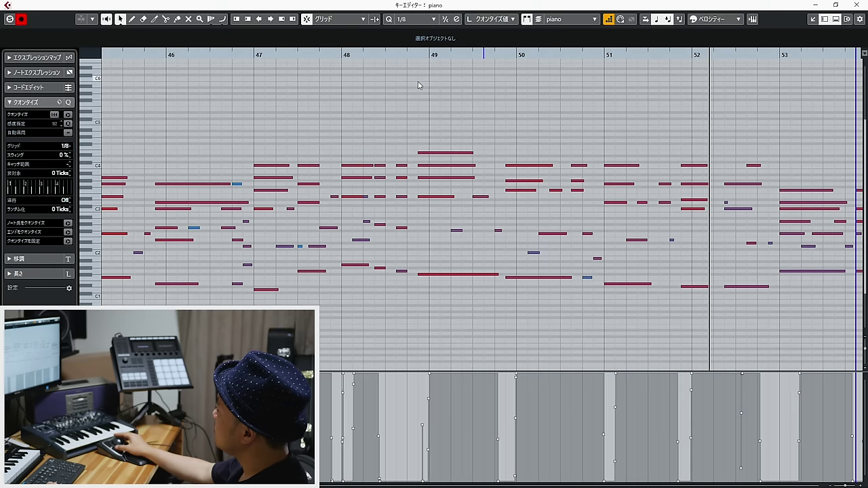
pyautogui.click(415, 54)
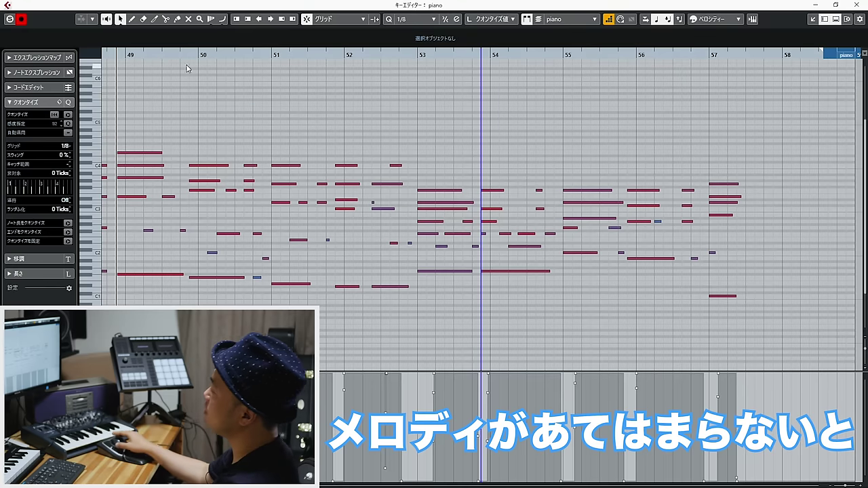
# Try the IV–V–IIIm–VIm variant over the chords of bars 49 to 52, with bass notes F and G under the first two, and play it.
pyautogui.press('g')
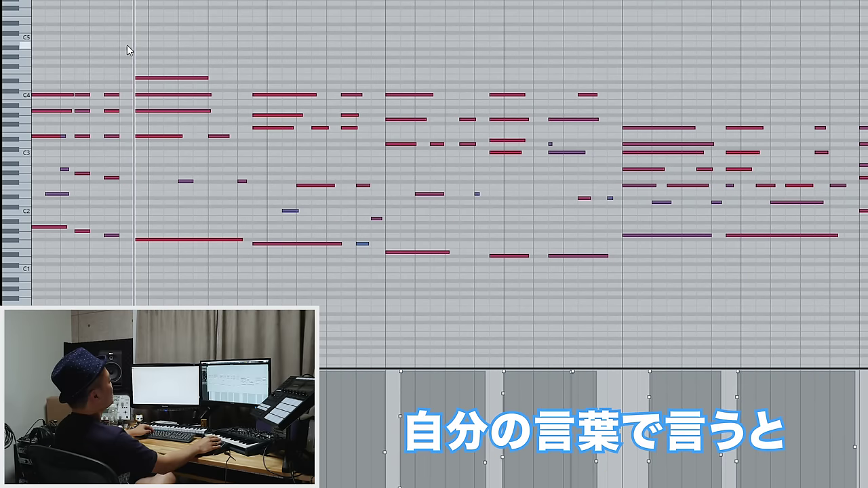
pyautogui.moveTo(129, 46)
pyautogui.mouseDown()
pyautogui.moveTo(248, 124)
pyautogui.moveTo(529, 276)
pyautogui.moveTo(160, 62)
pyautogui.moveTo(467, 230)
pyautogui.moveTo(644, 281)
pyautogui.moveTo(612, 286)
pyautogui.moveTo(155, 89)
pyautogui.moveTo(147, 63)
pyautogui.moveTo(136, 60)
pyautogui.mouseUp()
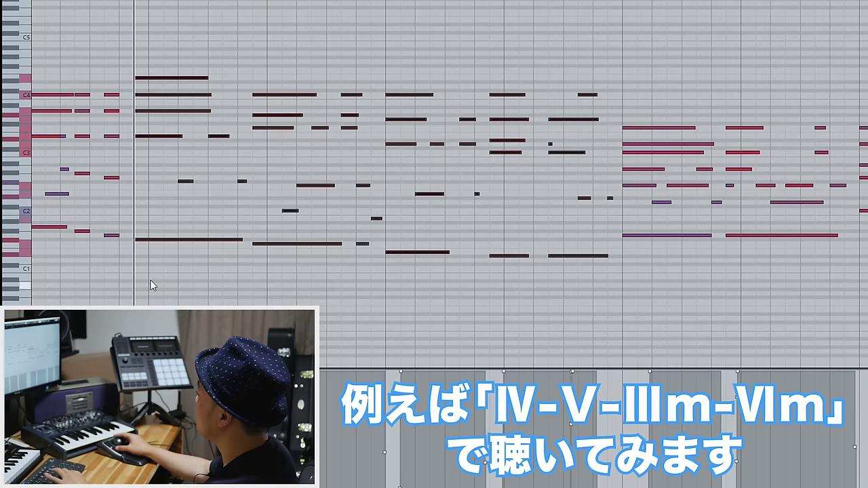
pyautogui.click(157, 238)
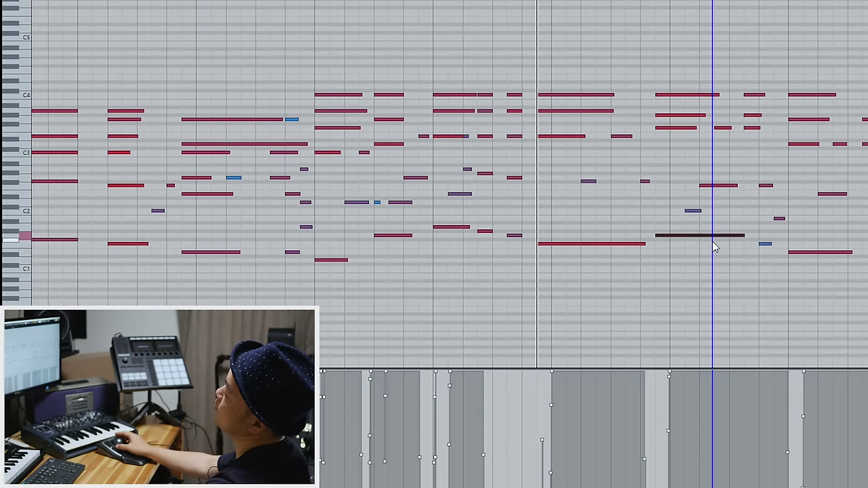
pyautogui.hscroll(5, 738, 69)
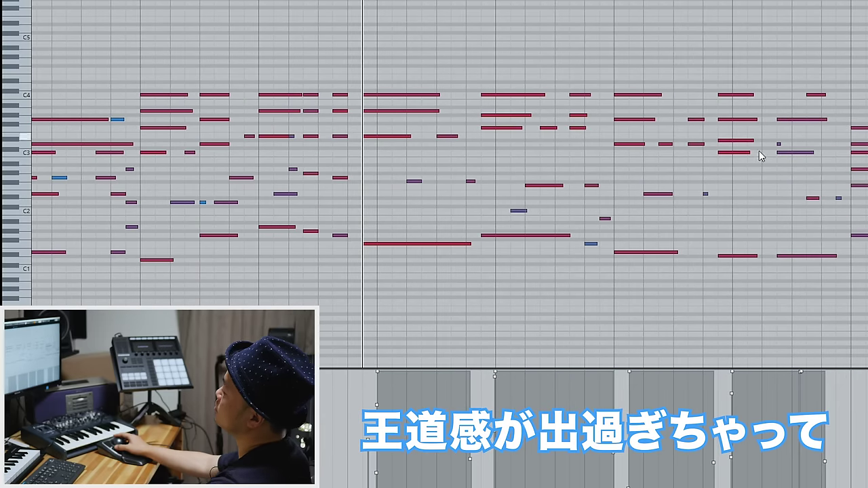
pyautogui.moveTo(638, 94)
pyautogui.mouseDown()
pyautogui.moveTo(637, 119)
pyautogui.moveTo(640, 99)
pyautogui.mouseUp()
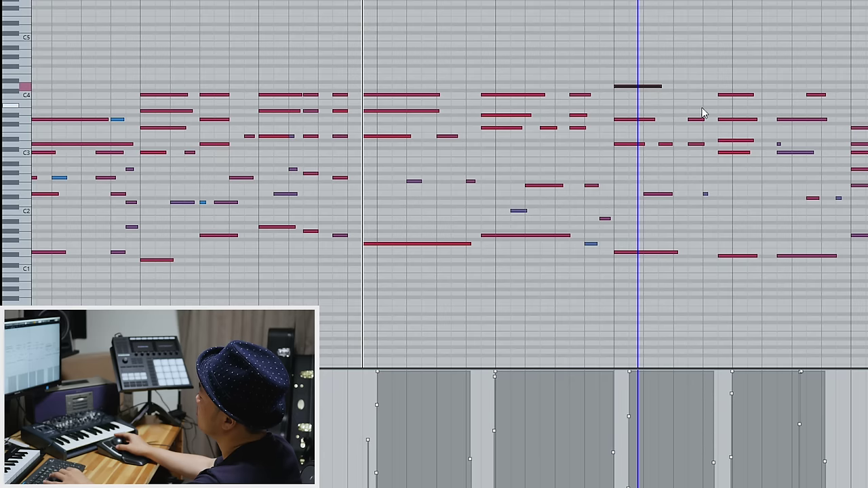
pyautogui.press('space')
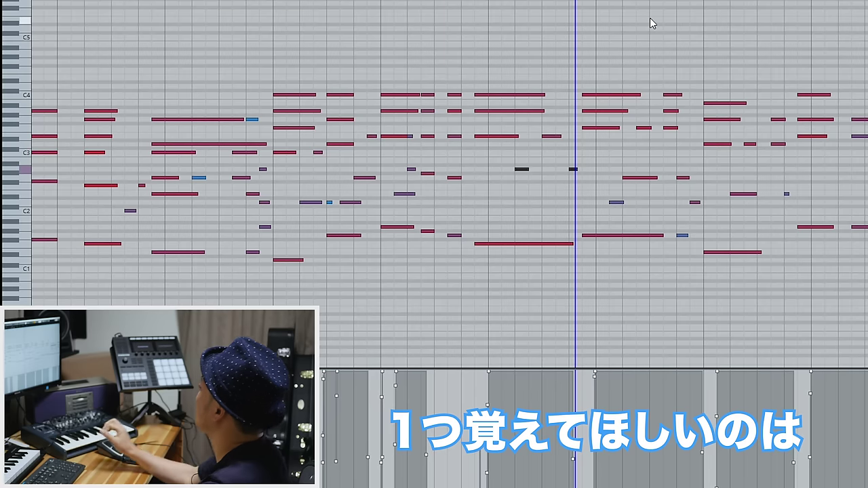
# Undo the trial IV–V–IIIm–VIm edits to the chords of bars 49 to 52.
pyautogui.hotkey('ctrl', 'z')
pyautogui.hotkey('ctrl', 'z')
pyautogui.hotkey('ctrl', 'z')
pyautogui.hotkey('ctrl', 'z')
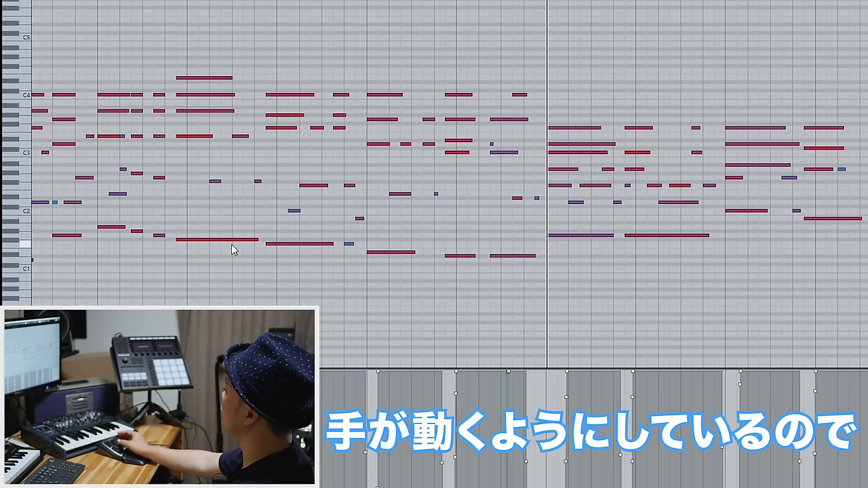
# Set the playback position just before bar 48 and trace the descending bass notes F#, F, E and D# of the four chords from bar 49.
pyautogui.click(95, 1)
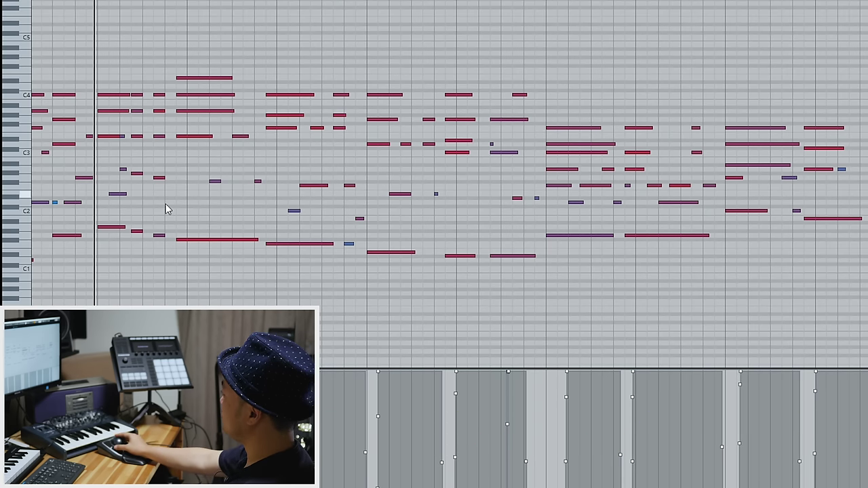
pyautogui.press('h')
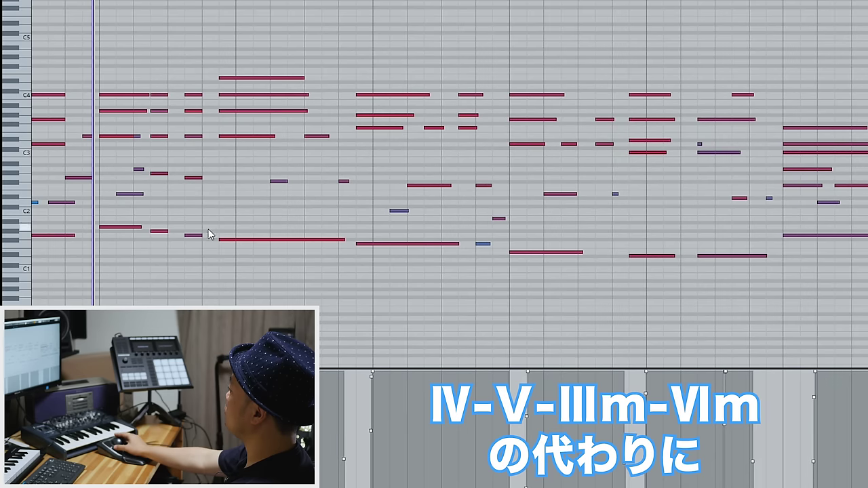
pyautogui.click(244, 238)
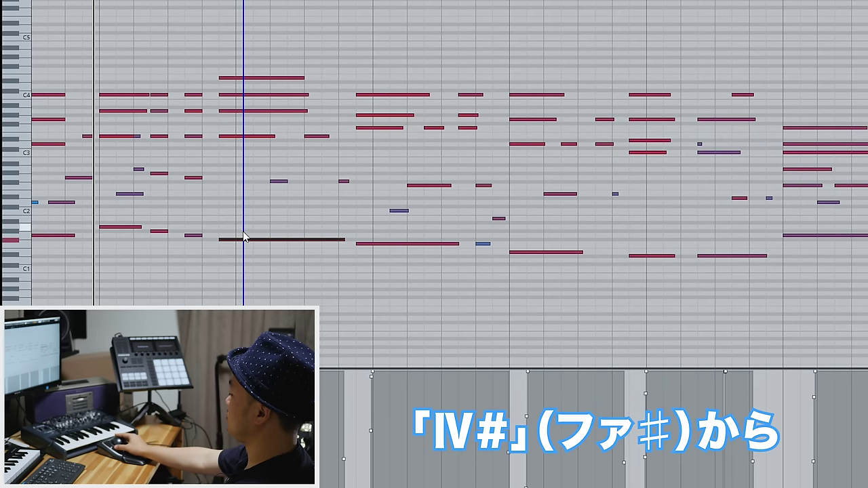
pyautogui.moveTo(403, 298); pyautogui.dragTo(426, 236)
pyautogui.click(426, 236)
pyautogui.moveTo(557, 274); pyautogui.dragTo(564, 236)
pyautogui.moveTo(645, 285); pyautogui.dragTo(649, 246)
pyautogui.click(646, 168)
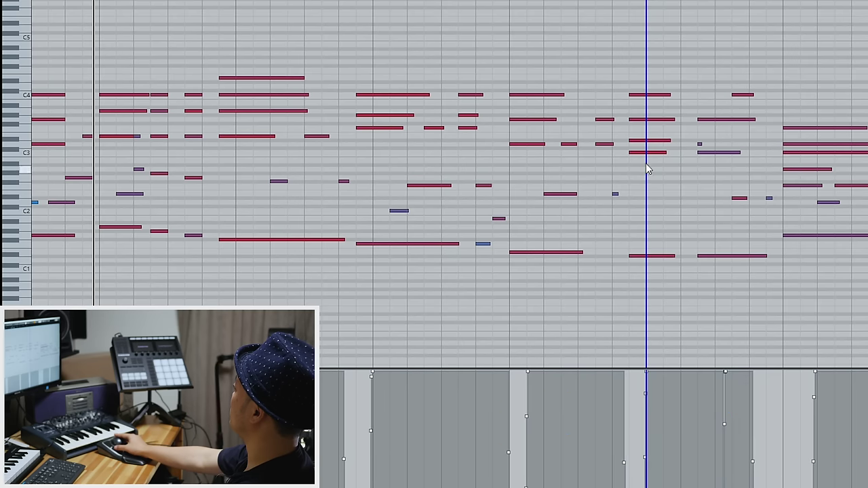
pyautogui.click(649, 94)
# Select all notes of the chords in bars 49, 50 and 51 one chord at a time to compare their voicings.
pyautogui.moveTo(215, 56); pyautogui.dragTo(338, 276)
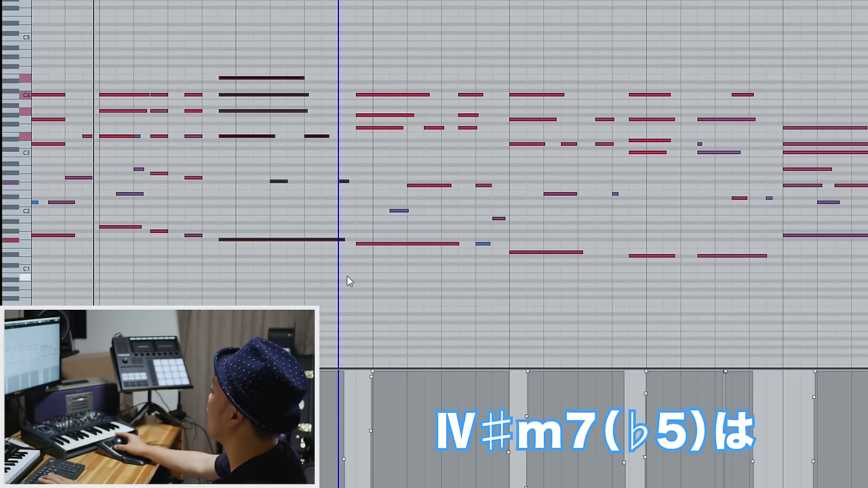
pyautogui.click(360, 262)
pyautogui.moveTo(360, 263); pyautogui.dragTo(496, 57)
pyautogui.moveTo(517, 263); pyautogui.dragTo(620, 59)
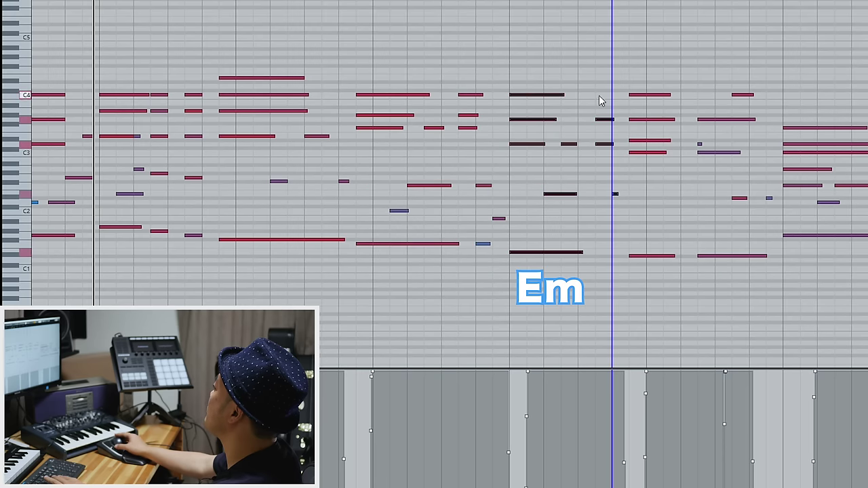
# Set the top note of bar 51's chord to B3 to form an Em voicing.
pyautogui.click(527, 94)
pyautogui.press('Up')
pyautogui.press('Down')
# Check the bass and upper notes of the Cm/E♭ chord in bar 52 and select the whole chord.
pyautogui.moveTo(632, 273); pyautogui.dragTo(779, 23)
pyautogui.click(699, 144)
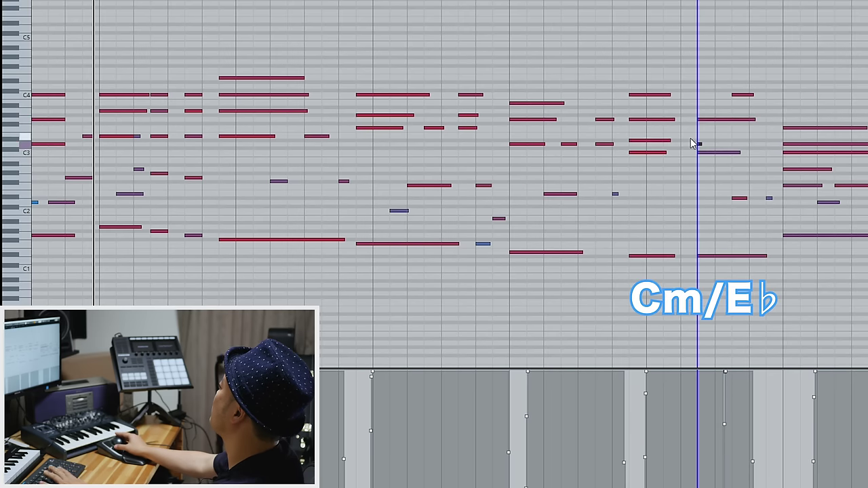
pyautogui.click(654, 256)
pyautogui.moveTo(777, 268); pyautogui.dragTo(638, 70)
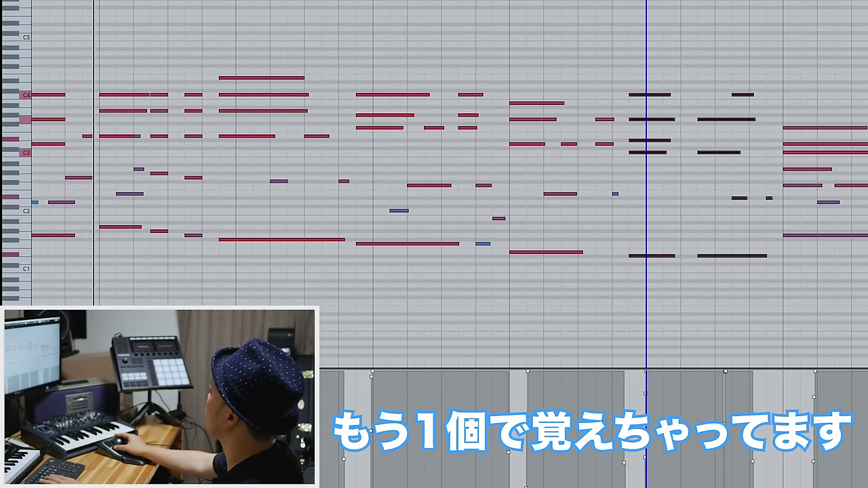
# Review the four chords of bars 49 to 52 together and play the piano part from around bar 48.
pyautogui.click(116, 2)
pyautogui.click(99, 2)
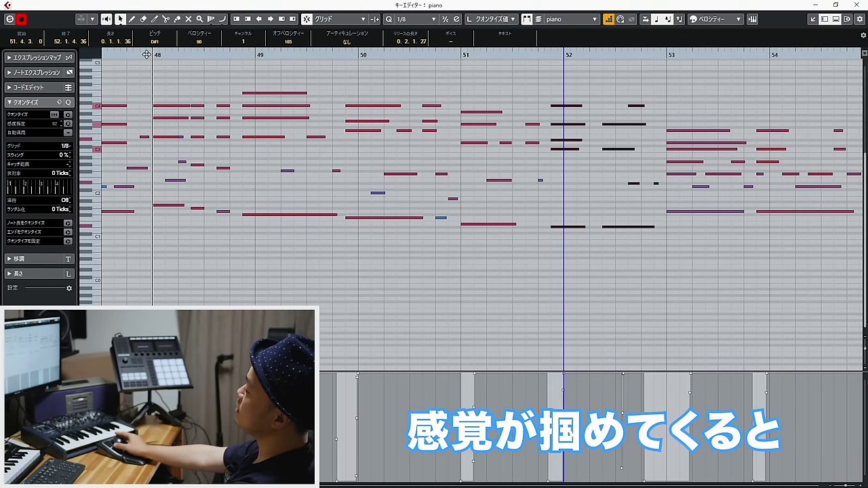
pyautogui.moveTo(245, 71); pyautogui.dragTo(656, 245)
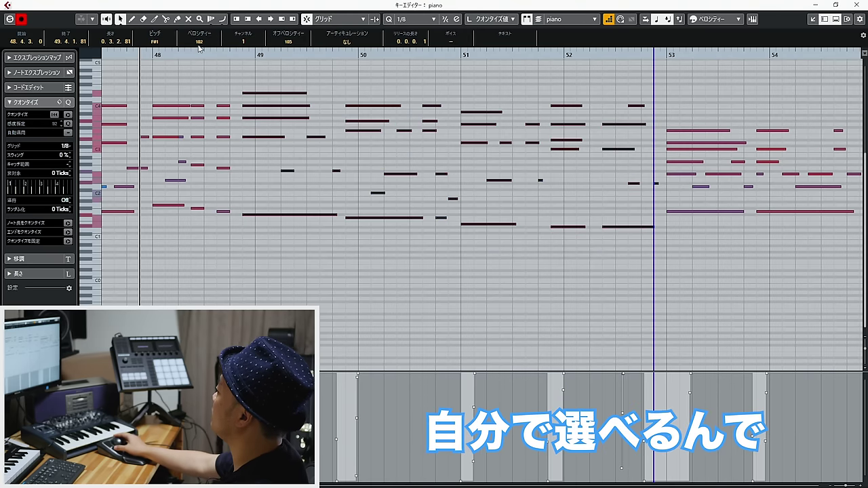
pyautogui.click(178, 54)
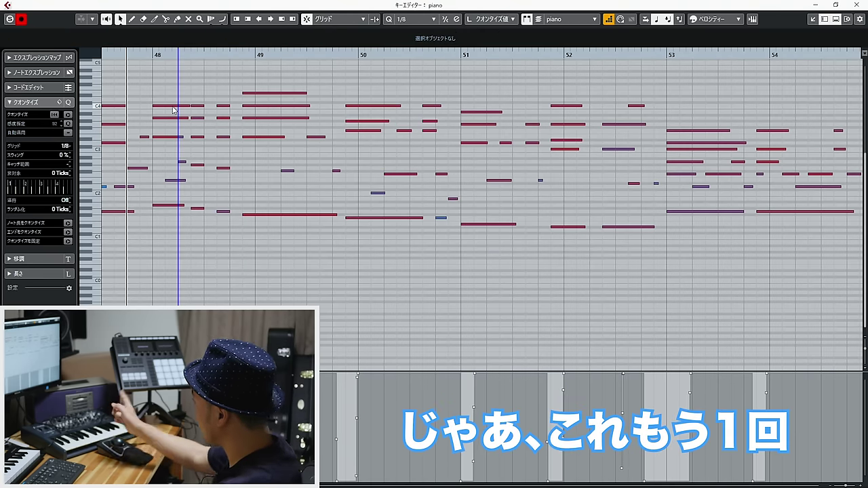
pyautogui.press('space')
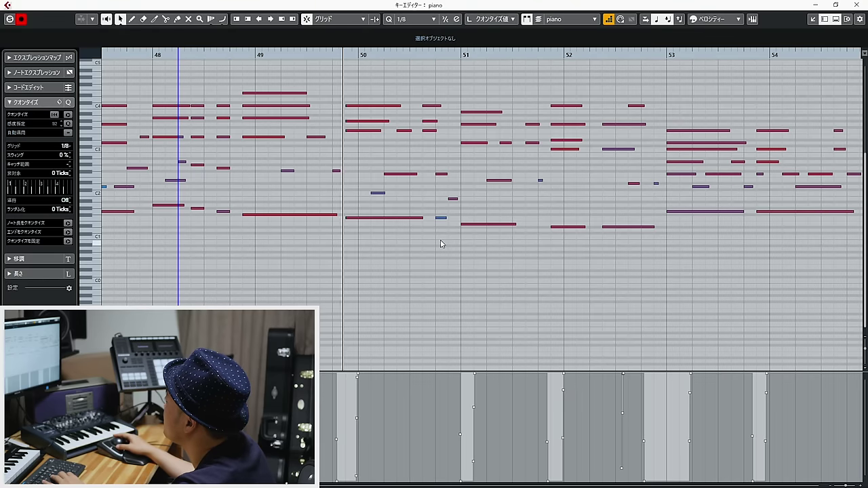
pyautogui.moveTo(649, 261); pyautogui.dragTo(867, 274)
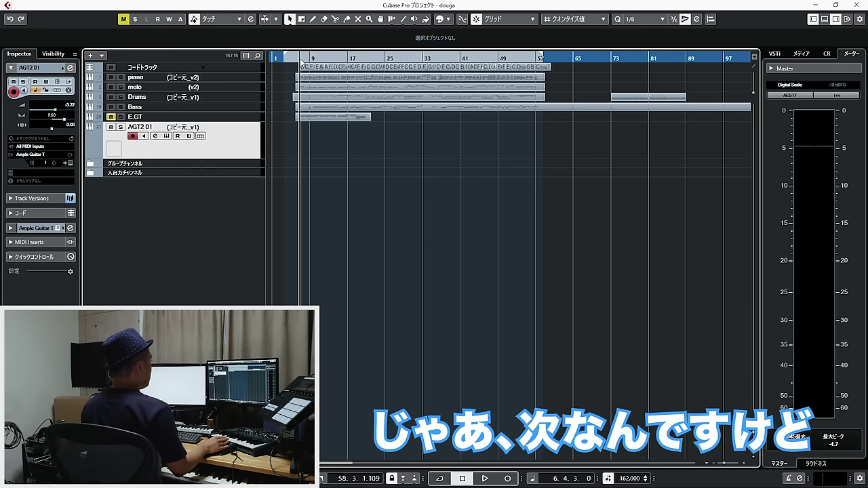
# Load Hummingbird_L_doubletrack.nki from the stereo folder of Kontakt's Hummingbird library.
pyautogui.moveTo(300, 65); pyautogui.dragTo(296, 75)
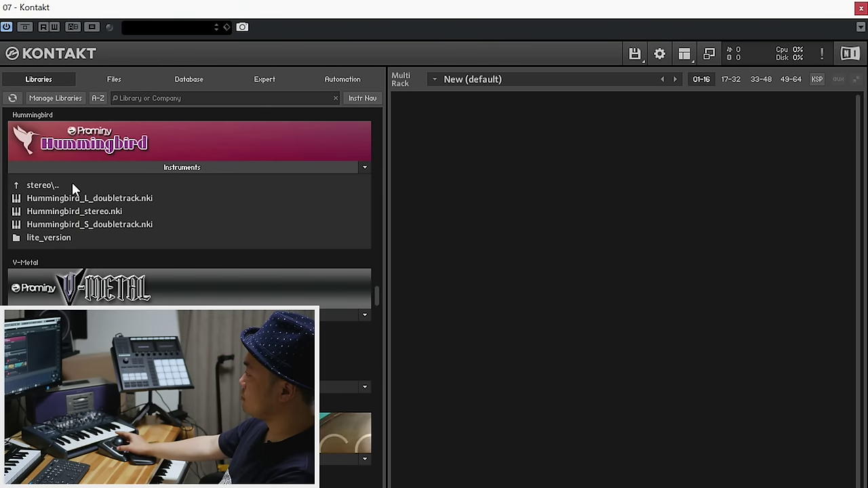
pyautogui.click(72, 182)
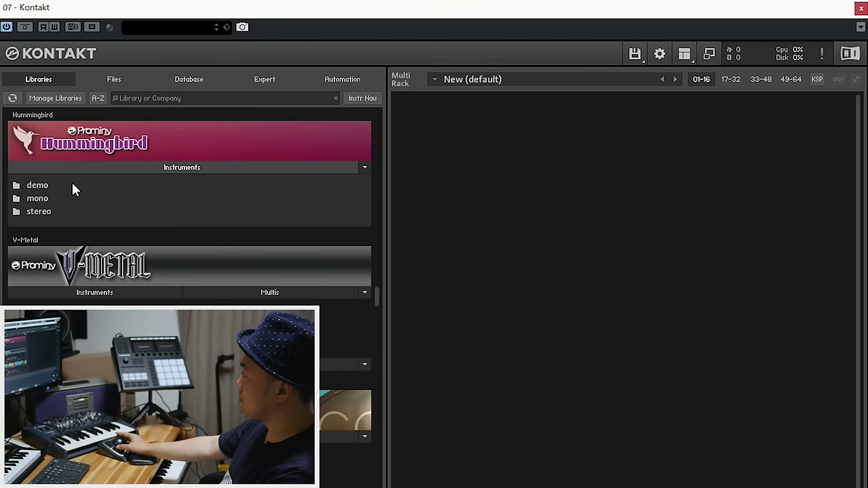
pyautogui.click(41, 211)
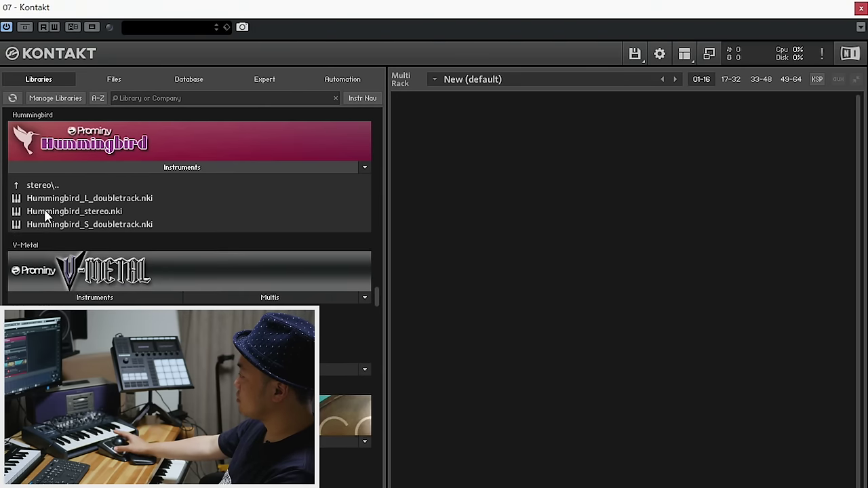
pyautogui.click(129, 203)
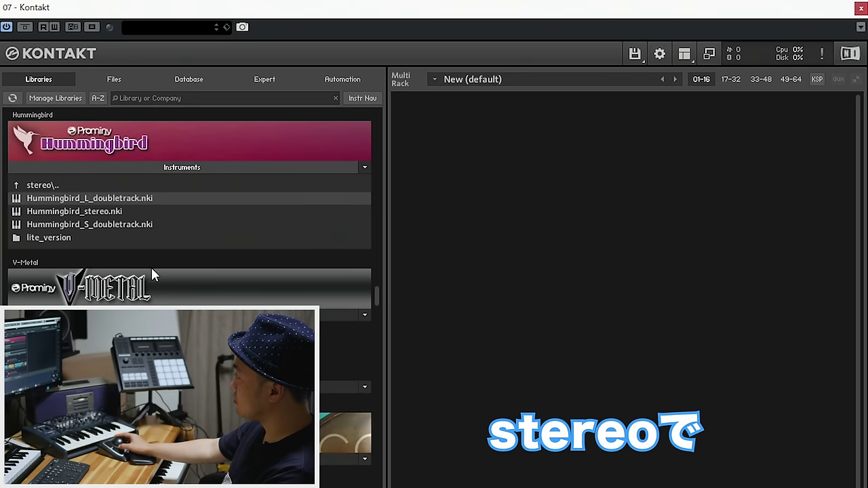
pyautogui.doubleClick(148, 201)
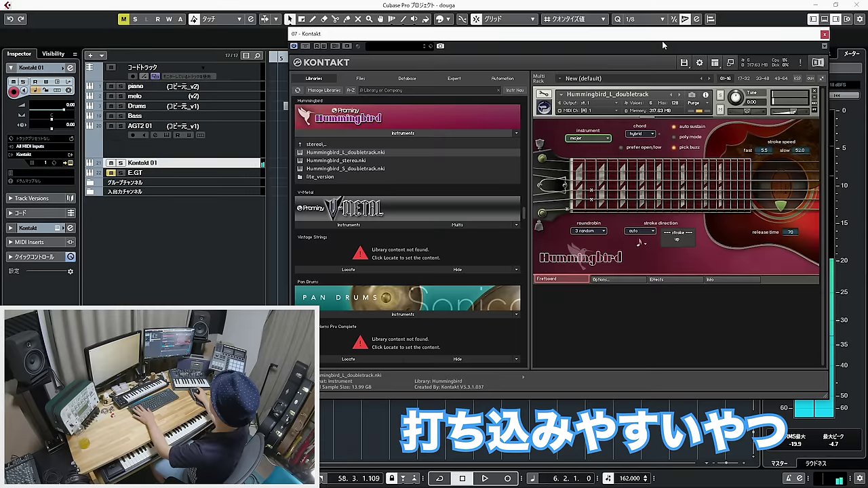
# Move the Kontakt window clear of the arrangement and increase the height of the Kontakt 01 track.
pyautogui.moveTo(656, 35); pyautogui.dragTo(432, 229)
pyautogui.moveTo(254, 166); pyautogui.dragTo(254, 204)
pyautogui.moveTo(303, 58); pyautogui.dragTo(308, 76)
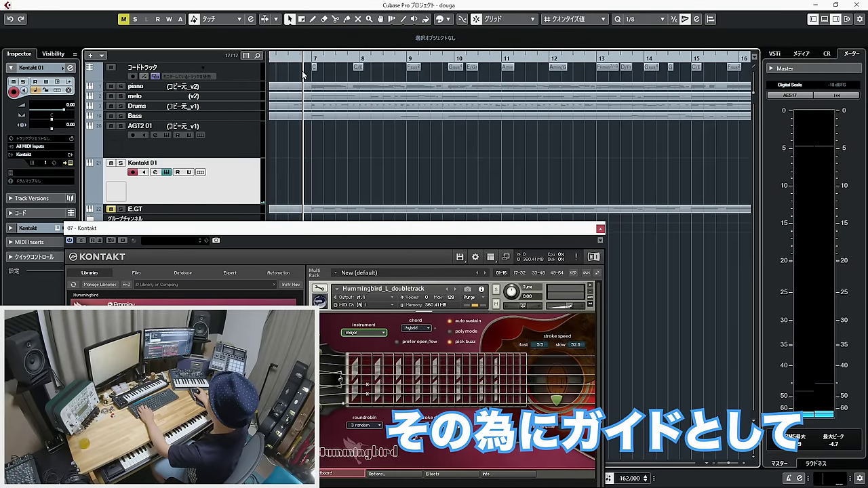
# Increase the chord track's height to make its chord names readable around bar 7, and close the Kontakt window.
pyautogui.click(321, 69)
pyautogui.moveTo(237, 80); pyautogui.dragTo(237, 107)
pyautogui.moveTo(318, 59); pyautogui.dragTo(321, 51)
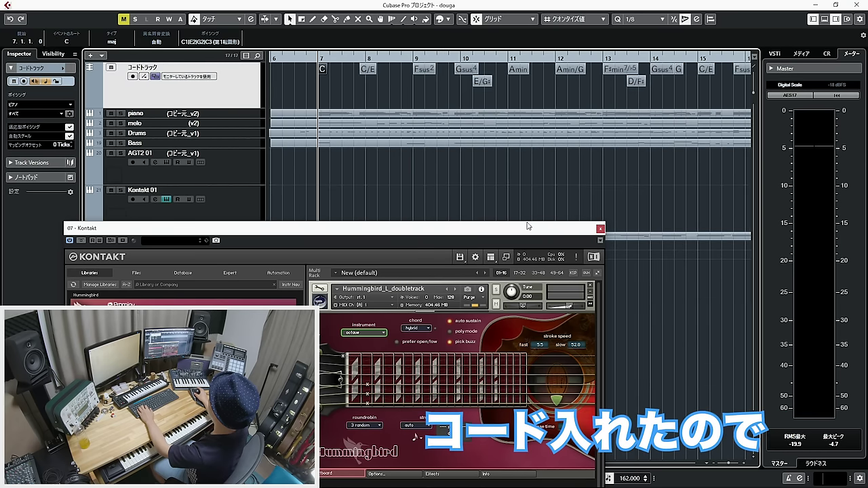
pyautogui.click(599, 229)
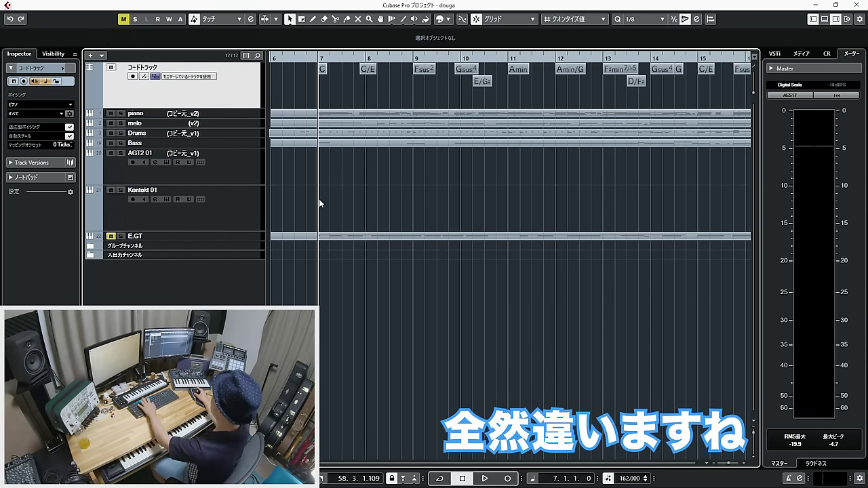
# Open a MIDI part on the Kontakt 01 track in the key editor and select its low notes in the C-1 octave.
pyautogui.doubleClick(319, 198)
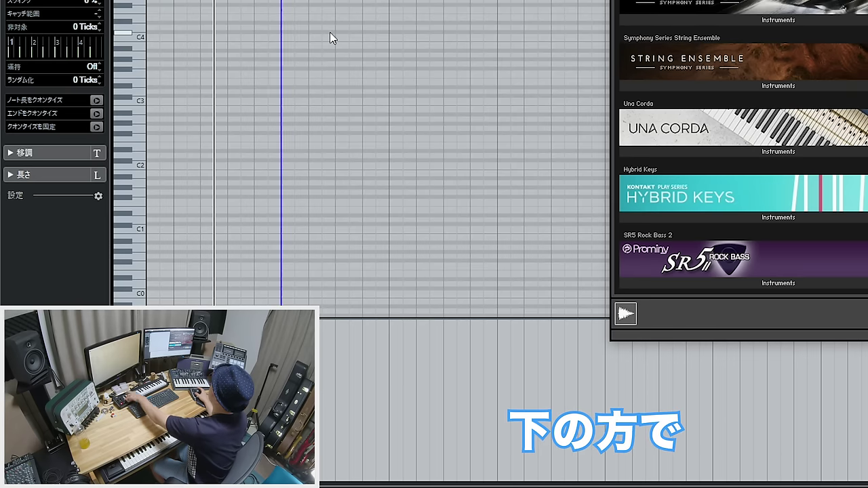
pyautogui.scroll(-3, 288, 174)
pyautogui.moveTo(242, 194); pyautogui.dragTo(298, 266)
pyautogui.press('g')
pyautogui.press('g')
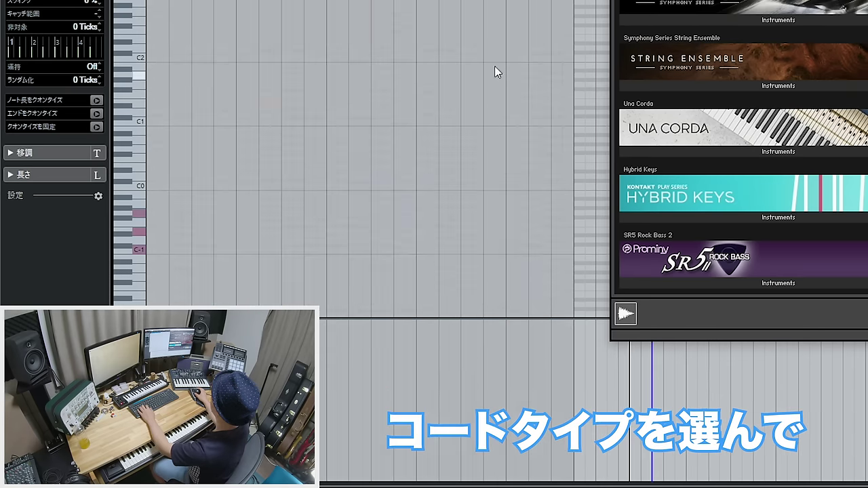
pyautogui.moveTo(678, 1); pyautogui.dragTo(841, 6)
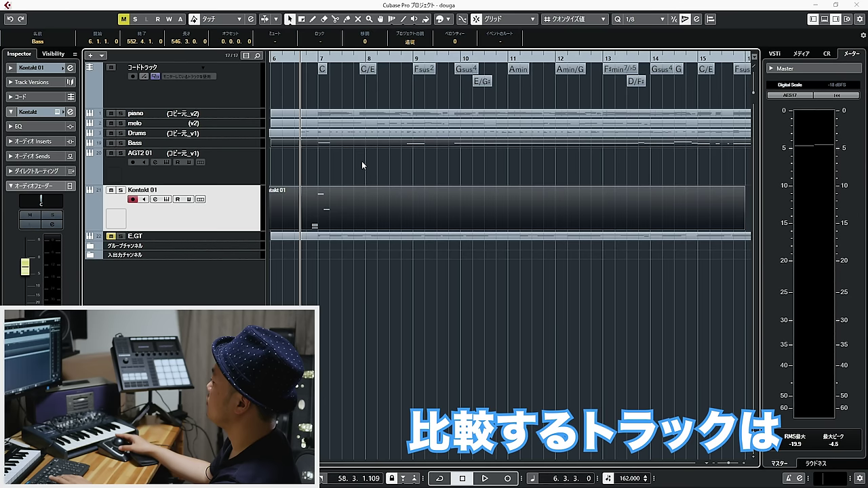
# Extend the Kontakt 01 part to about bar 58 to span the whole song, and clear the selection.
pyautogui.click(361, 161)
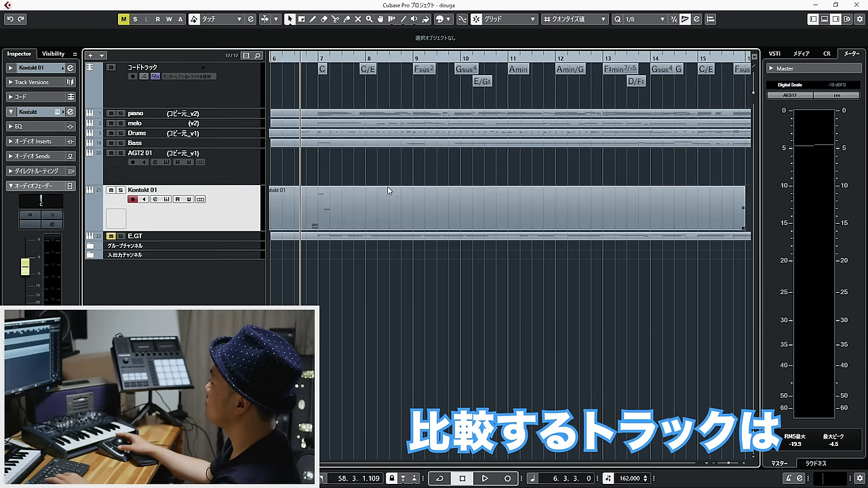
pyautogui.press('g')
pyautogui.press('g')
pyautogui.press('g')
pyautogui.press('g')
pyautogui.press('g')
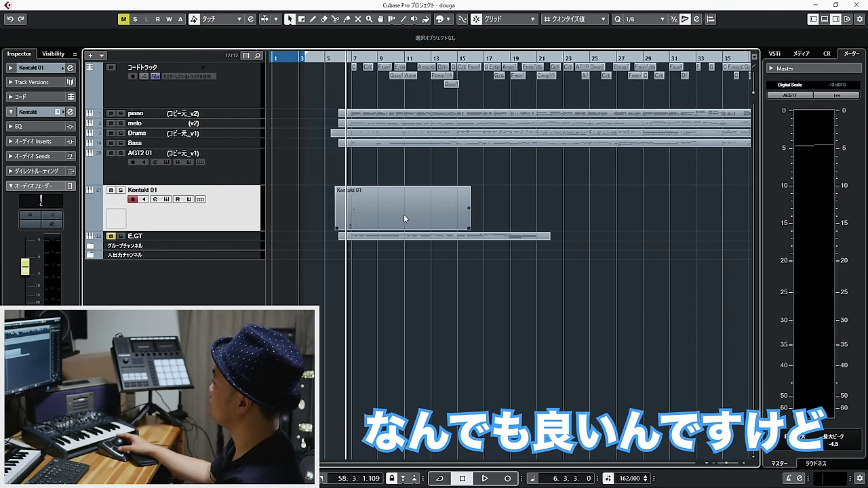
pyautogui.moveTo(434, 229); pyautogui.dragTo(651, 229)
pyautogui.moveTo(593, 306); pyautogui.dragTo(261, 322)
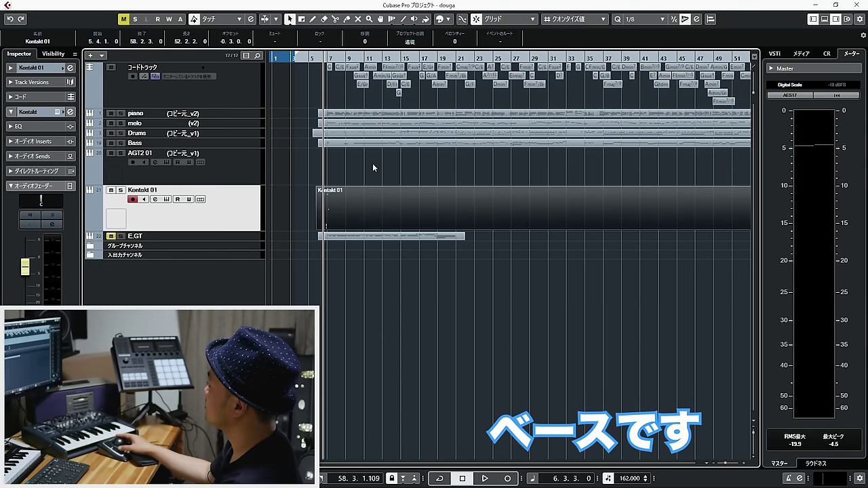
pyautogui.click(526, 258)
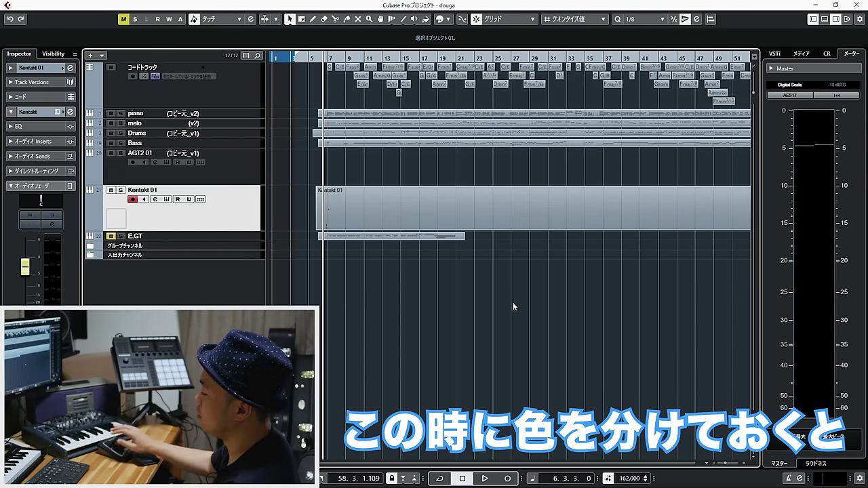
# Colour the Bass track's part red in the arrangement.
pyautogui.press('g')
pyautogui.press('g')
pyautogui.press('g')
pyautogui.press('3')
pyautogui.click(501, 201)
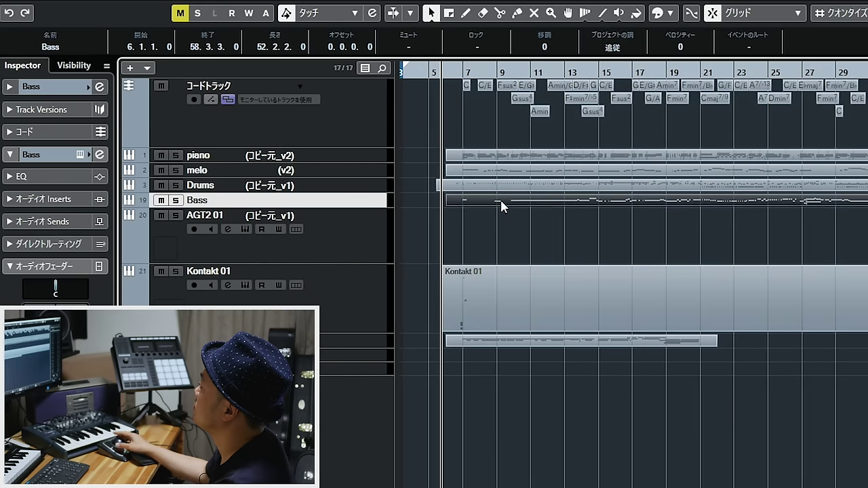
pyautogui.click(672, 13)
pyautogui.click(664, 77)
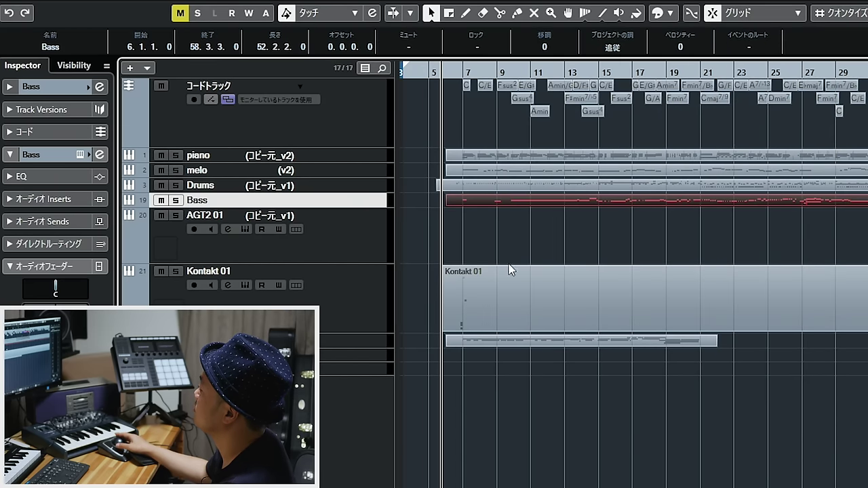
# Rename the Kontakt 01 track to "AGt".
pyautogui.press('1')
pyautogui.click(242, 272)
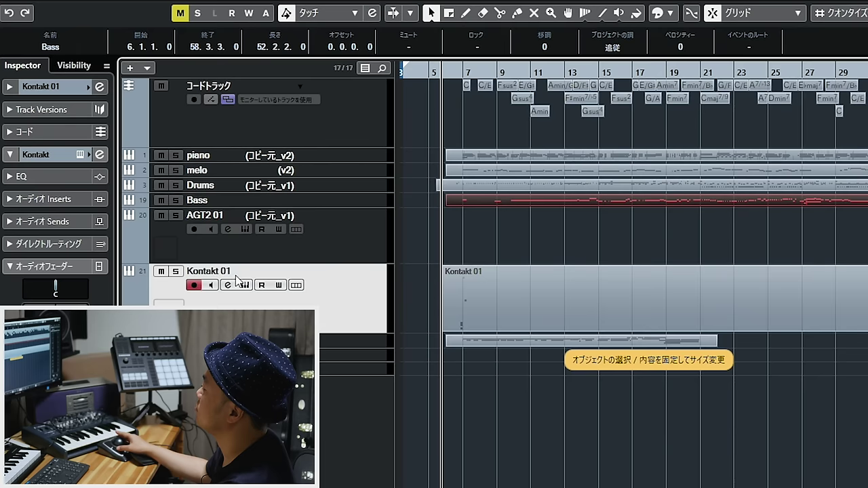
pyautogui.doubleClick(241, 271)
pyautogui.write('AGt')
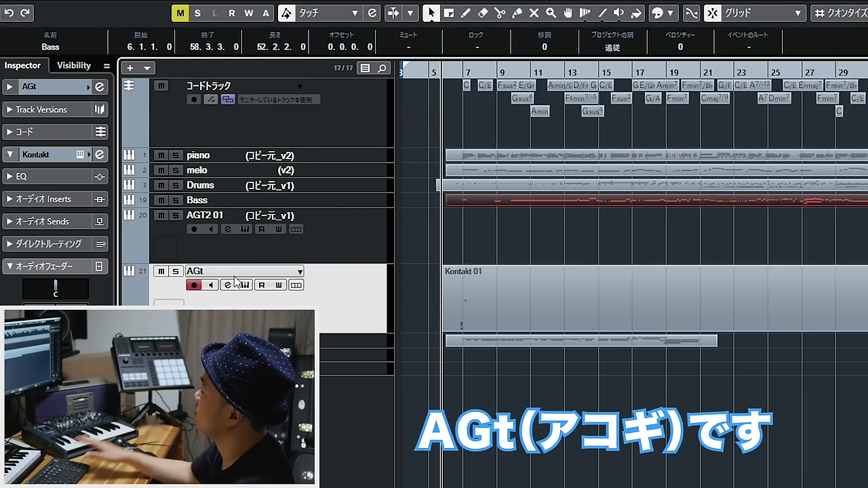
pyautogui.press('Return')
# Colour the AGt track's part green to set it apart from the Bass part.
pyautogui.click(480, 279)
pyautogui.click(470, 199)
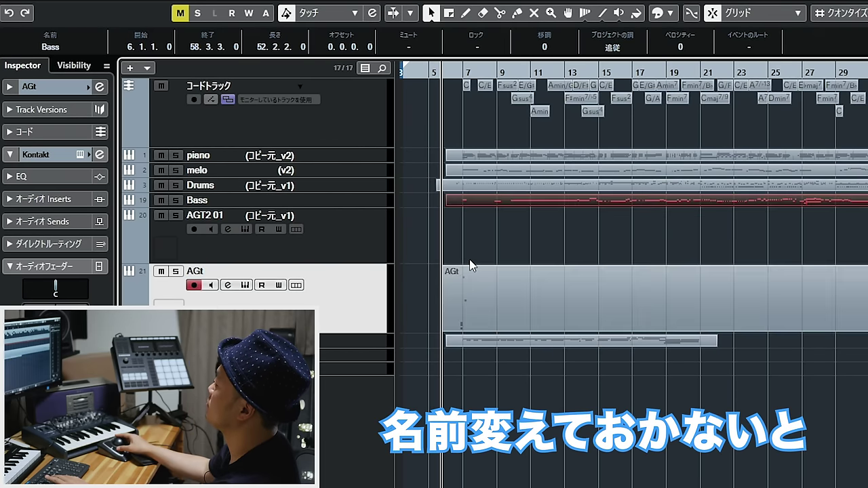
pyautogui.click(464, 240)
pyautogui.click(508, 281)
pyautogui.click(657, 13)
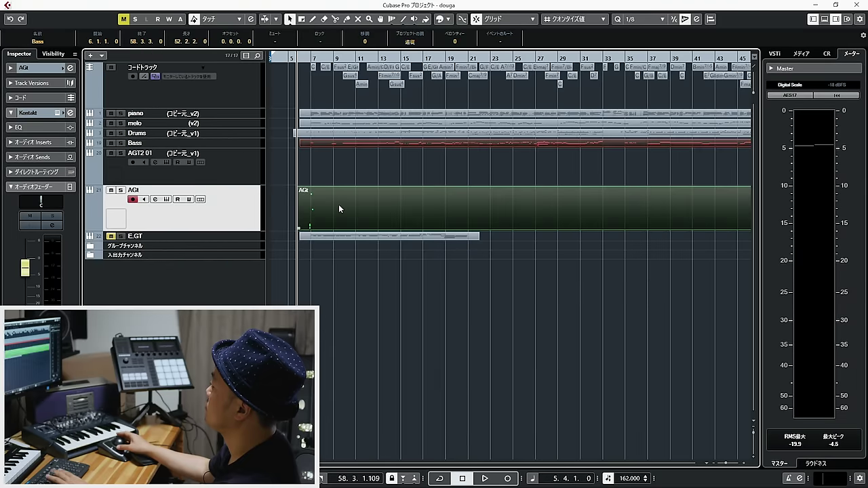
# Open the Bass and AGt parts together in the Key Editor and colour the notes by part.
pyautogui.doubleClick(508, 292)
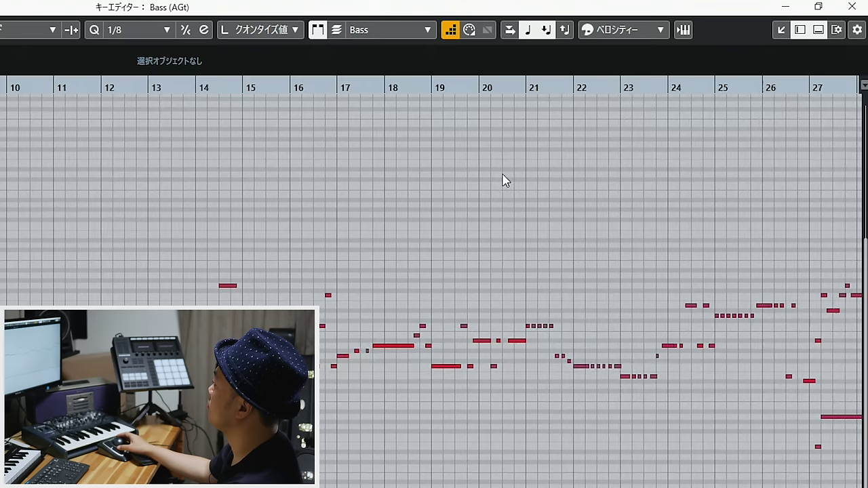
pyautogui.click(705, 19)
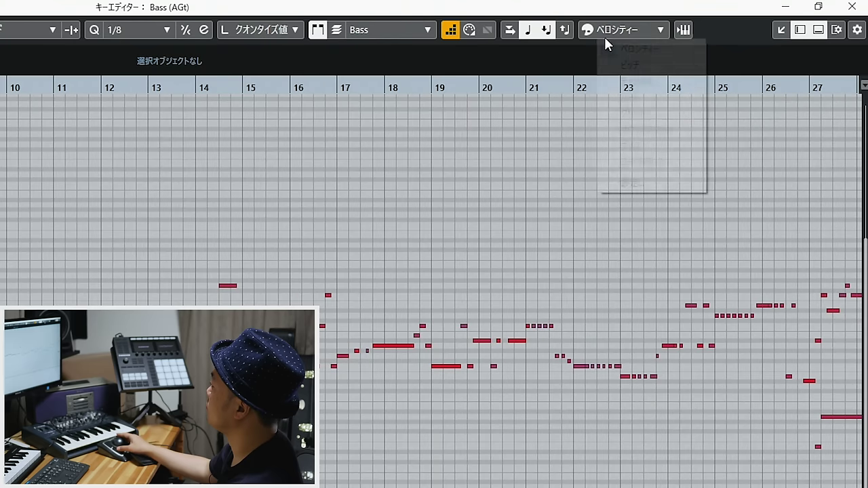
pyautogui.click(648, 98)
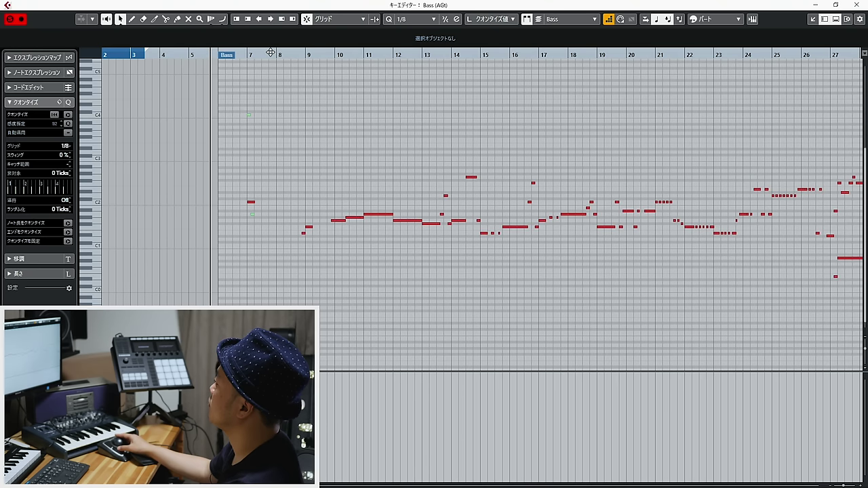
pyautogui.moveTo(245, 52); pyautogui.dragTo(229, 65)
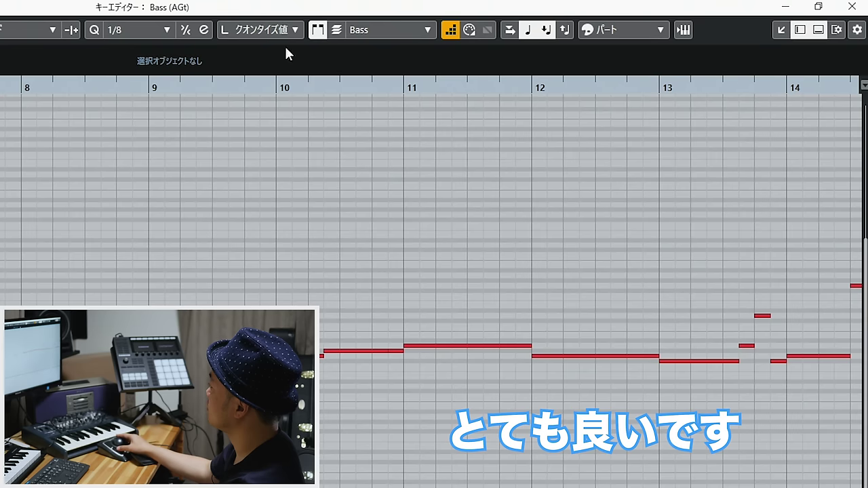
# Make AGt the active part for editing and set the playback position just after bar 10.
pyautogui.click(372, 32)
pyautogui.click(387, 48)
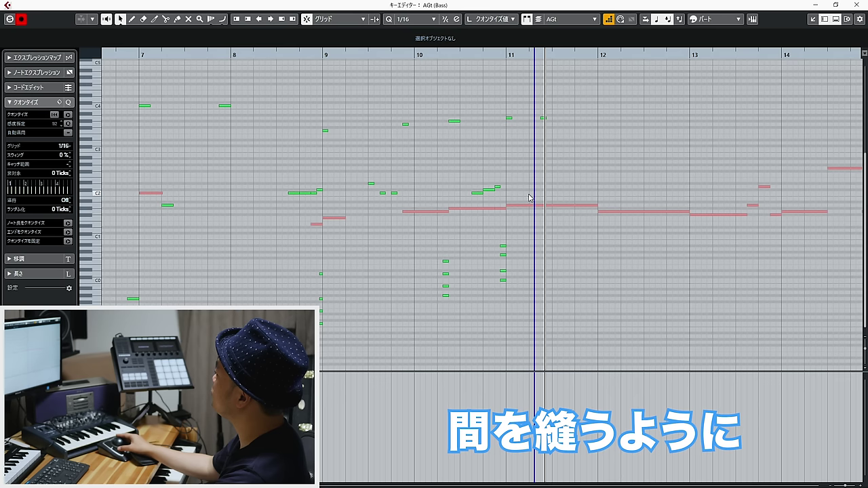
pyautogui.moveTo(533, 196); pyautogui.dragTo(539, 266)
pyautogui.click(438, 55)
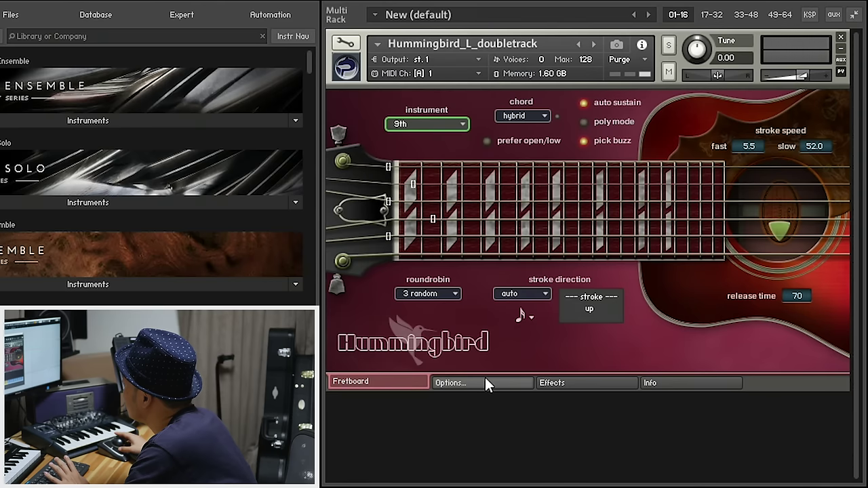
# Examine the Hummingbird guitar's user chord 1 shape along with its Effects and Info pages.
pyautogui.click(484, 382)
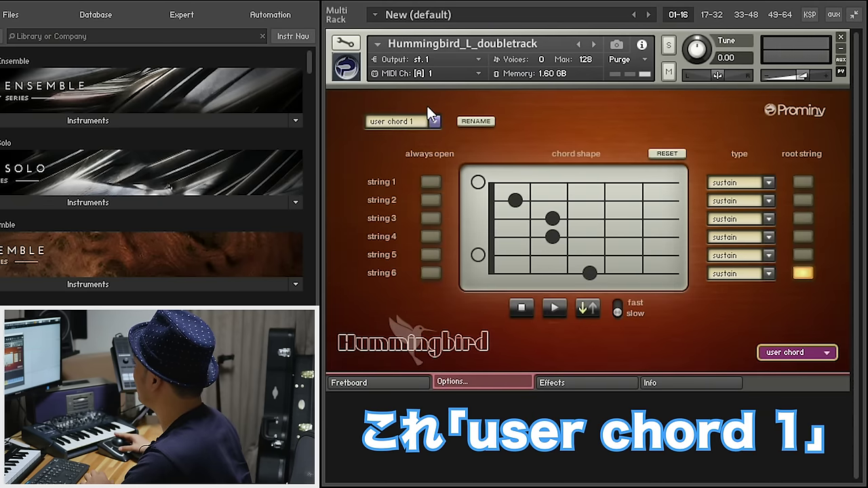
pyautogui.click(598, 380)
pyautogui.click(664, 382)
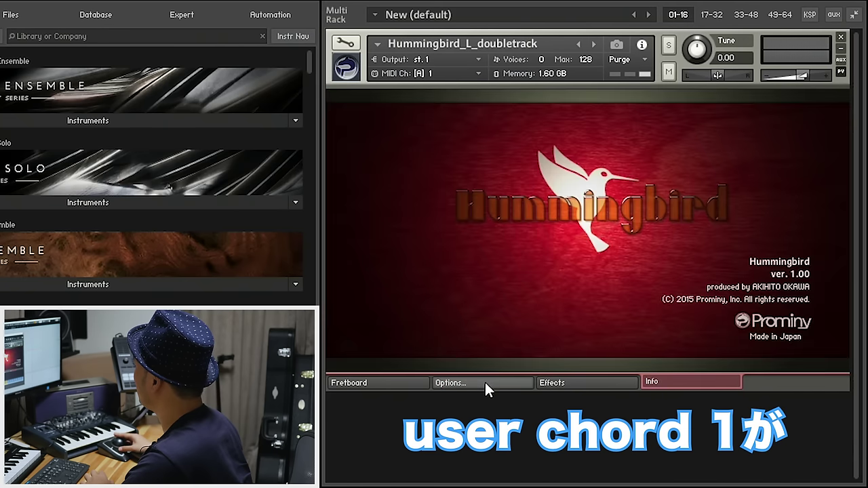
pyautogui.click(485, 382)
pyautogui.click(799, 351)
pyautogui.click(772, 362)
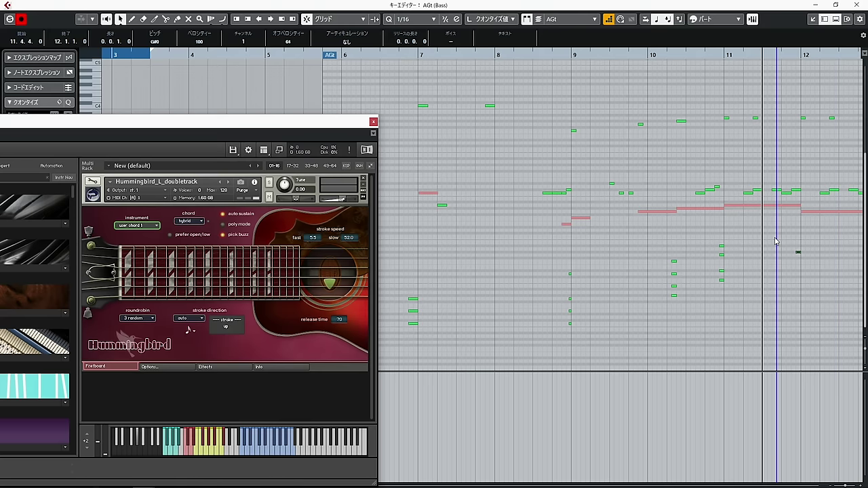
# Lower the two high guitar notes in bar 12 to G3 and play the part from around bar 10.
pyautogui.click(803, 128)
pyautogui.click(803, 118)
pyautogui.click(705, 57)
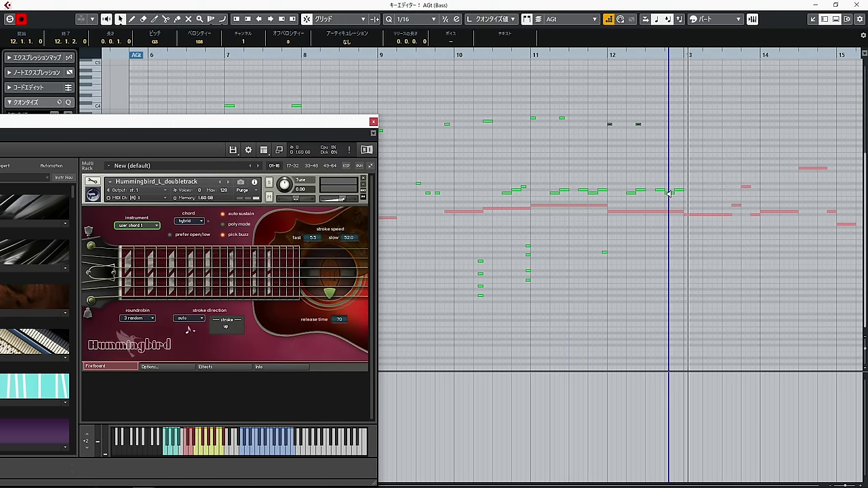
pyautogui.click(452, 54)
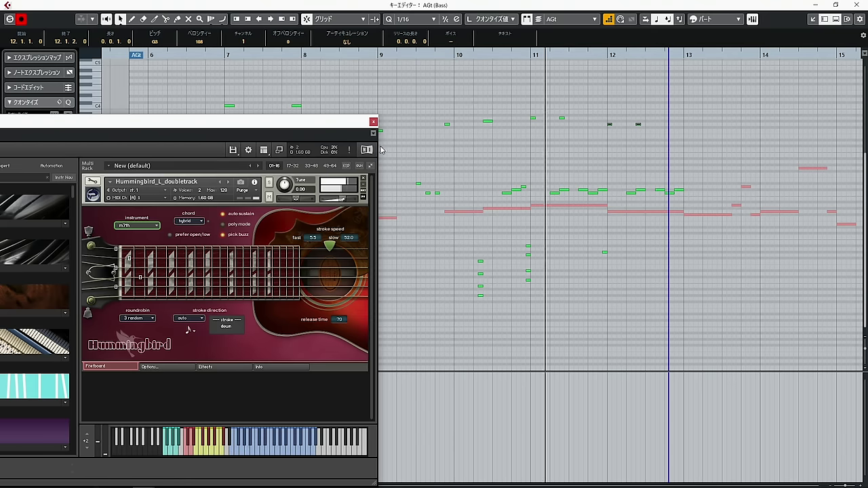
# Close the Kontakt instrument window and switch the controller lane from CC 64 (Sustain) to velocity.
pyautogui.click(373, 121)
pyautogui.click(90, 377)
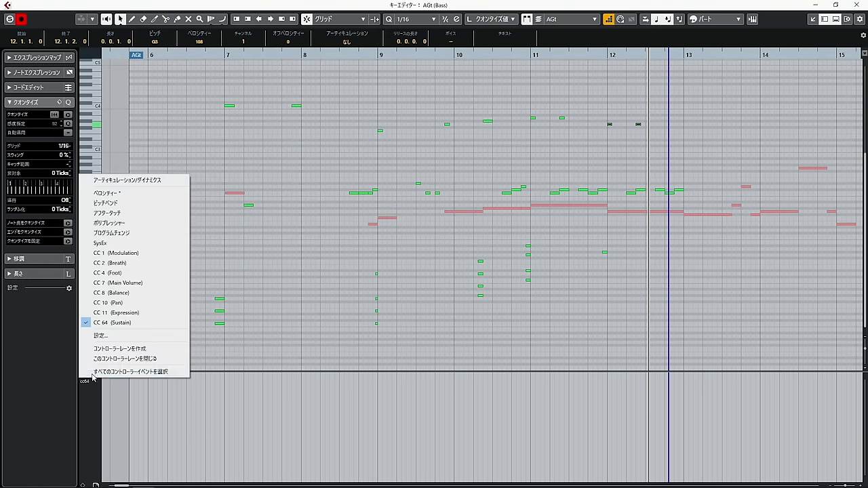
pyautogui.click(150, 194)
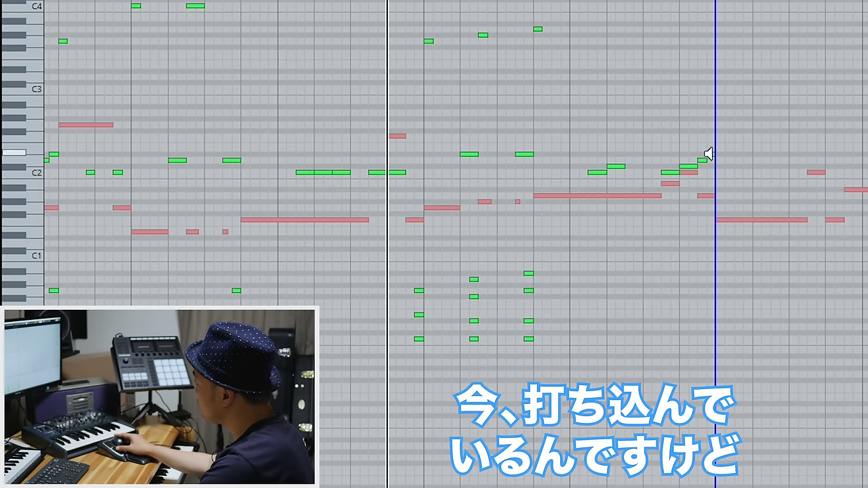
# Audition the high chord notes in bar 17 and the short D2 and D#2 notes at the end of bar 18.
pyautogui.moveTo(506, 94); pyautogui.dragTo(410, 11)
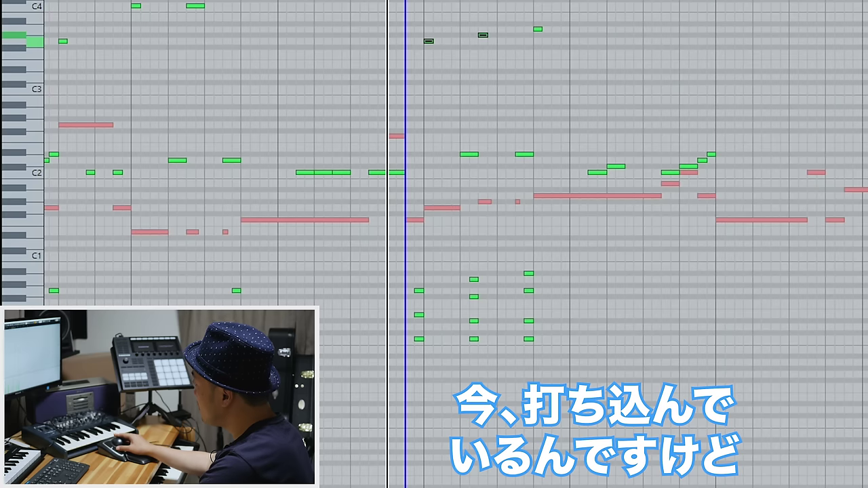
pyautogui.click(423, 1)
pyautogui.click(730, 161)
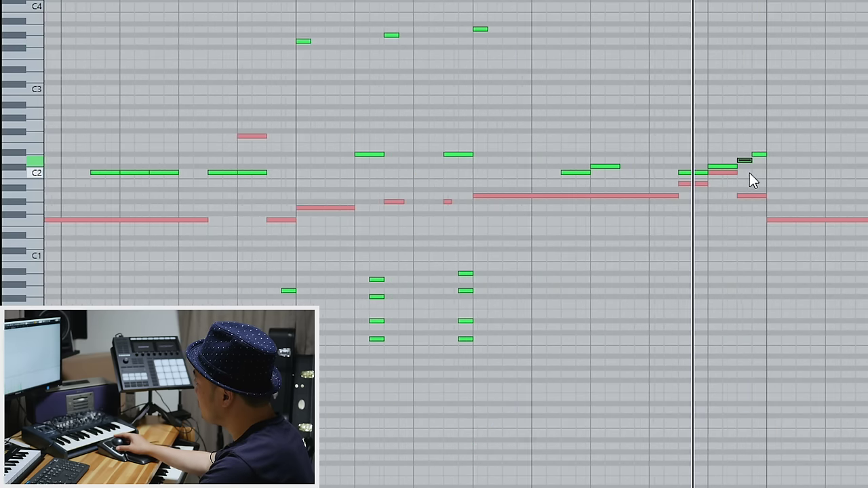
pyautogui.click(749, 172)
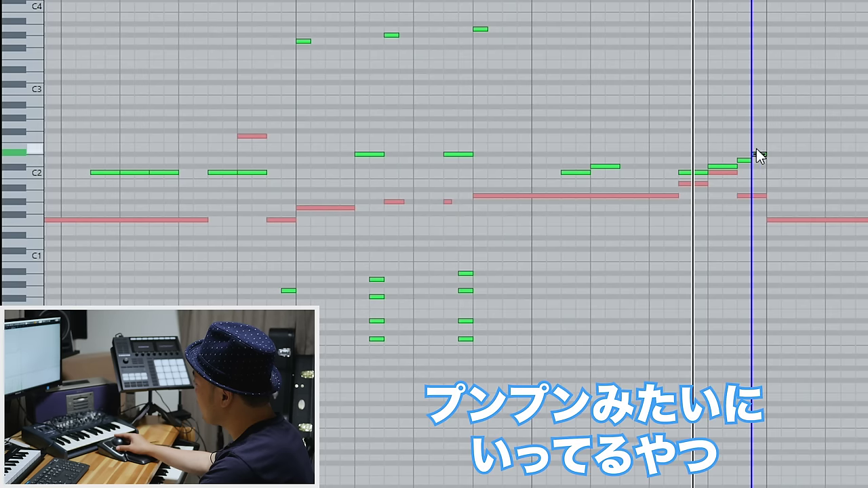
pyautogui.click(755, 147)
pyautogui.click(756, 153)
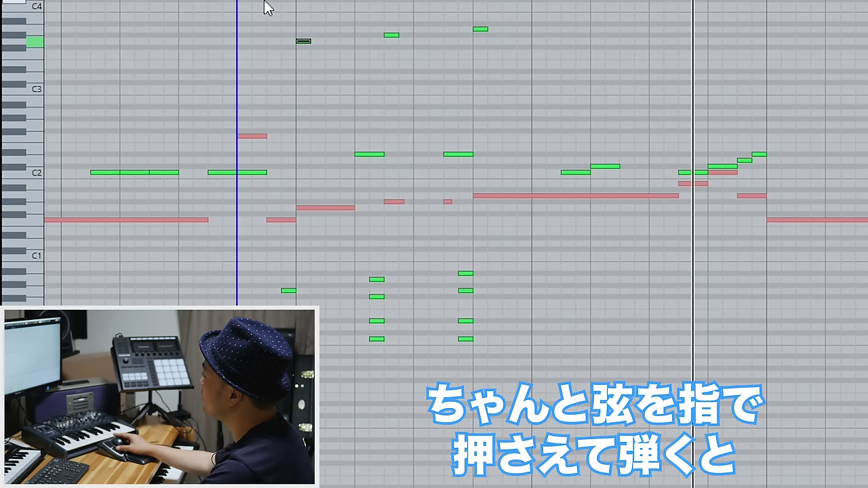
pyautogui.moveTo(264, 2); pyautogui.dragTo(425, 4)
pyautogui.moveTo(431, 69); pyautogui.dragTo(513, 2)
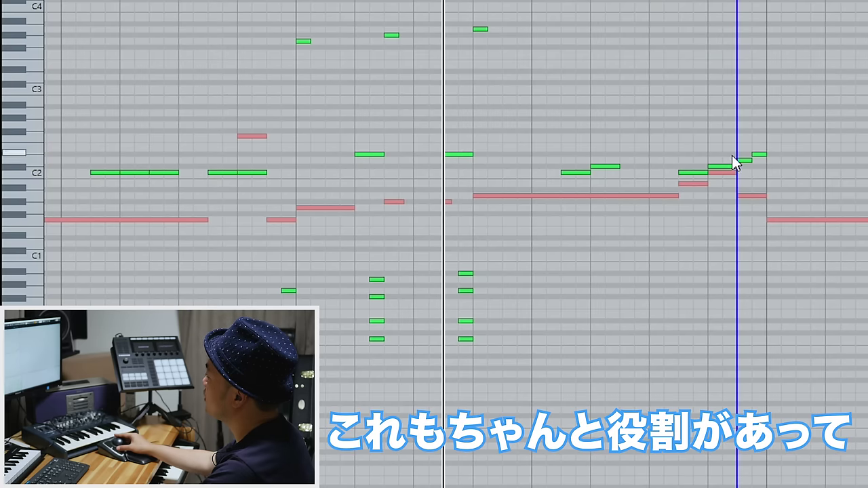
# Examine the short D2 and D#2 notes just before bar 19 and play the passage from around bar 17.
pyautogui.moveTo(747, 149); pyautogui.dragTo(753, 165)
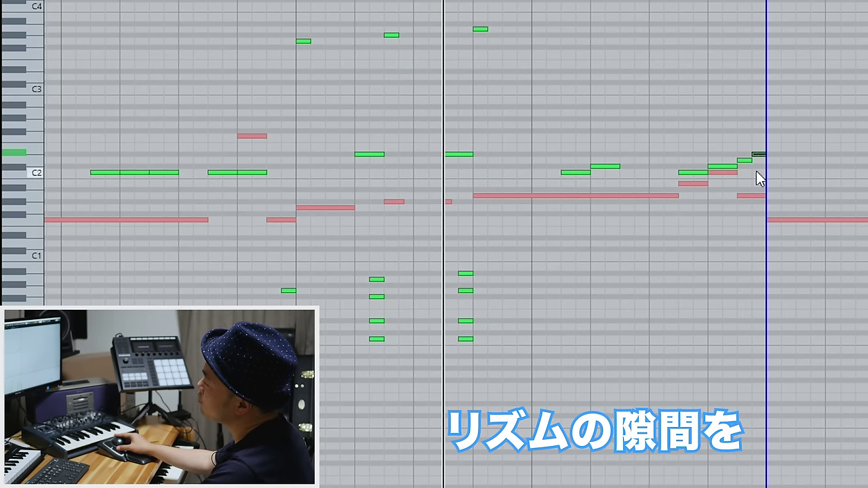
pyautogui.click(745, 162)
pyautogui.click(758, 155)
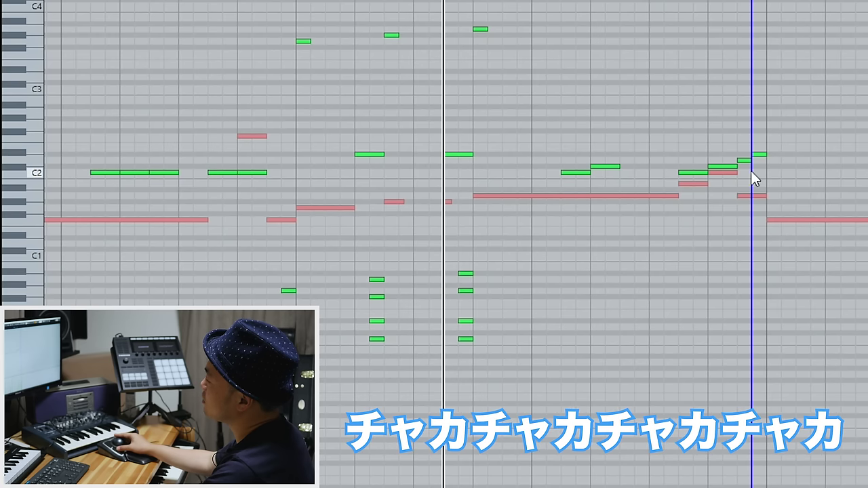
pyautogui.click(758, 154)
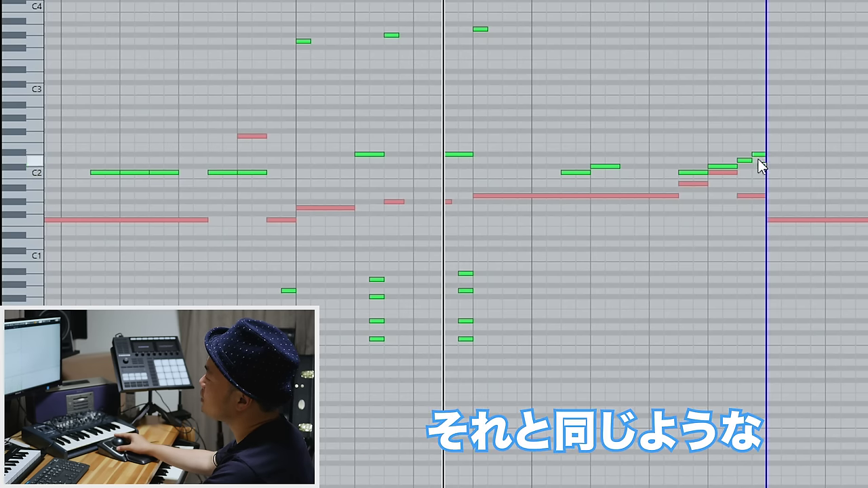
pyautogui.click(755, 154)
pyautogui.click(761, 153)
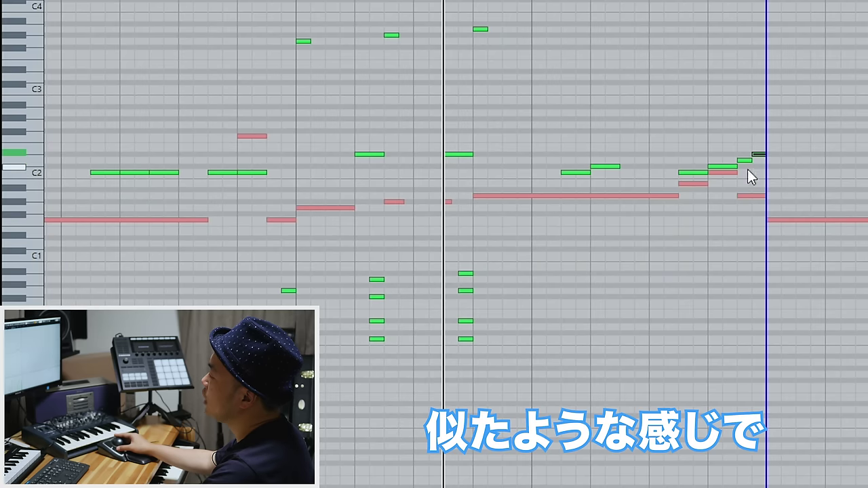
pyautogui.click(748, 170)
pyautogui.click(761, 154)
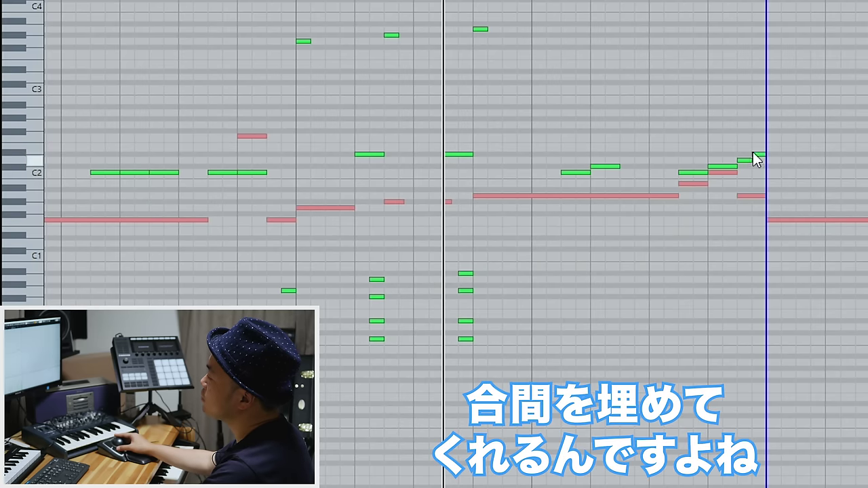
pyautogui.keyDown('shift'); pyautogui.click(759, 154); pyautogui.keyUp('shift')
pyautogui.click(296, 2)
pyautogui.press('space')
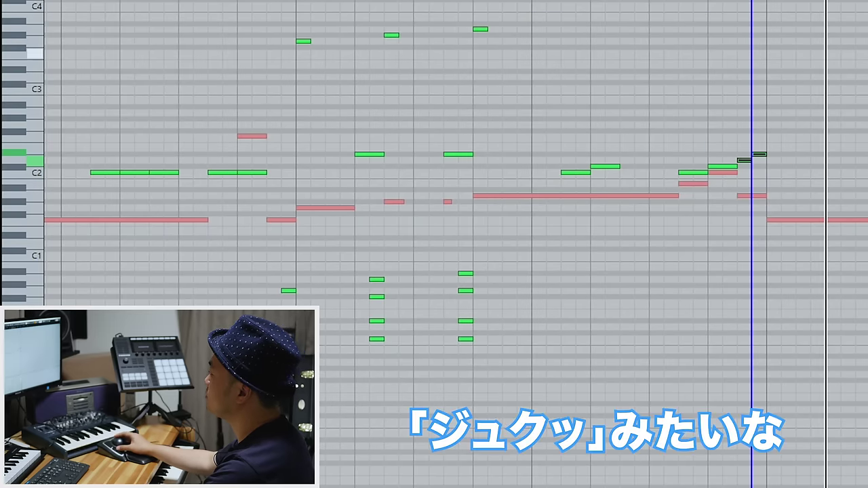
pyautogui.moveTo(328, 0); pyautogui.dragTo(267, 1)
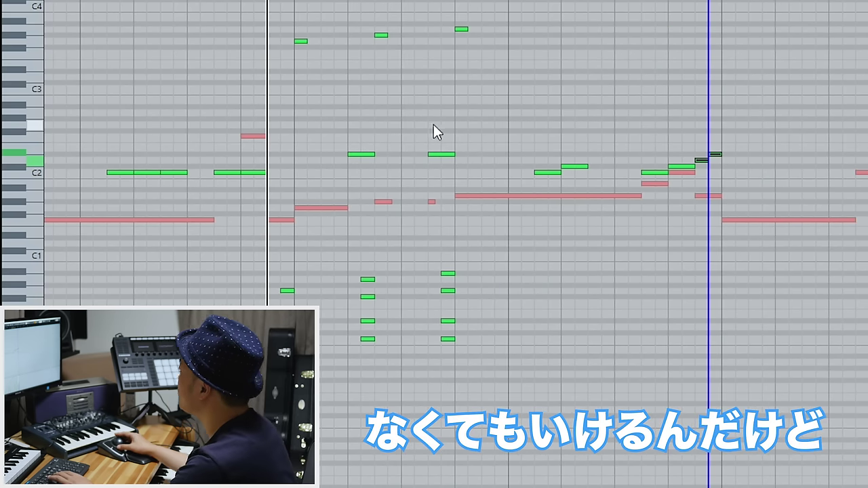
# Try transposing the two D#2 notes in bar 17 down to G1.
pyautogui.moveTo(459, 168); pyautogui.dragTo(285, 117)
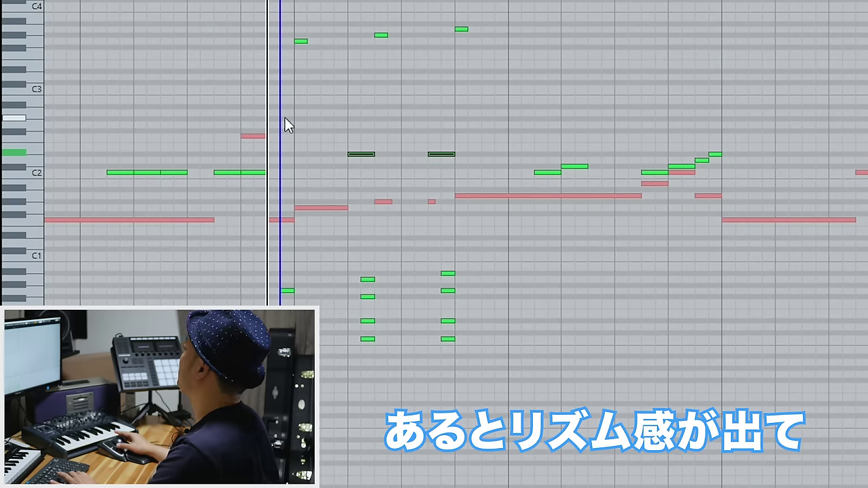
pyautogui.press('Down')
pyautogui.press('Down')
pyautogui.press('Down')
pyautogui.press('Down')
pyautogui.press('Down')
pyautogui.press('Down')
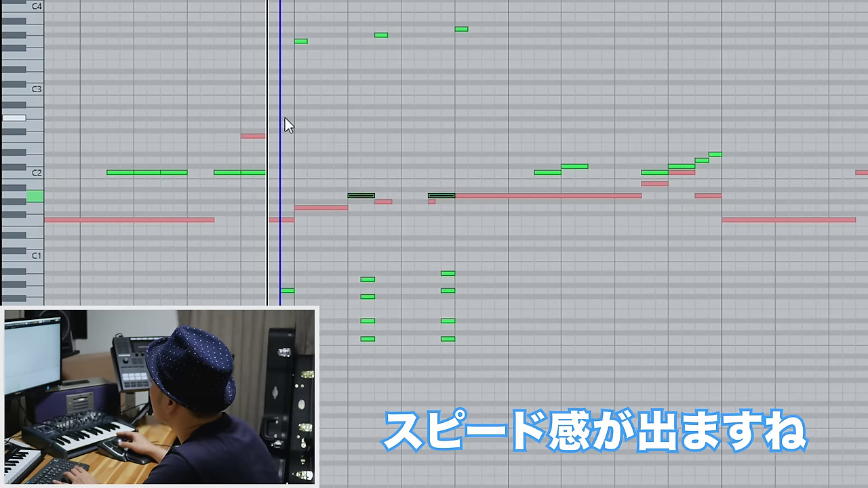
pyautogui.press('Down')
pyautogui.press('Down')
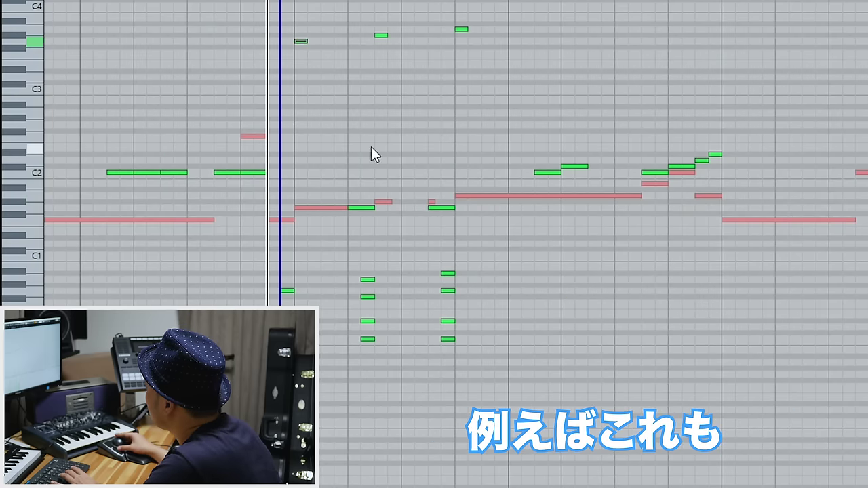
# Raise the two G1 notes in bar 17 to B1 and play back the passage.
pyautogui.moveTo(371, 178); pyautogui.dragTo(362, 238)
pyautogui.press('Up')
pyautogui.press('Up')
pyautogui.press('Up')
pyautogui.press('Up')
pyautogui.moveTo(321, 62); pyautogui.dragTo(280, 13)
pyautogui.moveTo(345, 160); pyautogui.dragTo(368, 202)
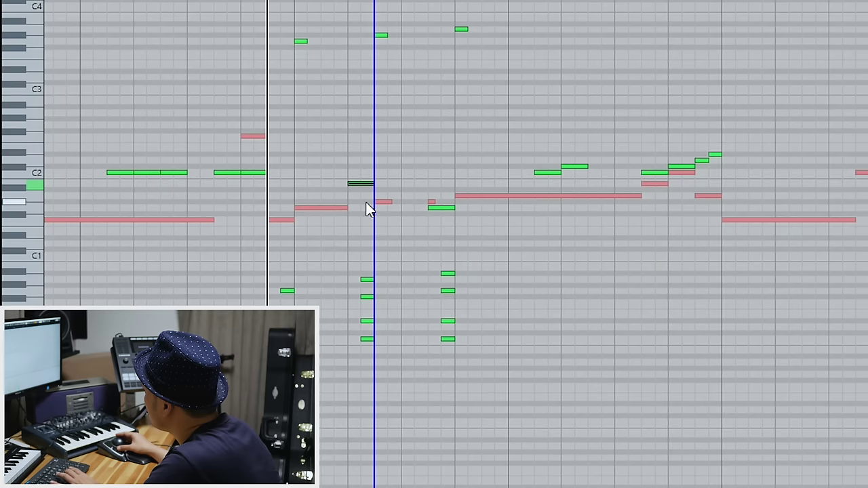
pyautogui.click(437, 208)
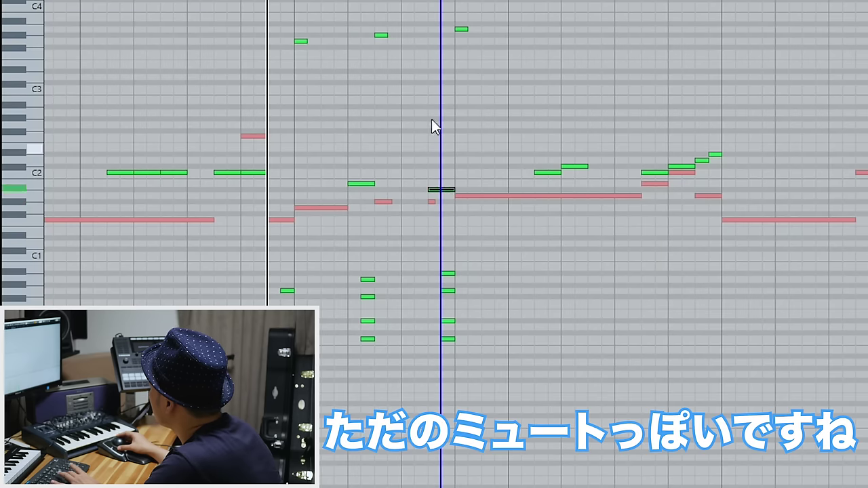
pyautogui.press('Up')
pyautogui.press('space')
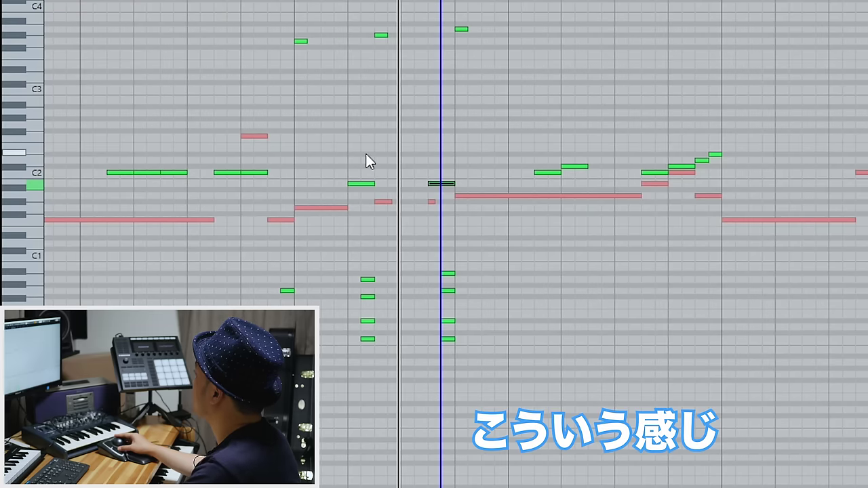
# Return the two B1 notes in bar 17 to D#2, one after the other.
pyautogui.click(362, 184)
pyautogui.press('Up')
pyautogui.press('Up')
pyautogui.press('Up')
pyautogui.press('Up')
pyautogui.click(440, 183)
pyautogui.press('Up')
pyautogui.press('Up')
pyautogui.press('Up')
pyautogui.press('Up')
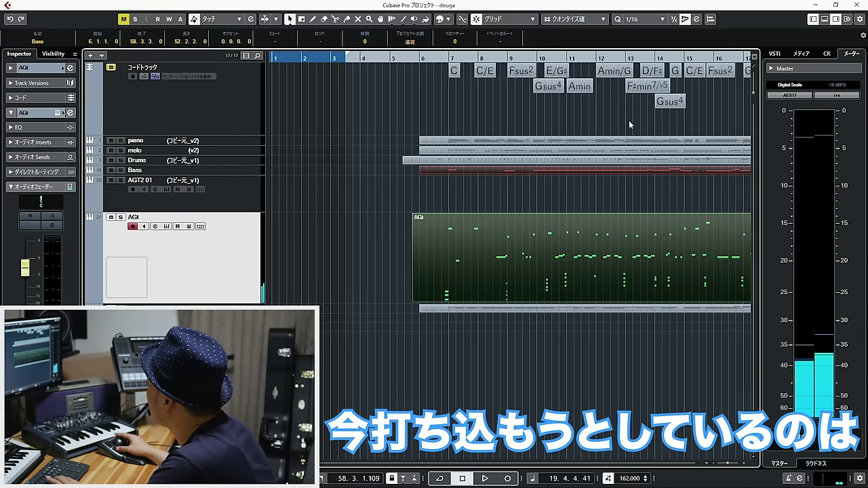
# Inspect the Fmin7/B♭ chord just before bar 20 on the chord track and reopen the AGt part in the Key Editor.
pyautogui.moveTo(628, 120); pyautogui.dragTo(800, 108)
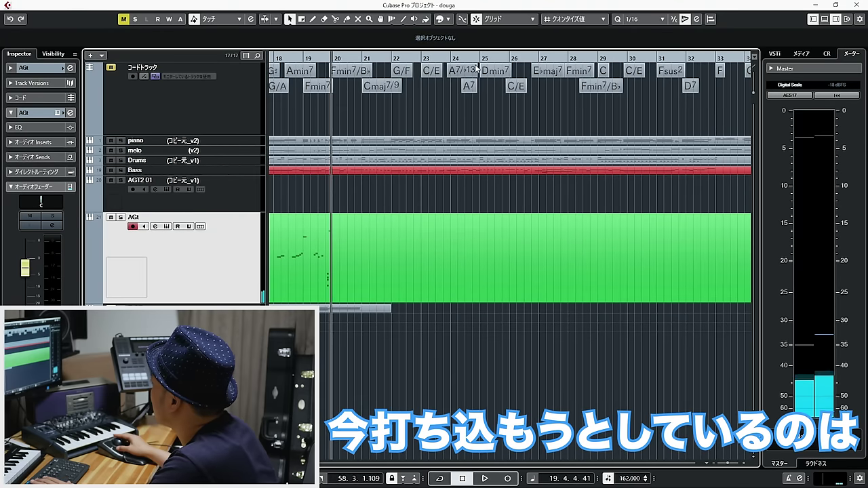
pyautogui.click(344, 72)
pyautogui.press('h')
pyautogui.press('h')
pyautogui.press('h')
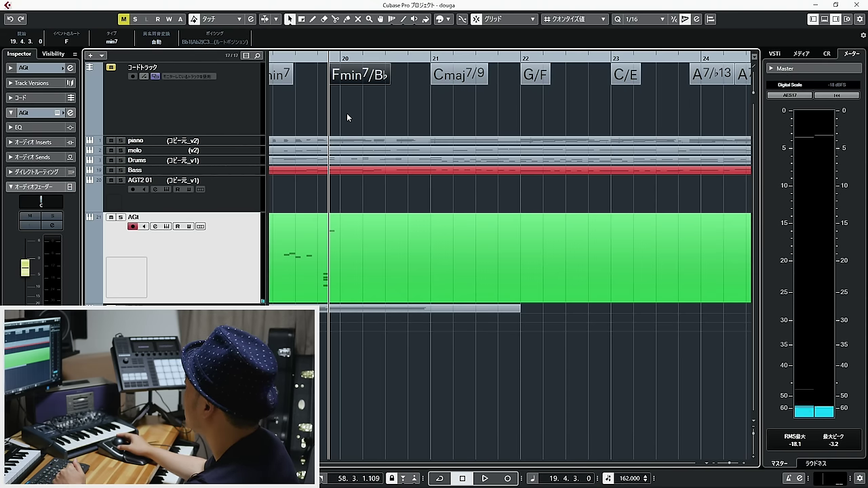
pyautogui.doubleClick(358, 229)
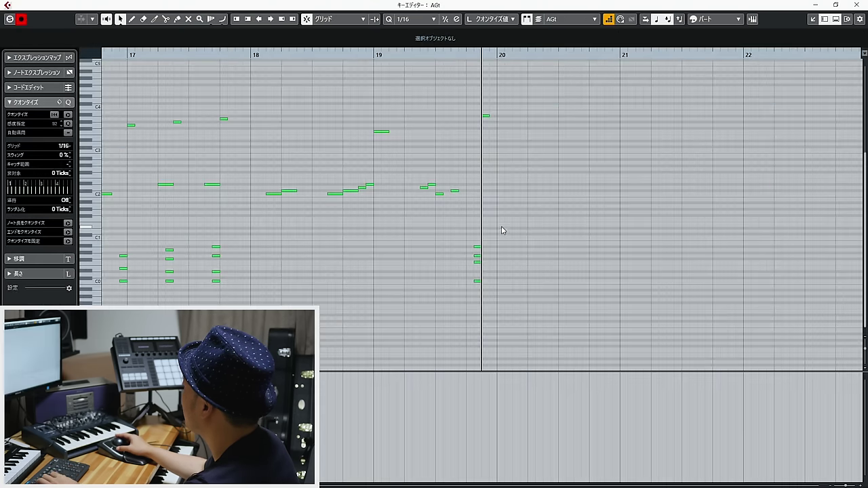
# Open the Bass part together with AGt and draw F2, G#2, C3 and D#3 above the A#1 bass note just before bar 20.
pyautogui.press('Return')
pyautogui.keyDown('shift'); pyautogui.click(342, 173); pyautogui.keyUp('shift')
pyautogui.press('Return')
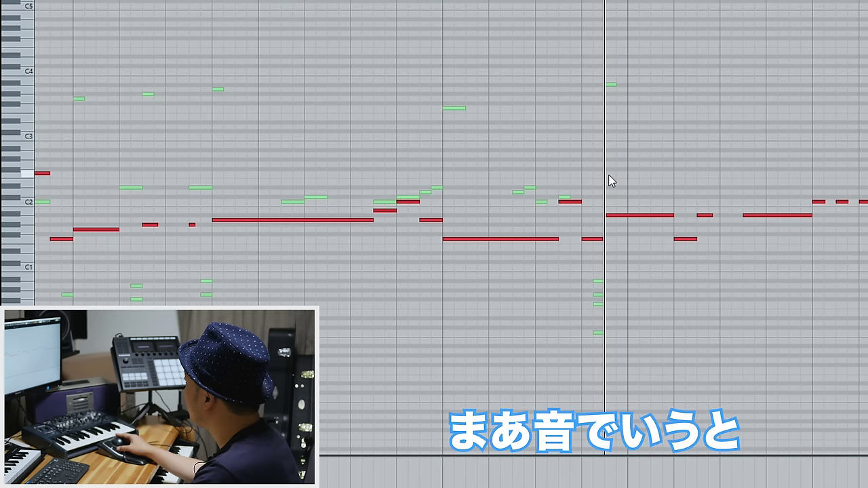
pyautogui.moveTo(485, 183); pyautogui.dragTo(523, 182)
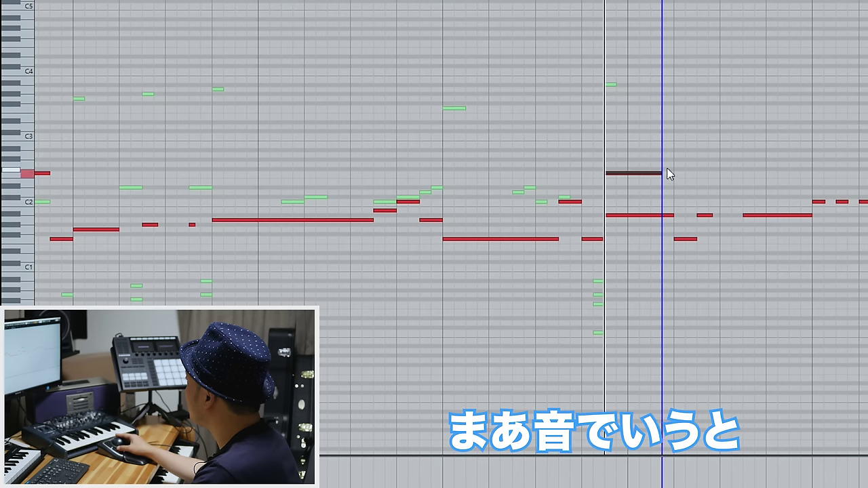
pyautogui.click(610, 164)
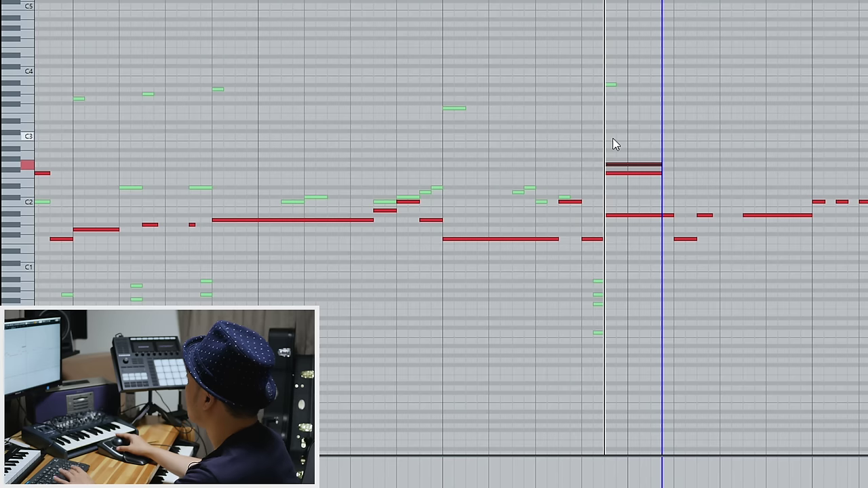
pyautogui.press('Up')
pyautogui.moveTo(606, 135)
pyautogui.mouseDown()
pyautogui.moveTo(651, 136)
pyautogui.moveTo(670, 124)
pyautogui.mouseUp()
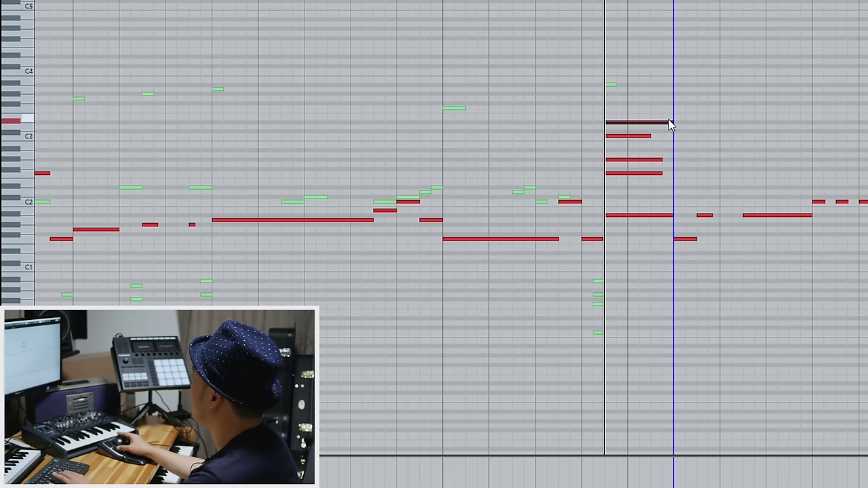
# Audition the individual notes of the stacked B♭–F–A♭–C–E♭ chord before bar 20.
pyautogui.moveTo(604, 0); pyautogui.dragTo(613, 3)
pyautogui.click(651, 215)
pyautogui.click(643, 173)
pyautogui.click(643, 160)
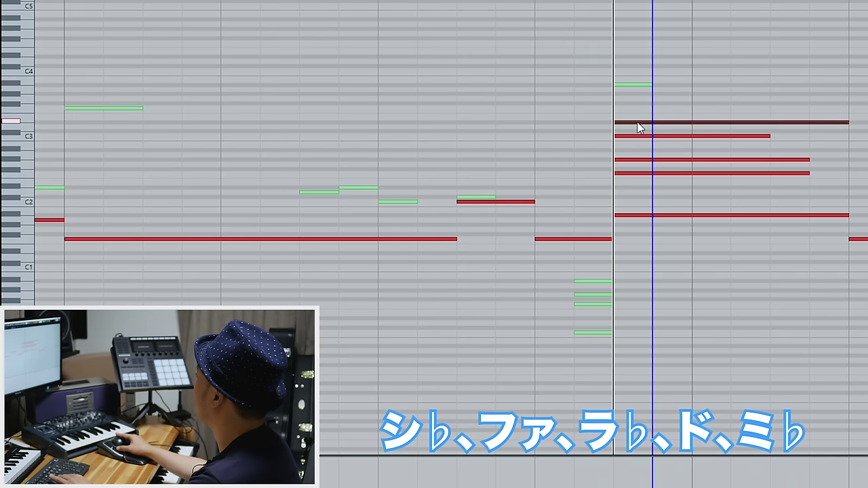
pyautogui.click(654, 215)
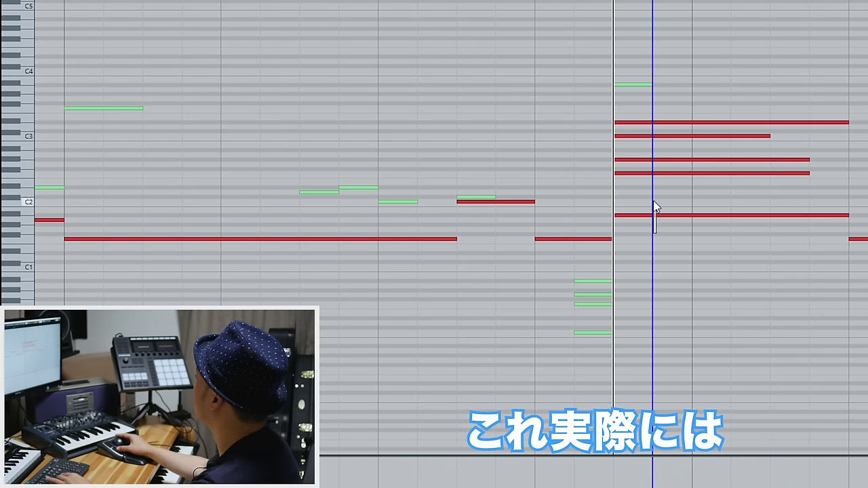
pyautogui.click(655, 122)
pyautogui.hotkey('shift', 'Down')
pyautogui.hotkey('shift', 'Up')
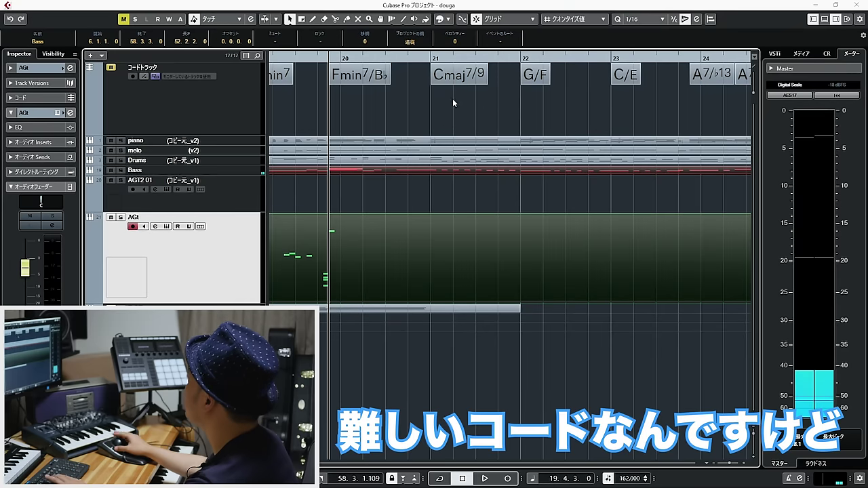
# Check the Fmin7/B♭ chord on the chord track and reopen the AGt and Bass parts together in the Key Editor.
pyautogui.doubleClick(374, 77)
pyautogui.click(527, 206)
pyautogui.click(528, 220)
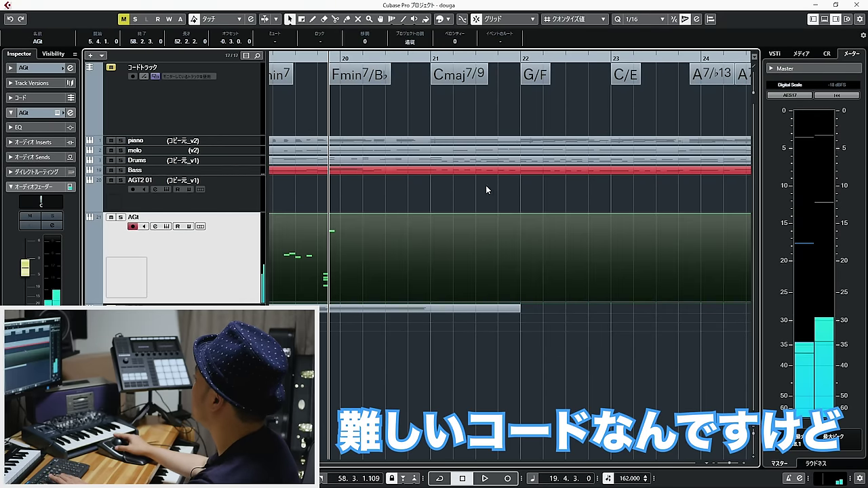
pyautogui.keyDown('shift'); pyautogui.click(486, 171); pyautogui.keyUp('shift')
pyautogui.doubleClick(487, 171)
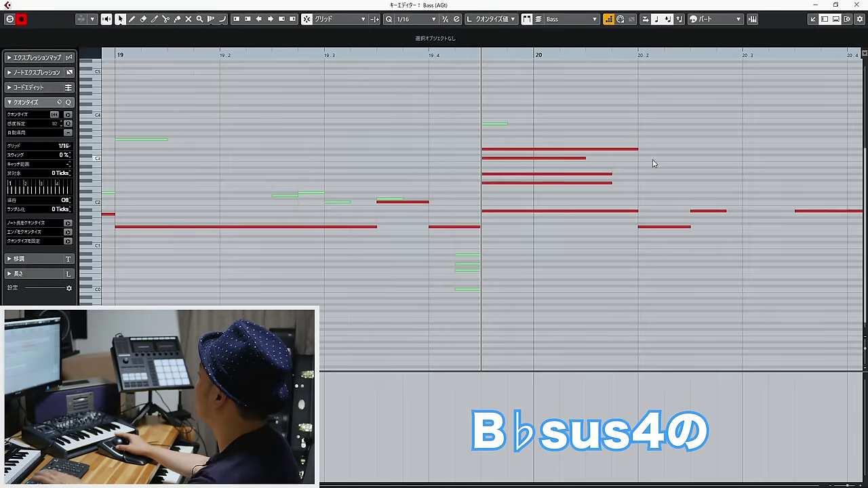
pyautogui.click(587, 161)
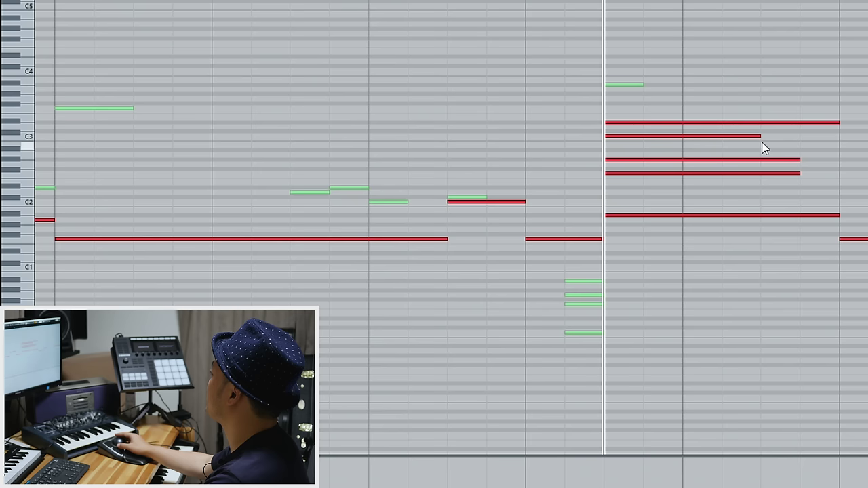
# Undo the chord notes drawn above the A#1 bass note so that only the original bass line remains.
pyautogui.hotkey('ctrl', 'z')
pyautogui.hotkey('ctrl', 'z')
pyautogui.hotkey('ctrl', 'z')
pyautogui.hotkey('ctrl', 'z')
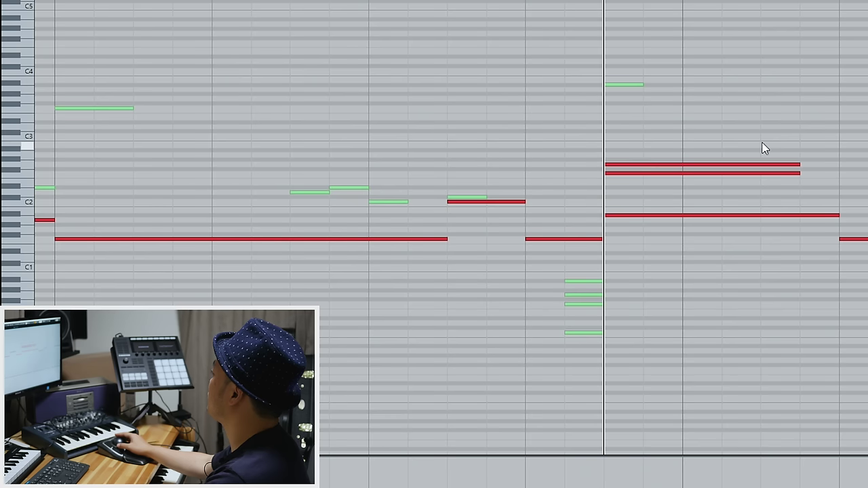
pyautogui.hotkey('ctrl', 'z')
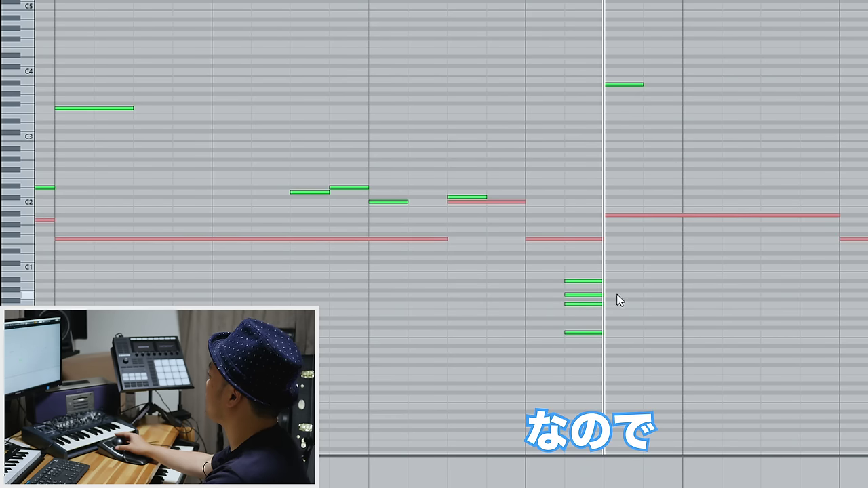
# Select the A#3 note before bar 20 and play back the AGt passage from around bar 19 to check the 7sus4 stroke.
pyautogui.click(609, 84)
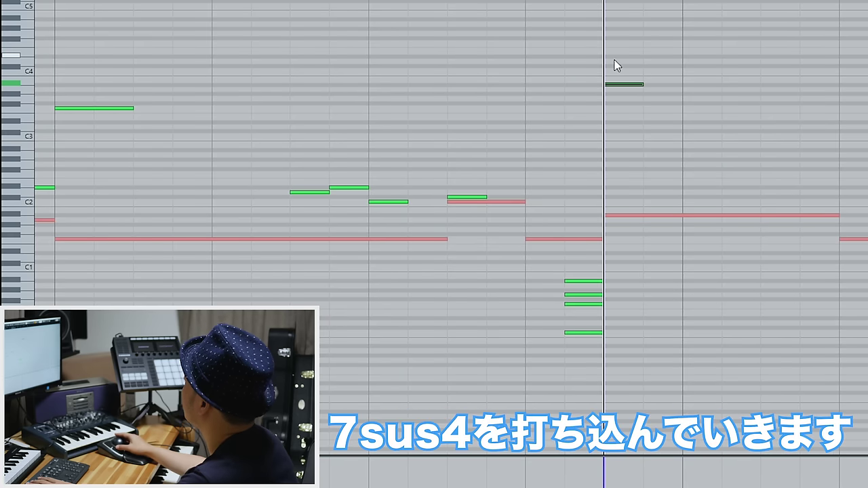
pyautogui.click(481, 2)
pyautogui.moveTo(481, 2); pyautogui.dragTo(309, 1)
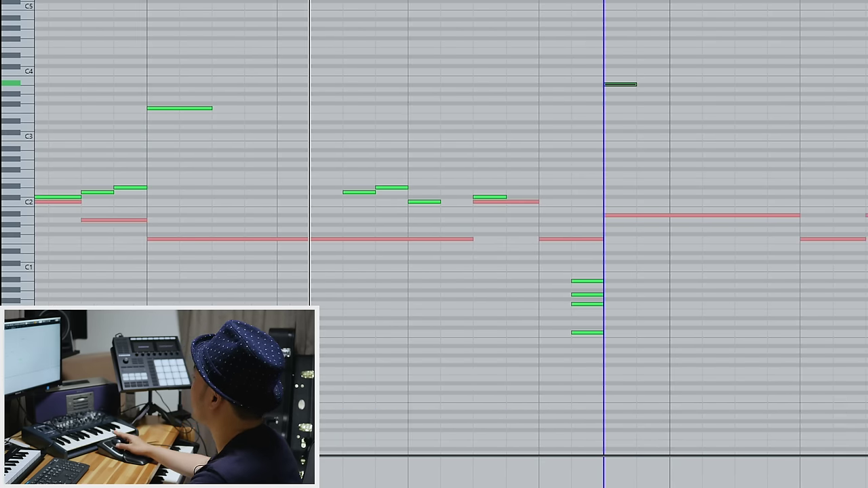
pyautogui.press('g')
pyautogui.press('space')
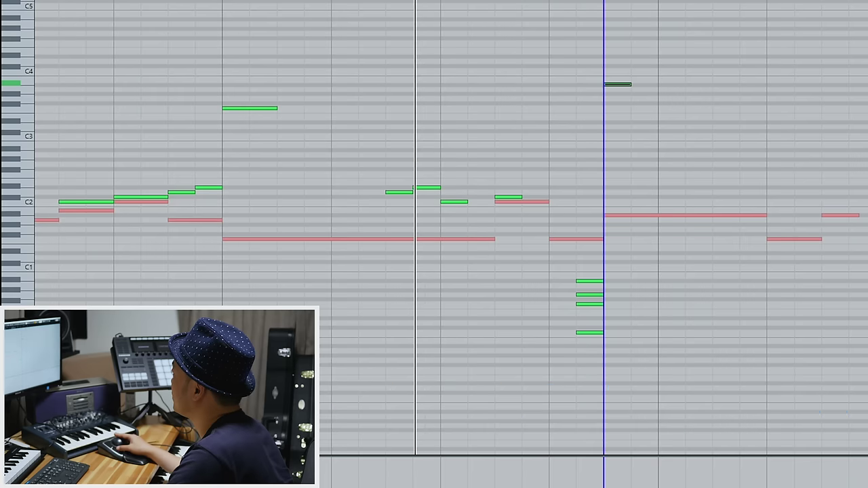
pyautogui.click(222, 1)
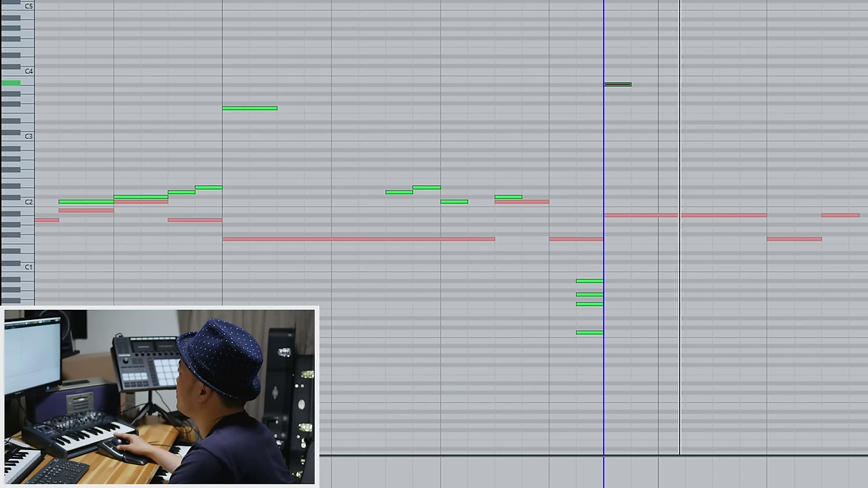
pyautogui.press('g')
pyautogui.press('g')
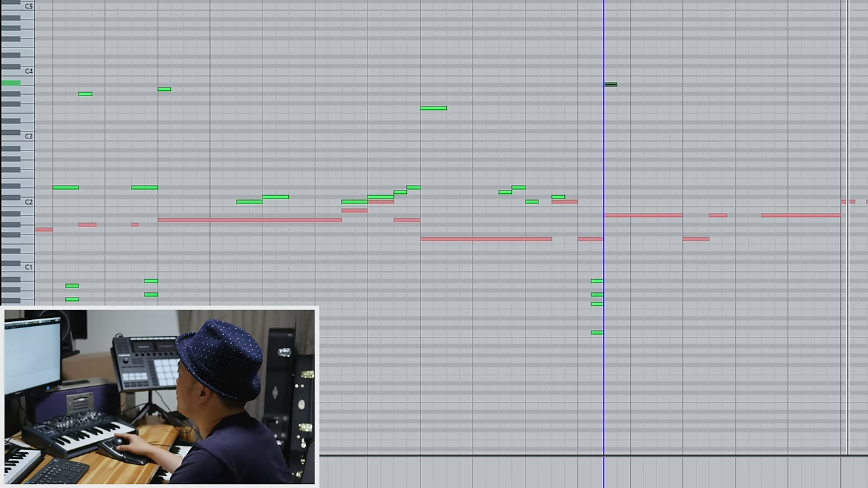
pyautogui.press('space')
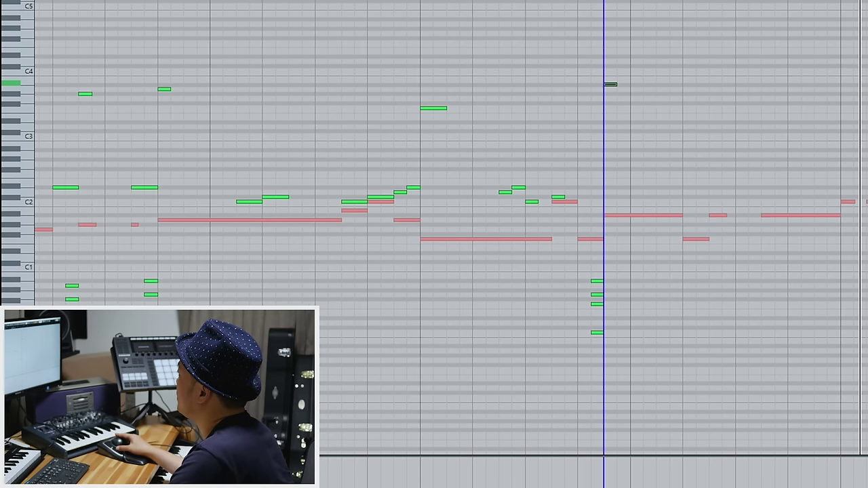
pyautogui.click(503, 1)
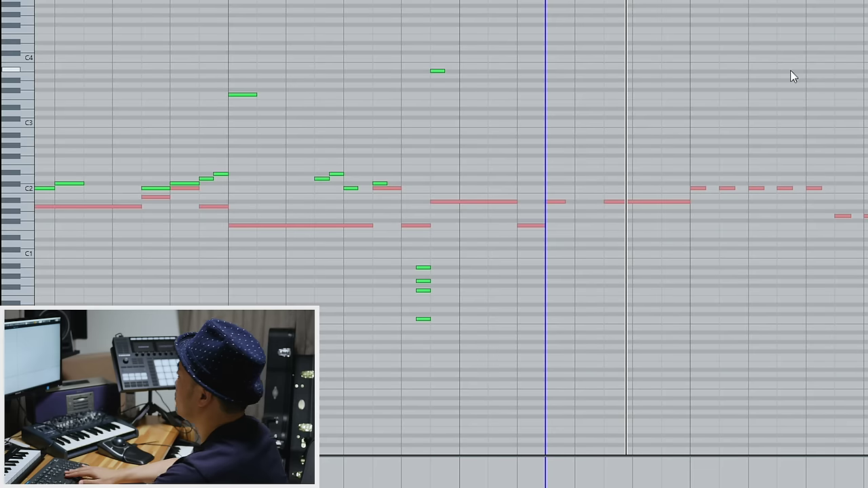
# Fill bar 20 from beat 2 with two C2 strokes, a D#2 stroke, a C0–E0–G0 chord and an A#3 note, and play it back.
pyautogui.press('Left')
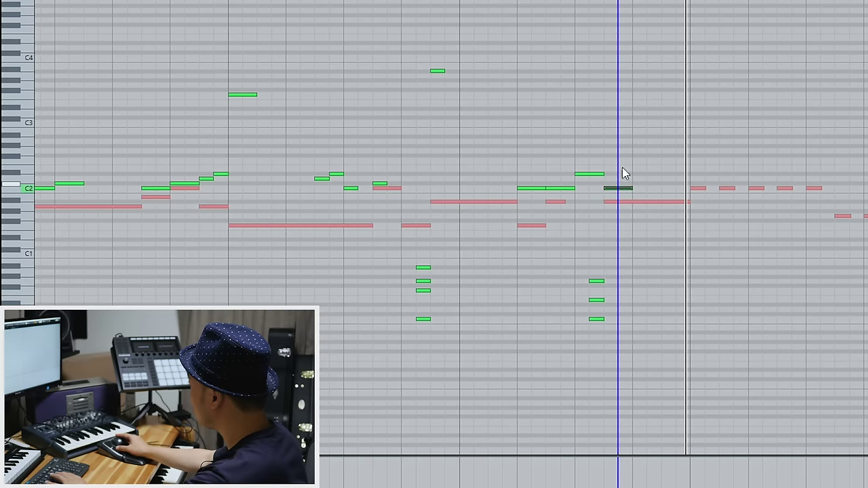
pyautogui.moveTo(607, 72); pyautogui.dragTo(632, 72)
pyautogui.press('space')
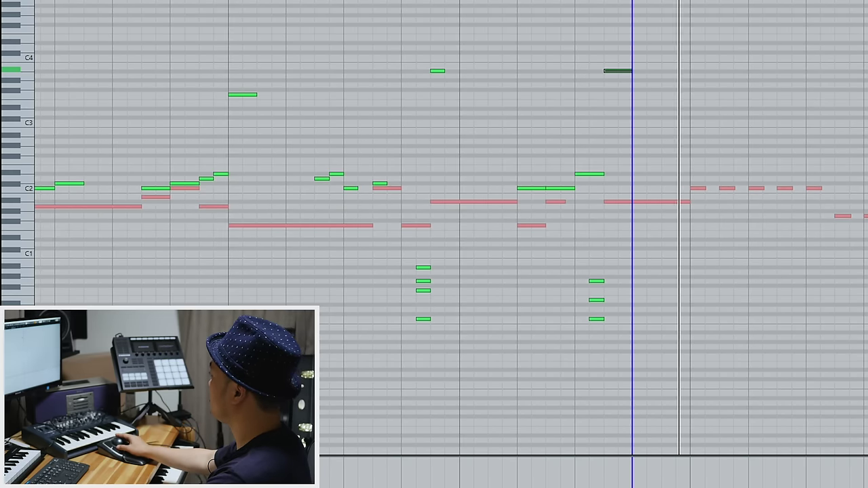
pyautogui.click(695, 72)
pyautogui.press('space')
pyautogui.press('g')
pyautogui.press('g')
pyautogui.press('g')
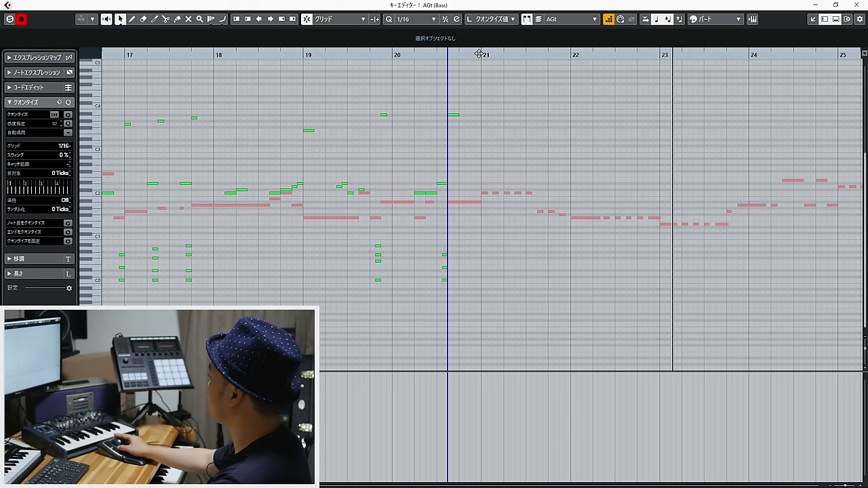
# Program bar 21 with C4 on the downbeat, a C0–E0–G0–B0 chord just before it and alternating C2/C#2 strokes, and play it back.
pyautogui.click(487, 101)
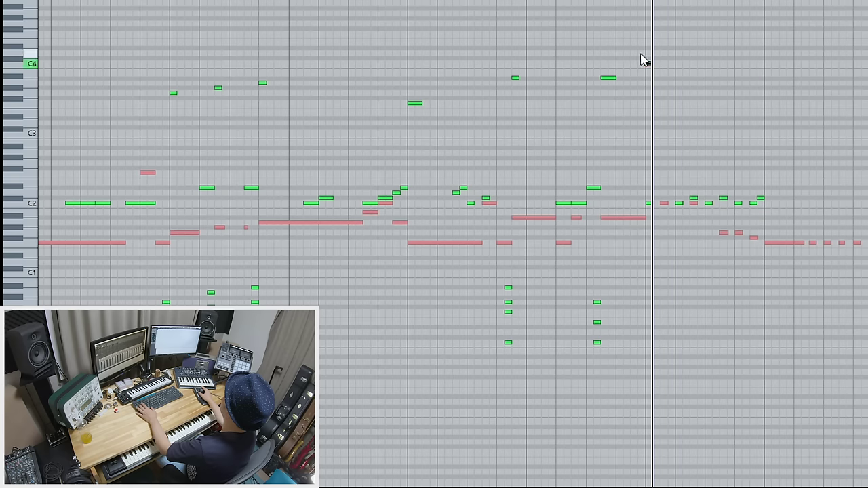
pyautogui.click(641, 54)
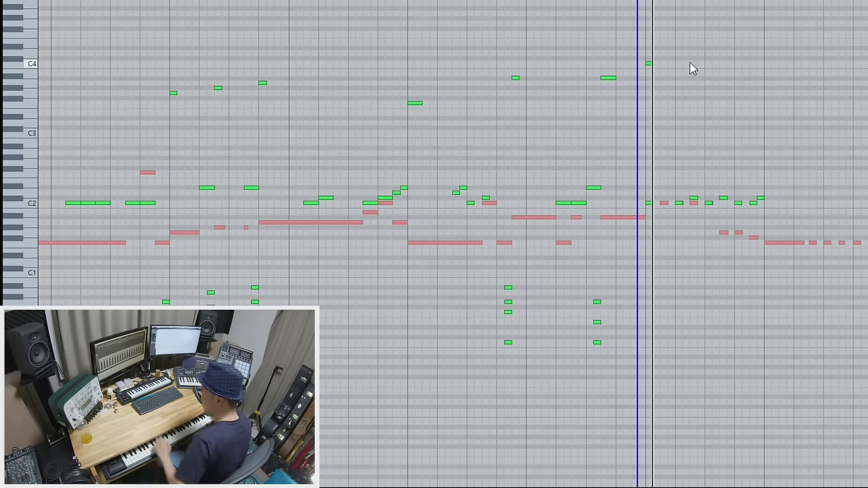
pyautogui.moveTo(670, 42); pyautogui.dragTo(630, 88)
pyautogui.press('l')
pyautogui.press('KP_Subtract')
pyautogui.press('space')
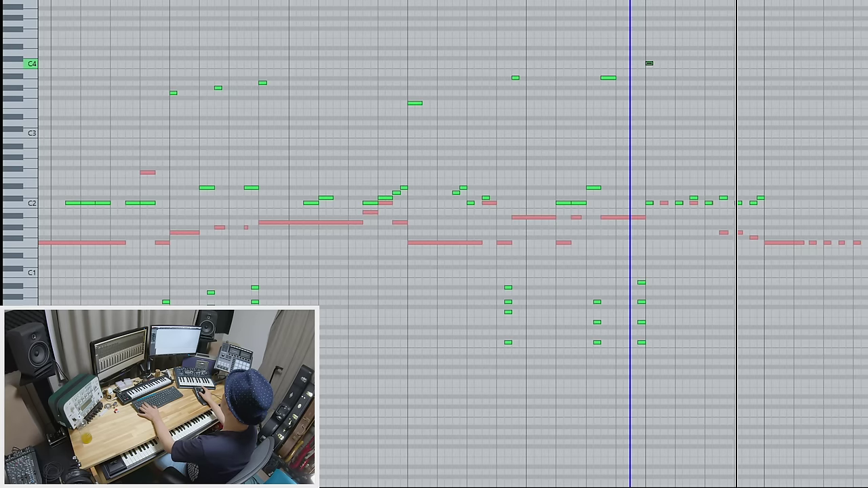
pyautogui.click(602, 1)
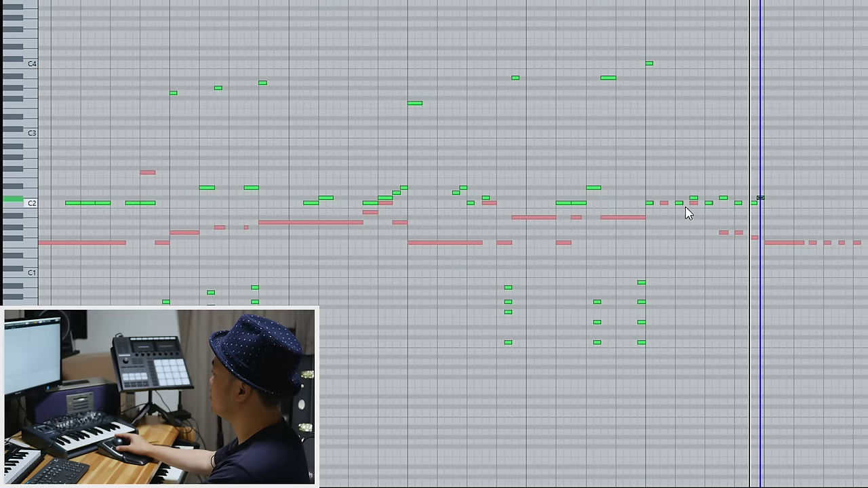
# Lower the velocity of the second C2 stroke in bar 21 to make it a ghost stroke, and select the accented strokes for comparison.
pyautogui.click(676, 202)
pyautogui.moveTo(673, 303); pyautogui.dragTo(679, 241)
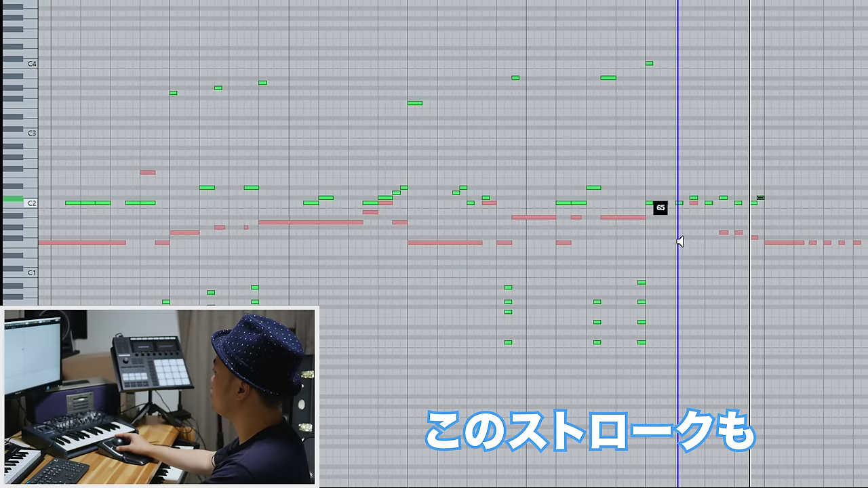
pyautogui.moveTo(679, 115); pyautogui.dragTo(678, 287)
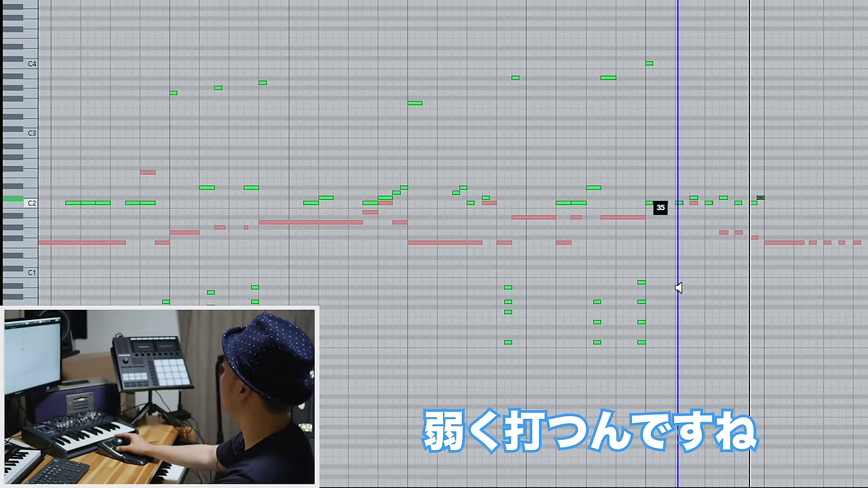
pyautogui.moveTo(674, 327); pyautogui.dragTo(679, 316)
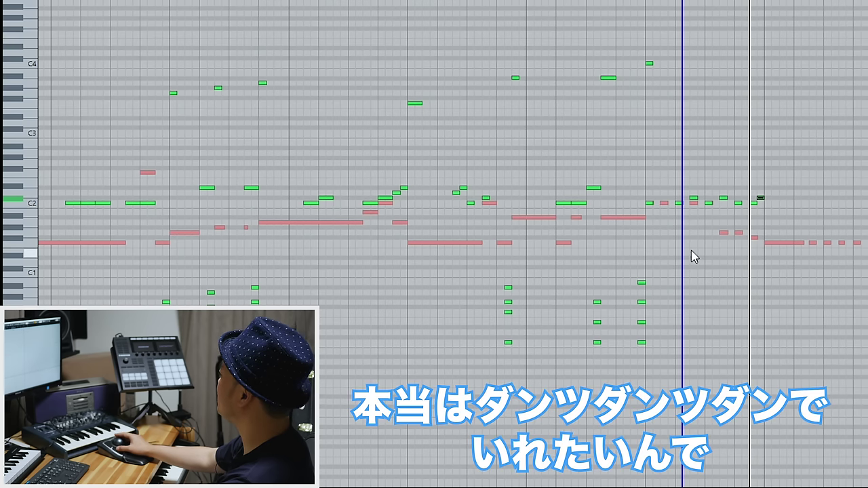
pyautogui.click(649, 202)
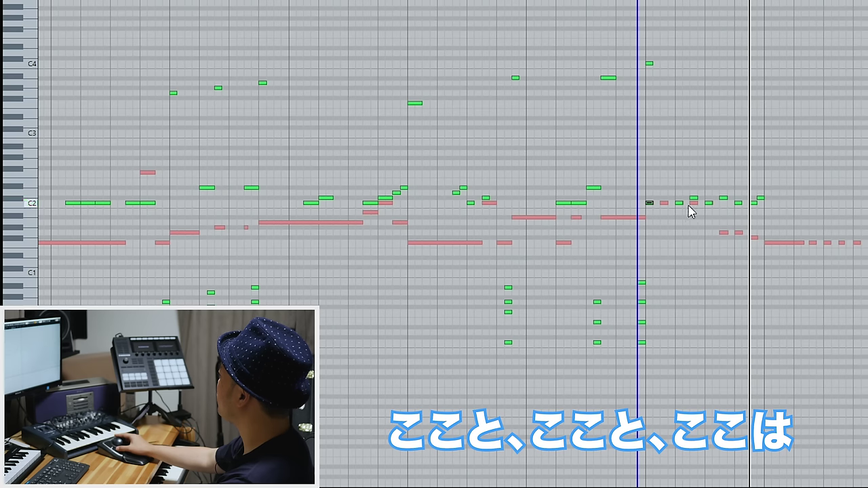
pyautogui.keyDown('shift'); pyautogui.click(739, 203); pyautogui.keyUp('shift')
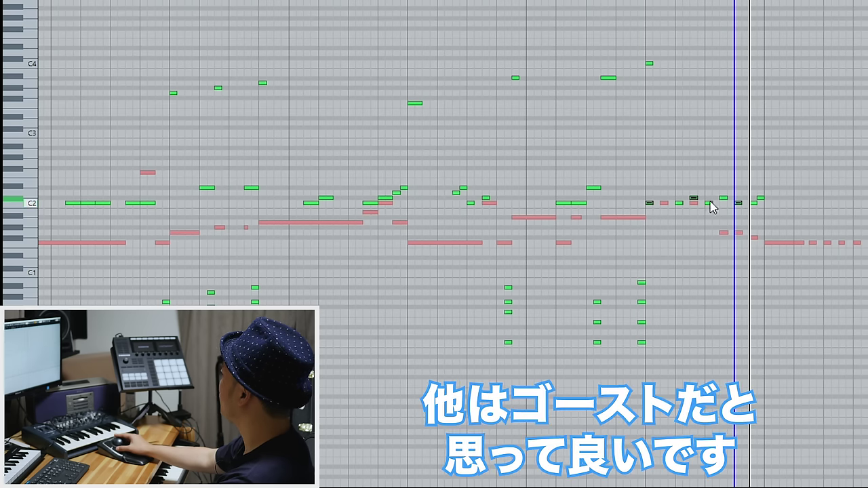
# Rebalance the velocities of the second and third C2 strokes in bar 21, raising the second to about 53, and play back the passage.
pyautogui.moveTo(679, 202); pyautogui.dragTo(682, 131)
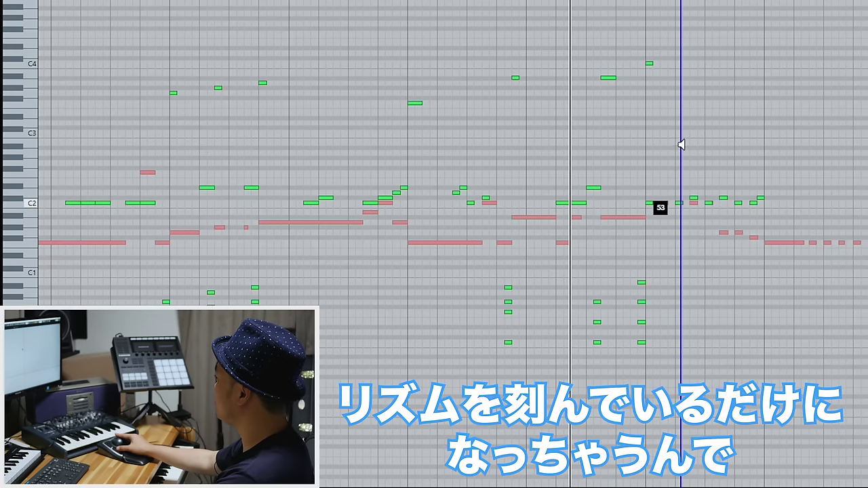
pyautogui.press('space')
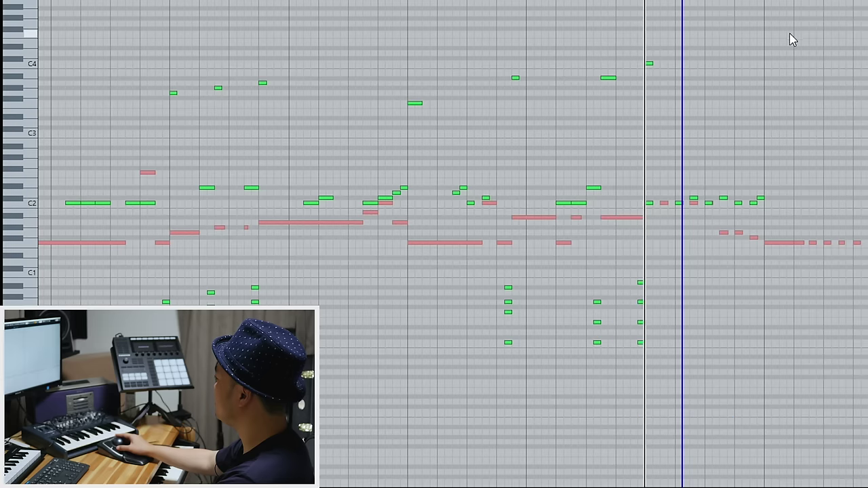
pyautogui.press('space')
pyautogui.moveTo(708, 203); pyautogui.dragTo(705, 230)
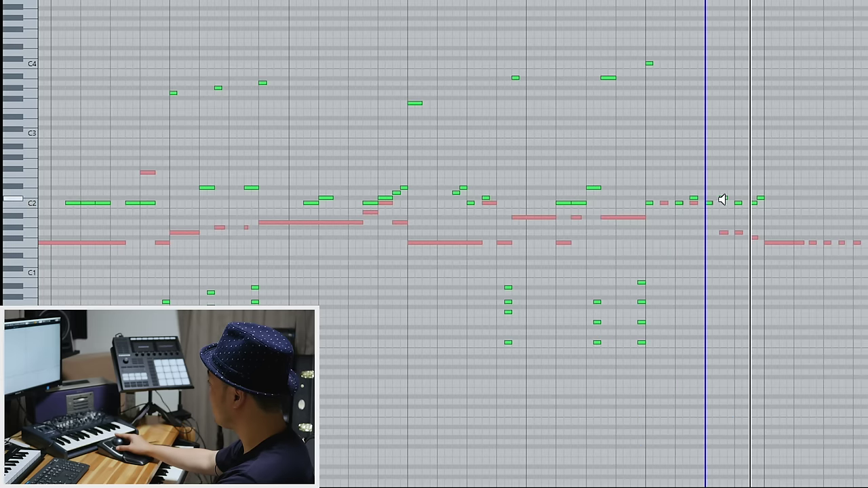
pyautogui.press('space')
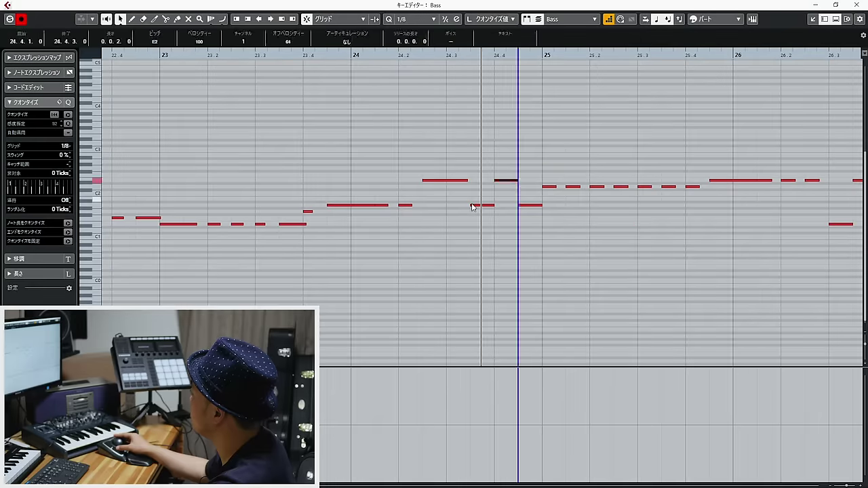
# Lower the long bass note between beats 2 and 3 of bar 24 to A1 and play back the bass line.
pyautogui.click(447, 181)
pyautogui.moveTo(365, 53); pyautogui.dragTo(344, 53)
pyautogui.press('space')
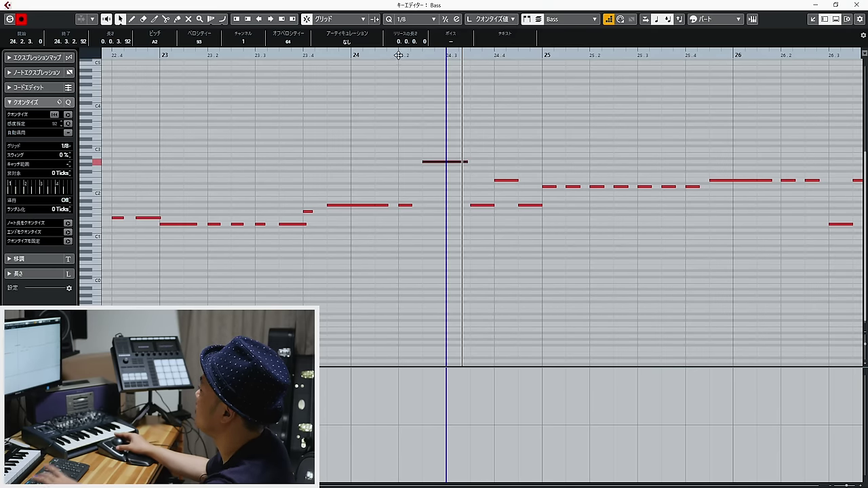
pyautogui.hotkey('shift', 'Down')
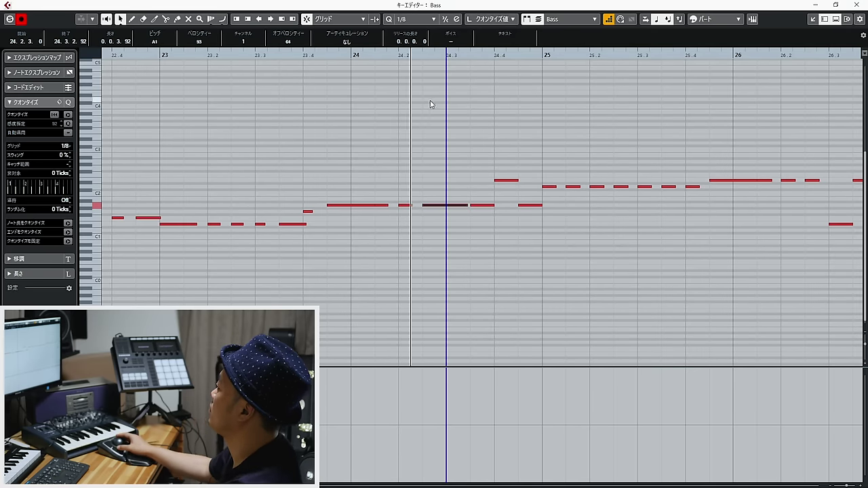
pyautogui.press('Return')
# Play back the AGt strumming around bars 21 to 24 to check it against the revised bass line.
pyautogui.doubleClick(576, 225)
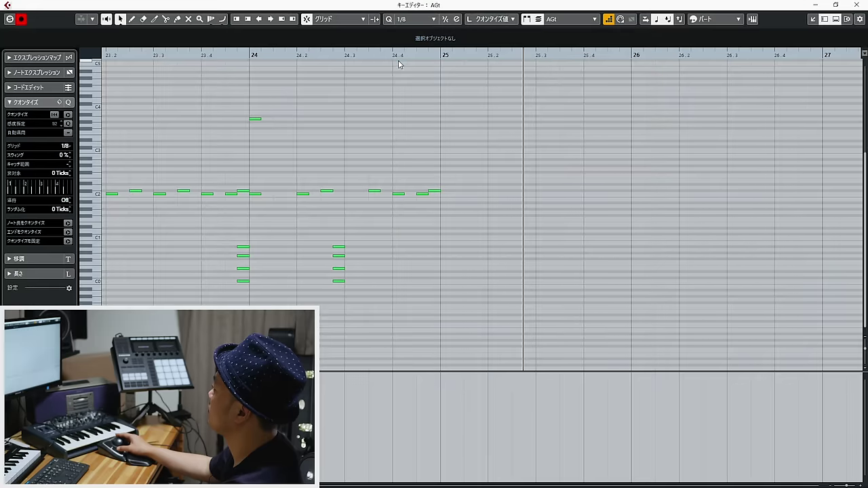
pyautogui.click(226, 55)
pyautogui.press('Return')
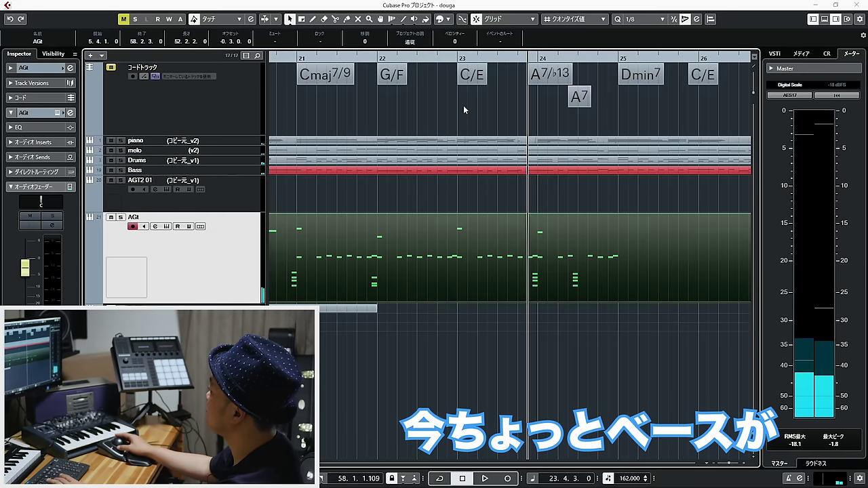
pyautogui.click(426, 60)
pyautogui.press('Return')
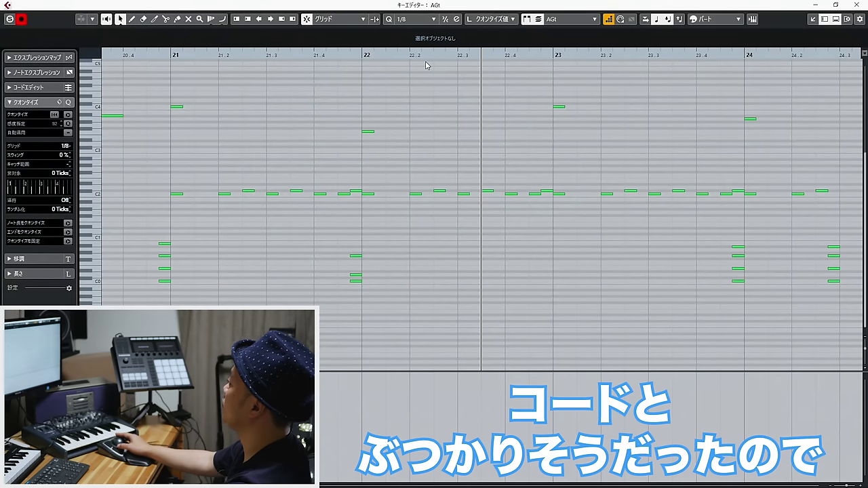
pyautogui.click(152, 53)
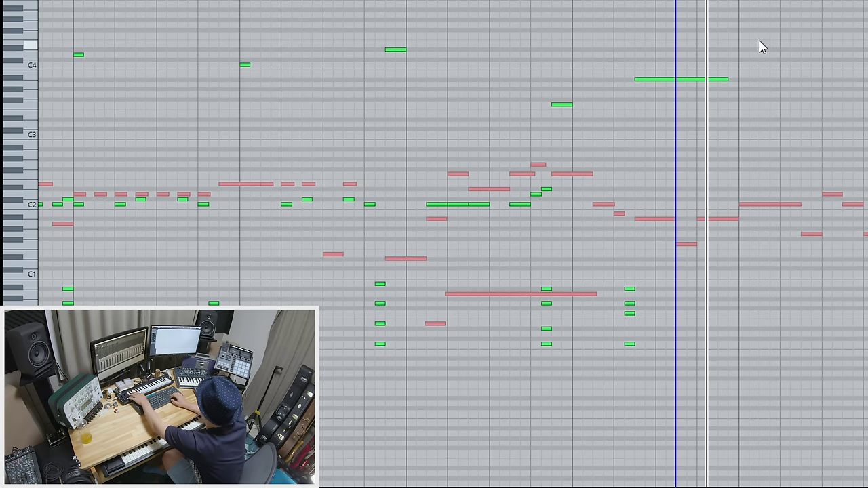
# Fill the second half of bar 28 on AGt with two C2 strokes, a D2 and a D#2 stroke, comparing them with the bass.
pyautogui.press('space')
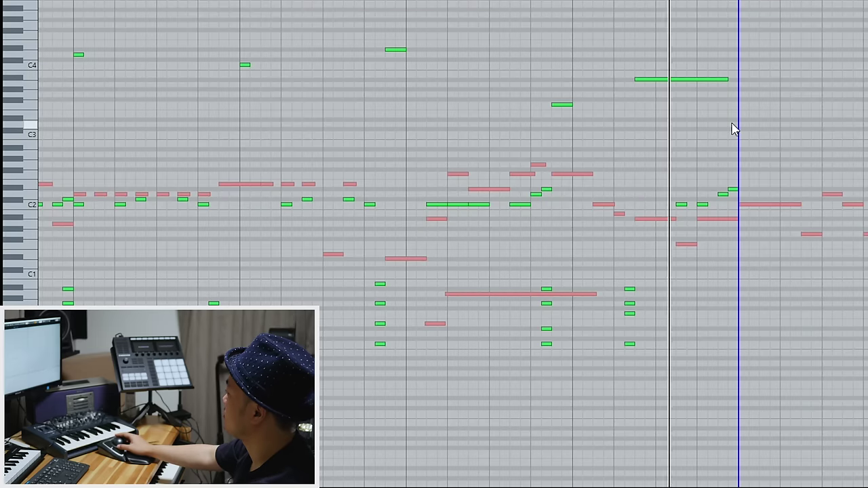
pyautogui.moveTo(732, 206); pyautogui.dragTo(726, 181)
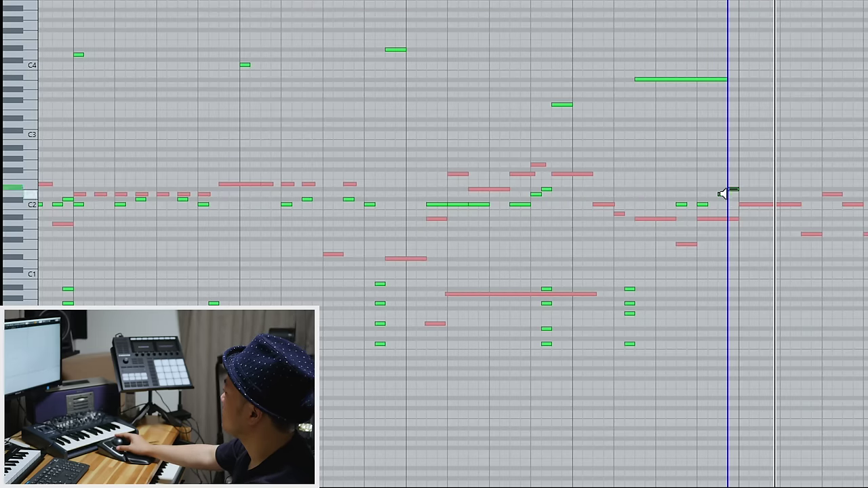
pyautogui.click(691, 244)
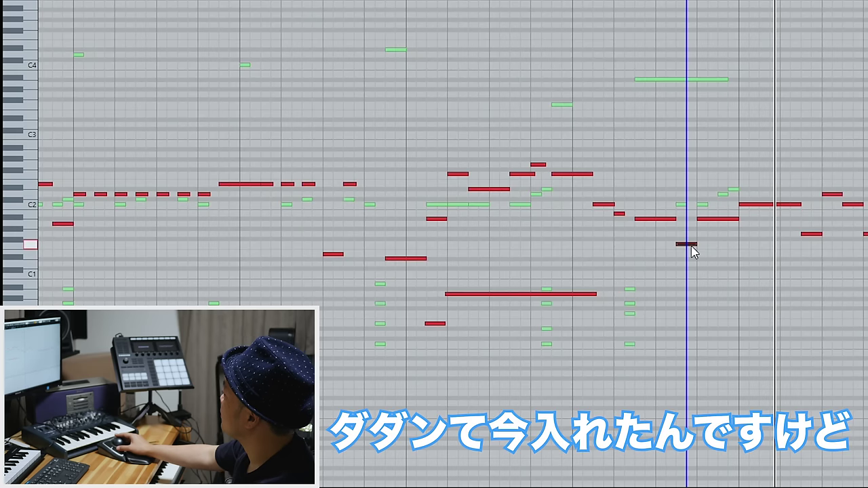
pyautogui.click(683, 204)
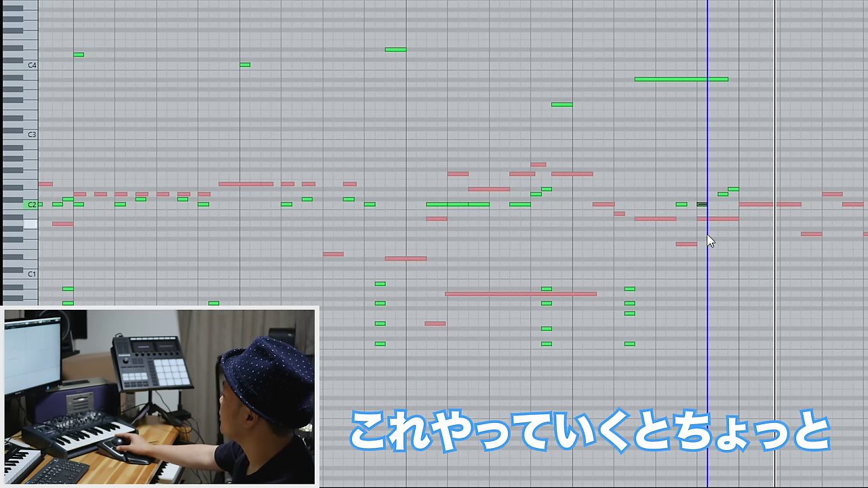
# Shorten the bass notes on the offbeat of beat 3 and on beat 4 of bar 28, and raise both to A#2.
pyautogui.click(689, 244)
pyautogui.moveTo(691, 245); pyautogui.dragTo(683, 245)
pyautogui.moveTo(734, 219); pyautogui.dragTo(718, 220)
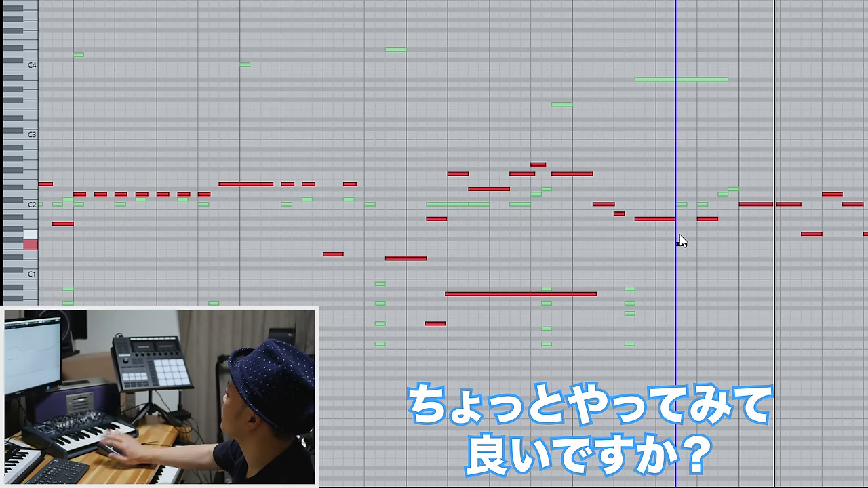
pyautogui.press('Up')
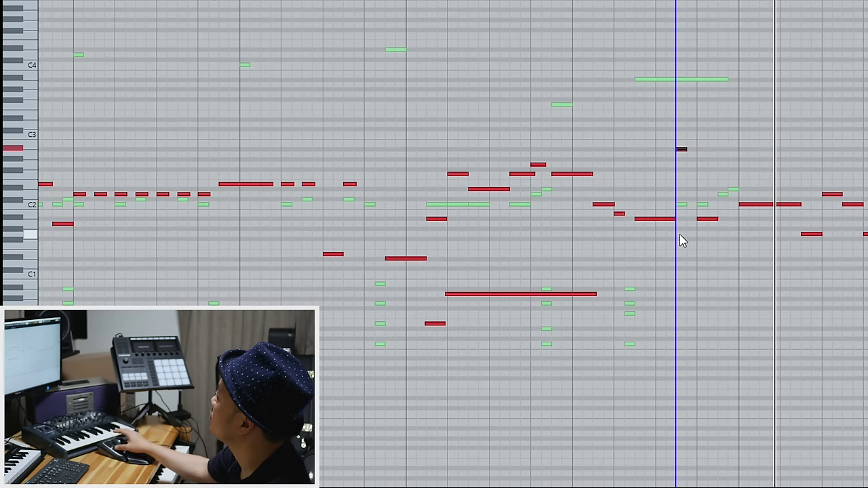
pyautogui.click(716, 218)
pyautogui.hotkey('shift', 'Up')
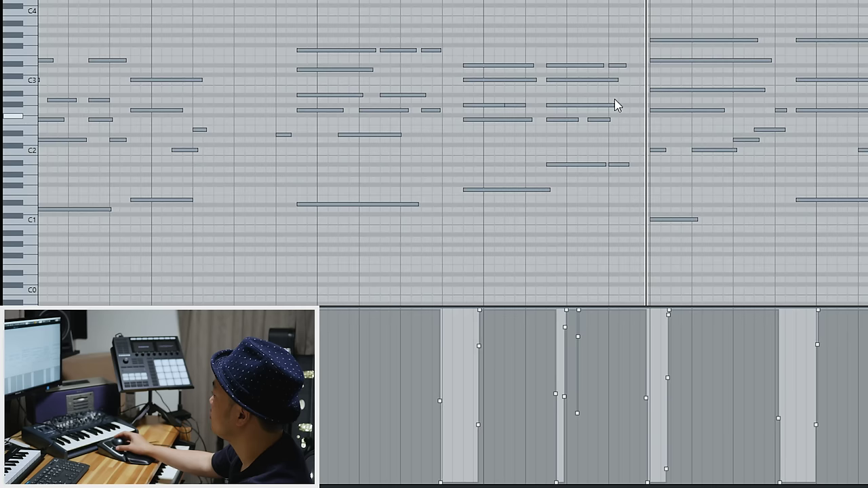
# Re-strike the second piano chord of bar 28 on the offbeat of beat 3 and on beat 4, clearing the sustain pedal under these hits.
pyautogui.moveTo(629, 201)
pyautogui.mouseDown()
pyautogui.moveTo(603, 65)
pyautogui.moveTo(613, 197)
pyautogui.mouseUp()
pyautogui.press('Delete')
pyautogui.hotkey('ctrl', 'z')
pyautogui.click(557, 120)
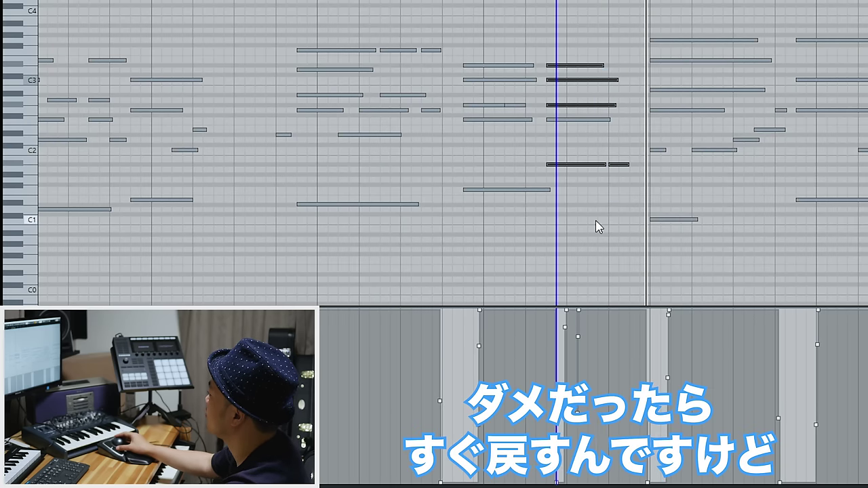
pyautogui.moveTo(587, 92); pyautogui.dragTo(601, 188)
pyautogui.click(598, 182)
pyautogui.moveTo(611, 318); pyautogui.dragTo(609, 482)
pyautogui.moveTo(614, 180); pyautogui.dragTo(599, 65)
pyautogui.press('Delete')
pyautogui.moveTo(600, 65); pyautogui.dragTo(620, 66)
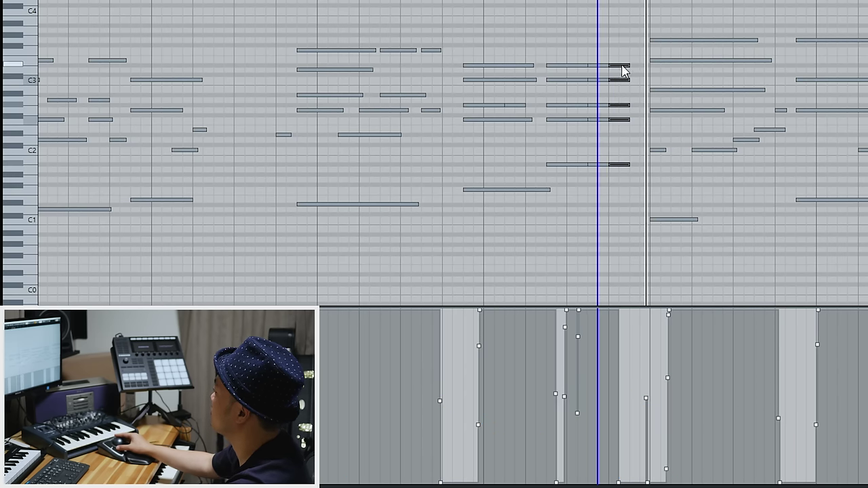
pyautogui.moveTo(593, 317); pyautogui.dragTo(588, 455)
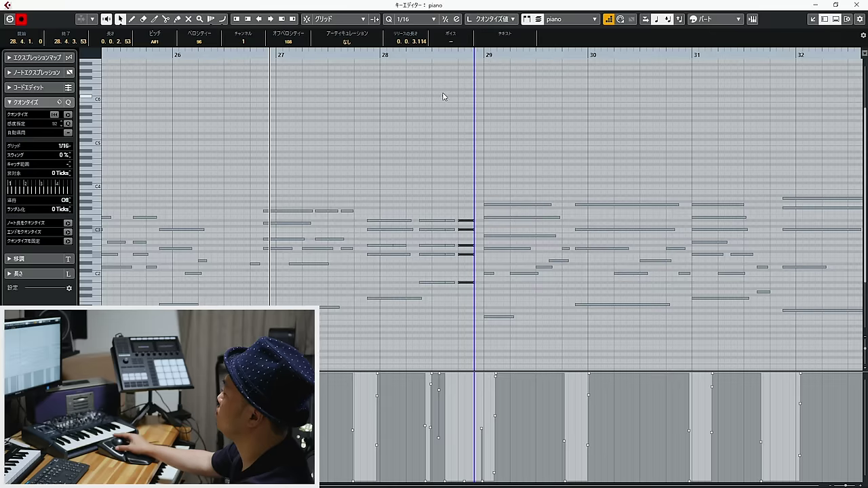
# Play back the revised bar 28 passage and the AGt strumming from about bar 37 to bar 39.
pyautogui.press('Return')
pyautogui.moveTo(25, 268); pyautogui.dragTo(32, 296)
pyautogui.press('space')
pyautogui.moveTo(347, 59); pyautogui.dragTo(314, 60)
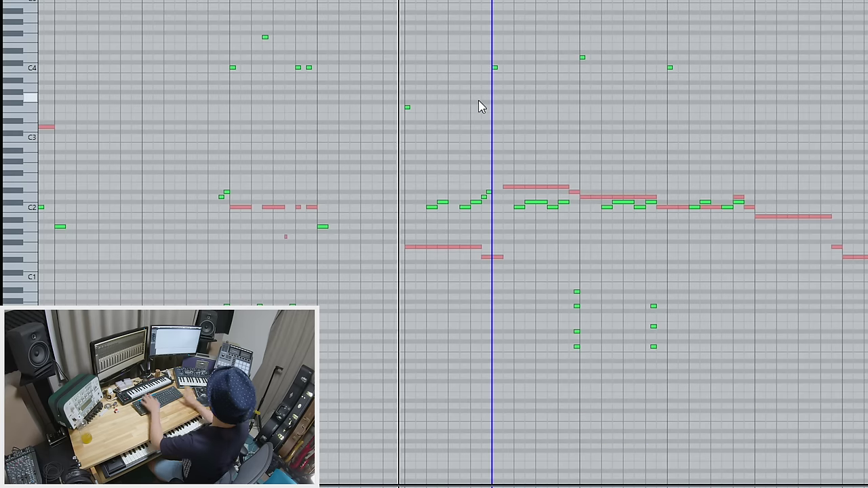
pyautogui.press('space')
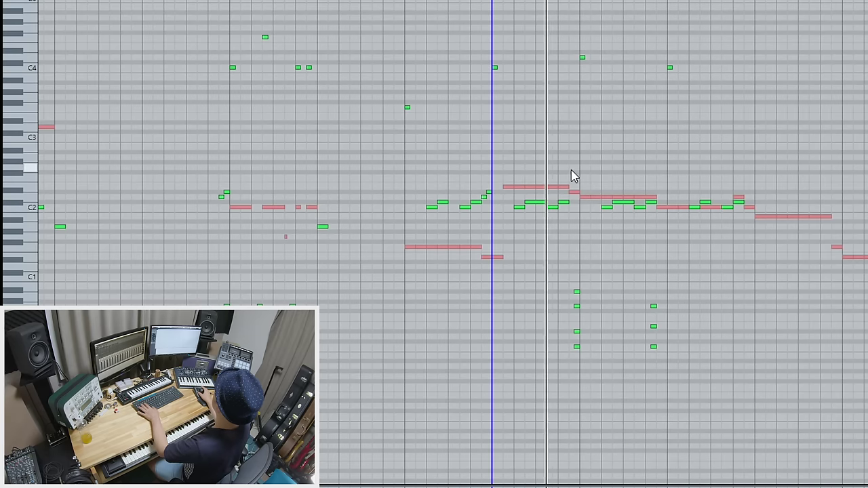
pyautogui.press('space')
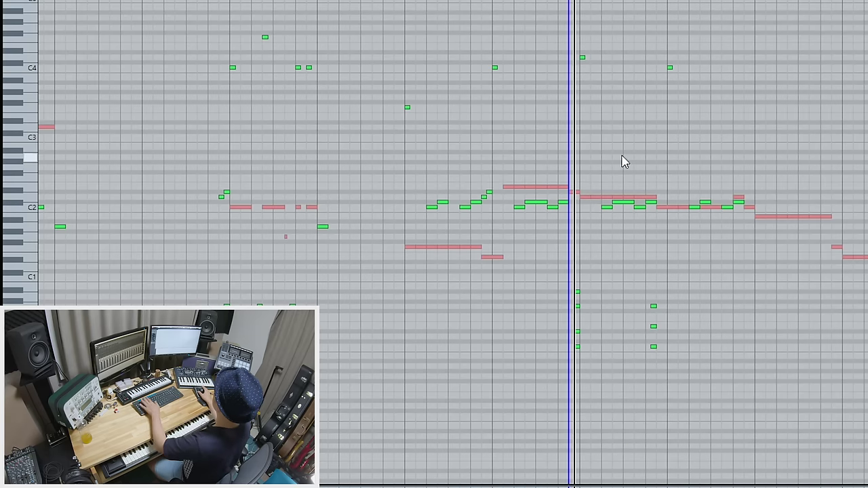
# Add a C2 stroke at the end of bar 38 and continue the AGt chords and strokes through bar 57.
pyautogui.click(575, 207)
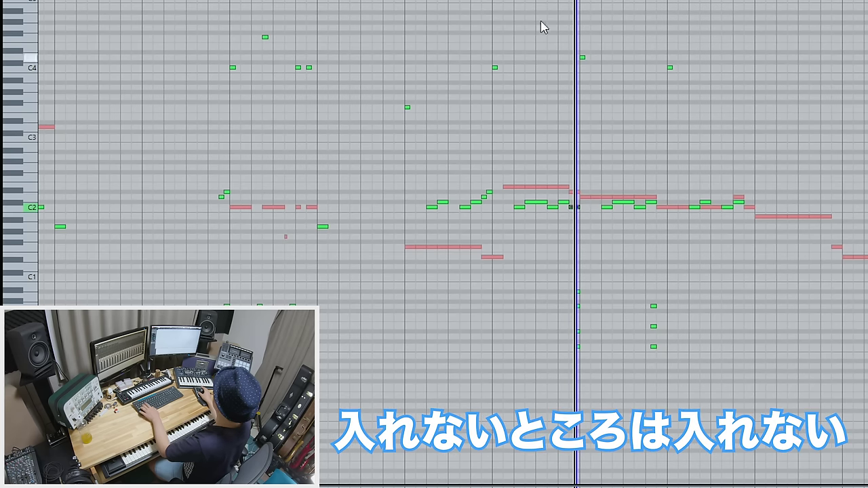
pyautogui.click(656, 99)
pyautogui.hotkey('ctrl', 'v')
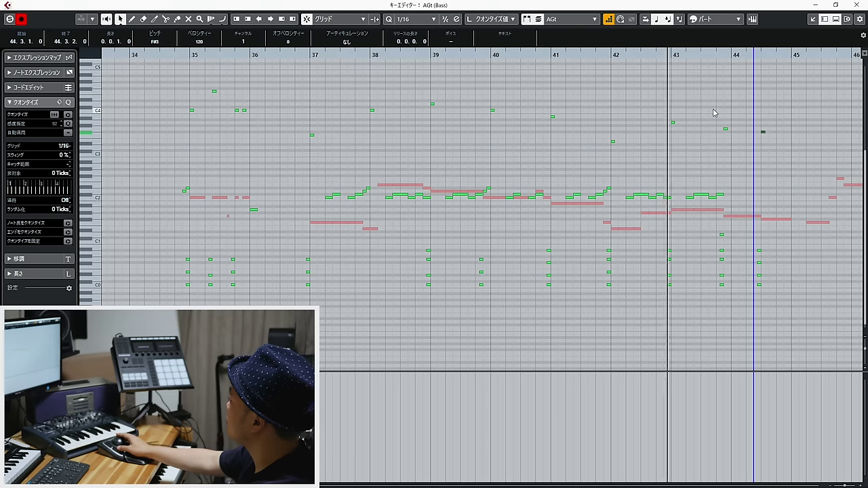
pyautogui.click(723, 181)
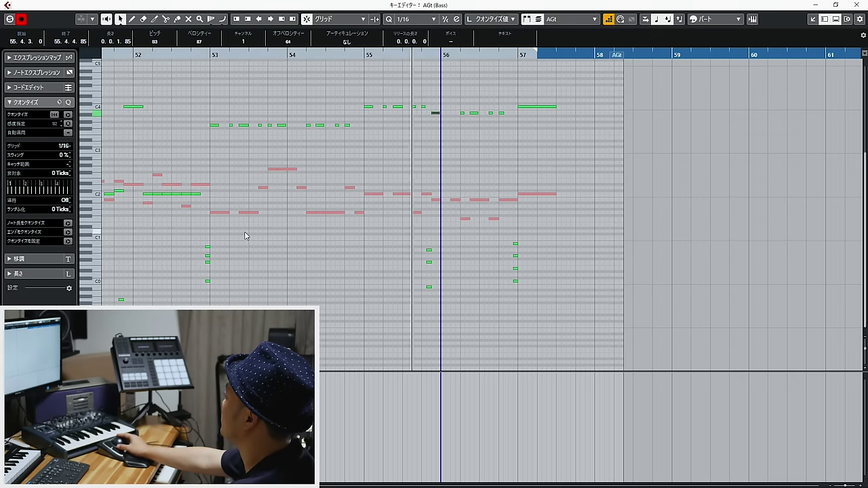
# Return to the project arrangement and play back the completed AGt part with the other tracks.
pyautogui.press('Return')
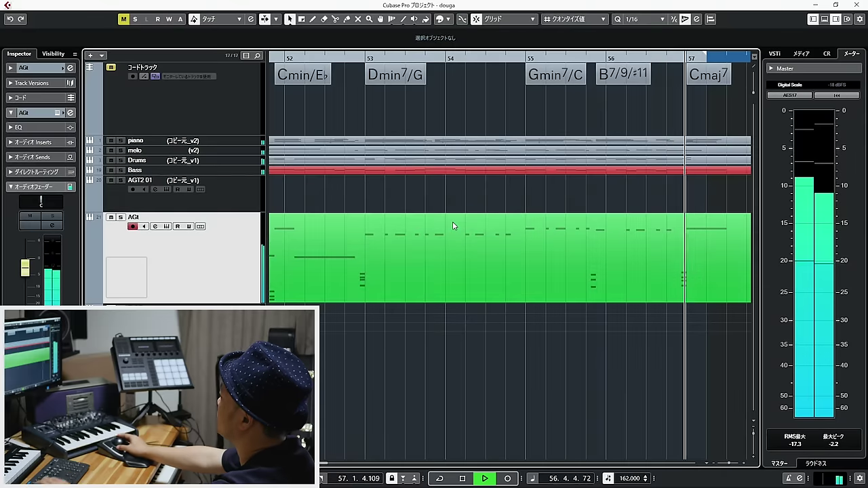
pyautogui.press('h')
pyautogui.press('g')
pyautogui.press('g')
pyautogui.press('g')
pyautogui.press('g')
pyautogui.press('g')
pyautogui.press('g')
pyautogui.press('g')
pyautogui.press('g')
pyautogui.press('g')
pyautogui.press('g')
pyautogui.press('g')
pyautogui.press('g')
pyautogui.press('g')
pyautogui.press('g')
pyautogui.press('space')
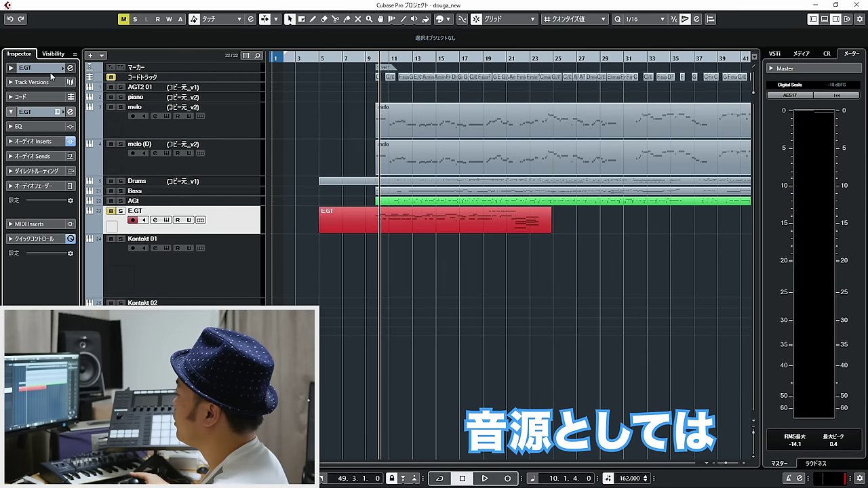
# Open the E.GT track's Kontakt instrument and locate Telecaster DI among the Electri6ity library's DI instruments.
pyautogui.click(49, 71)
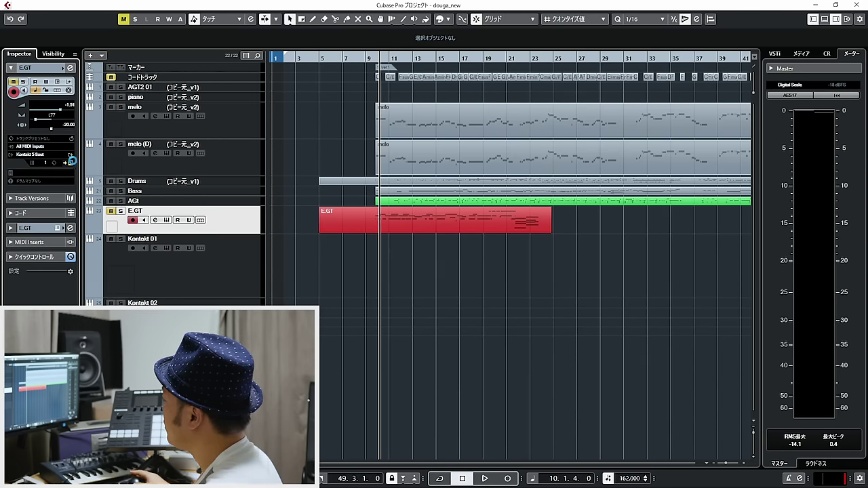
pyautogui.click(72, 161)
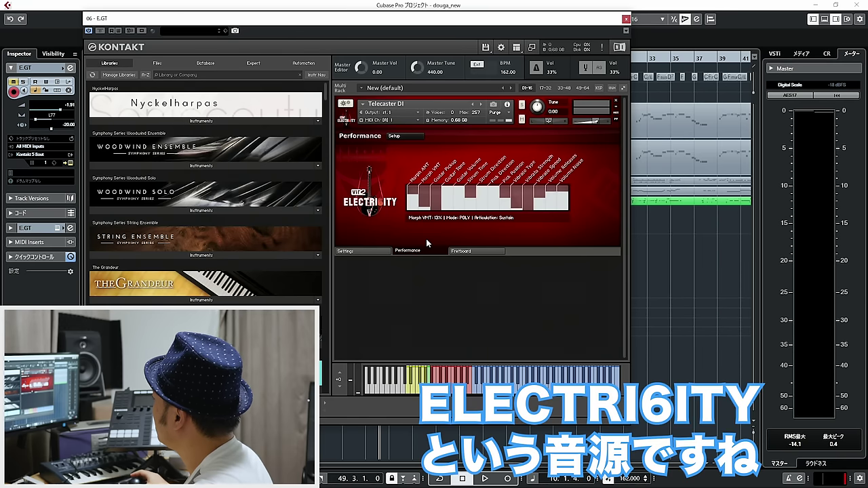
pyautogui.moveTo(326, 99); pyautogui.dragTo(326, 225)
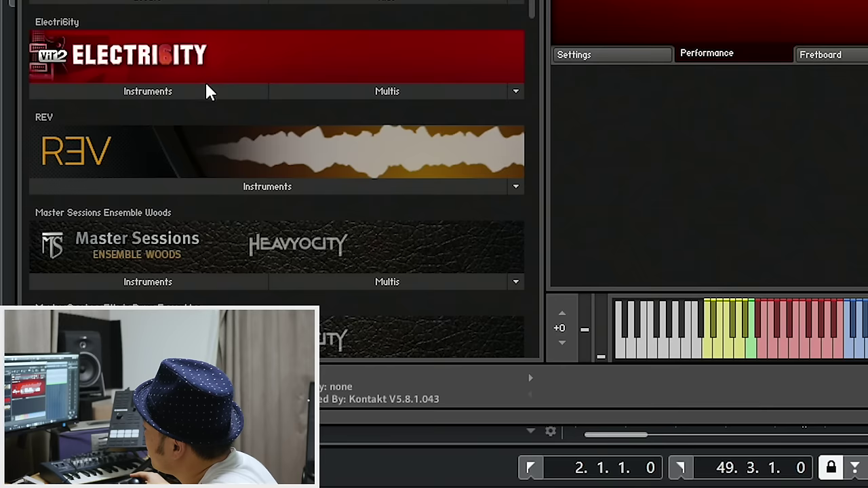
pyautogui.click(173, 269)
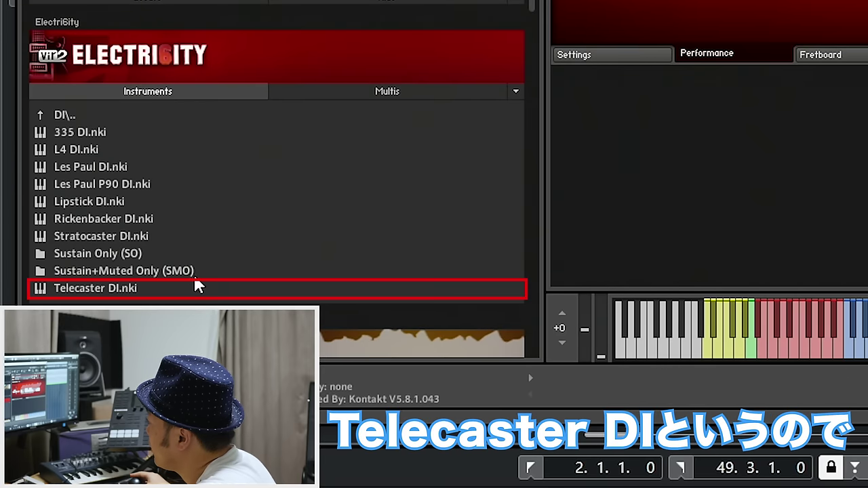
pyautogui.click(181, 292)
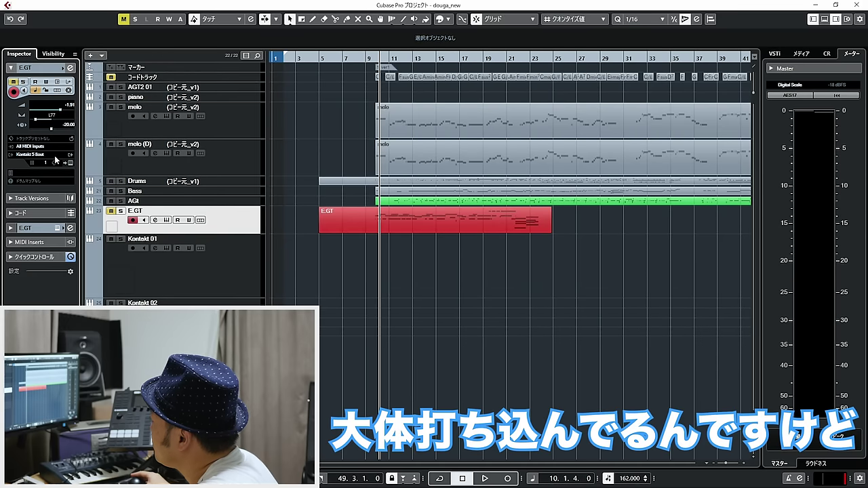
# Inspect the BIAS FX 2 amp chain inserted on the E.GT track and unmute the track.
pyautogui.click(27, 228)
pyautogui.click(54, 143)
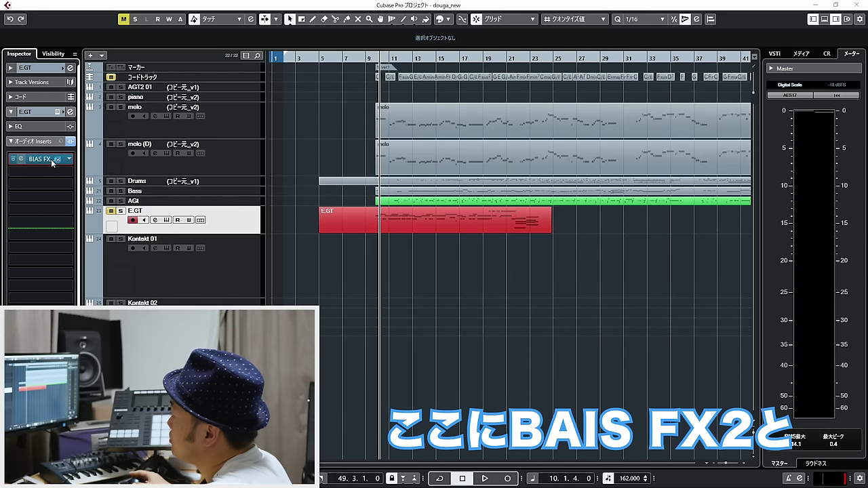
pyautogui.click(54, 160)
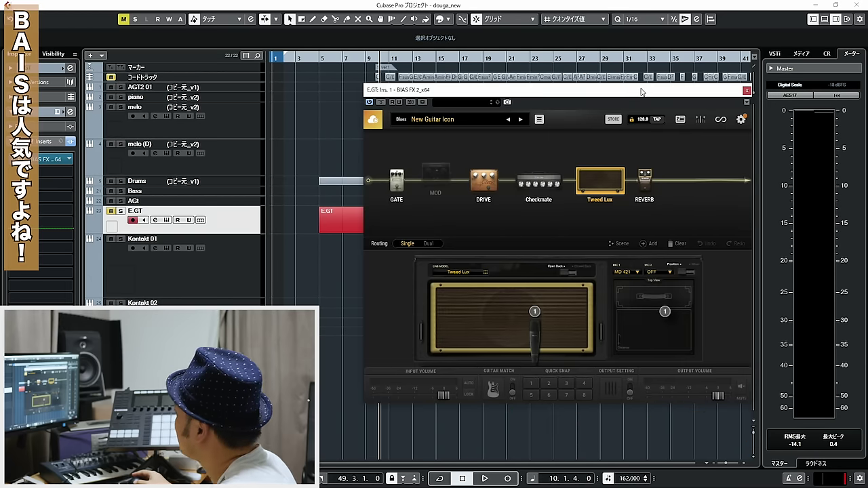
pyautogui.click(111, 212)
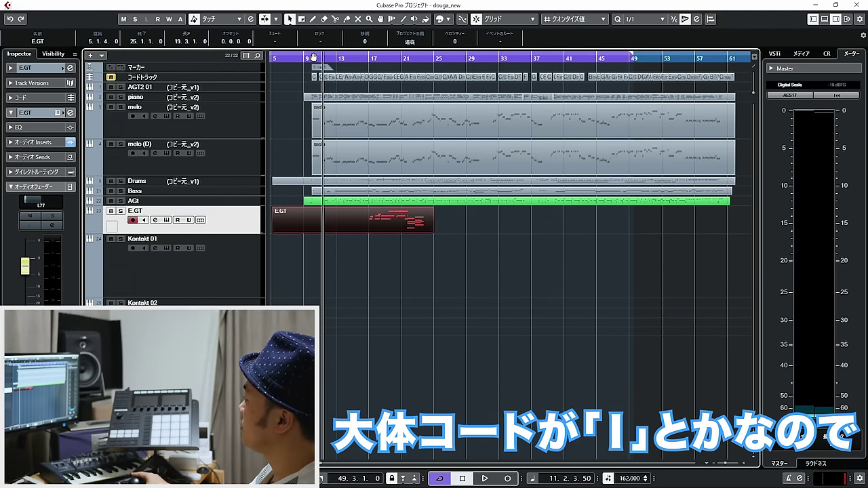
# Set the playback position to bar 10 and examine the recorded voicing groups of the E.GT part in the key editor.
pyautogui.click(314, 57)
pyautogui.moveTo(313, 60); pyautogui.dragTo(309, 77)
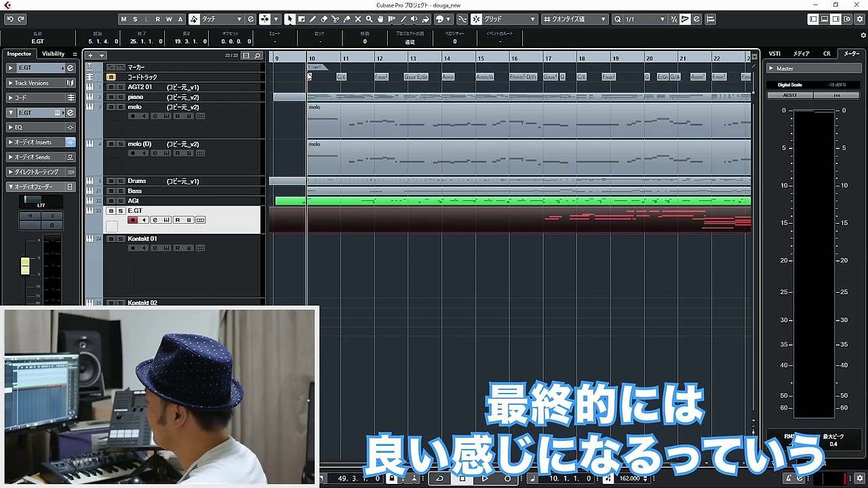
pyautogui.press('KP_Subtract')
pyautogui.press('KP_Subtract')
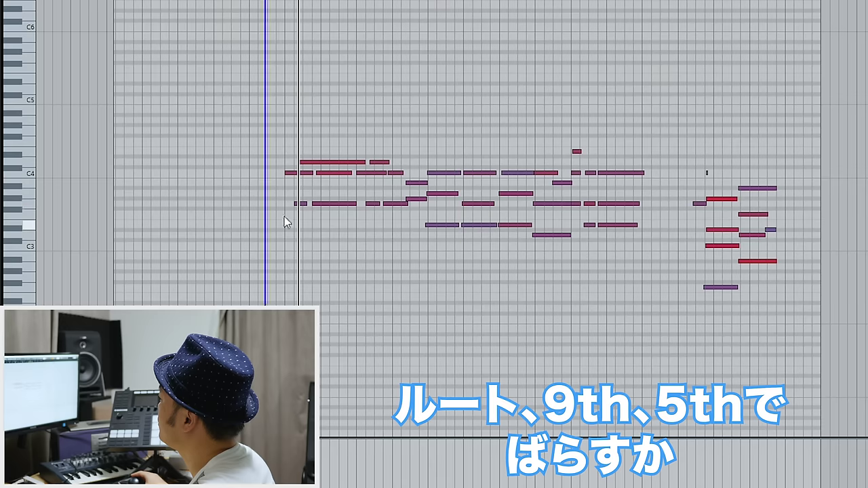
pyautogui.moveTo(284, 216); pyautogui.dragTo(369, 135)
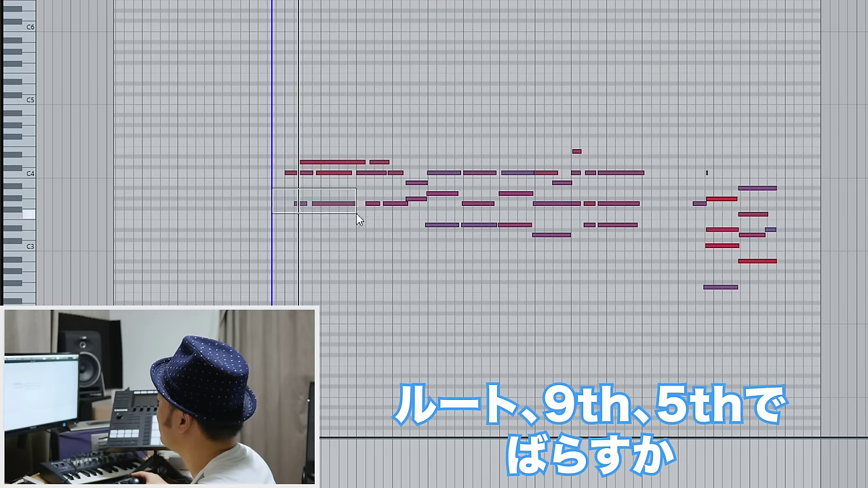
pyautogui.moveTo(389, 216); pyautogui.dragTo(281, 122)
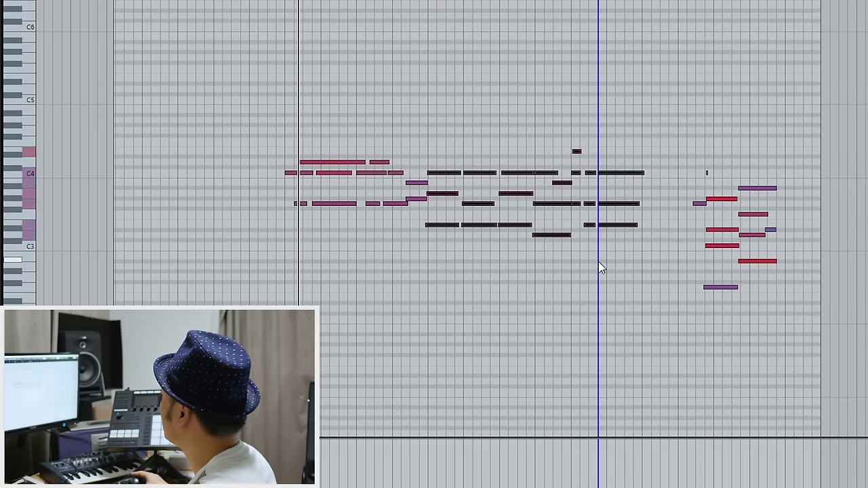
pyautogui.moveTo(652, 332); pyautogui.dragTo(779, 162)
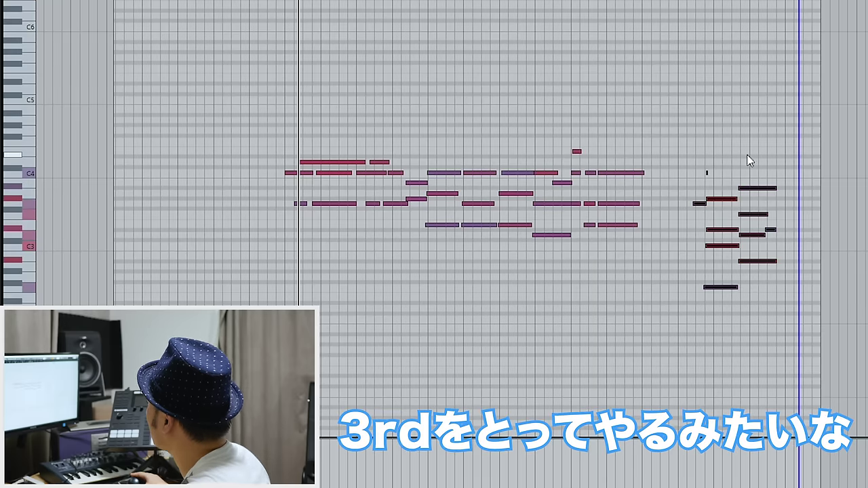
# Delete the stray short notes just before the last two chords of the E.GT recording.
pyautogui.press('Delete')
pyautogui.moveTo(717, 178); pyautogui.dragTo(688, 221)
pyautogui.press('Delete')
pyautogui.moveTo(646, 254); pyautogui.dragTo(636, 161)
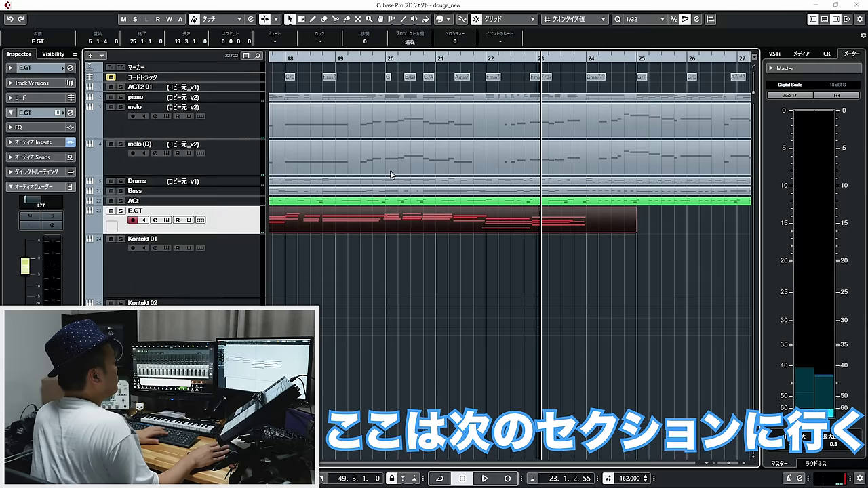
# Trim the low F2 note's start to the bar 22 line and add a C4 note lasting nearly the whole bar.
pyautogui.click(458, 58)
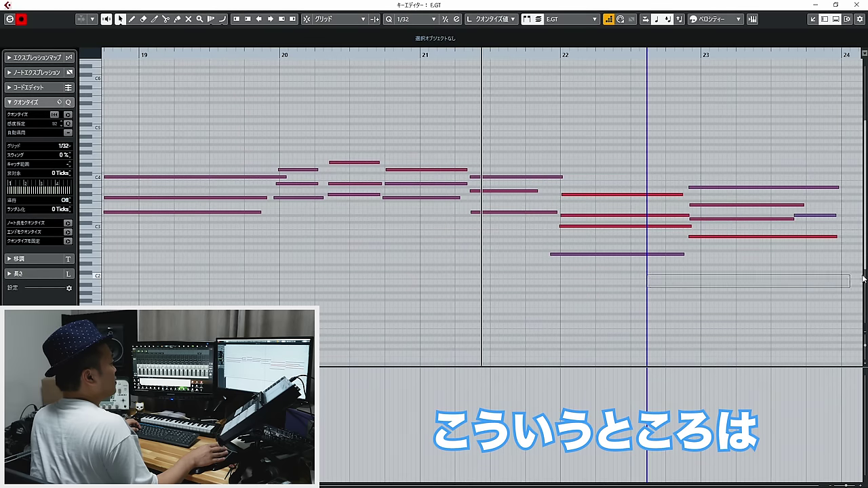
pyautogui.moveTo(490, 253); pyautogui.dragTo(499, 253)
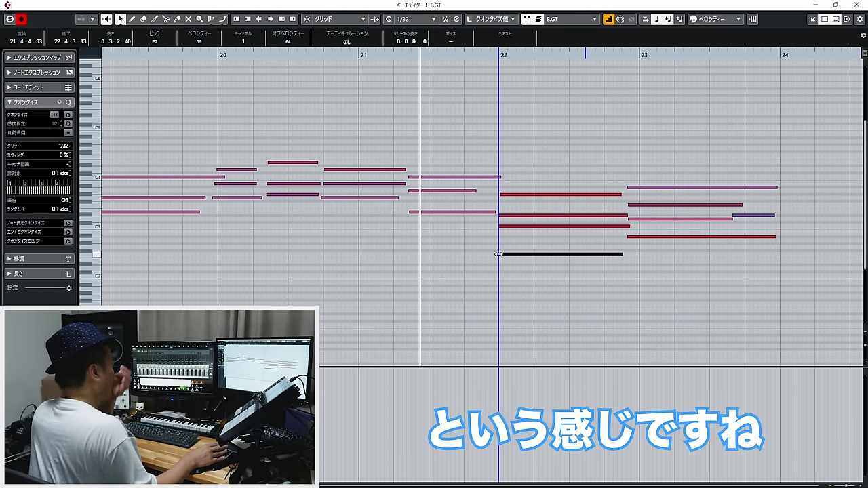
pyautogui.moveTo(501, 177); pyautogui.dragTo(622, 176)
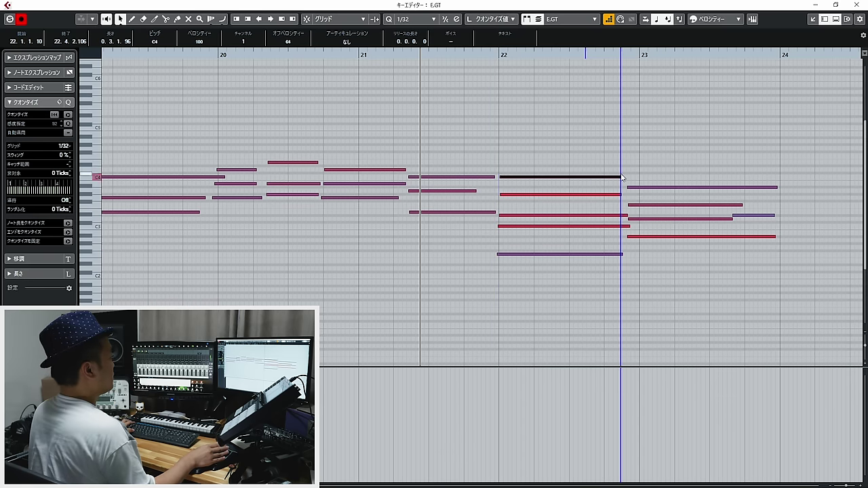
# Lower the bottom note of the bar 23 chord by one octave.
pyautogui.hscroll(2, 644, 224)
pyautogui.click(637, 237)
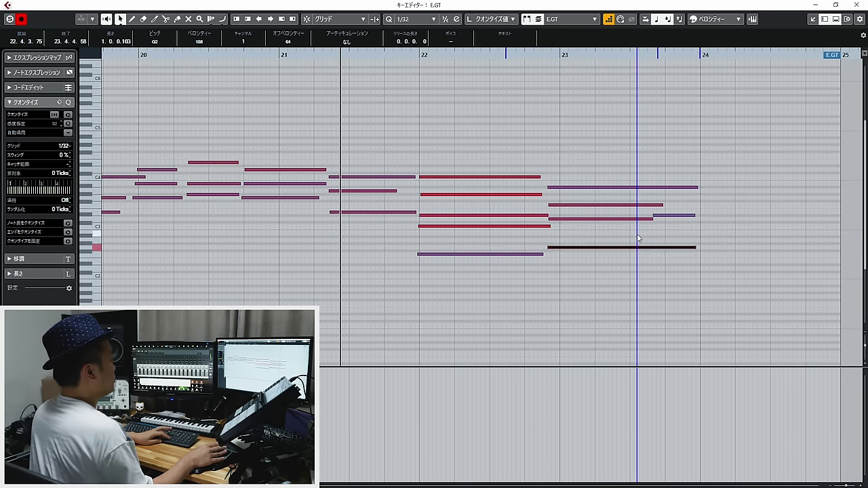
pyautogui.press('Down')
pyautogui.press('Down')
pyautogui.press('Down')
pyautogui.press('Down')
pyautogui.press('Down')
pyautogui.press('Down')
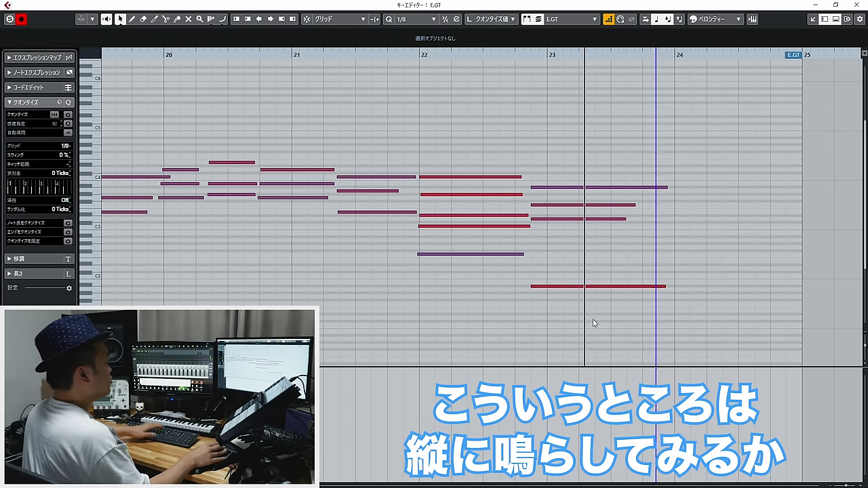
# Add two sustained notes, F2 and A#2, above the low root of the bar 23 chord.
pyautogui.click(555, 255)
pyautogui.moveTo(534, 255); pyautogui.dragTo(641, 256)
pyautogui.moveTo(531, 237); pyautogui.dragTo(637, 242)
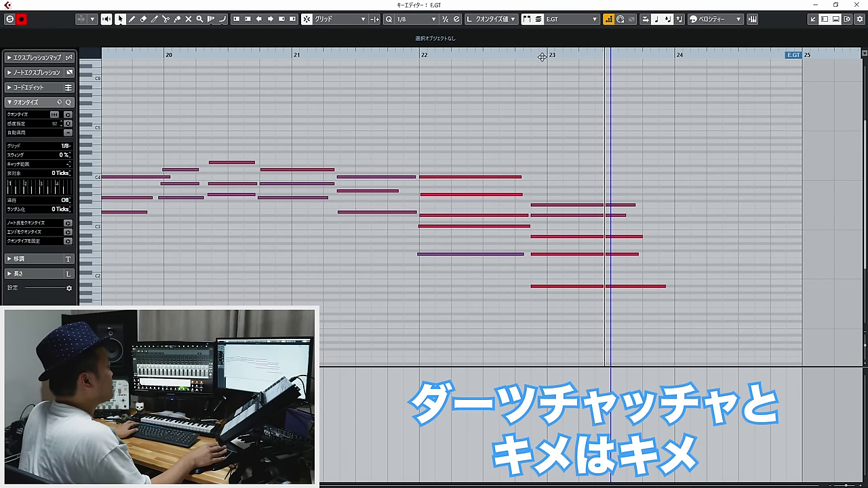
# Shorten the bar 23 chord to end at 23.1.3 and add a C6 note from 23.1.3 to 23.2.1.
pyautogui.moveTo(604, 50); pyautogui.dragTo(411, 51)
pyautogui.moveTo(592, 300); pyautogui.dragTo(588, 192)
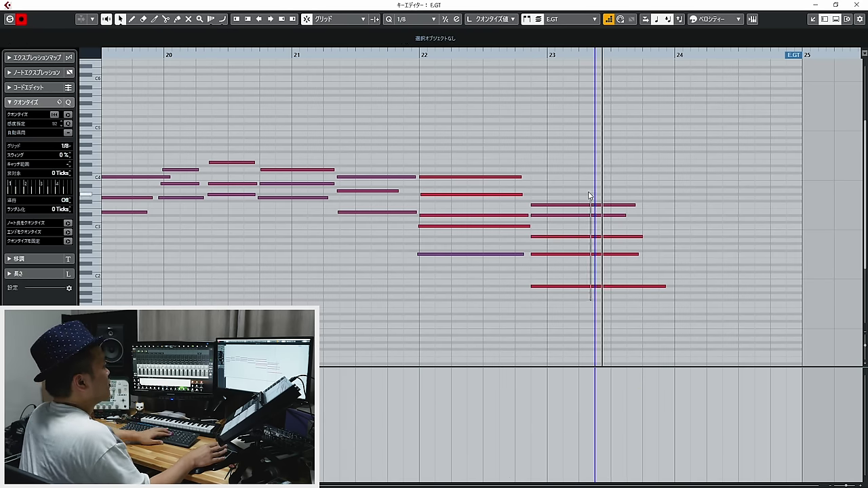
pyautogui.press('Delete')
pyautogui.click(580, 163)
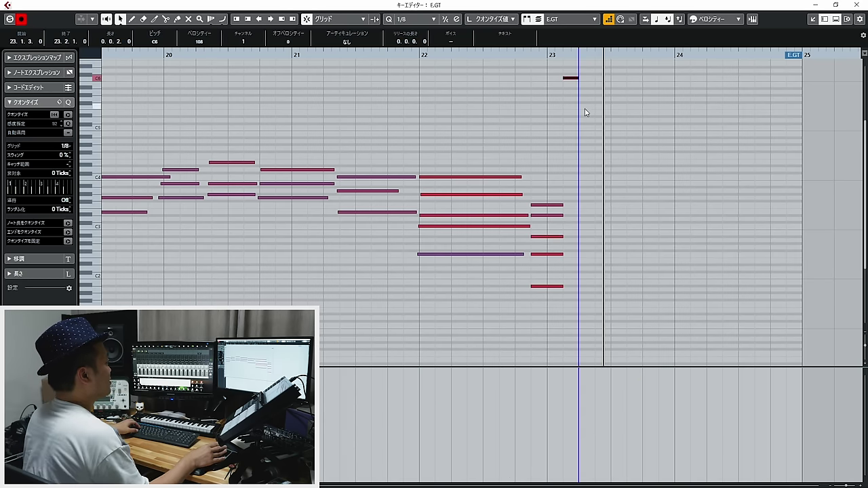
pyautogui.click(584, 109)
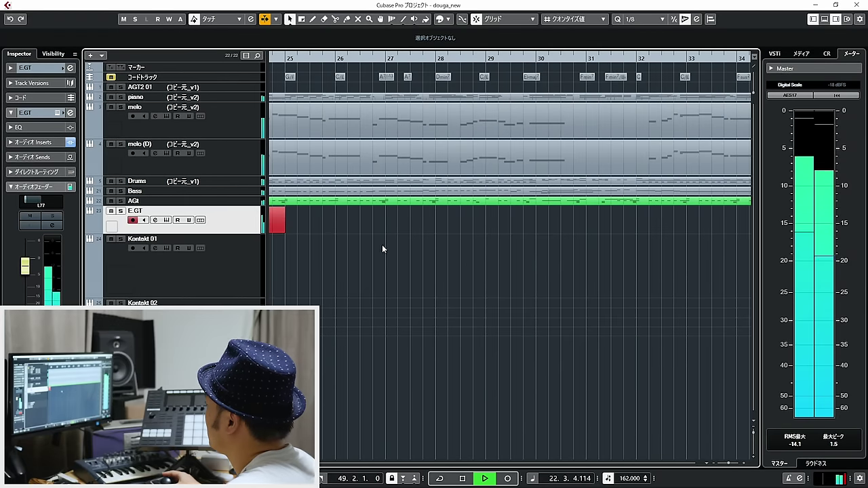
# Extend the end of the E.GT part in the arrangement to 32.4.1.
pyautogui.press('g')
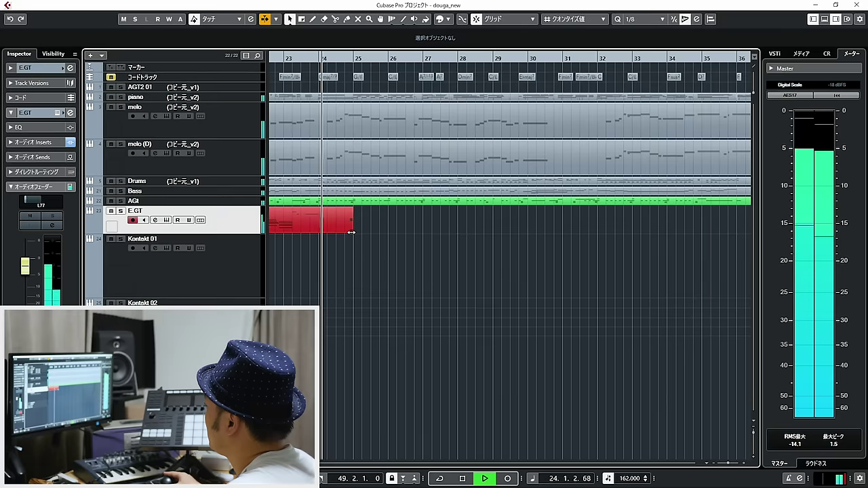
pyautogui.moveTo(351, 232); pyautogui.dragTo(621, 253)
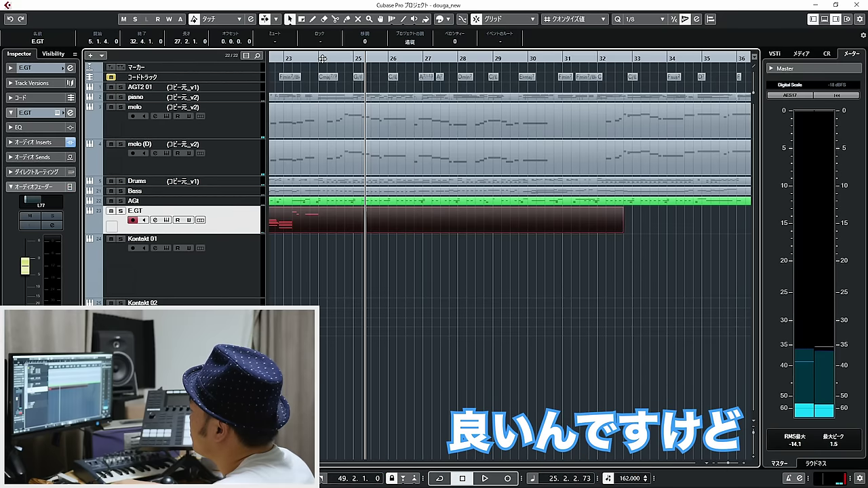
pyautogui.press('KP_Subtract')
pyautogui.press('KP_Subtract')
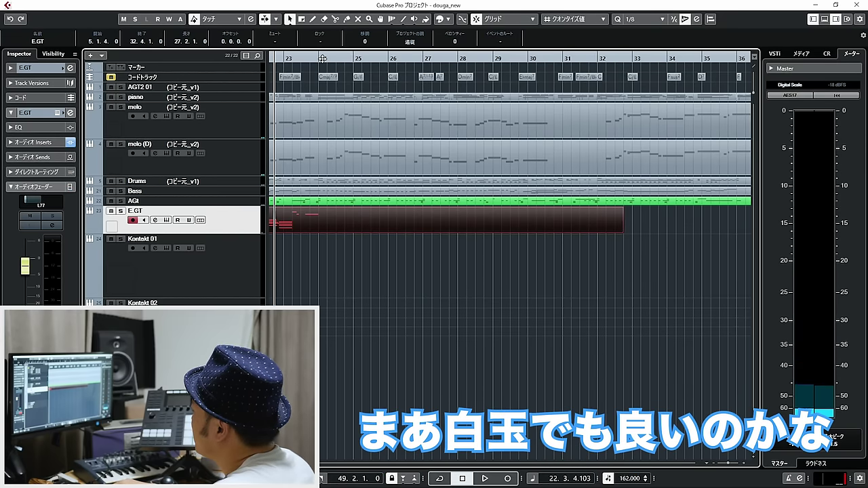
# Examine the chord track around bar 24, focusing on the Cmaj7/9 chord.
pyautogui.moveTo(323, 58); pyautogui.dragTo(257, 118)
pyautogui.press('g')
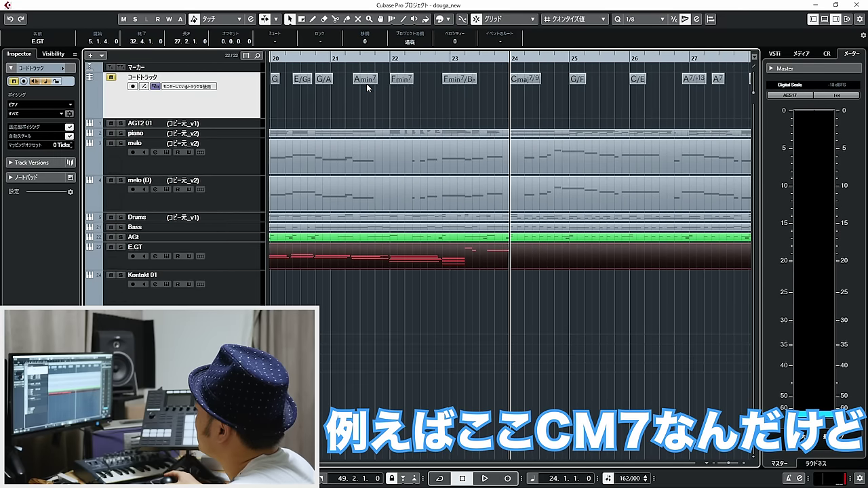
pyautogui.moveTo(467, 59); pyautogui.dragTo(446, 59)
pyautogui.click(526, 80)
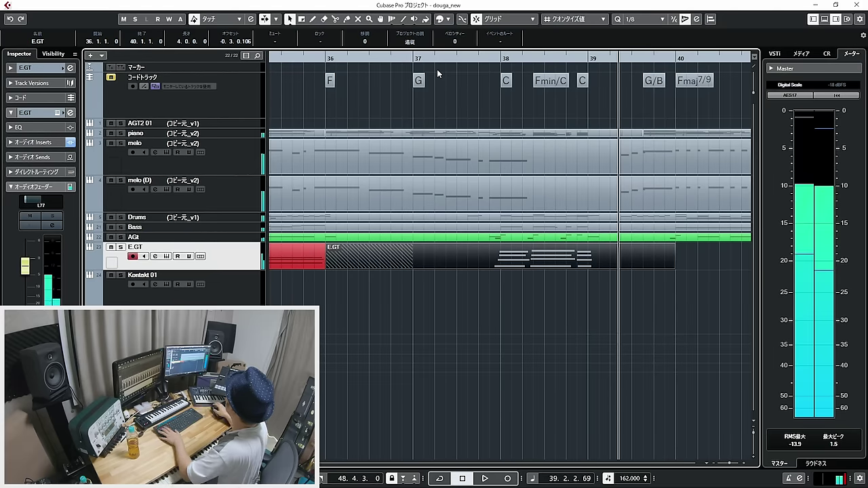
# Play back the recorded E.GT passage and examine how the chord notes around bars 30 to 32 are placed against the grid.
pyautogui.press('space')
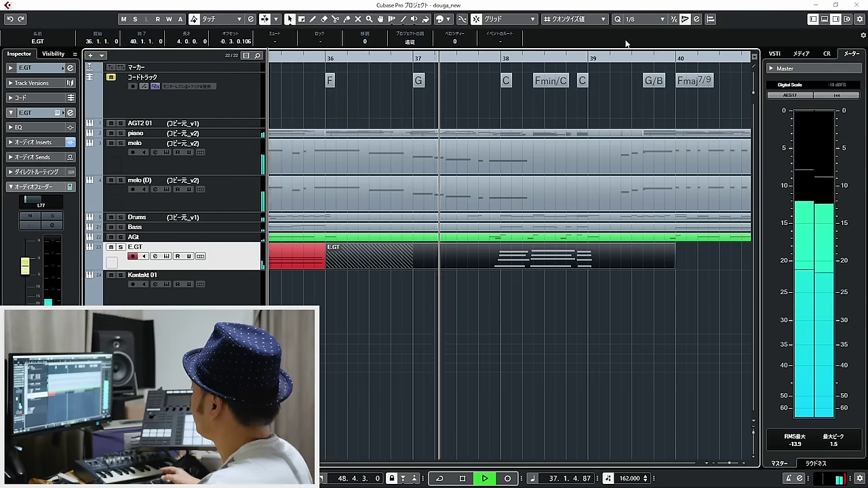
pyautogui.press('Return')
pyautogui.moveTo(517, 290); pyautogui.dragTo(421, 145)
pyautogui.moveTo(489, 163); pyautogui.dragTo(501, 288)
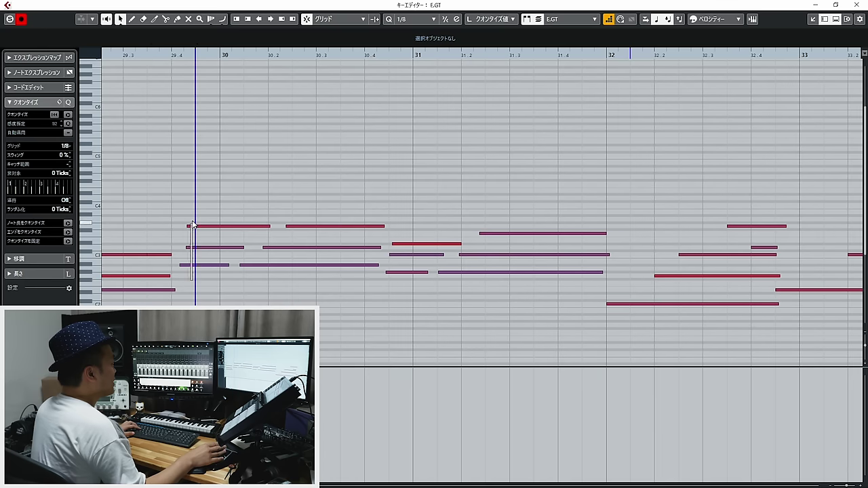
pyautogui.moveTo(182, 220); pyautogui.dragTo(205, 258)
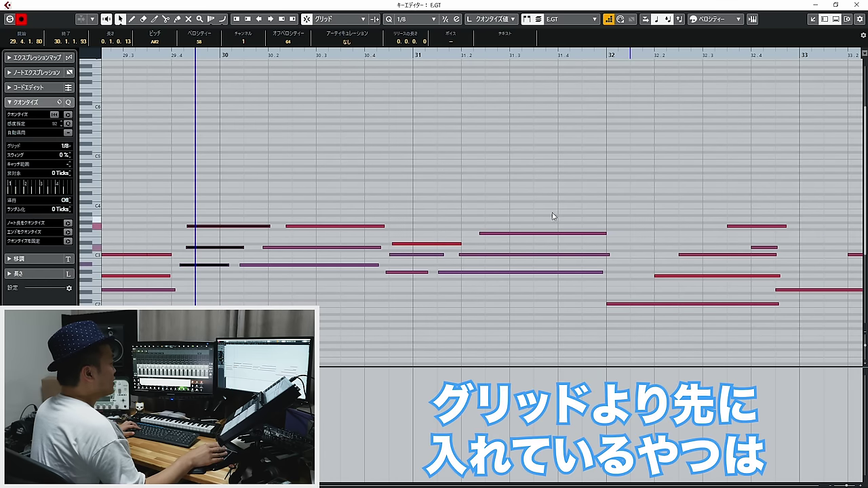
pyautogui.moveTo(691, 149); pyautogui.dragTo(864, 148)
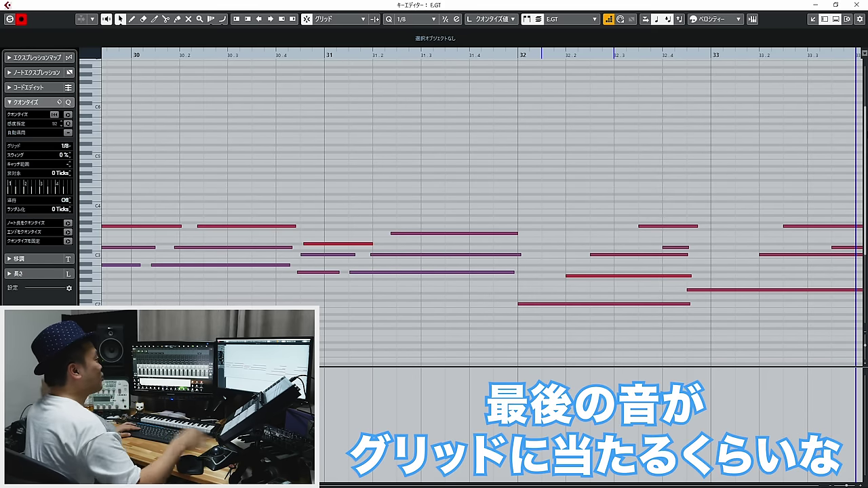
# Examine the staggered note starts of the E.GT chords in bar 38 relative to the beat.
pyautogui.press('g')
pyautogui.press('g')
pyautogui.press('g')
pyautogui.press('g')
pyautogui.press('g')
pyautogui.press('g')
pyautogui.press('g')
pyautogui.press('g')
pyautogui.press('g')
pyautogui.press('g')
pyautogui.press('g')
pyautogui.moveTo(610, 54); pyautogui.dragTo(605, 209)
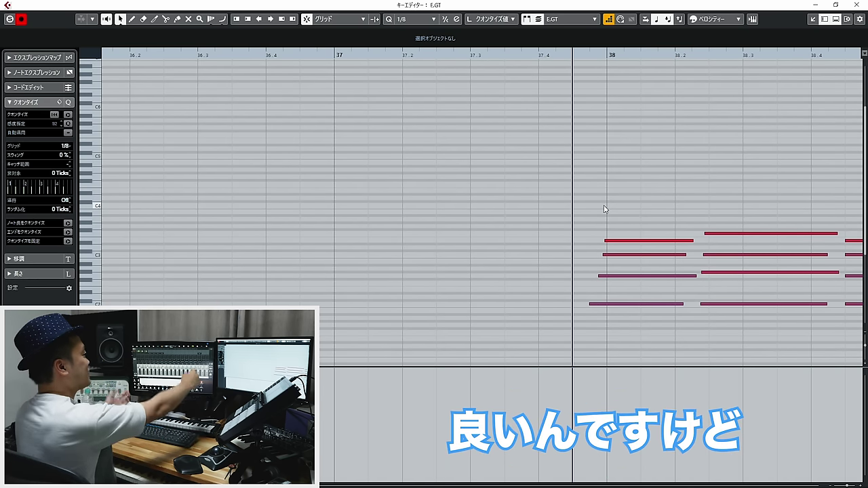
pyautogui.press('g')
pyautogui.press('g')
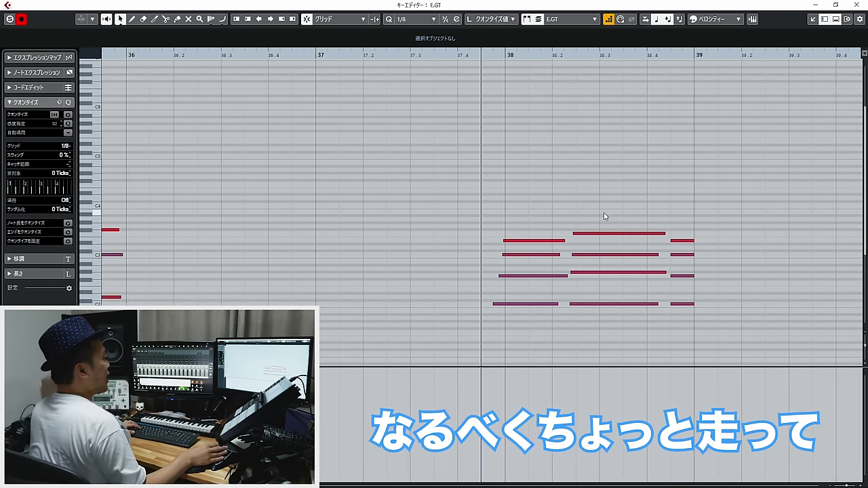
pyautogui.press('h')
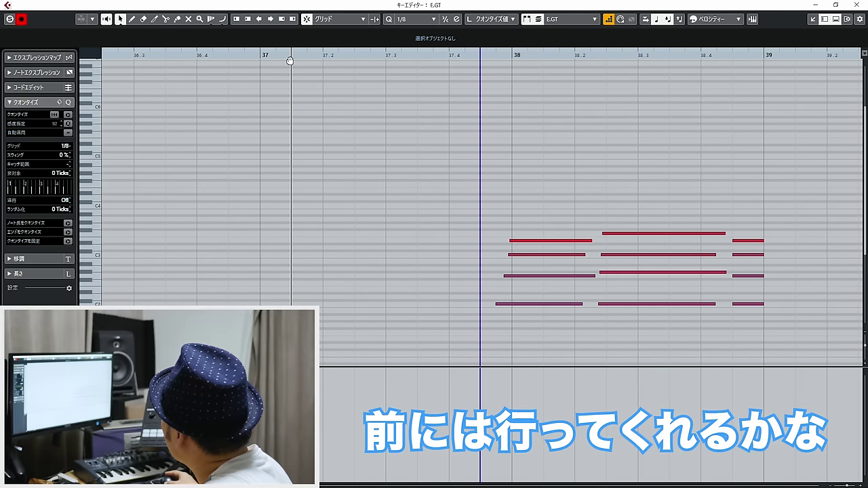
# Try delaying the starts of the first two bar 38 chords to 37.4.4.106 and 38.2.2.114 and play them back.
pyautogui.moveTo(493, 338); pyautogui.dragTo(628, 230)
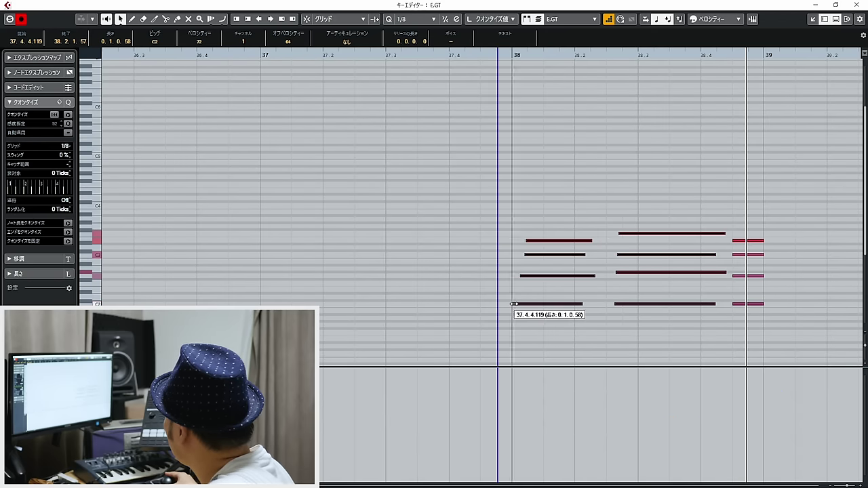
pyautogui.moveTo(508, 303); pyautogui.dragTo(512, 304)
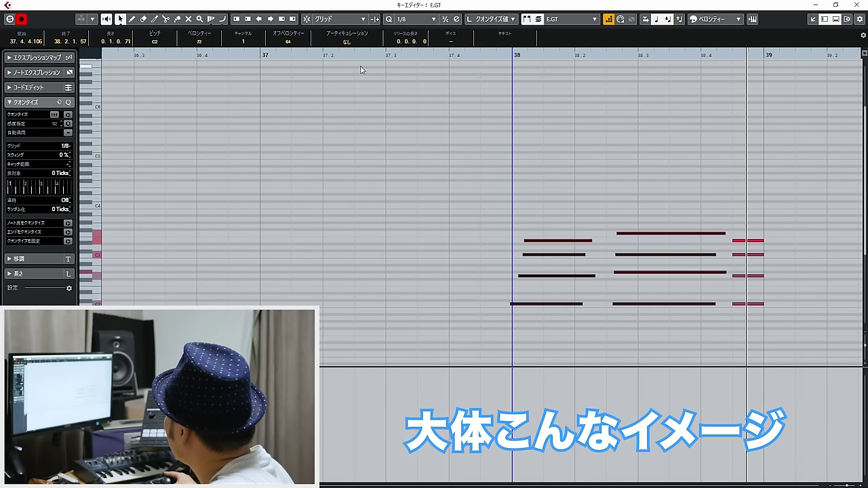
pyautogui.click(310, 53)
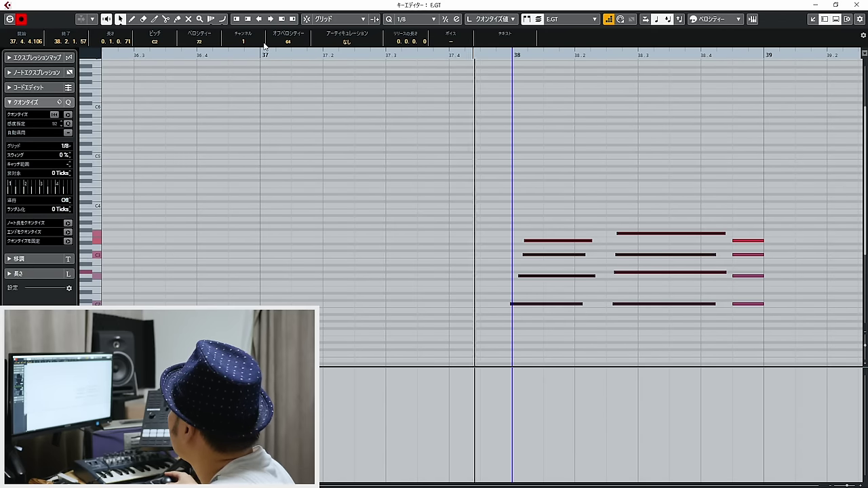
pyautogui.press('space')
pyautogui.moveTo(617, 224)
pyautogui.mouseDown()
pyautogui.moveTo(618, 302)
pyautogui.moveTo(625, 237)
pyautogui.moveTo(613, 235)
pyautogui.mouseUp()
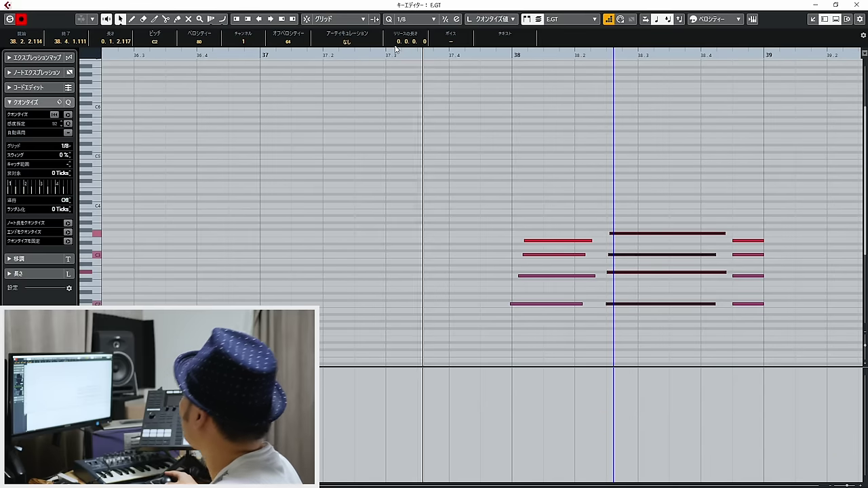
pyautogui.press('space')
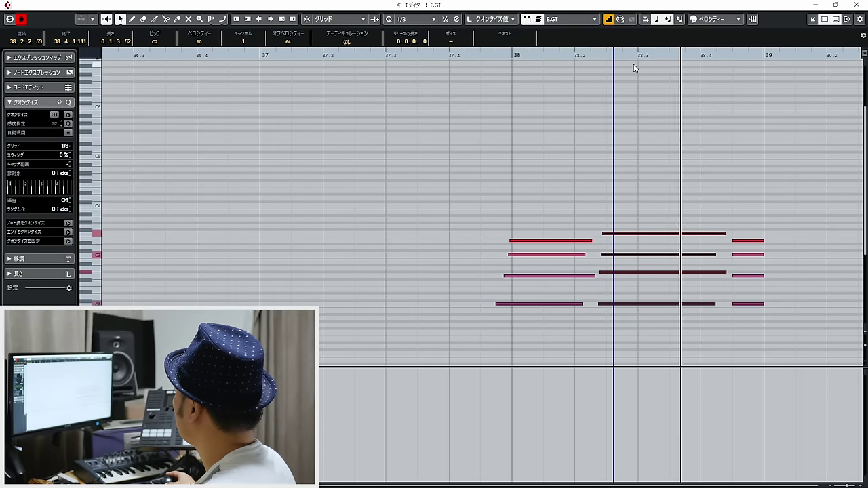
# Play back the bar 38 chords, return to the project arrangement and open the E.GT part.
pyautogui.press('g')
pyautogui.press('space')
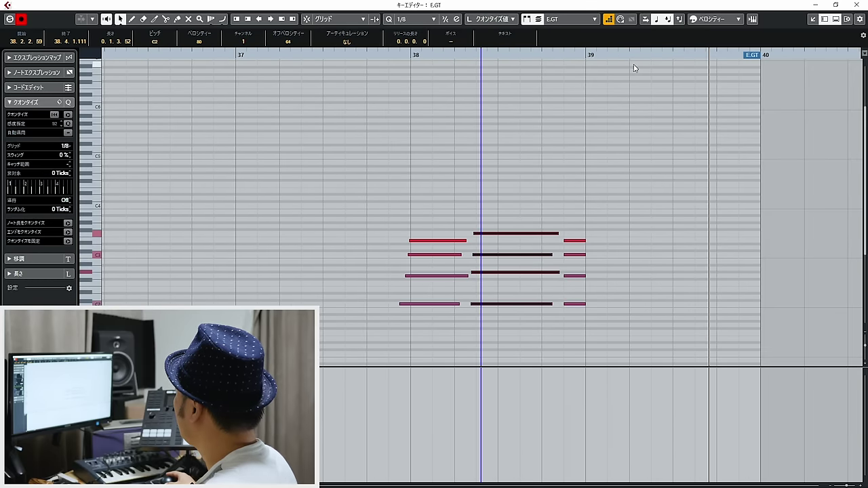
pyautogui.press('Return')
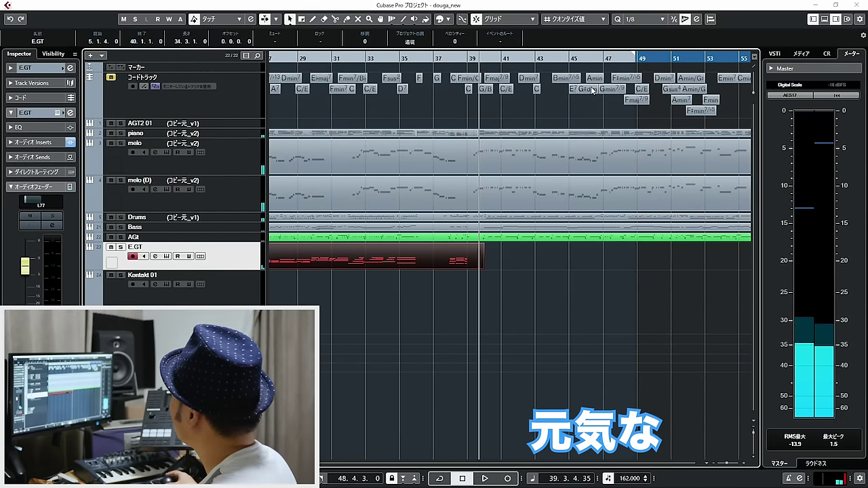
pyautogui.doubleClick(431, 251)
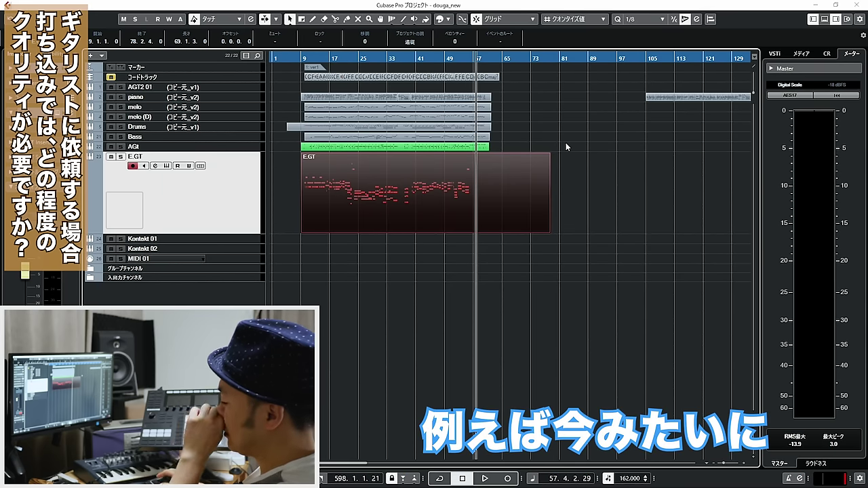
# Duplicate the current track version of the E.GT track.
pyautogui.moveTo(304, 61); pyautogui.dragTo(307, 88)
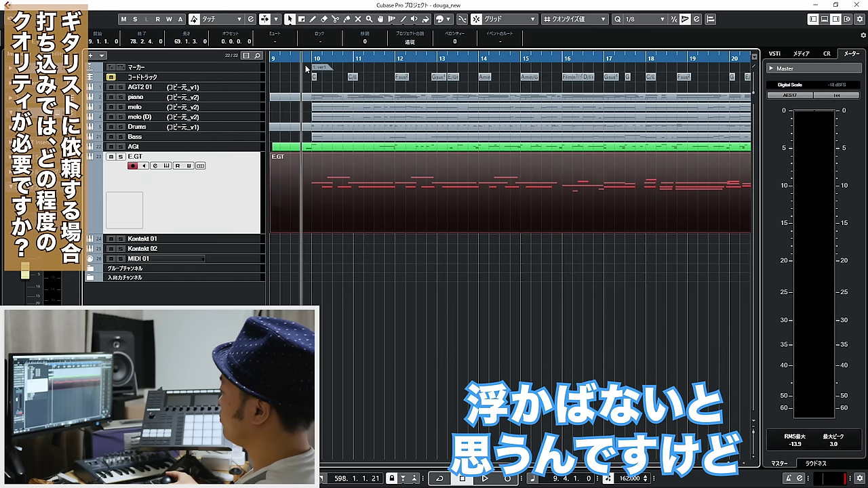
pyautogui.press('g')
pyautogui.press('g')
pyautogui.press('g')
pyautogui.press('g')
pyautogui.press('g')
pyautogui.press('g')
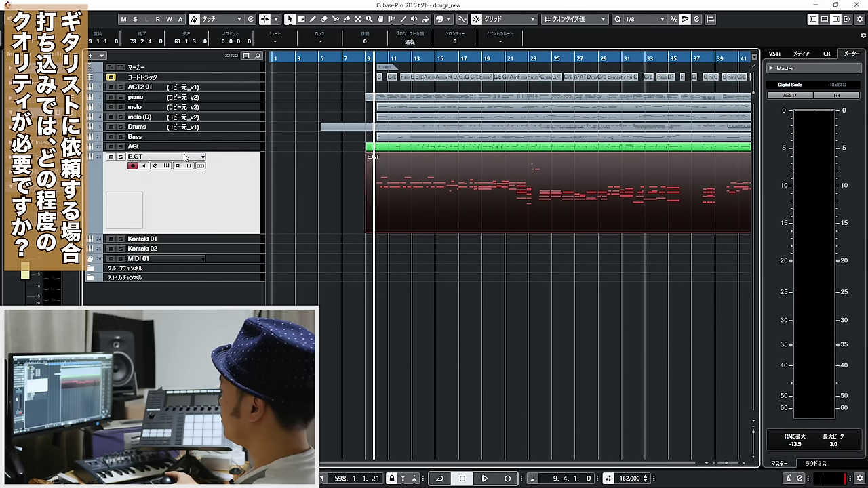
pyautogui.click(203, 157)
pyautogui.click(233, 176)
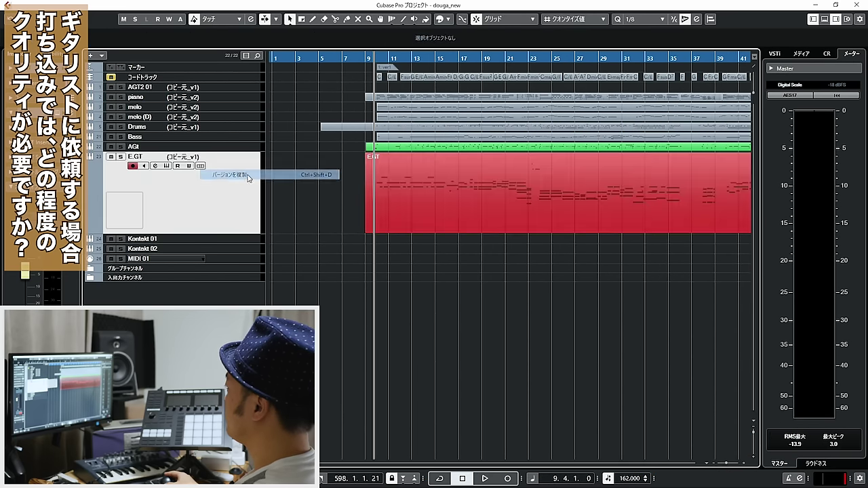
# Open the duplicated E.GT part and delete the chord notes in its opening bars.
pyautogui.doubleClick(384, 183)
pyautogui.press('h')
pyautogui.press('h')
pyautogui.moveTo(216, 116); pyautogui.dragTo(630, 254)
pyautogui.press('Delete')
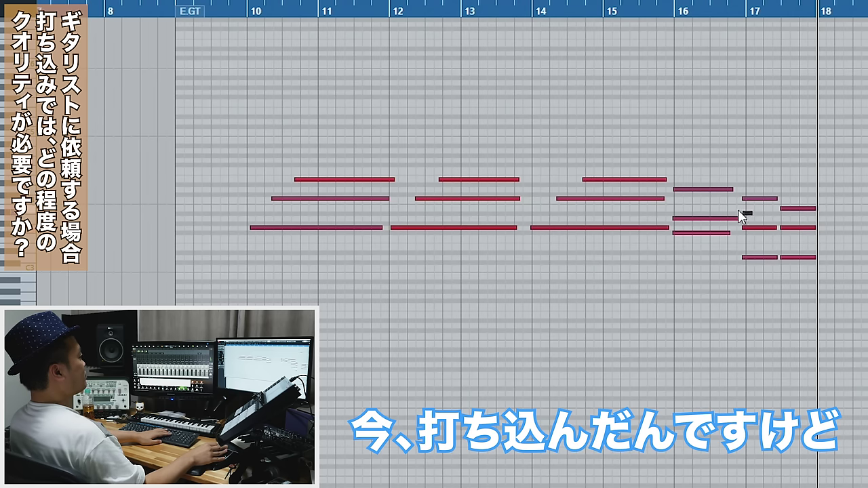
# Examine the staggered chord notes in bars 10 to 15 and the block chords in bars 16 and 17 of the E.GT part.
pyautogui.moveTo(639, 252)
pyautogui.mouseDown()
pyautogui.moveTo(407, 174)
pyautogui.moveTo(244, 155)
pyautogui.moveTo(595, 247)
pyautogui.moveTo(644, 251)
pyautogui.mouseUp()
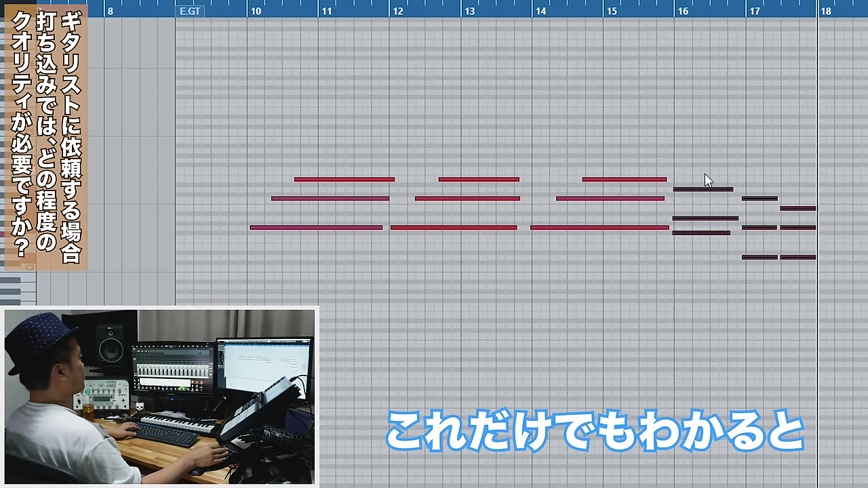
pyautogui.press('g')
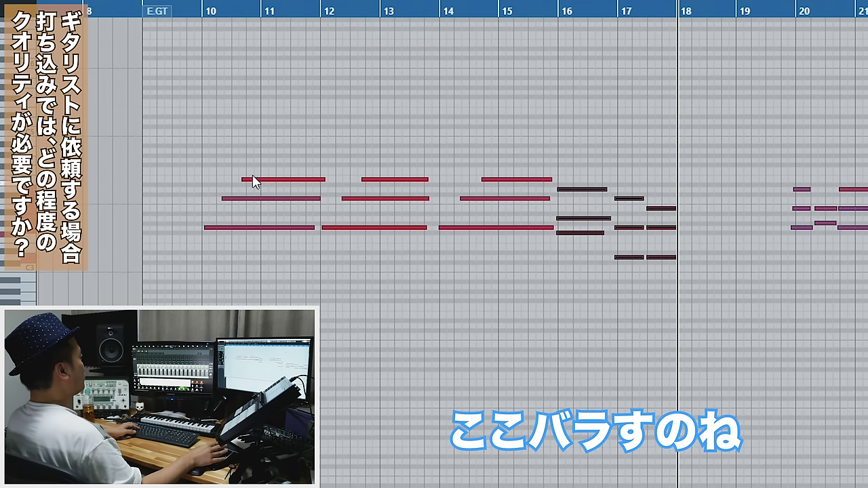
pyautogui.moveTo(185, 142); pyautogui.dragTo(513, 246)
pyautogui.moveTo(714, 319); pyautogui.dragTo(581, 171)
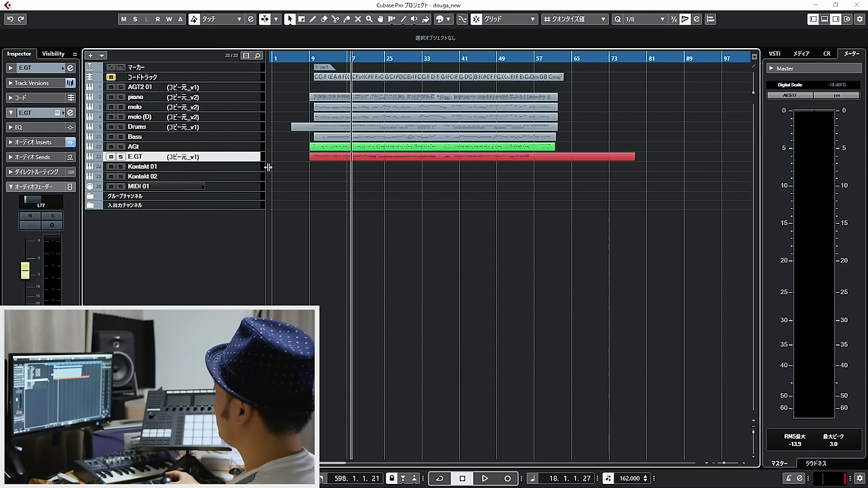
# Enlarge the height of the E.GT track in the project arrangement.
pyautogui.press('h')
pyautogui.press('h')
pyautogui.press('h')
pyautogui.press('h')
pyautogui.press('h')
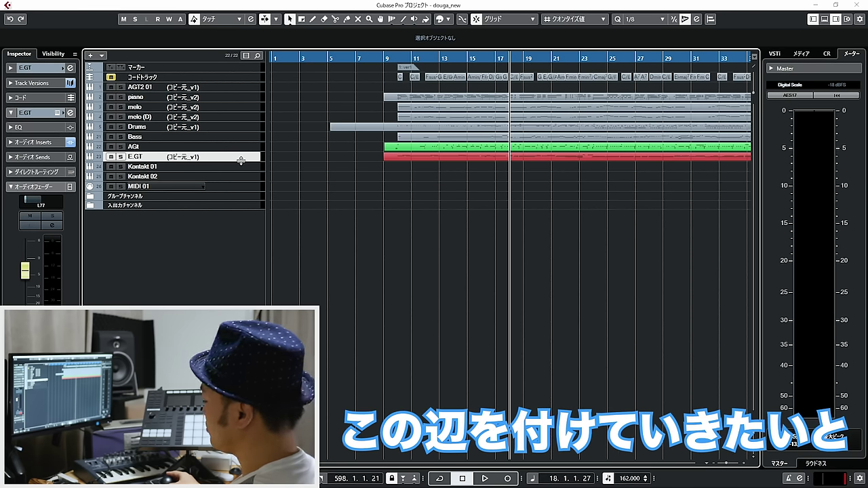
pyautogui.moveTo(241, 162); pyautogui.dragTo(246, 181)
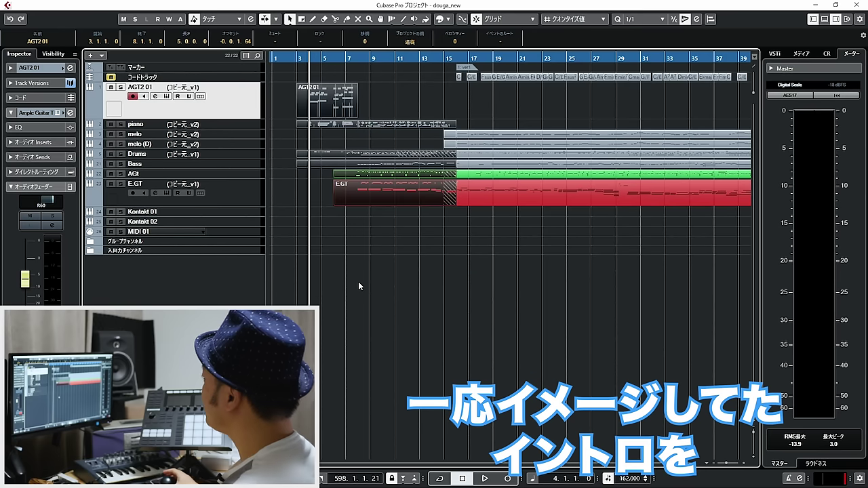
# Play back the intro from just before bar 4 into the first bar of the verse at bar 16.
pyautogui.click(359, 284)
pyautogui.moveTo(395, 246); pyautogui.dragTo(307, 92)
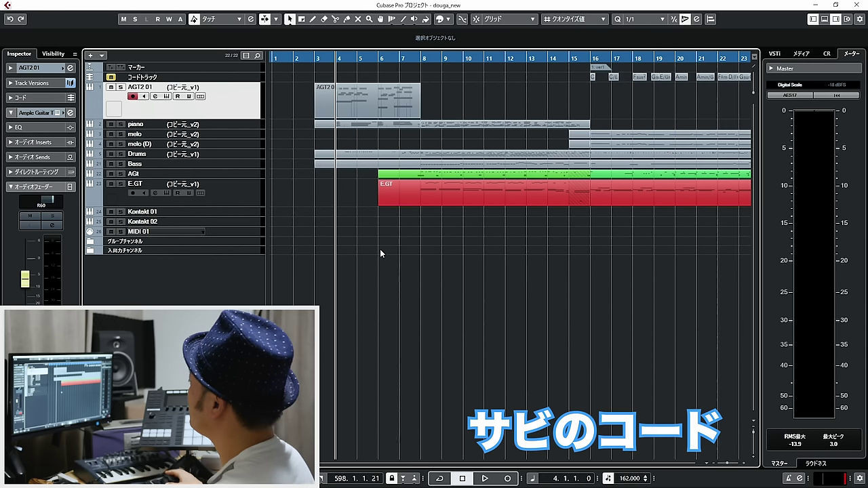
pyautogui.click(337, 63)
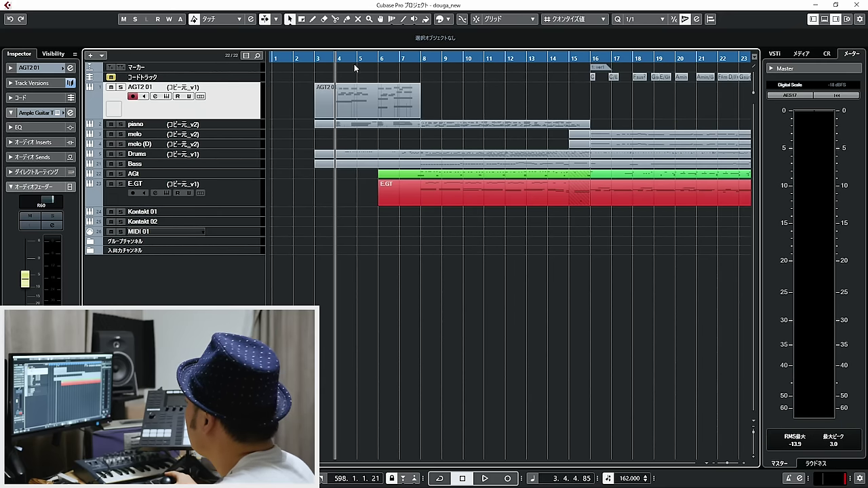
pyautogui.click(339, 60)
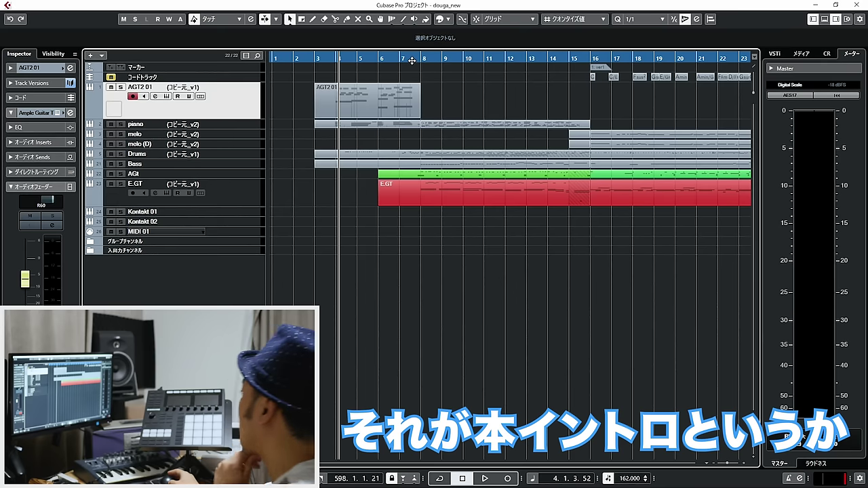
pyautogui.moveTo(337, 56); pyautogui.dragTo(335, 58)
pyautogui.click(329, 59)
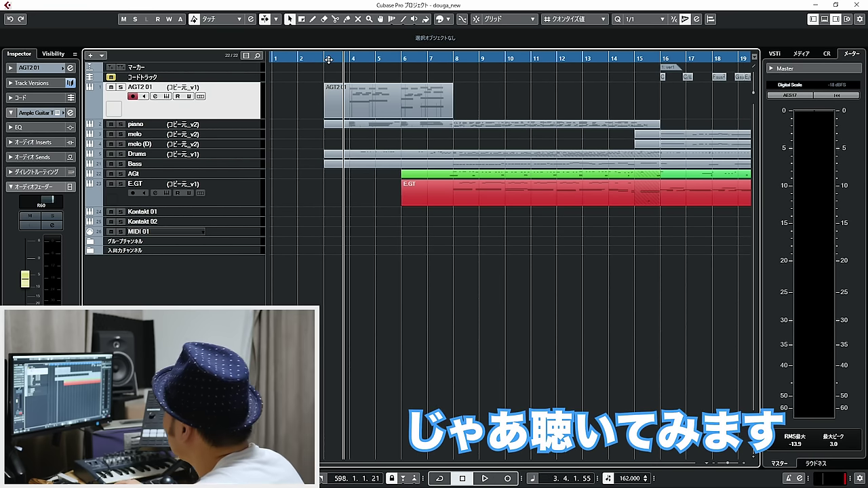
pyautogui.press('space')
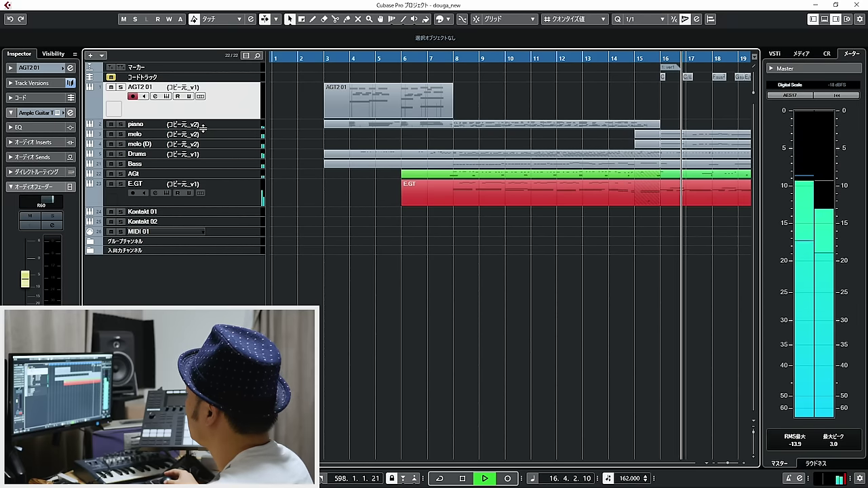
pyautogui.press('space')
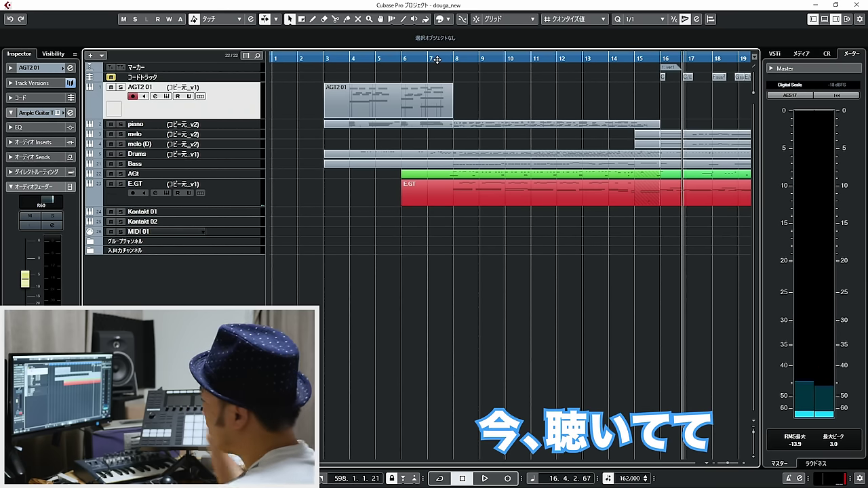
# Play back the transition from the intro into the verse, starting just before bar 15.
pyautogui.press('g')
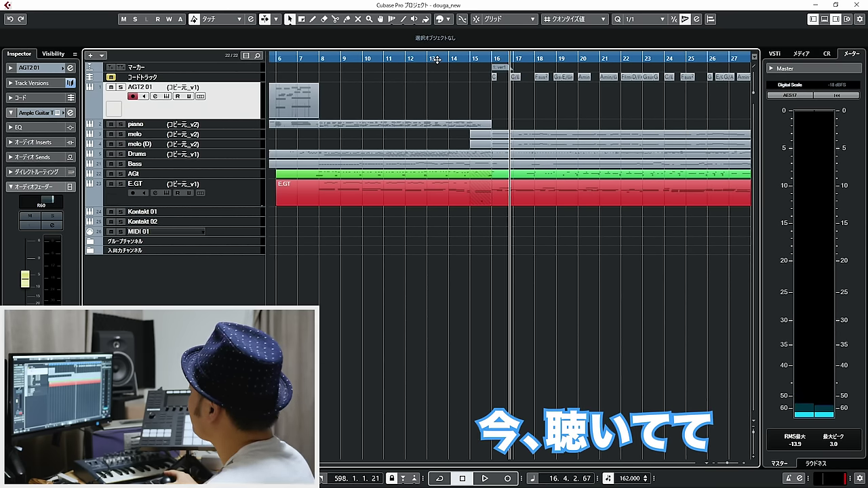
pyautogui.click(438, 60)
pyautogui.moveTo(368, 266); pyautogui.dragTo(299, 123)
pyautogui.click(425, 392)
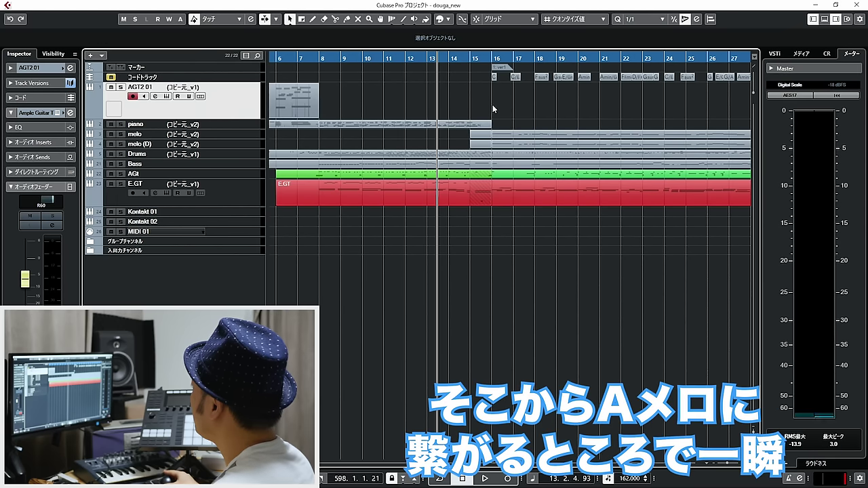
pyautogui.moveTo(468, 59); pyautogui.dragTo(469, 56)
pyautogui.press('h')
pyautogui.press('h')
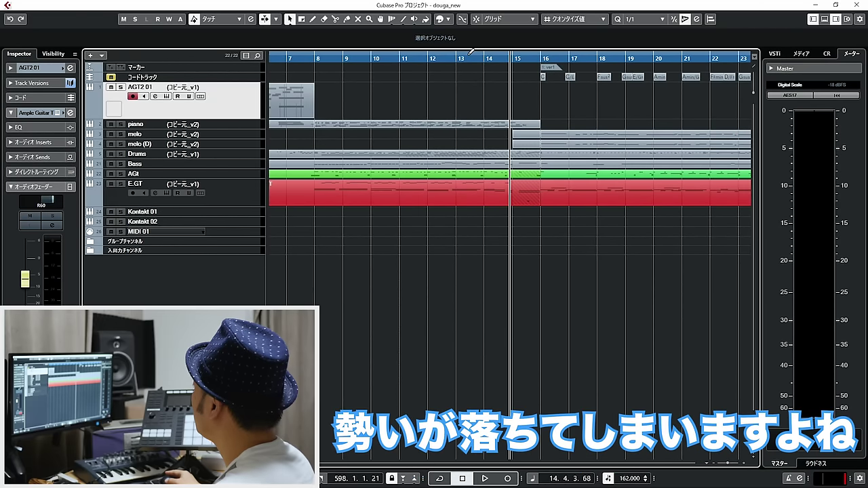
pyautogui.press('space')
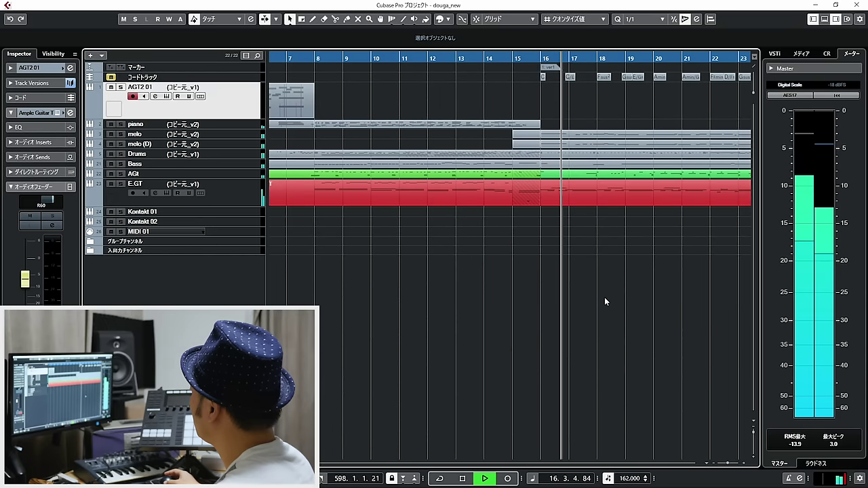
pyautogui.press('space')
# Enlarge the height of the Bass track and examine its notes around the verse entry at bar 16.
pyautogui.press('h')
pyautogui.press('h')
pyautogui.press('h')
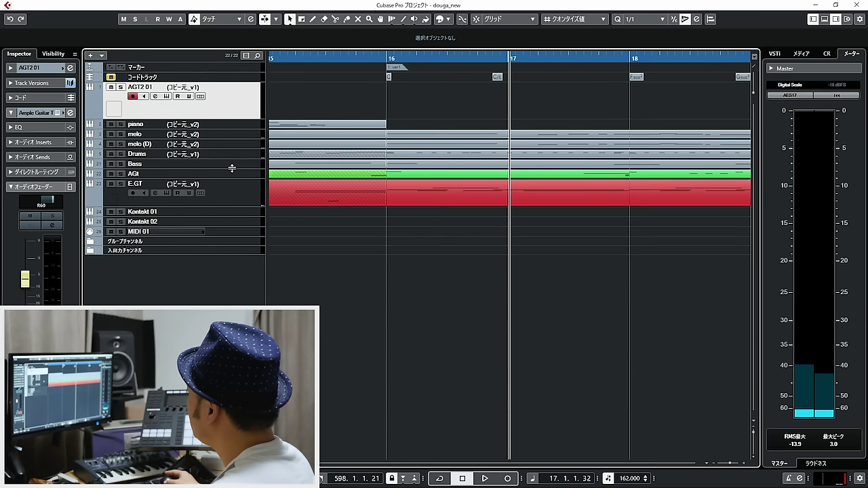
pyautogui.moveTo(232, 167); pyautogui.dragTo(248, 286)
pyautogui.press('g')
pyautogui.press('g')
pyautogui.press('g')
pyautogui.press('g')
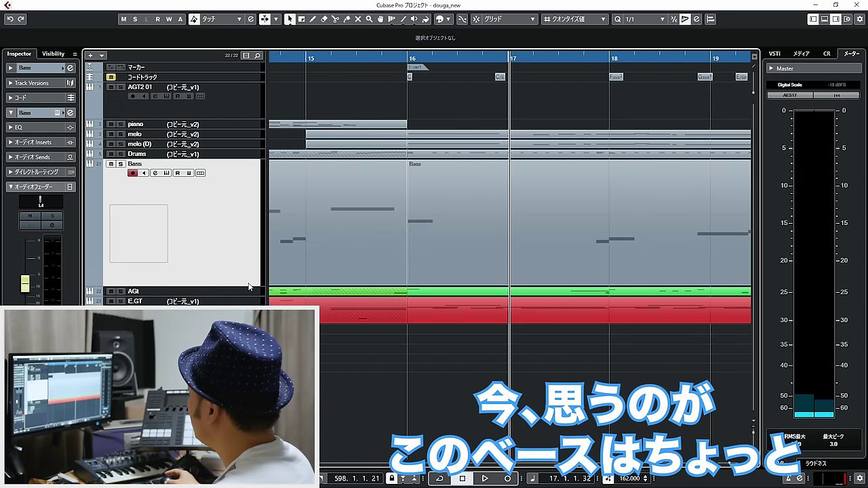
pyautogui.press('g')
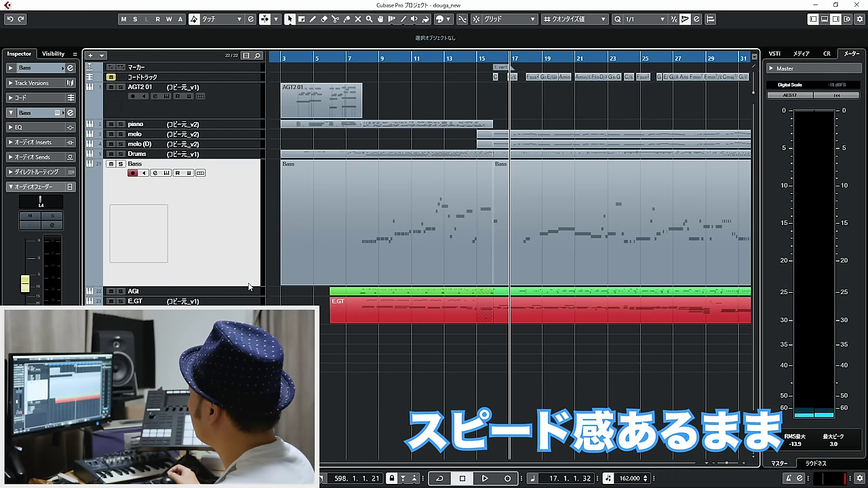
pyautogui.press('g')
pyautogui.press('g')
pyautogui.press('g')
pyautogui.press('g')
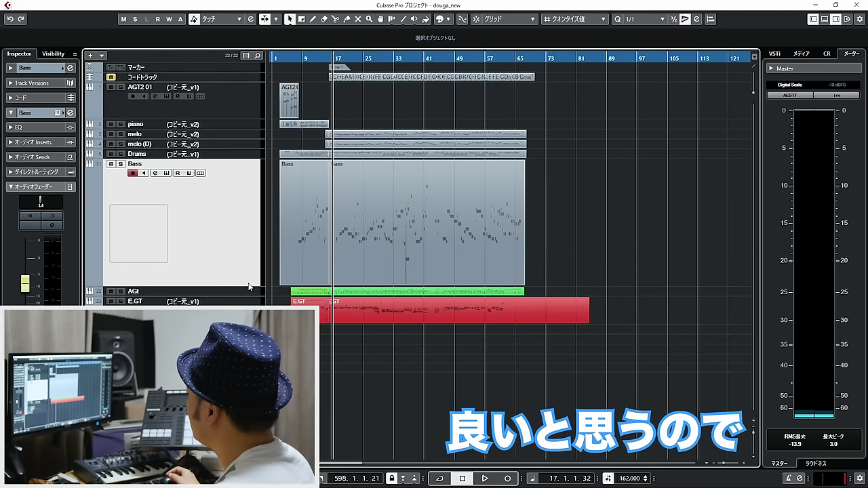
pyautogui.press('h')
pyautogui.press('h')
pyautogui.press('h')
pyautogui.press('h')
pyautogui.press('h')
pyautogui.press('h')
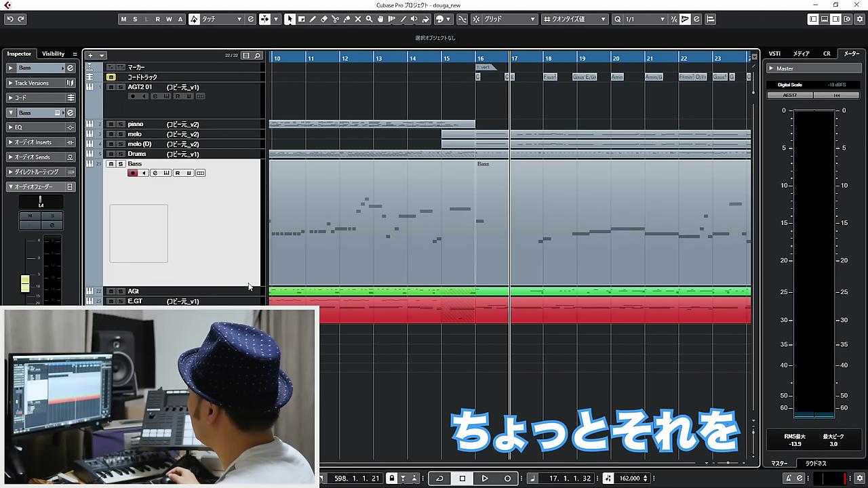
# Open the Bass part and replace its notes in bars 16 to 22 with sustained notes in a higher register.
pyautogui.press('g')
pyautogui.press('g')
pyautogui.press('g')
pyautogui.press('g')
pyautogui.press('g')
pyautogui.press('g')
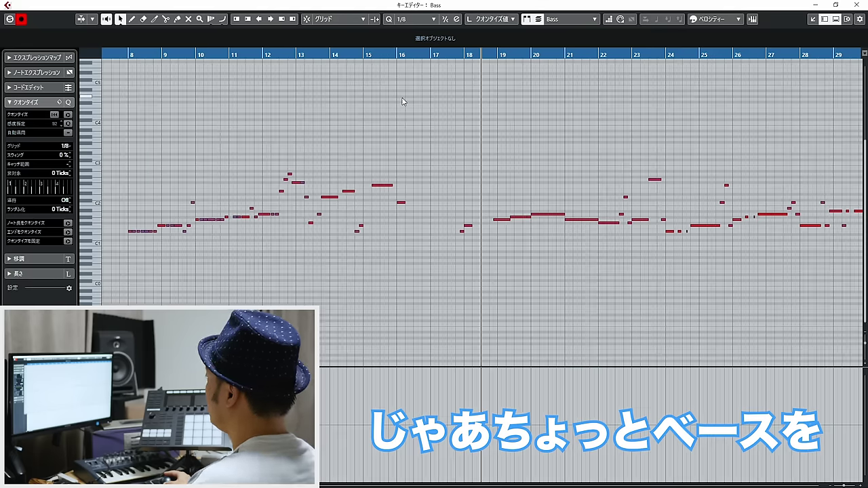
pyautogui.press('Return')
pyautogui.click(183, 230)
pyautogui.doubleClick(429, 219)
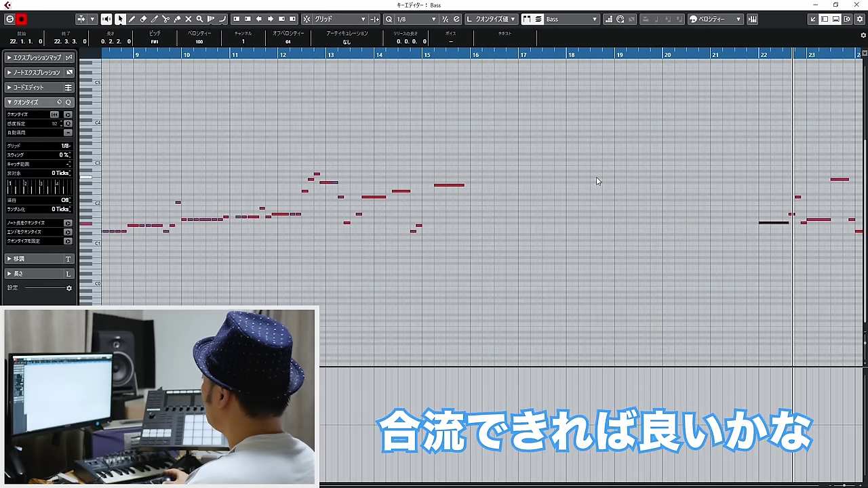
pyautogui.press('Return')
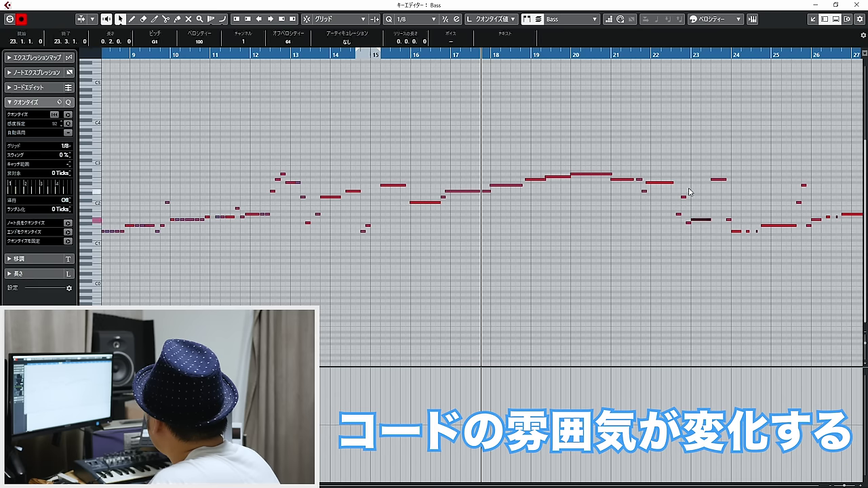
# Examine how the reworked bass line connects from note to note between bars 16 and 22.
pyautogui.click(637, 58)
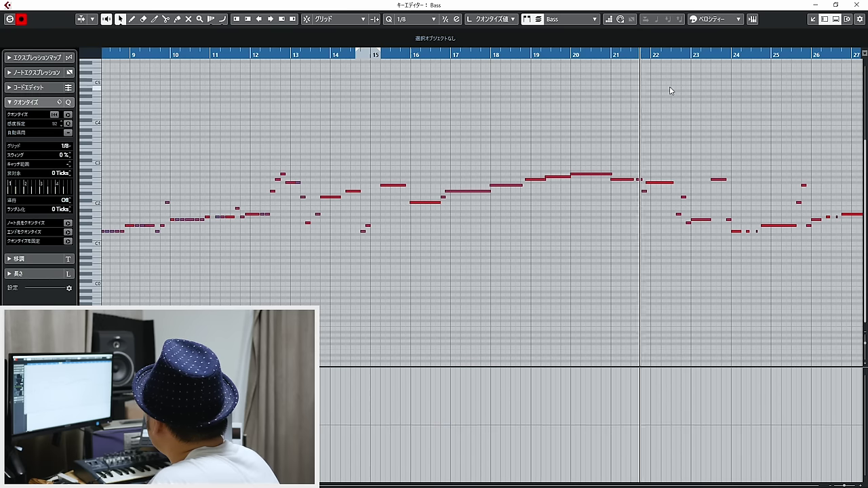
pyautogui.moveTo(655, 226); pyautogui.dragTo(434, 140)
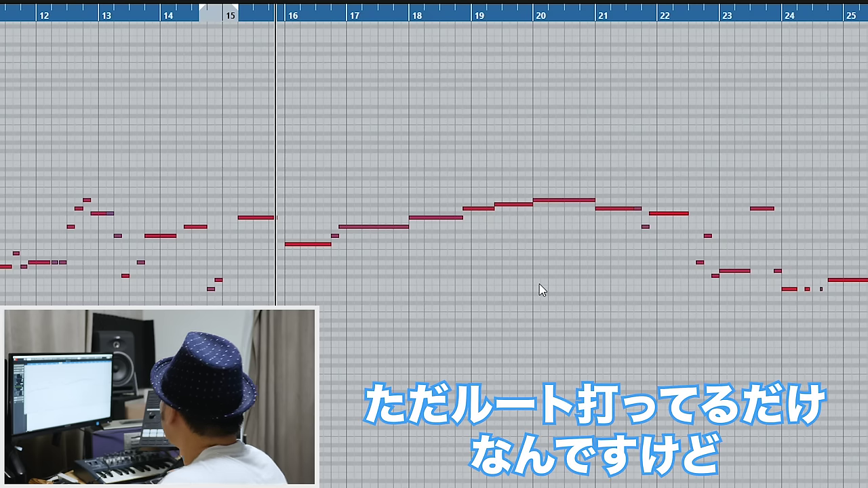
pyautogui.click(334, 234)
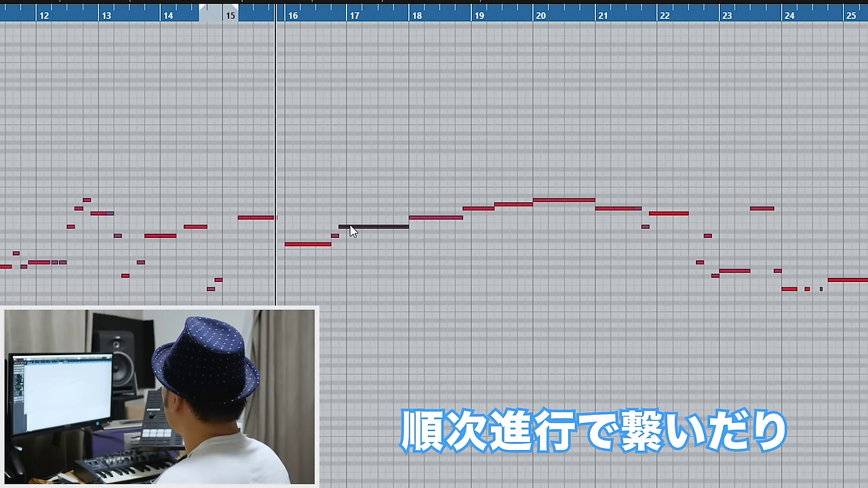
pyautogui.moveTo(281, 15); pyautogui.dragTo(285, 28)
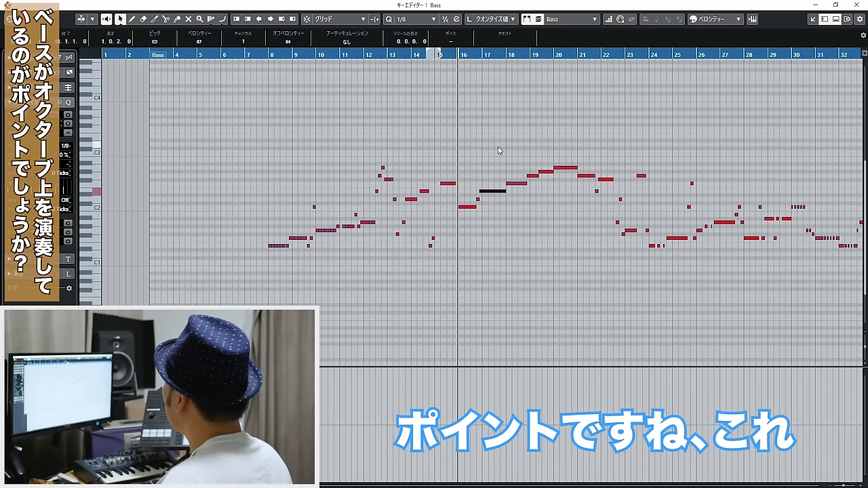
pyautogui.click(465, 207)
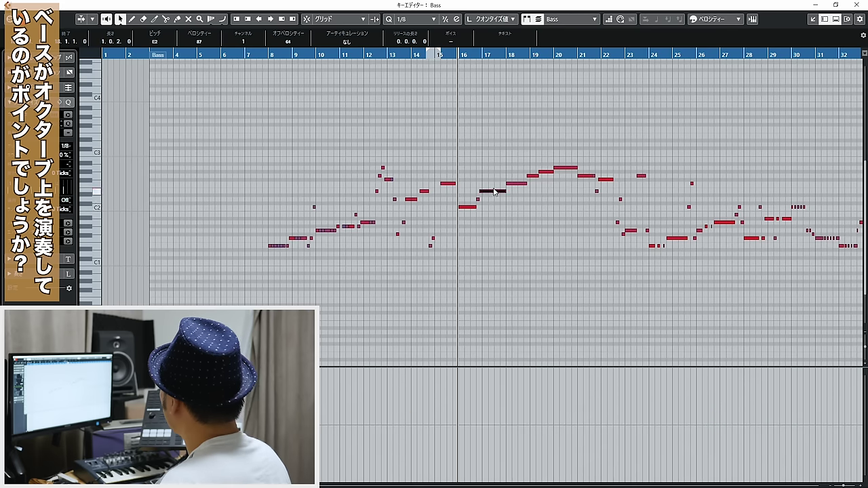
# Try transposing the bass notes in bars 17 to 22 down an octave, play them back and restore the upper octave.
pyautogui.moveTo(498, 206); pyautogui.dragTo(582, 168)
pyautogui.hotkey('shift', 'Down')
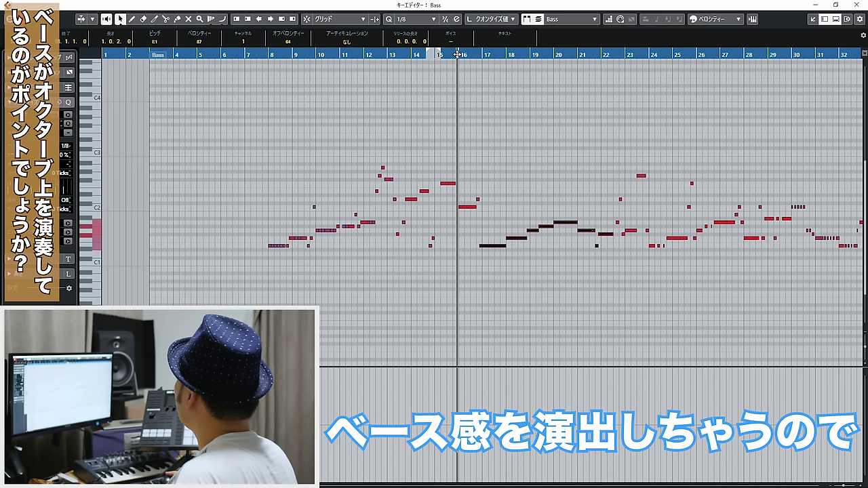
pyautogui.press('space')
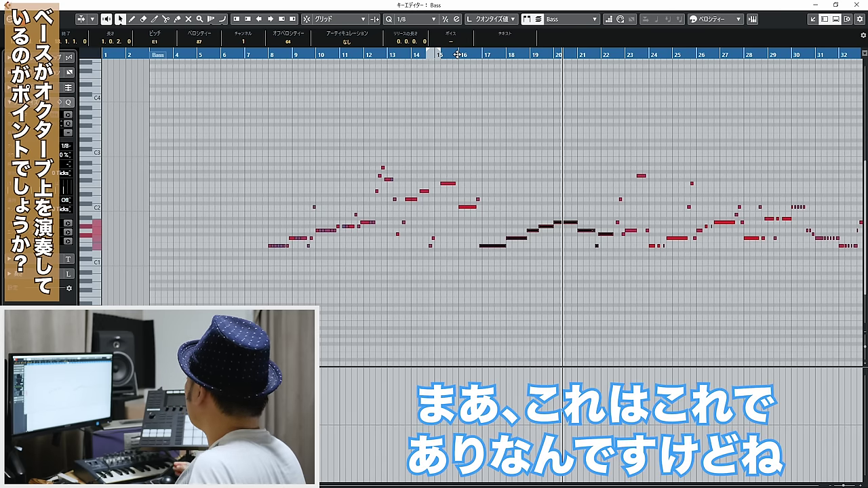
pyautogui.hotkey('shift', 'Up')
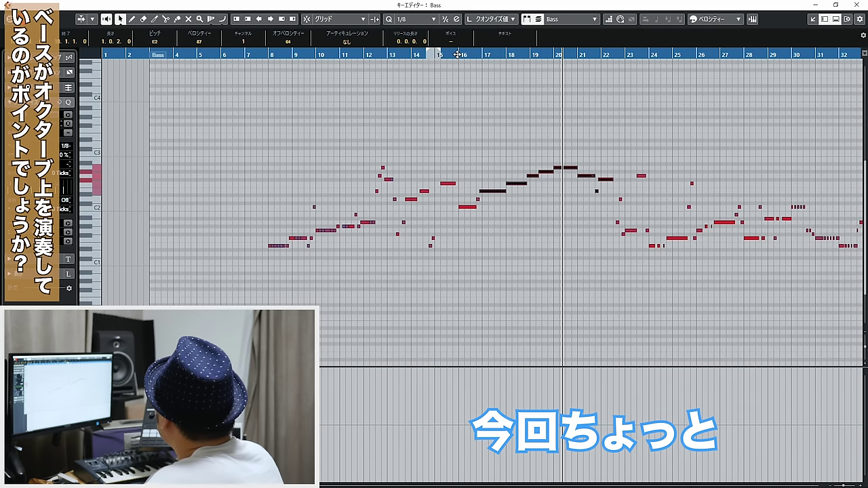
# Play back the reworked bass line from just before the verse entry at bar 16.
pyautogui.click(458, 54)
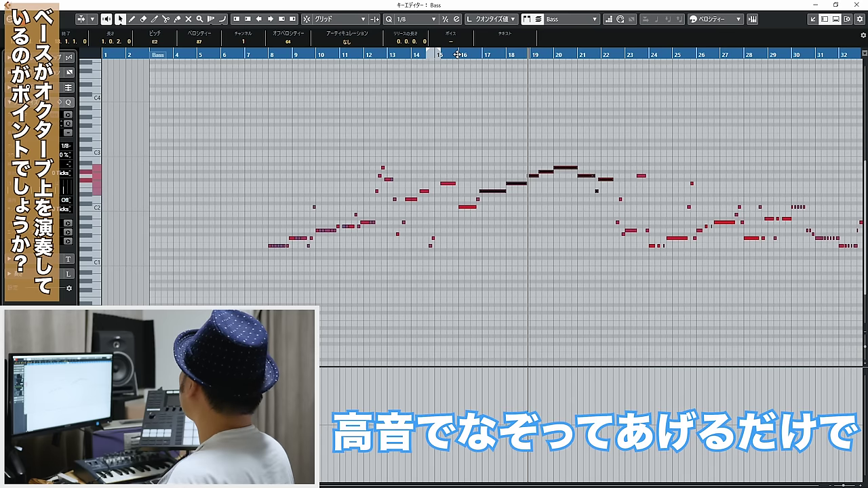
pyautogui.click(458, 54)
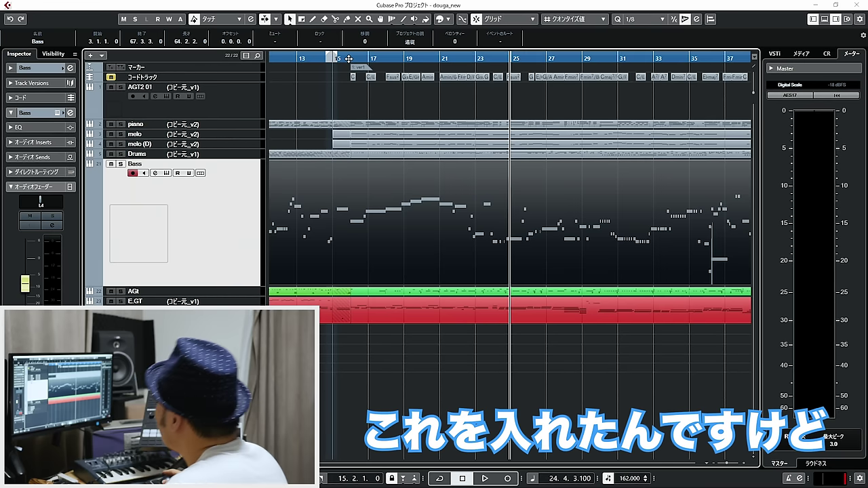
pyautogui.click(348, 58)
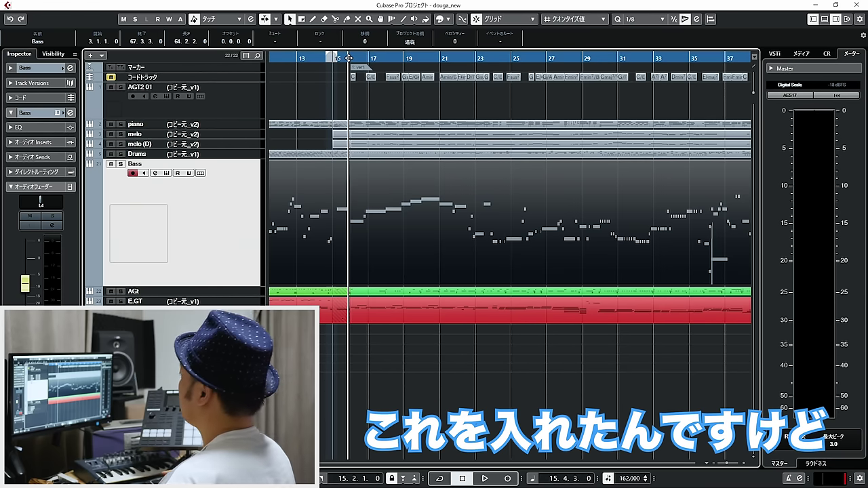
pyautogui.moveTo(349, 58); pyautogui.dragTo(342, 70)
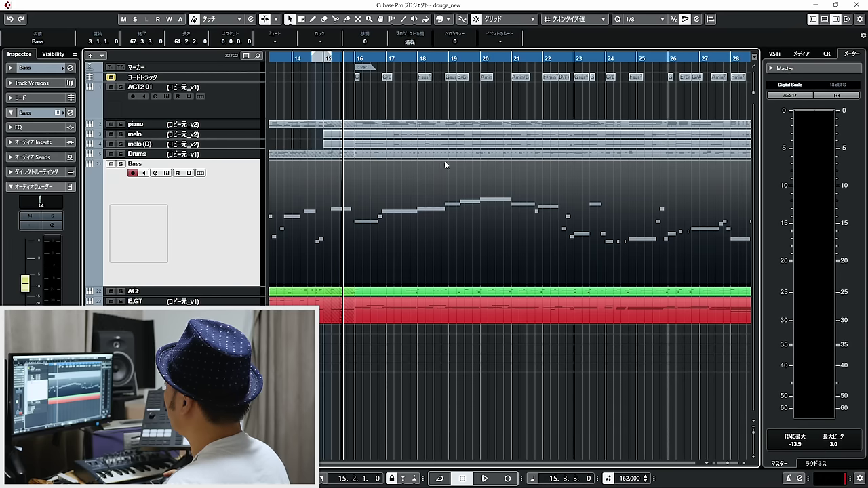
pyautogui.press('space')
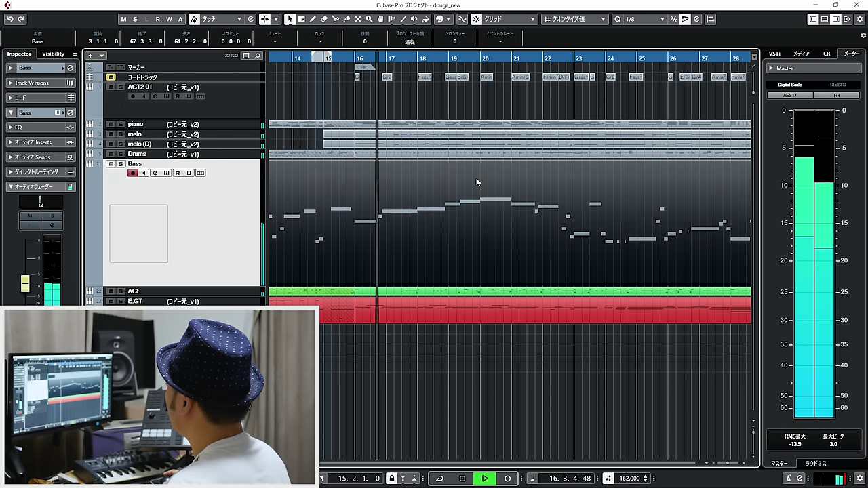
pyautogui.press('space')
# Open the Drums part in the key editor around the verse entry at bar 16.
pyautogui.click(453, 156)
pyautogui.doubleClick(453, 156)
pyautogui.moveTo(208, 132)
pyautogui.mouseDown()
pyautogui.moveTo(268, 188)
pyautogui.moveTo(348, 213)
pyautogui.moveTo(217, 130)
pyautogui.mouseUp()
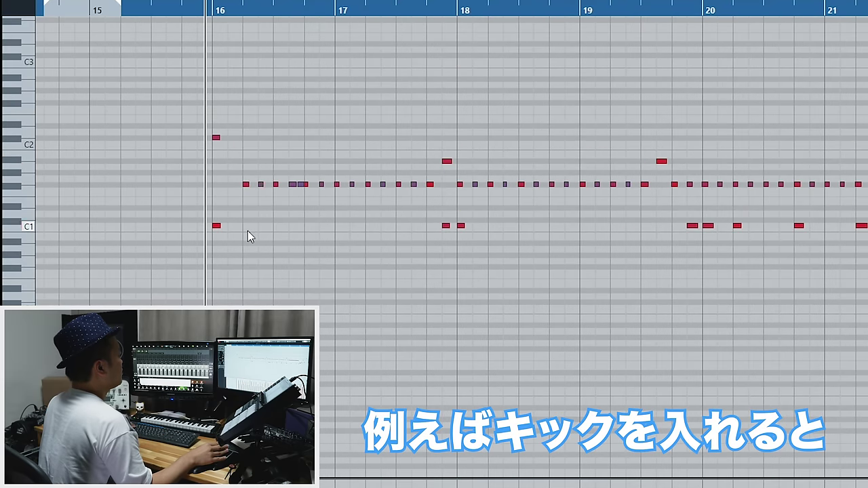
# Try adding quarter-note kick hits on C1 through bars 16 and 17, play them back and delete them.
pyautogui.moveTo(248, 231); pyautogui.dragTo(318, 227)
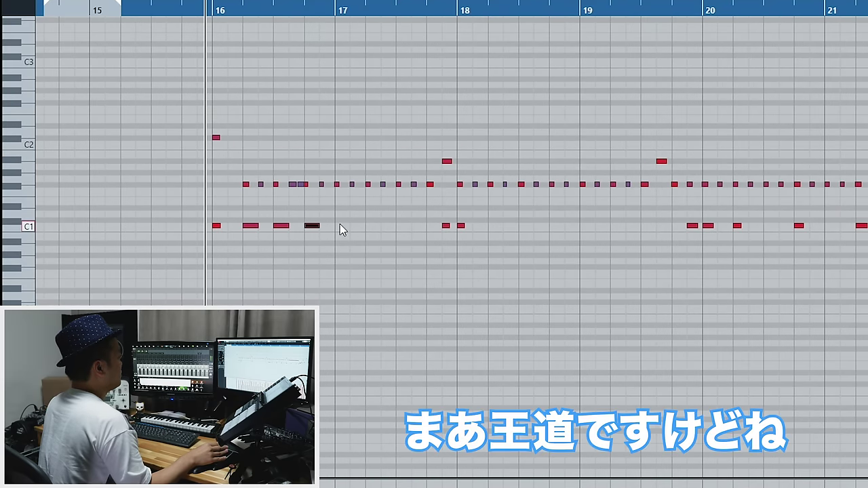
pyautogui.click(371, 226)
pyautogui.click(414, 227)
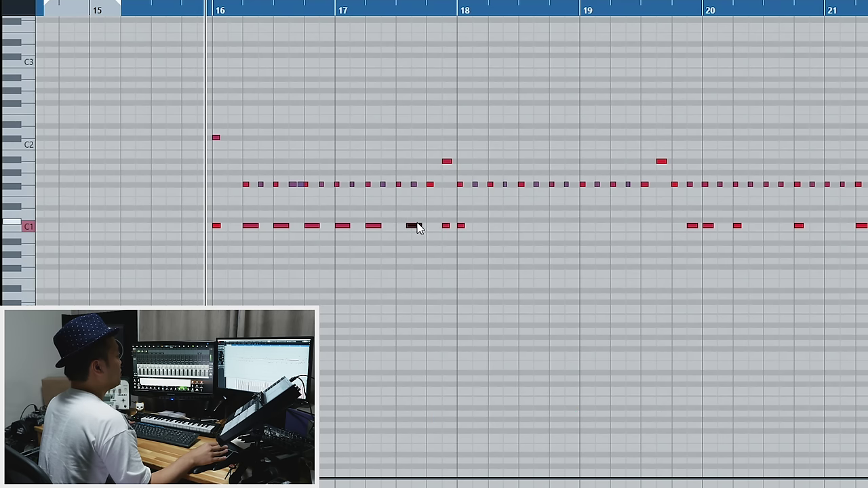
pyautogui.press('KP_Subtract')
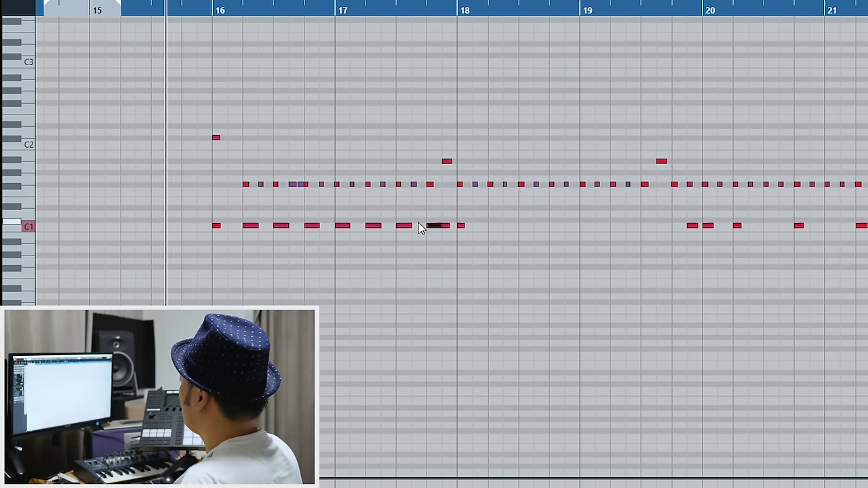
pyautogui.press('space')
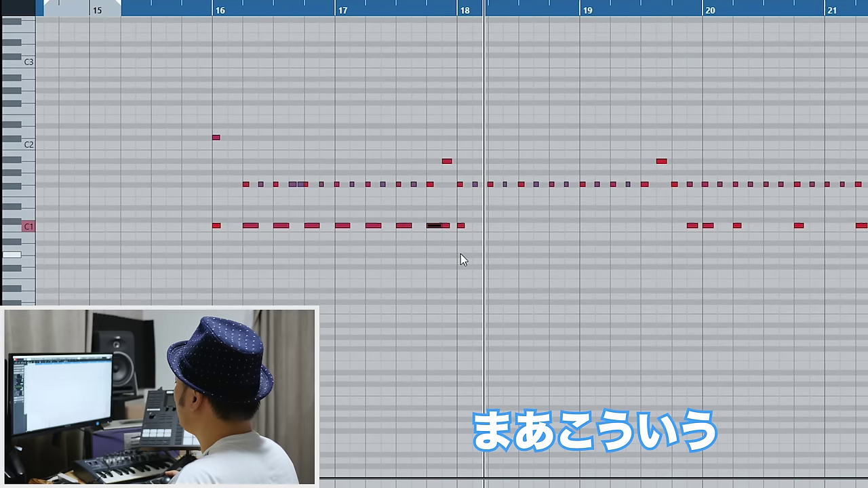
pyautogui.moveTo(460, 254)
pyautogui.mouseDown()
pyautogui.moveTo(259, 217)
pyautogui.moveTo(452, 246)
pyautogui.mouseUp()
pyautogui.press('Delete')
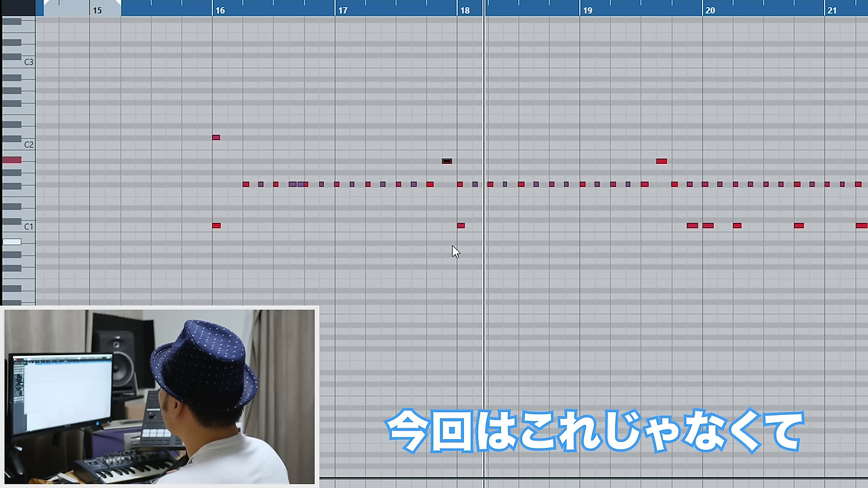
# Draw quarter-note hits on C#1 from beat 2 of bar 16 into bar 17 and play them back.
pyautogui.click(248, 220)
pyautogui.click(275, 220)
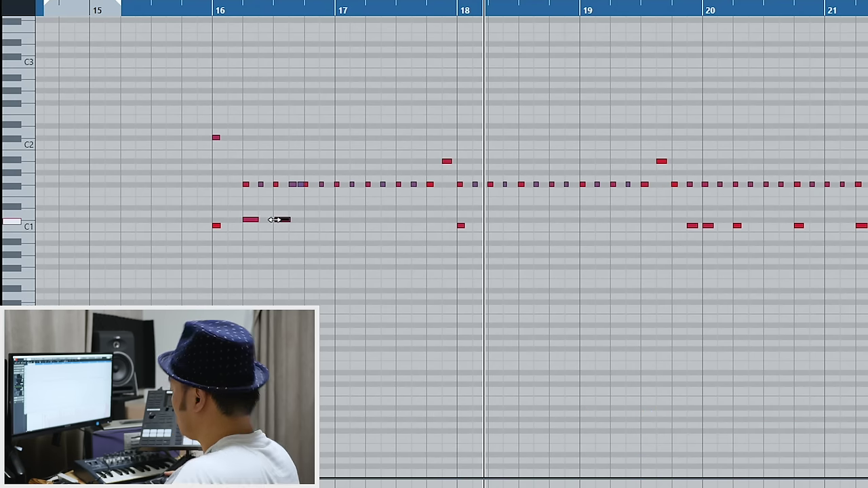
pyautogui.click(372, 220)
pyautogui.doubleClick(202, 13)
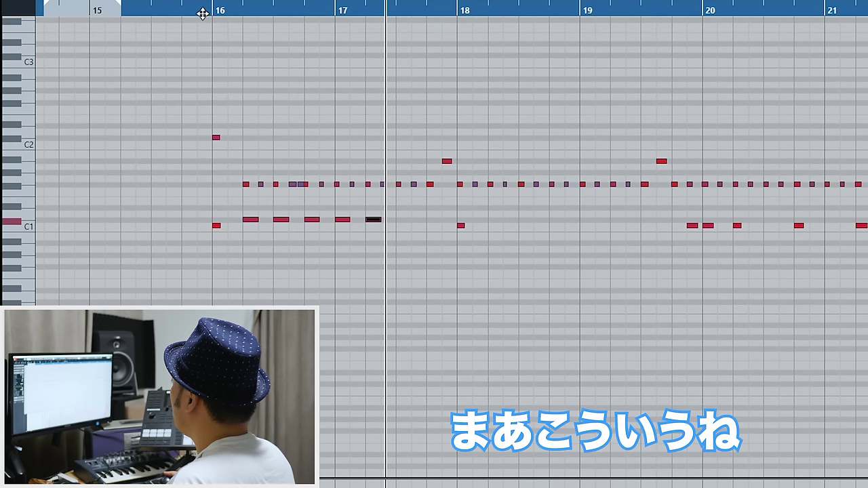
pyautogui.doubleClick(196, 13)
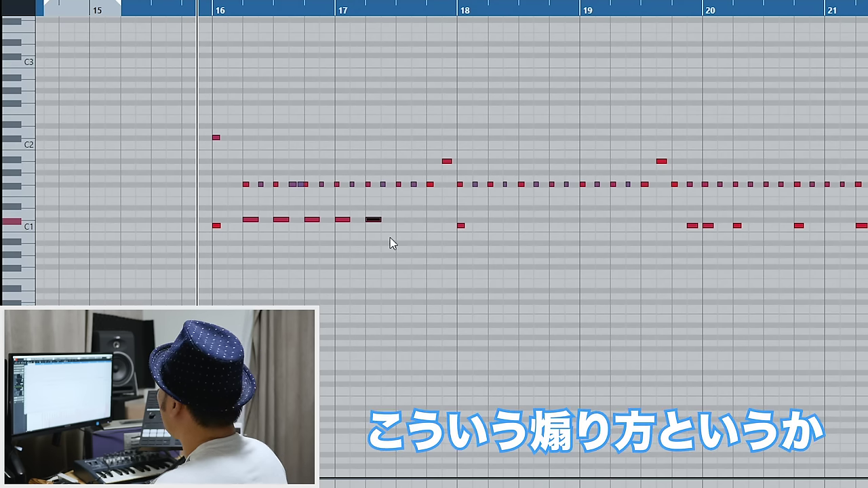
# Examine how the C#1 hits, hi-hat and kick notes combine in the drum part between bars 16 and 22.
pyautogui.moveTo(390, 238); pyautogui.dragTo(256, 223)
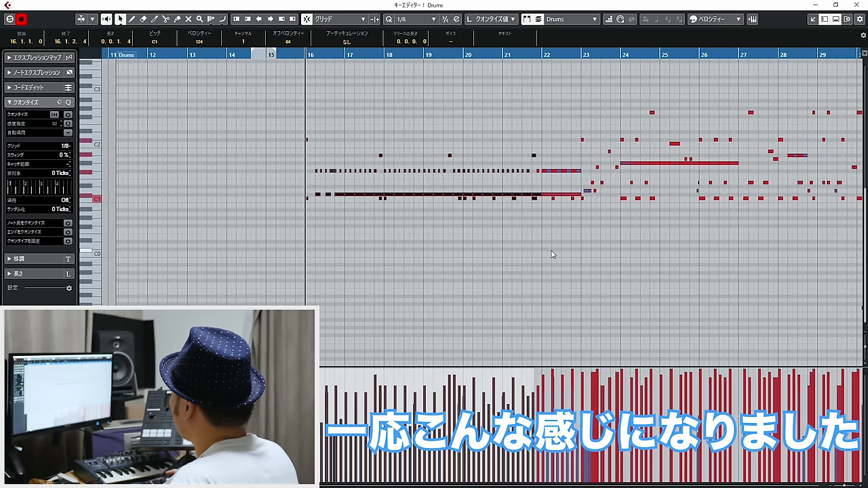
pyautogui.moveTo(223, 112); pyautogui.dragTo(264, 226)
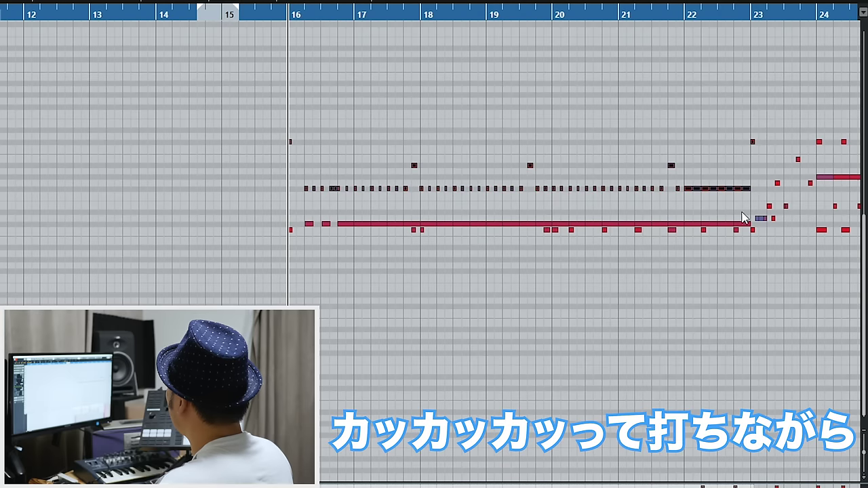
pyautogui.click(411, 249)
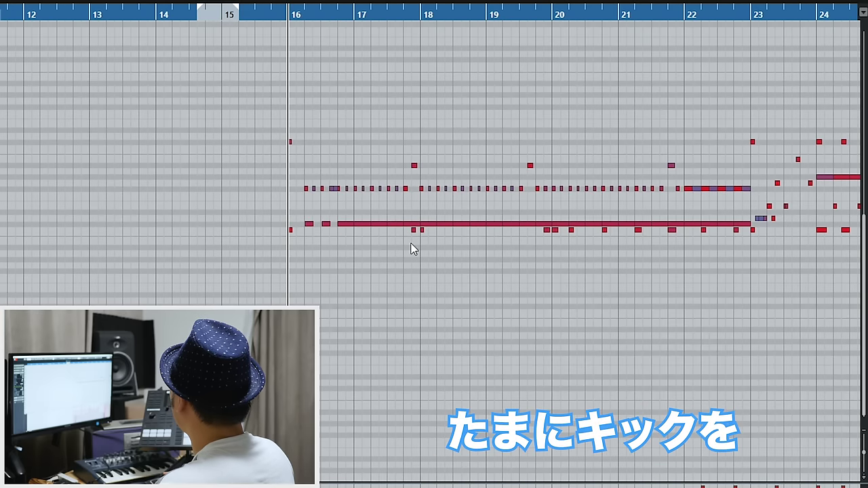
pyautogui.moveTo(715, 236); pyautogui.dragTo(718, 236)
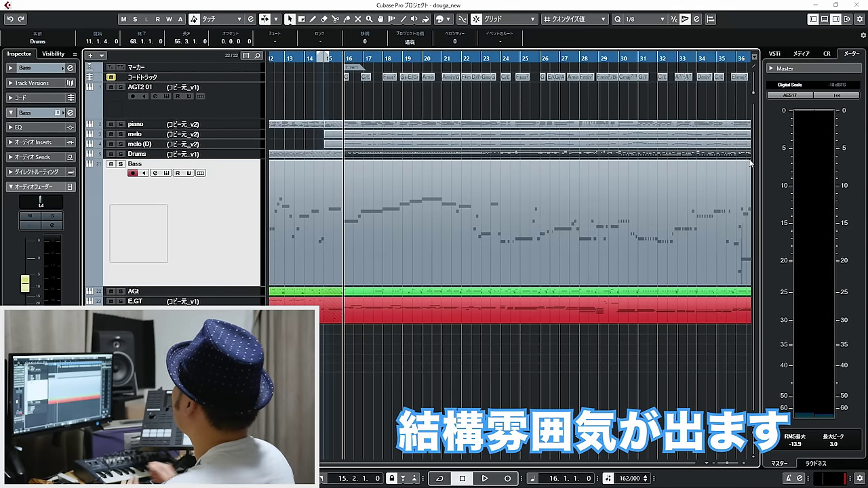
# Play back the full arrangement from about bar 13 through the transition into the verse.
pyautogui.click(301, 57)
pyautogui.press('space')
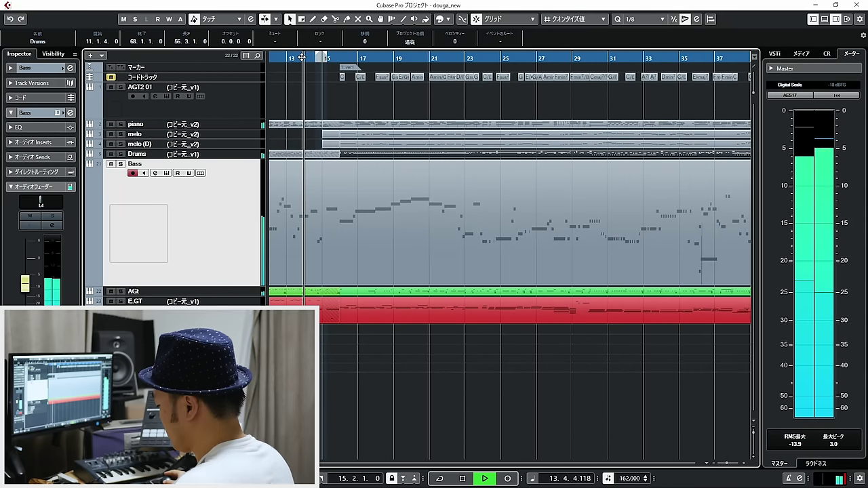
pyautogui.press('g')
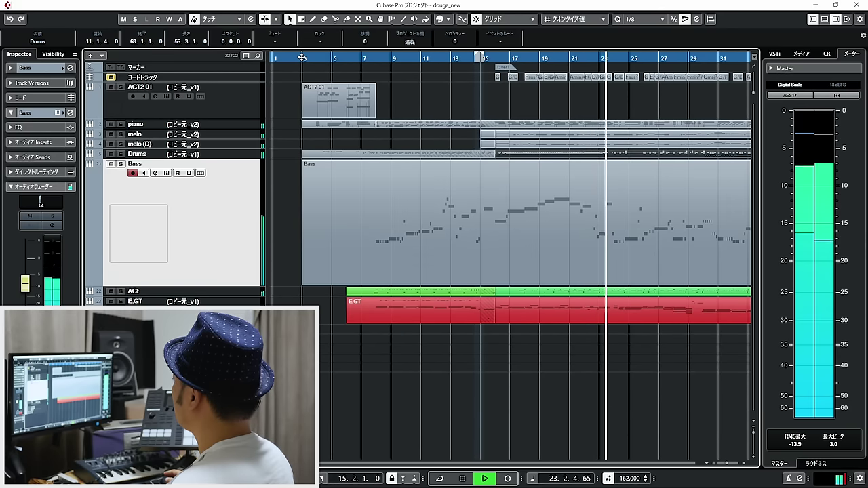
pyautogui.press('space')
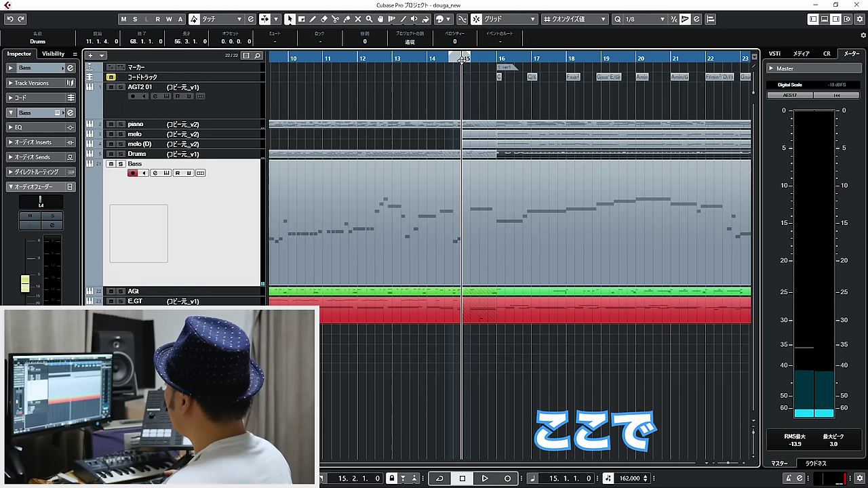
# Audition the opening of the verse from bar 16 and open the Bass part there.
pyautogui.moveTo(461, 57); pyautogui.dragTo(424, 57)
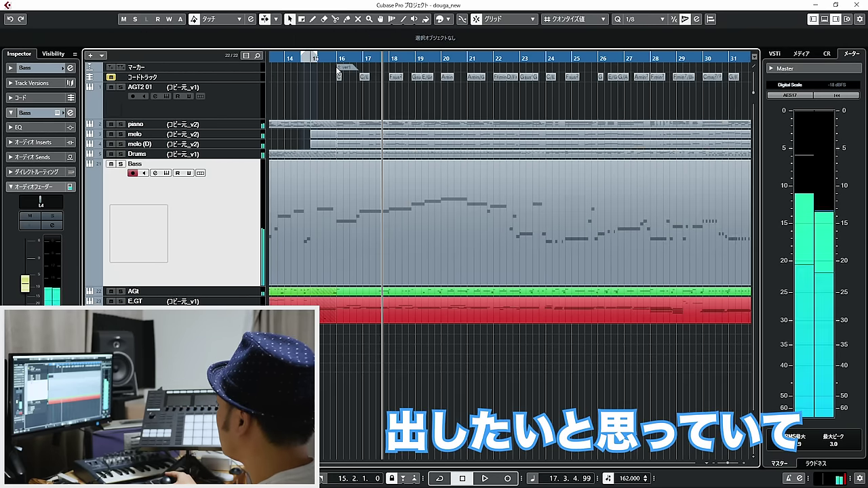
pyautogui.press('space')
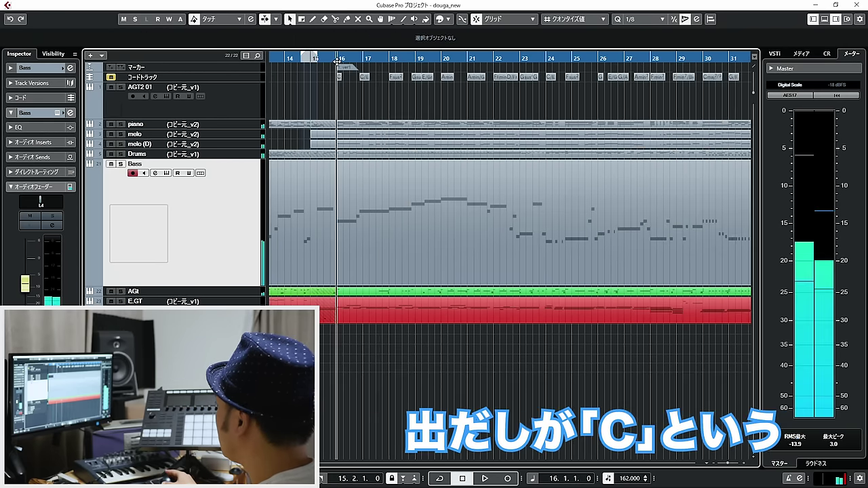
pyautogui.doubleClick(377, 228)
pyautogui.press('h')
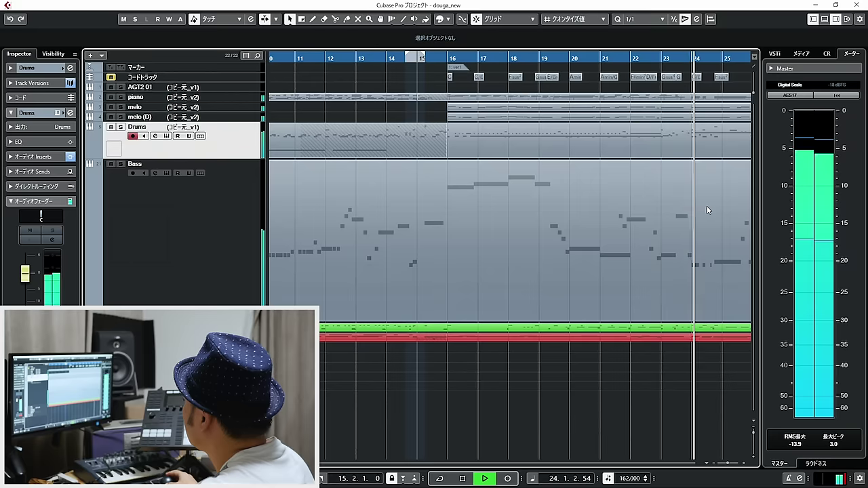
# Stop the playback and review the connection from the intro into the verse, returning the playback position to bar 14.
pyautogui.press('space')
pyautogui.press('g')
pyautogui.press('g')
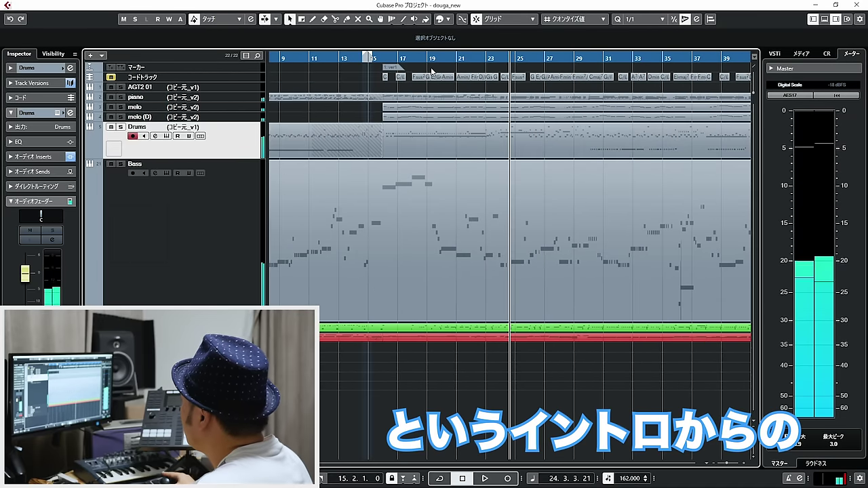
pyautogui.moveTo(368, 57); pyautogui.dragTo(366, 70)
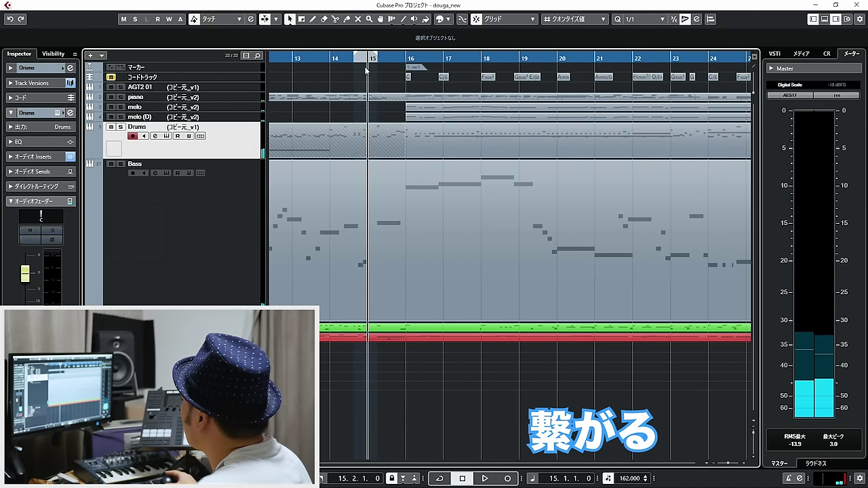
pyautogui.click(344, 59)
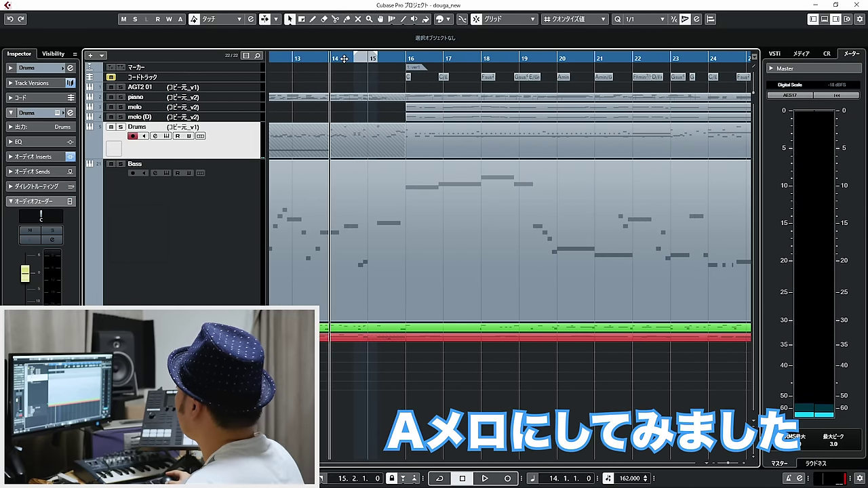
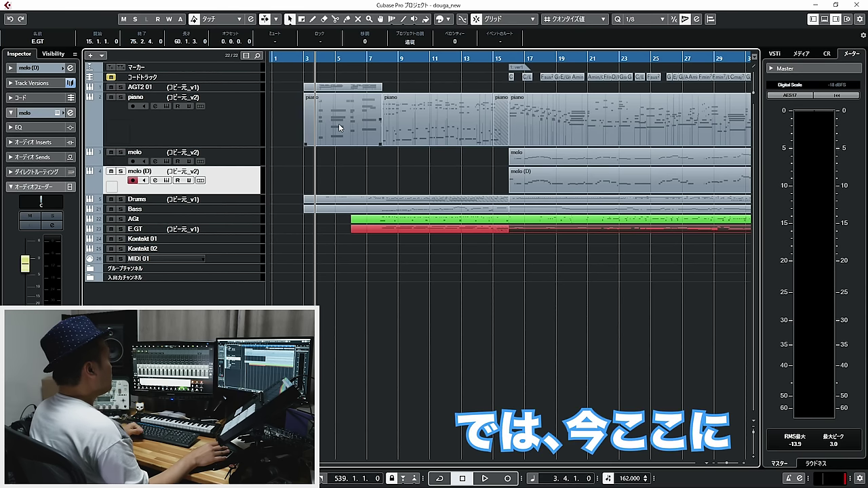
# Mark the piano's main intro in bars 8 to 16 and play back the quieter section leading into it.
pyautogui.click(380, 111)
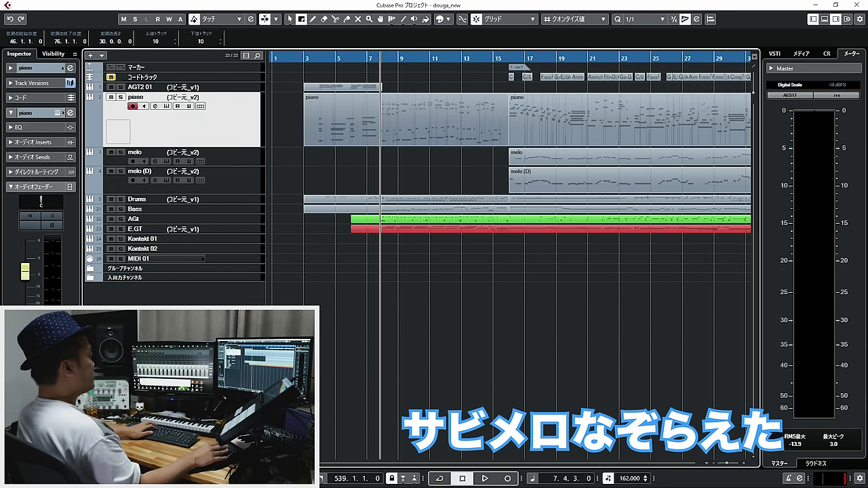
pyautogui.moveTo(381, 122); pyautogui.dragTo(494, 122)
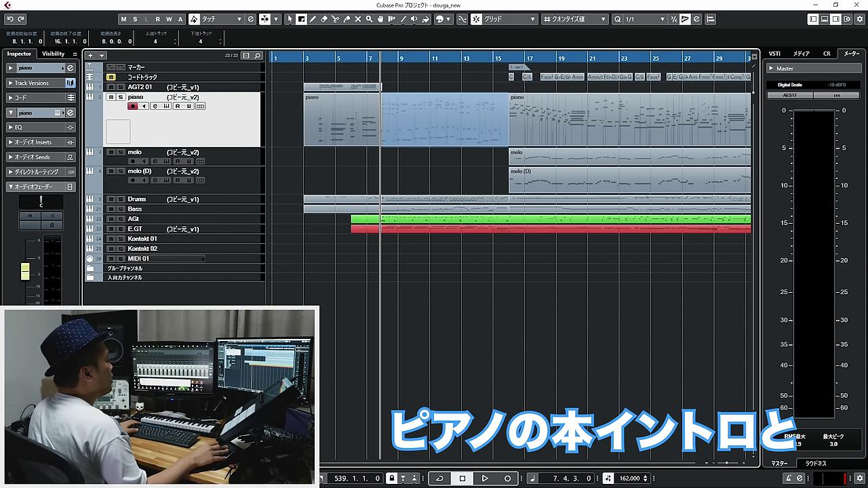
pyautogui.click(329, 111)
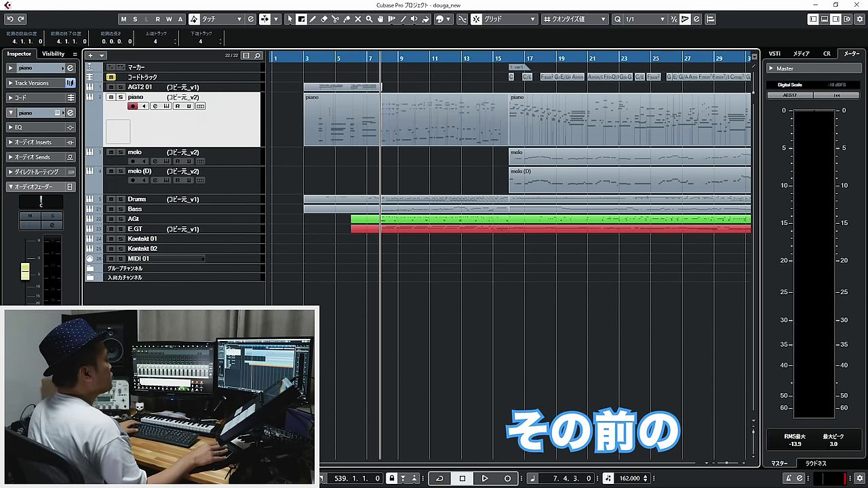
pyautogui.click(374, 116)
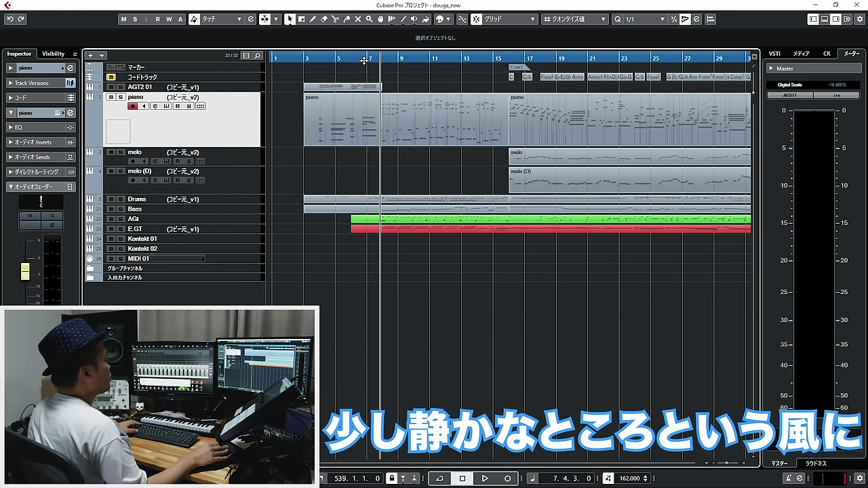
pyautogui.press('space')
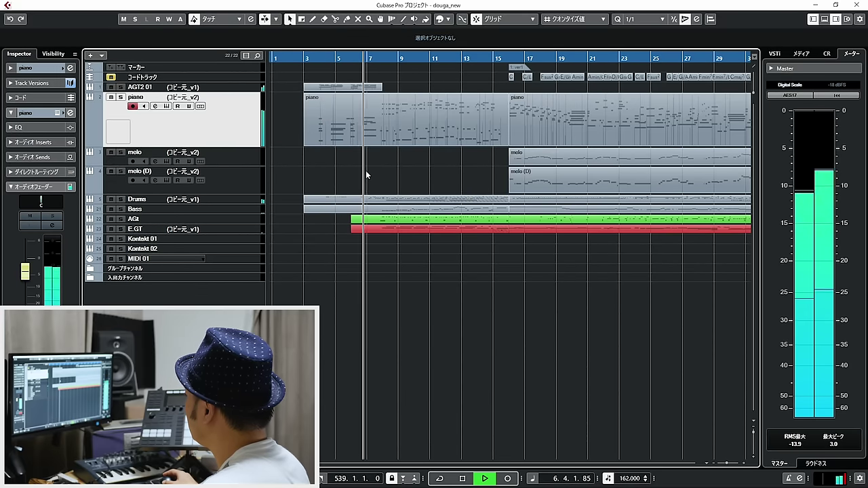
pyautogui.press('space')
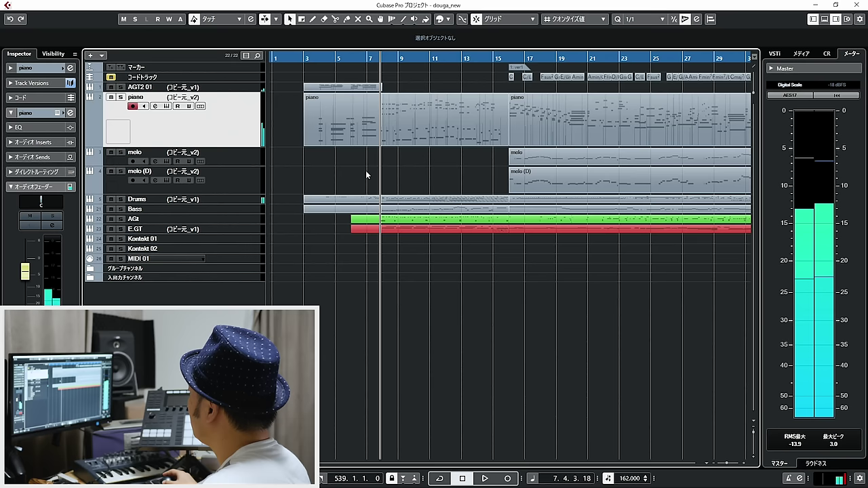
pyautogui.press('g')
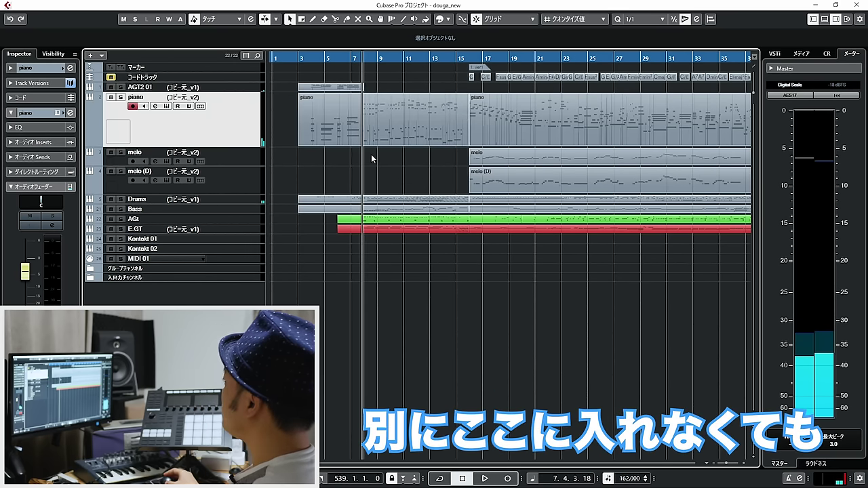
# Return the playback position to the start of bar 3, where the piano intro begins.
pyautogui.click(313, 60)
pyautogui.press('h')
pyautogui.press('h')
pyautogui.press('h')
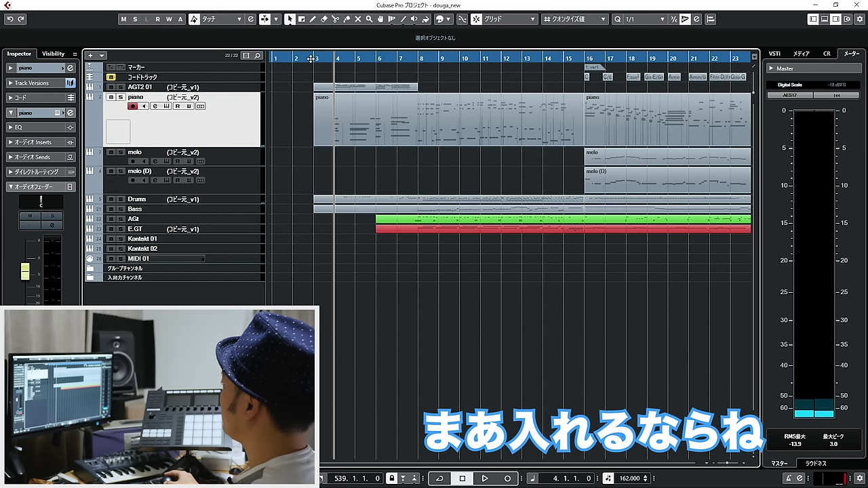
pyautogui.click(311, 59)
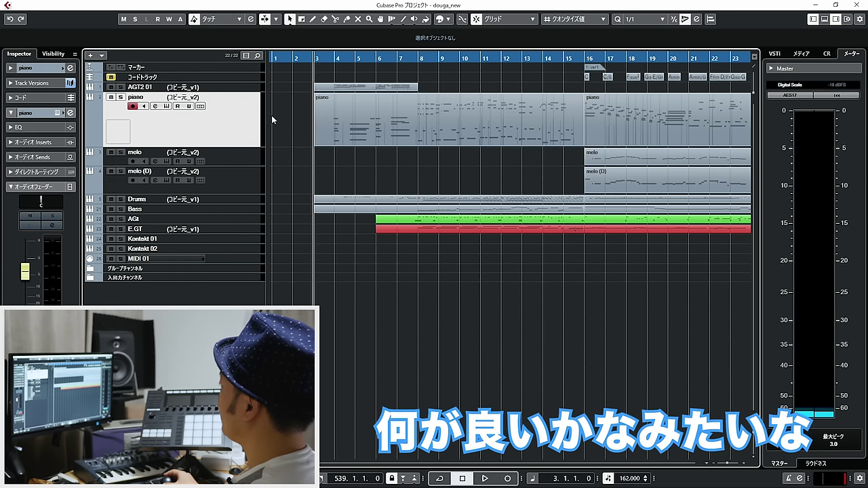
# Set up Kontakt 01 as the Strings track with Ens Sus Esp (3 Layer) and browse LA Scoring Strings' LASS Ensemble Patches folder.
pyautogui.click(207, 239)
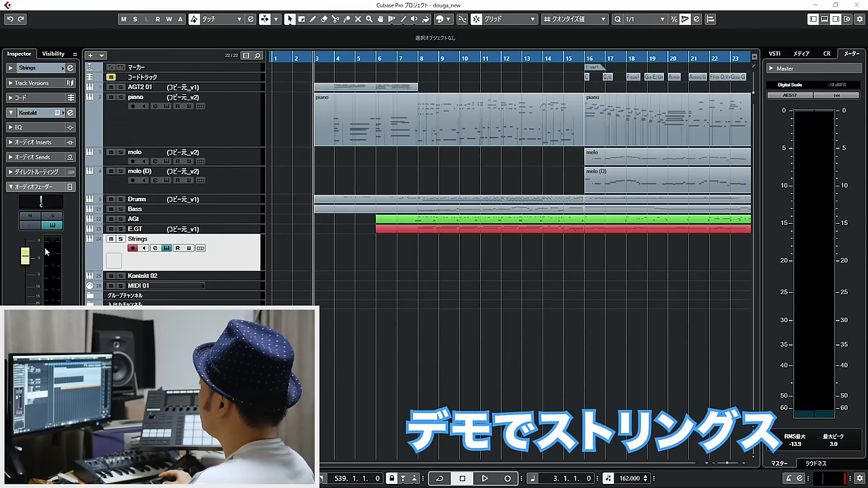
pyautogui.moveTo(2, 92); pyautogui.dragTo(546, 19)
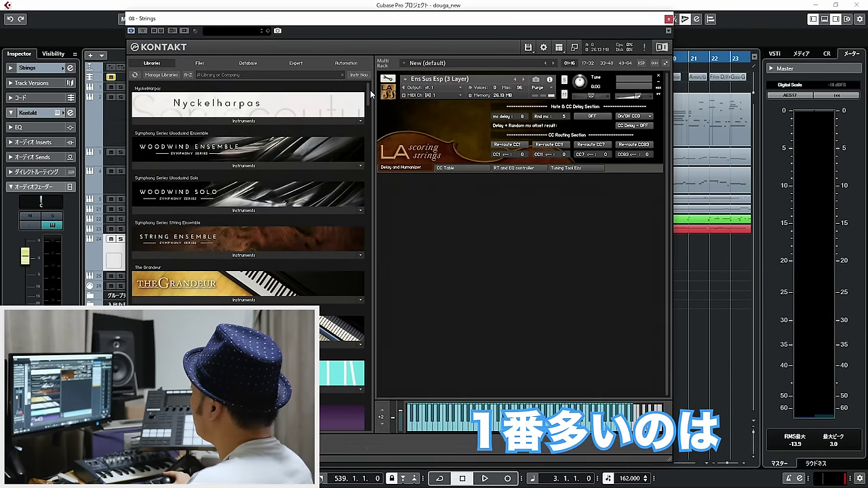
pyautogui.scroll(-10, 371, 95)
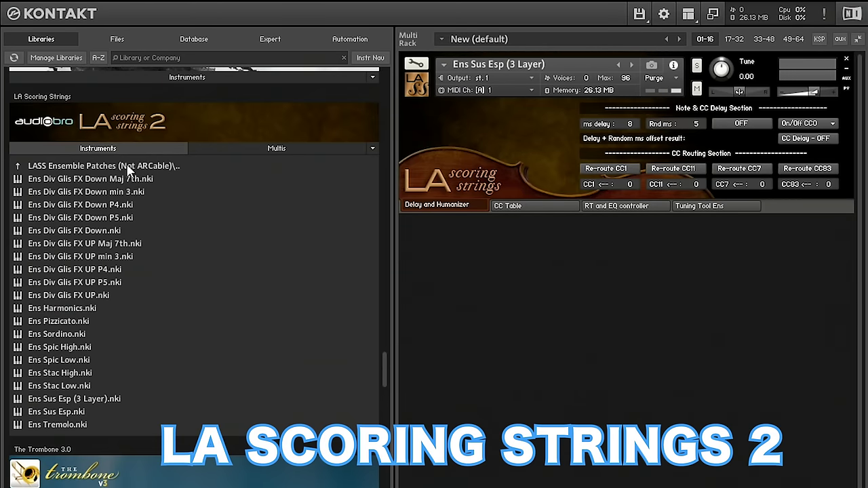
pyautogui.click(127, 168)
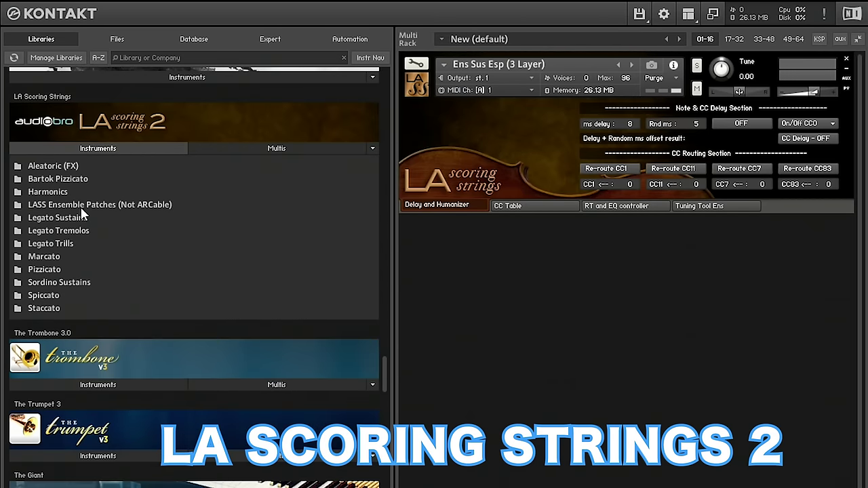
pyautogui.click(71, 205)
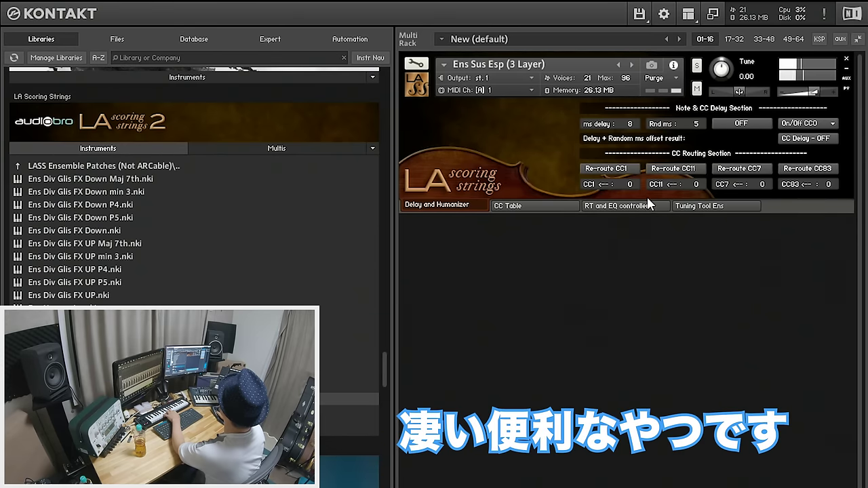
# Review the CC Table and Delay and Humanizer settings of Ens Sus Esp (3 Layer) and raise the instrument's volume slightly.
pyautogui.click(562, 207)
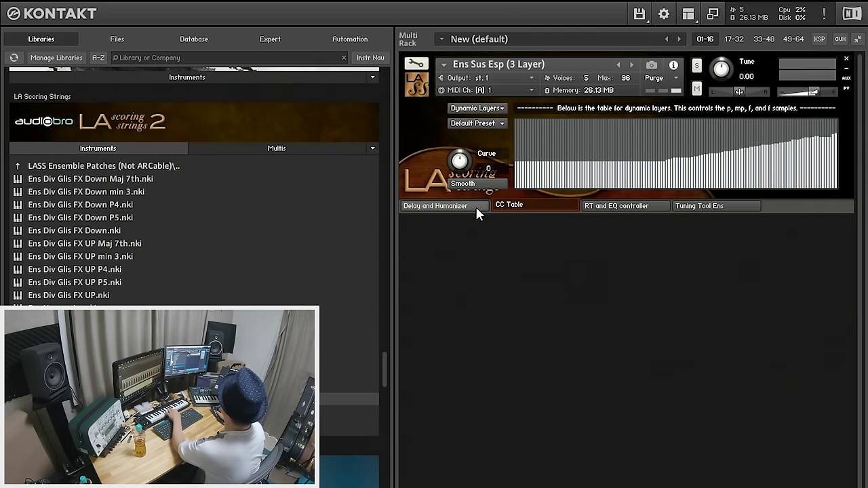
pyautogui.click(476, 205)
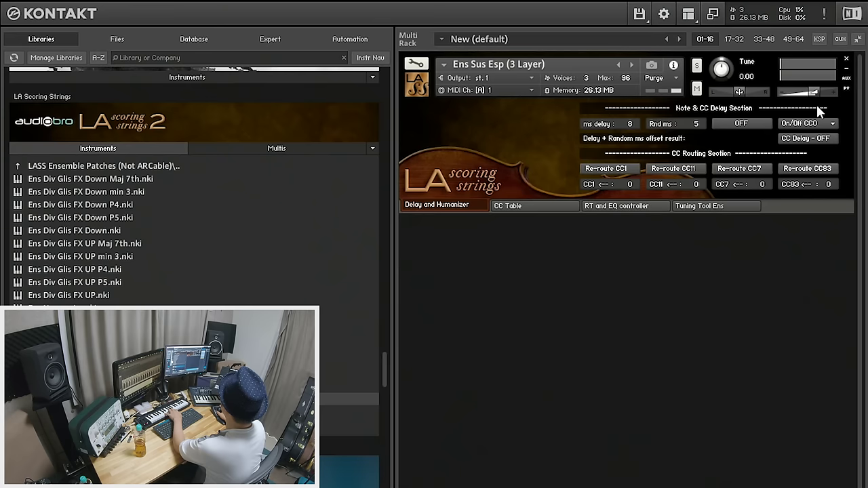
pyautogui.moveTo(818, 89); pyautogui.dragTo(825, 95)
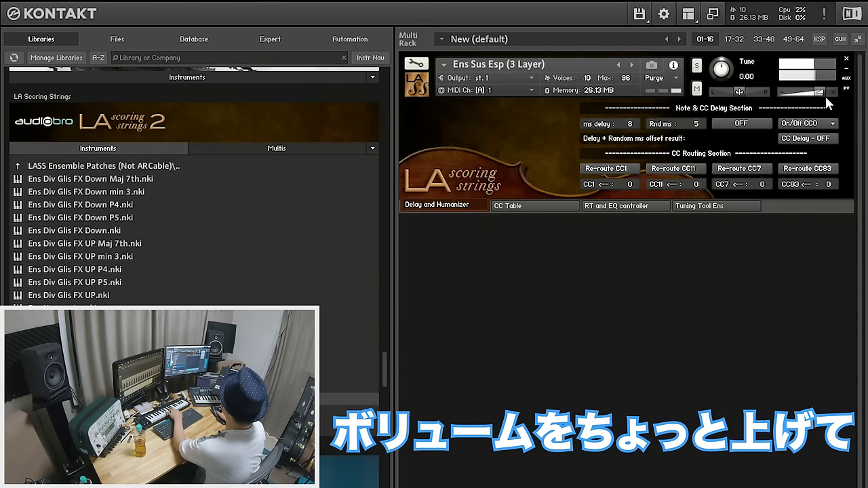
pyautogui.click(617, 206)
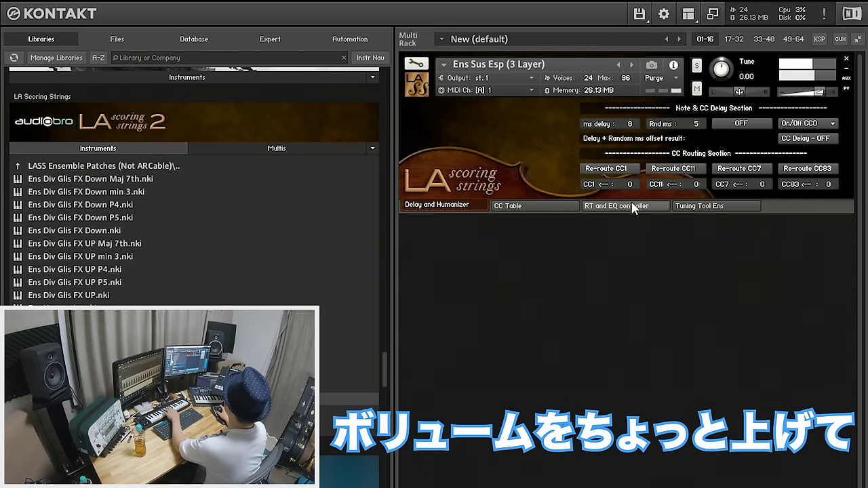
pyautogui.click(563, 206)
pyautogui.click(477, 207)
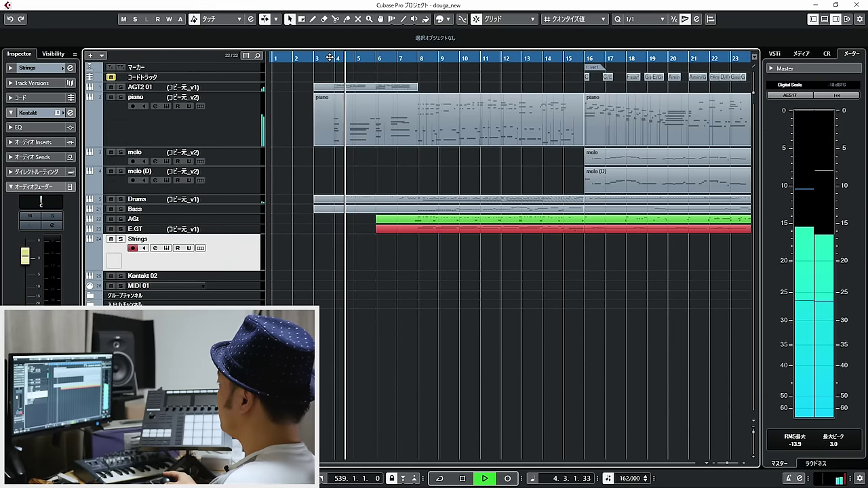
# Stop the playback, return to bar 4 and record a trial sustained Strings line over the quiet intro up to about bar 8.
pyautogui.press('space')
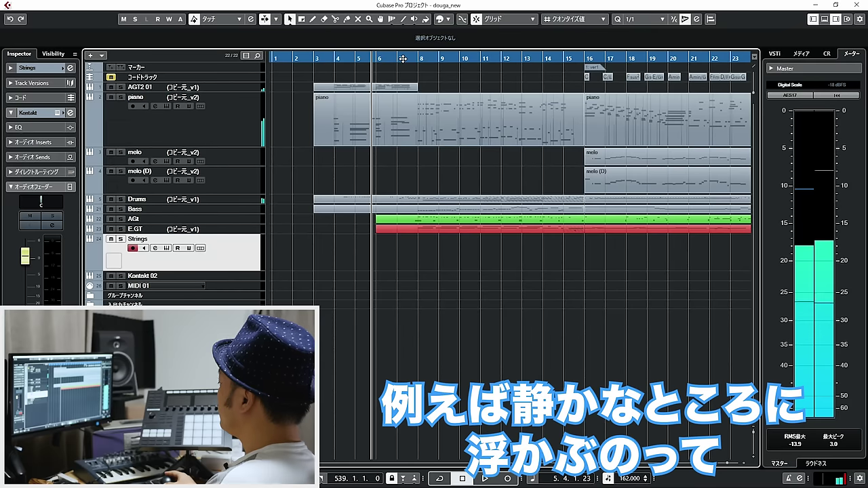
pyautogui.click(352, 59)
pyautogui.click(335, 59)
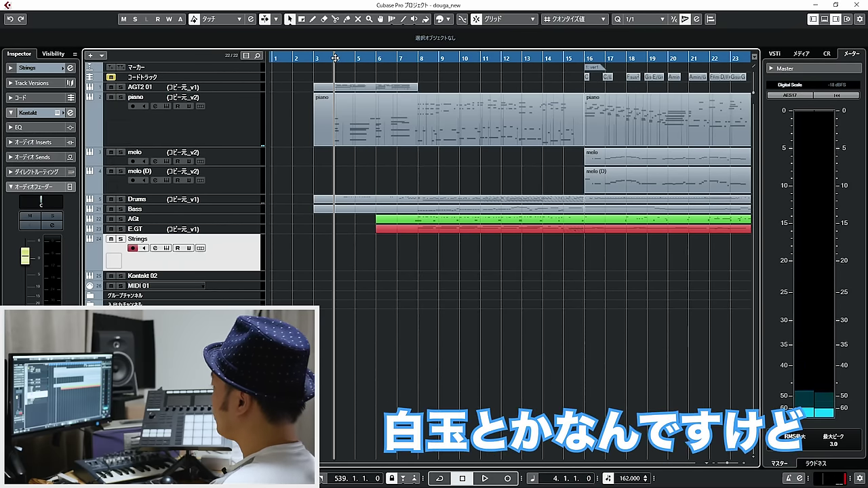
pyautogui.press('KP_Subtract')
pyautogui.press('KP_Subtract')
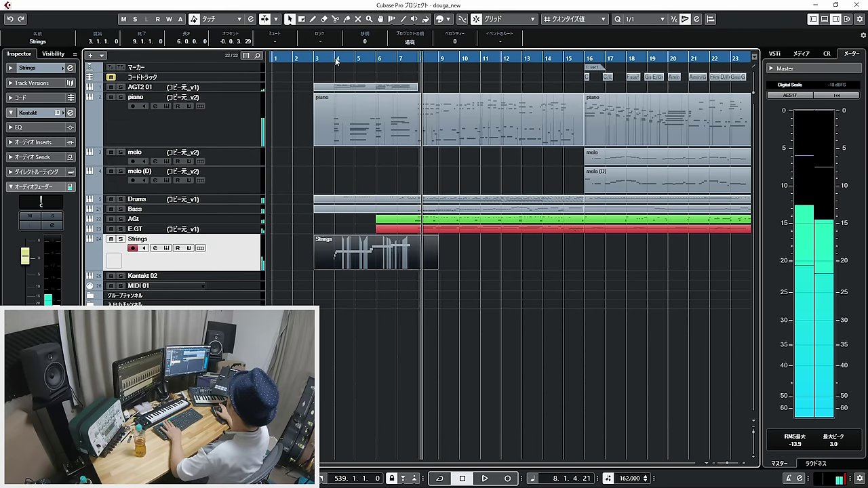
# Play back the quiet intro from bar 4 twice with the recorded Strings line.
pyautogui.click(337, 58)
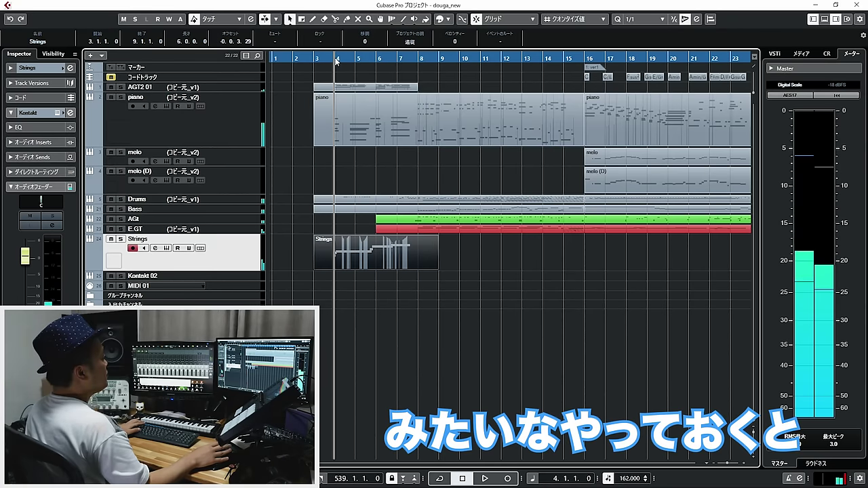
pyautogui.press('space')
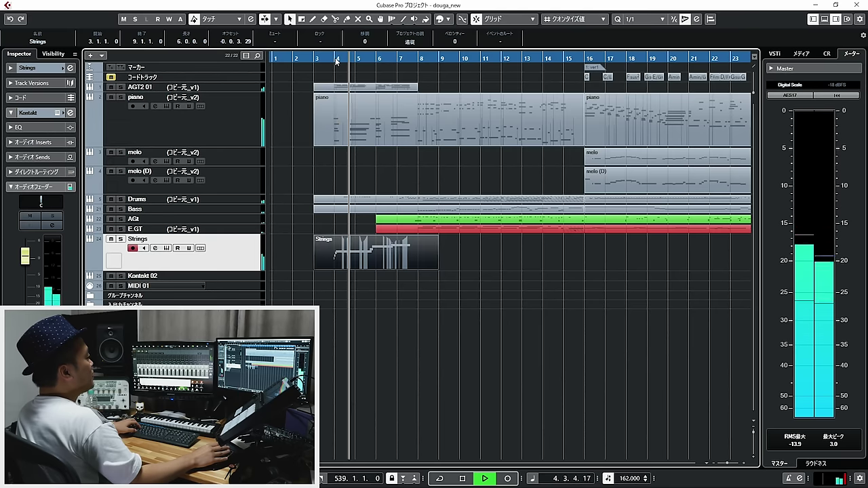
pyautogui.press('space')
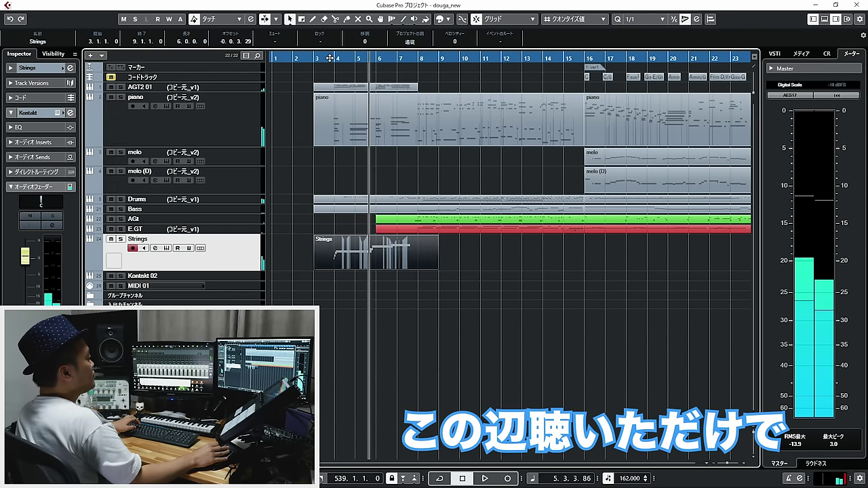
pyautogui.click(330, 58)
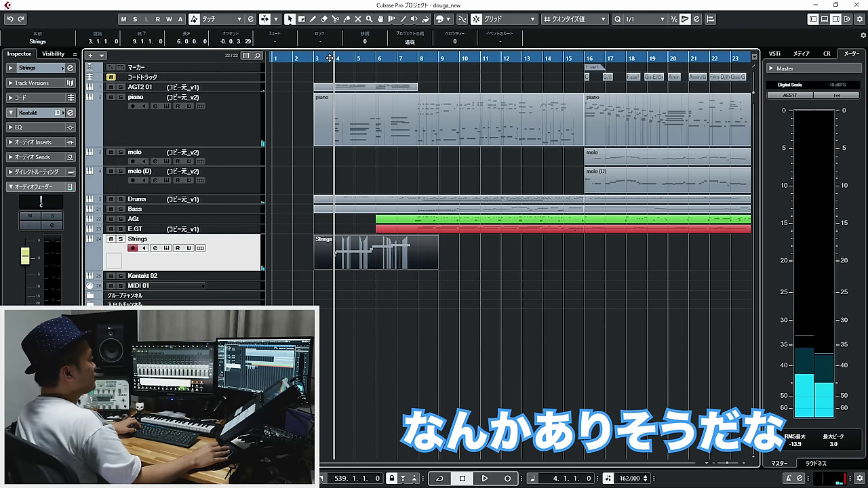
pyautogui.press('space')
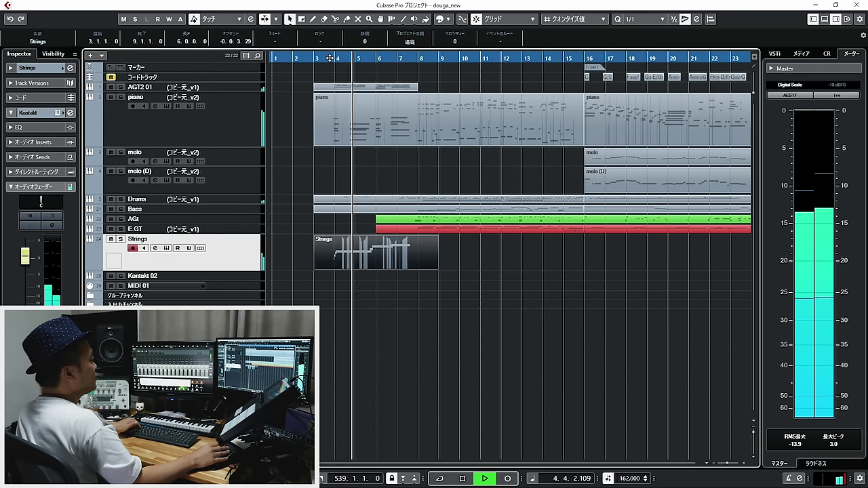
pyautogui.press('space')
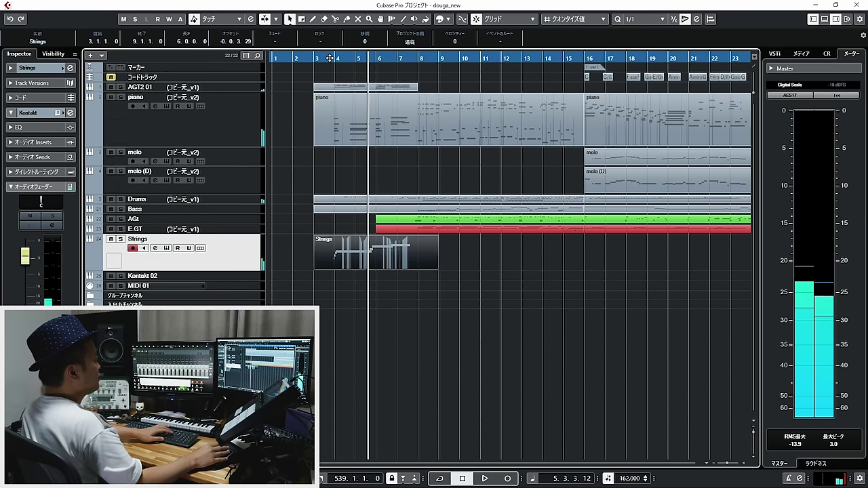
# Delete the recorded Strings part and play back the same intro bars without it.
pyautogui.press('Delete')
pyautogui.press('space')
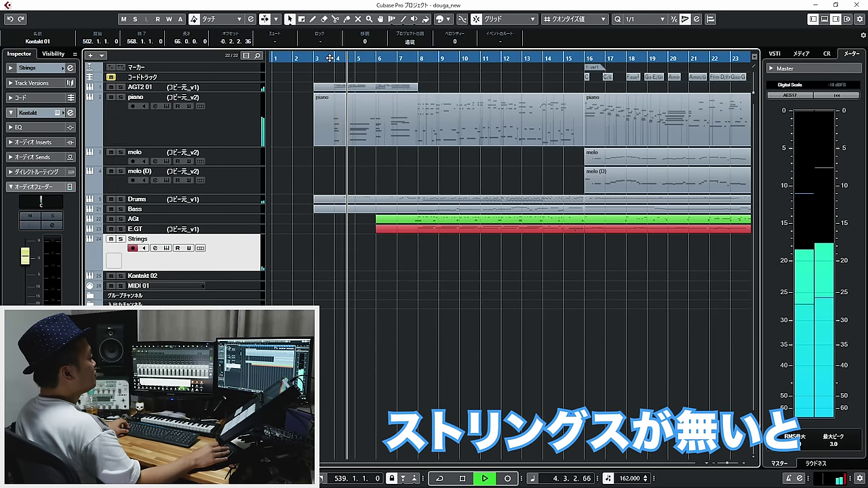
pyautogui.press('space')
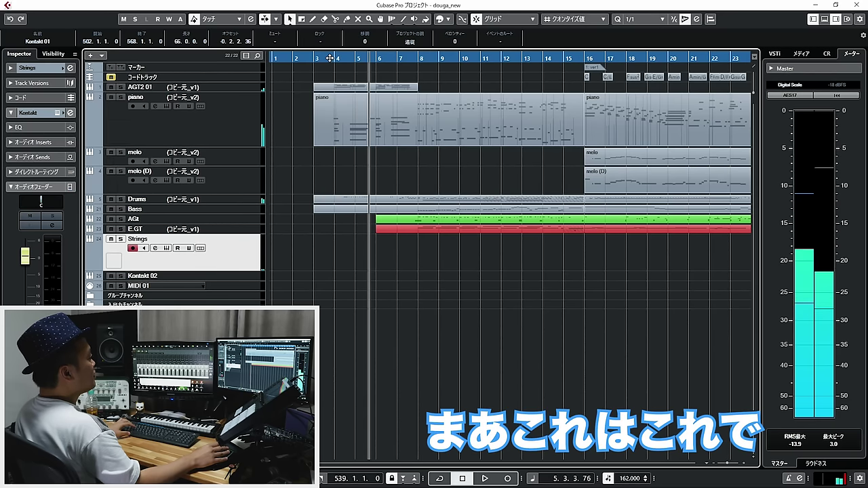
# Undo the Strings take of held chords and record a trial pattern of short notes from just before bar 4 to about bar 7.
pyautogui.click(330, 58)
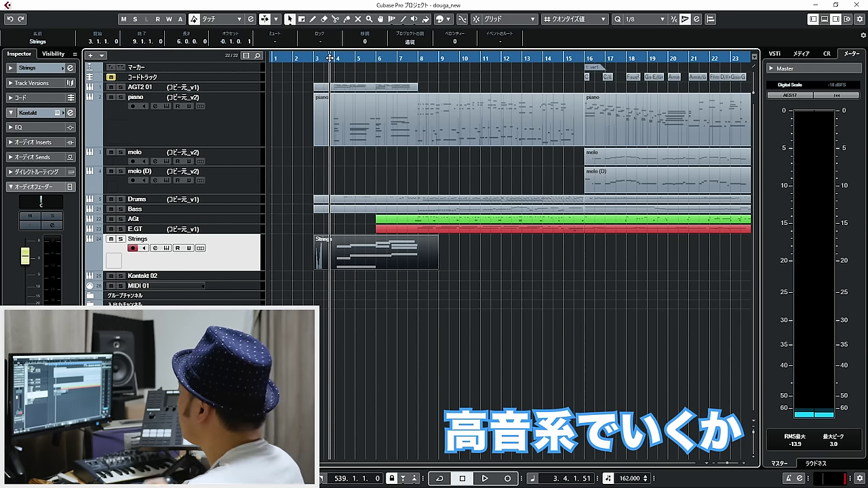
pyautogui.hotkey('ctrl', 'z')
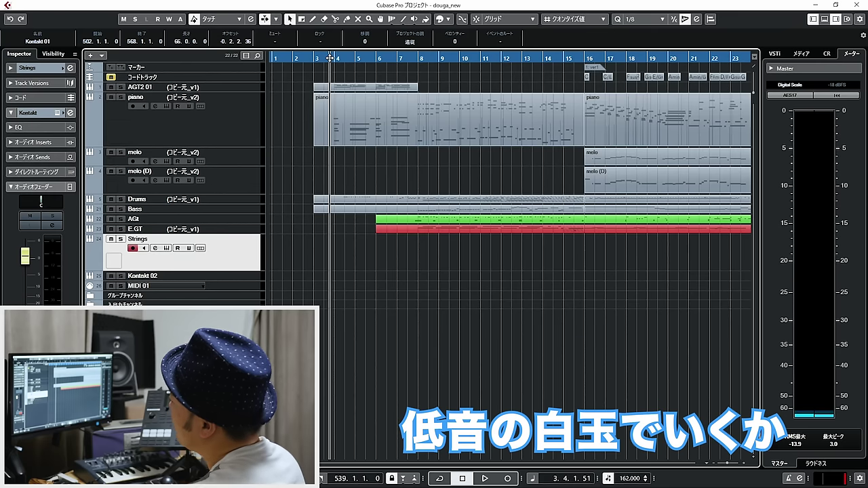
pyautogui.press('KP_Subtract')
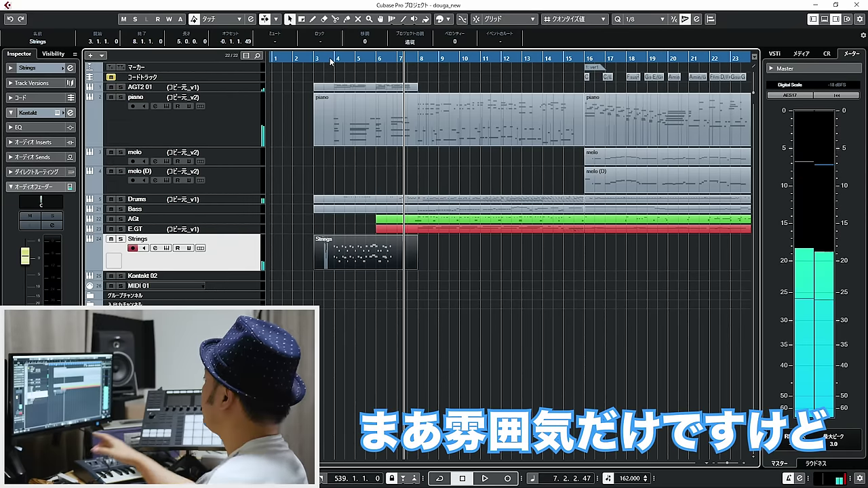
# Play back the short-note Strings pattern from just before bar 4 and return the playback position there.
pyautogui.click(331, 61)
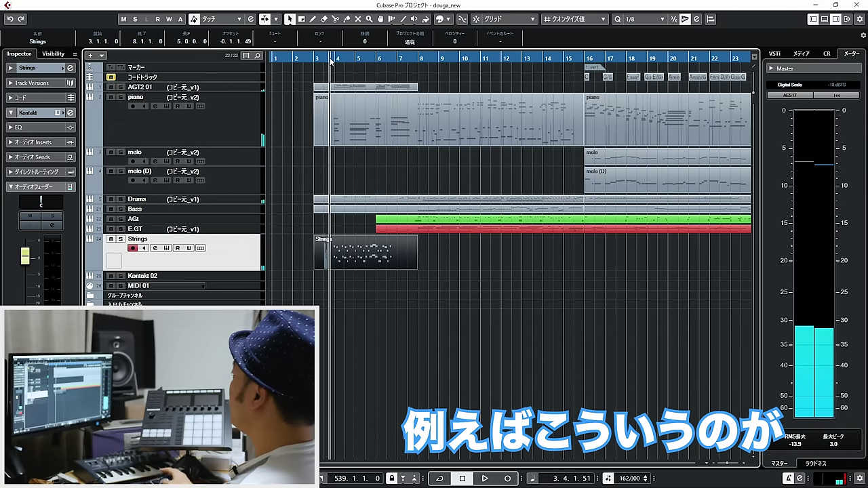
pyautogui.press('space')
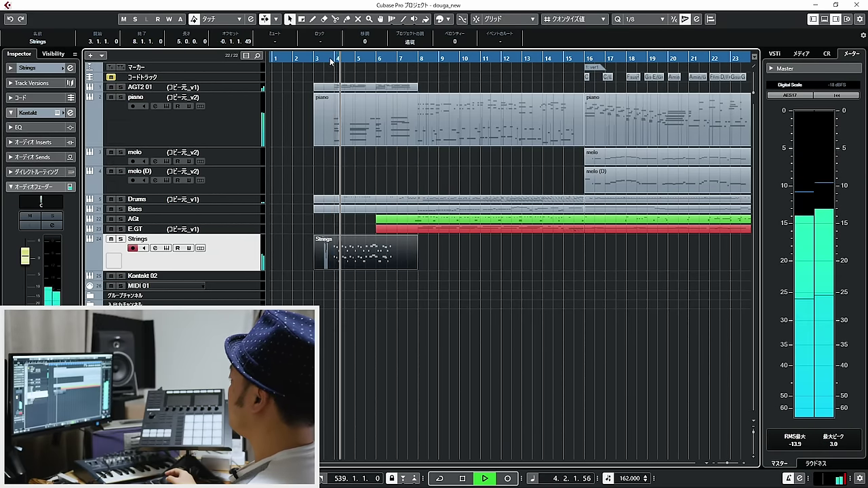
pyautogui.press('space')
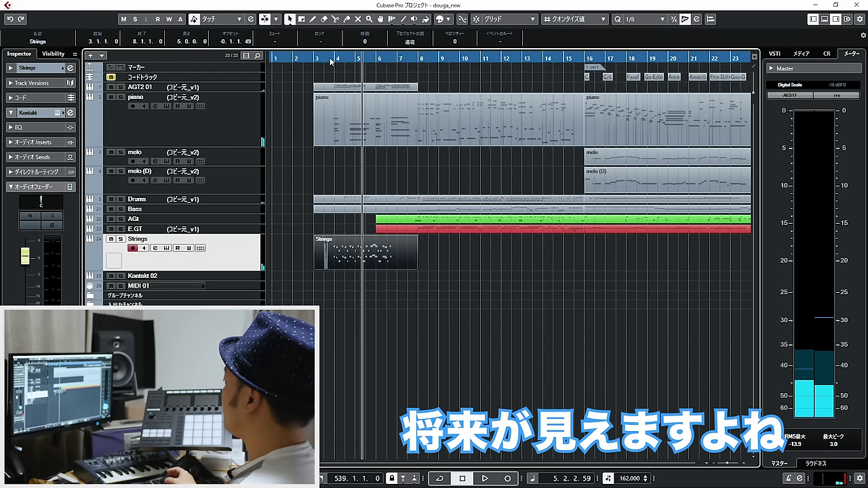
pyautogui.click(330, 59)
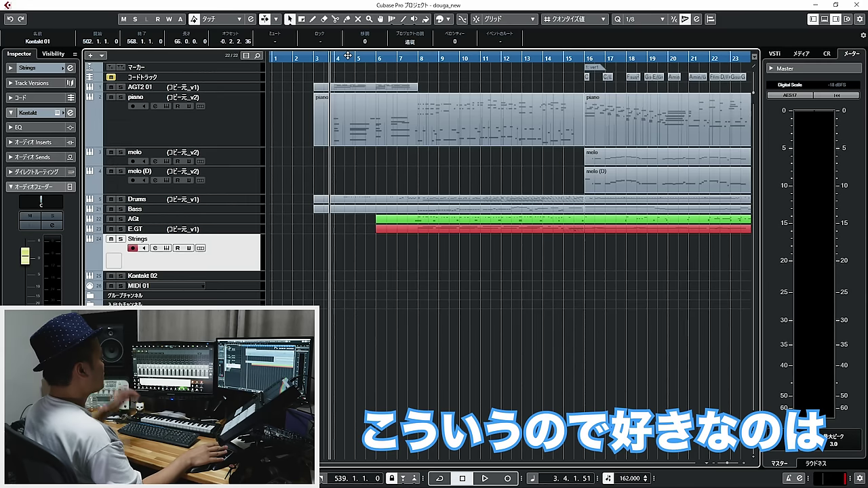
# Play the intro from just before bar 4 and examine the piano notes of the held chord across bars 6 and 7.
pyautogui.press('space')
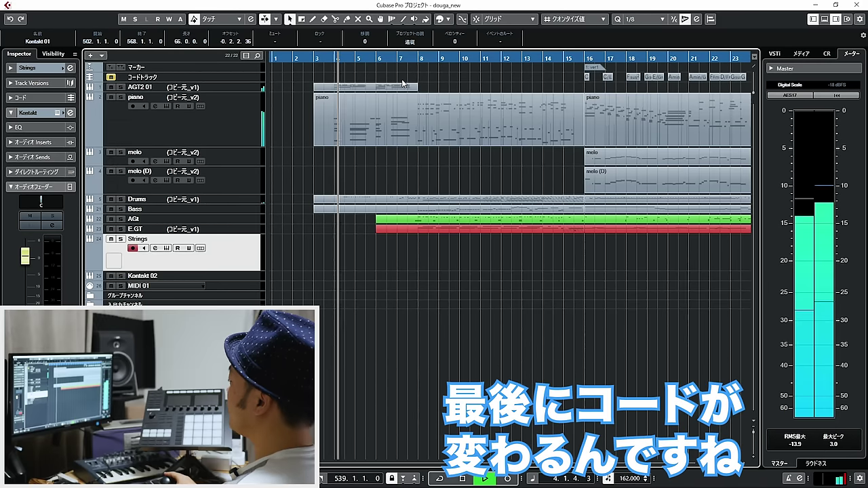
pyautogui.doubleClick(402, 108)
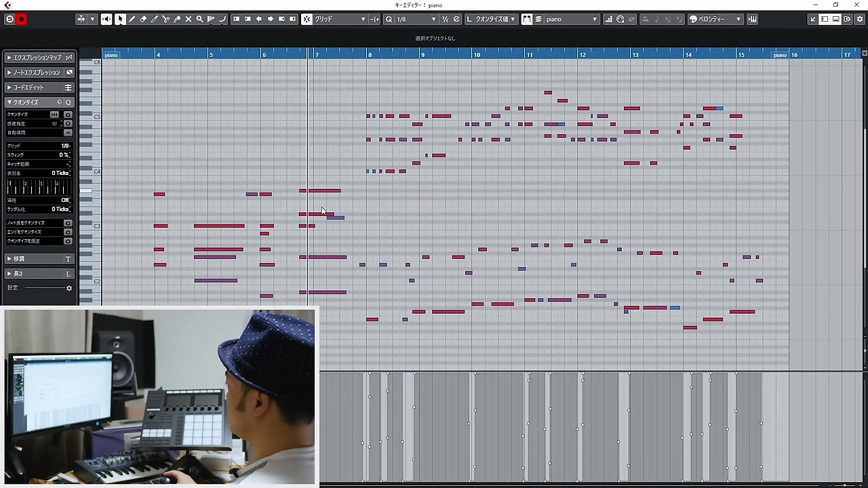
pyautogui.click(323, 292)
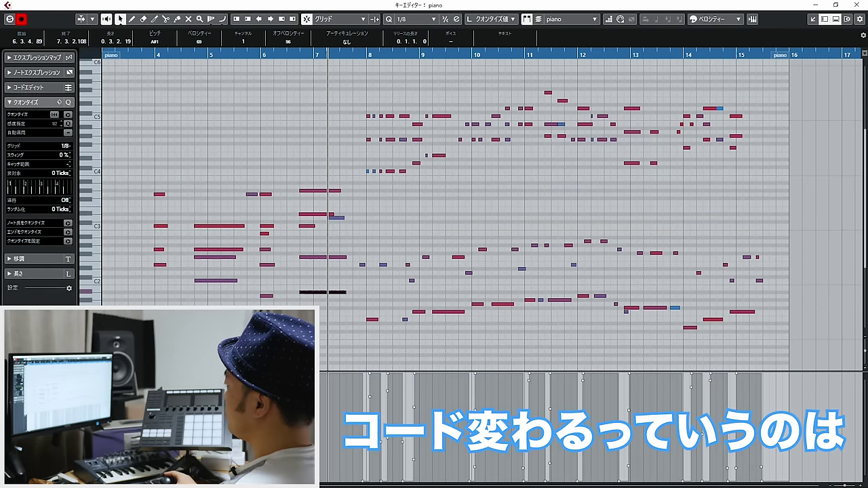
pyautogui.moveTo(145, 305); pyautogui.dragTo(272, 155)
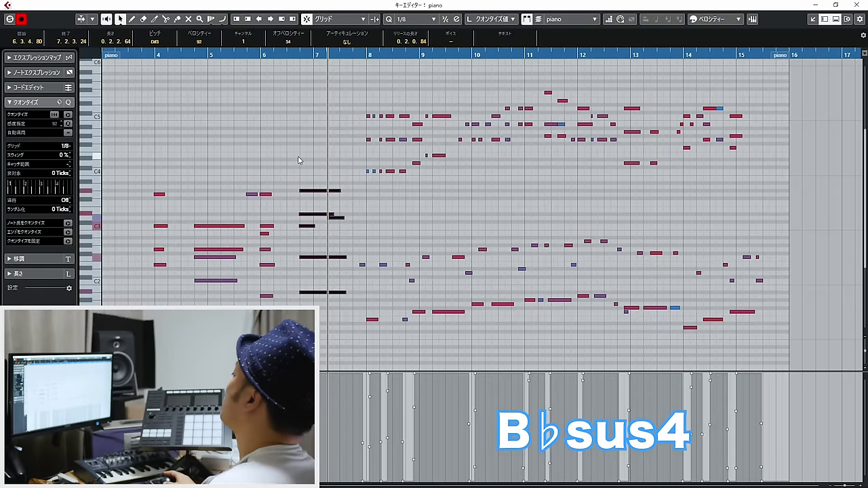
pyautogui.press('Return')
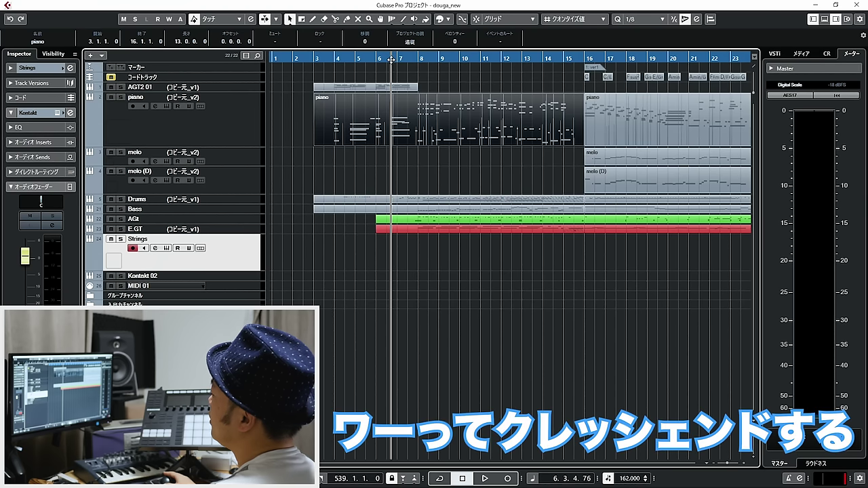
# Record a held six-note Strings chord with a modulation swell leading into bar 8, and return the playback position to the middle of bar 6.
pyautogui.moveTo(391, 60); pyautogui.dragTo(375, 58)
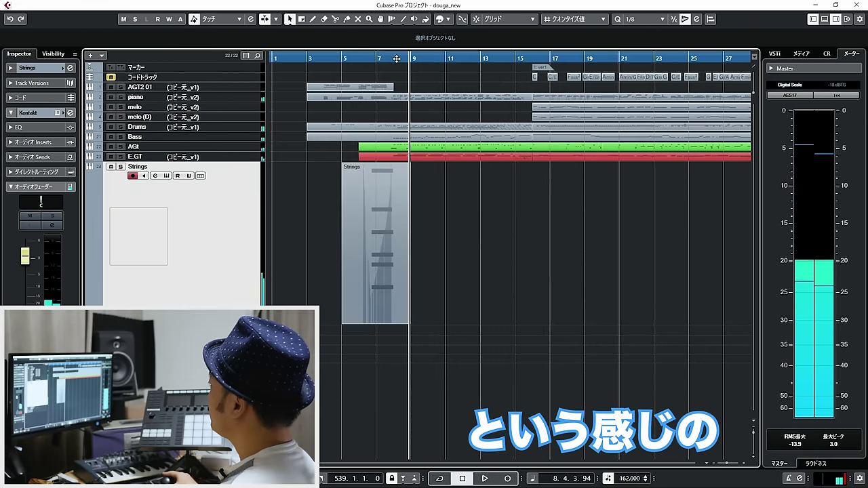
pyautogui.moveTo(370, 58); pyautogui.dragTo(370, 68)
pyautogui.press('z')
pyautogui.press('z')
pyautogui.press('z')
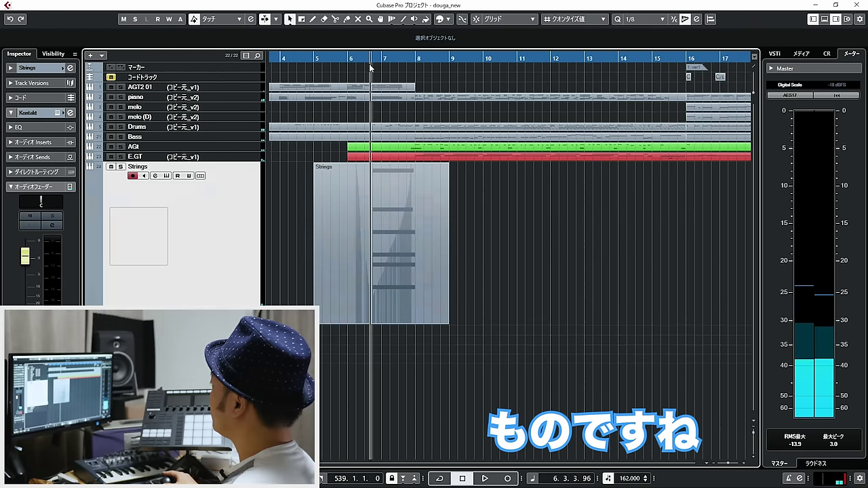
pyautogui.press('g')
pyautogui.press('g')
pyautogui.press('z')
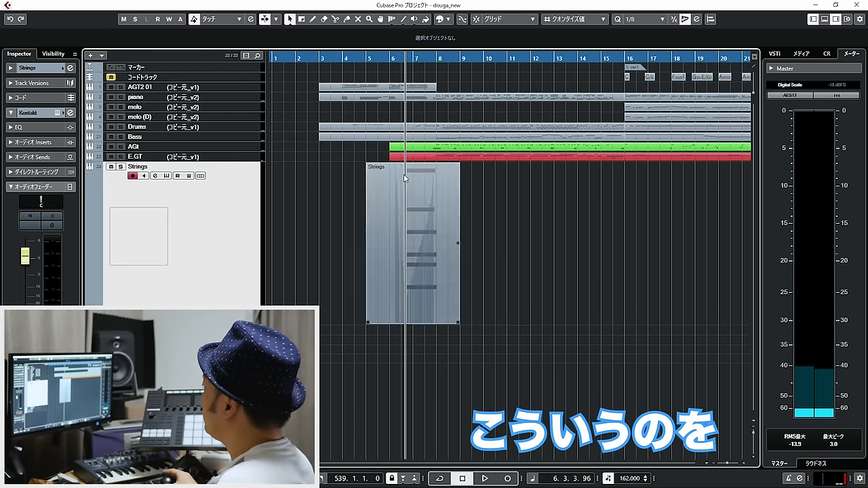
# Open the Strings part in the Key Editor, try the chord's upper two notes two semitones lower, and raise them back.
pyautogui.doubleClick(405, 178)
pyautogui.moveTo(232, 95); pyautogui.dragTo(219, 323)
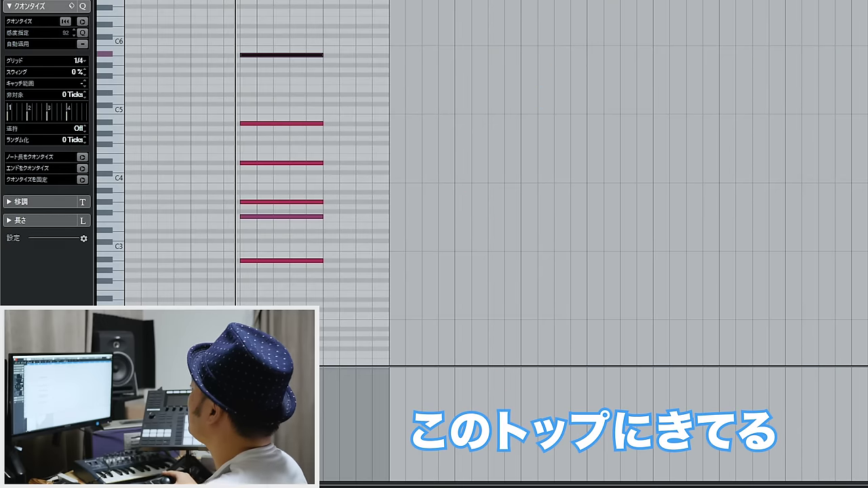
pyautogui.press('KP_Subtract')
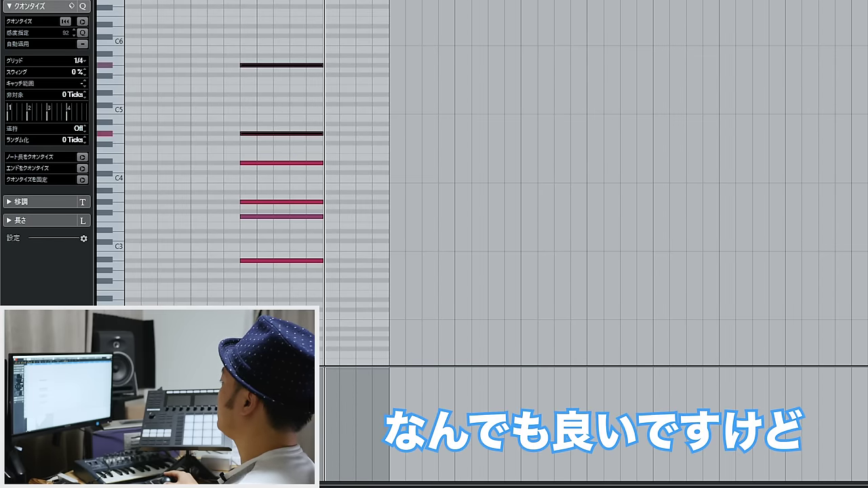
pyautogui.press('Up')
pyautogui.press('Up')
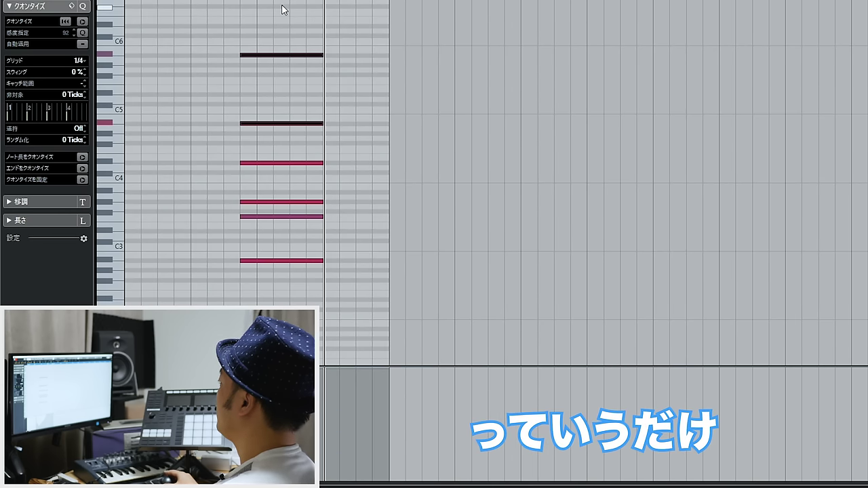
pyautogui.click(281, 55)
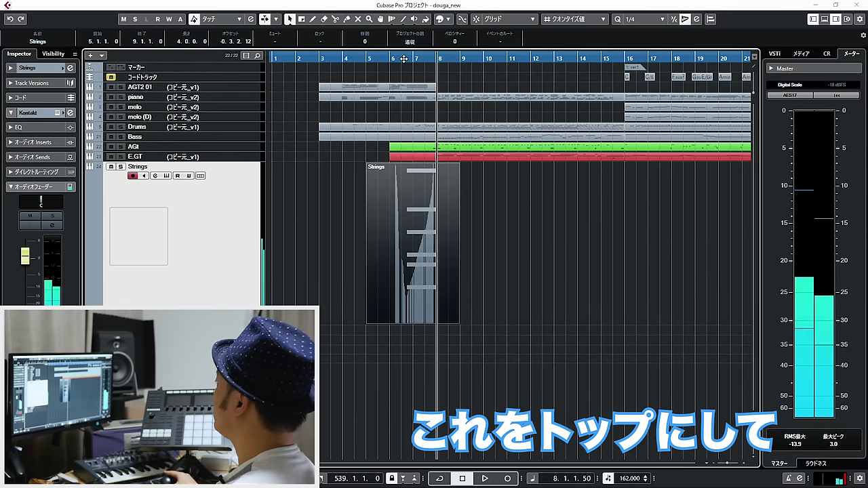
# Play back the Strings swell from the middle of bar 6 into the main intro at bar 8.
pyautogui.click(403, 59)
pyautogui.press('space')
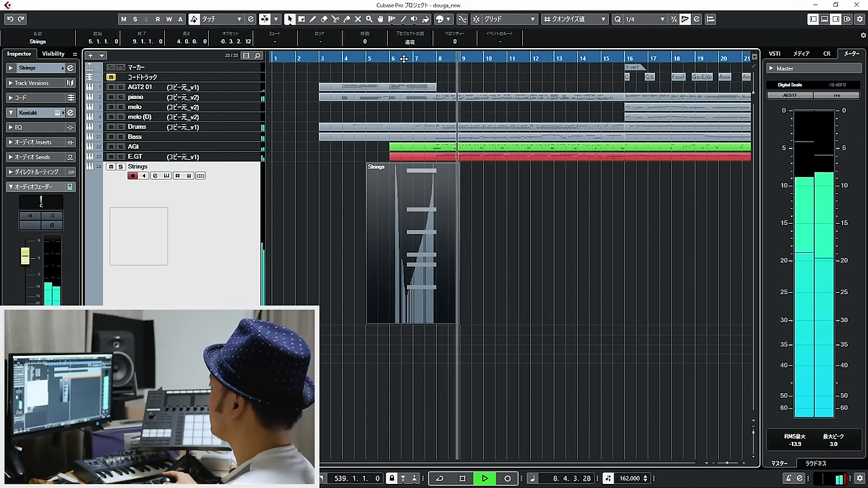
pyautogui.press('space')
pyautogui.moveTo(510, 216); pyautogui.dragTo(762, 215)
pyautogui.press('g')
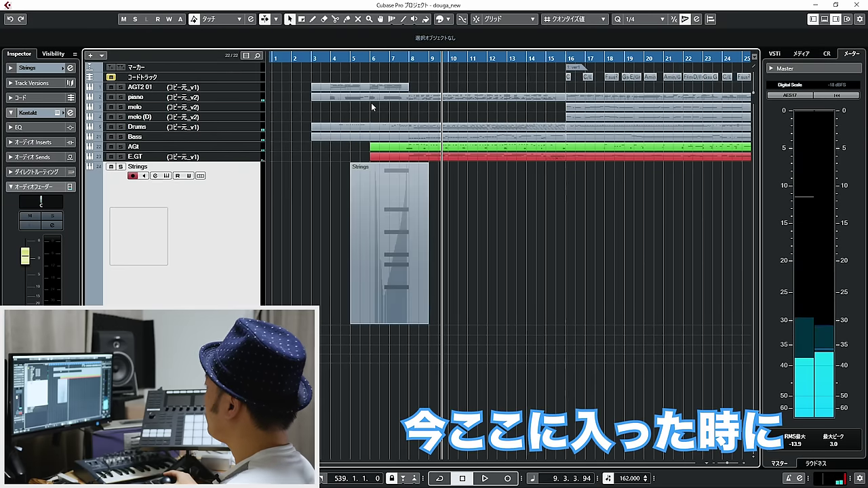
# Examine the moving piano phrase from bar 8 on the enlarged piano track, and make Strings the active track again.
pyautogui.click(424, 96)
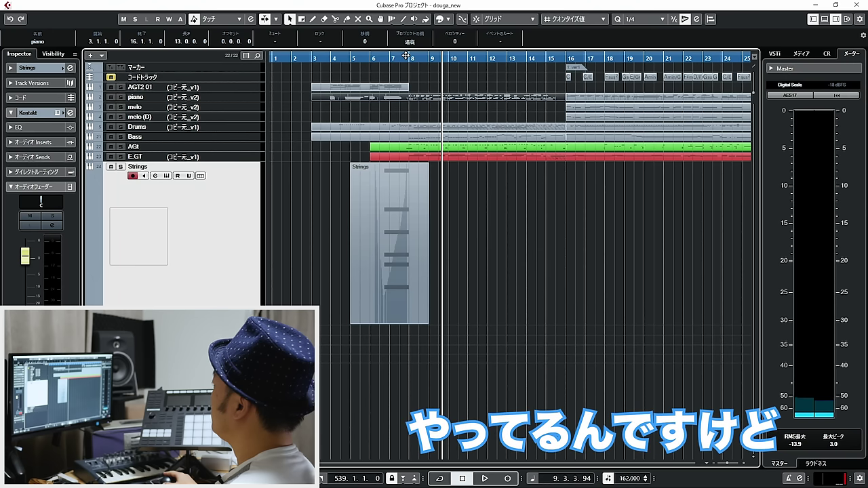
pyautogui.click(217, 99)
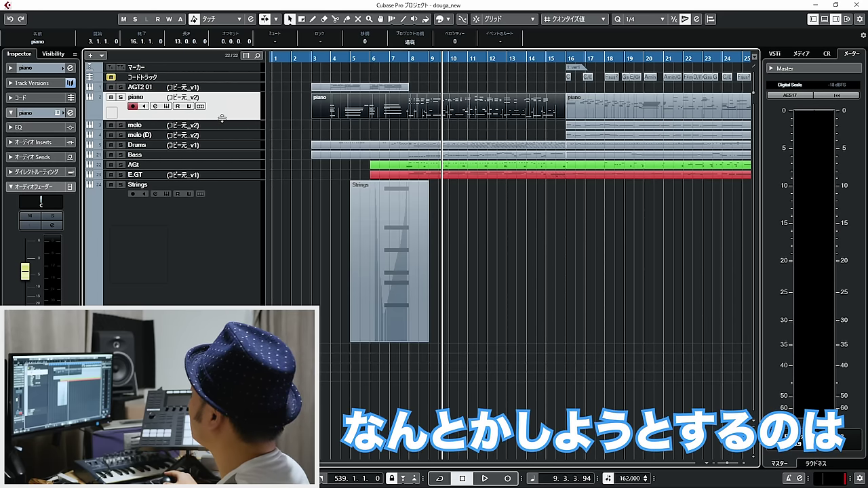
pyautogui.press('h')
pyautogui.moveTo(650, 243); pyautogui.dragTo(777, 237)
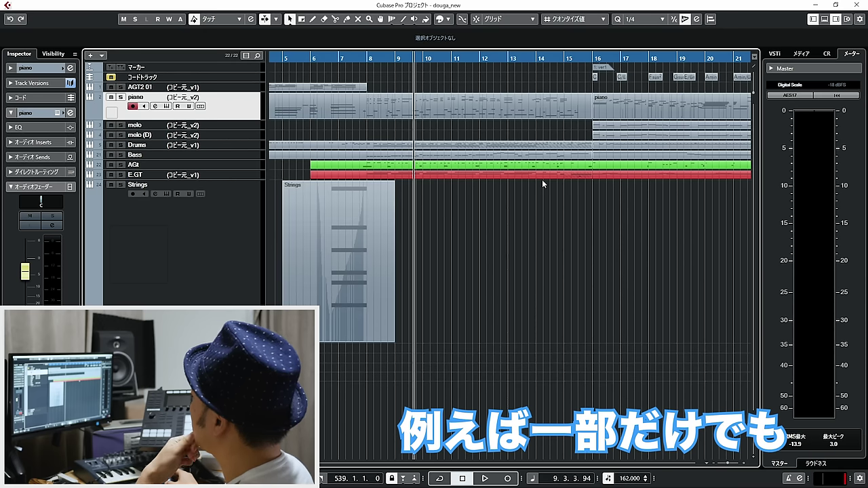
pyautogui.click(374, 113)
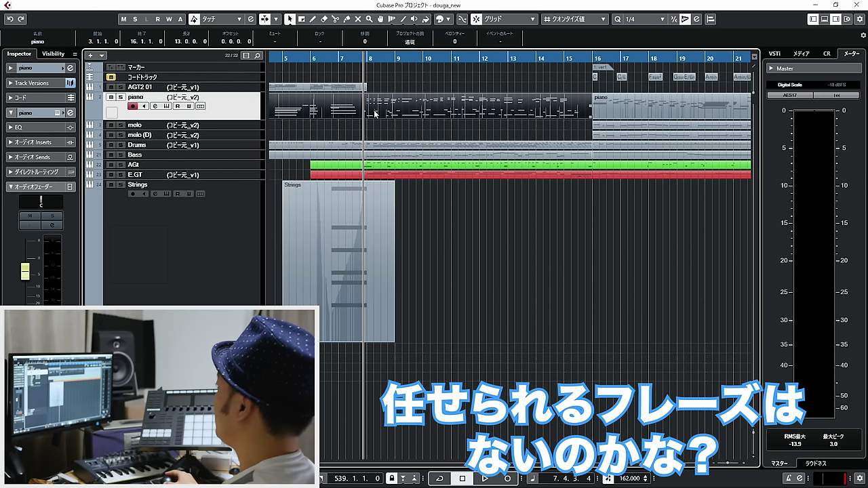
pyautogui.click(182, 237)
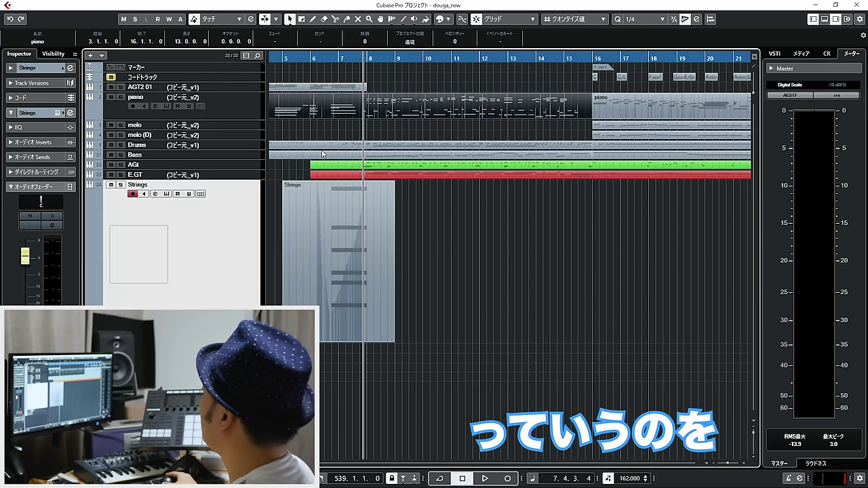
# Solo the piano and Strings tracks and play back the main intro from about bar 8.
pyautogui.click(352, 57)
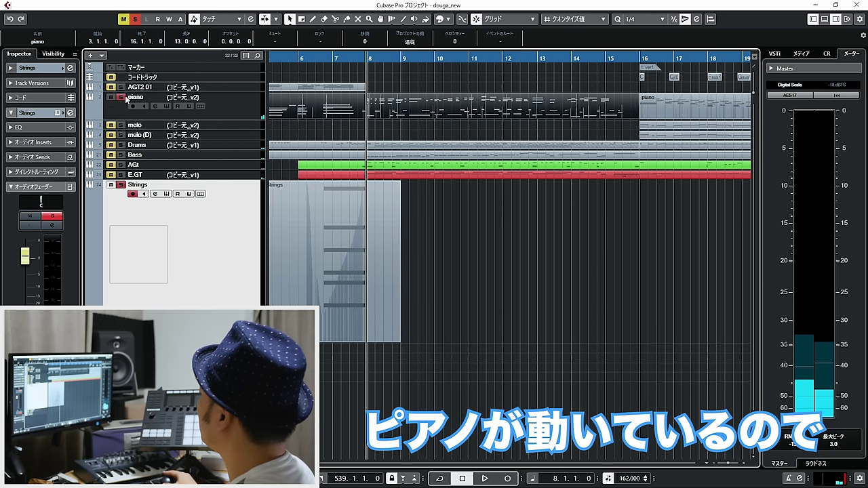
pyautogui.press('space')
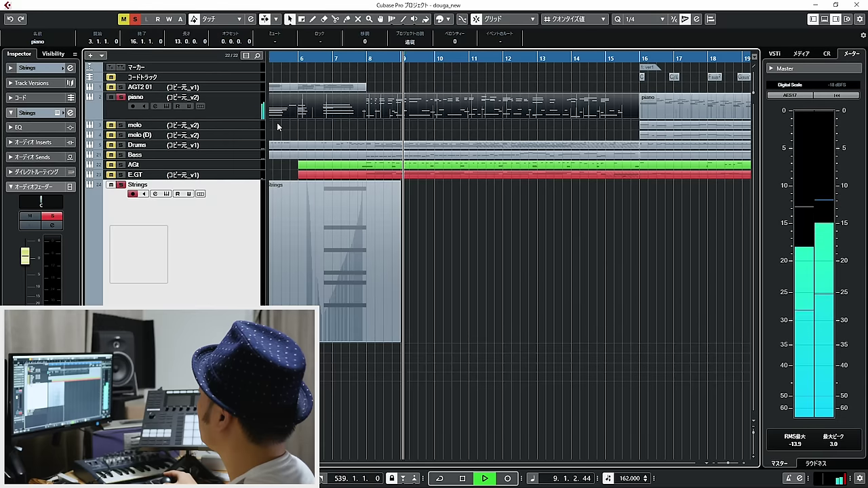
pyautogui.press('space')
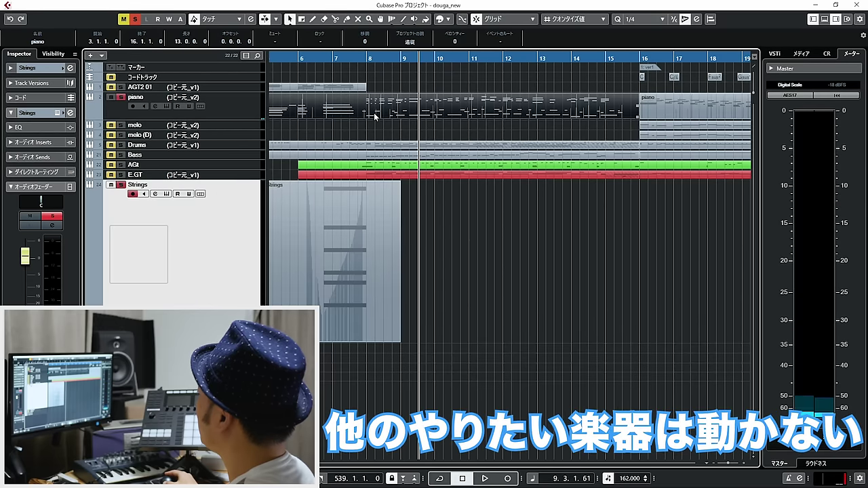
# Record a trial Strings melody in octaves from bar 8 to about bar 12, and play it back with the soloed piano.
pyautogui.click(363, 221)
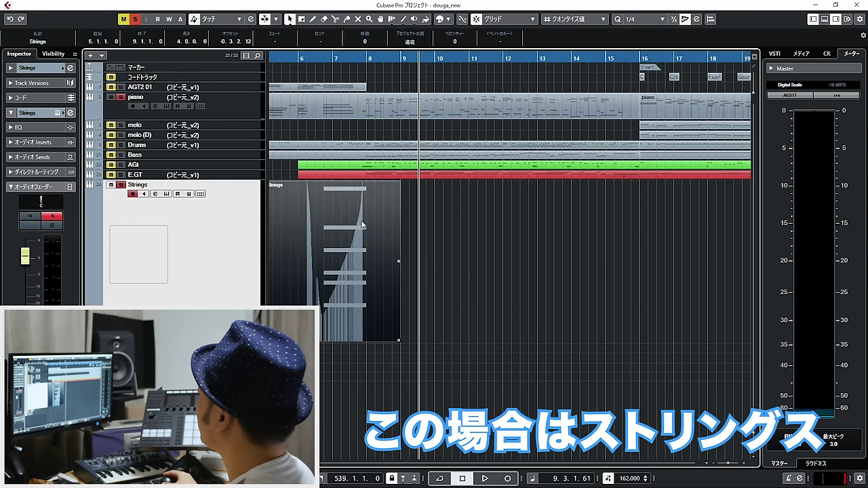
pyautogui.press('space')
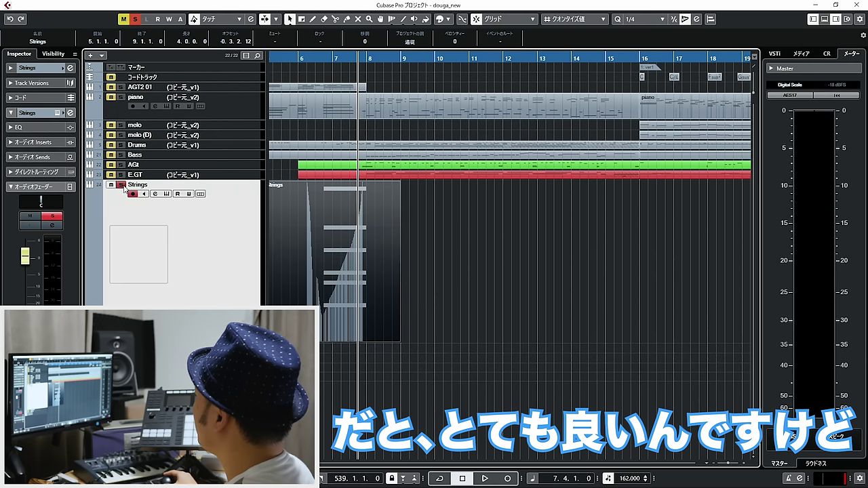
pyautogui.press('space')
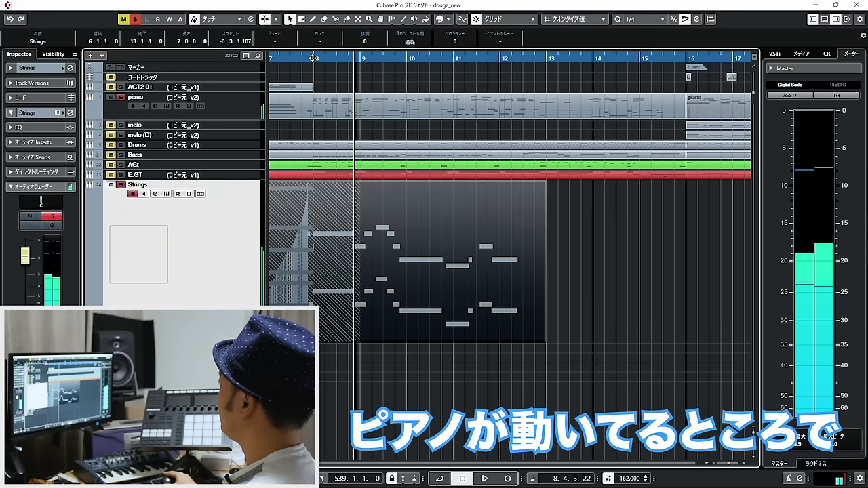
pyautogui.click(313, 58)
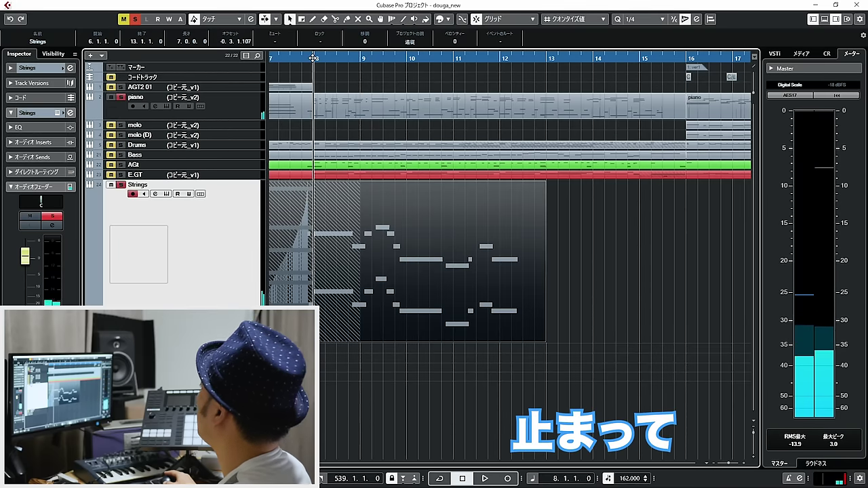
pyautogui.press('space')
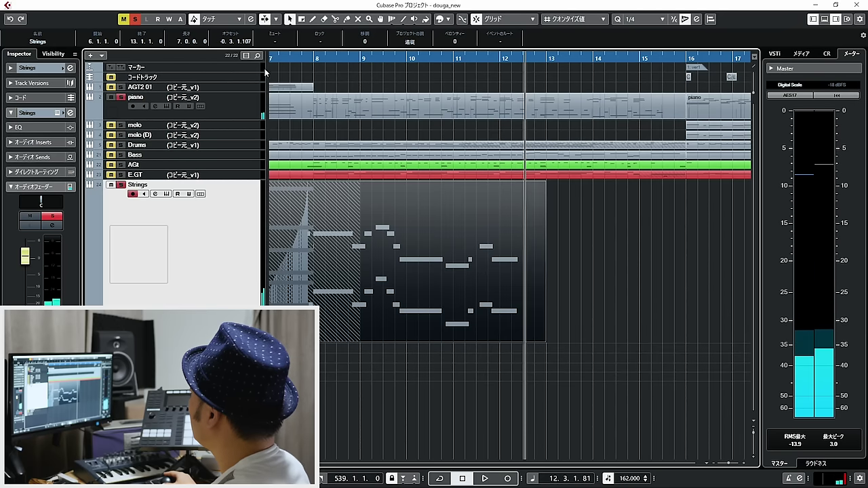
pyautogui.click(313, 59)
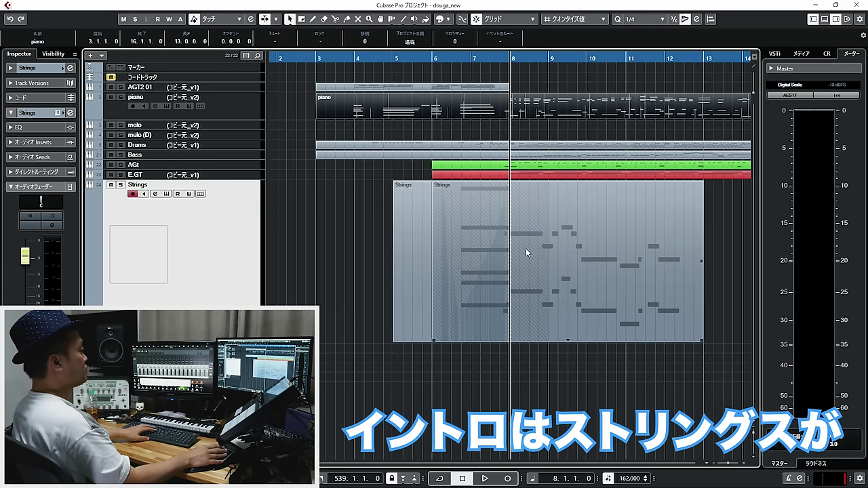
# Open the Strings part in the Key Editor and play its line from just before bar 8.
pyautogui.click(581, 261)
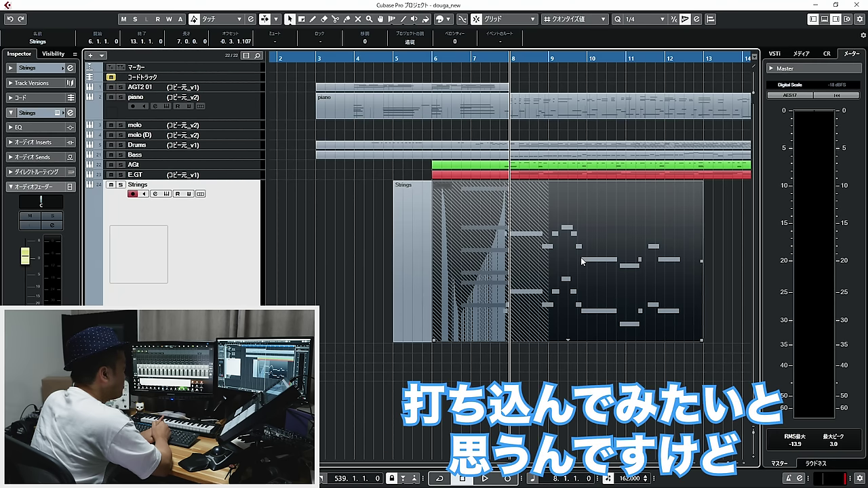
pyautogui.doubleClick(581, 260)
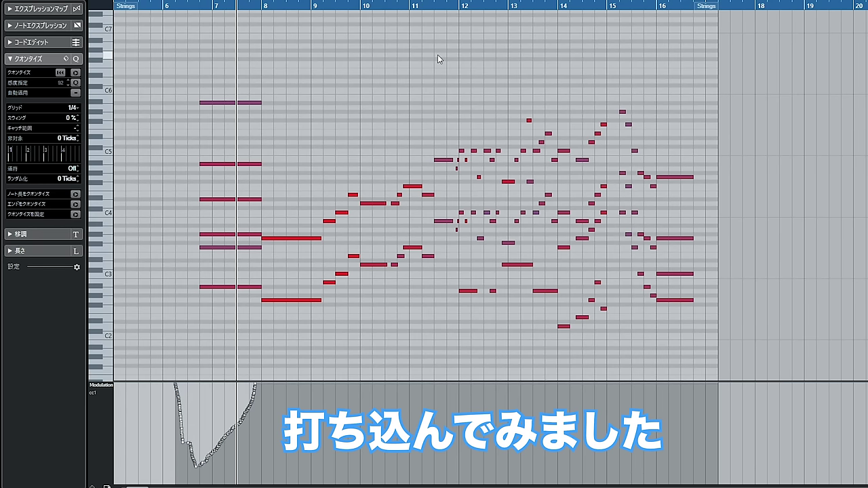
pyautogui.moveTo(250, 4); pyautogui.dragTo(244, 4)
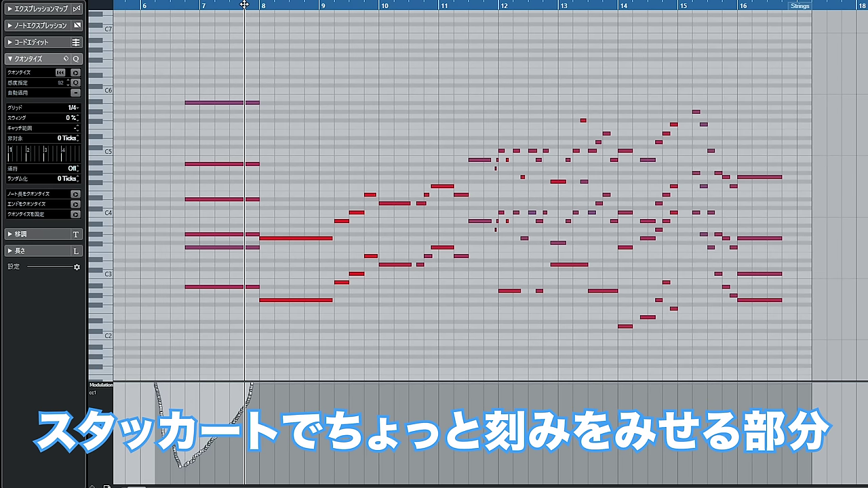
pyautogui.press('space')
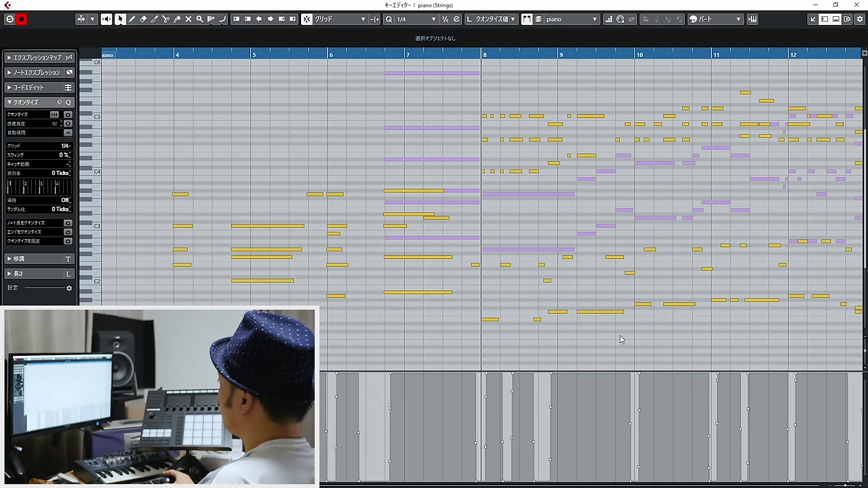
# Examine how the piano and Strings notes fit together between bars 8 and 16, and listen to that passage.
pyautogui.press('g')
pyautogui.press('g')
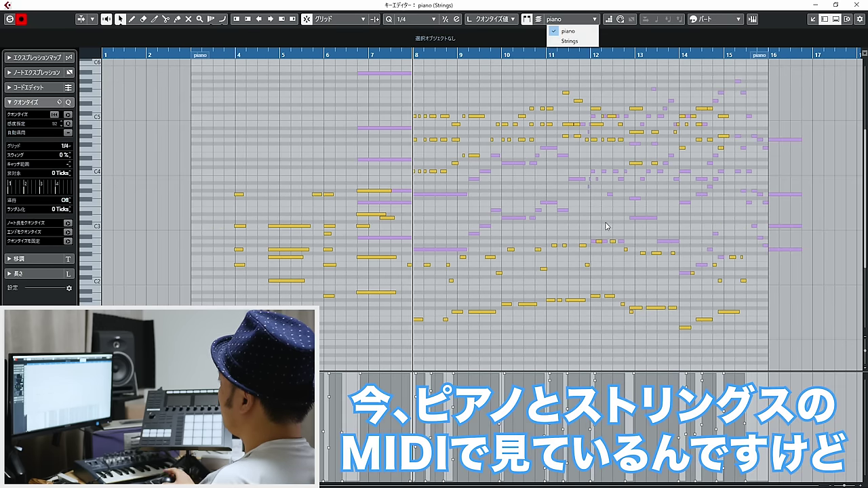
pyautogui.press('h')
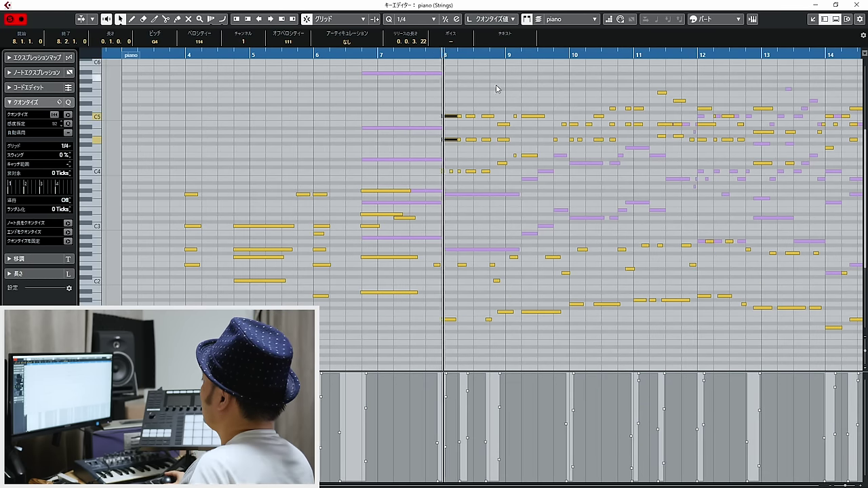
pyautogui.moveTo(502, 83); pyautogui.dragTo(859, 83)
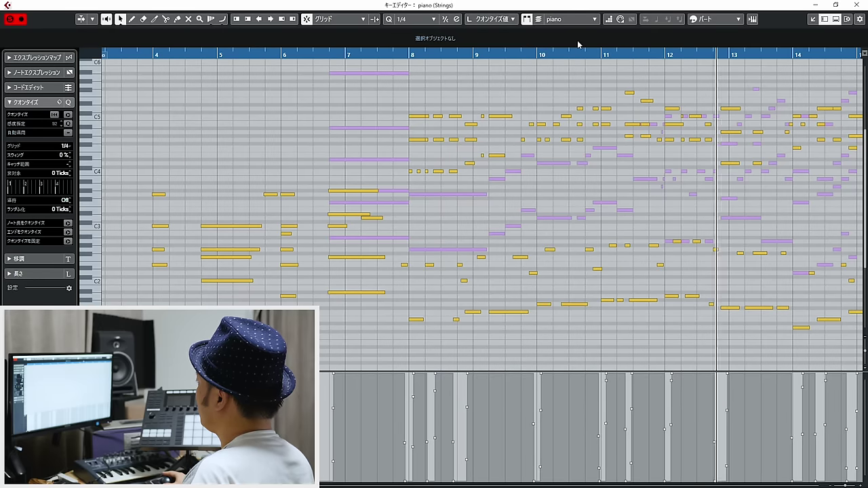
pyautogui.press('g')
pyautogui.press('space')
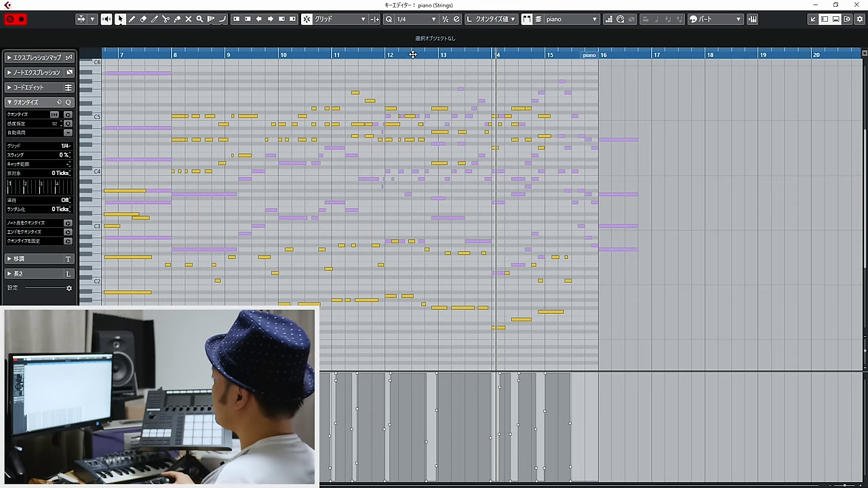
pyautogui.press('Down')
# Return the playback position to bar 8 and compare the opening piano phrase with the long Strings notes and the rising line after bar 9.
pyautogui.click(172, 55)
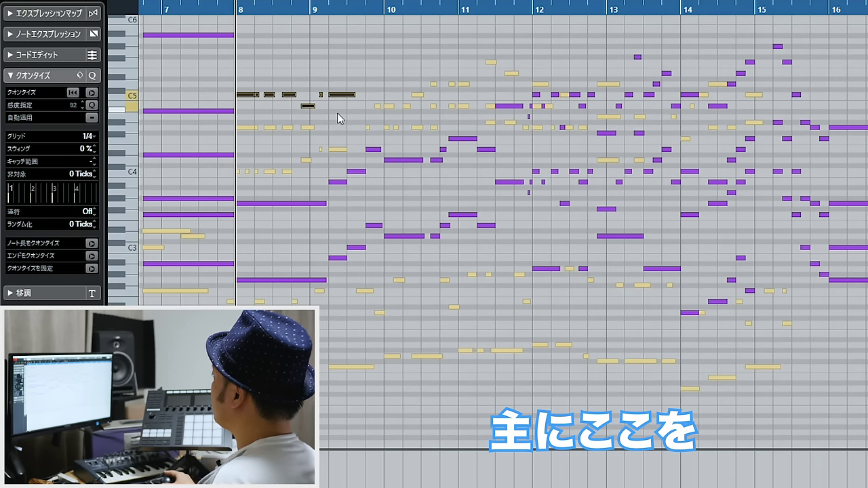
pyautogui.press('Up')
pyautogui.moveTo(350, 114); pyautogui.dragTo(266, 85)
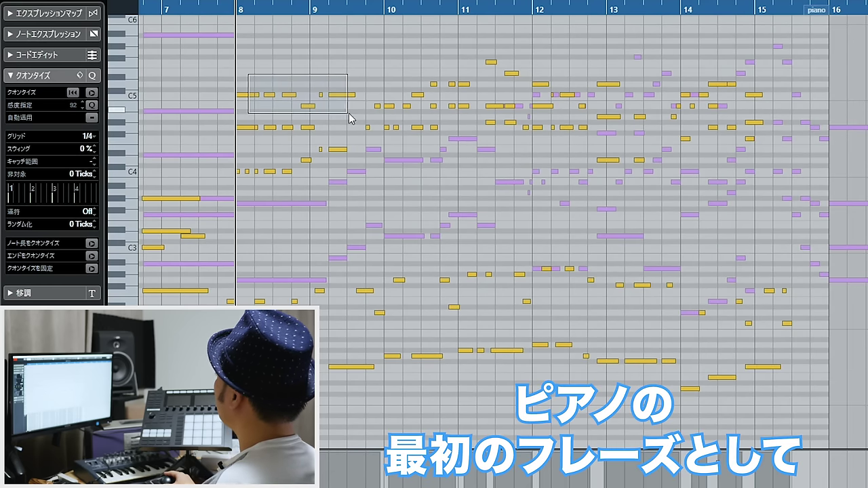
pyautogui.moveTo(354, 116); pyautogui.dragTo(354, 117)
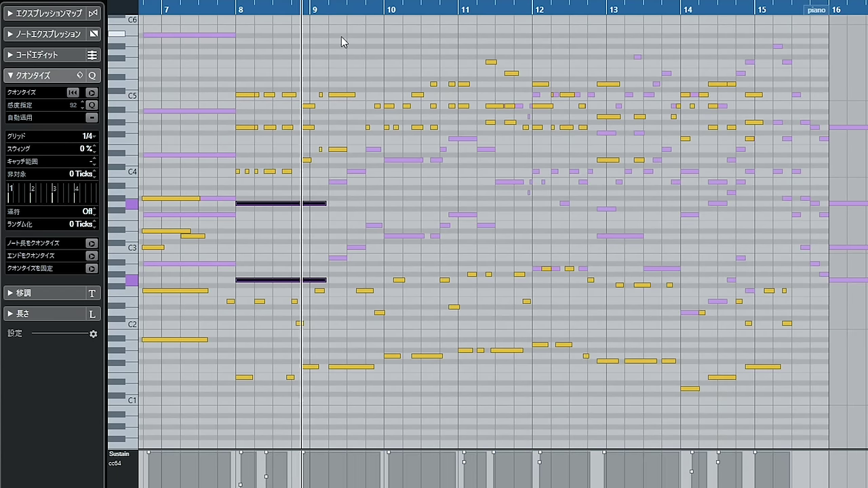
pyautogui.click(335, 275)
pyautogui.moveTo(378, 145); pyautogui.dragTo(379, 145)
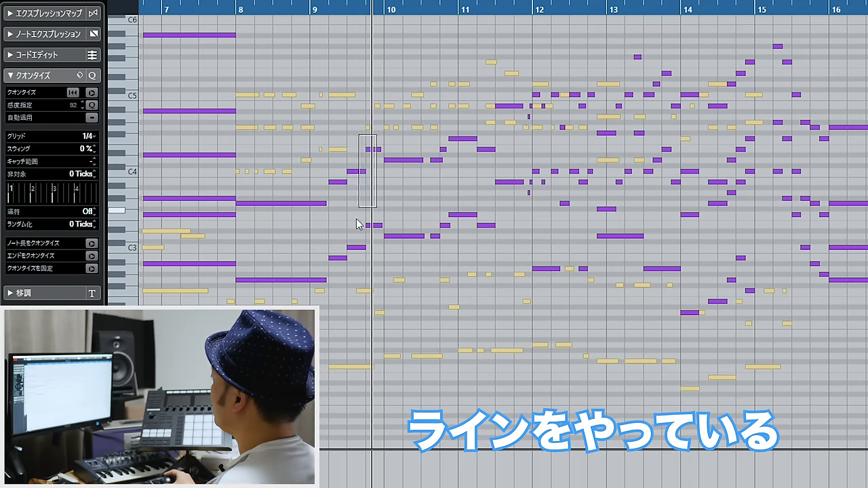
# Examine the rising Strings line in the second half of bar 9, comparing its upper voice with the octave below.
pyautogui.moveTo(360, 212); pyautogui.dragTo(340, 266)
pyautogui.moveTo(368, 164); pyautogui.dragTo(370, 148)
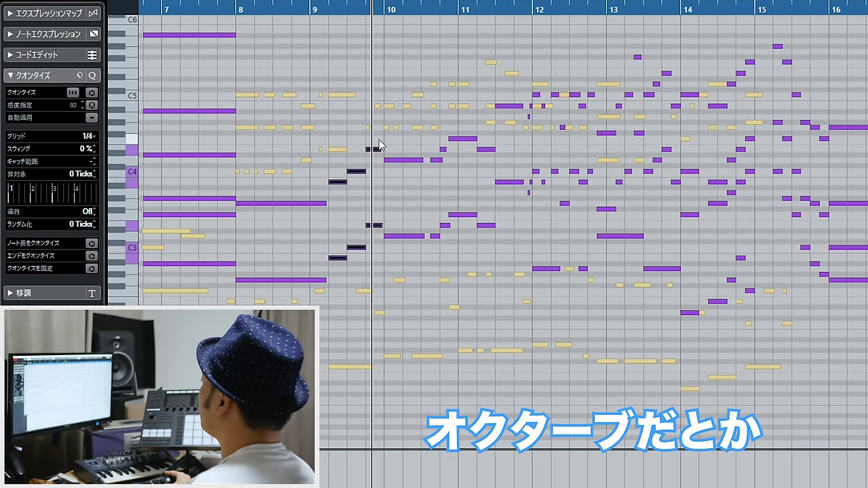
pyautogui.moveTo(353, 256); pyautogui.dragTo(359, 190)
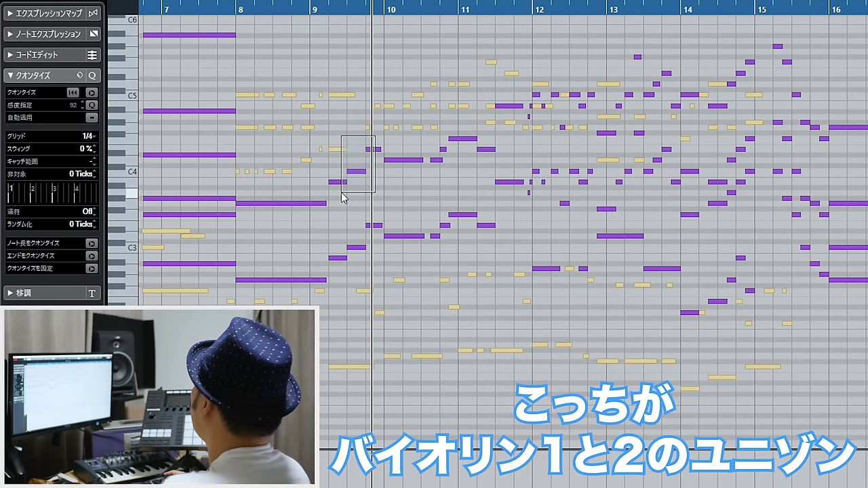
pyautogui.moveTo(339, 273); pyautogui.dragTo(371, 211)
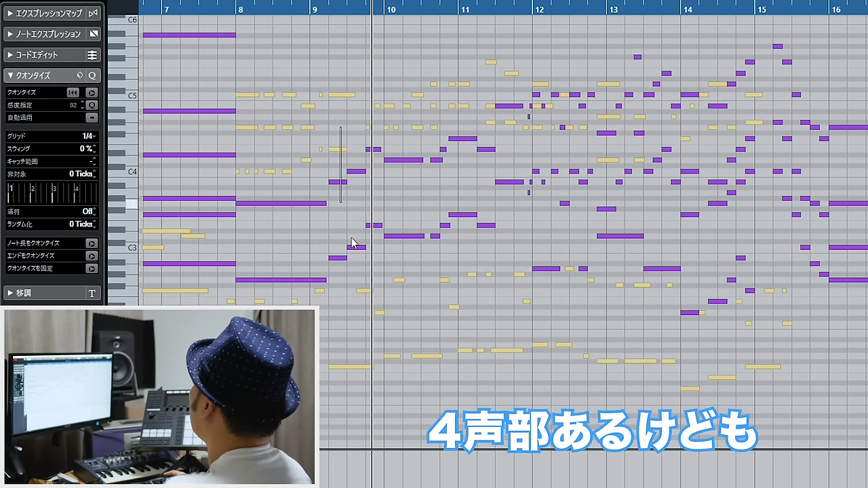
pyautogui.moveTo(342, 127); pyautogui.dragTo(370, 275)
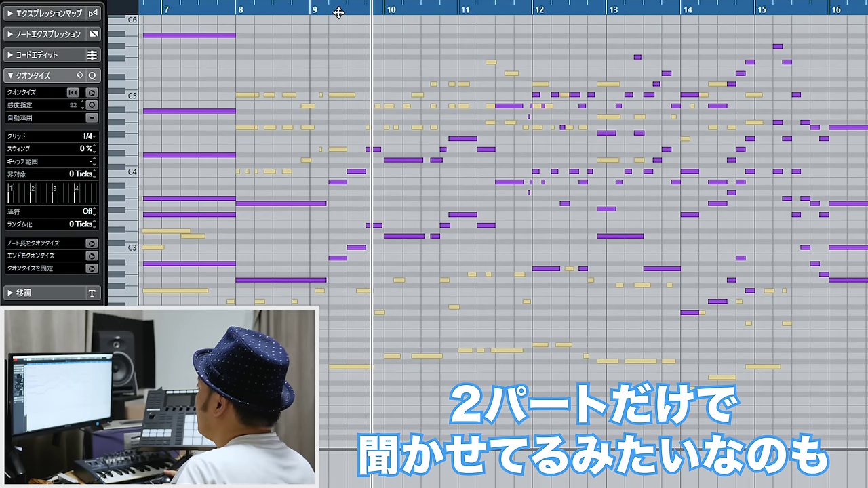
# Play the passage from bar 9 on and examine the piano phrase between bars 10 and 12 against the Strings.
pyautogui.click(332, 10)
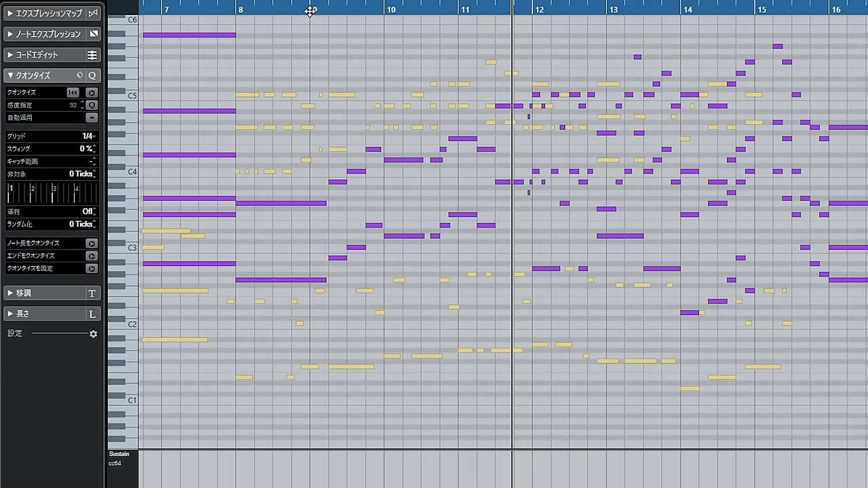
pyautogui.click(428, 53)
pyautogui.click(384, 9)
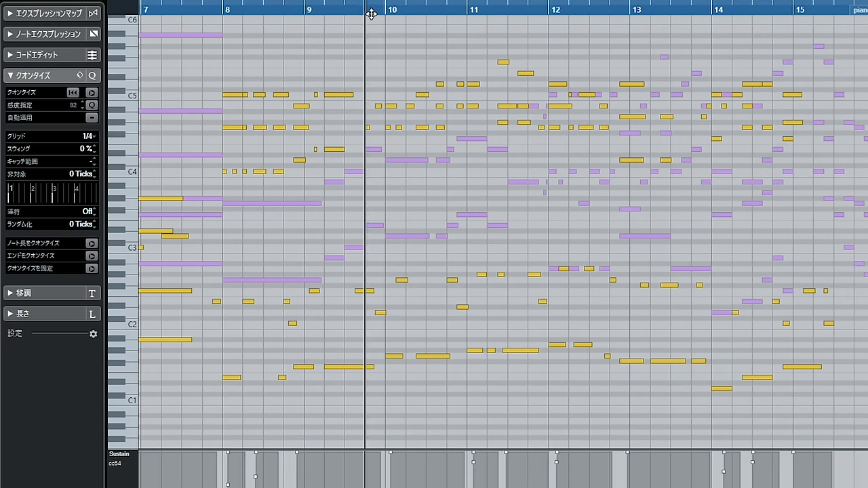
pyautogui.press('space')
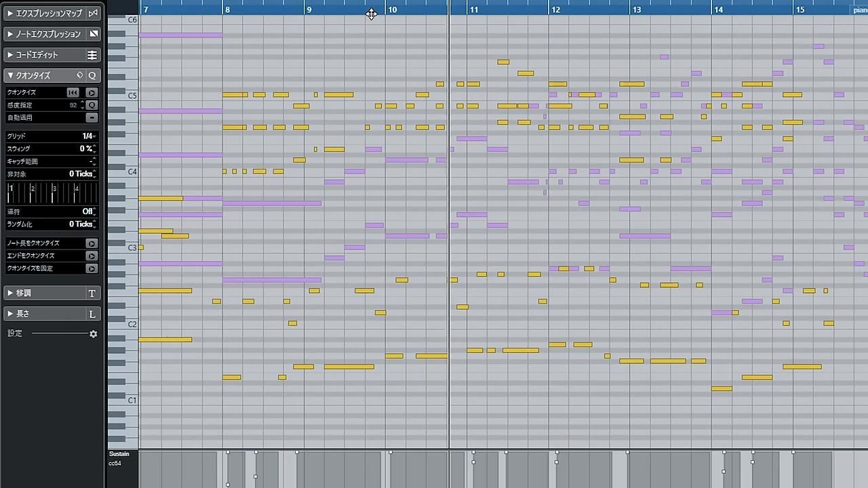
pyautogui.moveTo(385, 64); pyautogui.dragTo(477, 112)
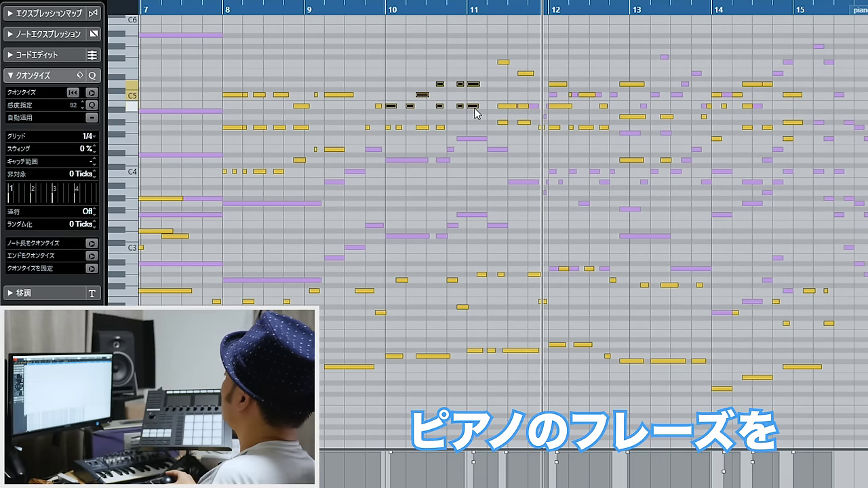
pyautogui.moveTo(528, 83); pyautogui.dragTo(490, 45)
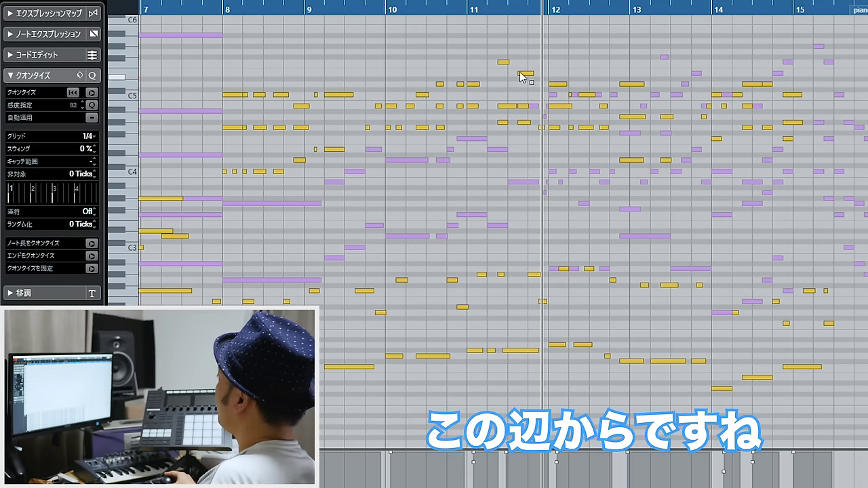
pyautogui.moveTo(530, 94); pyautogui.dragTo(531, 92)
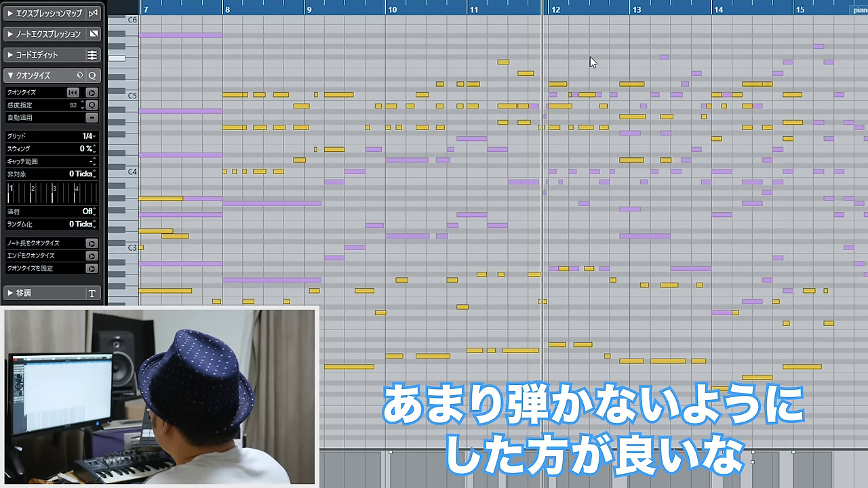
# Mark out the busy upper Strings notes between bars 12 and 14 and listen to that passage from bar 11.
pyautogui.moveTo(499, 34); pyautogui.dragTo(643, 188)
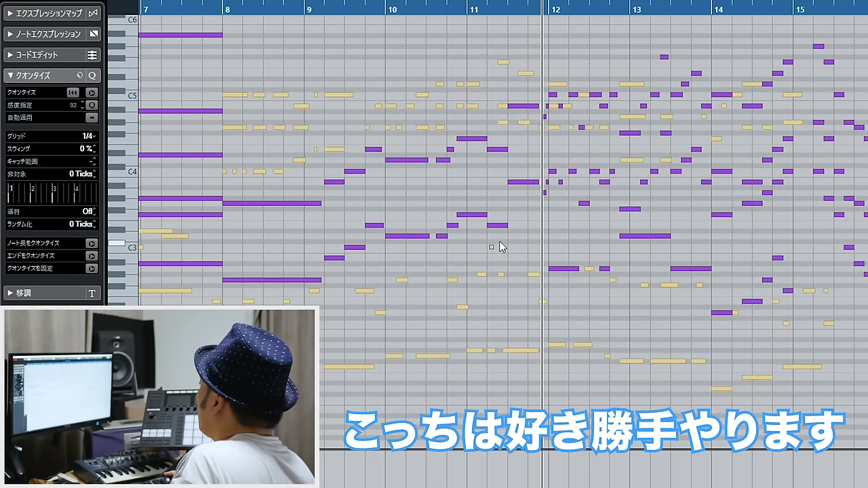
pyautogui.moveTo(489, 248); pyautogui.dragTo(708, 49)
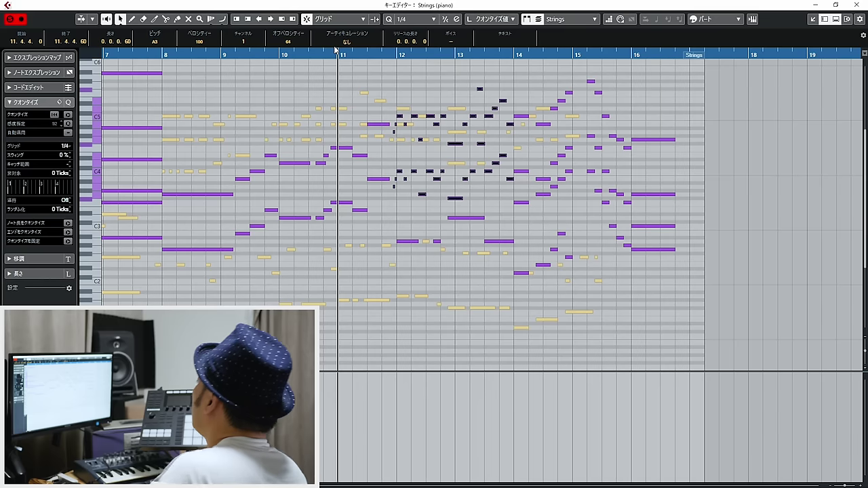
pyautogui.press('space')
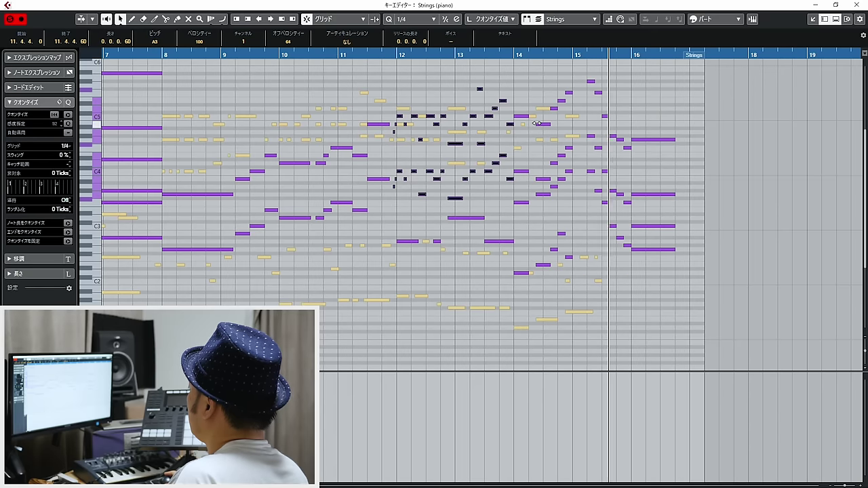
pyautogui.doubleClick(328, 54)
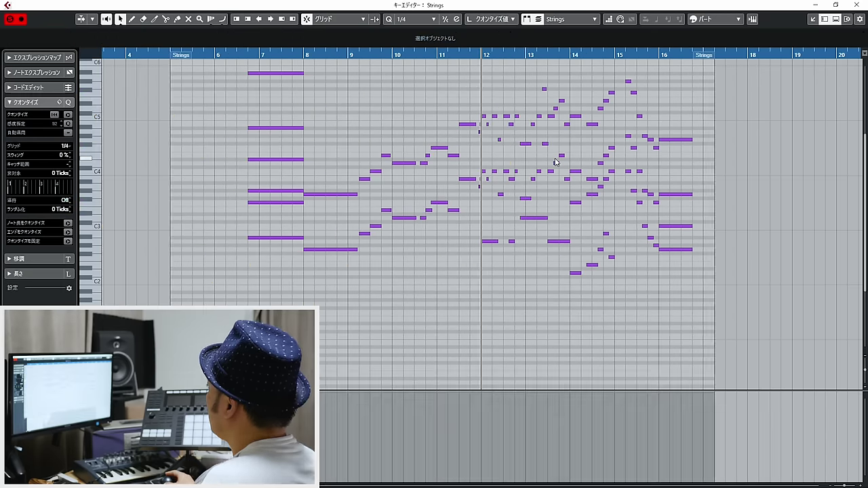
# Examine the lowest Strings notes between bars 12 and 15, viewing the Strings part without the piano.
pyautogui.press('h')
pyautogui.press('h')
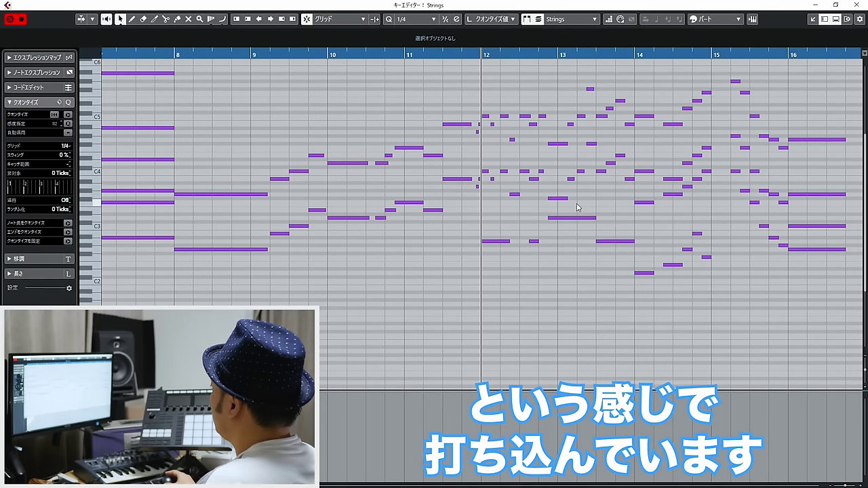
pyautogui.press('g')
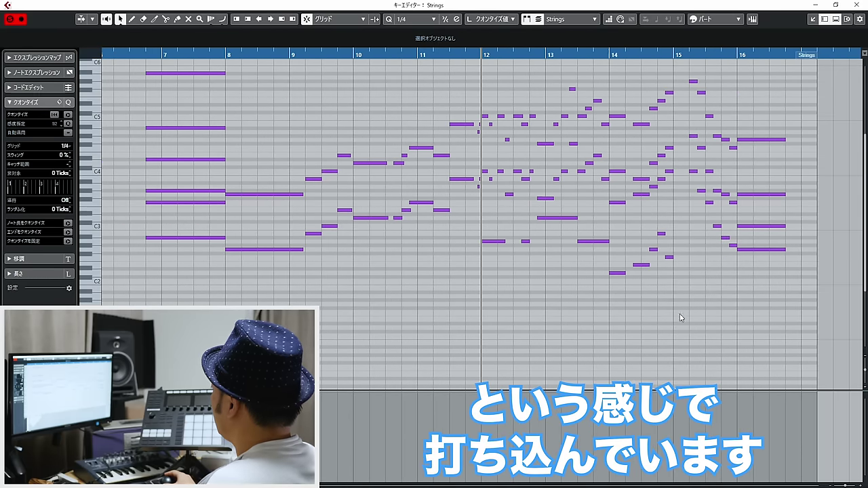
pyautogui.moveTo(673, 302); pyautogui.dragTo(483, 212)
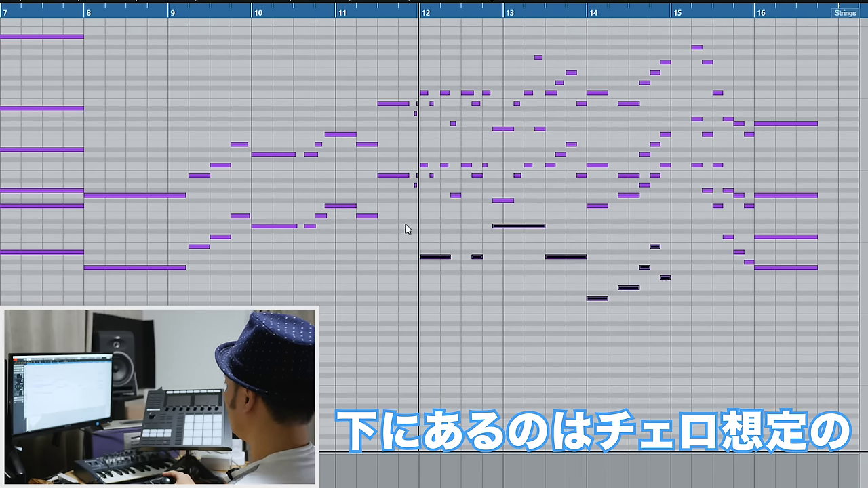
pyautogui.moveTo(407, 230); pyautogui.dragTo(390, 221)
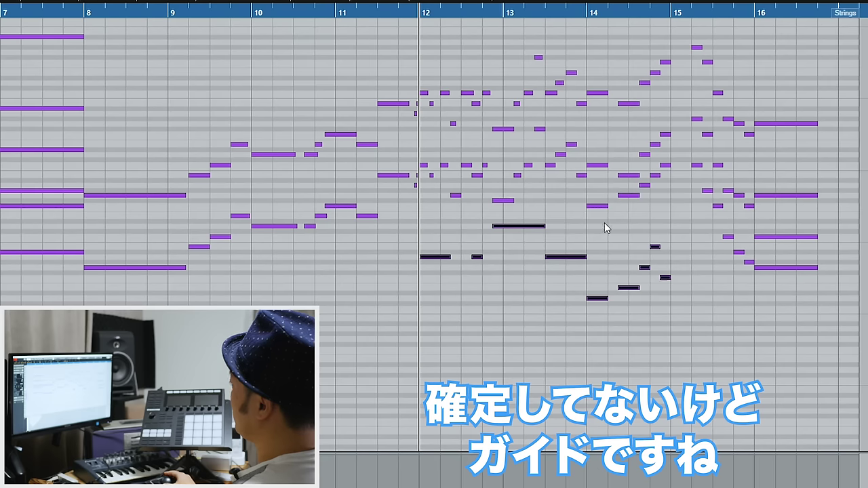
# Inspect all the Strings voices in bar 14, listen on to the end, and return the playback position to bar 15.
pyautogui.click(597, 205)
pyautogui.moveTo(638, 194); pyautogui.dragTo(668, 310)
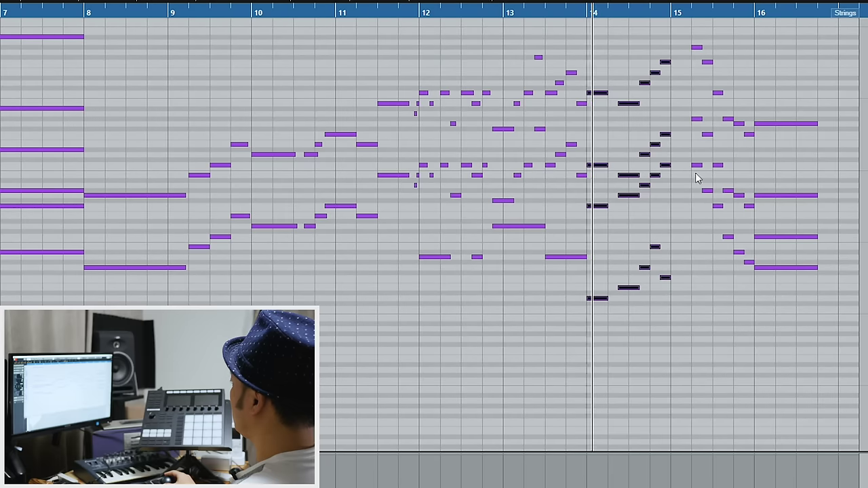
pyautogui.click(714, 249)
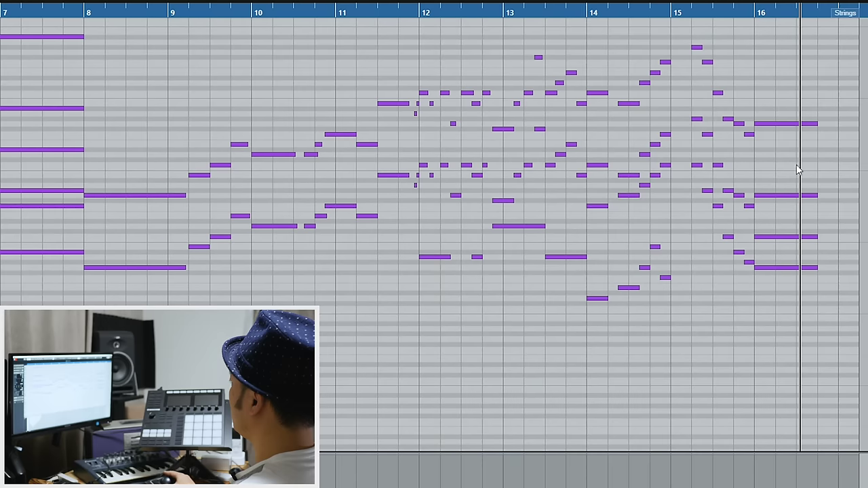
pyautogui.hscroll(2, 787, 136)
pyautogui.moveTo(638, 9); pyautogui.dragTo(616, 5)
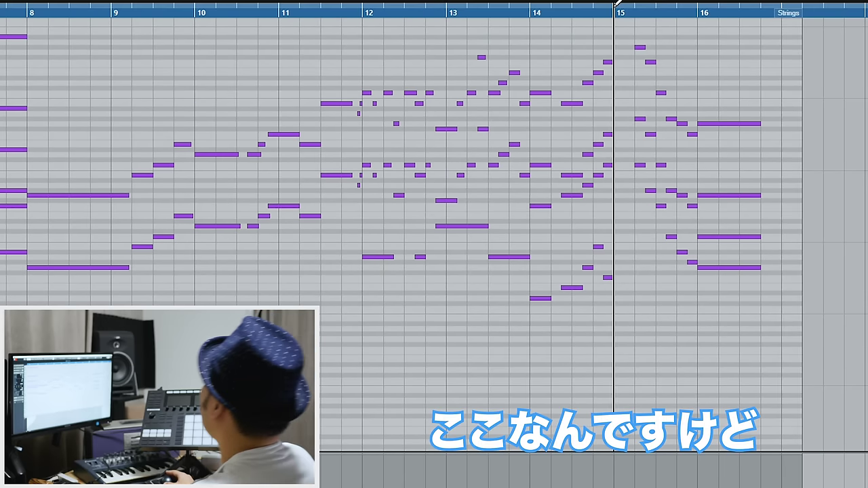
pyautogui.press('h')
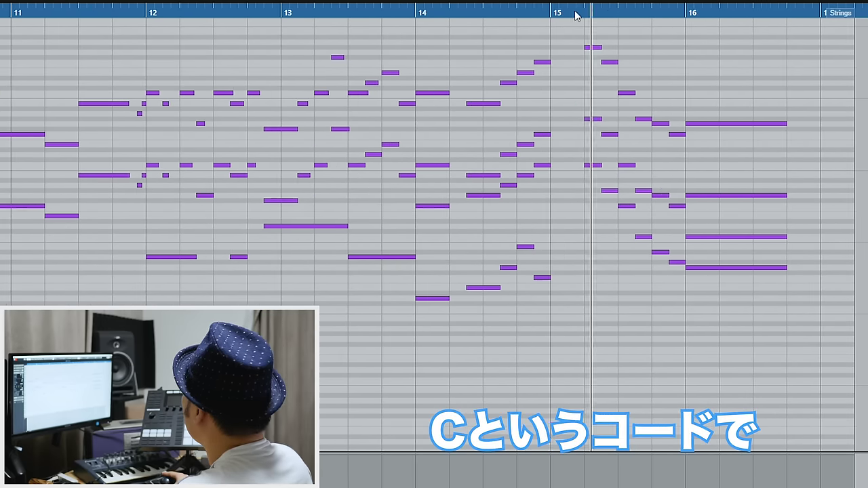
pyautogui.click(550, 10)
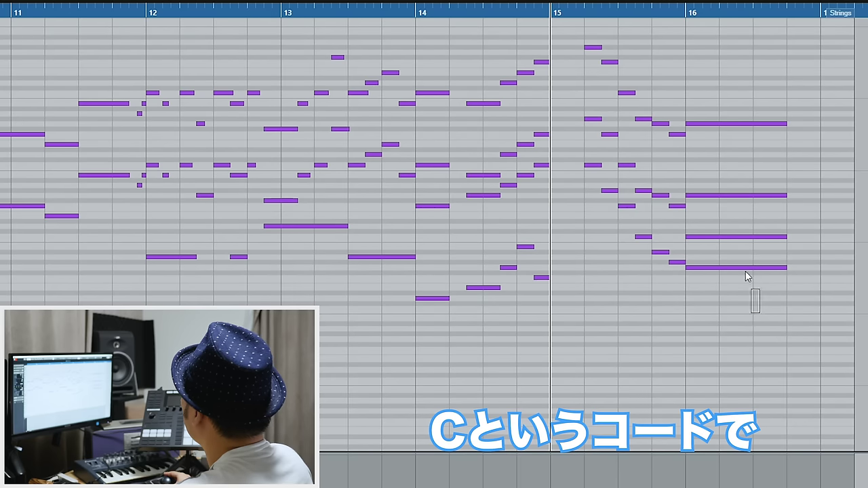
# Select the four long notes of the Strings chord at bar 16 and play the chord.
pyautogui.moveTo(759, 312); pyautogui.dragTo(741, 267)
pyautogui.moveTo(743, 121); pyautogui.dragTo(744, 121)
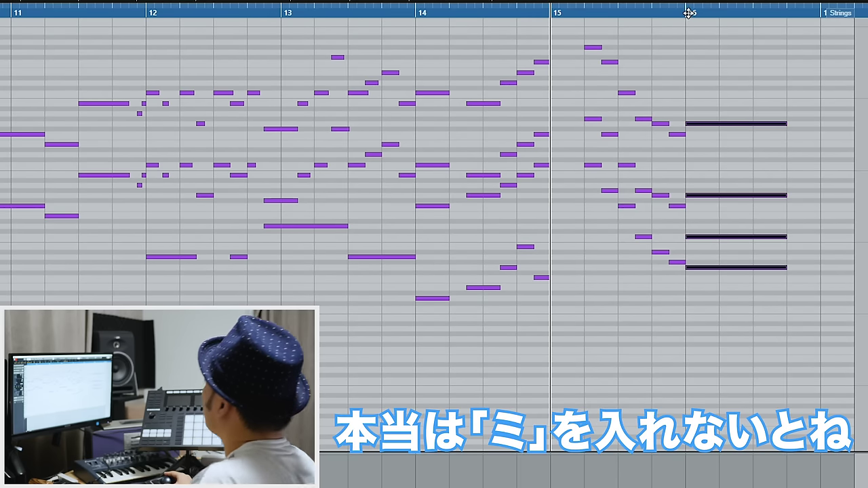
pyautogui.click(687, 12)
pyautogui.press('space')
pyautogui.press('space')
# Replay the descending Strings run from bar 15 into the long chord at bar 16.
pyautogui.moveTo(690, 12); pyautogui.dragTo(584, 4)
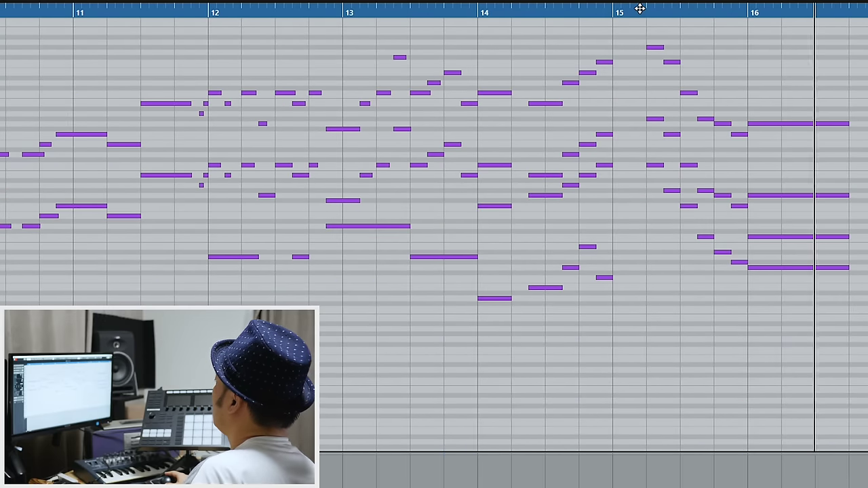
pyautogui.press('g')
pyautogui.press('g')
pyautogui.click(335, 8)
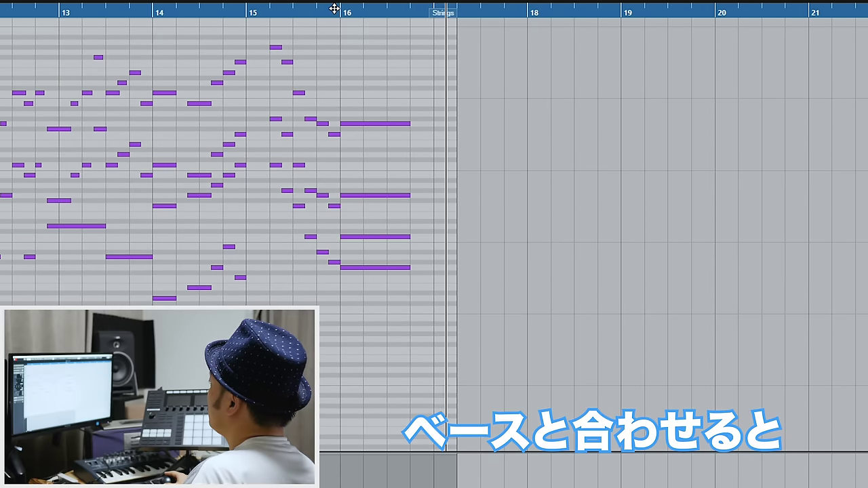
pyautogui.click(264, 8)
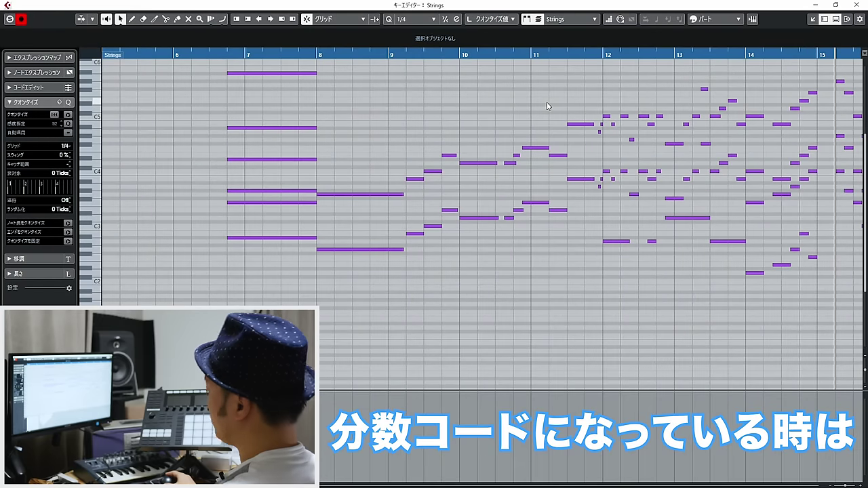
# Try lowering the upper two notes of the long Strings chord at bar 16 to E, and play the ending.
pyautogui.press('g')
pyautogui.moveTo(514, 57); pyautogui.dragTo(531, 246)
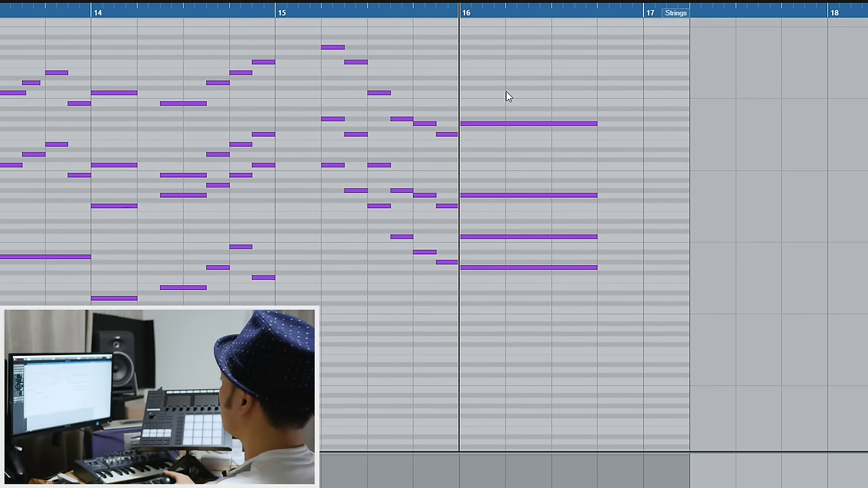
pyautogui.moveTo(547, 115); pyautogui.dragTo(550, 213)
pyautogui.press('Down')
pyautogui.press('Down')
pyautogui.press('Down')
pyautogui.press('Down')
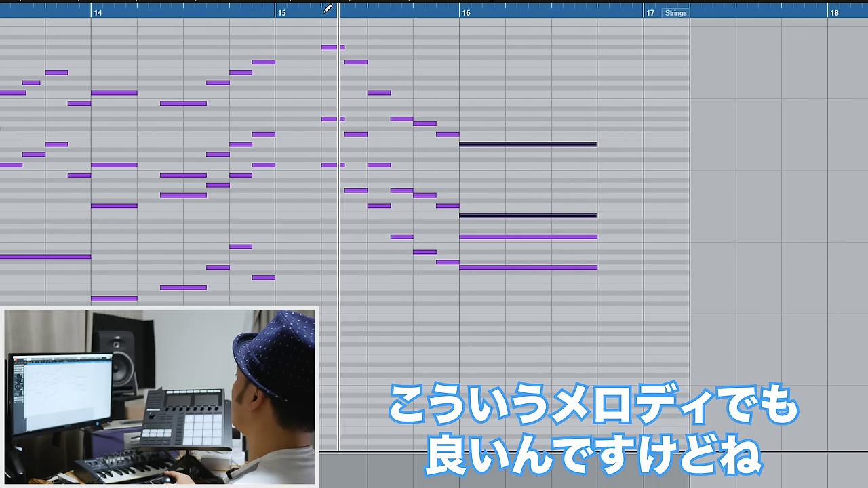
pyautogui.press('space')
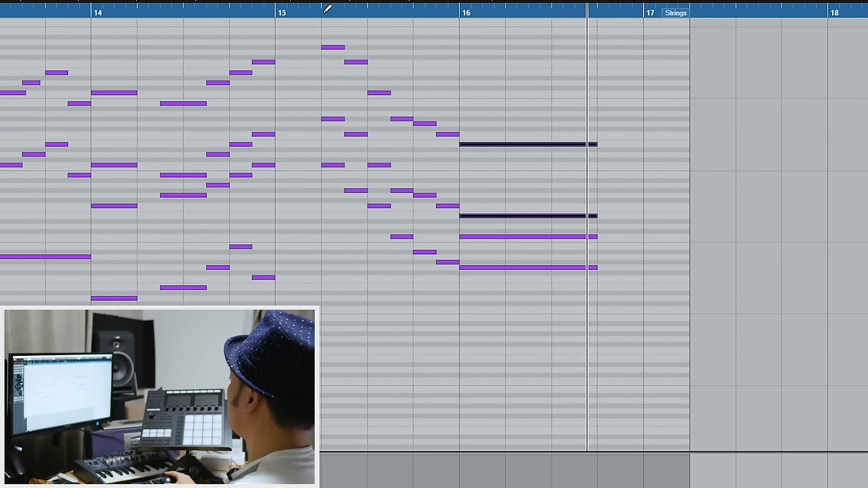
# Compare the top notes of the descending run with the bar 16 chord, and replay the chord from just before bar 16.
pyautogui.click(339, 46)
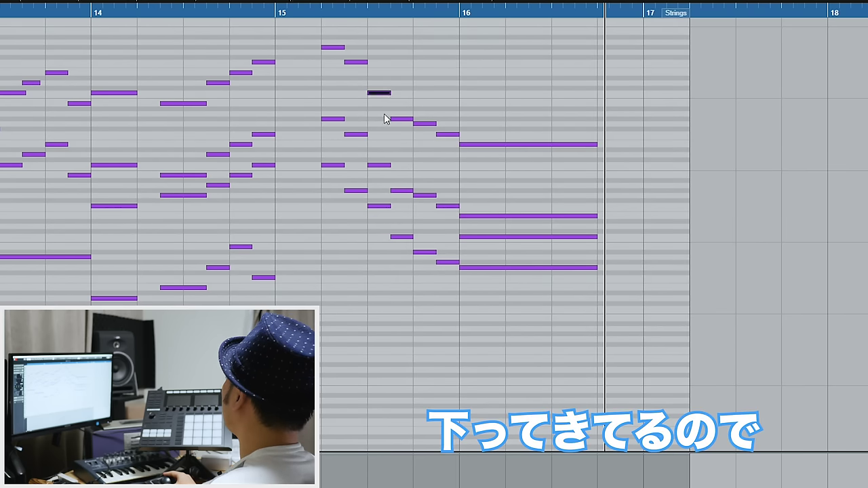
pyautogui.click(512, 144)
pyautogui.moveTo(521, 121); pyautogui.dragTo(559, 227)
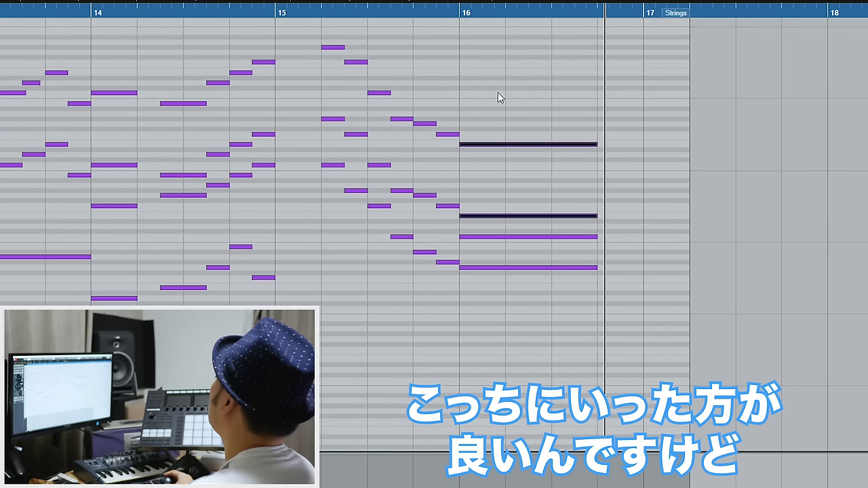
pyautogui.click(441, 8)
pyautogui.press('space')
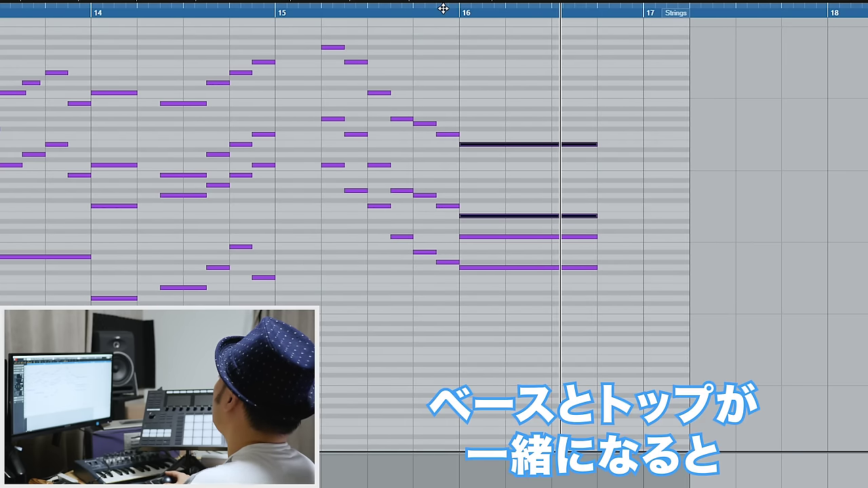
# Raise the upper two notes of the bar 16 Strings chord back to G and return the playback position to bar 15.
pyautogui.press('Up')
pyautogui.press('Up')
pyautogui.press('Up')
pyautogui.press('Up')
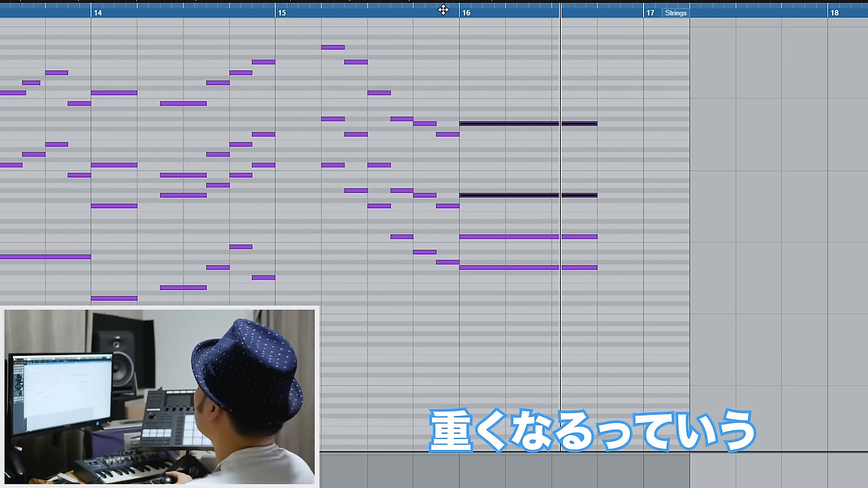
pyautogui.click(280, 10)
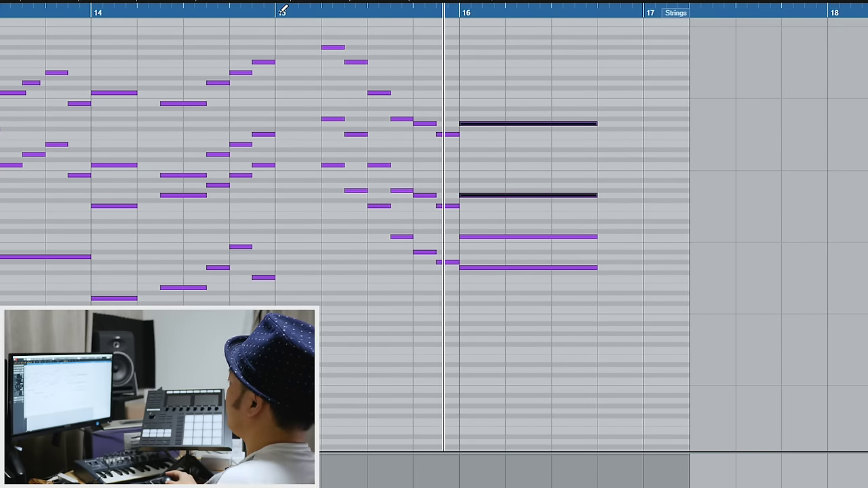
# Lower the modulation point at the start of bar 8 to 92.
pyautogui.press('g')
pyautogui.press('g')
pyautogui.press('g')
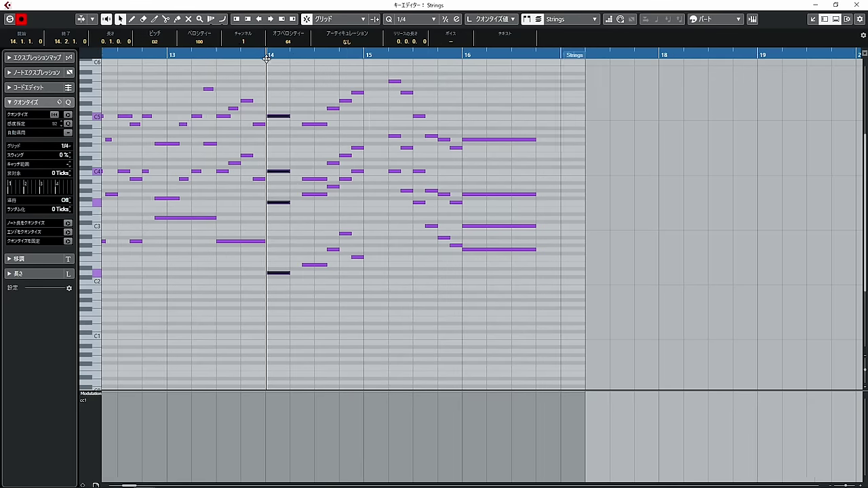
pyautogui.scroll(3, 191, 62)
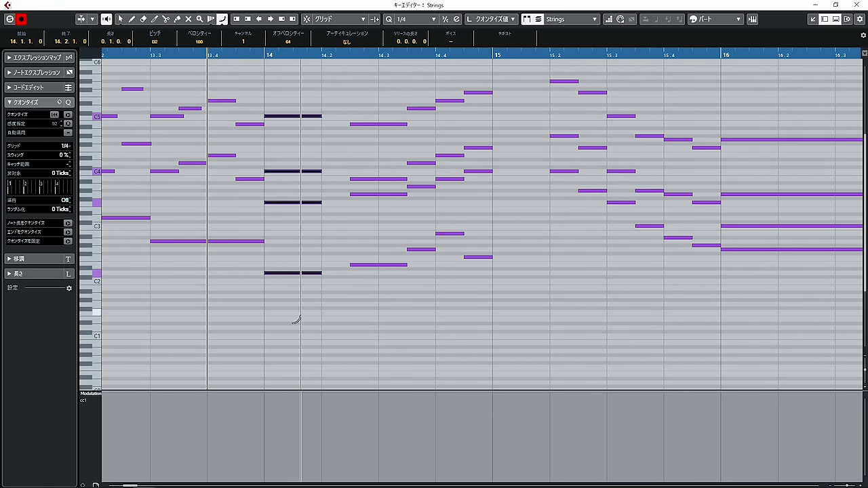
pyautogui.scroll(-5, 305, 204)
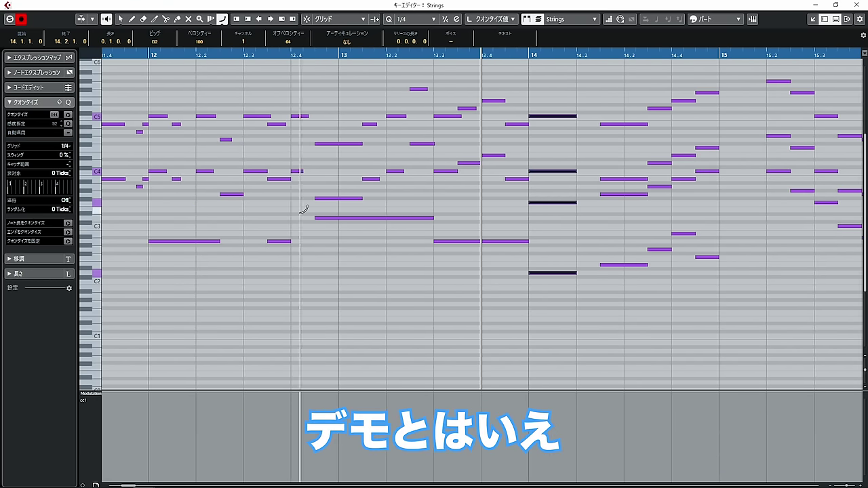
pyautogui.click(270, 412)
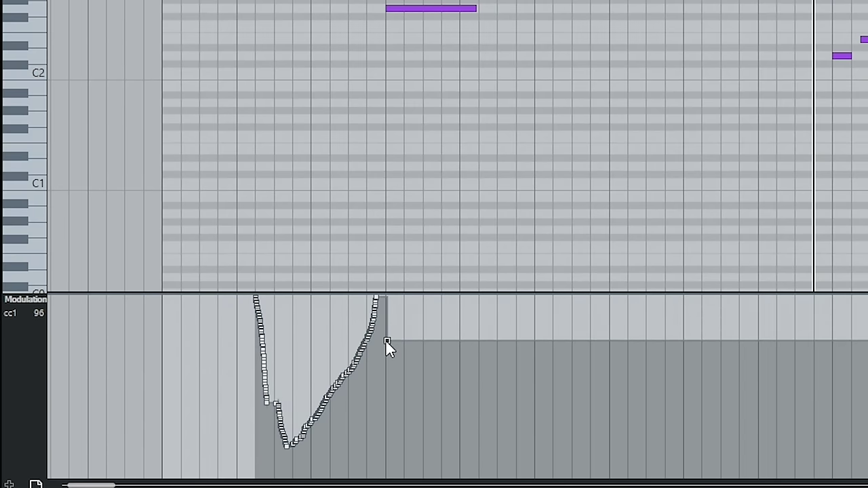
pyautogui.moveTo(385, 344); pyautogui.dragTo(385, 348)
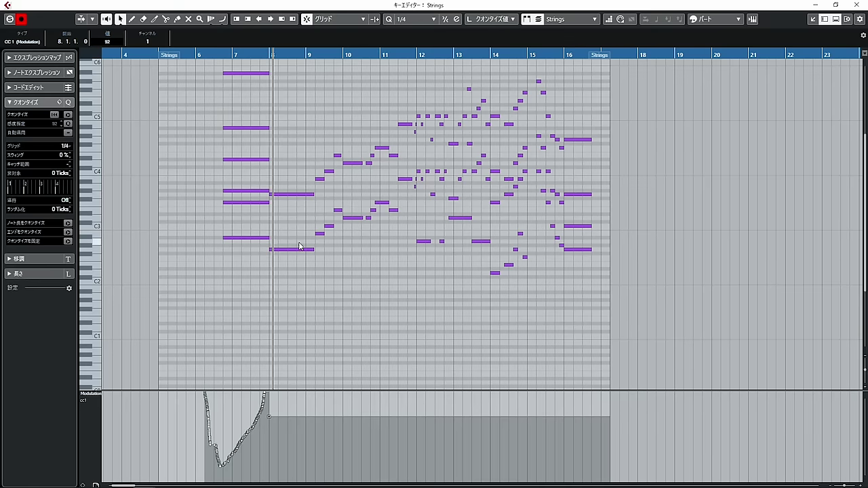
# Colour the notes by velocity and draw a modulation curve under the bar 14 chord that dips after the attack and swells to maximum.
pyautogui.click(715, 19)
pyautogui.click(722, 30)
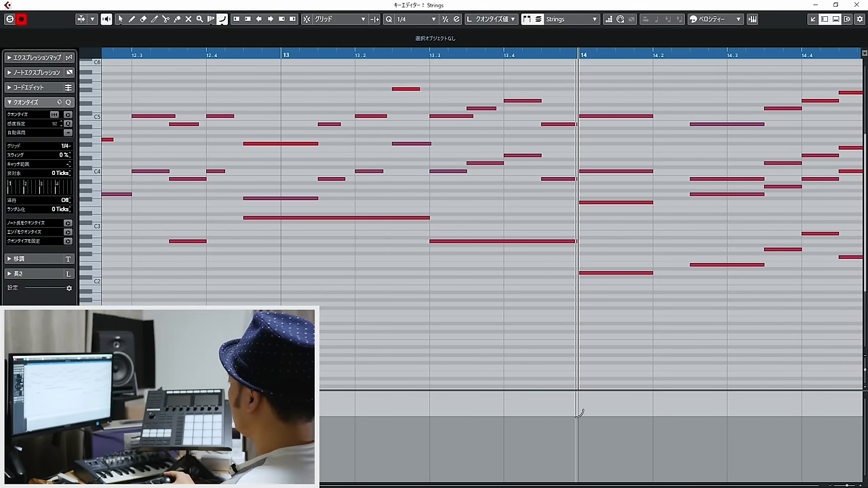
pyautogui.press('h')
pyautogui.press('h')
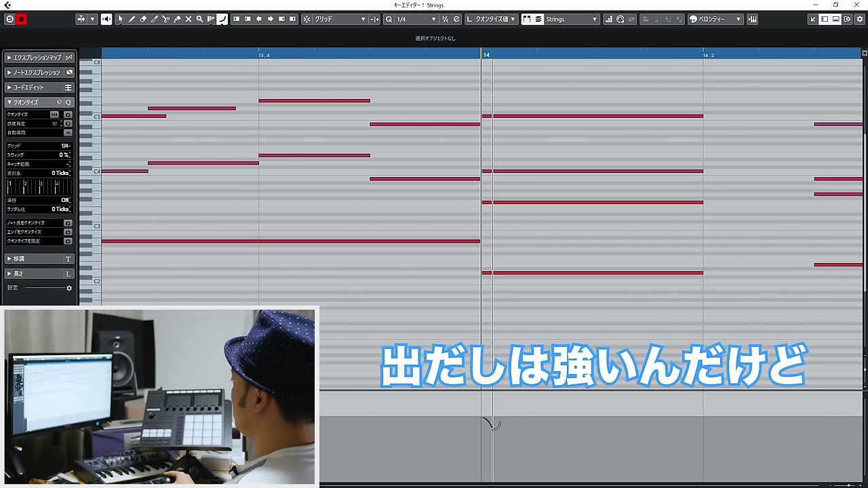
pyautogui.moveTo(501, 426)
pyautogui.mouseDown()
pyautogui.moveTo(509, 437)
pyautogui.moveTo(702, 412)
pyautogui.moveTo(710, 390)
pyautogui.mouseUp()
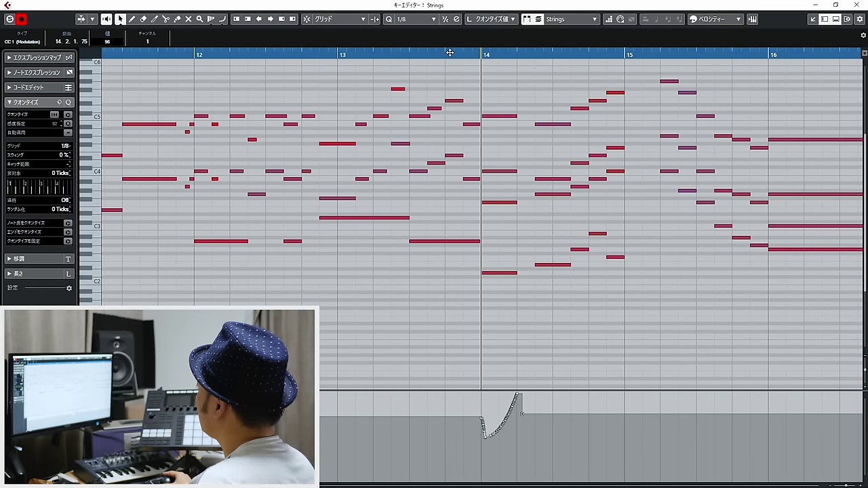
# Play from bar 13, extend the bar 14 chord to 0.1.0.36 and shorten the rising run's last notes before bar 15 to 0.0.0.101.
pyautogui.click(412, 54)
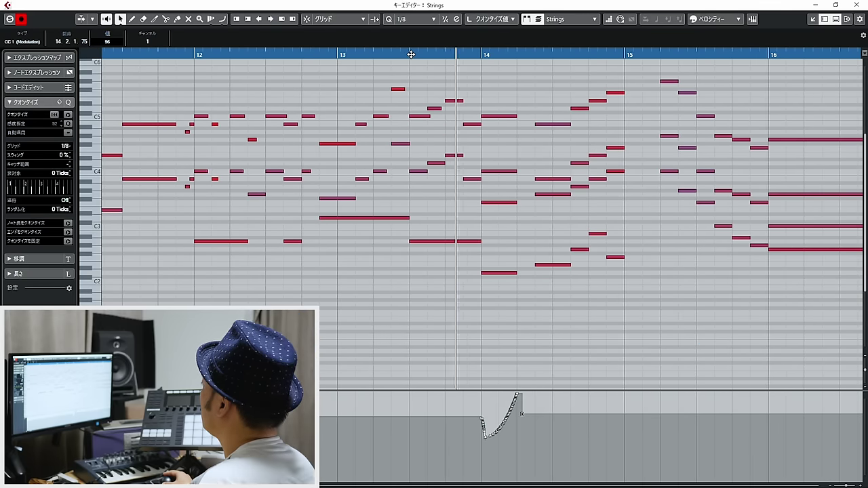
pyautogui.moveTo(519, 92); pyautogui.dragTo(520, 272)
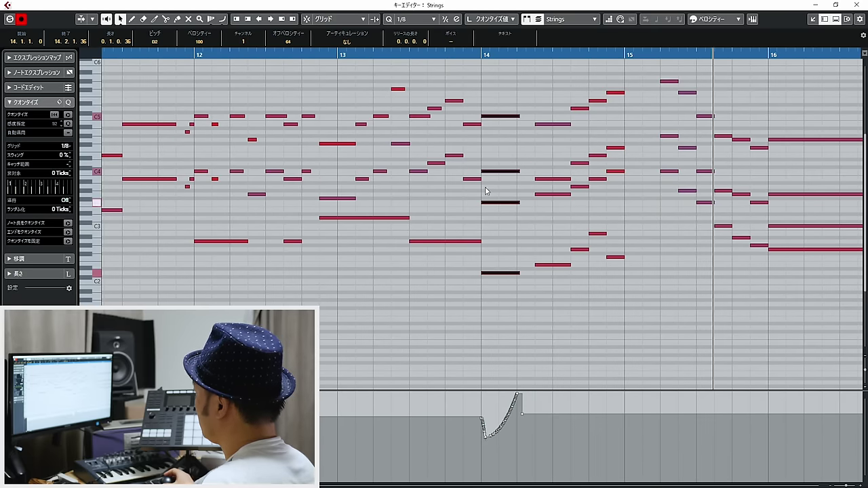
pyautogui.press('g')
pyautogui.press('g')
pyautogui.click(221, 52)
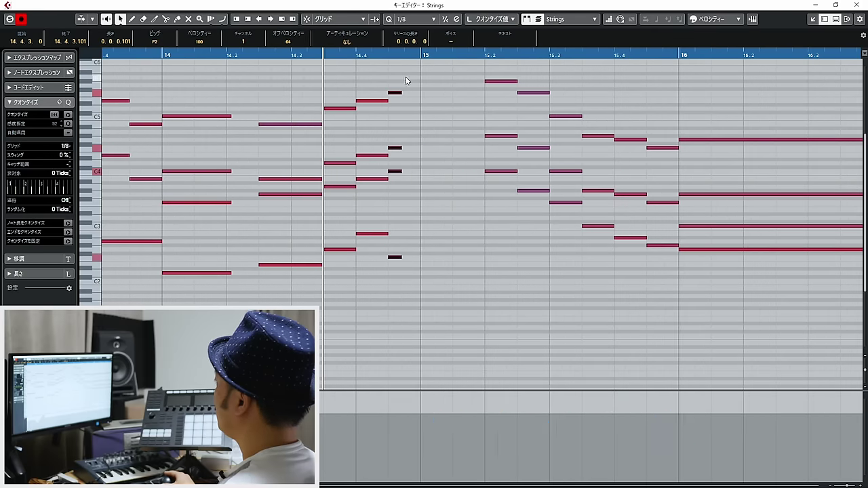
pyautogui.moveTo(404, 78)
pyautogui.mouseDown()
pyautogui.moveTo(397, 284)
pyautogui.moveTo(397, 88)
pyautogui.mouseUp()
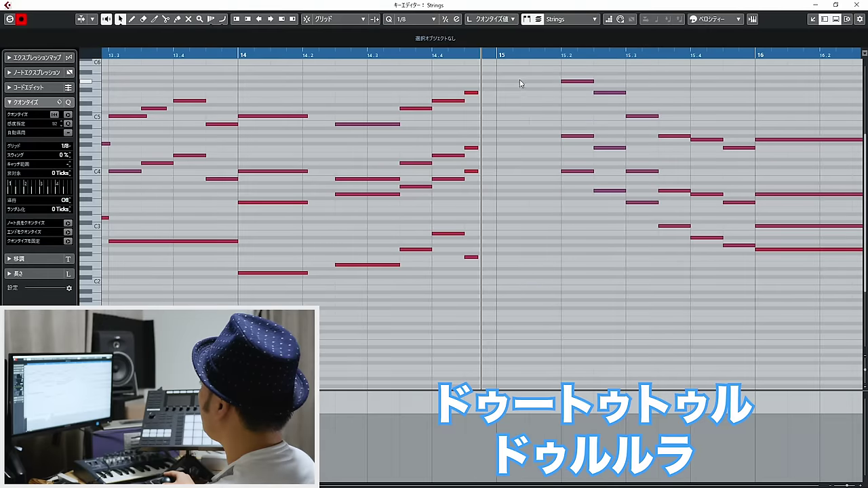
# Try lengthening the rising run's last notes before bar 15 to 0.0.2.0 and play from just before bar 14.
pyautogui.moveTo(467, 222); pyautogui.dragTo(478, 294)
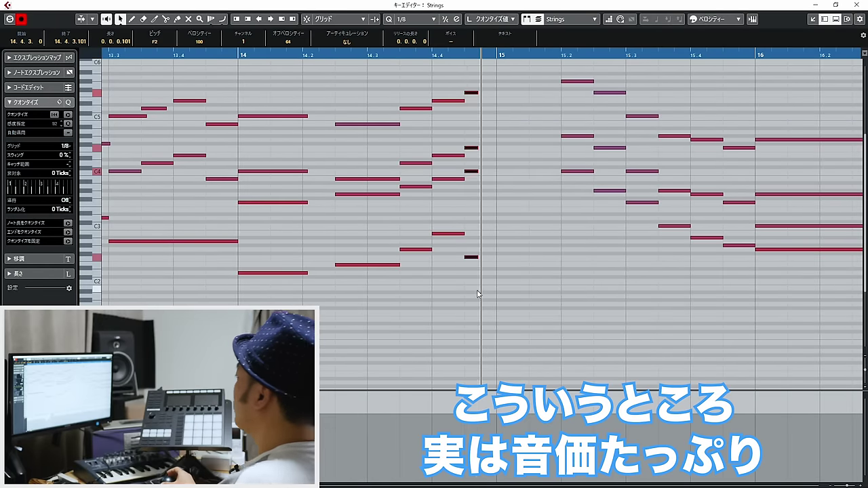
pyautogui.press('g')
pyautogui.press('g')
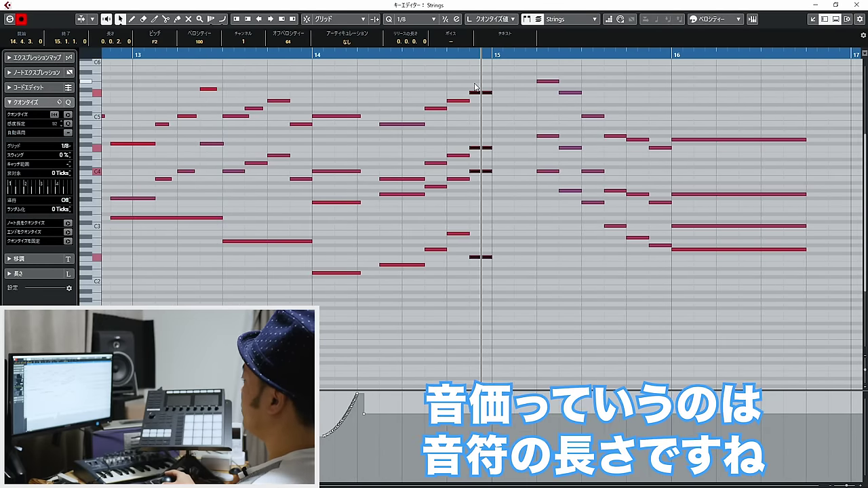
pyautogui.click(301, 54)
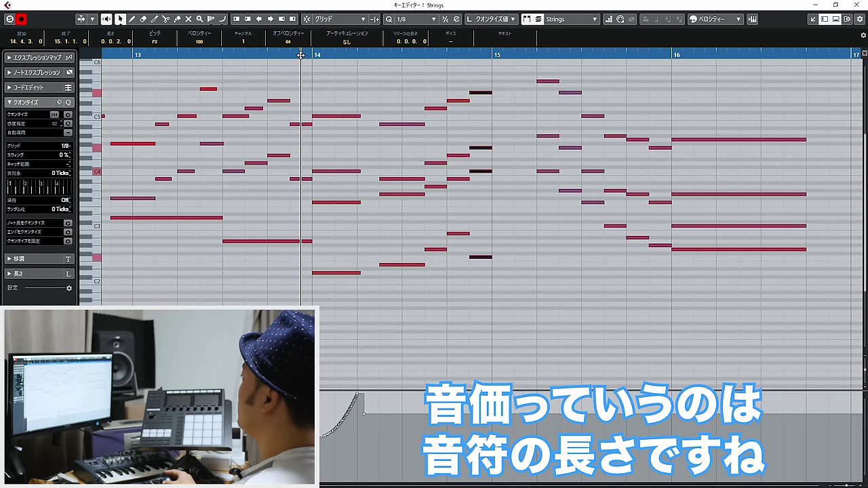
pyautogui.press('space')
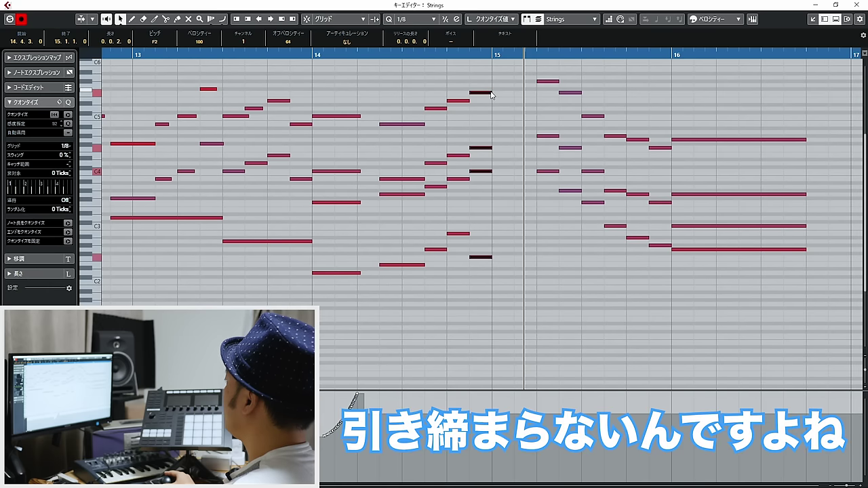
# Shorten the four last notes of the rising run to 0.0.0.116 and replay from just before bar 14.
pyautogui.moveTo(479, 94); pyautogui.dragTo(479, 95)
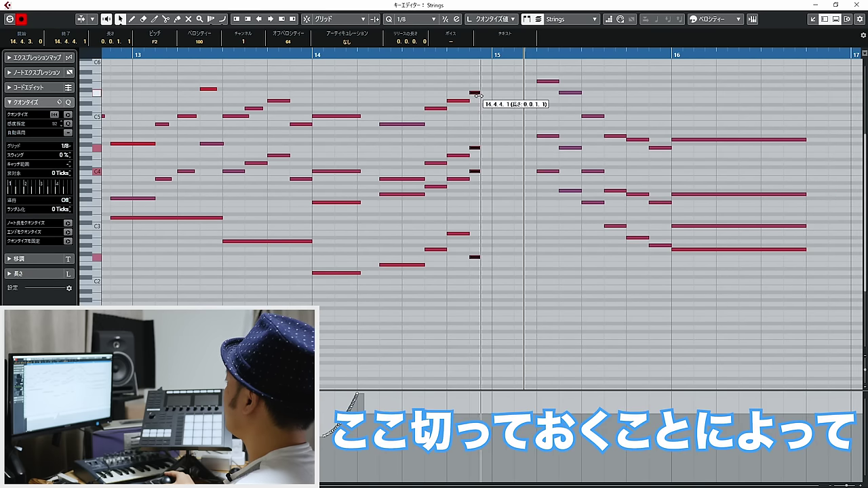
pyautogui.moveTo(436, 54); pyautogui.dragTo(296, 51)
pyautogui.hotkey('alt', 'x')
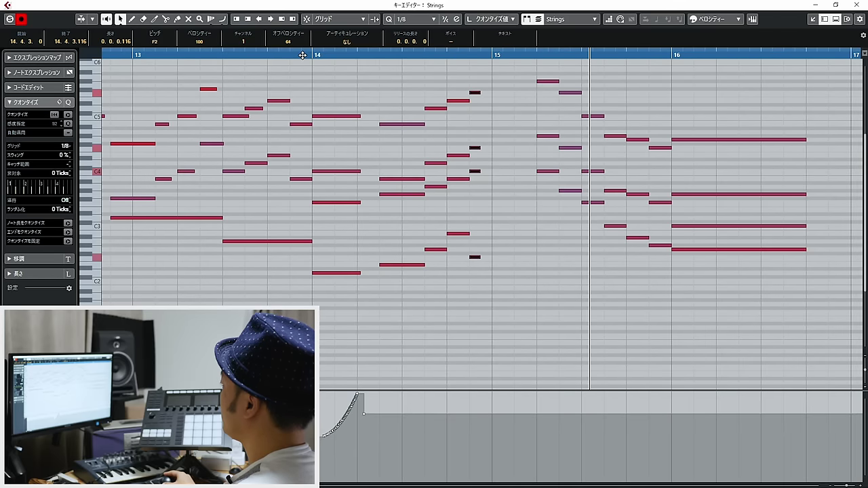
# Select the short staccato pair at 12.1.3 and play the rhythmic passage from just before bar 12.
pyautogui.press('g')
pyautogui.press('g')
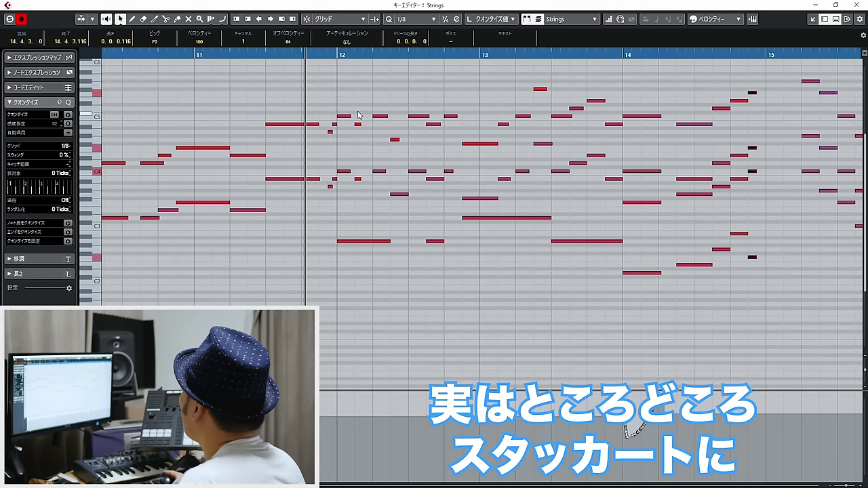
pyautogui.moveTo(358, 115); pyautogui.dragTo(360, 208)
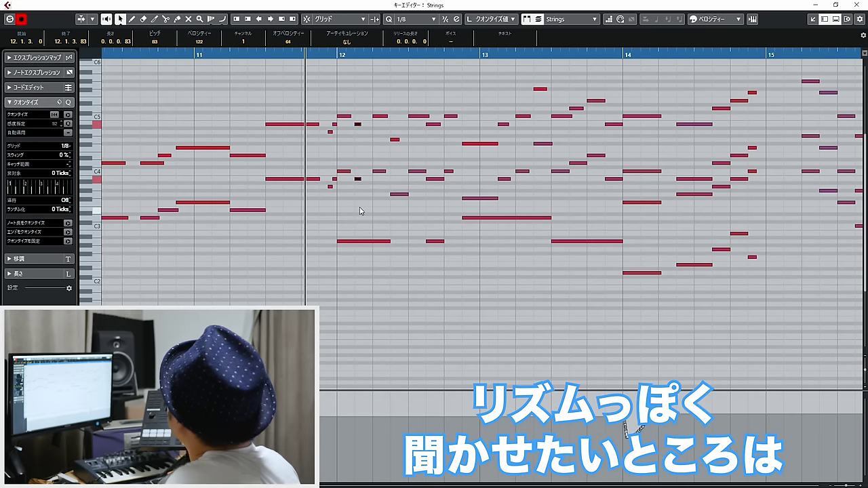
pyautogui.hscroll(-3, 360, 211)
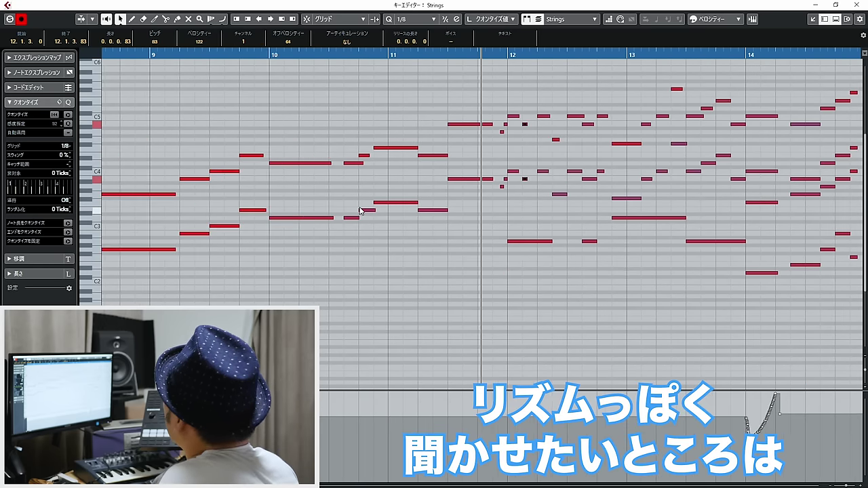
pyautogui.press('space')
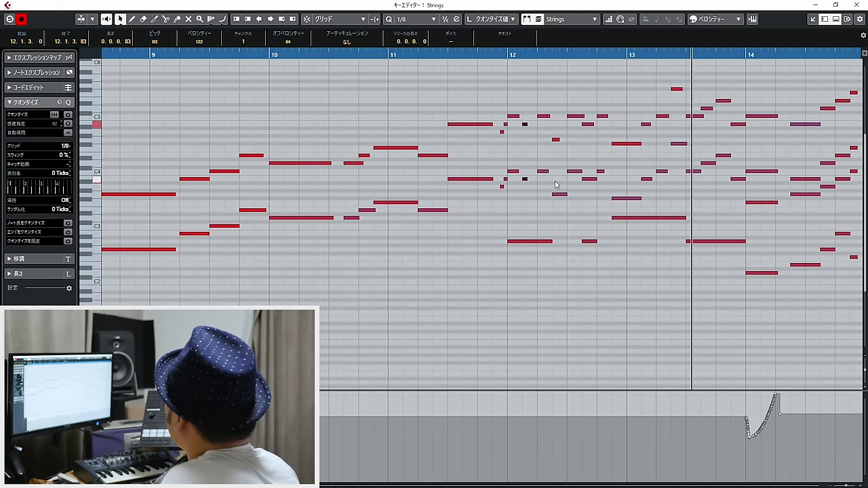
pyautogui.click(486, 53)
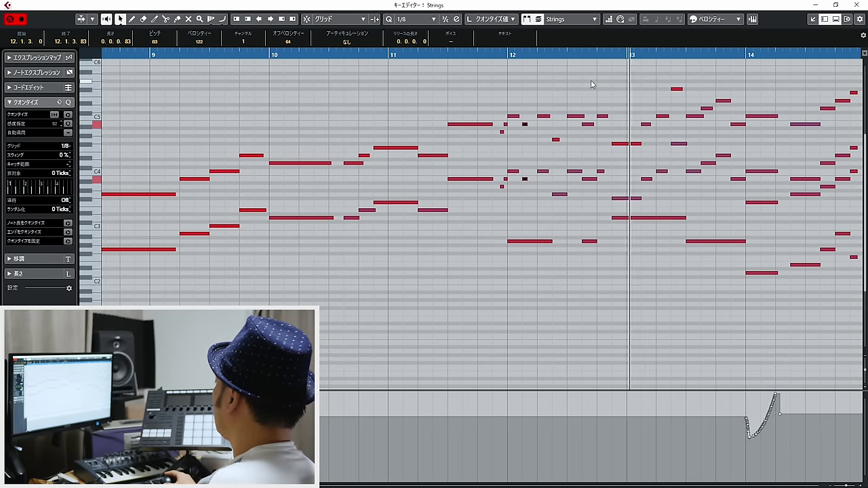
pyautogui.press('g')
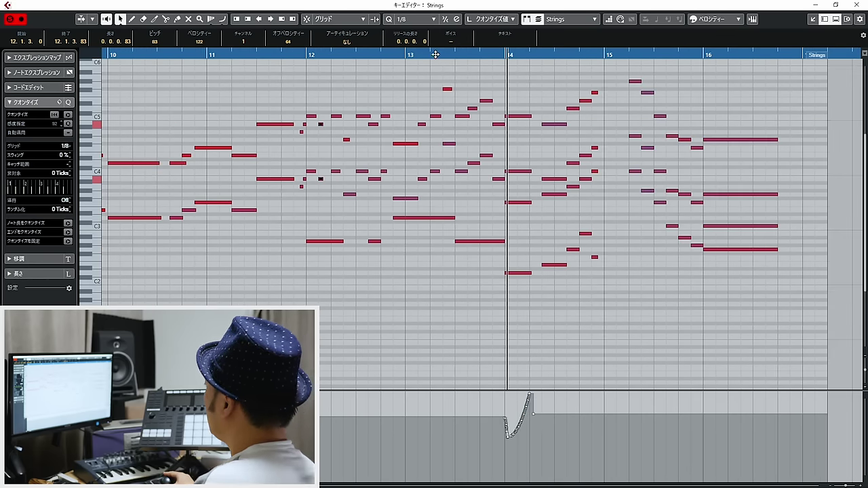
# Try lengthening the short upper notes across bars 12 and 13 to 0.0.2.0 and play the result from late bar 11.
pyautogui.press('h')
pyautogui.press('h')
pyautogui.press('h')
pyautogui.press('g')
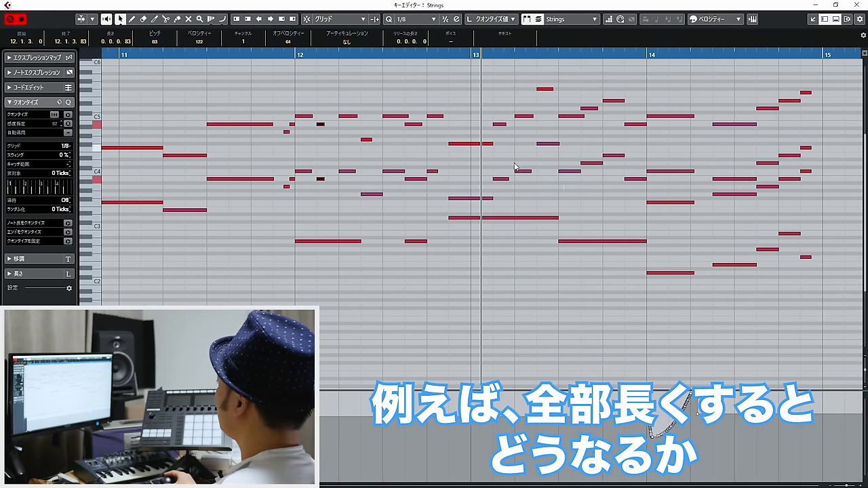
pyautogui.moveTo(590, 200); pyautogui.dragTo(547, 192)
pyautogui.moveTo(377, 100); pyautogui.dragTo(314, 103)
pyautogui.click(244, 55)
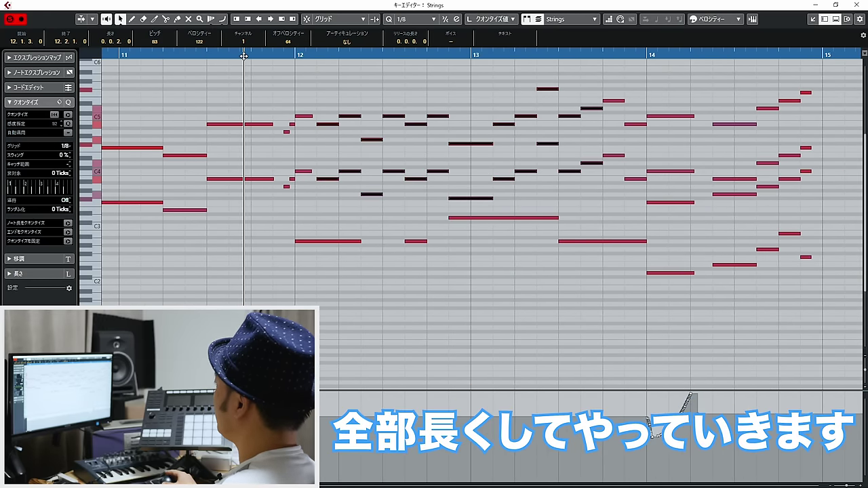
pyautogui.press('space')
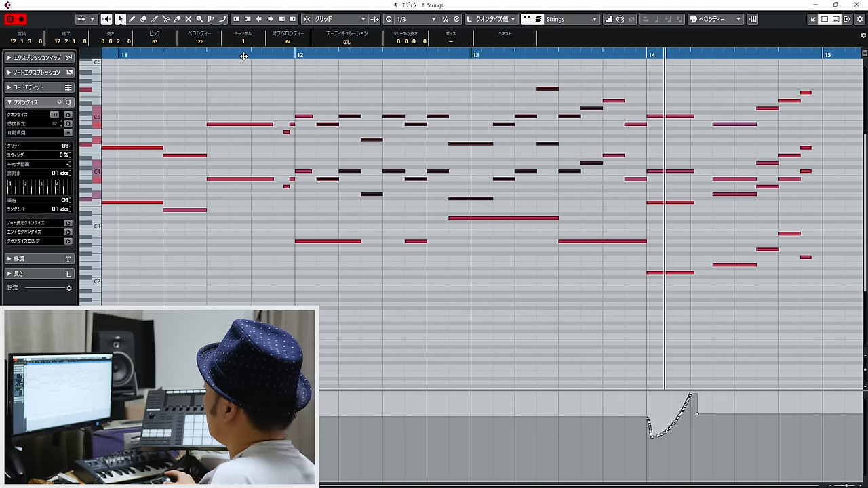
# Undo the lengthening of the notes in bars 12 and 13 and replay from the middle of bar 11.
pyautogui.hotkey('ctrl', 'z')
pyautogui.moveTo(224, 54); pyautogui.dragTo(200, 52)
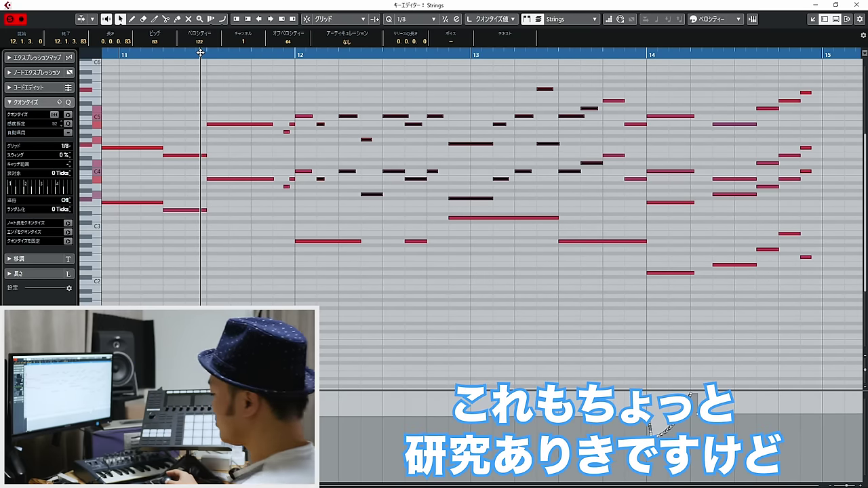
pyautogui.press('g')
pyautogui.press('g')
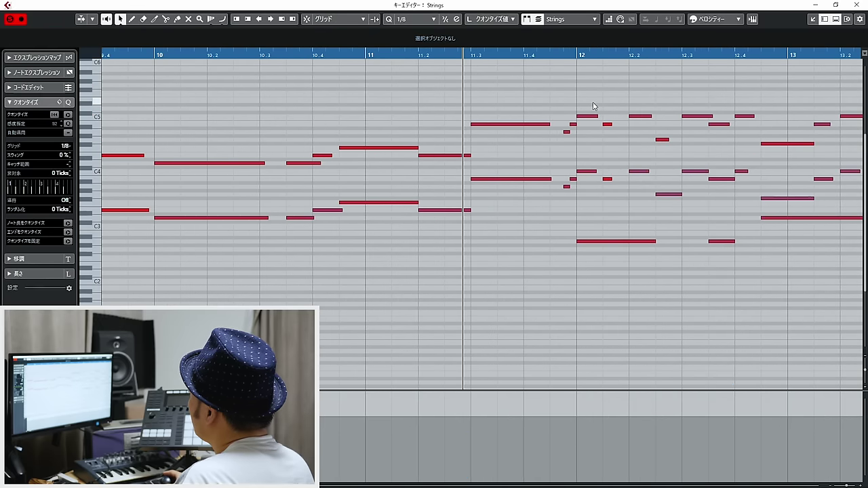
# Examine the alternating long and short notes in bars 12 and 13, selecting the short pair at 12.1.3.
pyautogui.moveTo(593, 103); pyautogui.dragTo(846, 80)
pyautogui.scroll(5, 540, 162)
pyautogui.scroll(-7, 539, 162)
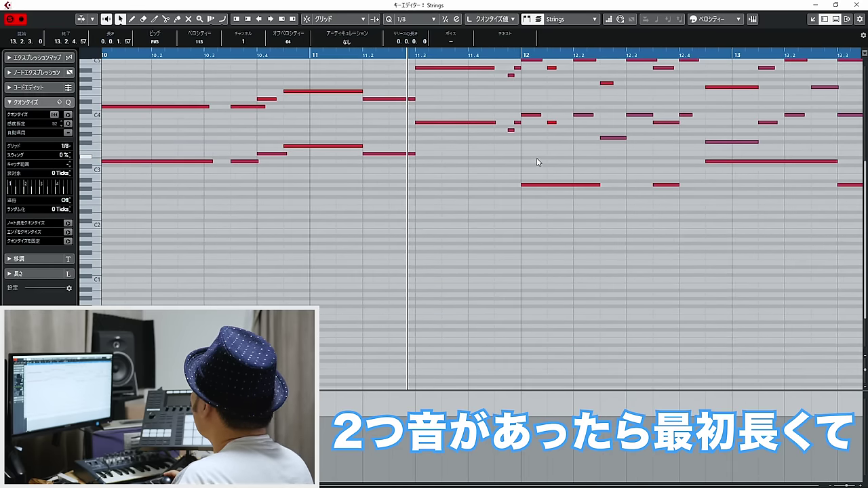
pyautogui.moveTo(528, 153); pyautogui.dragTo(567, 69)
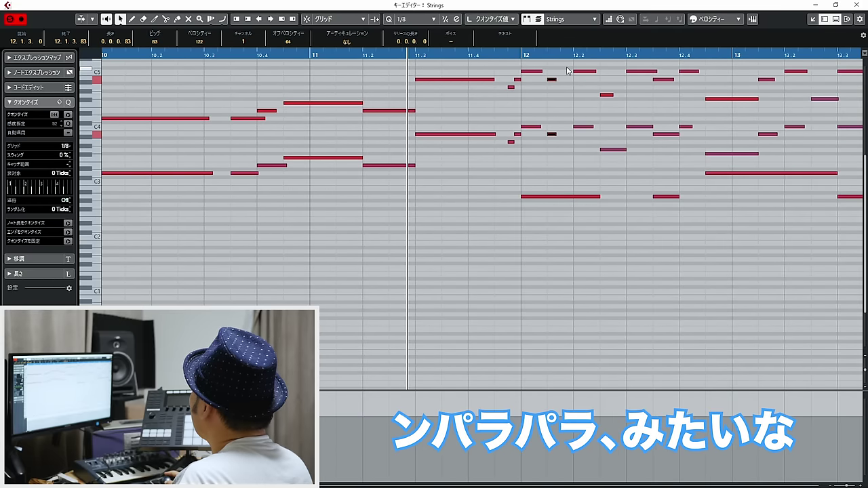
pyautogui.press('g')
pyautogui.click(804, 282)
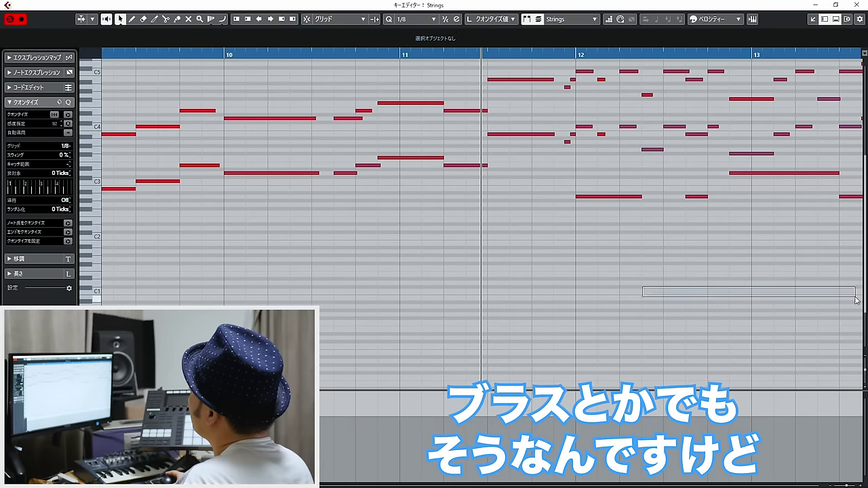
# Shorten the C5 note on beat 4 of bar 12 to 0.0.1.10.
pyautogui.hscroll(5, 804, 281)
pyautogui.scroll(5, 804, 282)
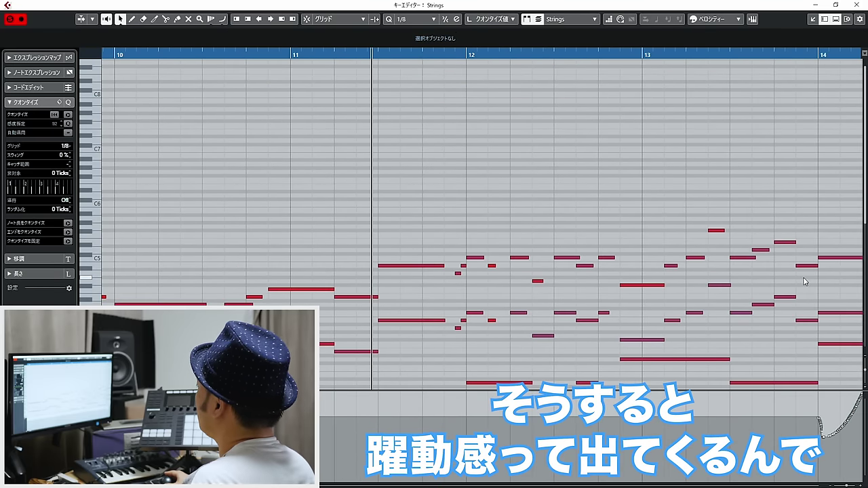
pyautogui.hscroll(4, 783, 226)
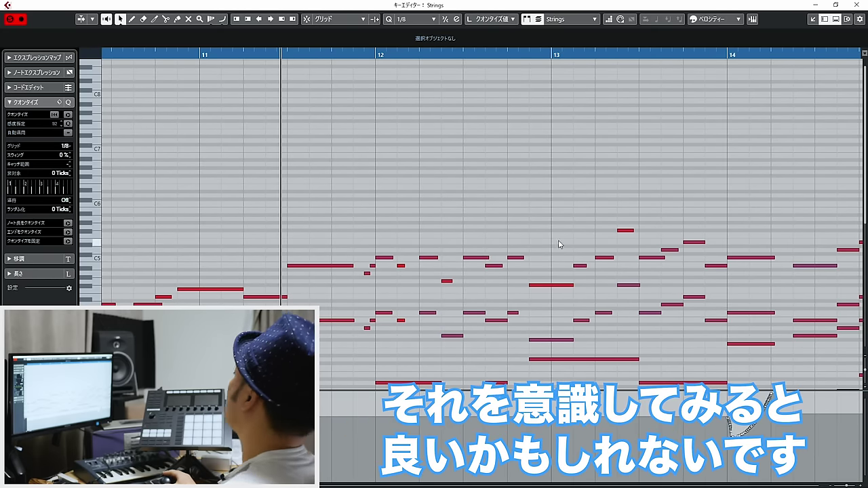
pyautogui.moveTo(522, 257); pyautogui.dragTo(517, 258)
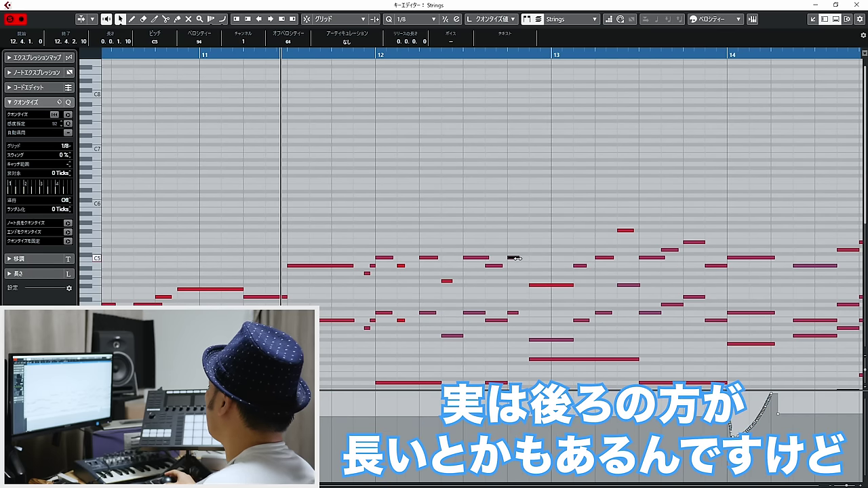
# Play the Strings part from the middle of bar 11 into bar 15 to check the shortened note in context.
pyautogui.press('space')
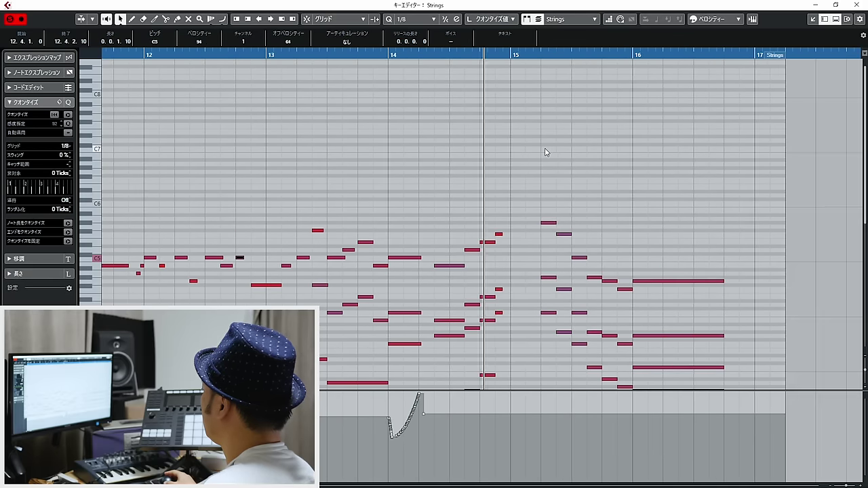
pyautogui.scroll(-5, 489, 103)
pyautogui.scroll(5, 491, 108)
pyautogui.moveTo(521, 54); pyautogui.dragTo(520, 60)
pyautogui.click(708, 159)
pyautogui.moveTo(741, 161); pyautogui.dragTo(779, 145)
pyautogui.press('space')
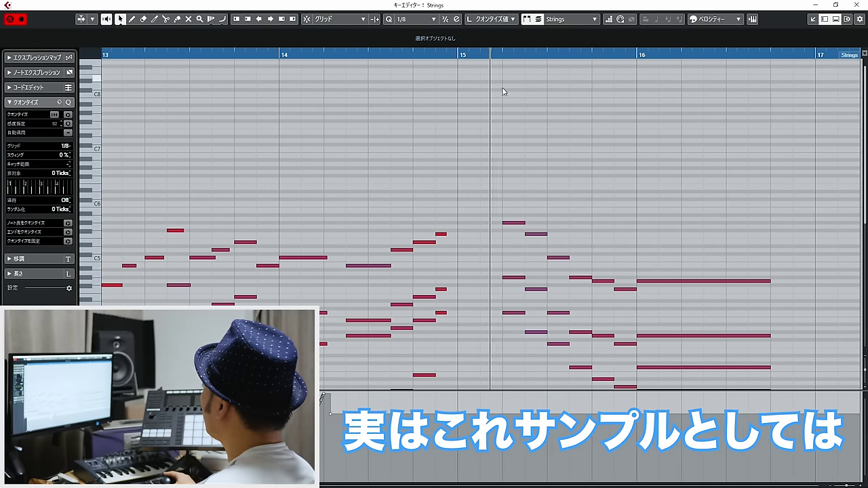
# Examine the descending phrase in bars 15 and 16, selecting its top-line notes and the harmony notes beneath them.
pyautogui.scroll(-5, 522, 251)
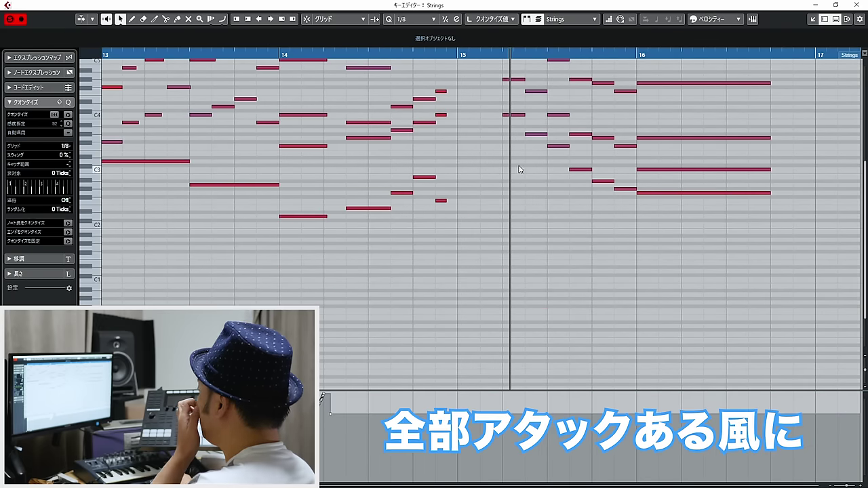
pyautogui.scroll(5, 516, 146)
pyautogui.click(541, 234)
pyautogui.click(581, 277)
pyautogui.click(603, 281)
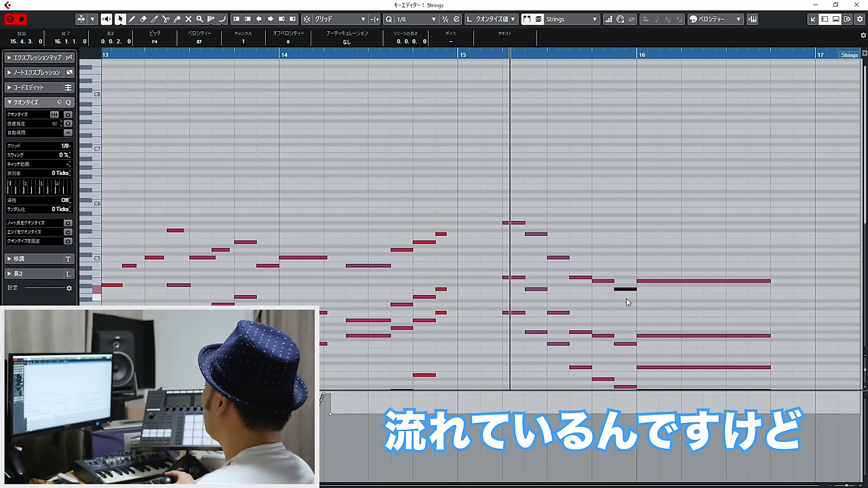
pyautogui.moveTo(577, 262); pyautogui.dragTo(512, 202)
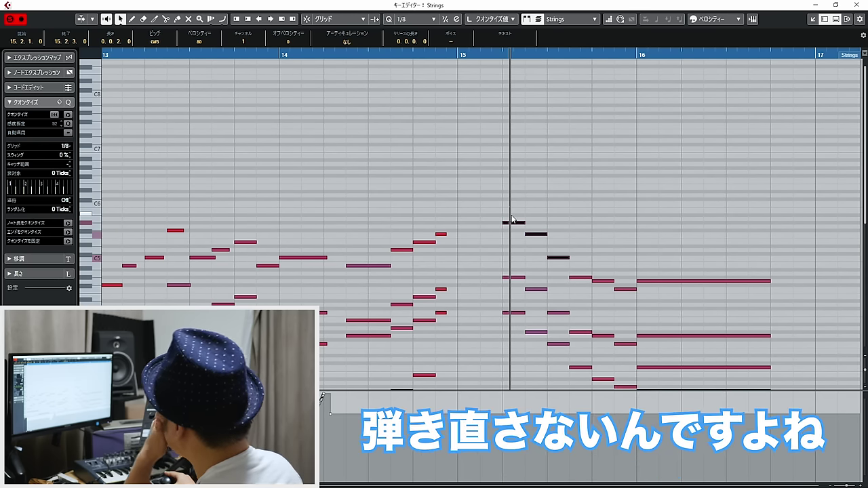
pyautogui.press('Right')
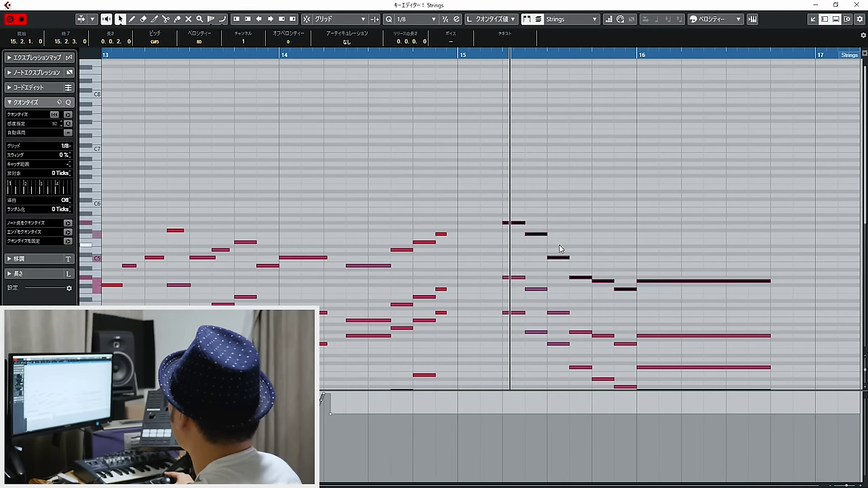
pyautogui.moveTo(560, 247); pyautogui.dragTo(687, 312)
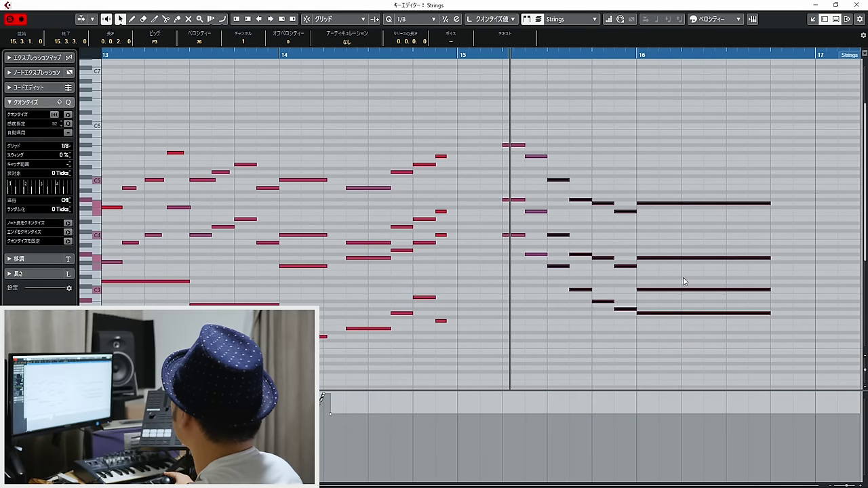
# Examine the Strings arrangement as a whole, from before bar 7 to the end of the part.
pyautogui.press('g')
pyautogui.press('g')
pyautogui.press('g')
pyautogui.press('g')
pyautogui.press('g')
pyautogui.press('g')
pyautogui.press('g')
pyautogui.press('g')
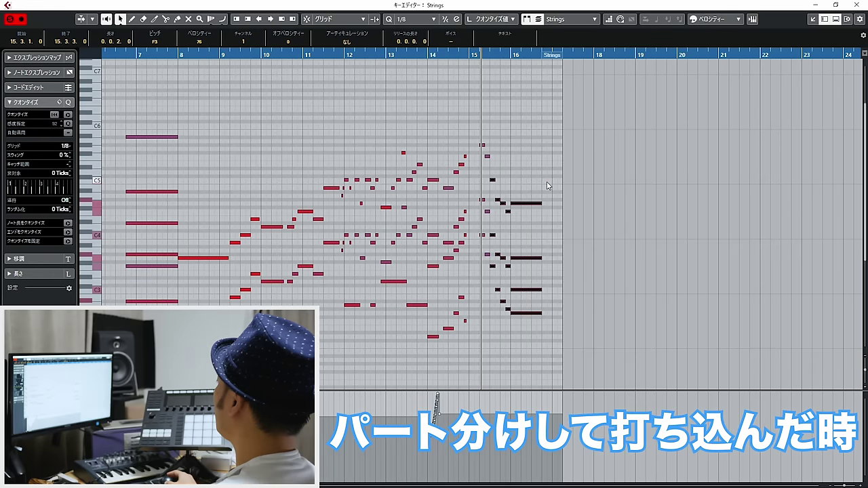
# Examine the closing string notes around bars 15 and 16 in the Key Editor.
pyautogui.click(535, 112)
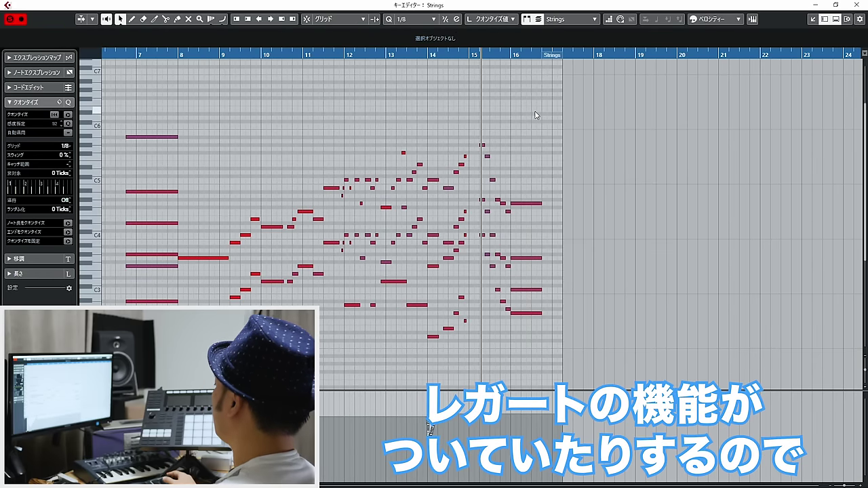
pyautogui.press('h')
pyautogui.press('h')
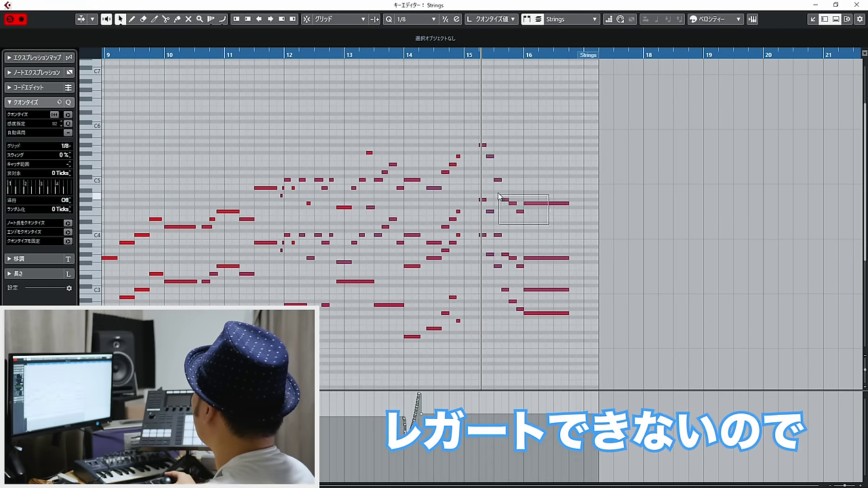
pyautogui.moveTo(498, 196); pyautogui.dragTo(500, 196)
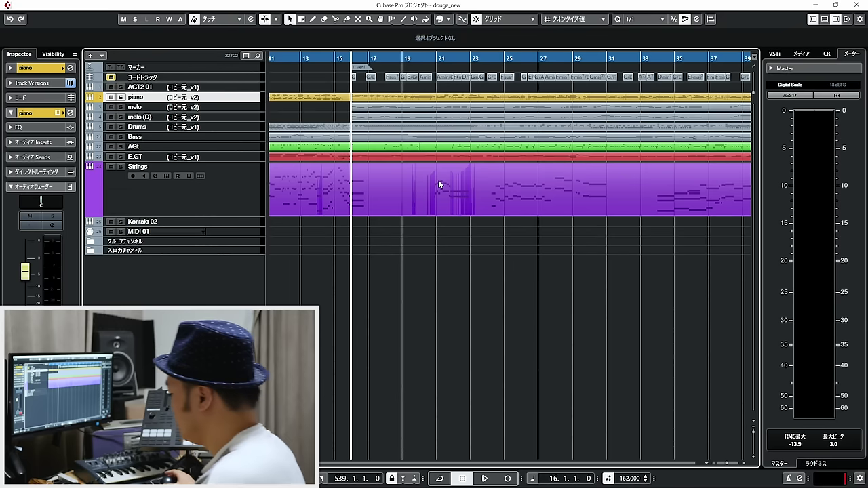
# Select the Strings part in the arrangement and play the project from bar 16 to listen to it.
pyautogui.click(439, 184)
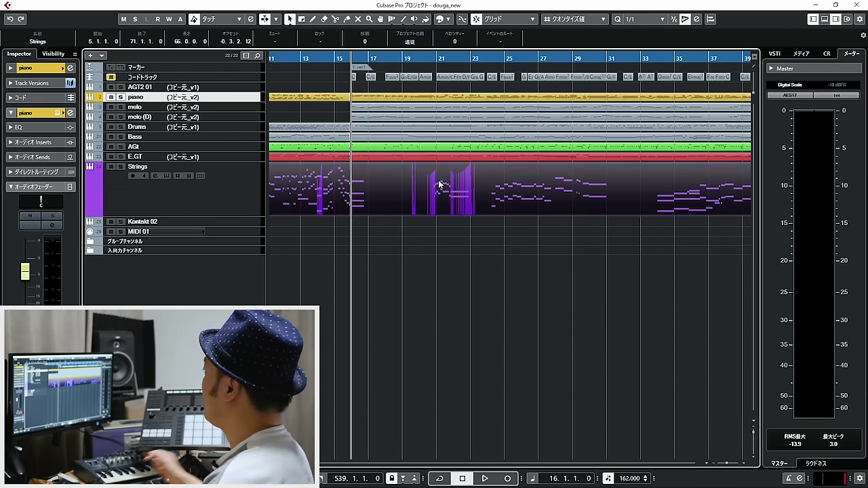
pyautogui.press('g')
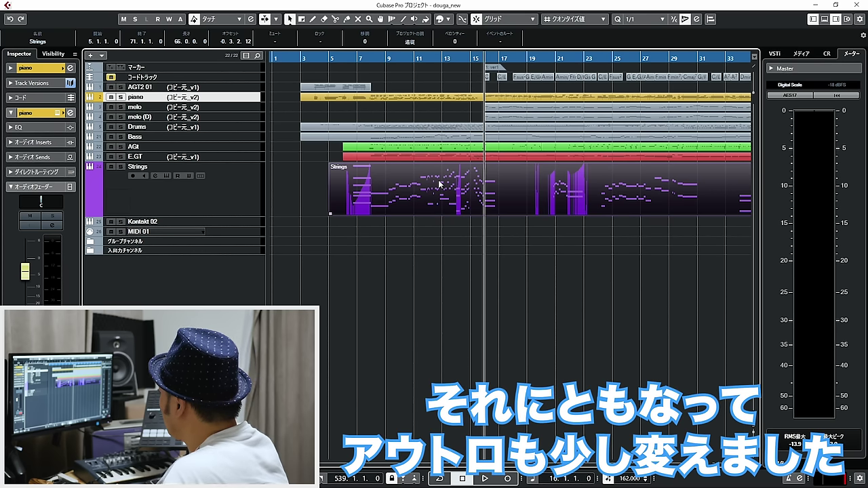
pyautogui.press('g')
pyautogui.press('g')
pyautogui.moveTo(441, 60); pyautogui.dragTo(363, 59)
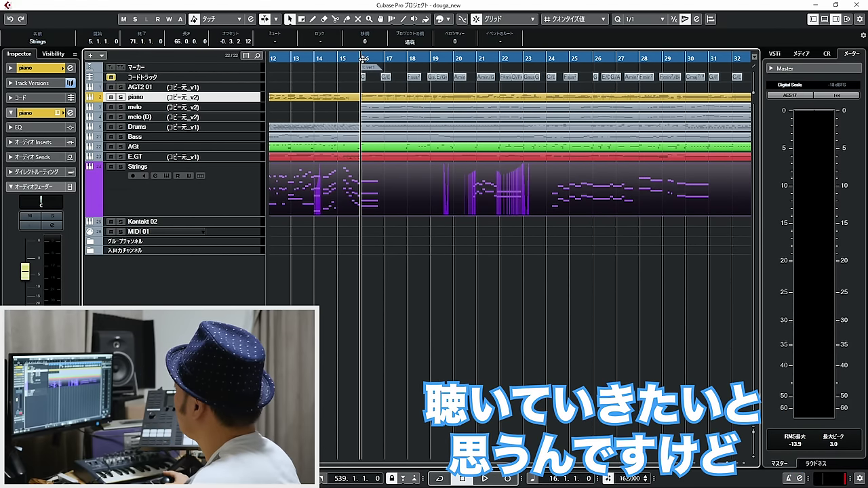
pyautogui.press('space')
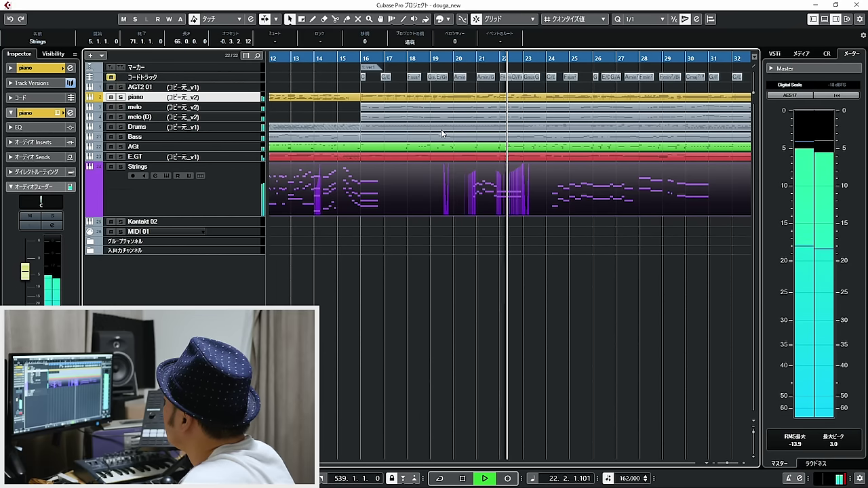
# Open the Strings part in the Key Editor and examine the short phrase in bars 20 to 22.
pyautogui.hotkey('ctrl', 'e')
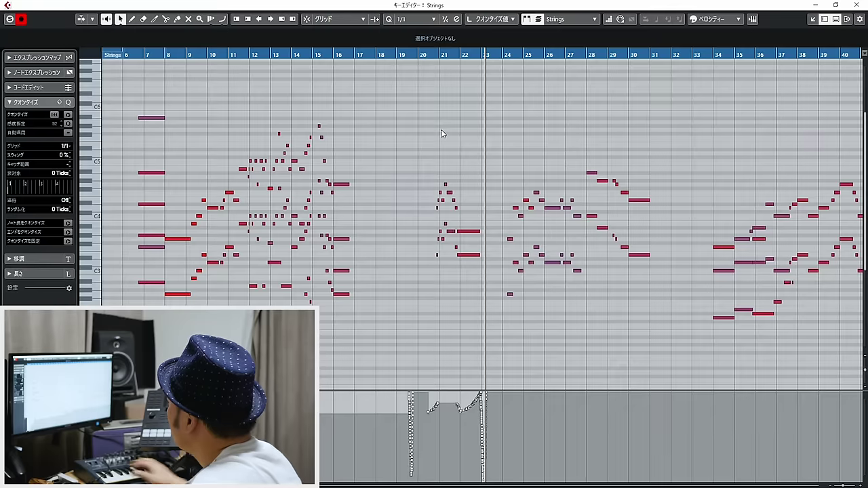
pyautogui.moveTo(449, 59)
pyautogui.mouseDown()
pyautogui.moveTo(381, 72)
pyautogui.moveTo(419, 54)
pyautogui.moveTo(377, 53)
pyautogui.moveTo(442, 67)
pyautogui.moveTo(441, 57)
pyautogui.mouseUp()
pyautogui.moveTo(472, 147); pyautogui.dragTo(564, 298)
pyautogui.moveTo(430, 54); pyautogui.dragTo(351, 55)
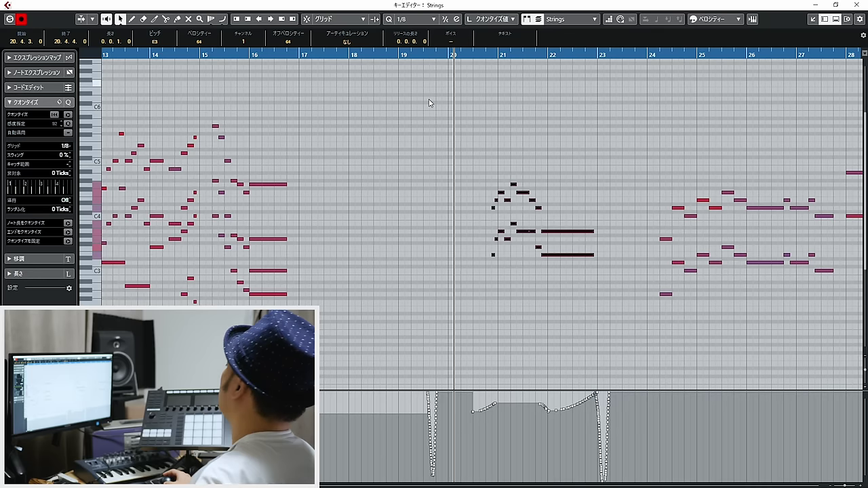
pyautogui.click(540, 134)
pyautogui.moveTo(485, 54); pyautogui.dragTo(486, 65)
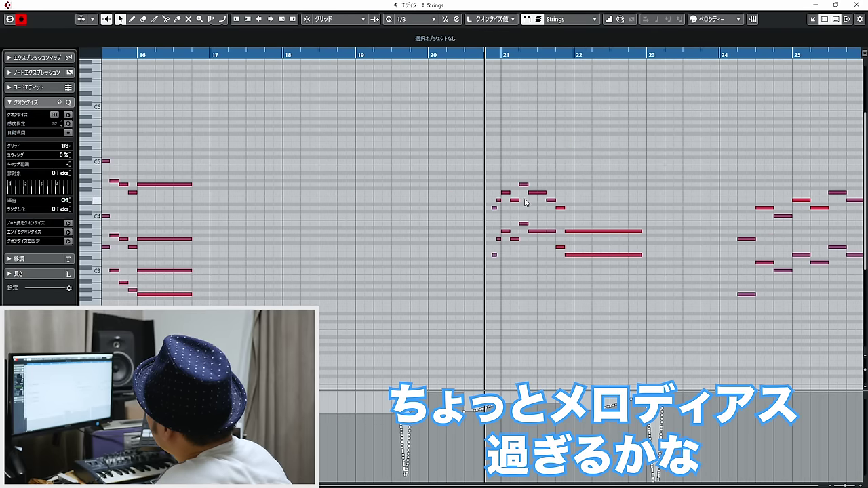
# Select all notes of both voices in the string phrase leading into bar 21 to single it out.
pyautogui.moveTo(491, 202); pyautogui.dragTo(598, 309)
pyautogui.moveTo(491, 160); pyautogui.dragTo(618, 293)
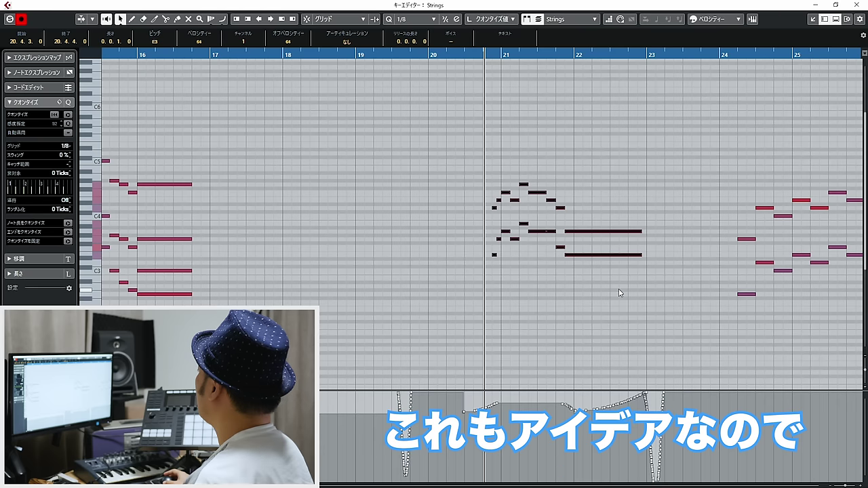
pyautogui.moveTo(619, 293); pyautogui.dragTo(489, 216)
pyautogui.click(616, 293)
pyautogui.moveTo(609, 296); pyautogui.dragTo(463, 136)
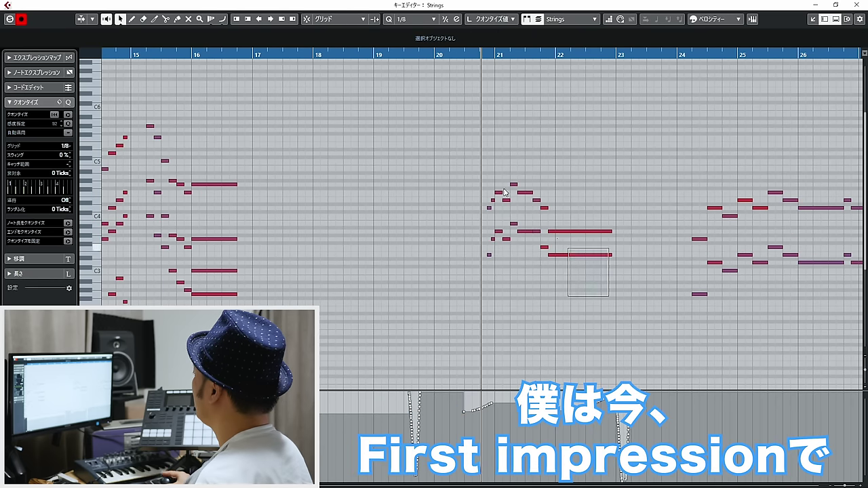
pyautogui.click(463, 136)
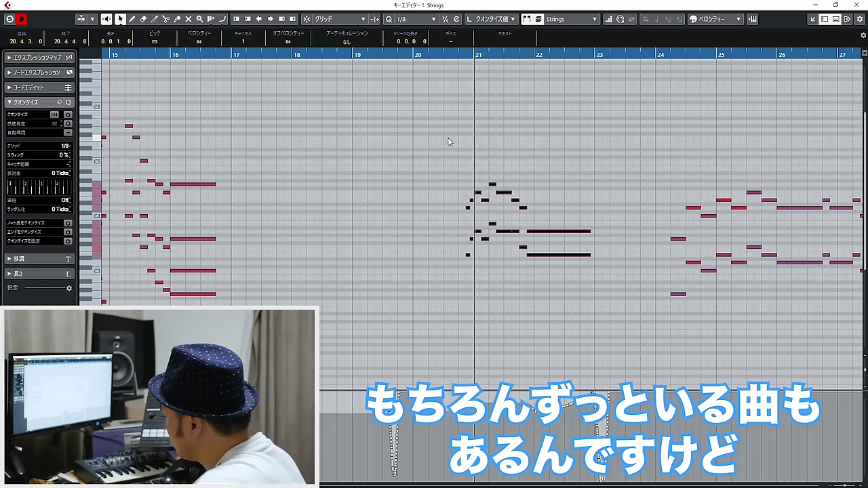
# Try out a short F5 note just before bar 21 and delete it.
pyautogui.click(449, 139)
pyautogui.moveTo(448, 138); pyautogui.dragTo(461, 138)
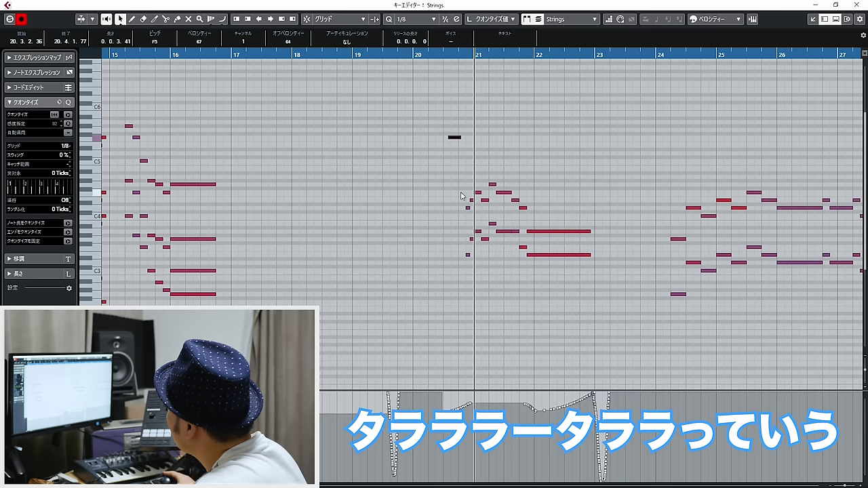
pyautogui.press('Delete')
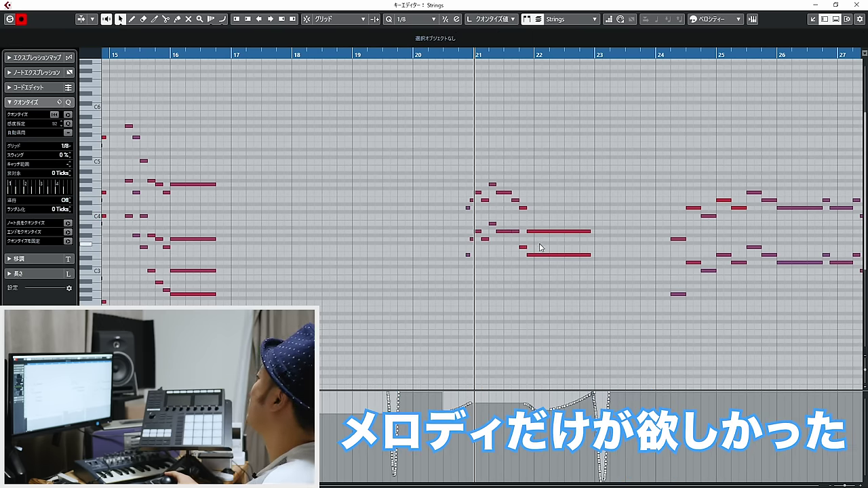
# Compare the upper melody and lower harmony voices of the bar 21 phrase by selecting each, including the A3 harmony note.
pyautogui.moveTo(527, 214); pyautogui.dragTo(435, 177)
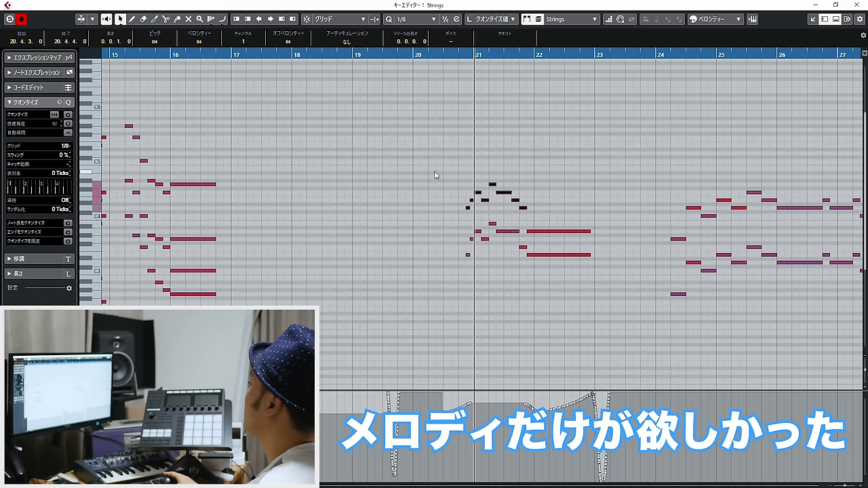
pyautogui.moveTo(452, 226); pyautogui.dragTo(508, 272)
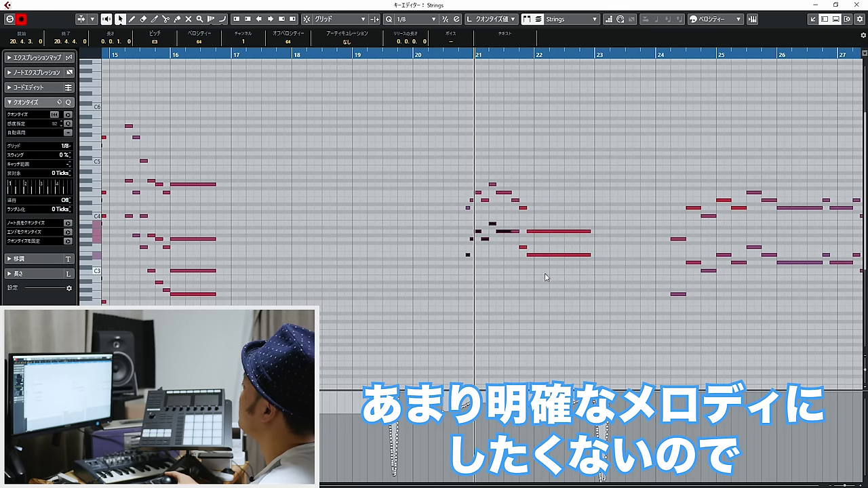
pyautogui.click(520, 240)
pyautogui.click(517, 232)
pyautogui.moveTo(514, 189); pyautogui.dragTo(558, 281)
pyautogui.click(540, 274)
pyautogui.click(535, 255)
pyautogui.click(515, 232)
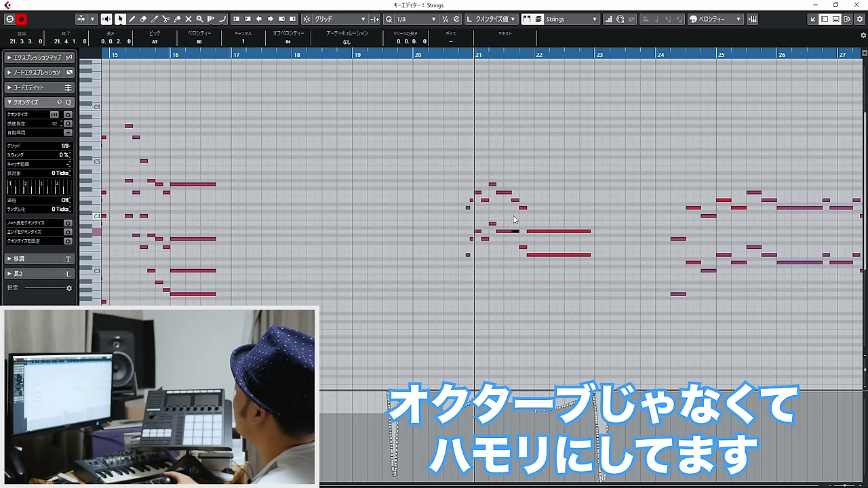
# Examine the two-voice string lines following the short phrase, from bar 24 to bar 30.
pyautogui.click(653, 149)
pyautogui.hscroll(2, 645, 136)
pyautogui.moveTo(395, 181); pyautogui.dragTo(542, 295)
pyautogui.moveTo(577, 320); pyautogui.dragTo(807, 317)
pyautogui.hscroll(2, 821, 318)
pyautogui.moveTo(495, 115); pyautogui.dragTo(864, 140)
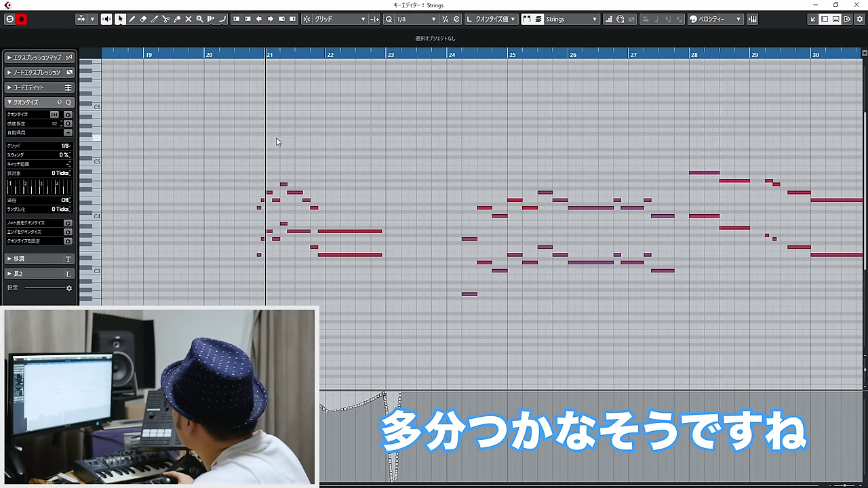
pyautogui.moveTo(455, 102); pyautogui.dragTo(848, 94)
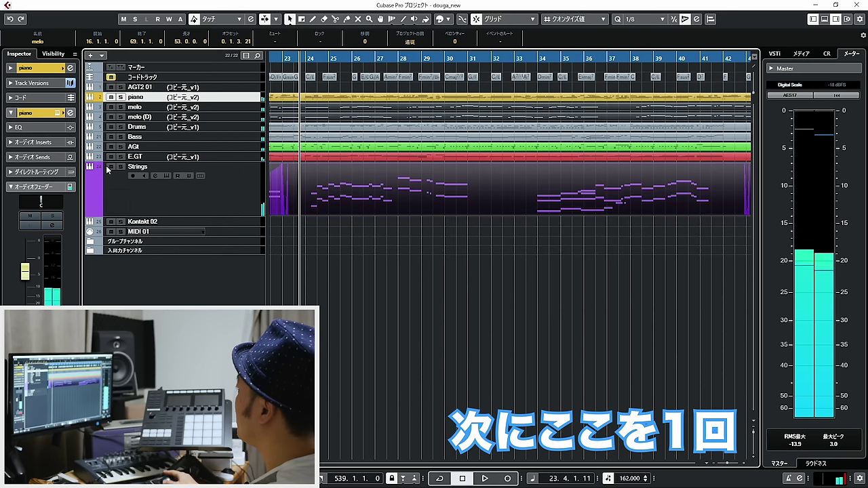
# Listen to the arrangement around bar 24 with the Strings track muted, and unmute the track.
pyautogui.click(110, 166)
pyautogui.press('space')
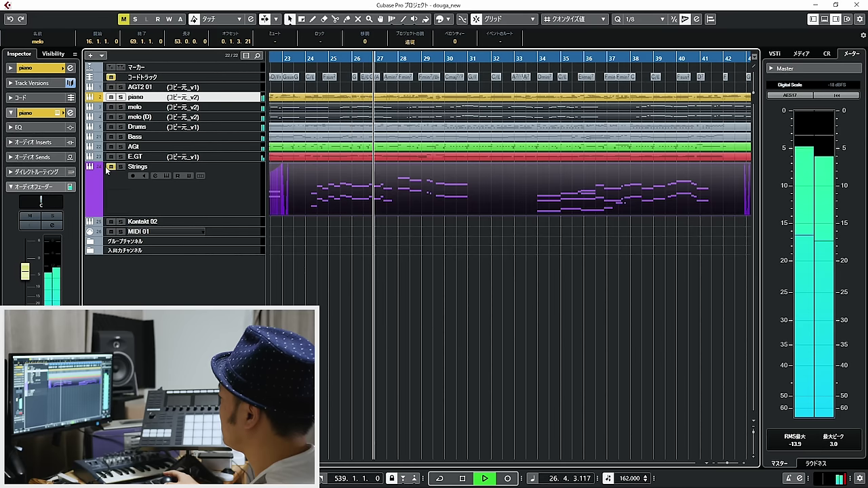
pyautogui.press('space')
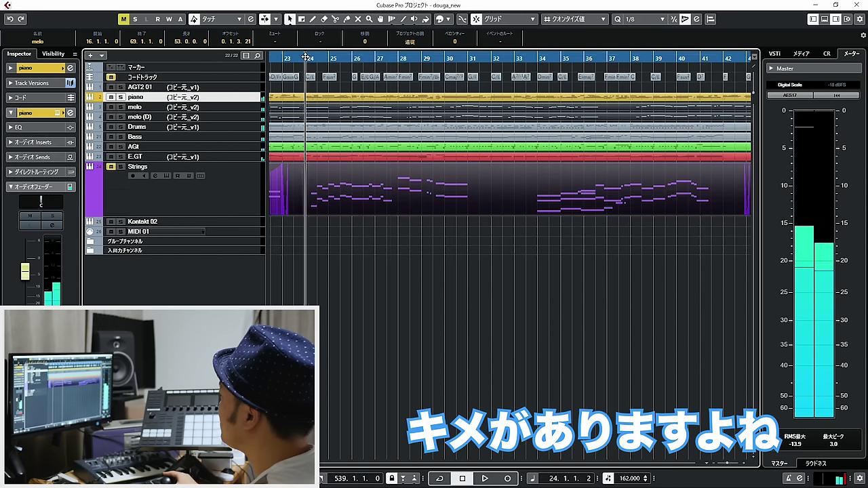
pyautogui.click(308, 57)
pyautogui.moveTo(309, 57); pyautogui.dragTo(307, 59)
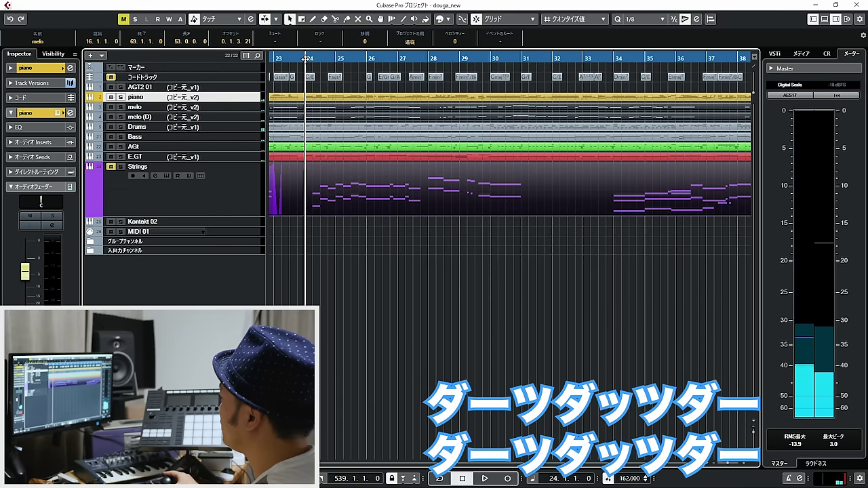
pyautogui.click(112, 167)
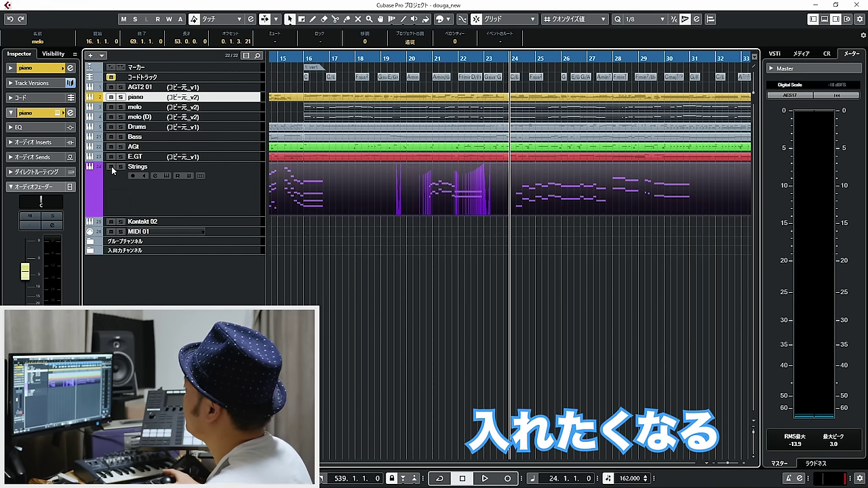
# Mute the Strings part in the arrangement and select the Strings track for playing along.
pyautogui.click(114, 166)
pyautogui.click(473, 188)
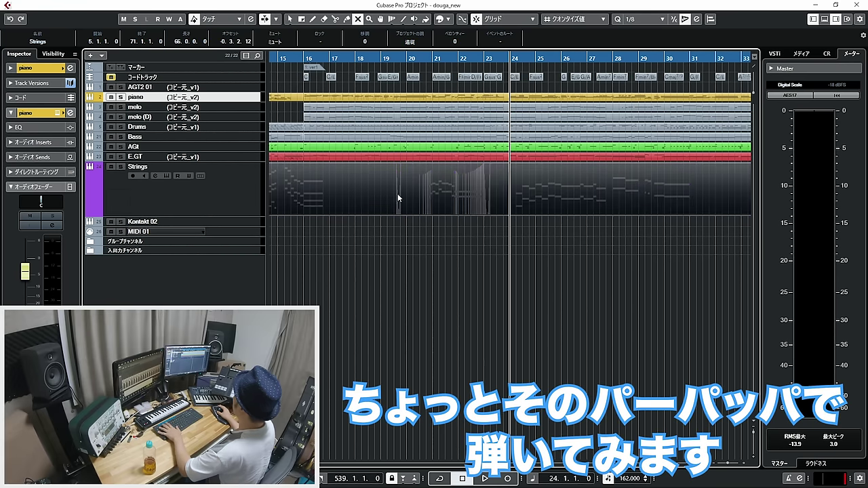
pyautogui.click(230, 204)
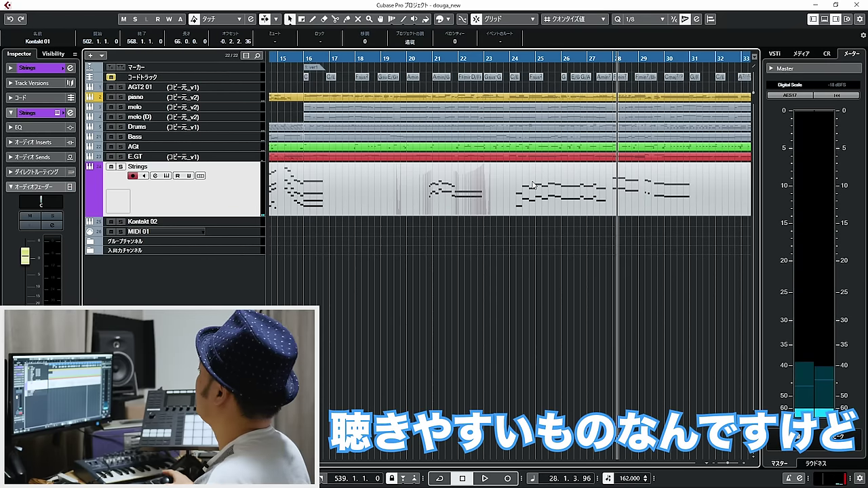
# Unmute the Strings part in the arrangement and select it.
pyautogui.click(533, 184)
pyautogui.press('7')
pyautogui.click(518, 258)
pyautogui.click(508, 59)
pyautogui.click(529, 186)
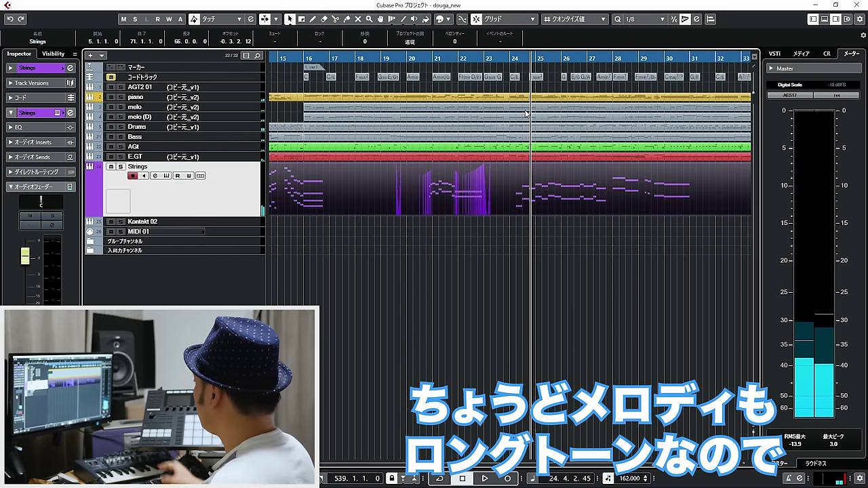
# Check the melo parts, set the playback position to bar 24 and open the Strings part in the Key Editor.
pyautogui.click(528, 108)
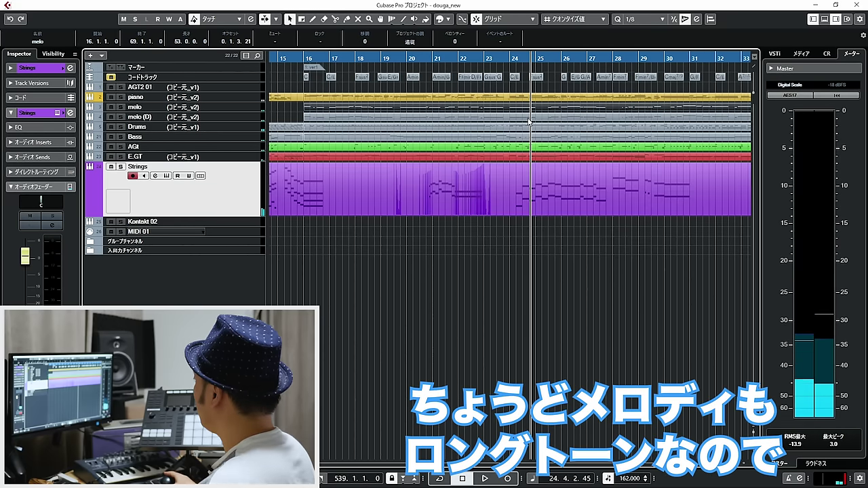
pyautogui.click(530, 118)
pyautogui.click(513, 179)
pyautogui.moveTo(512, 58); pyautogui.dragTo(510, 66)
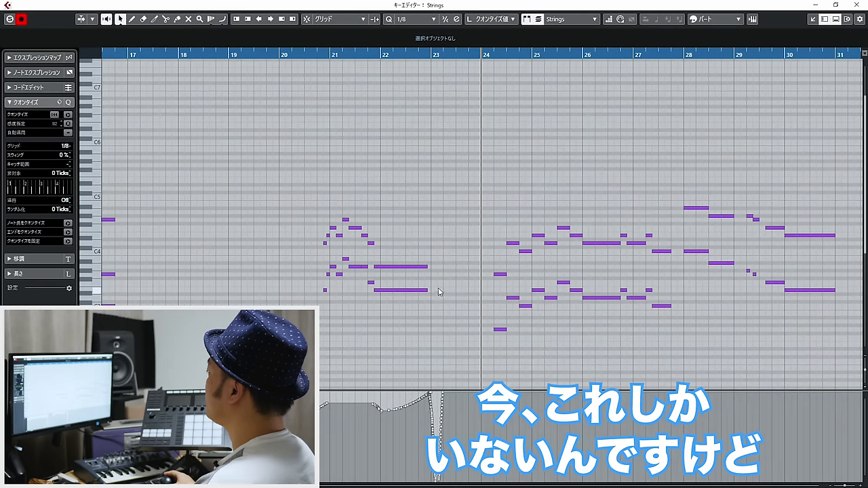
# Try a low cello line under the phrase from bar 24, with two short E2 notes and a longer F2, and select it.
pyautogui.moveTo(480, 352); pyautogui.dragTo(502, 350)
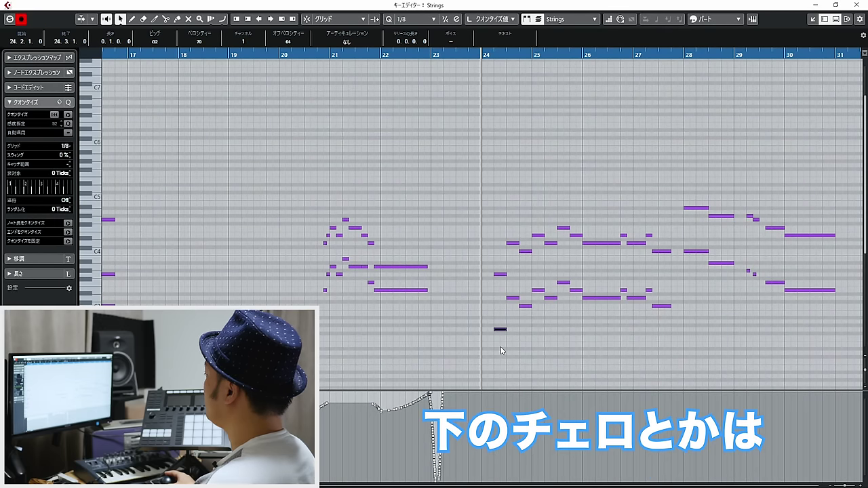
pyautogui.click(497, 347)
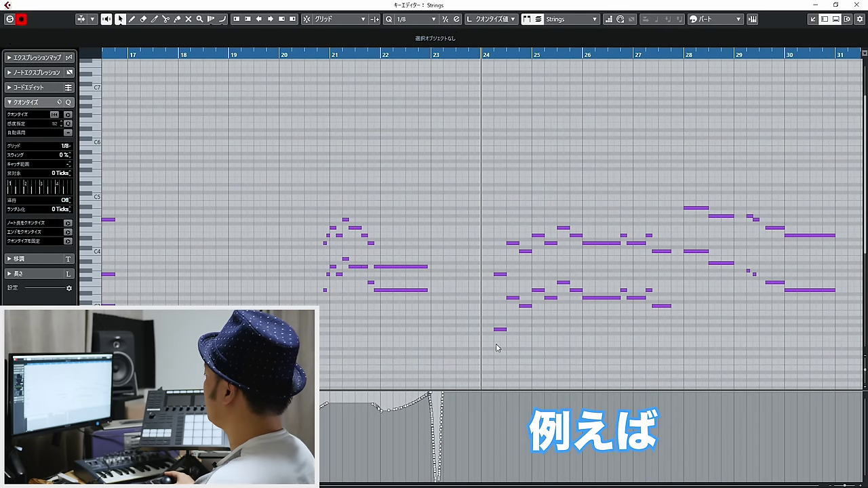
pyautogui.moveTo(482, 345); pyautogui.dragTo(556, 337)
pyautogui.press('space')
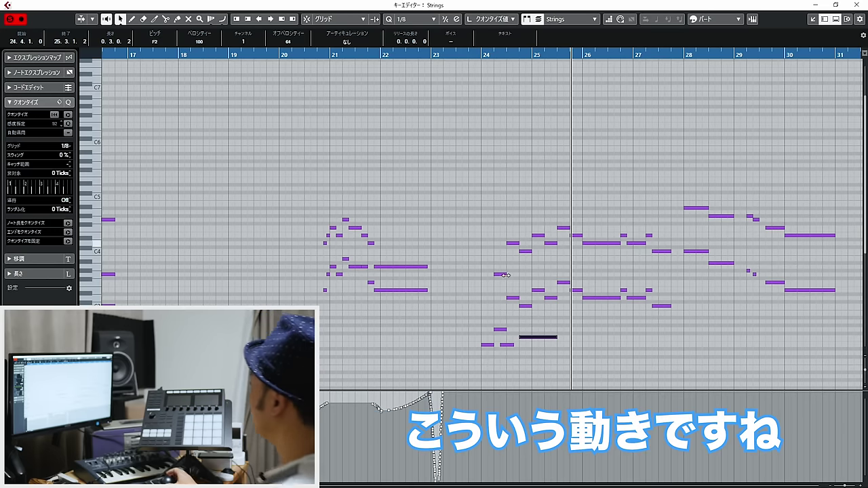
pyautogui.moveTo(489, 365); pyautogui.dragTo(536, 337)
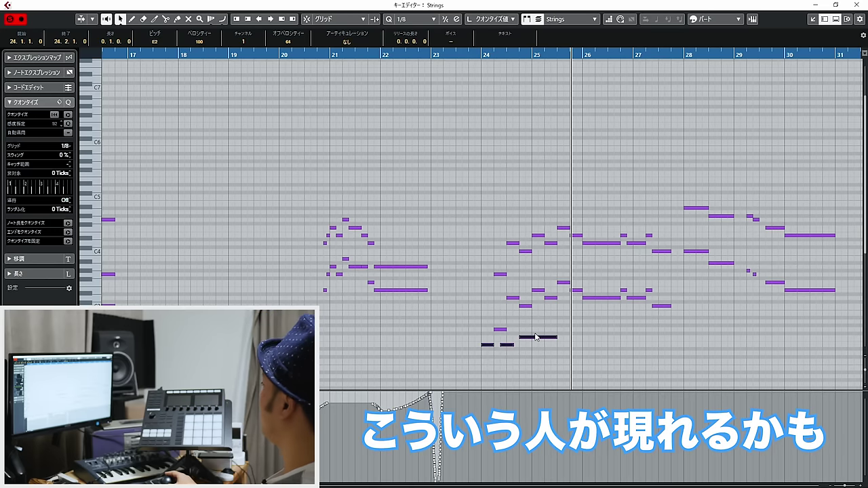
# Select the two-voice string phrase in bars 24 to 27 and play it from bar 24.
pyautogui.click(481, 53)
pyautogui.moveTo(434, 210); pyautogui.dragTo(631, 337)
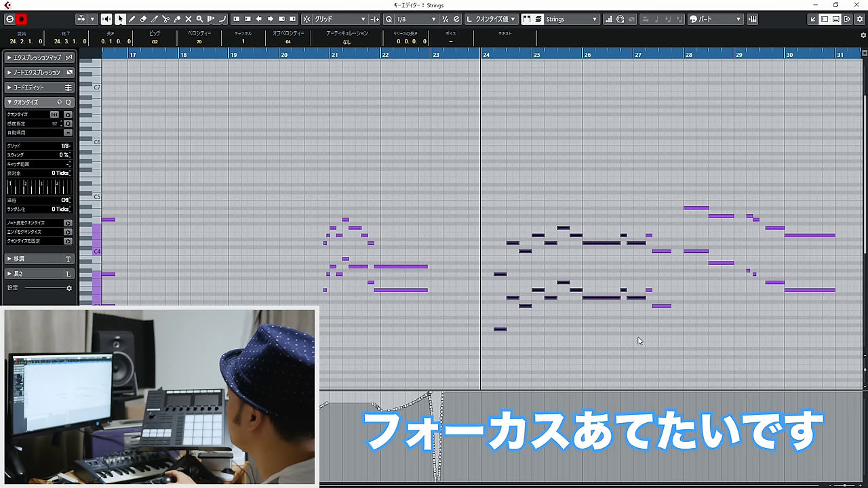
pyautogui.press('space')
pyautogui.click(638, 341)
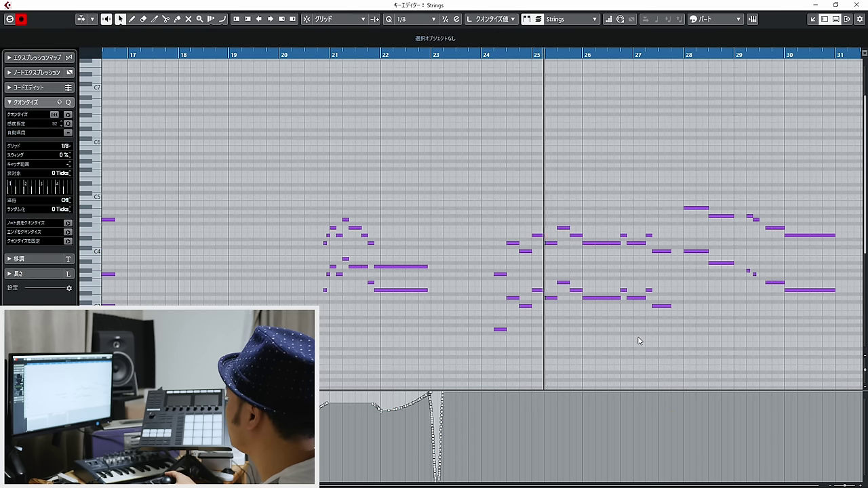
# Stop playback, open the melo and Strings parts together in the Key Editor, and select the melo phrase ending around bar 27.
pyautogui.press('space')
pyautogui.moveTo(493, 190); pyautogui.dragTo(578, 343)
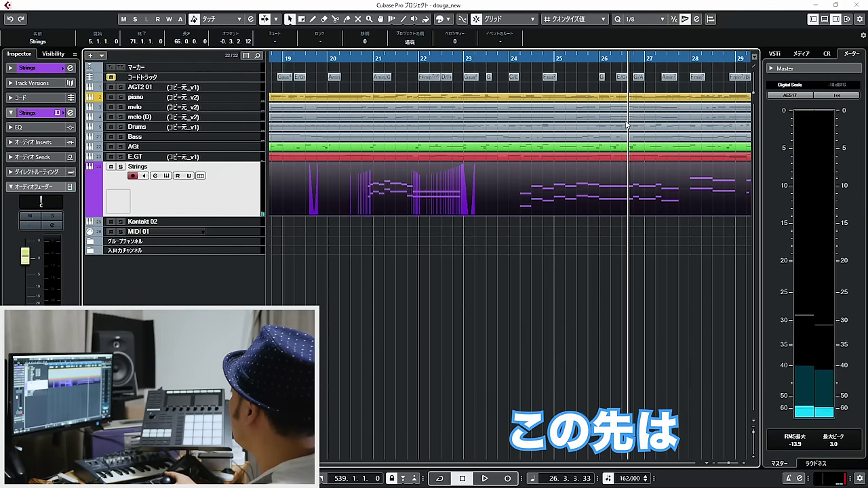
pyautogui.doubleClick(629, 108)
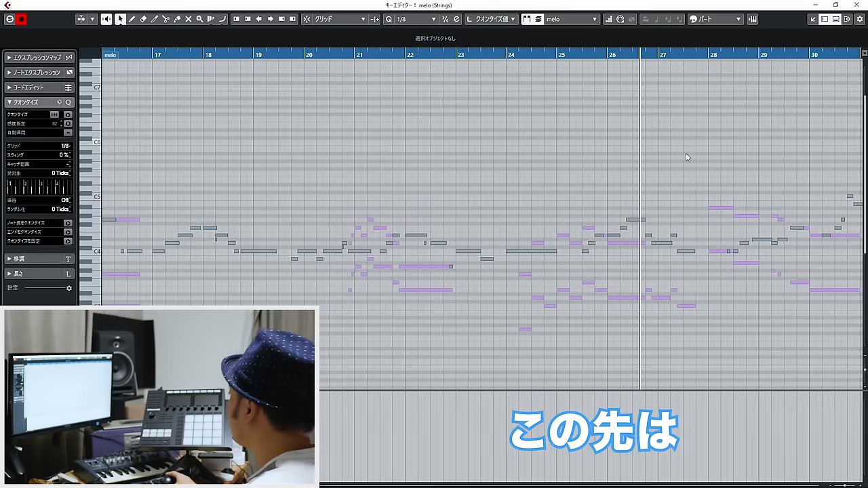
pyautogui.moveTo(641, 228); pyautogui.dragTo(683, 278)
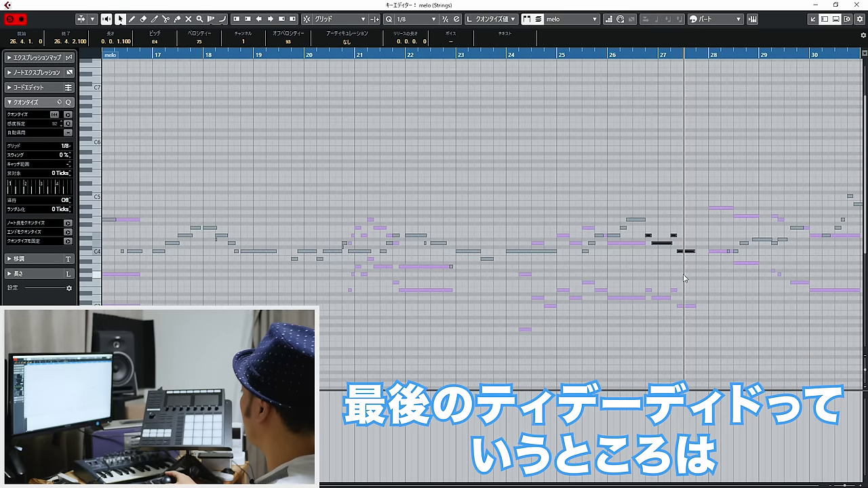
# Make Strings the active part and examine its two-voice ending around bar 27 and the divided phrase in bars 21 and 22.
pyautogui.click(693, 306)
pyautogui.moveTo(702, 329); pyautogui.dragTo(680, 265)
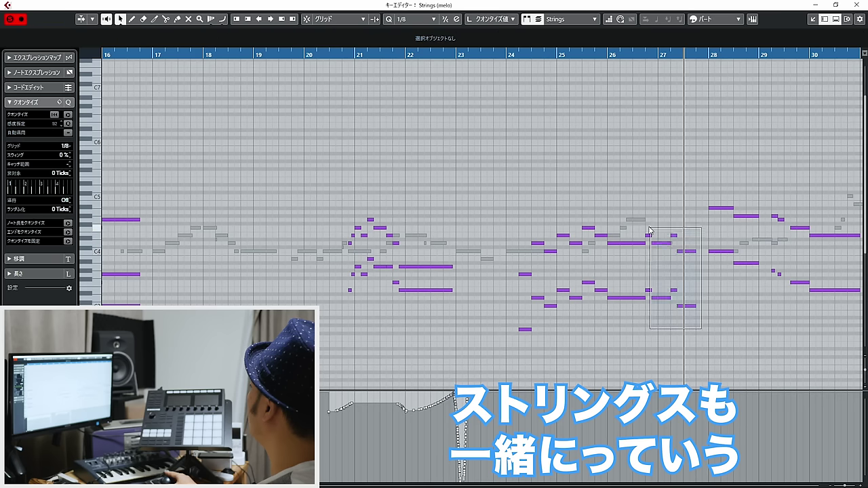
pyautogui.moveTo(649, 230); pyautogui.dragTo(649, 230)
pyautogui.press('Tab')
pyautogui.moveTo(330, 185); pyautogui.dragTo(431, 273)
pyautogui.moveTo(461, 328); pyautogui.dragTo(356, 206)
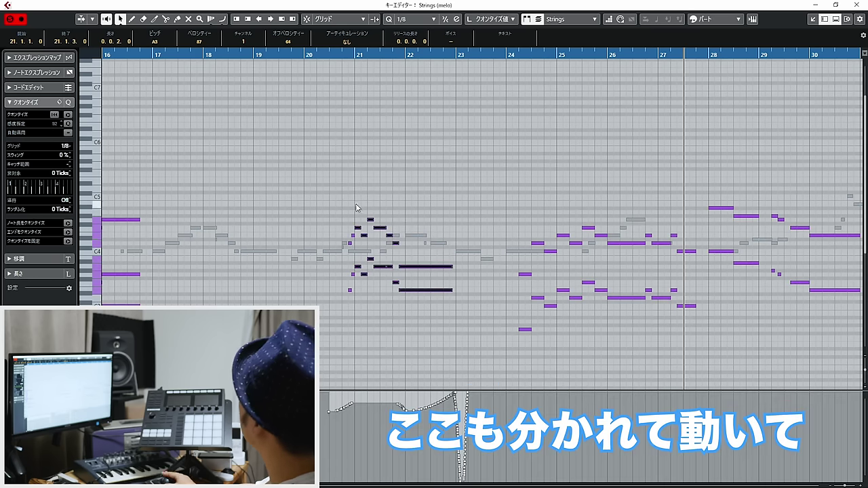
# Select the two-voice Strings phrase in bars 24 and 25, and compare it with the melo from bar 24.
pyautogui.moveTo(523, 334); pyautogui.dragTo(601, 223)
pyautogui.click(506, 52)
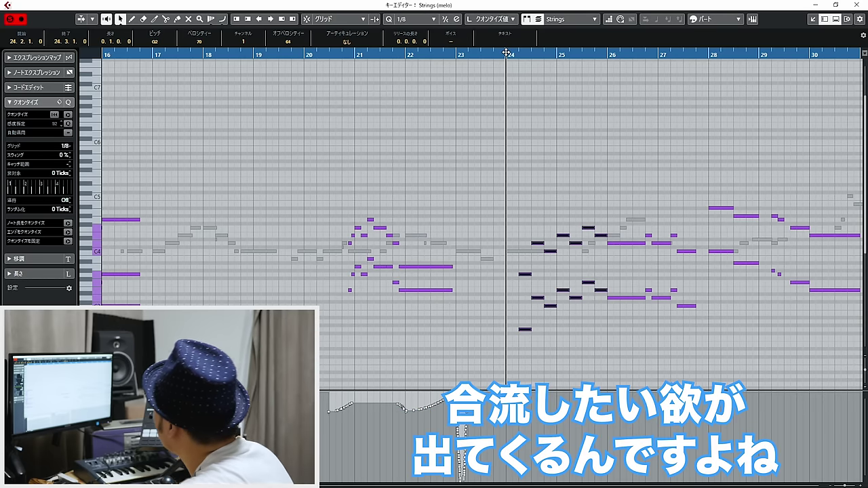
pyautogui.click(487, 127)
pyautogui.press('Tab')
pyautogui.click(519, 251)
pyautogui.click(552, 305)
pyautogui.moveTo(601, 349)
pyautogui.mouseDown()
pyautogui.moveTo(550, 239)
pyautogui.moveTo(502, 202)
pyautogui.moveTo(578, 333)
pyautogui.moveTo(597, 345)
pyautogui.mouseUp()
pyautogui.moveTo(693, 336); pyautogui.dragTo(638, 221)
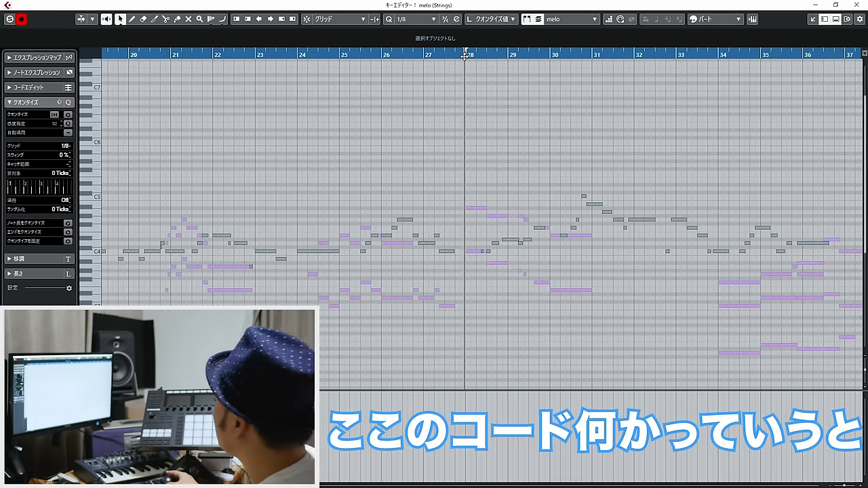
# Return to the arrangement, enlarge the chord track and select the Fmin7 chord at bar 28.
pyautogui.press('Return')
pyautogui.moveTo(453, 288); pyautogui.dragTo(262, 257)
pyautogui.click(231, 78)
pyautogui.moveTo(303, 108); pyautogui.dragTo(258, 110)
pyautogui.moveTo(369, 109); pyautogui.dragTo(454, 91)
pyautogui.click(479, 76)
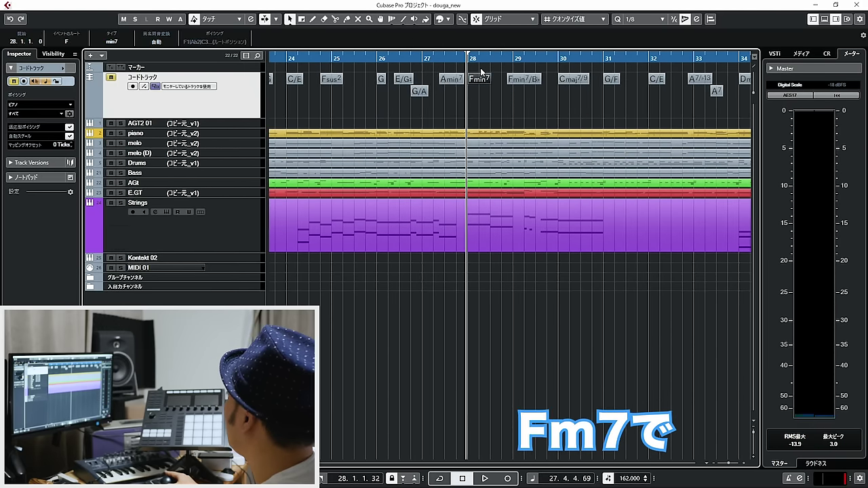
# Compare the Fmin7 and Fmin7/B♭ chords in bars 28 and 29 on the chord track, and clear the selection.
pyautogui.click(527, 91)
pyautogui.moveTo(480, 73); pyautogui.dragTo(476, 75)
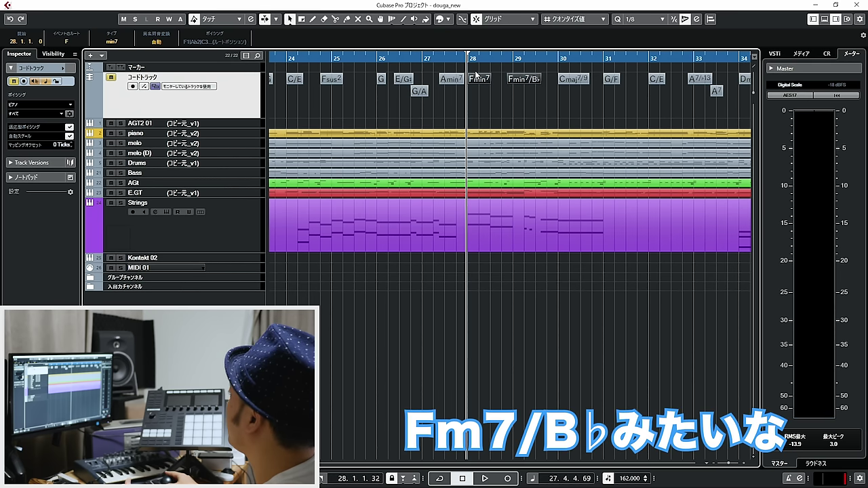
pyautogui.moveTo(544, 94); pyautogui.dragTo(470, 74)
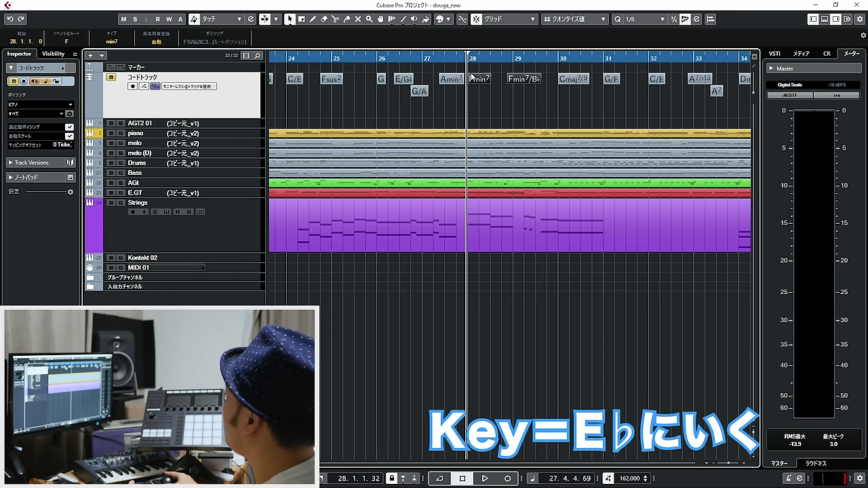
pyautogui.click(478, 80)
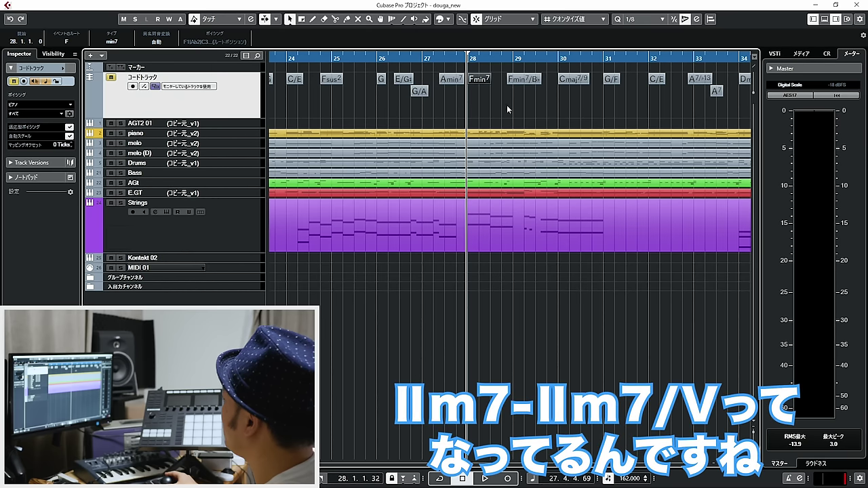
pyautogui.click(530, 81)
pyautogui.click(482, 81)
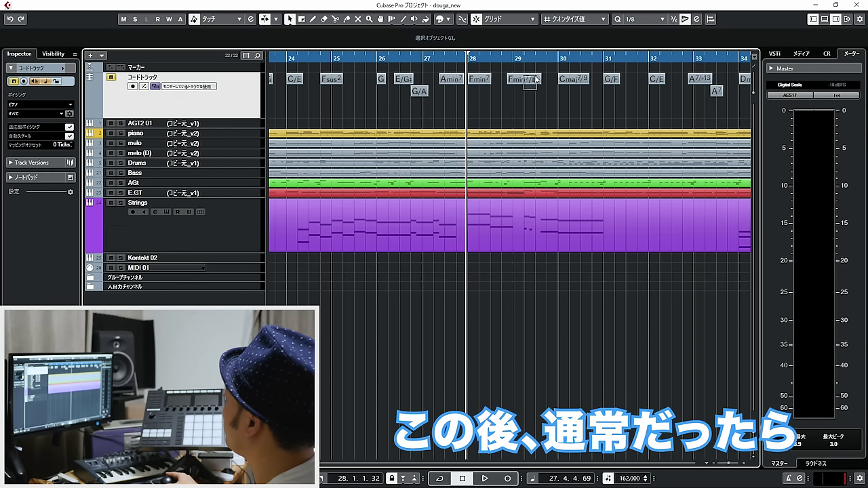
pyautogui.click(529, 82)
pyautogui.click(483, 83)
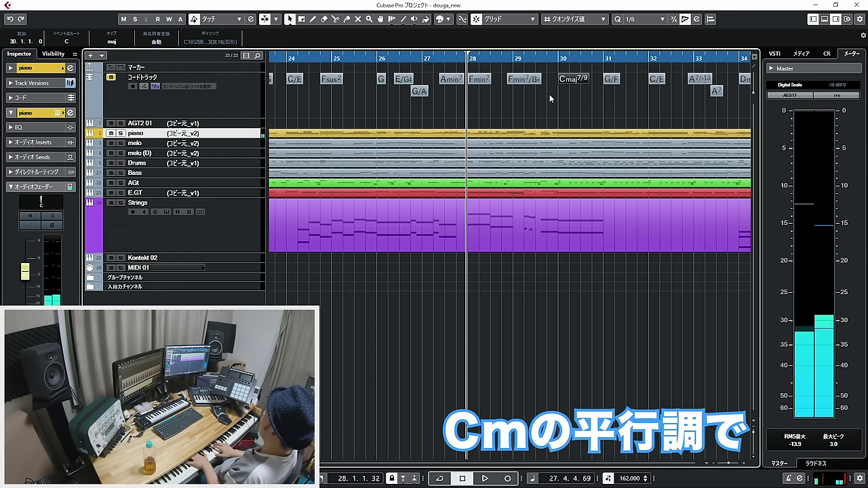
pyautogui.moveTo(564, 102); pyautogui.dragTo(477, 77)
pyautogui.click(523, 80)
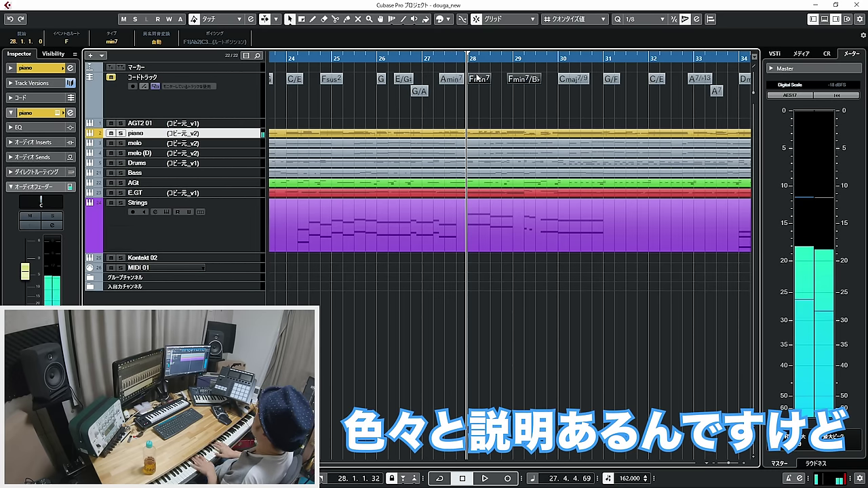
pyautogui.click(470, 70)
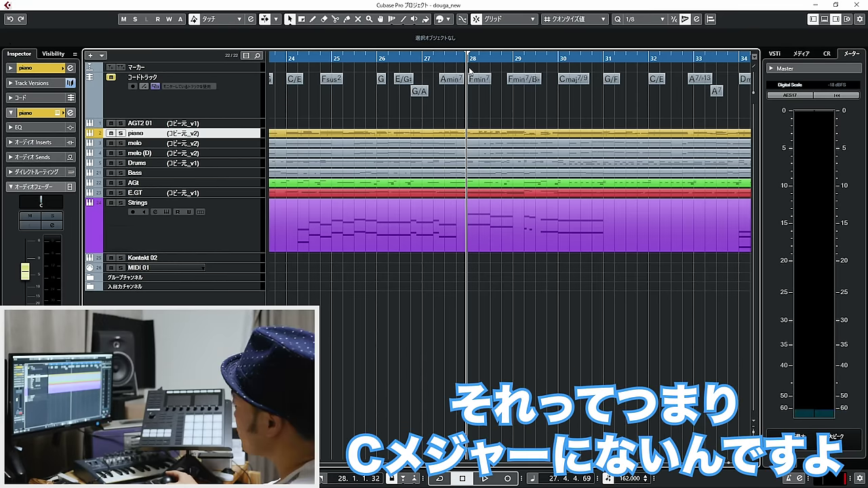
pyautogui.click(494, 258)
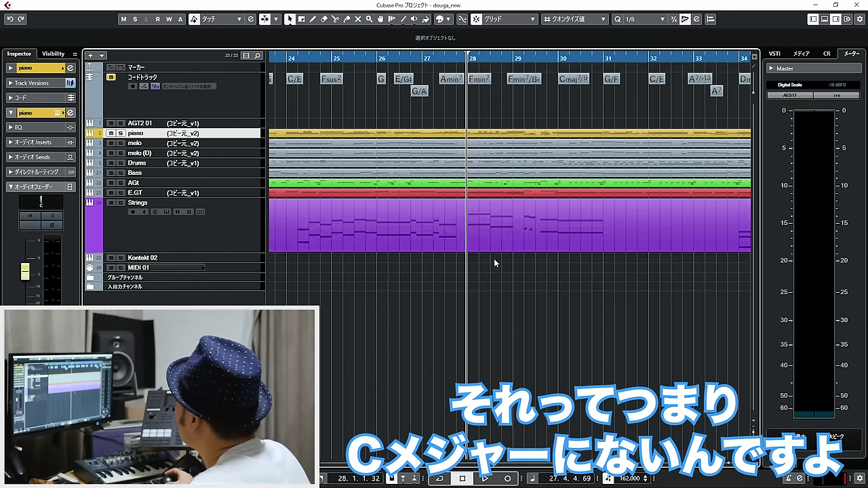
# Open the melo in the Key Editor, play it briefly from bar 28 and examine its notes leading into bar 29.
pyautogui.doubleClick(496, 243)
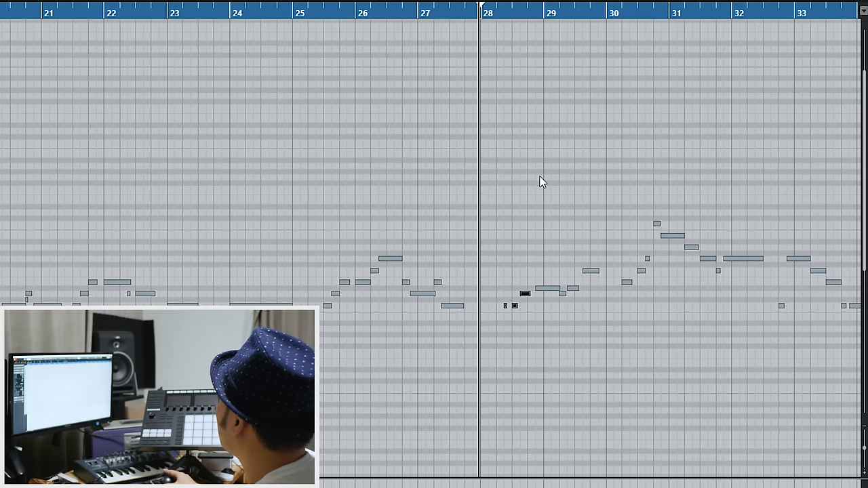
pyautogui.press('space')
pyautogui.press('space')
pyautogui.moveTo(550, 308); pyautogui.dragTo(546, 291)
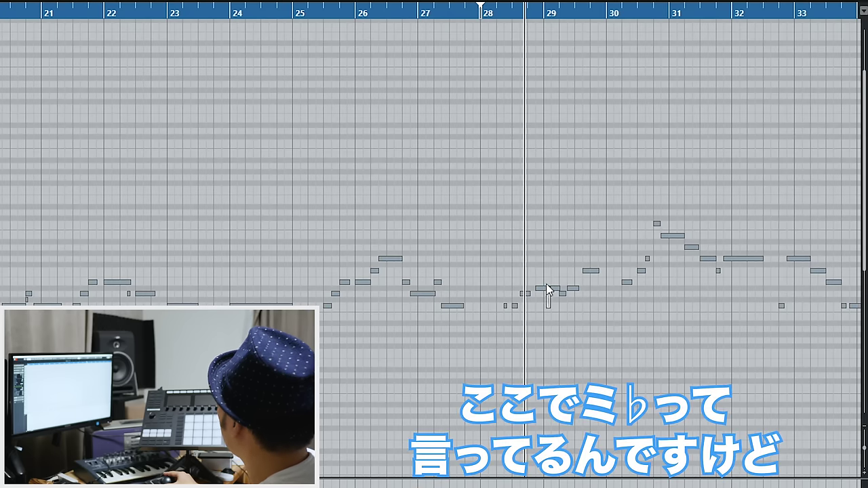
pyautogui.moveTo(527, 330); pyautogui.dragTo(500, 285)
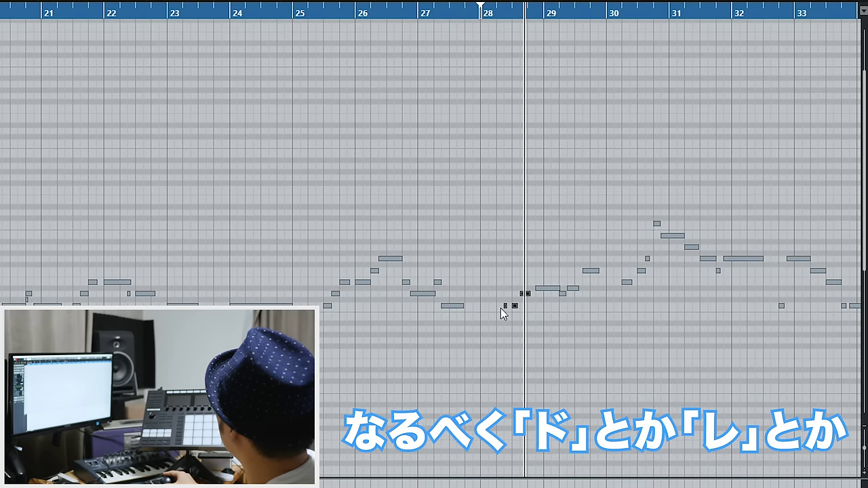
pyautogui.moveTo(563, 314); pyautogui.dragTo(503, 294)
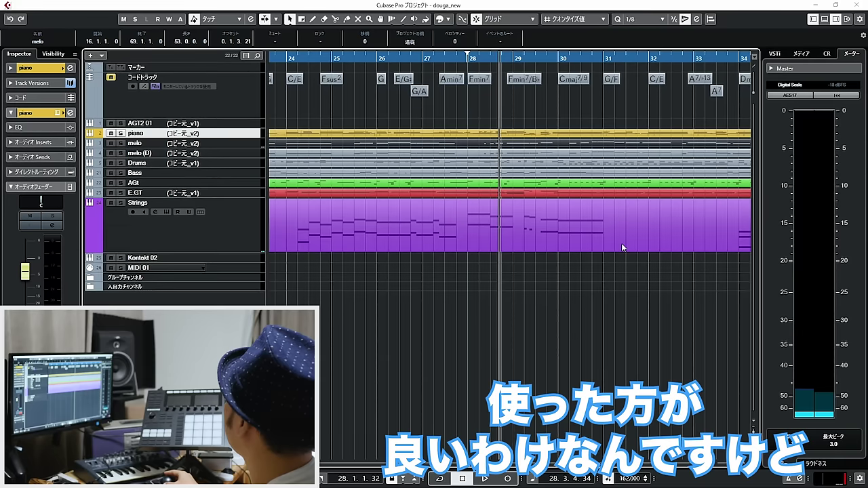
# Open the Strings part in the Key Editor and select the two-voice phrase in bars 28 to 30.
pyautogui.click(525, 244)
pyautogui.doubleClick(524, 243)
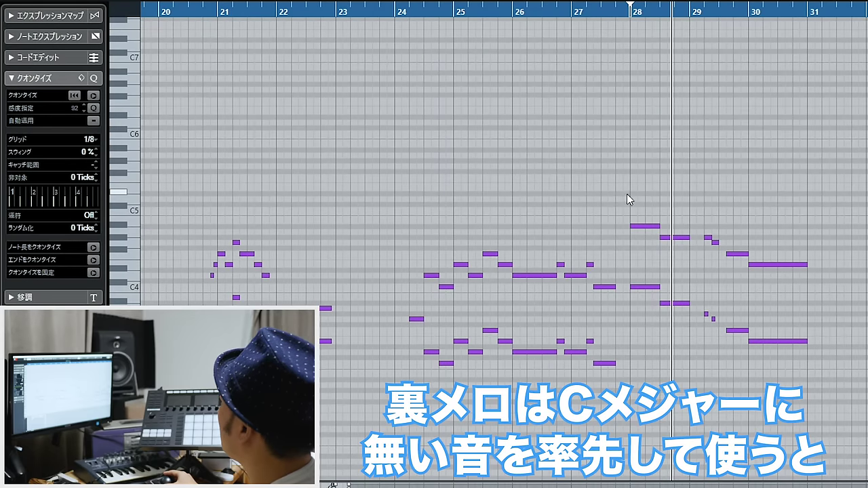
pyautogui.moveTo(626, 219); pyautogui.dragTo(856, 394)
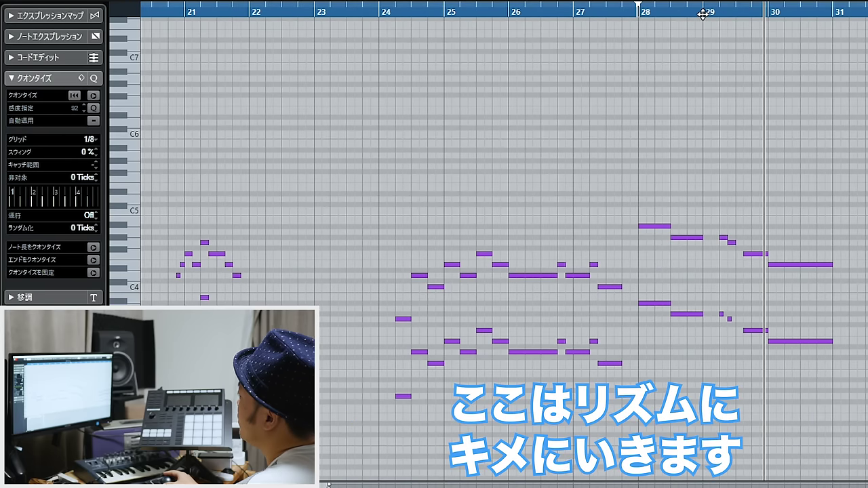
# Select the rhythmic accent notes of both string voices in bar 29 and play the phrase from bar 28.
pyautogui.click(703, 14)
pyautogui.moveTo(713, 204); pyautogui.dragTo(746, 335)
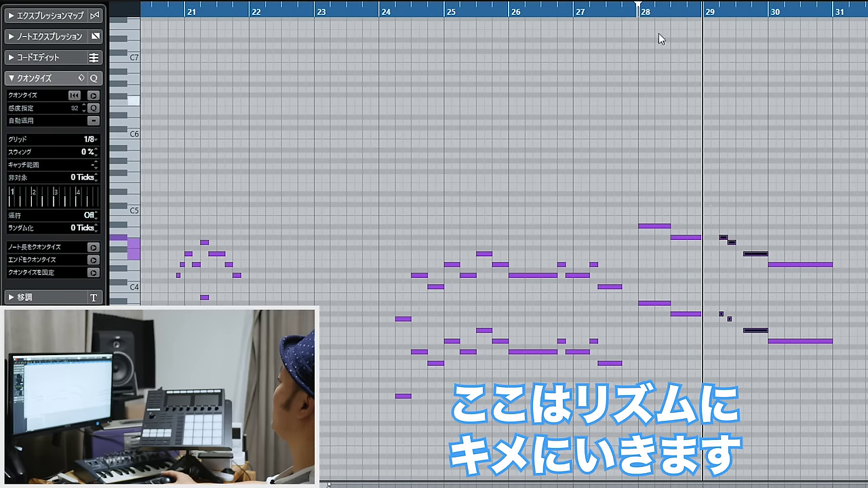
pyautogui.click(634, 9)
pyautogui.press('space')
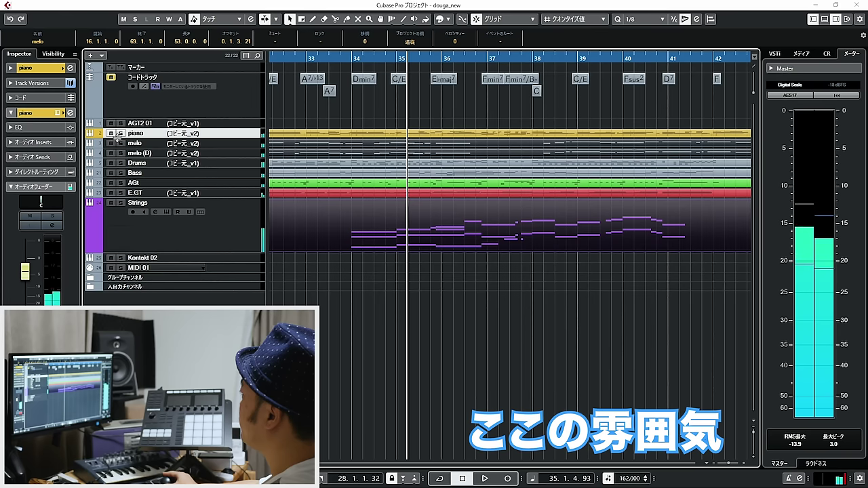
# Play the arrangement from bar 30 into the gap where the strings rest, and clear the selection.
pyautogui.click(134, 193)
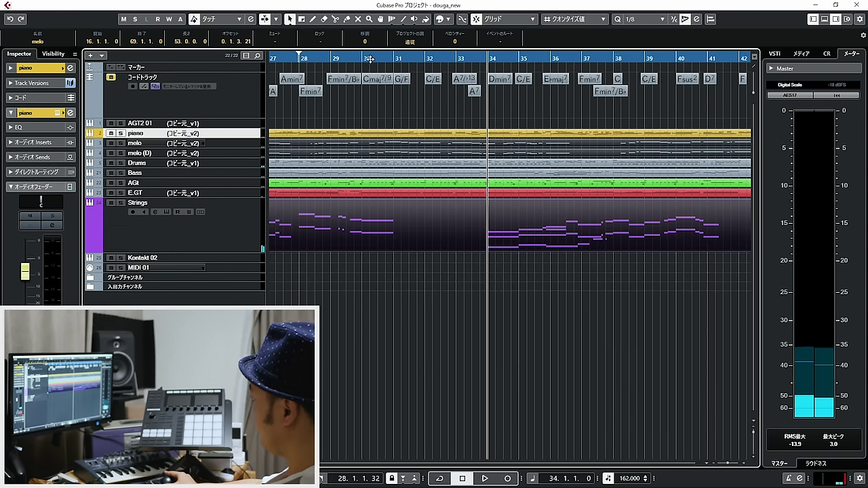
pyautogui.press('space')
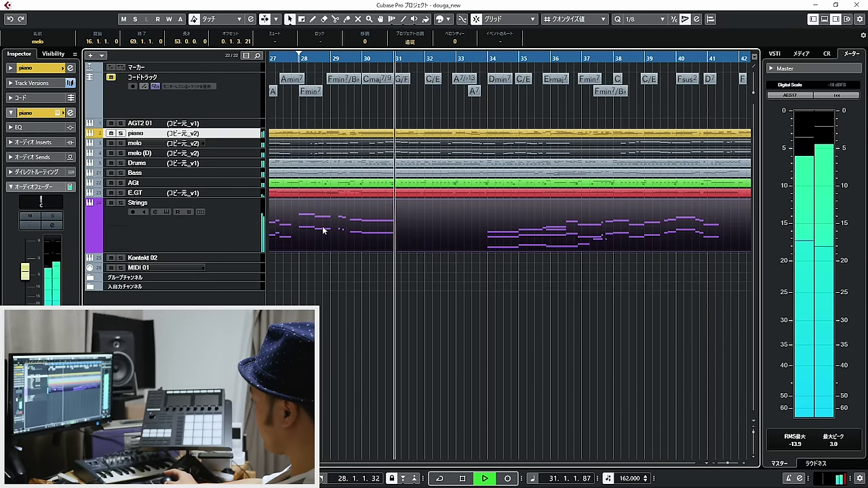
pyautogui.press('space')
pyautogui.click(464, 278)
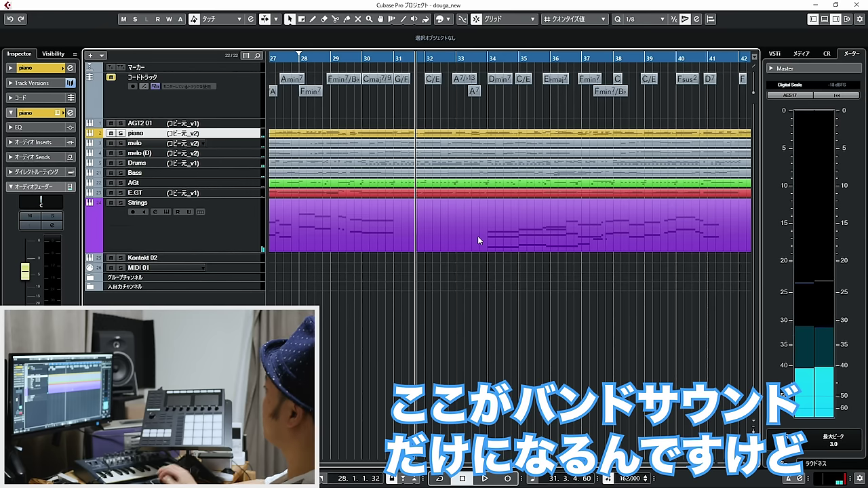
# Audition the band-only section from bar 31 and continue into the sustained strings in bars 34 and 35, pausing along the way.
pyautogui.press('space')
pyautogui.press('space')
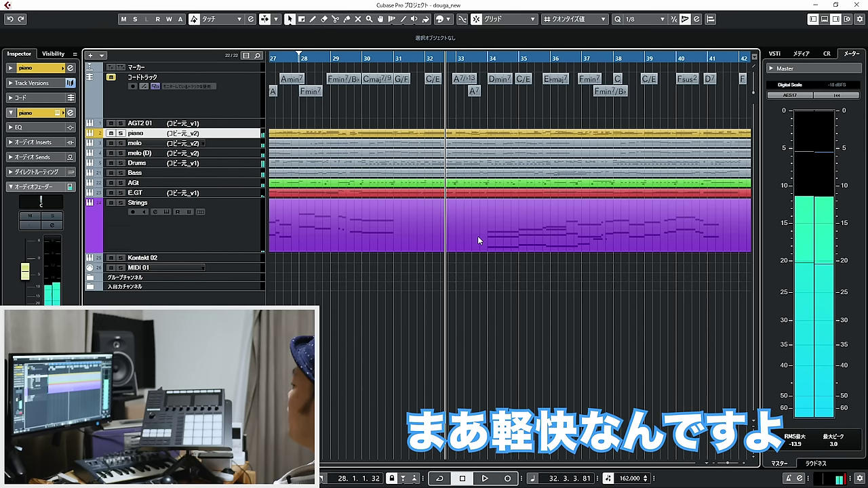
pyautogui.press('space')
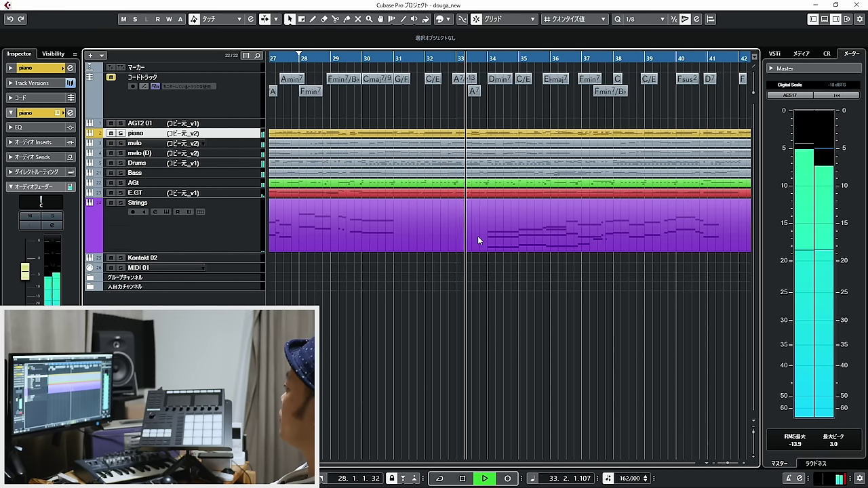
pyautogui.press('space')
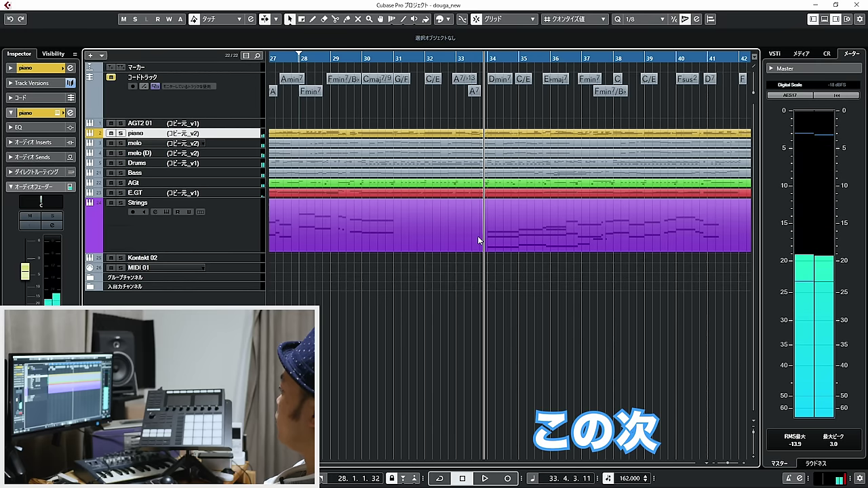
pyautogui.press('space')
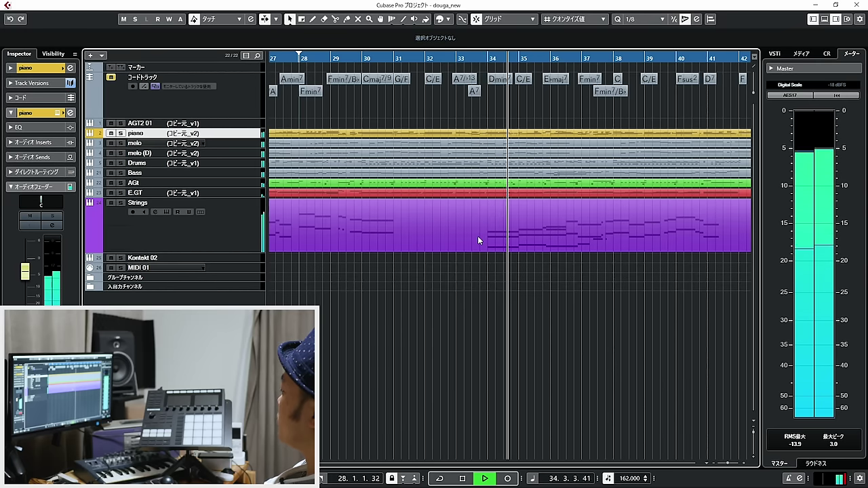
pyautogui.press('space')
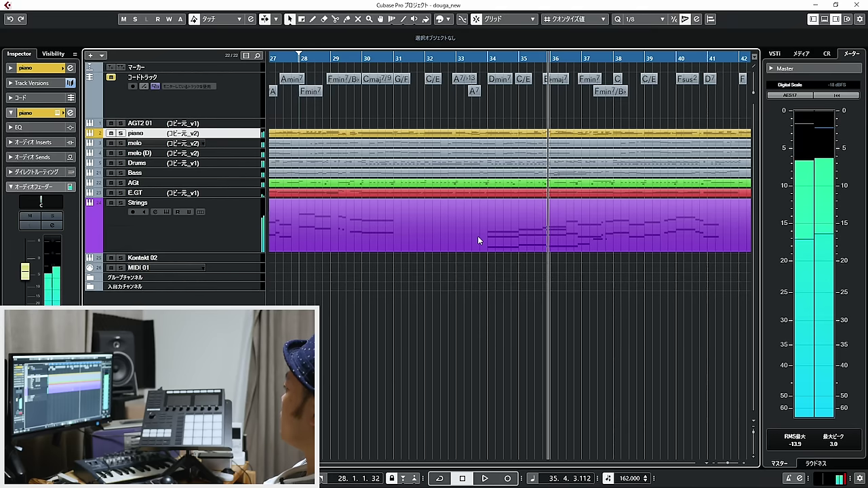
# Examine the sustained Strings notes from bar 34 in the Key Editor against the arrangement.
pyautogui.doubleClick(478, 237)
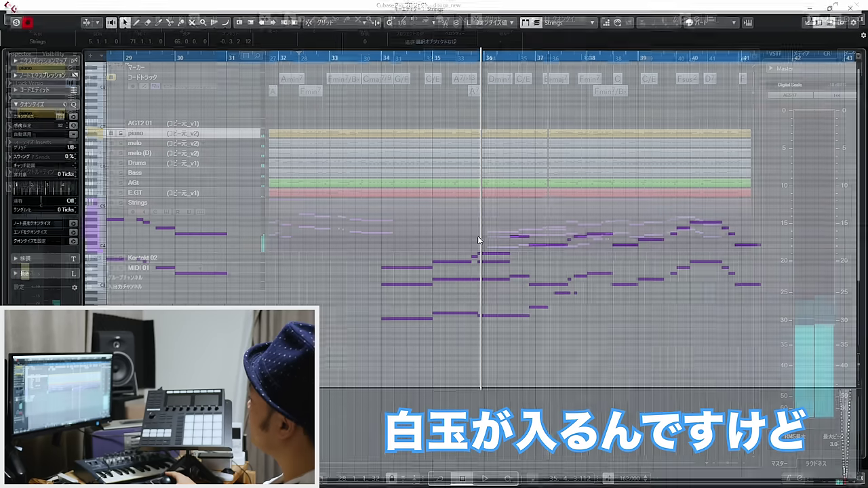
pyautogui.moveTo(375, 362); pyautogui.dragTo(483, 226)
pyautogui.press('Return')
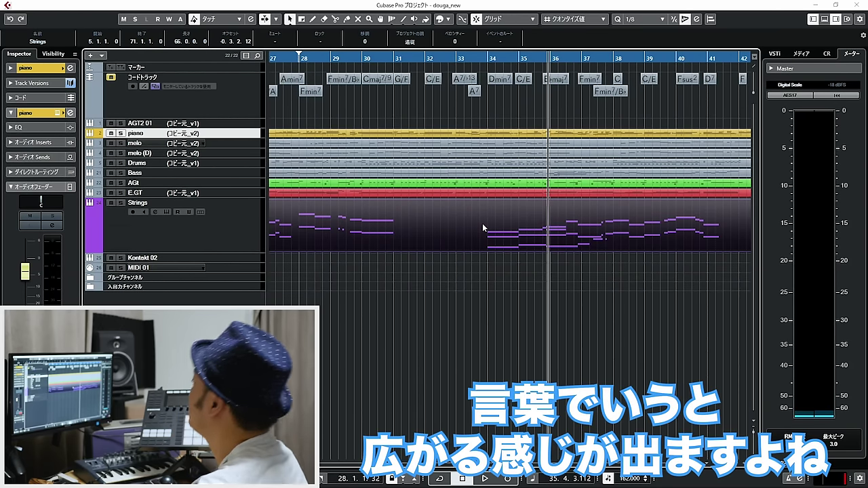
pyautogui.click(529, 239)
pyautogui.doubleClick(520, 226)
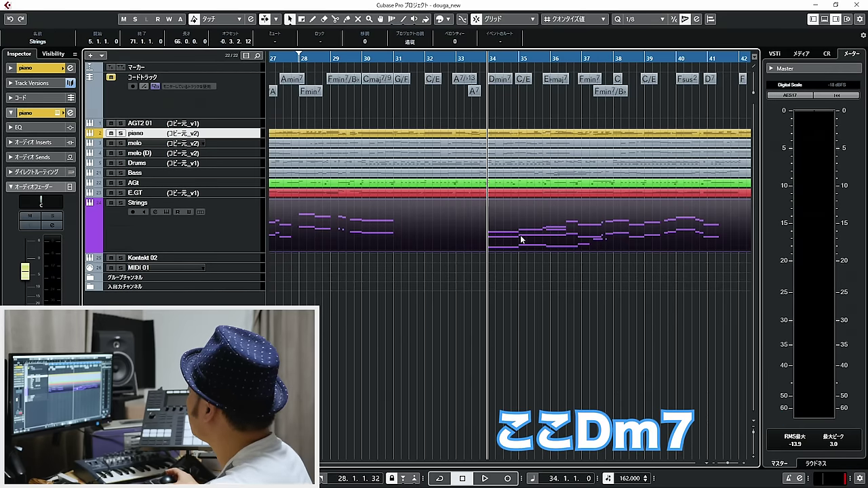
# Open the Strings part in the Key Editor and raise the F of the four-note Dm7 example chord at bar 34 by an octave.
pyautogui.doubleClick(521, 239)
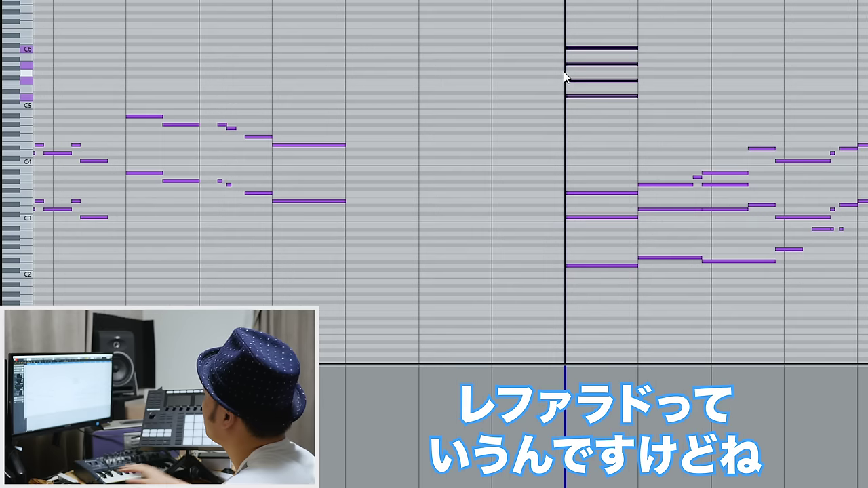
pyautogui.click(603, 79)
pyautogui.click(602, 64)
pyautogui.keyDown('shift'); pyautogui.click(598, 49); pyautogui.keyUp('shift')
pyautogui.click(603, 79)
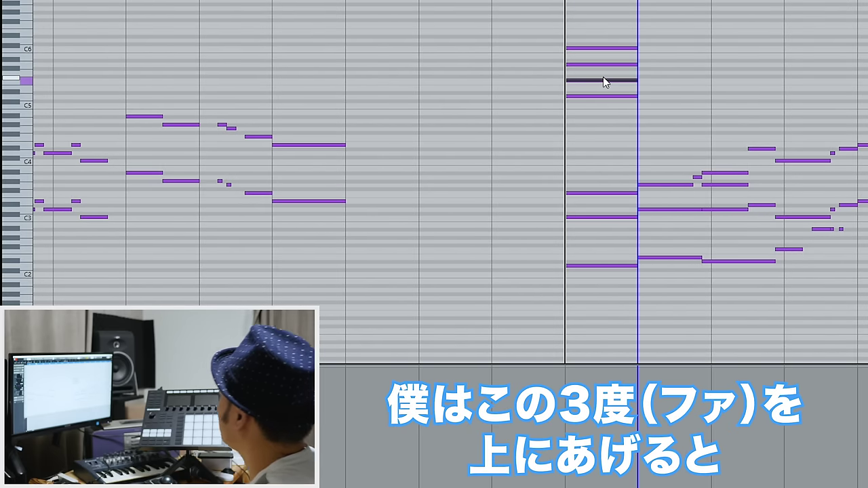
pyautogui.hotkey('shift', 'Up')
# Select the three lower notes and then all four notes of the Dm7 example chord to compare its range.
pyautogui.moveTo(657, 119); pyautogui.dragTo(571, 34)
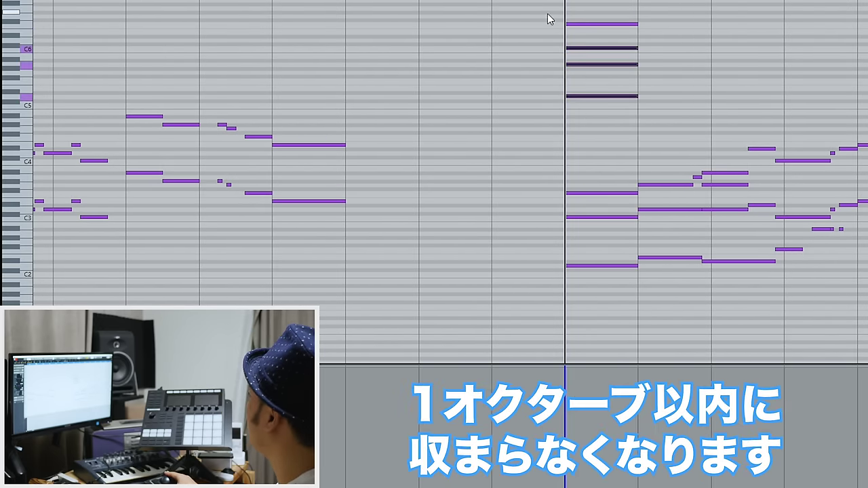
pyautogui.moveTo(571, 42); pyautogui.dragTo(628, 84)
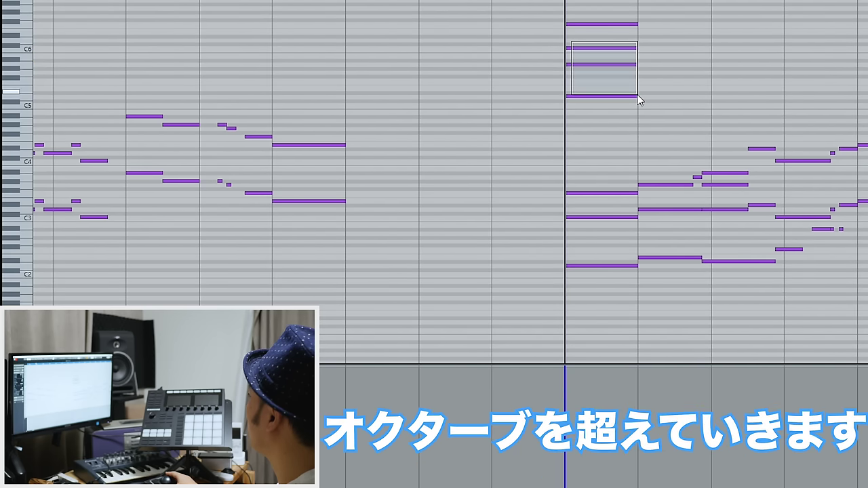
pyautogui.moveTo(637, 100); pyautogui.dragTo(636, 21)
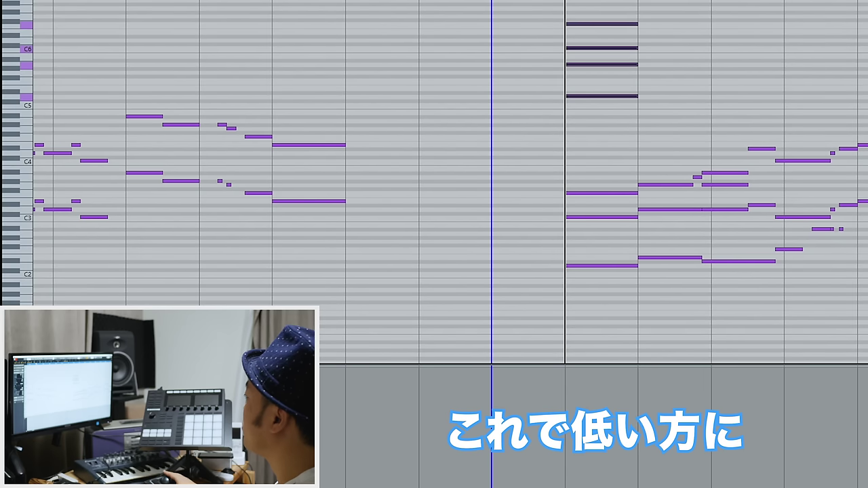
# Delete the four-note example chord above bar 34 and select the three sustained Strings notes beneath it.
pyautogui.hotkey('ctrl', 'z')
pyautogui.moveTo(513, 2); pyautogui.dragTo(625, 111)
pyautogui.press('Delete')
pyautogui.moveTo(627, 298); pyautogui.dragTo(575, 128)
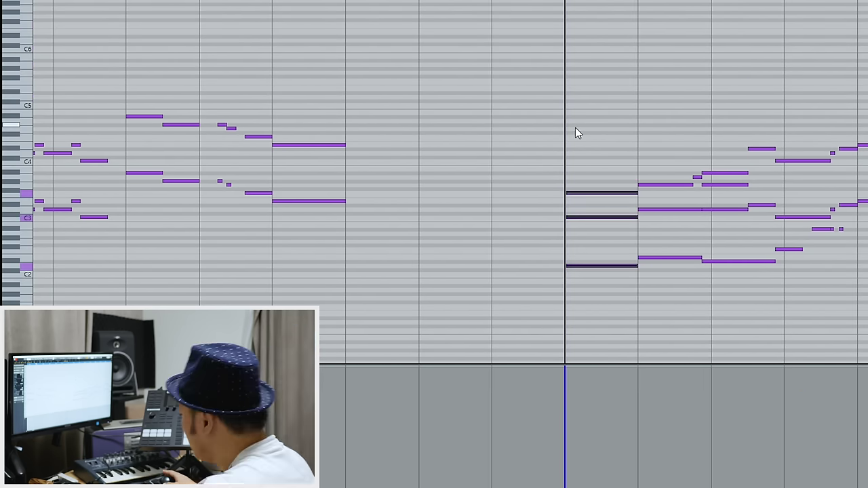
# Select all four notes of the open-voiced Dm7 example chord at bar 34 and remove them.
pyautogui.click(572, 235)
pyautogui.moveTo(601, 149); pyautogui.dragTo(593, 82)
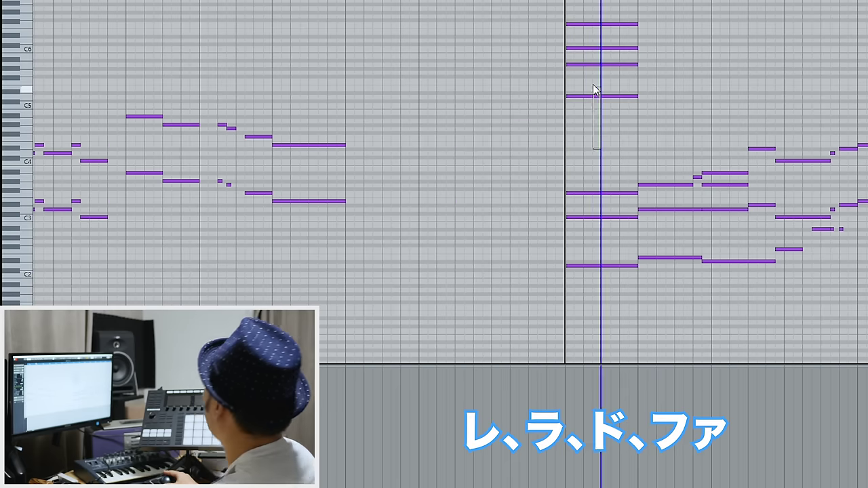
pyautogui.moveTo(593, 81); pyautogui.dragTo(634, 141)
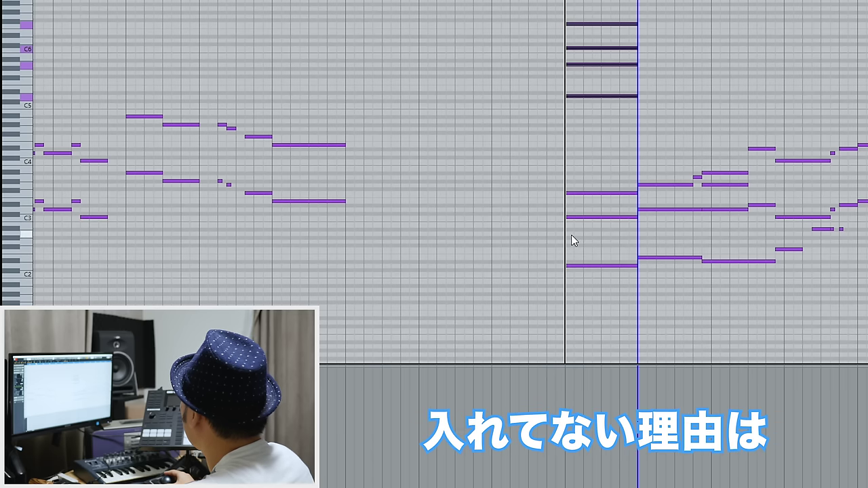
pyautogui.press('Delete')
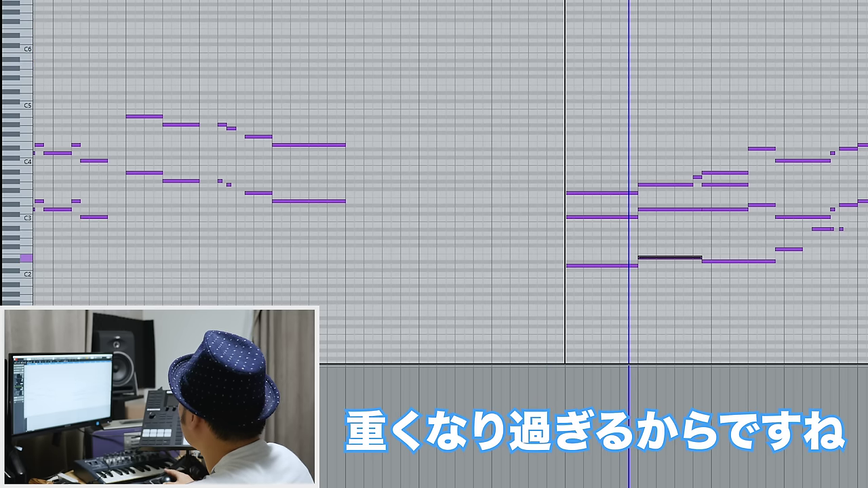
# Audition the sustained Strings chords from bar 34 with and without the extra low inner notes.
pyautogui.press('space')
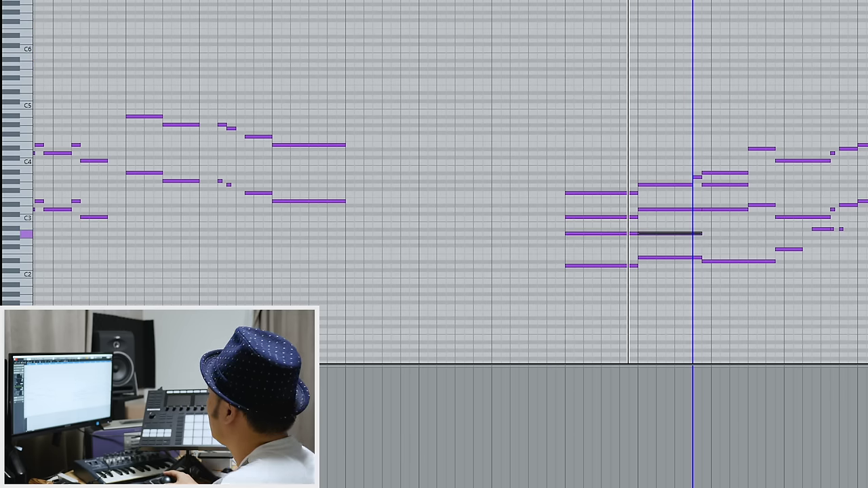
pyautogui.press('space')
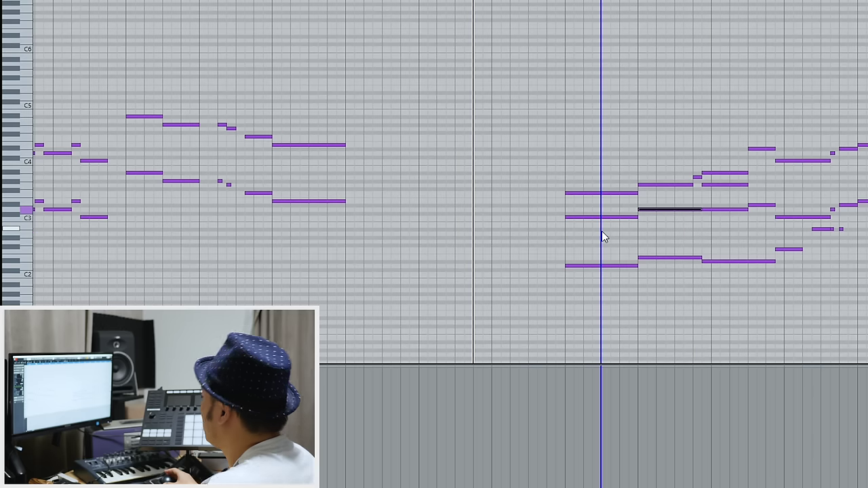
pyautogui.press('space')
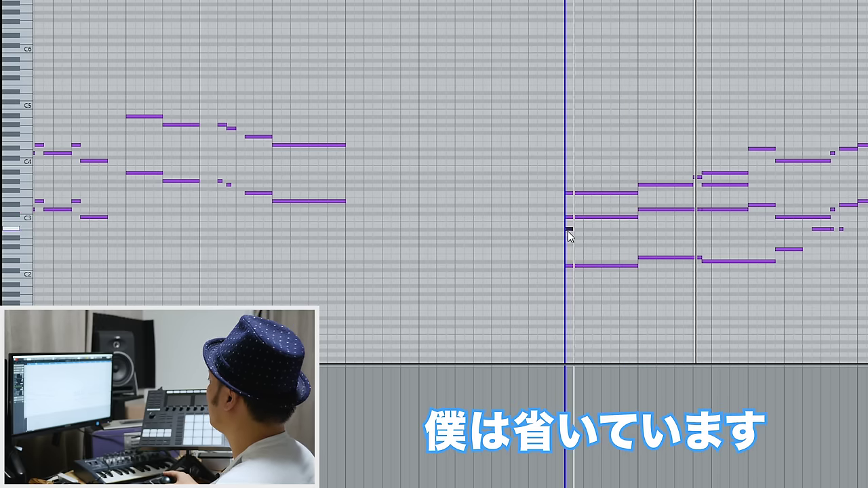
# Select the three sustained notes of the bar 34 chord and point out the individual string voices continuing into bars 35 and 36.
pyautogui.click(595, 192)
pyautogui.moveTo(600, 158); pyautogui.dragTo(605, 282)
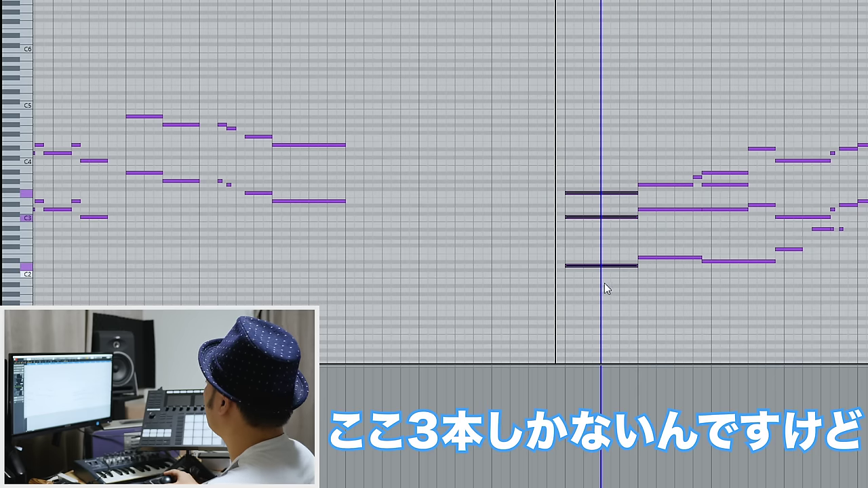
pyautogui.click(595, 193)
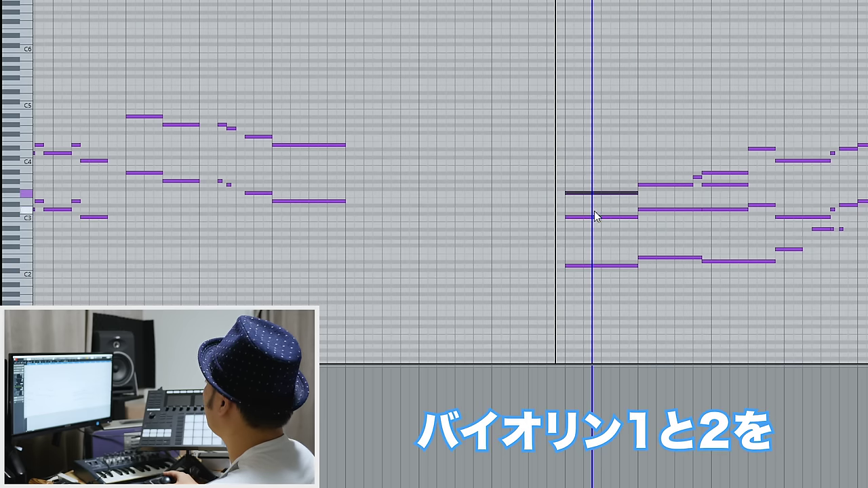
pyautogui.moveTo(658, 198); pyautogui.dragTo(665, 174)
pyautogui.moveTo(709, 194); pyautogui.dragTo(723, 261)
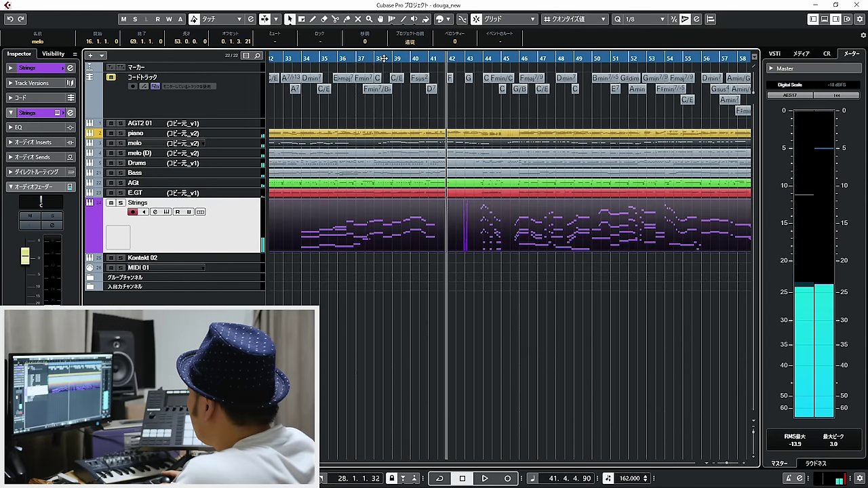
# Open the melody and Strings parts together in the Key Editor and set the ruler range over bars 33 and 34.
pyautogui.moveTo(384, 59); pyautogui.dragTo(370, 59)
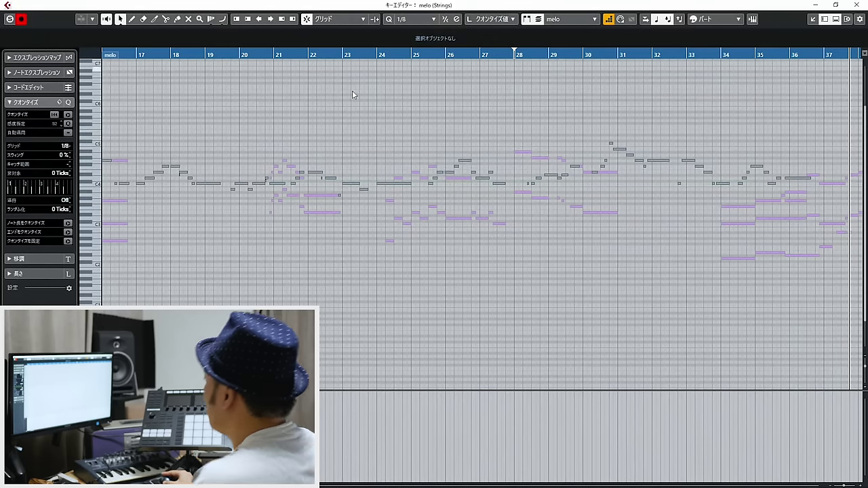
pyautogui.moveTo(625, 352); pyautogui.dragTo(864, 346)
pyautogui.moveTo(734, 306); pyautogui.dragTo(837, 278)
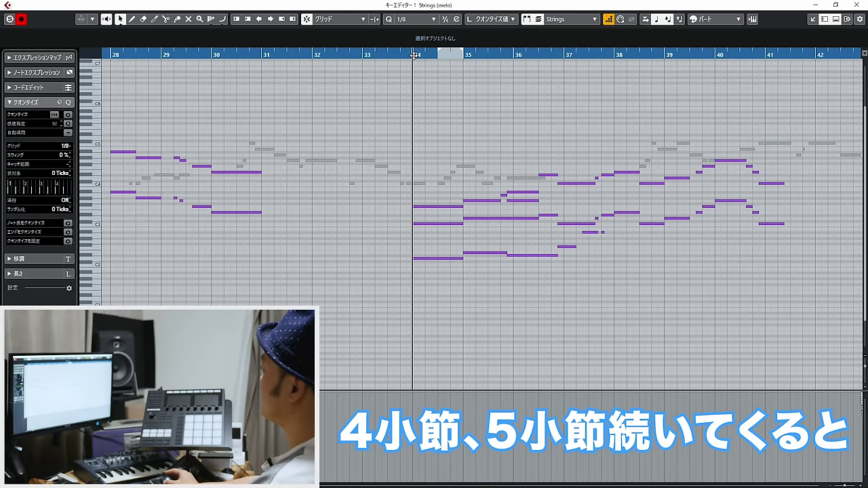
pyautogui.press('Up')
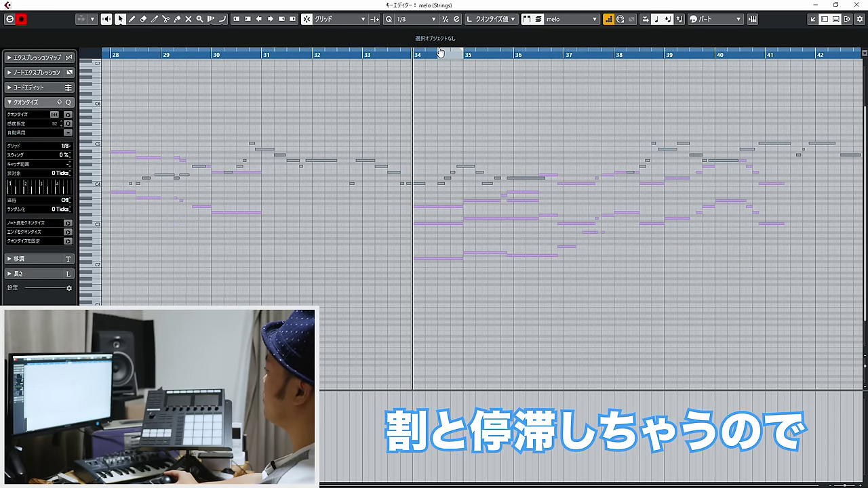
pyautogui.moveTo(439, 52); pyautogui.dragTo(372, 53)
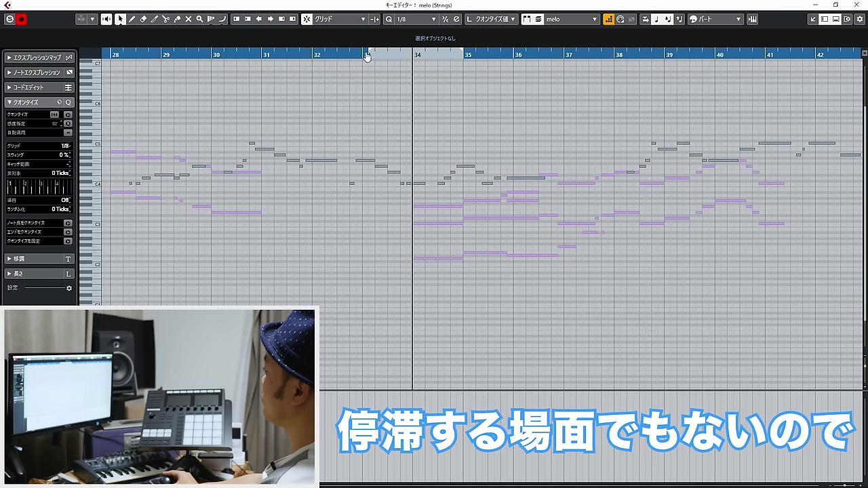
# Select the sustained Strings phrase in bars 34 to 37, and the moving phrase through bar 41, comparing both with the melody.
pyautogui.moveTo(417, 315); pyautogui.dragTo(569, 137)
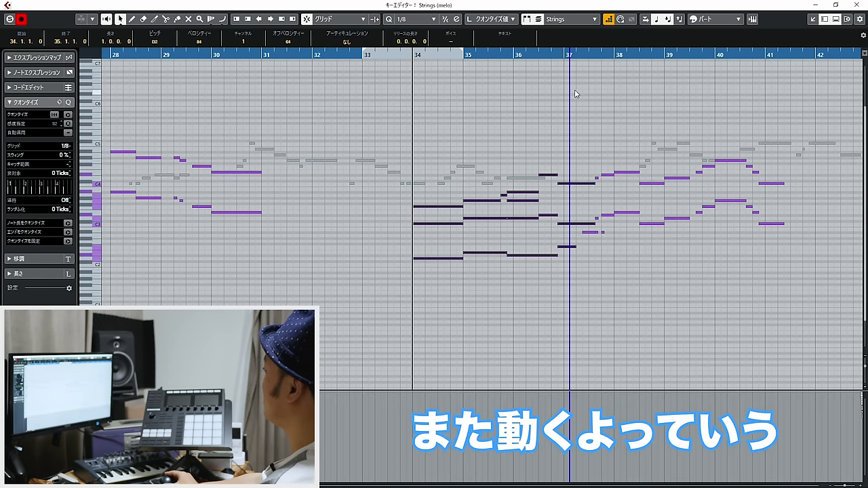
pyautogui.moveTo(800, 304); pyautogui.dragTo(611, 131)
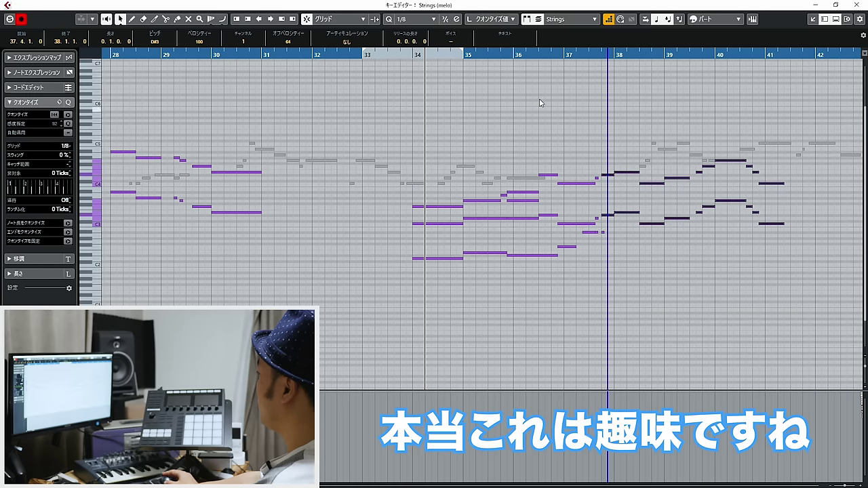
pyautogui.moveTo(421, 110); pyautogui.dragTo(616, 267)
pyautogui.moveTo(802, 300); pyautogui.dragTo(608, 114)
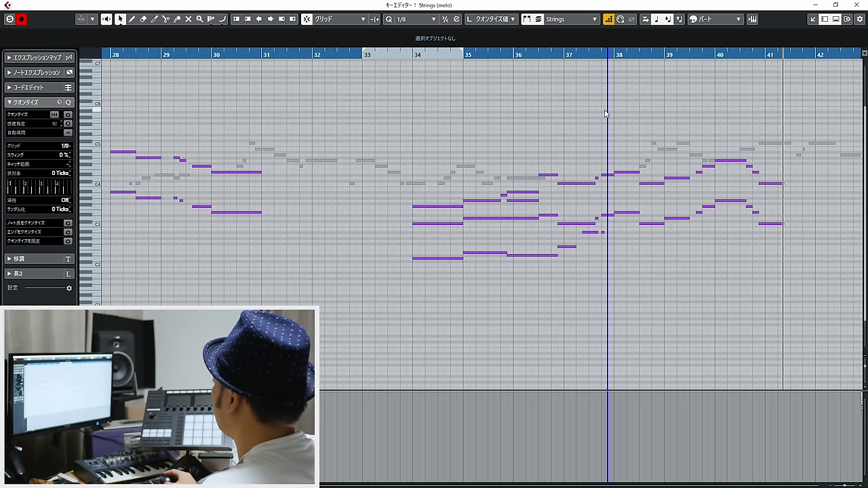
# Move playback to the middle of bar 39 and compare the upper string note at bar 40 with the melody's long note at bar 41.
pyautogui.moveTo(735, 122); pyautogui.dragTo(855, 91)
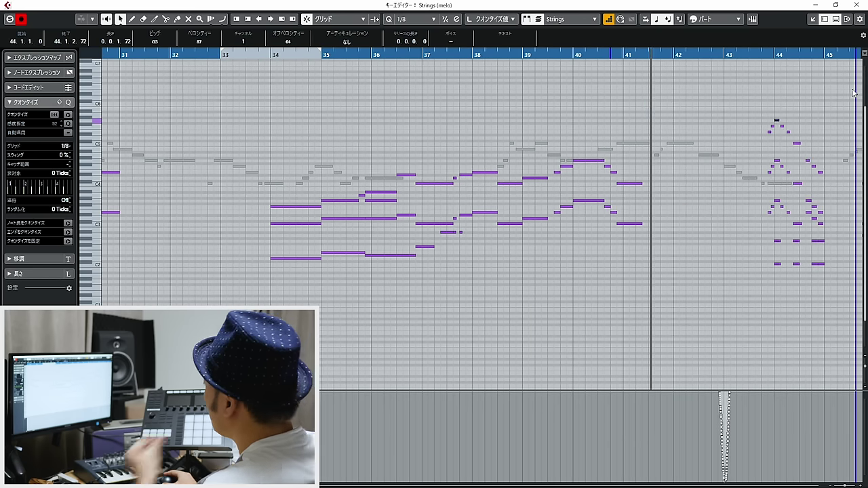
pyautogui.moveTo(550, 54); pyautogui.dragTo(552, 83)
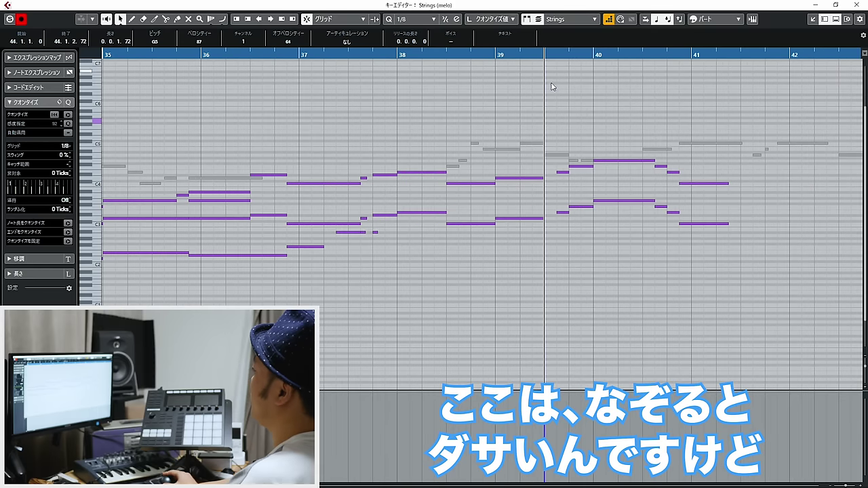
pyautogui.click(599, 161)
pyautogui.click(608, 166)
pyautogui.click(611, 162)
pyautogui.click(704, 143)
pyautogui.click(622, 162)
# Audition the upper string voice note by note as it descends from bar 40 to the C4 at bar 41.
pyautogui.moveTo(699, 233); pyautogui.dragTo(668, 209)
pyautogui.click(620, 161)
pyautogui.click(661, 167)
pyautogui.click(673, 173)
pyautogui.click(693, 183)
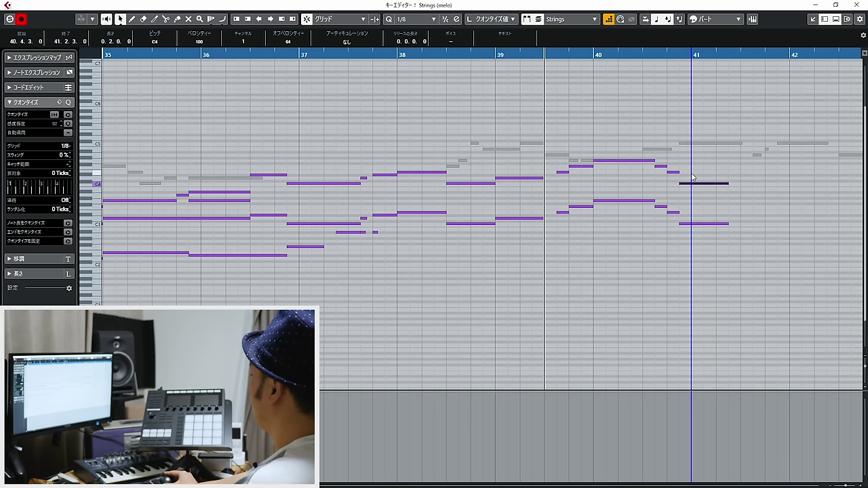
# Compare leading the bar 40 string note up to the melody's pitch with leading it down to C4.
pyautogui.click(609, 160)
pyautogui.click(701, 143)
pyautogui.click(621, 160)
pyautogui.click(703, 183)
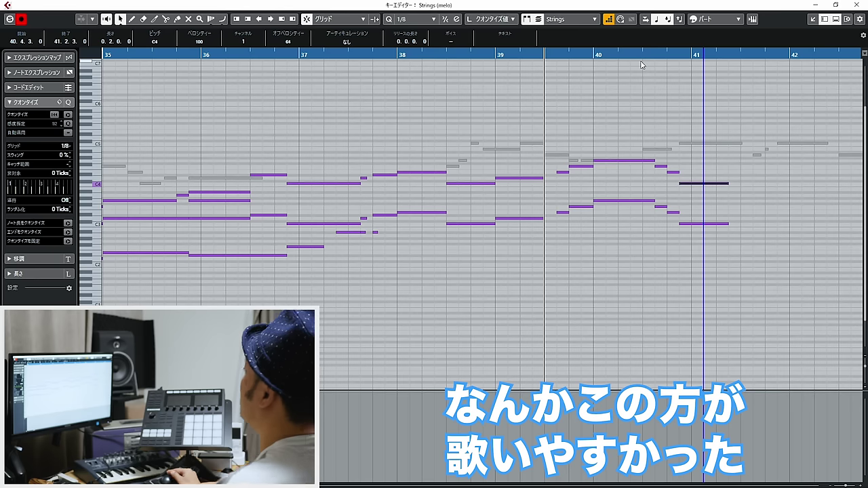
# Play from bar 39 into the break and select the final notes of both string voices in bar 41.
pyautogui.click(502, 54)
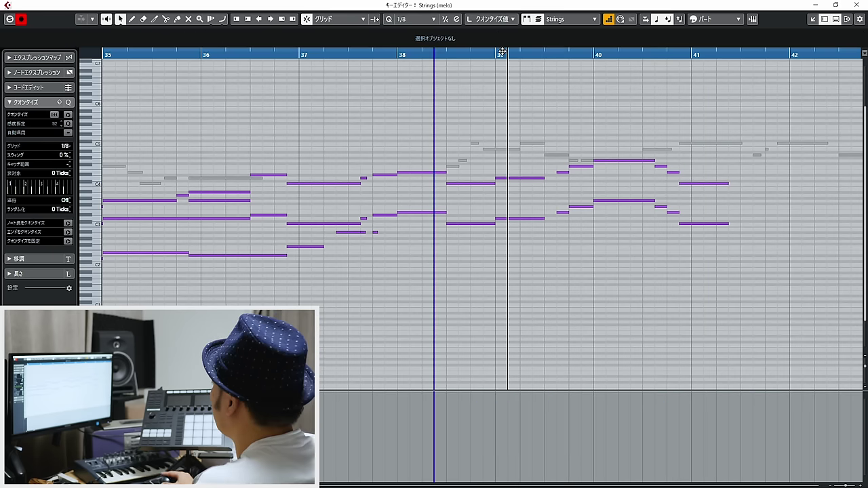
pyautogui.moveTo(677, 143); pyautogui.dragTo(864, 258)
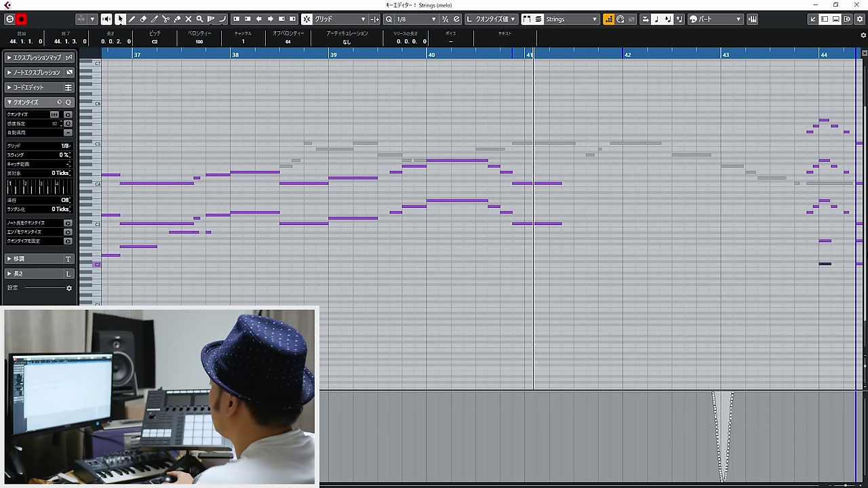
pyautogui.click(560, 184)
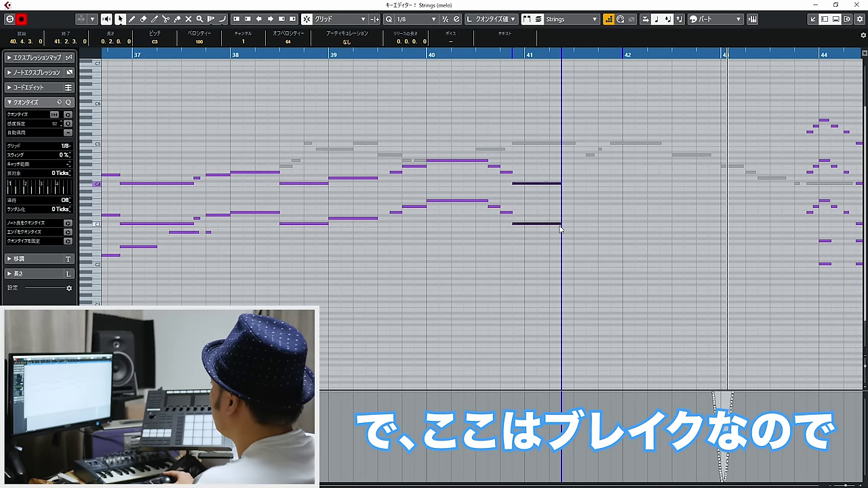
pyautogui.moveTo(560, 229); pyautogui.dragTo(577, 226)
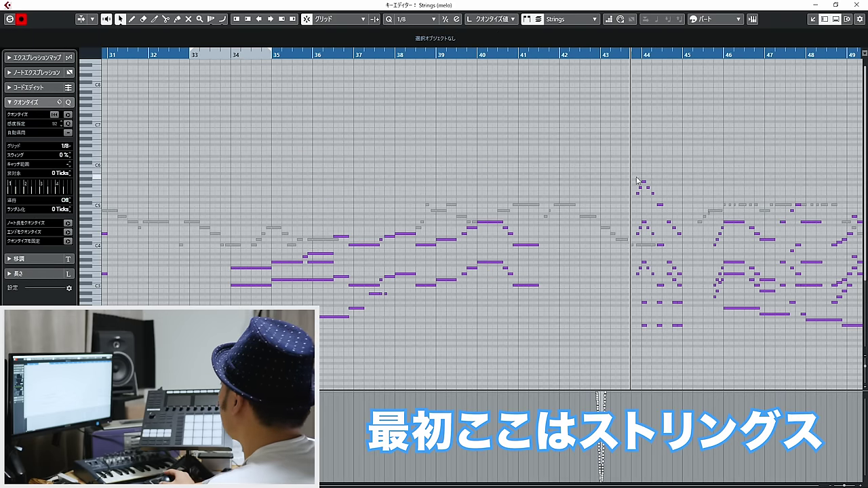
# Delete the Strings accent phrase around bar 44 and play the section from just before bar 43 without it.
pyautogui.moveTo(618, 158); pyautogui.dragTo(691, 349)
pyautogui.press('Delete')
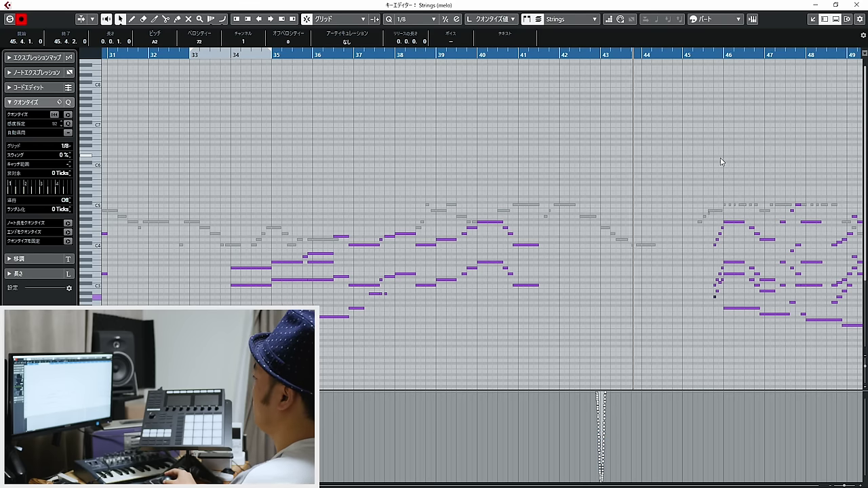
pyautogui.click(594, 52)
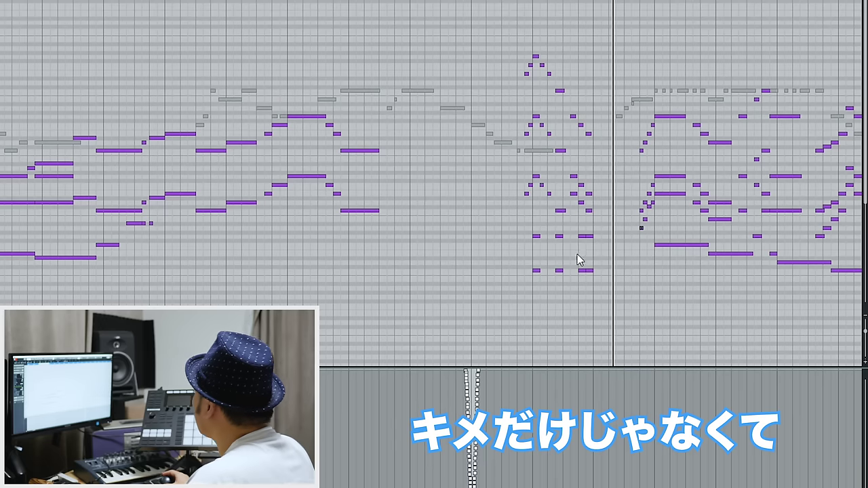
# Select the lowest accent notes and then the upper voices of the bar 44 Strings phrase, playing the passage in between.
pyautogui.moveTo(601, 320); pyautogui.dragTo(529, 254)
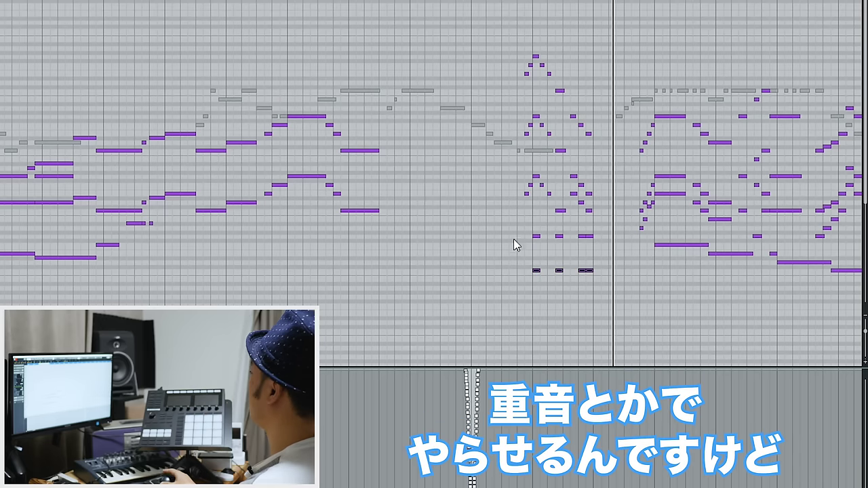
pyautogui.moveTo(502, 1); pyautogui.dragTo(474, 1)
pyautogui.press('space')
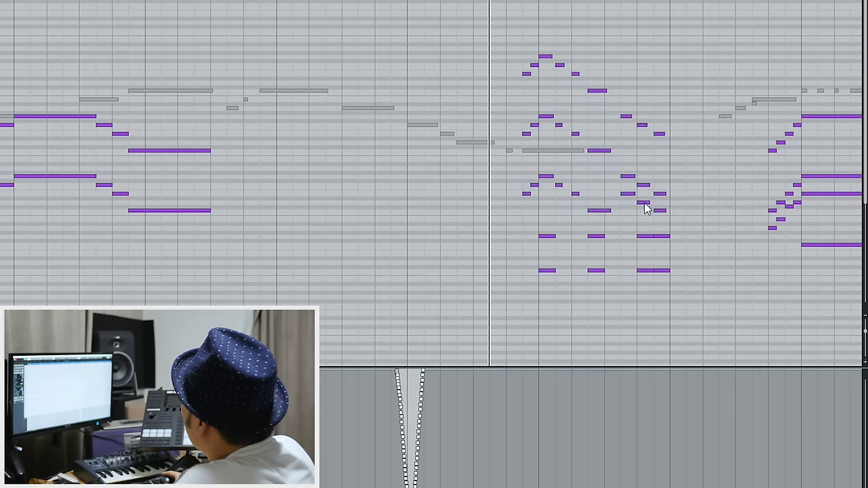
pyautogui.moveTo(672, 219); pyautogui.dragTo(473, 21)
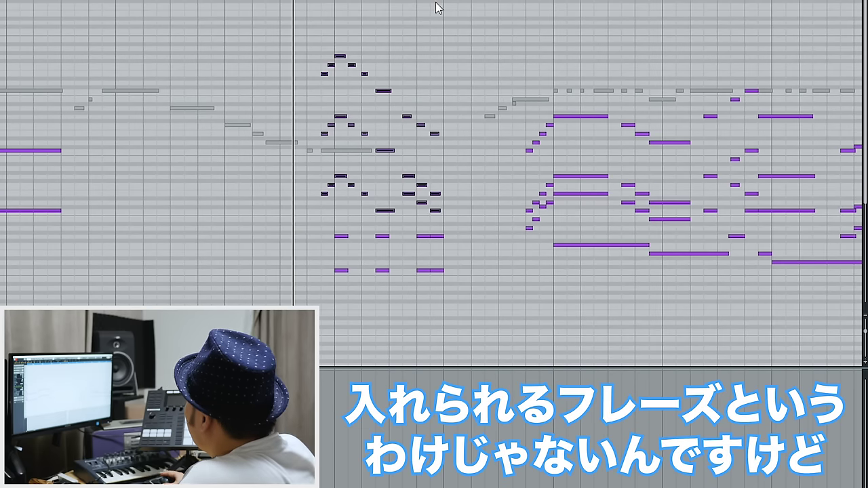
# Raise the upper voices of the Strings accent phrase around bar 44 by five semitones so its peak reaches C6.
pyautogui.click(438, 7)
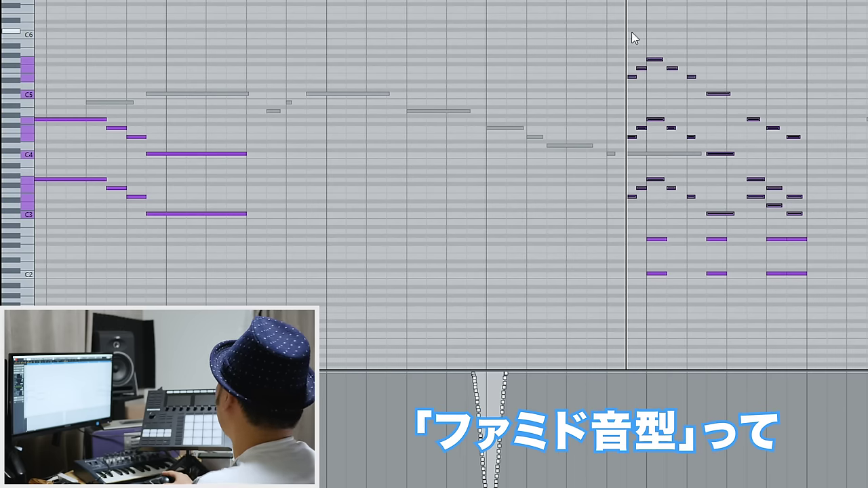
pyautogui.press('Up')
pyautogui.press('Up')
pyautogui.press('Up')
pyautogui.press('Up')
pyautogui.press('Up')
# Raise the closing notes of the transposed accent phrase into a stepwise descent to C5 and play it.
pyautogui.moveTo(700, 57); pyautogui.dragTo(740, 192)
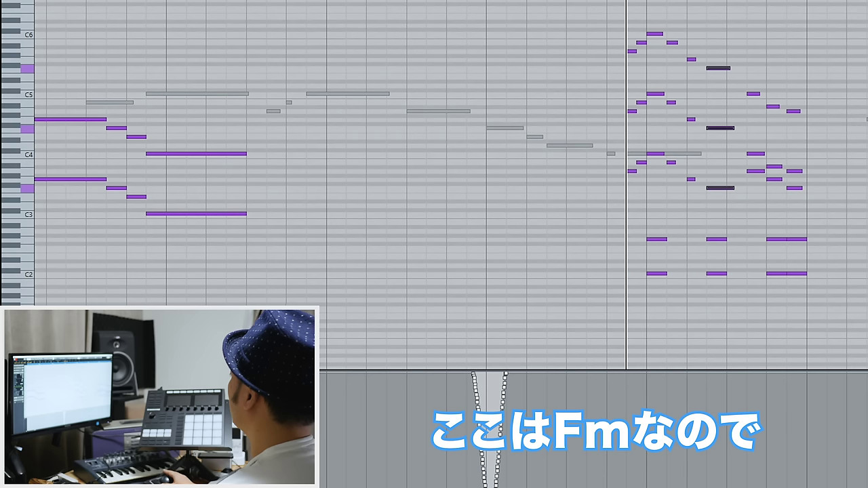
pyautogui.click(707, 1)
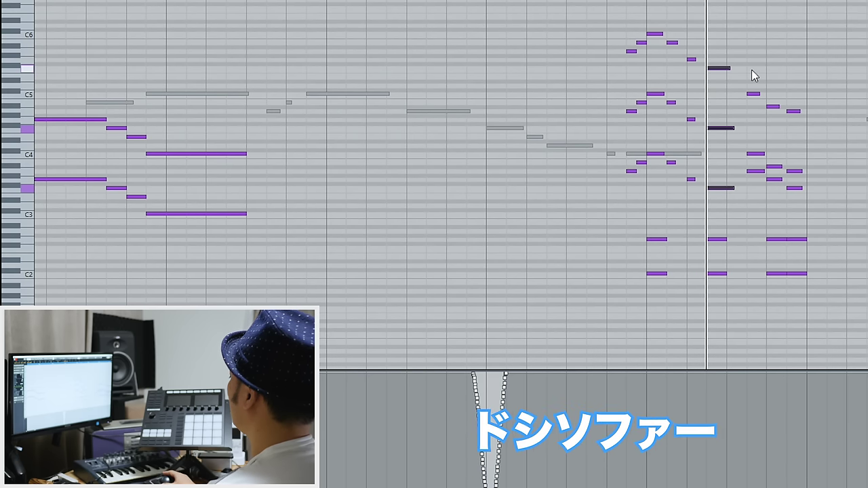
pyautogui.moveTo(751, 69); pyautogui.dragTo(757, 199)
pyautogui.press('Up')
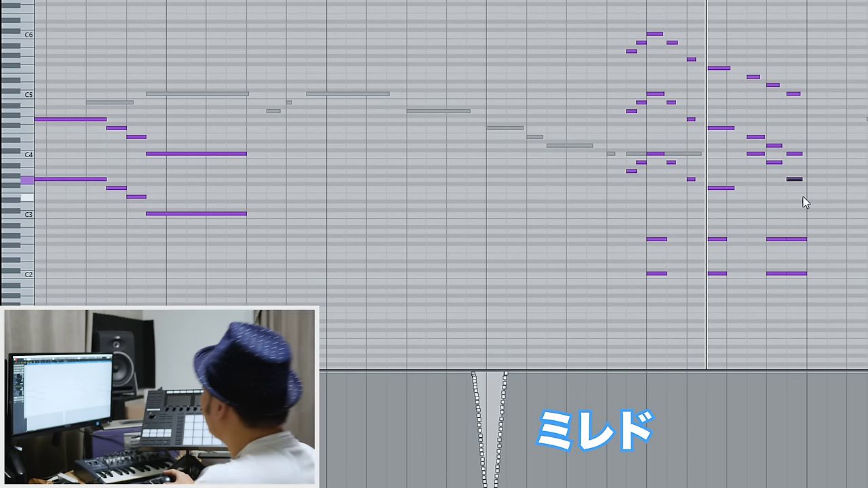
pyautogui.press('space')
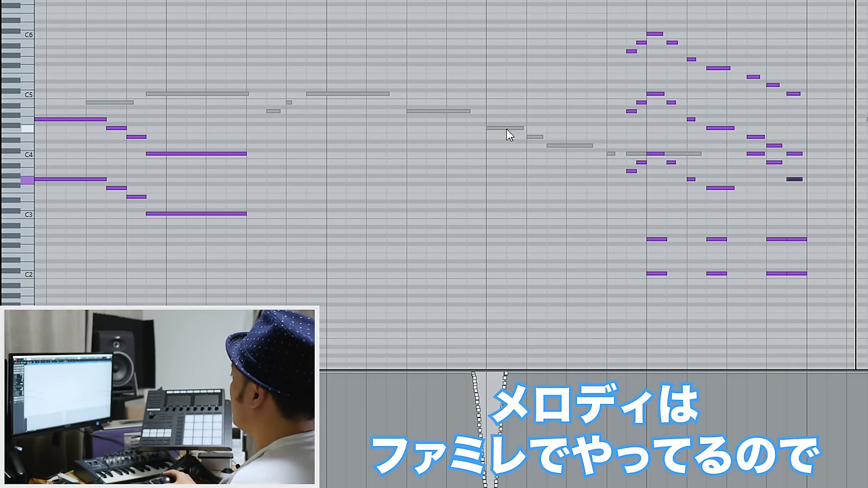
# Check the phrase against the melody's descent and lower its second-to-last notes by three semitones.
pyautogui.moveTo(489, 194); pyautogui.dragTo(649, 89)
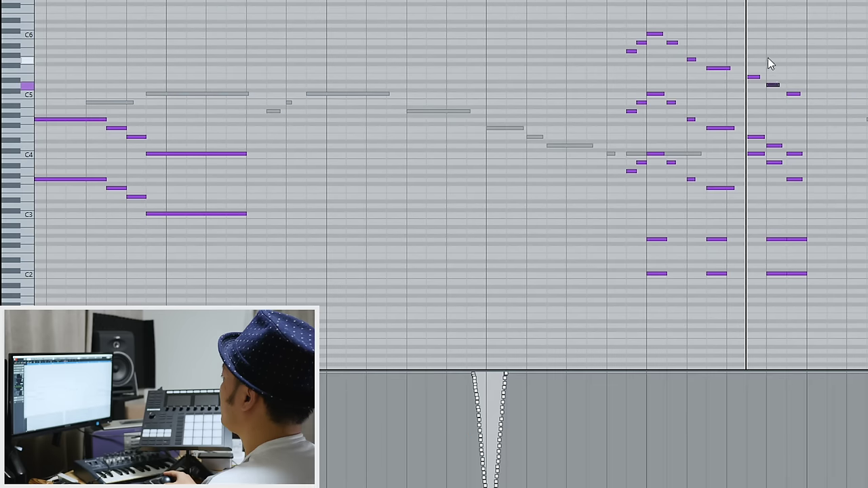
pyautogui.moveTo(768, 61); pyautogui.dragTo(777, 183)
pyautogui.press('Down')
pyautogui.press('Down')
pyautogui.press('Down')
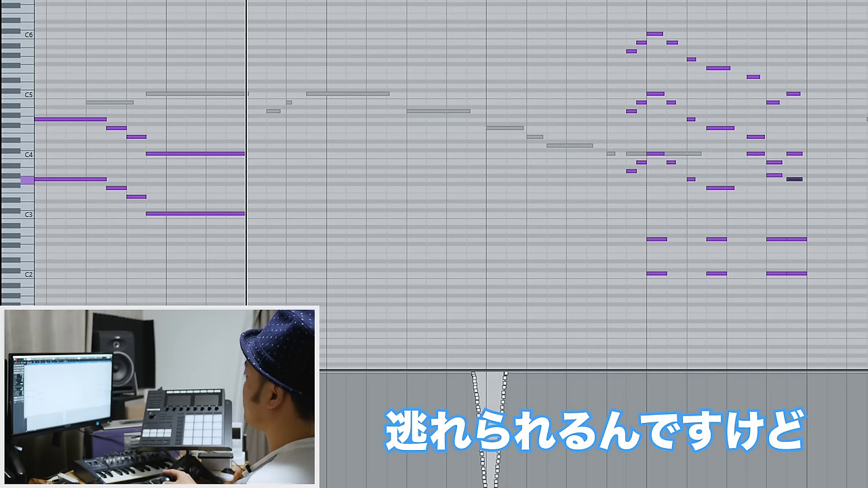
# Select the peak and descending notes of the original bar 44 accent phrase and play the passage leading into it.
pyautogui.click(643, 26)
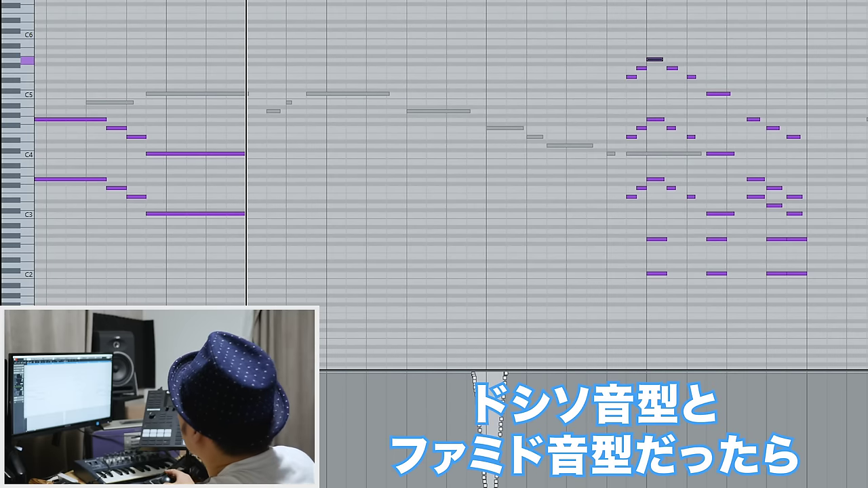
pyautogui.moveTo(725, 190); pyautogui.dragTo(723, 200)
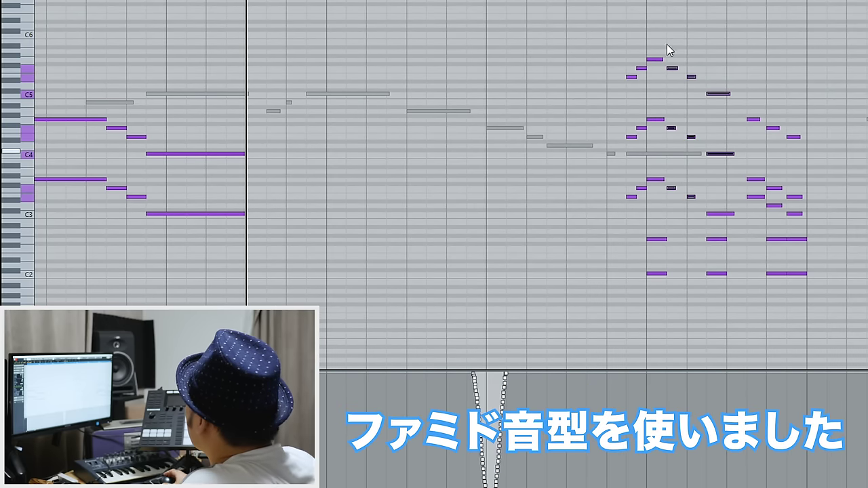
pyautogui.click(466, 0)
pyautogui.press('space')
pyautogui.click(738, 6)
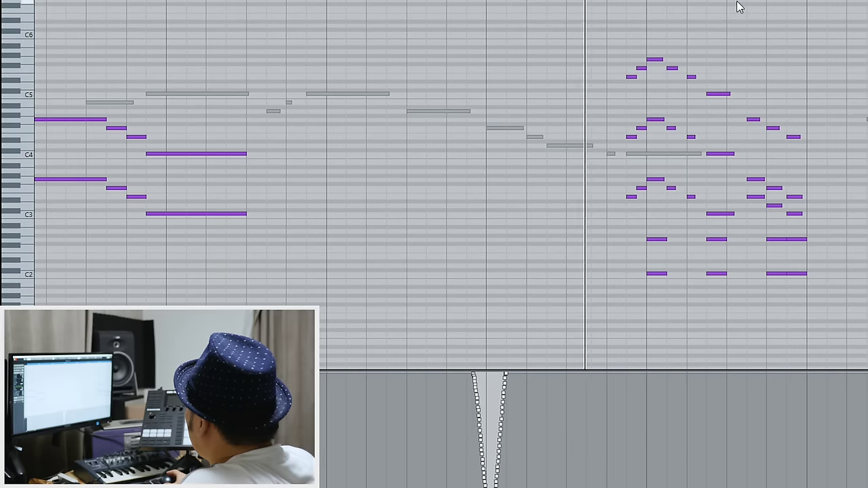
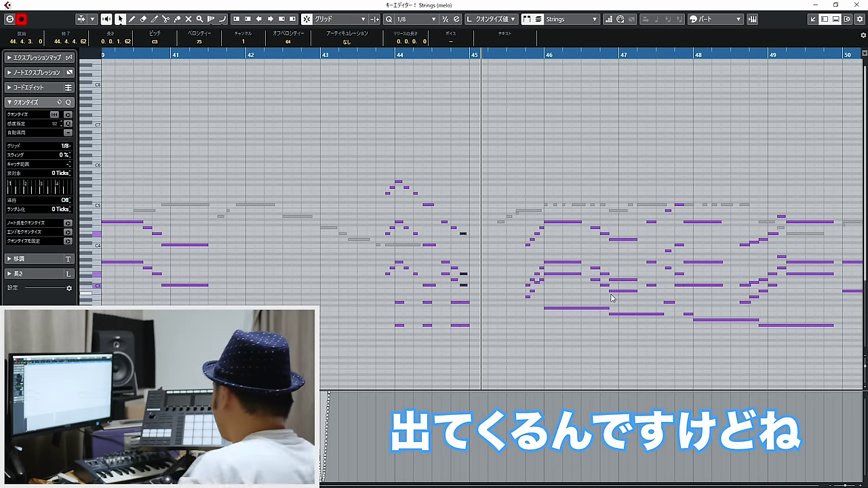
# Select the whole Strings accent phrase around bar 44 and place the playhead within bar 43 for playback.
pyautogui.moveTo(248, 163); pyautogui.dragTo(314, 262)
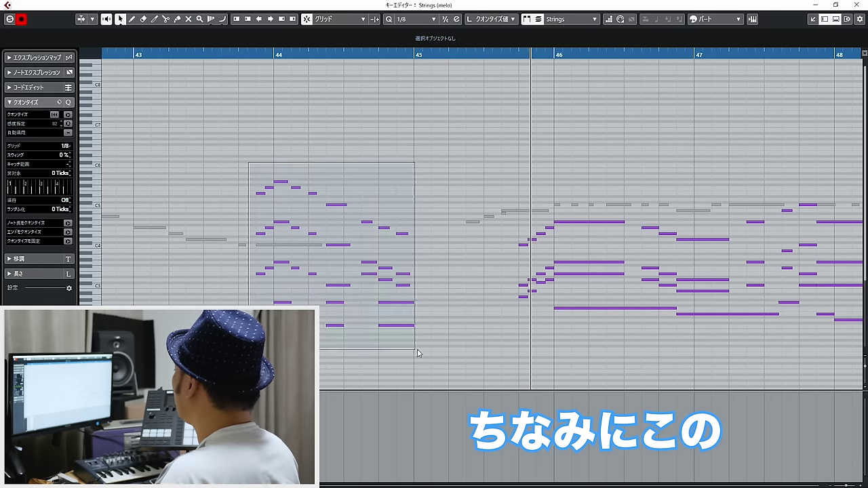
pyautogui.moveTo(417, 351); pyautogui.dragTo(415, 350)
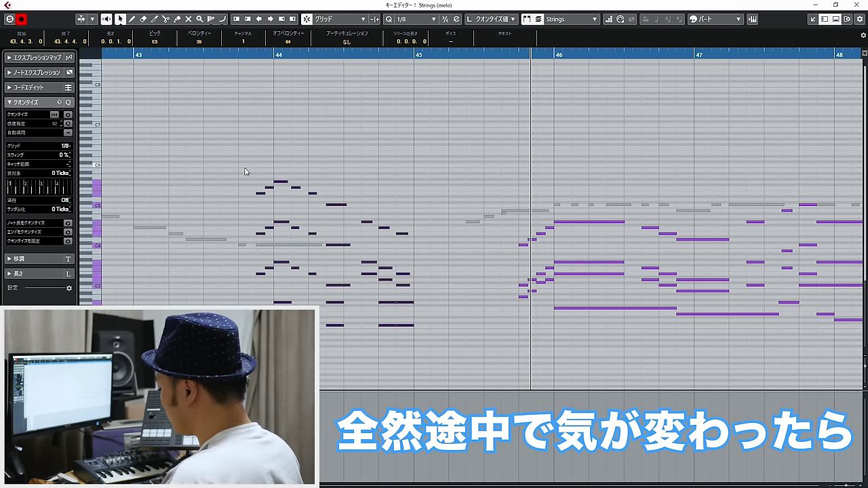
pyautogui.press('g')
pyautogui.press('g')
pyautogui.press('g')
pyautogui.press('g')
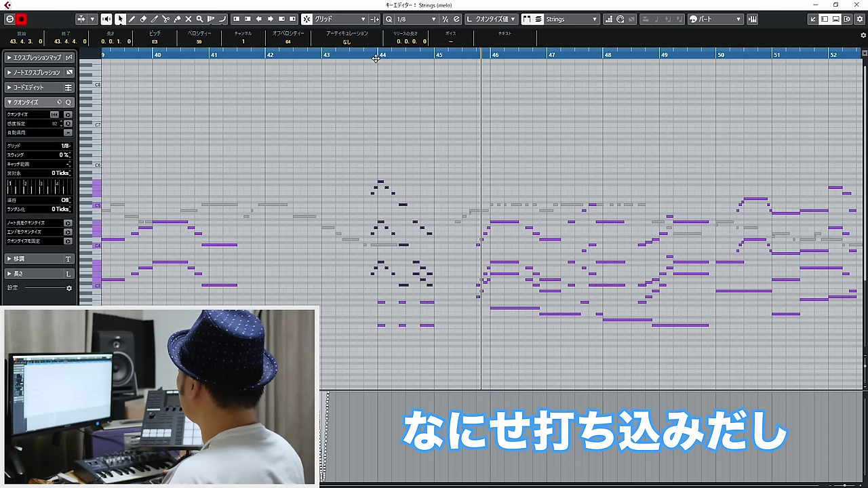
pyautogui.click(344, 55)
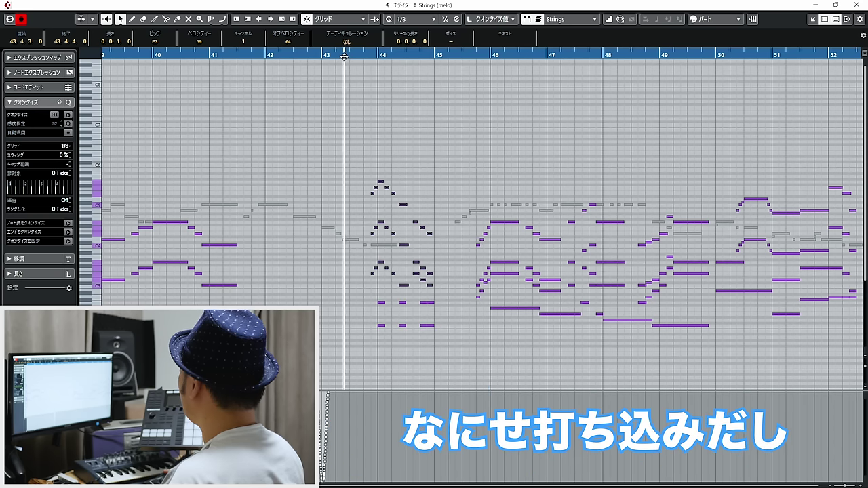
pyautogui.press('h')
pyautogui.press('h')
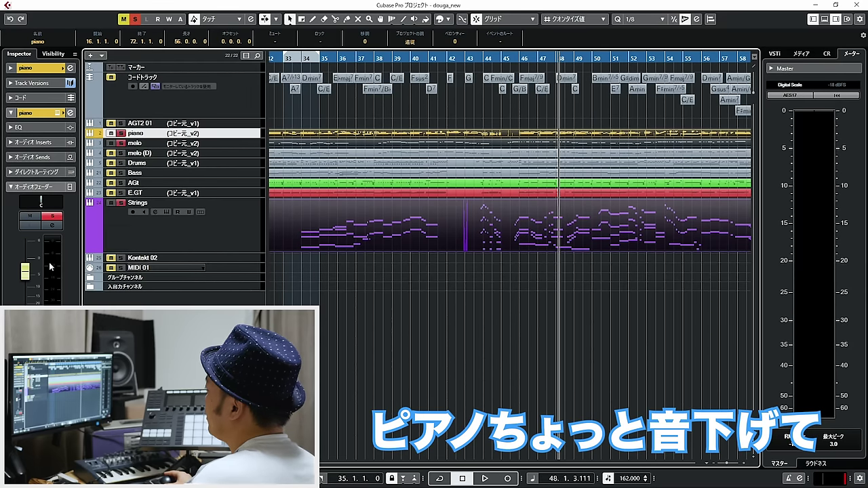
# Open the Strings part alongside the melody and pick out the melody notes from bar 45 to 51, including the repeated C5 notes at bar 46.
pyautogui.click(588, 229)
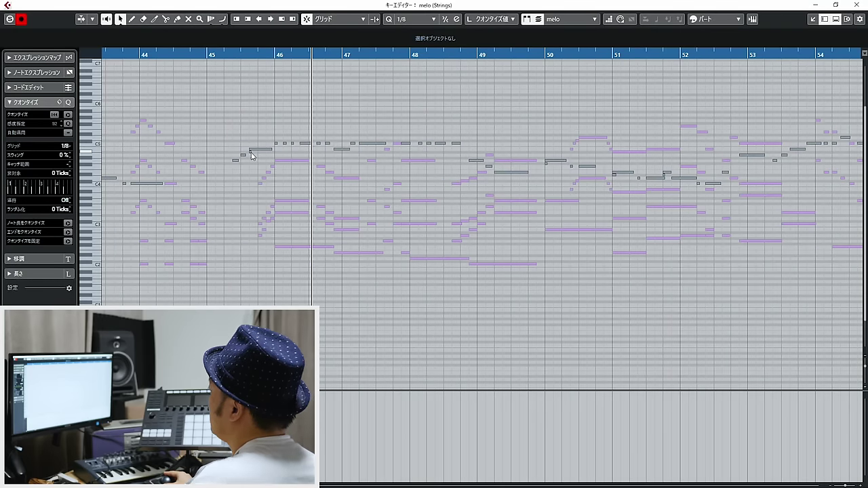
pyautogui.click(249, 150)
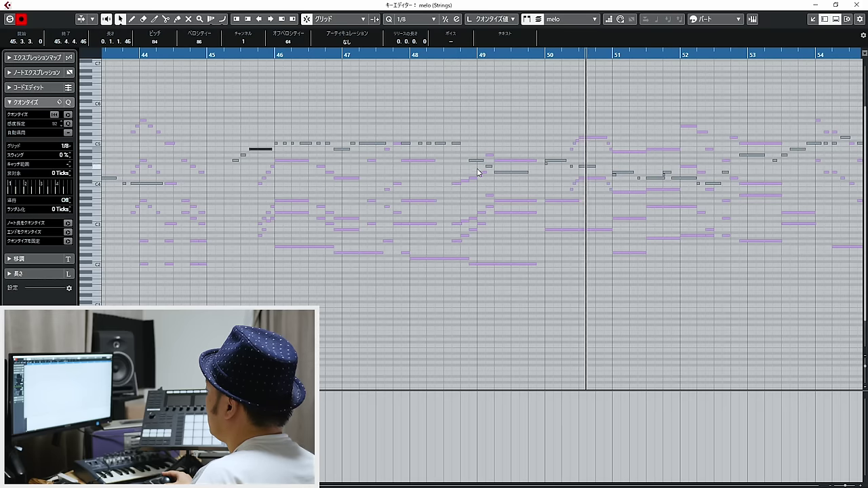
pyautogui.click(550, 161)
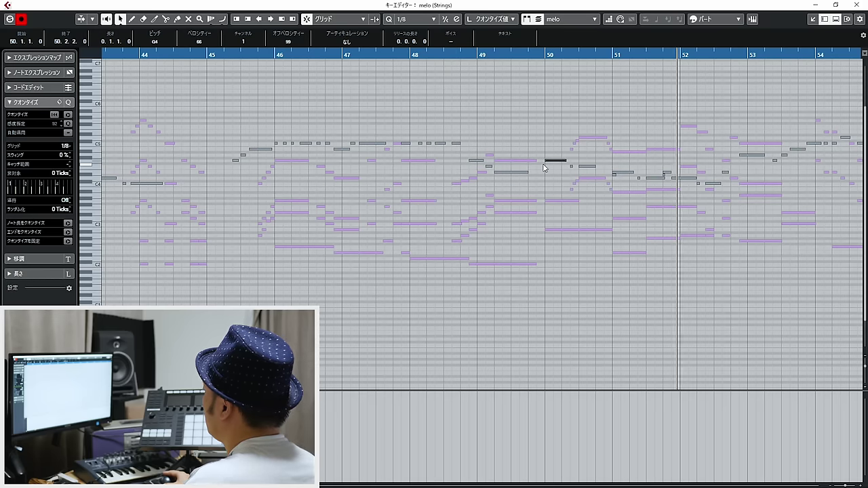
pyautogui.click(622, 172)
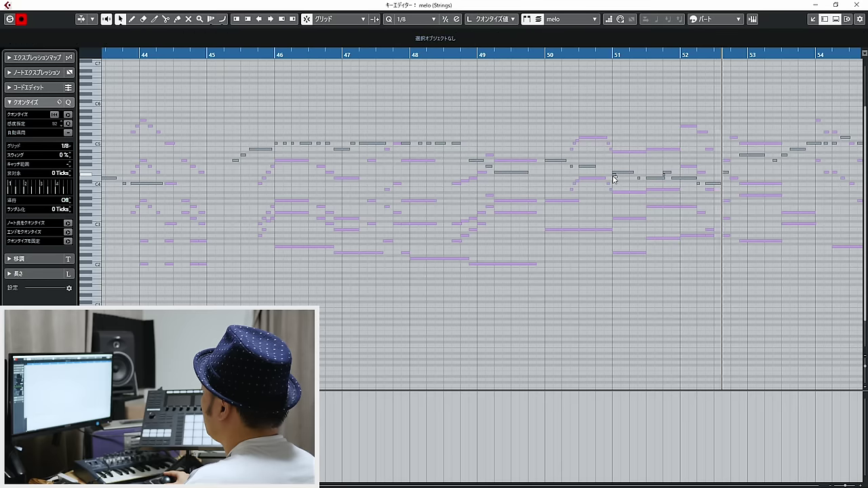
pyautogui.click(666, 173)
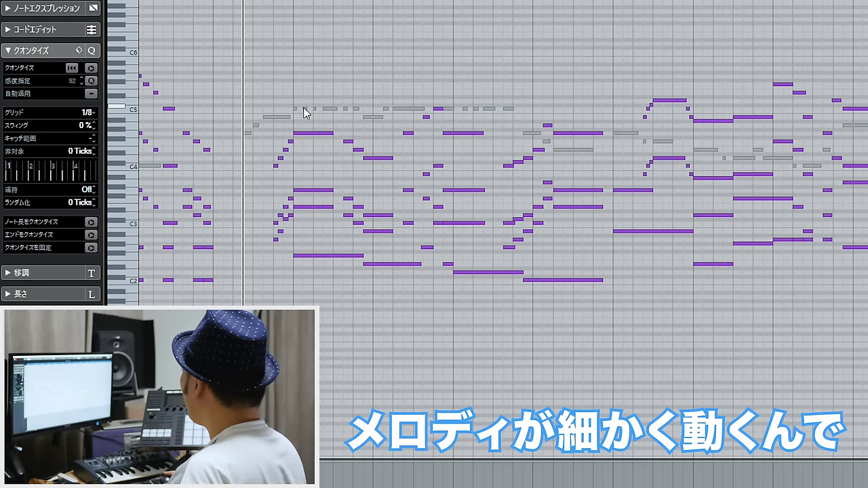
pyautogui.click(295, 109)
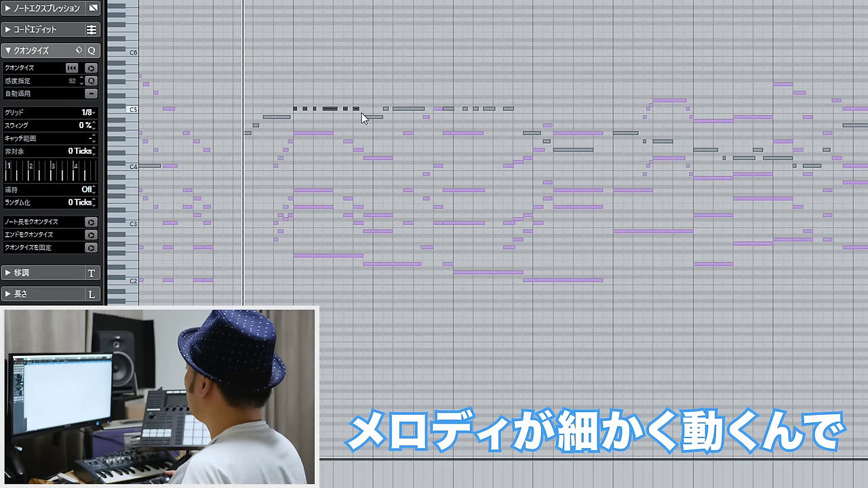
# Shorten the sustained Strings chord at bar 46 and duplicate it into a moving figure that follows the melody's rhythm.
pyautogui.click(330, 132)
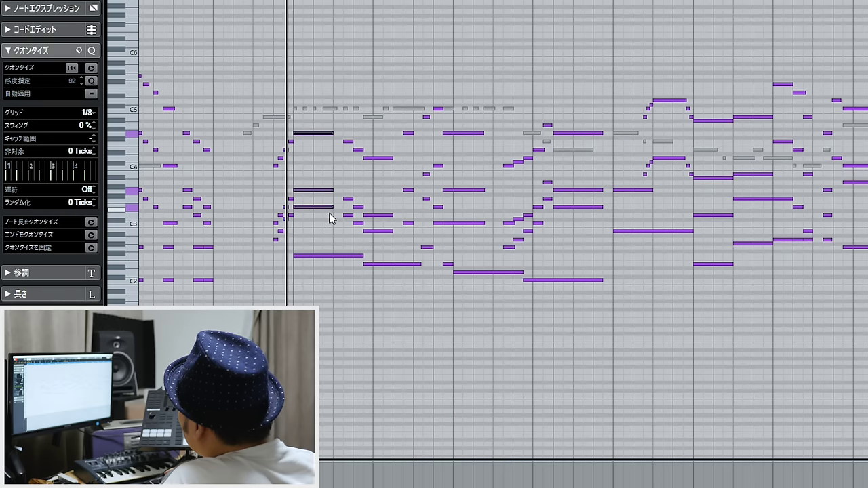
pyautogui.moveTo(326, 227); pyautogui.dragTo(331, 127)
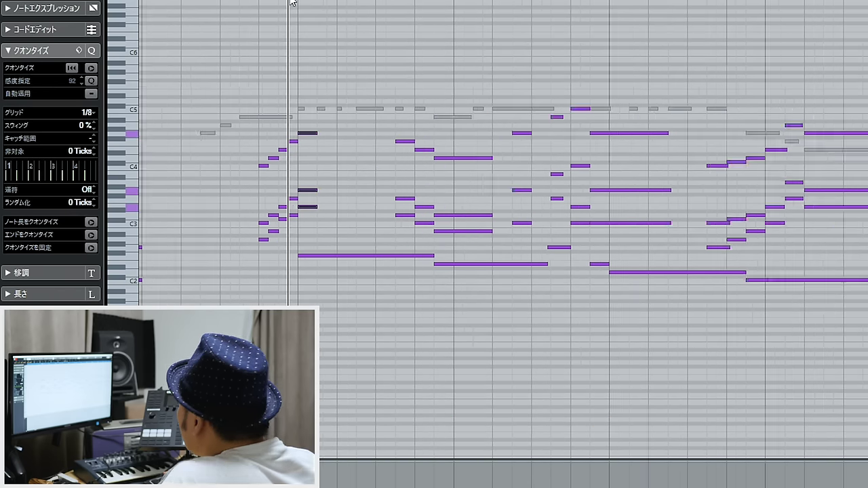
pyautogui.moveTo(290, 0); pyautogui.dragTo(290, 2)
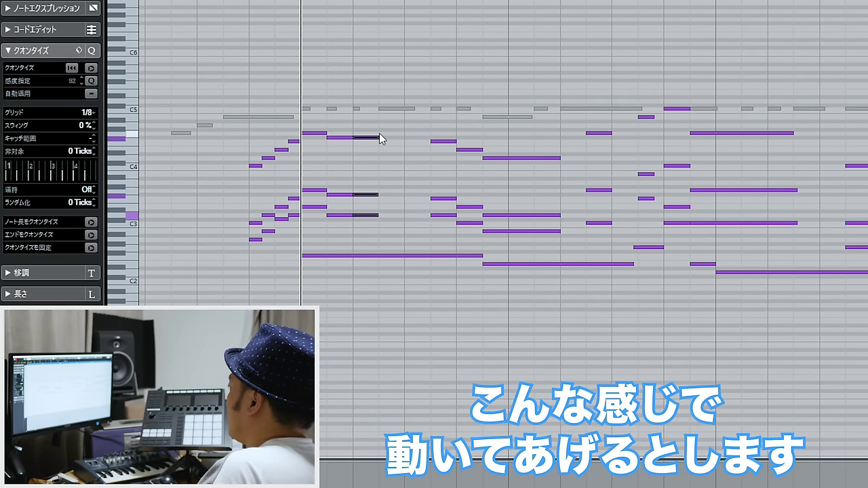
pyautogui.press('Up')
pyautogui.hotkey('ctrl', 'd')
pyautogui.moveTo(408, 230); pyautogui.dragTo(364, 213)
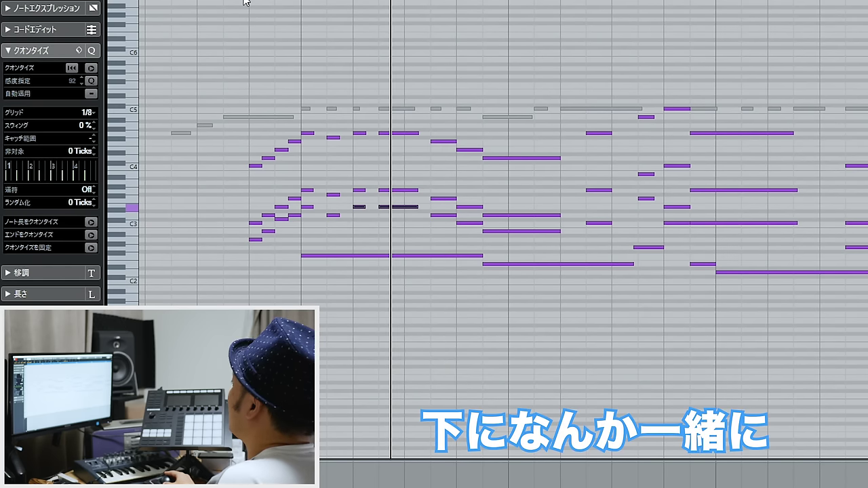
# Play the moving chord figure from just before bar 46 and restore the original sustained chord.
pyautogui.click(256, 0)
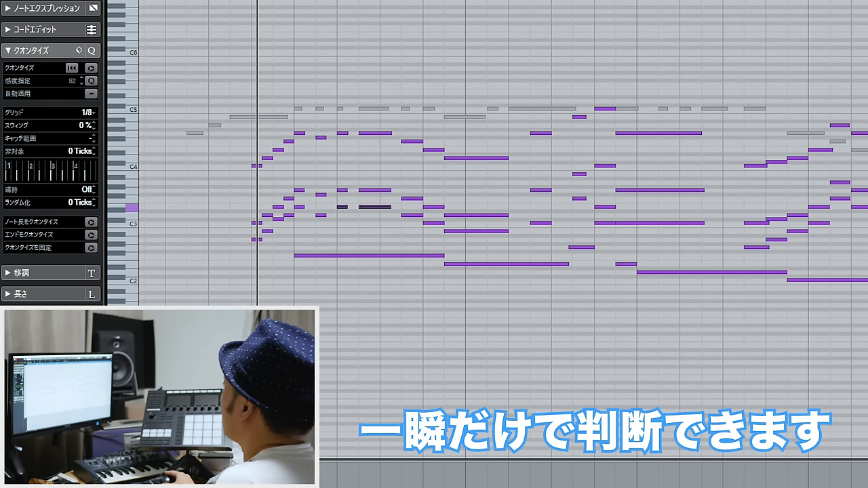
pyautogui.press('1')
pyautogui.press('1')
pyautogui.click(181, 0)
pyautogui.press('space')
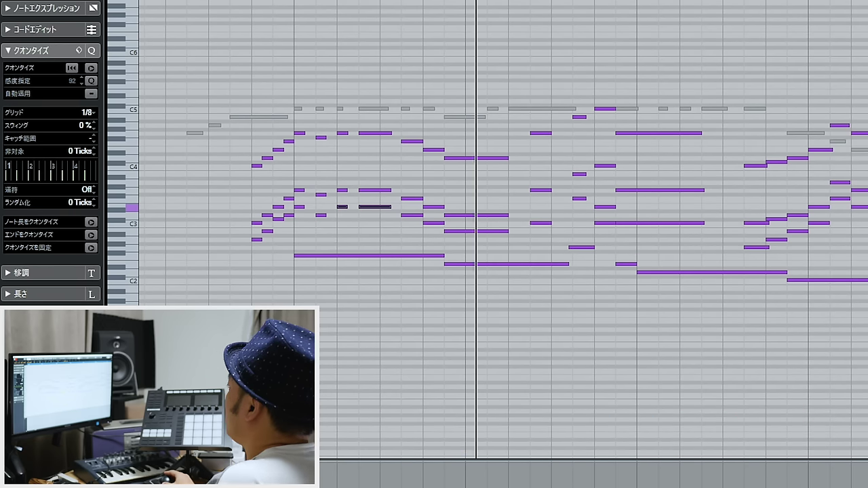
pyautogui.press('space')
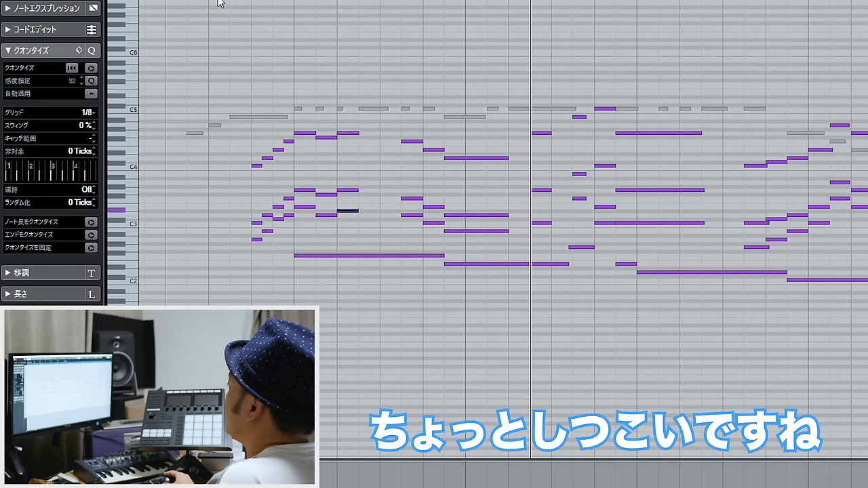
pyautogui.press('Down')
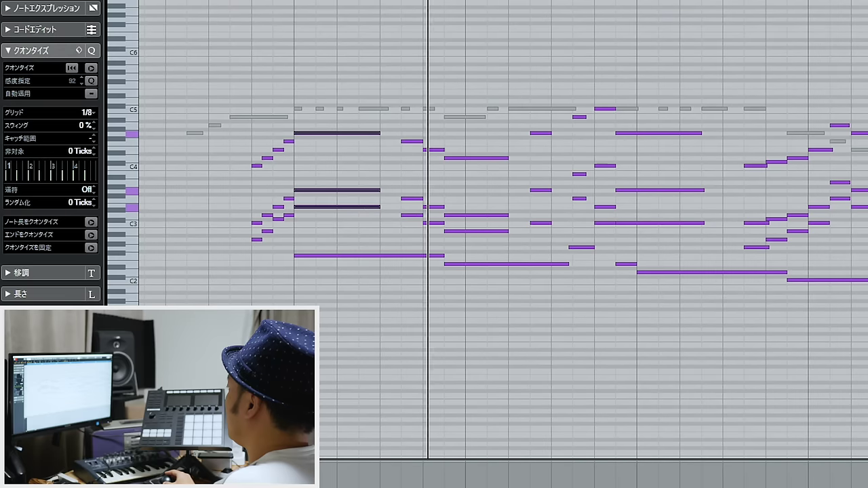
# Compare the bar 46 melody rhythm with the upper Strings voice's descending notes by playing from bar 46 and selecting both.
pyautogui.click(297, 109)
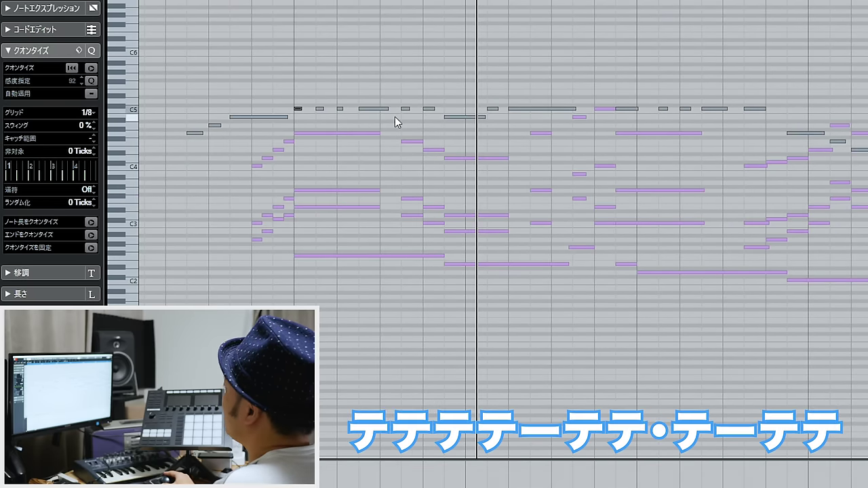
pyautogui.click(463, 106)
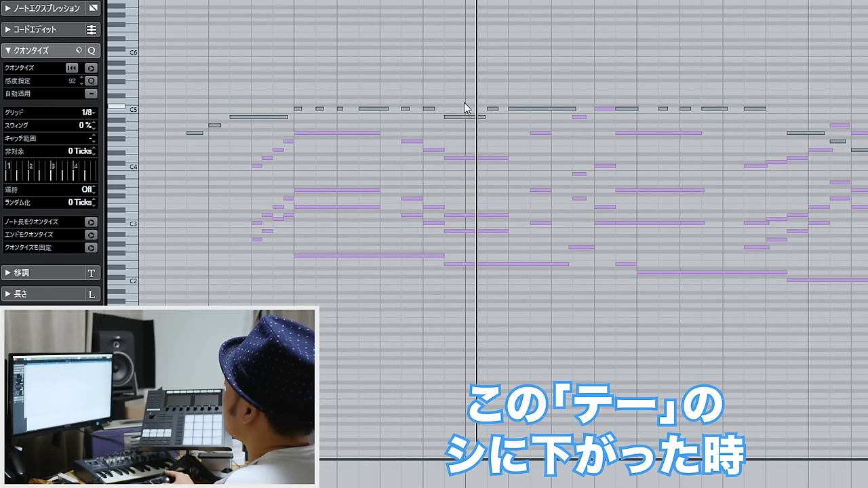
pyautogui.click(295, 1)
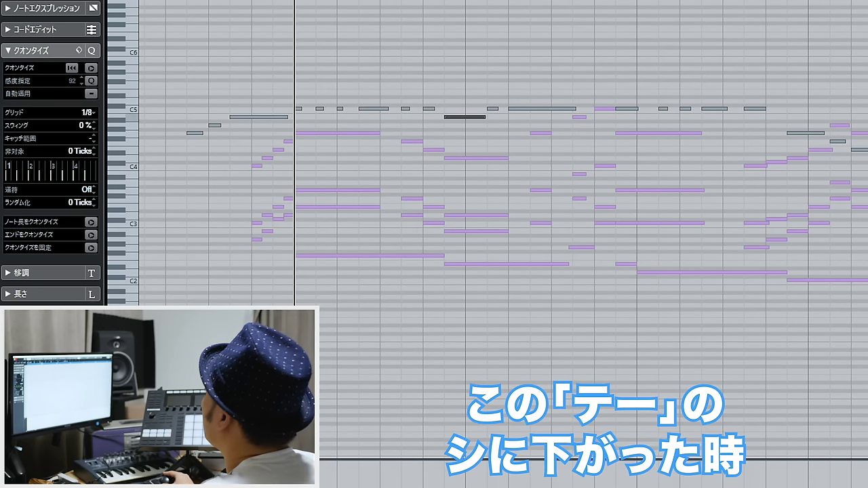
pyautogui.press('space')
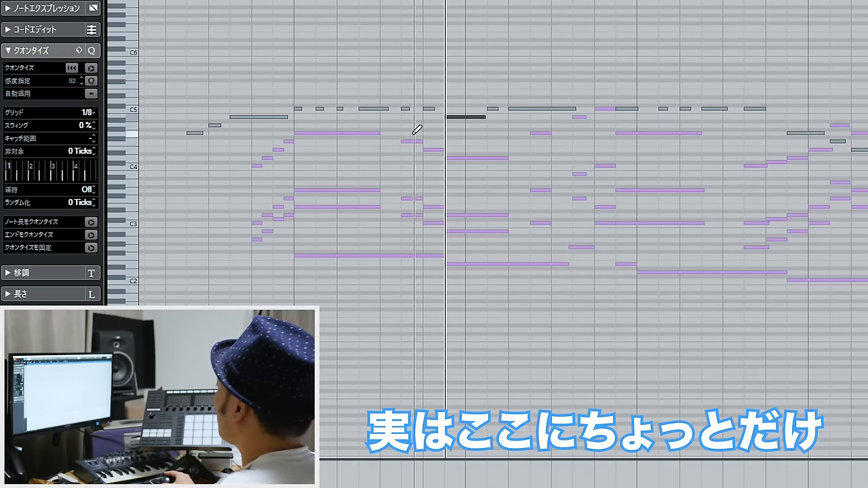
pyautogui.moveTo(409, 136); pyautogui.dragTo(468, 194)
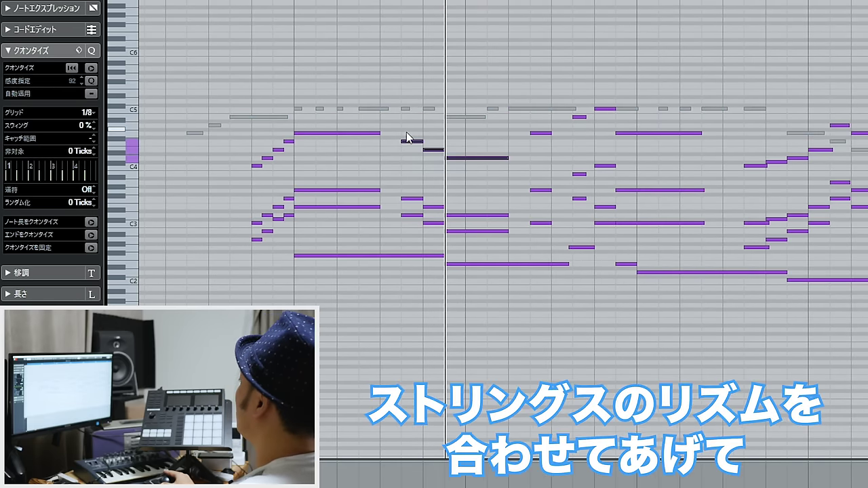
# Pick out the upper Strings voice's descending notes after bar 46 and the chord phrase leading into bar 48, and play the passage.
pyautogui.moveTo(406, 132); pyautogui.dragTo(477, 178)
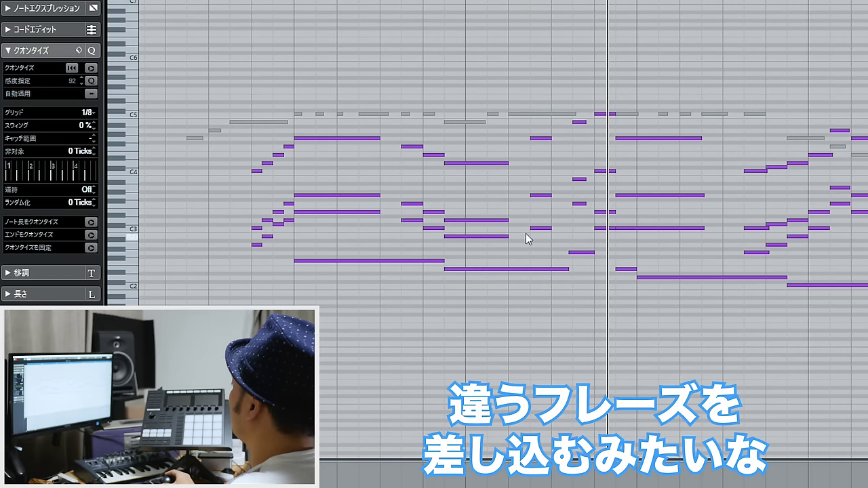
pyautogui.moveTo(526, 233); pyautogui.dragTo(639, 82)
pyautogui.press('space')
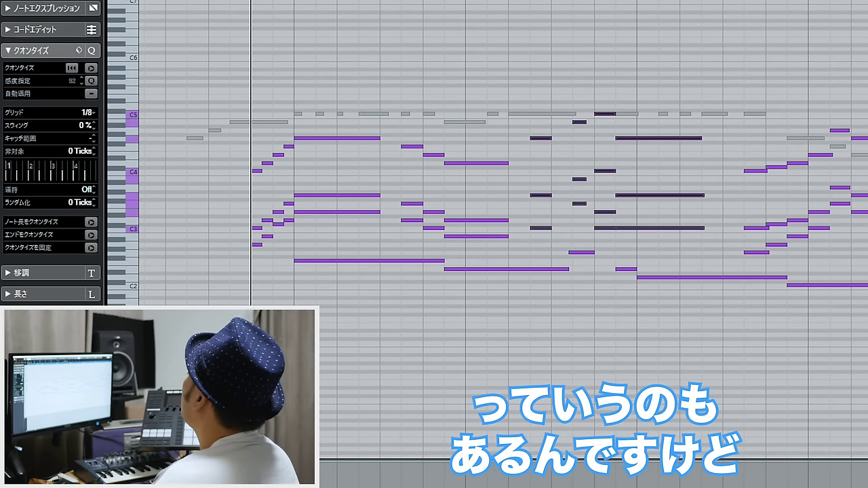
# Compare the repeated melody notes at bar 46 with the Strings figure that follows, and play from just before bar 46.
pyautogui.click(304, 107)
pyautogui.moveTo(297, 128); pyautogui.dragTo(425, 107)
pyautogui.moveTo(404, 145); pyautogui.dragTo(478, 241)
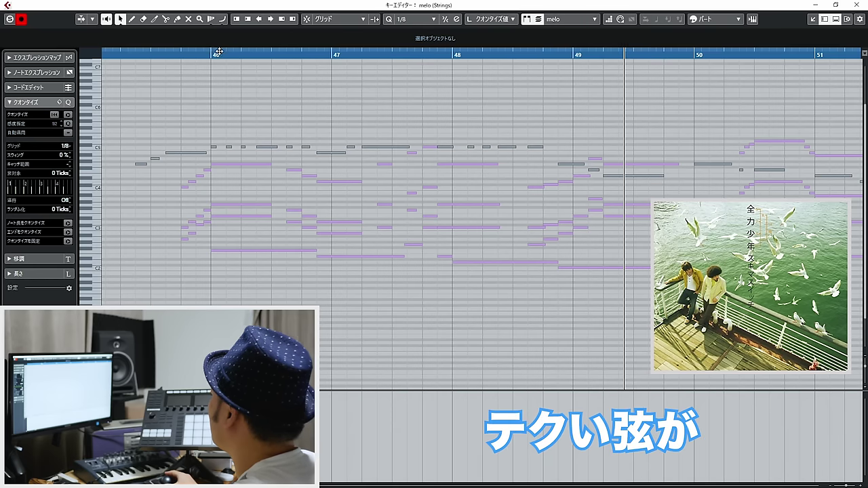
pyautogui.click(208, 52)
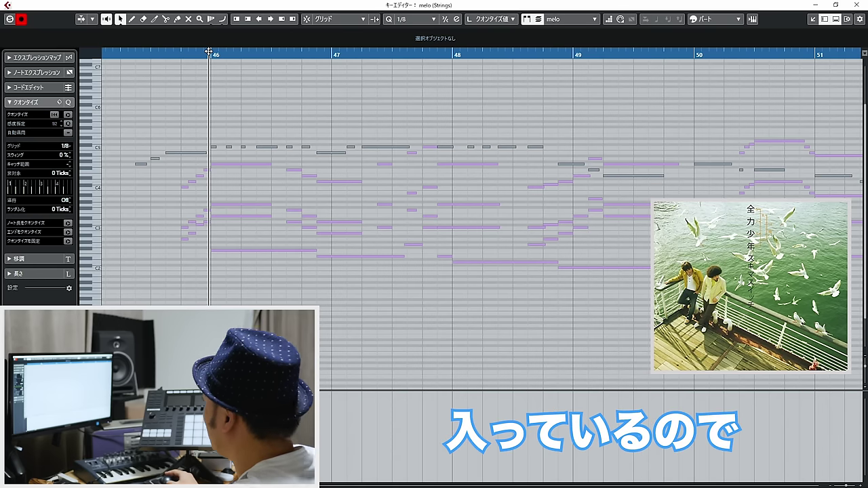
pyautogui.click(407, 148)
pyautogui.moveTo(342, 247); pyautogui.dragTo(280, 166)
pyautogui.press('Delete')
pyautogui.moveTo(264, 234); pyautogui.dragTo(271, 166)
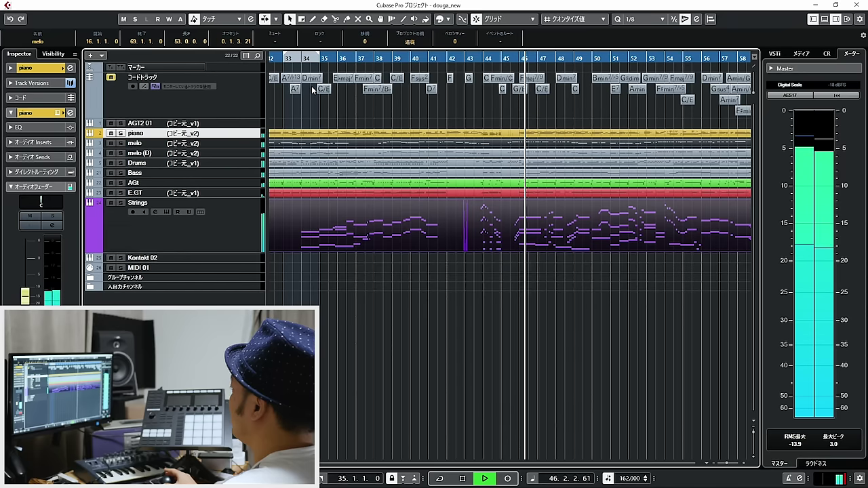
# Play the full arrangement from the middle of bar 45 to bar 48.
pyautogui.press('space')
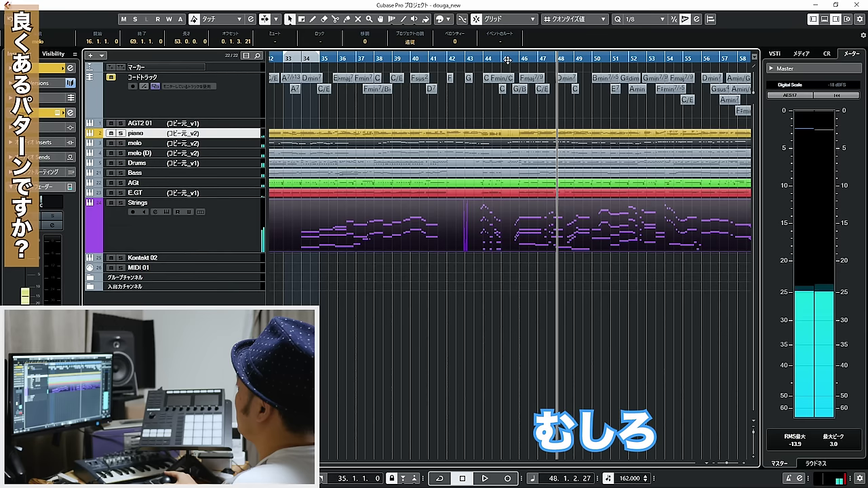
pyautogui.click(508, 60)
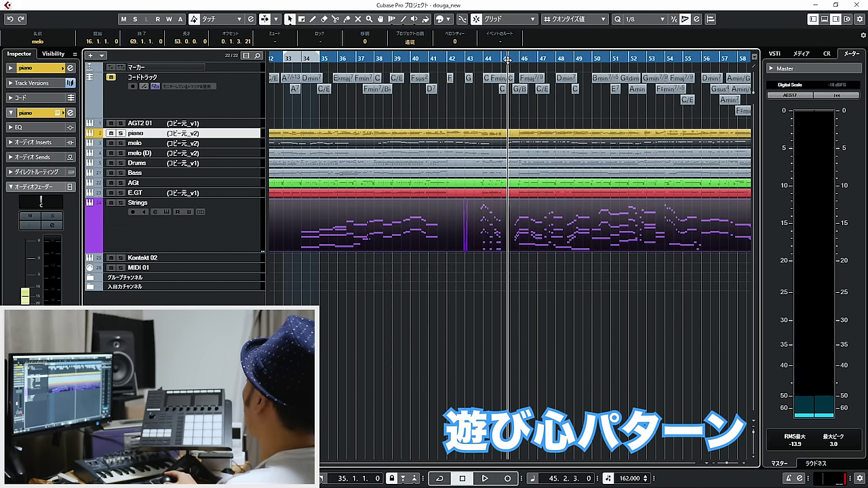
pyautogui.press('space')
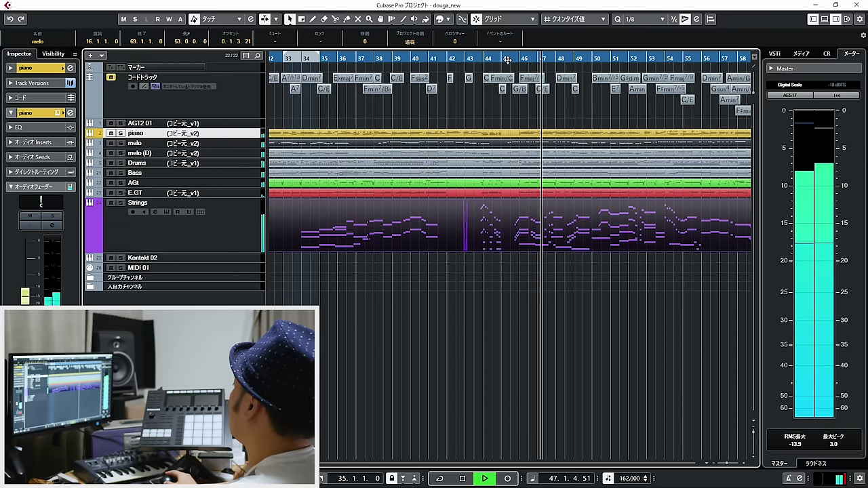
pyautogui.press('space')
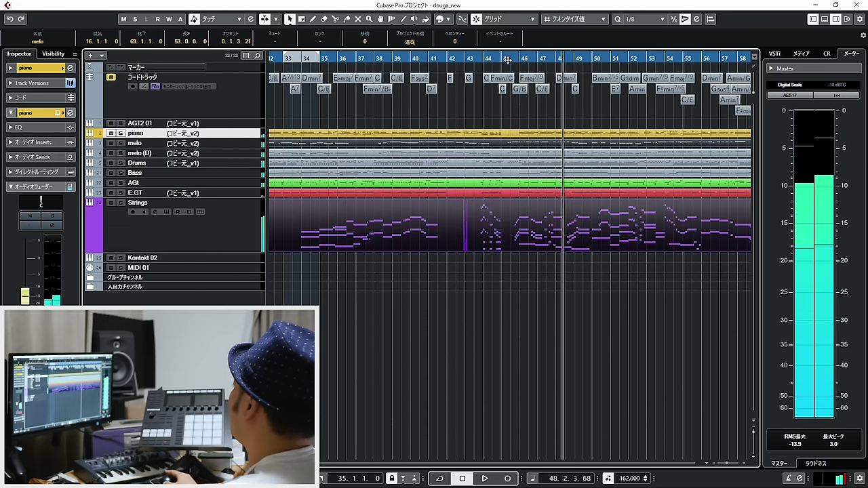
# Open Strings with the melody, compare the melody notes around bar 49 with the Strings notes above them, and play from the middle of bar 48.
pyautogui.click(521, 220)
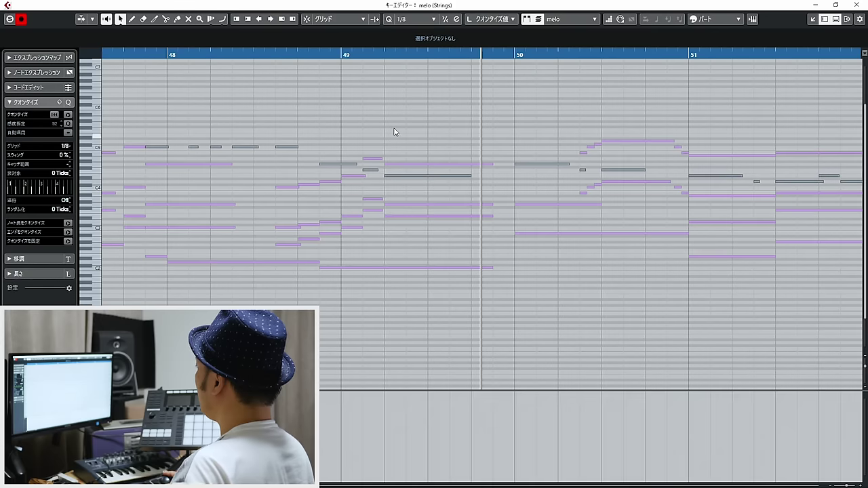
pyautogui.moveTo(394, 128); pyautogui.dragTo(76, 59)
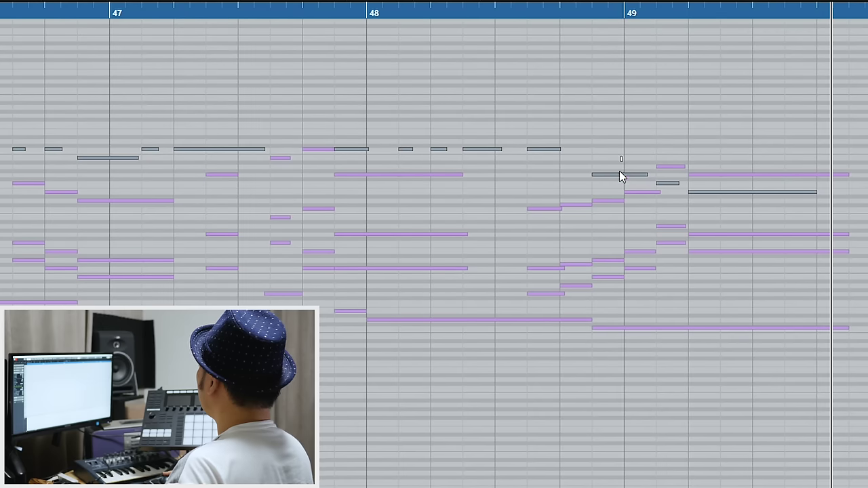
pyautogui.click(621, 174)
pyautogui.click(710, 191)
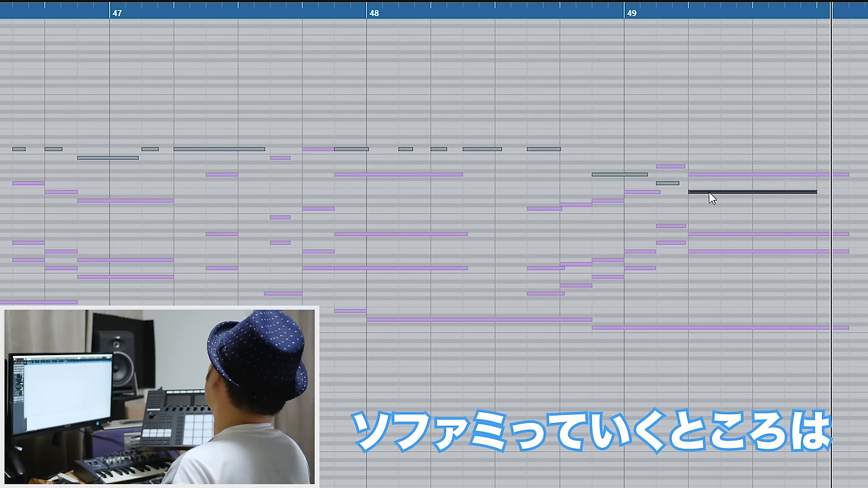
pyautogui.click(670, 167)
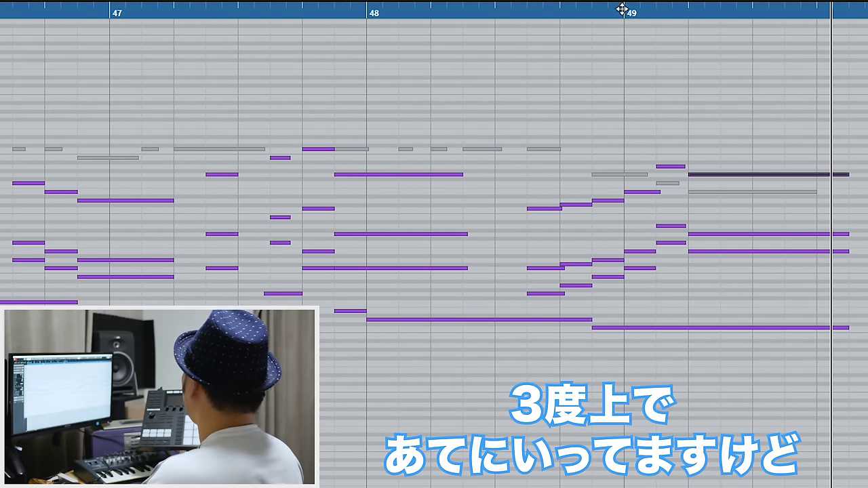
pyautogui.click(498, 10)
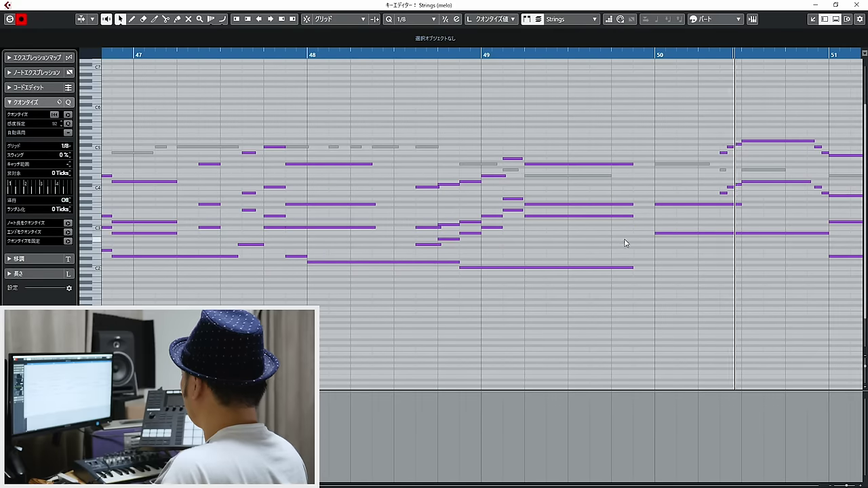
# Examine the Strings phrase from bar 50 to 52 up close and at wider range, and set playback to bar 50.
pyautogui.press('h')
pyautogui.press('h')
pyautogui.press('h')
pyautogui.press('h')
pyautogui.press('h')
pyautogui.press('h')
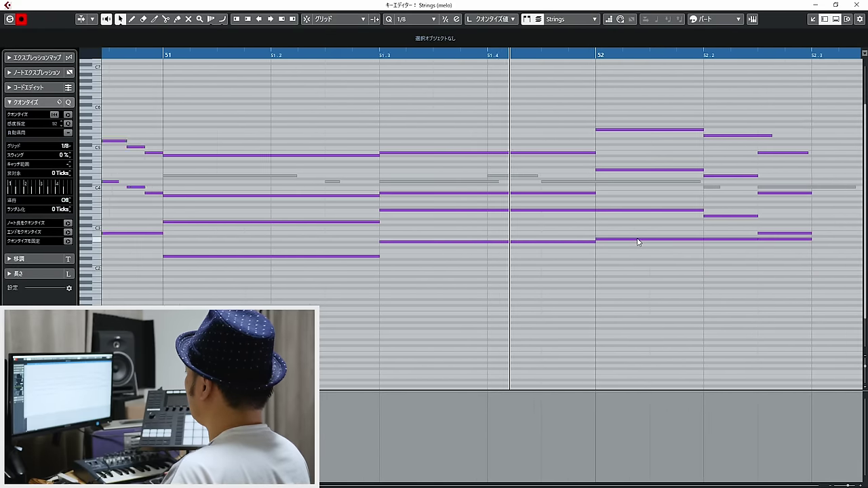
pyautogui.press('g')
pyautogui.press('g')
pyautogui.press('g')
pyautogui.press('g')
pyautogui.press('g')
pyautogui.press('g')
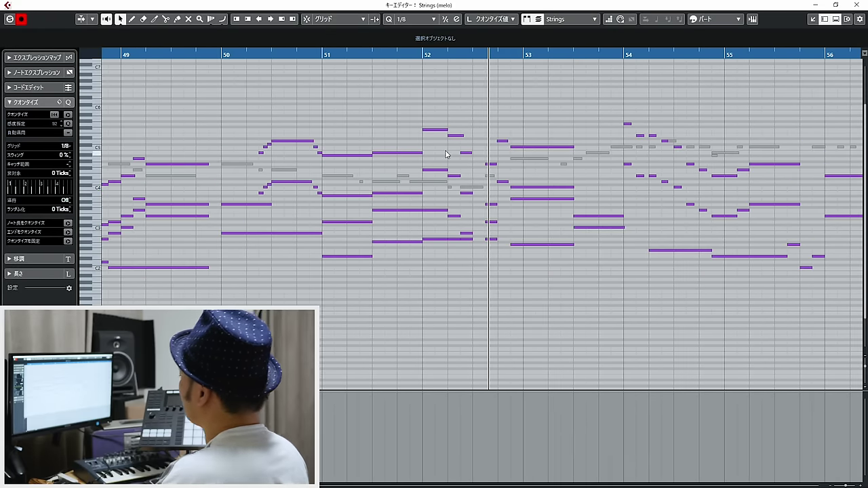
pyautogui.click(223, 53)
pyautogui.press('Return')
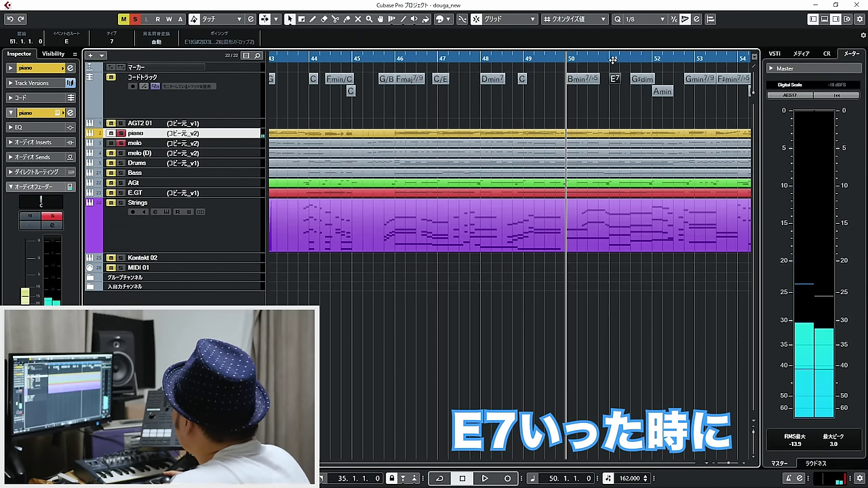
# Examine the E7 chord tones at bar 51 in the melo part and set playback just before them.
pyautogui.press('space')
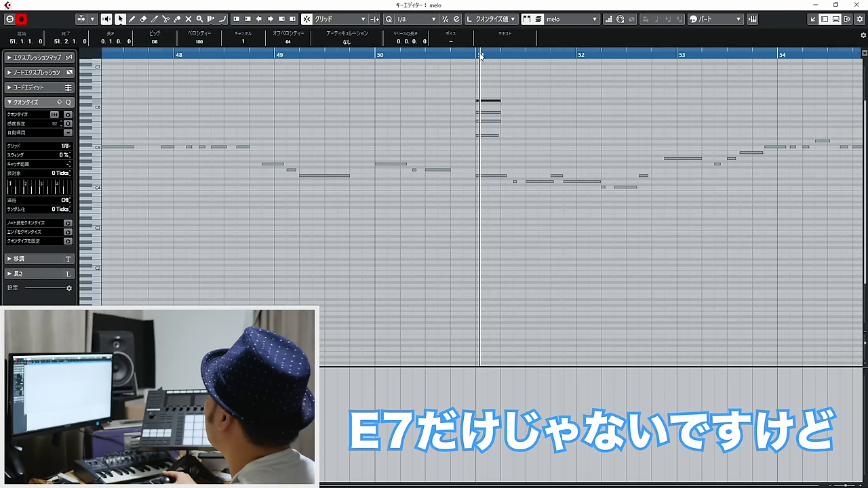
pyautogui.press('h')
pyautogui.click(447, 55)
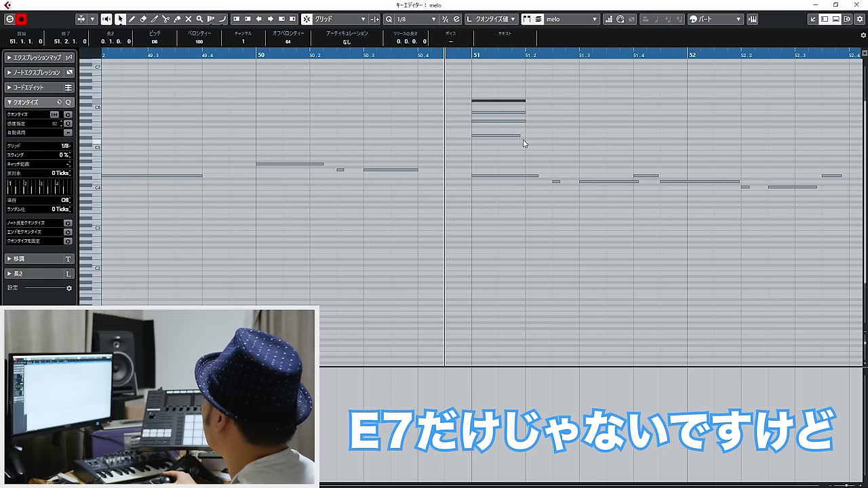
pyautogui.press('Return')
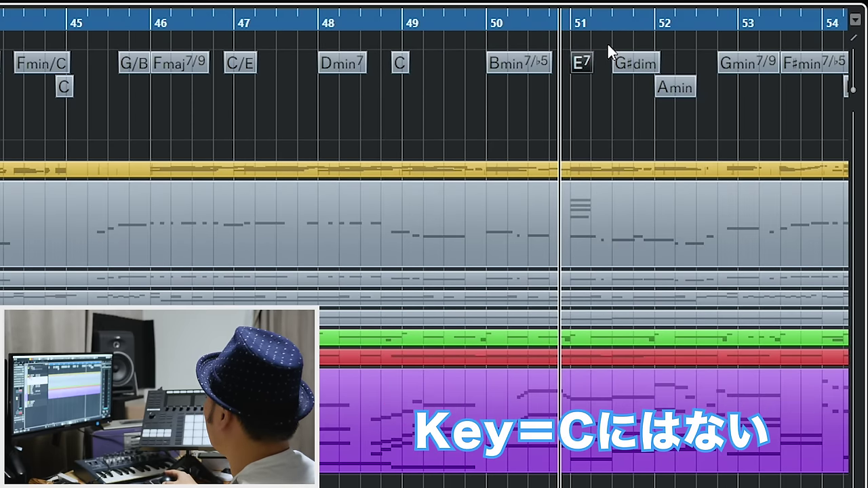
pyautogui.click(611, 192)
pyautogui.press('Return')
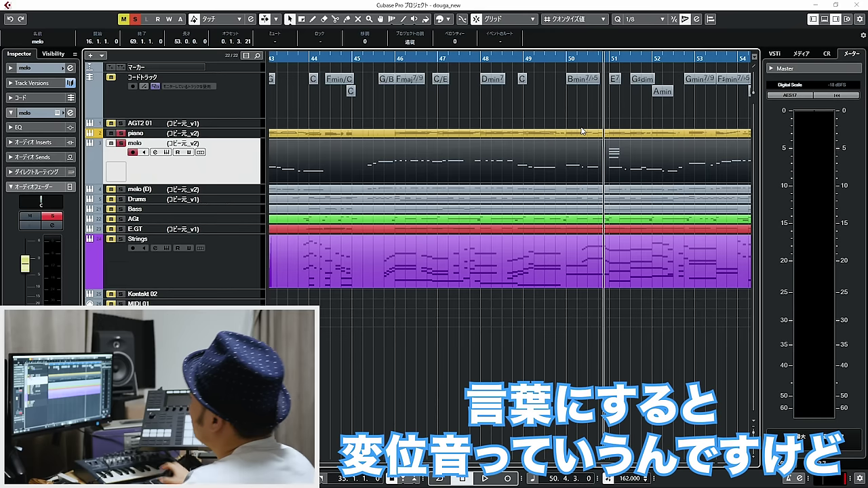
# Select the piano track and check the E7 and G♯dim chords in bar 51 against the piano's inner notes.
pyautogui.click(581, 127)
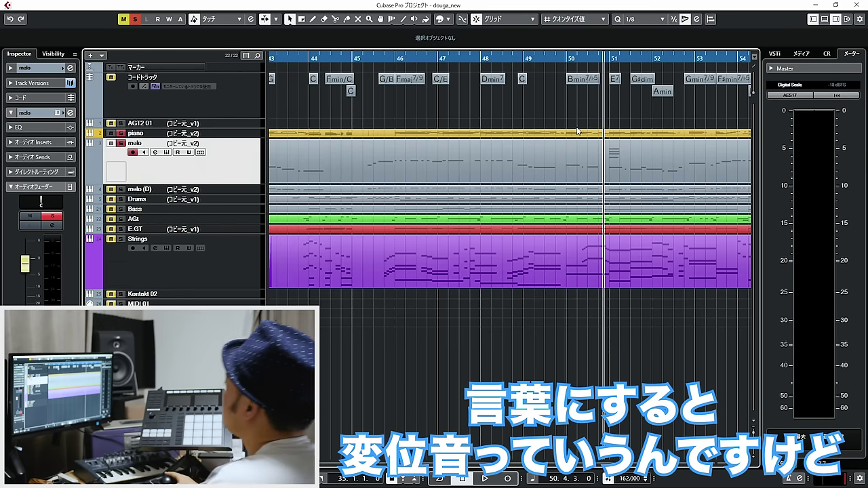
pyautogui.click(219, 135)
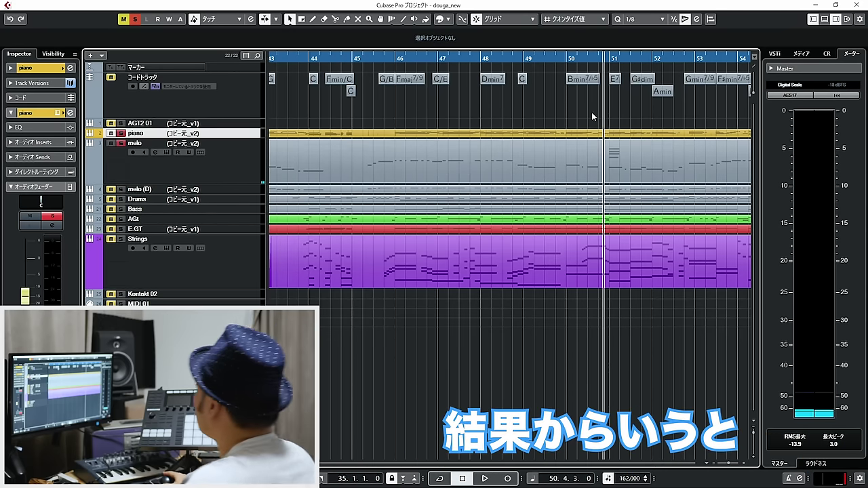
pyautogui.click(610, 56)
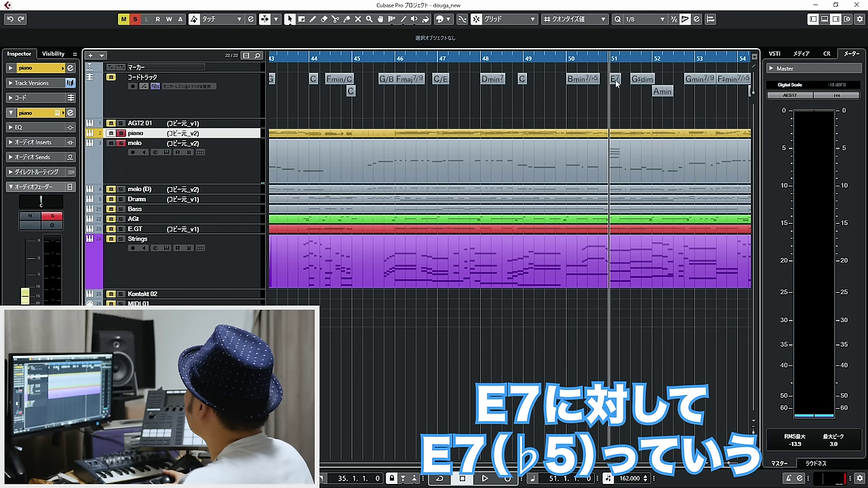
pyautogui.click(615, 82)
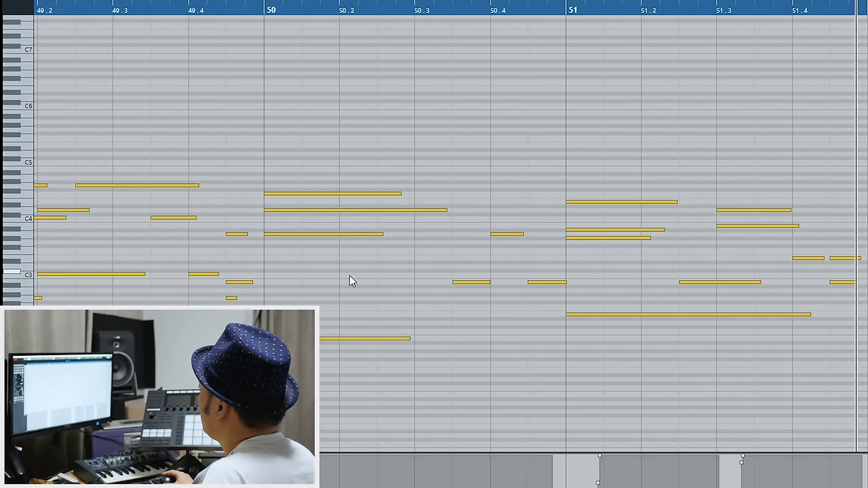
pyautogui.click(657, 230)
pyautogui.click(733, 210)
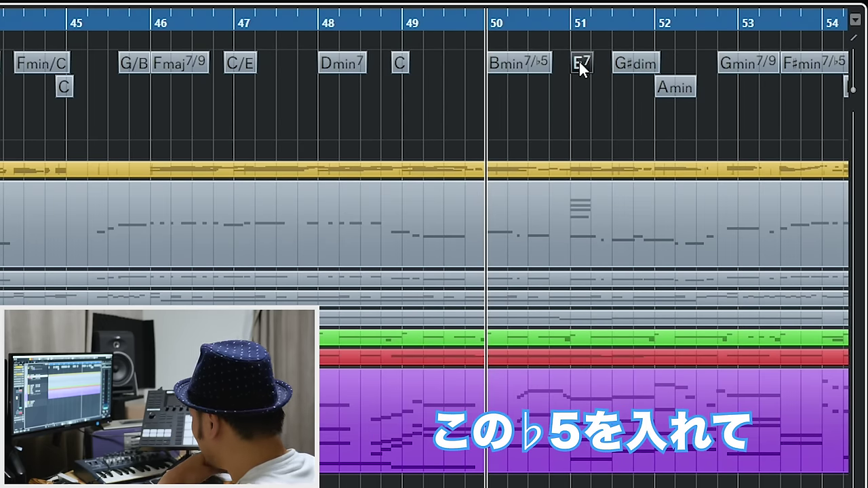
pyautogui.doubleClick(641, 66)
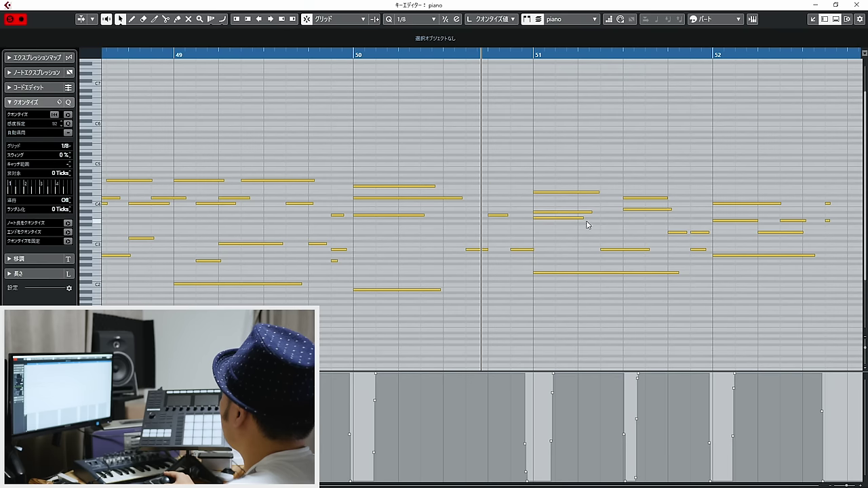
# Audition the piano's inner voice moving from the first chord of bar 51 to the chord on beat 3.
pyautogui.click(588, 212)
pyautogui.click(589, 212)
pyautogui.click(638, 210)
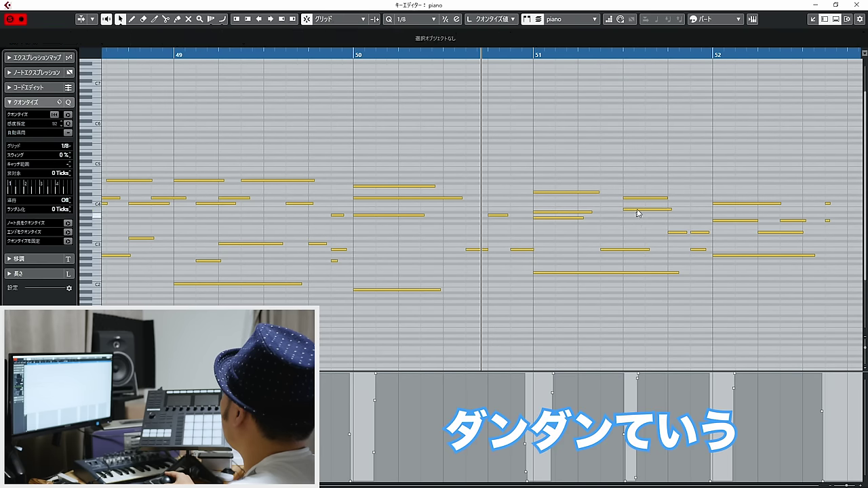
pyautogui.click(590, 212)
pyautogui.click(590, 212)
pyautogui.click(638, 210)
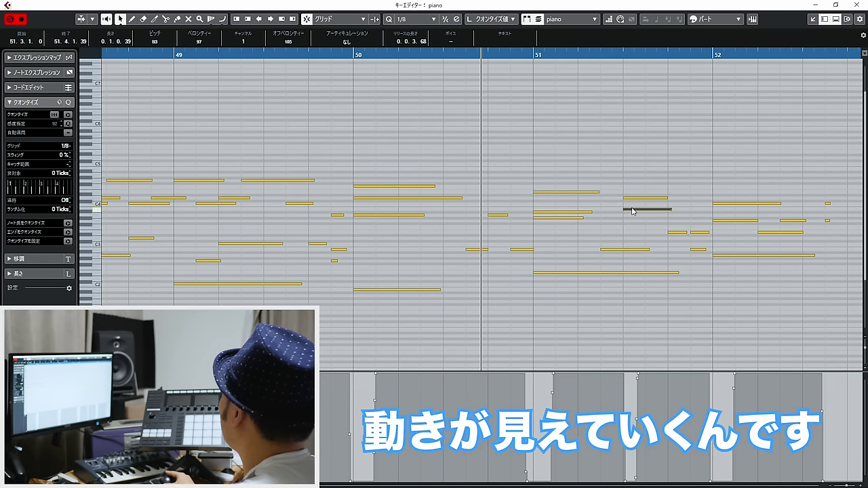
pyautogui.click(590, 212)
pyautogui.click(613, 221)
pyautogui.click(638, 210)
pyautogui.moveTo(590, 212); pyautogui.dragTo(599, 219)
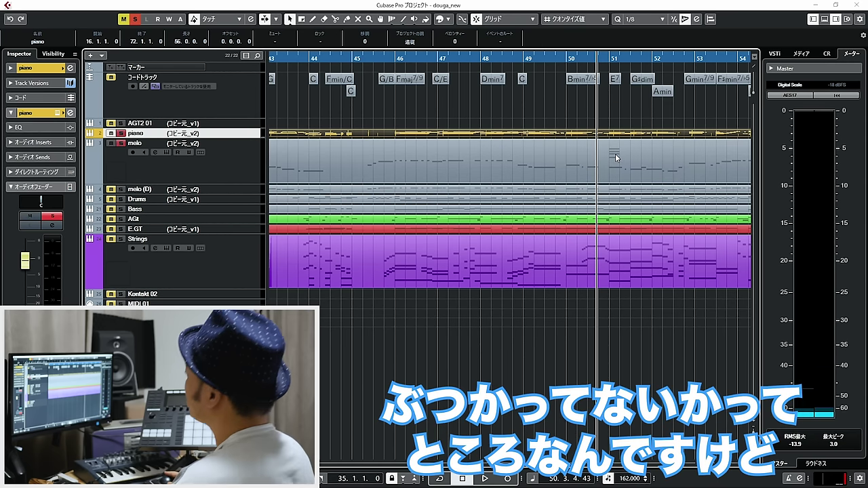
# Open the melo (D) part and check its notes around bar 51 for clashes with the E7 chord.
pyautogui.doubleClick(607, 194)
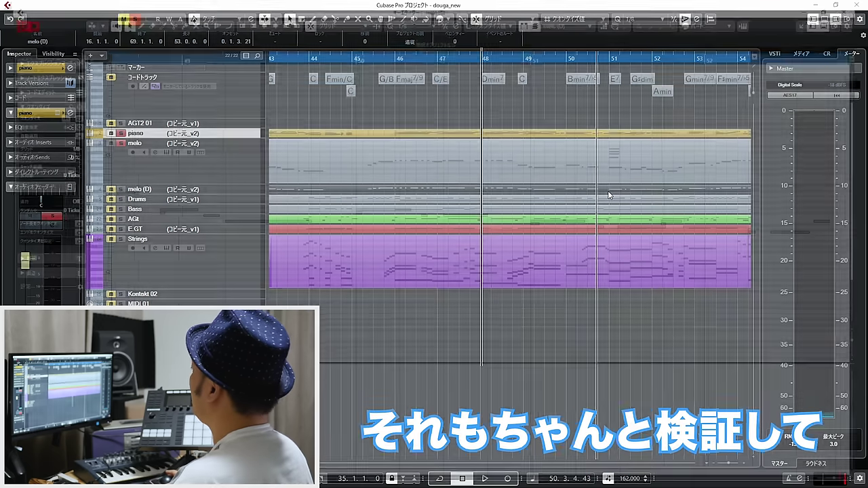
pyautogui.click(538, 223)
pyautogui.press('Delete')
pyautogui.click(556, 212)
pyautogui.click(562, 220)
pyautogui.moveTo(600, 243); pyautogui.dragTo(615, 226)
pyautogui.click(631, 226)
pyautogui.press('Return')
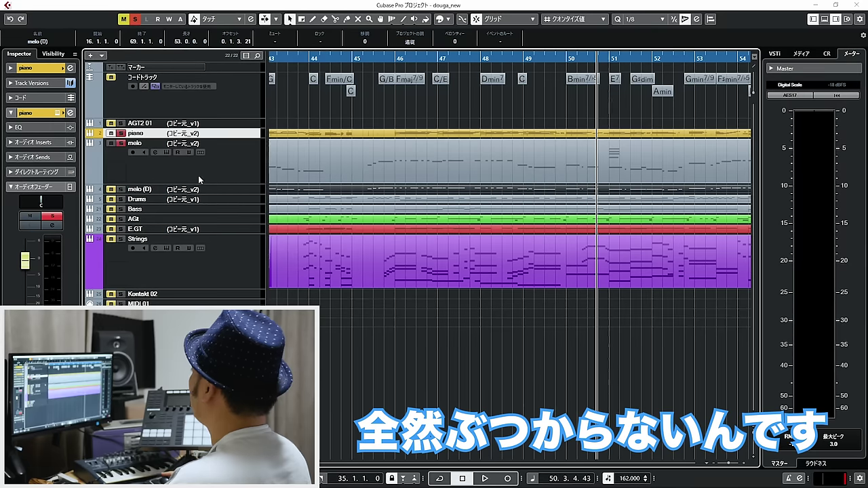
# Open the Strings part, pick out its D3 note at bar 51, play the passage, and reopen Strings together with the melody.
pyautogui.click(121, 143)
pyautogui.click(120, 134)
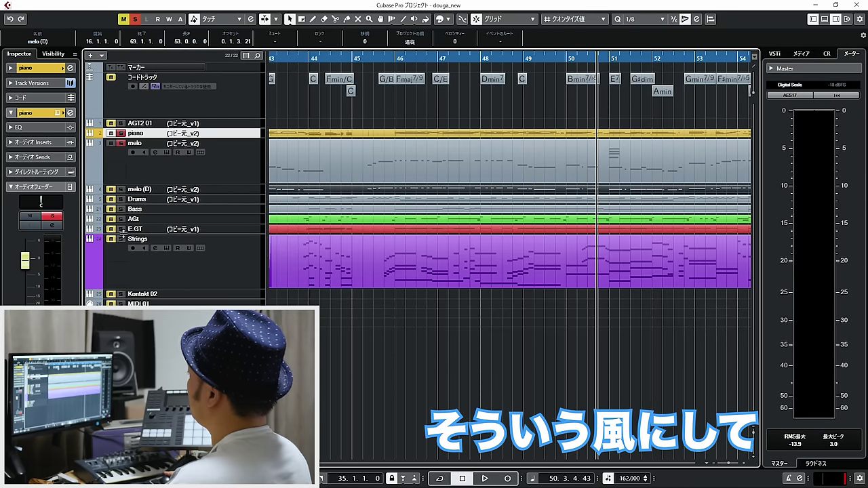
pyautogui.doubleClick(459, 284)
pyautogui.click(575, 222)
pyautogui.click(533, 57)
pyautogui.press('space')
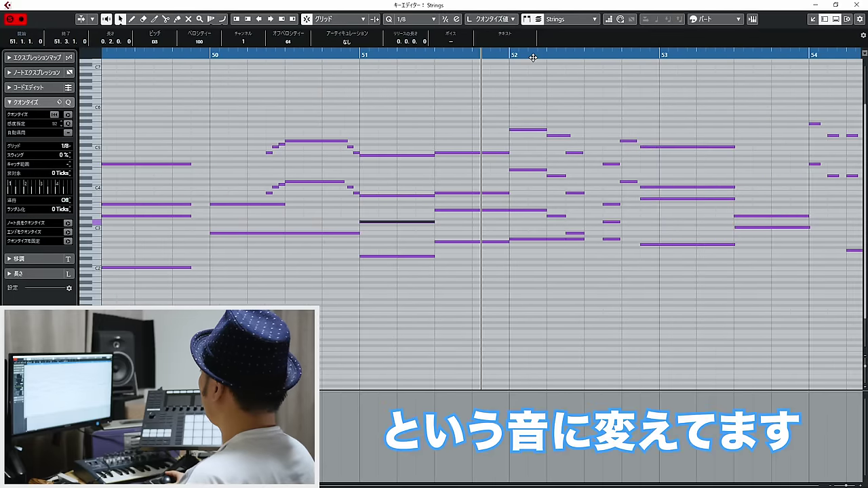
pyautogui.press('Return')
pyautogui.doubleClick(599, 169)
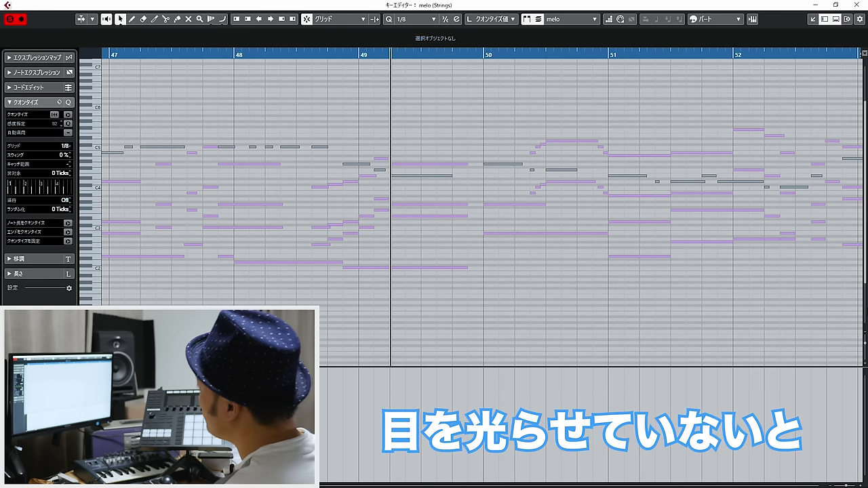
# Audition the Strings top line moving D, A♯, B across bars 50 and 51, including the A♯'s lower octave.
pyautogui.press('g')
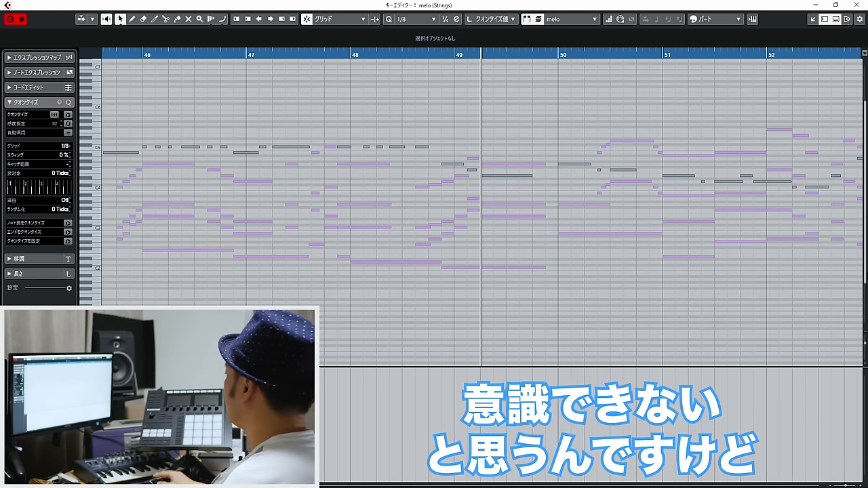
pyautogui.hscroll(4, 825, 314)
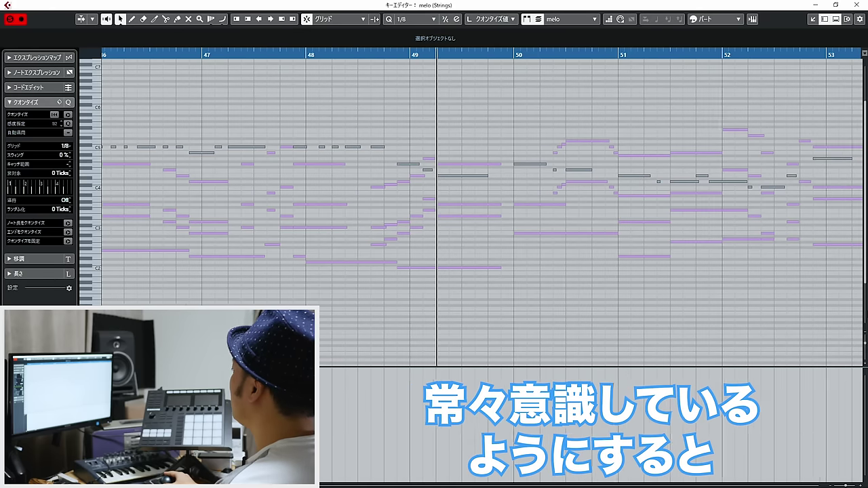
pyautogui.hscroll(4, 844, 312)
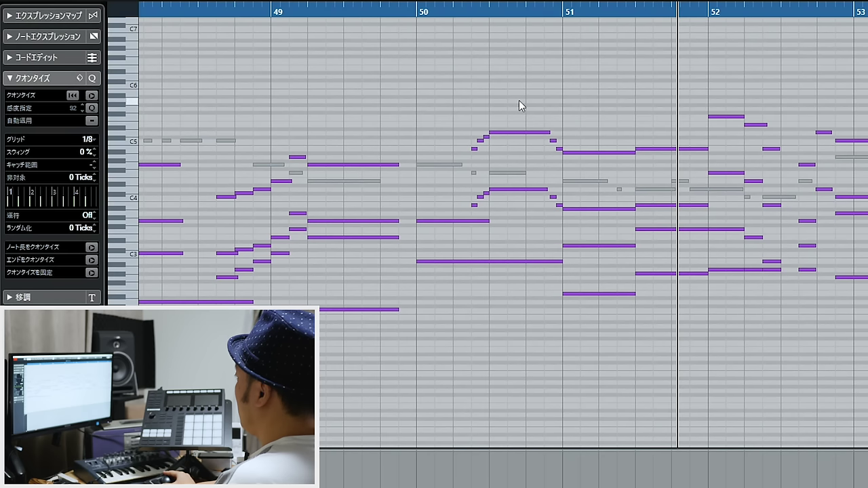
pyautogui.click(519, 132)
pyautogui.click(597, 152)
pyautogui.click(646, 149)
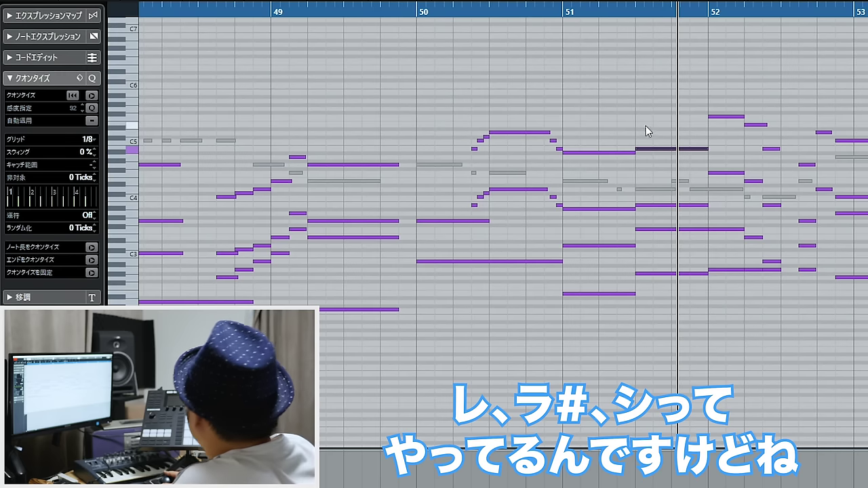
pyautogui.click(609, 152)
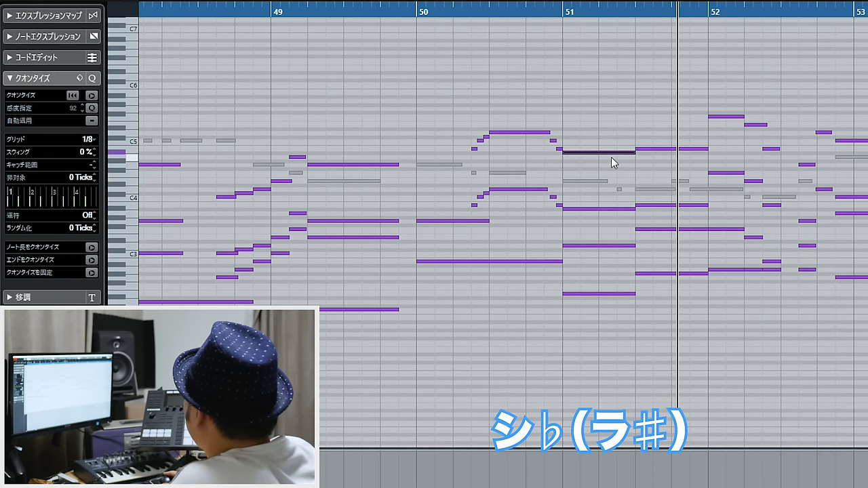
pyautogui.click(533, 132)
pyautogui.click(580, 152)
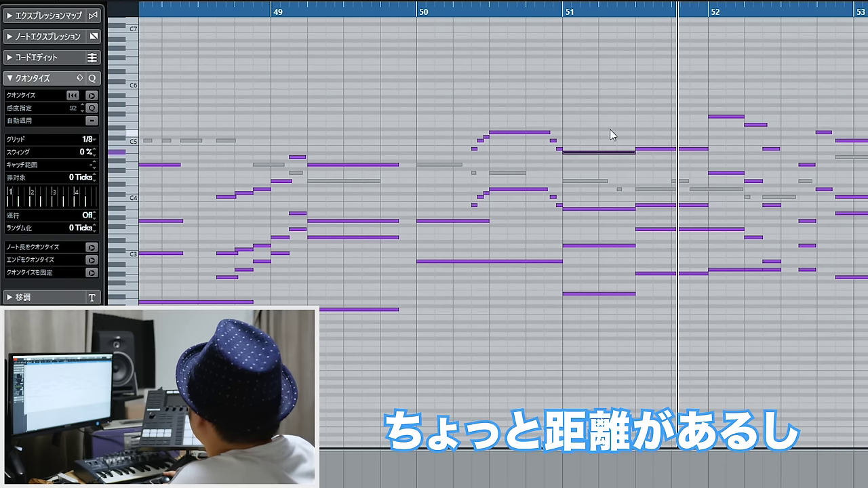
pyautogui.keyDown('shift'); pyautogui.click(626, 208); pyautogui.keyUp('shift')
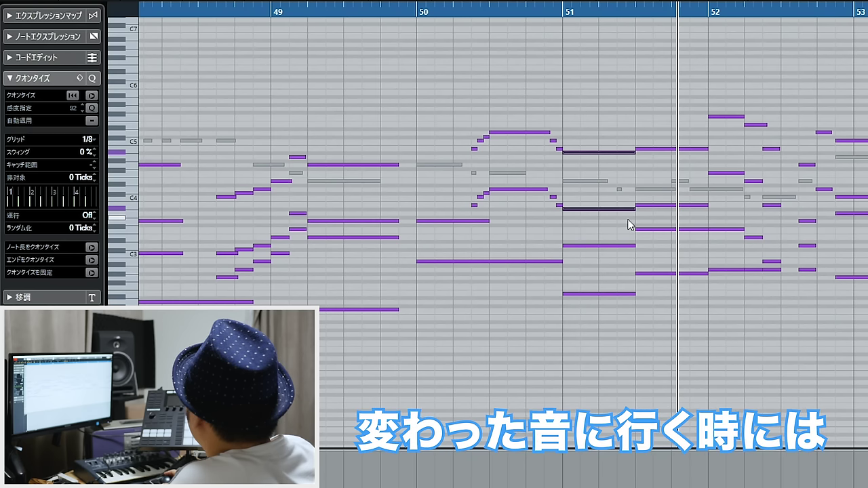
# Examine the short descending notes between the long D5 in bar 50 and bar 51, along with their lower octave.
pyautogui.click(554, 144)
pyautogui.click(545, 133)
pyautogui.moveTo(546, 137); pyautogui.dragTo(567, 154)
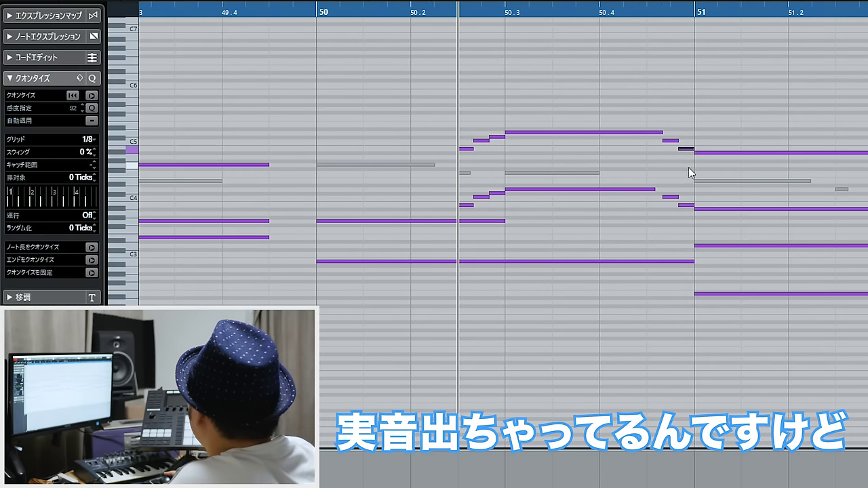
pyautogui.click(670, 140)
pyautogui.moveTo(539, 82); pyautogui.dragTo(727, 225)
pyautogui.click(641, 188)
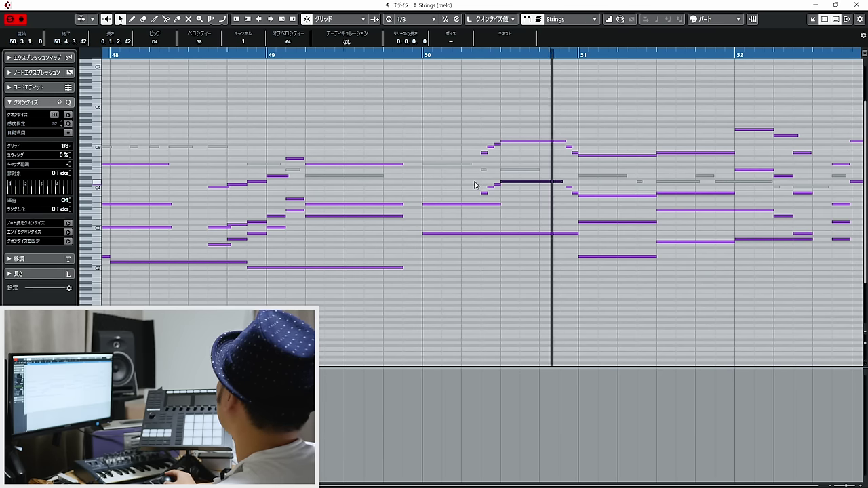
# Pick out the B3 on the second half of beat 2 in bar 52 and play the passage around it.
pyautogui.press('g')
pyautogui.press('g')
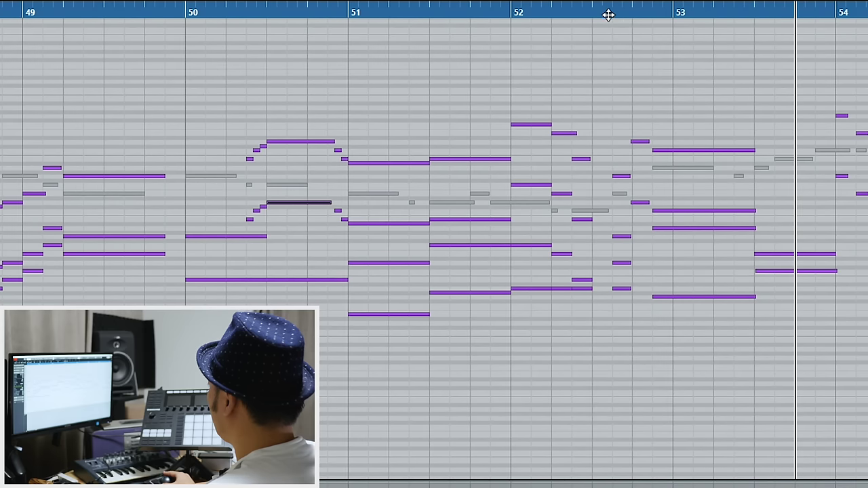
pyautogui.click(506, 12)
pyautogui.press('h')
pyautogui.press('h')
pyautogui.click(672, 225)
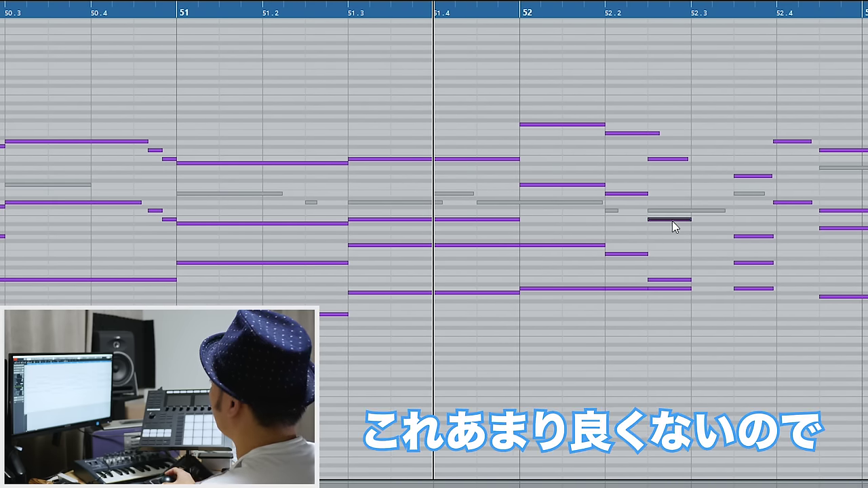
pyautogui.press('space')
pyautogui.press('space')
# Raise the three Strings B notes on the second half of beat 2 in bar 52 to C5, C4 and C3.
pyautogui.moveTo(666, 139); pyautogui.dragTo(668, 159)
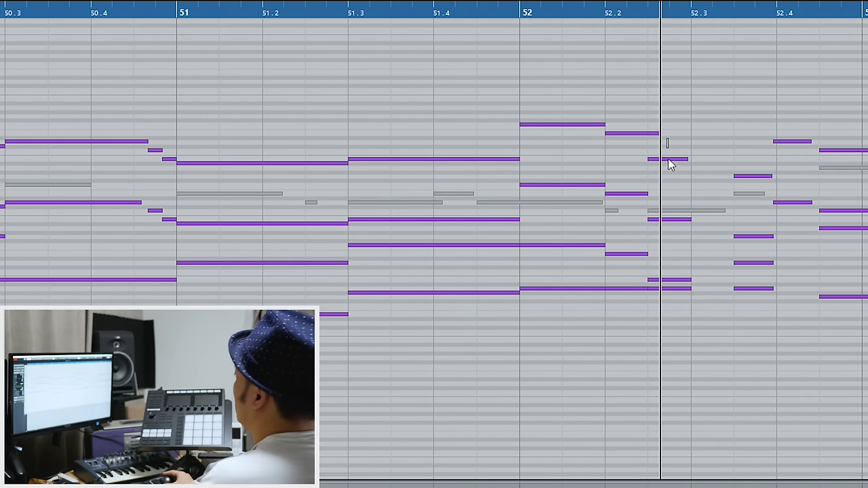
pyautogui.moveTo(664, 221); pyautogui.dragTo(664, 213)
pyautogui.press('space')
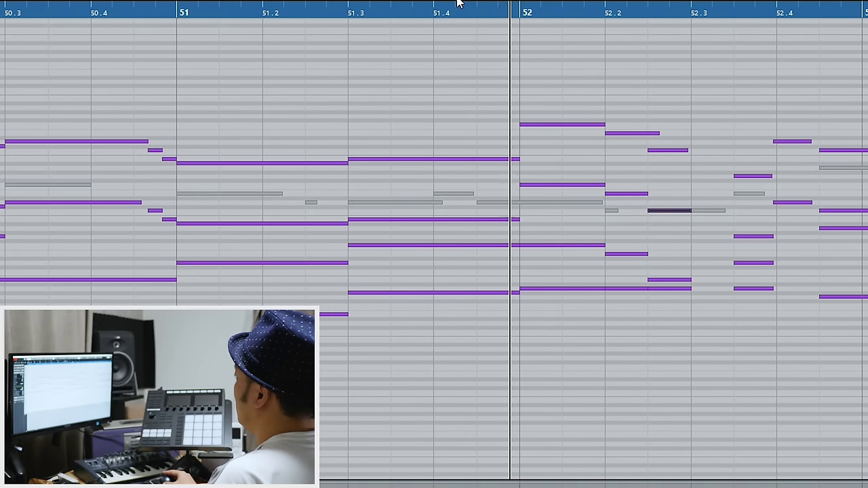
pyautogui.click(675, 284)
pyautogui.press('Up')
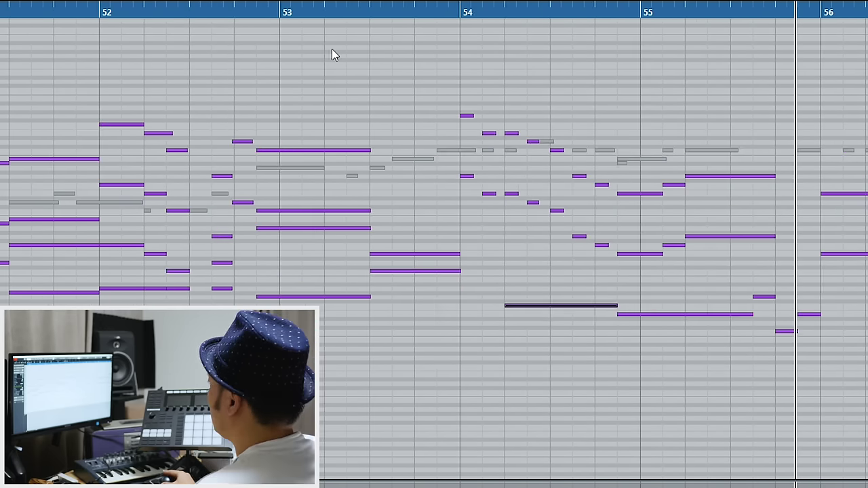
# Play the strings after bar 53 and select the descending octave phrase in bar 54.
pyautogui.click(314, 19)
pyautogui.moveTo(495, 296); pyautogui.dragTo(454, 326)
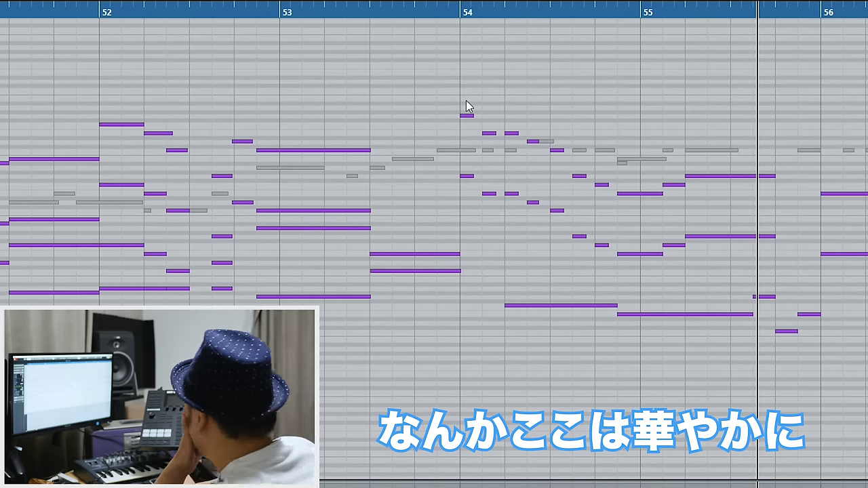
pyautogui.moveTo(466, 100); pyautogui.dragTo(601, 248)
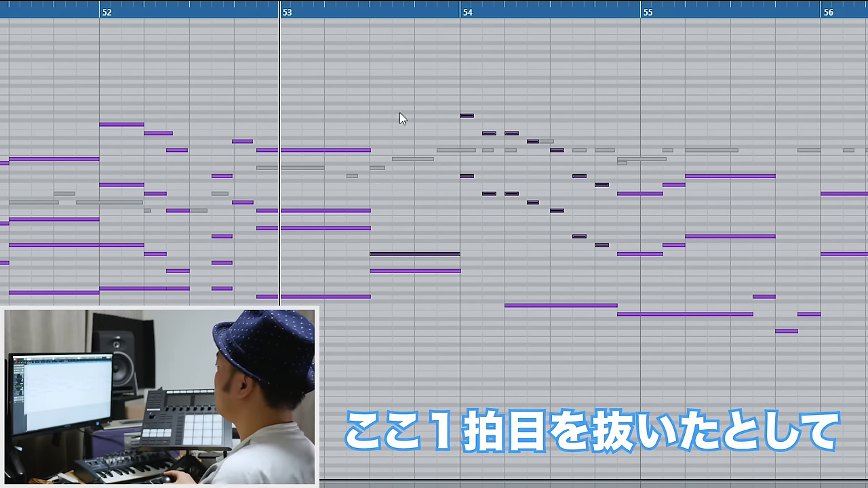
# Try removing the Strings notes on the first beat of bar 54 and play the passage.
pyautogui.moveTo(451, 83); pyautogui.dragTo(491, 216)
pyautogui.press('Delete')
pyautogui.press('space')
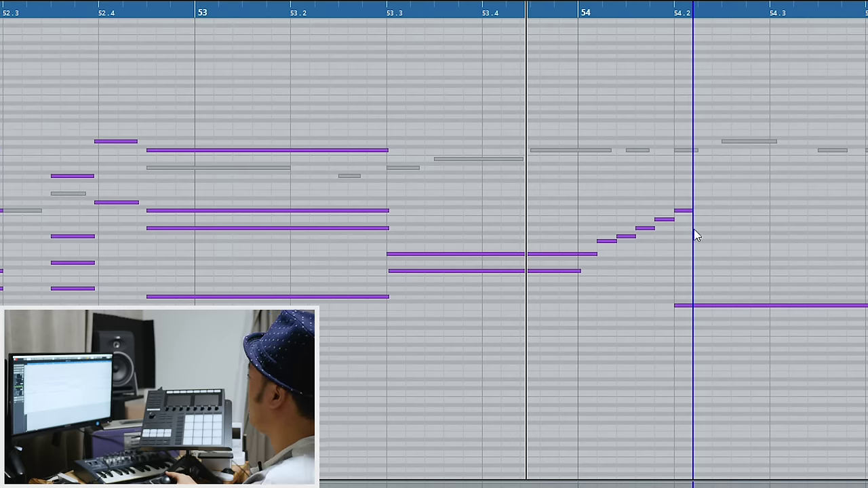
# Try a rising run in bar 54 with a lengthened last note, doubled in two octaves.
pyautogui.click(692, 211)
pyautogui.moveTo(693, 213); pyautogui.dragTo(848, 210)
pyautogui.hotkey('shift', 'Up')
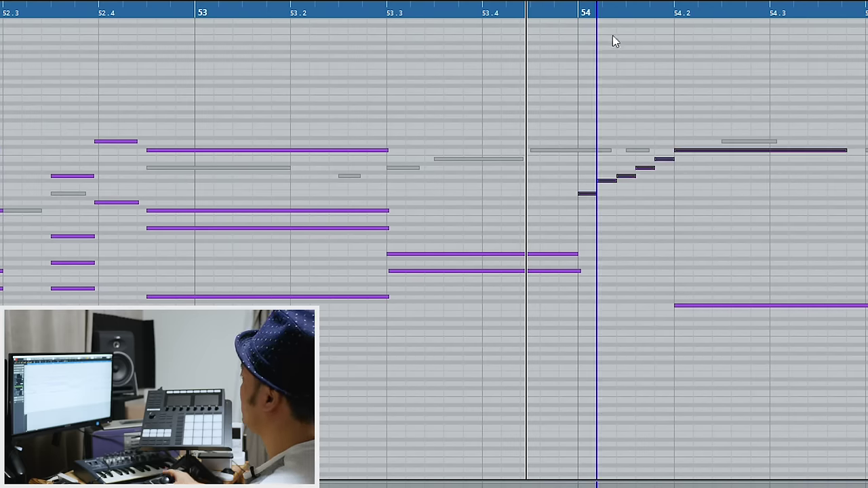
pyautogui.click(578, 8)
pyautogui.hotkey('ctrl', 'v')
pyautogui.hotkey('shift', 'Down')
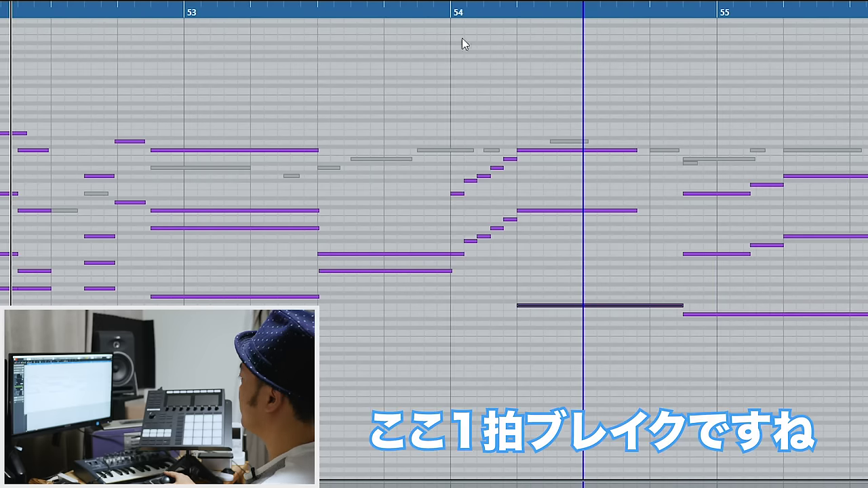
# Play the passage with the rising run and undo the trial edits to the phrase in bar 54.
pyautogui.moveTo(421, 7); pyautogui.dragTo(264, 6)
pyautogui.press('space')
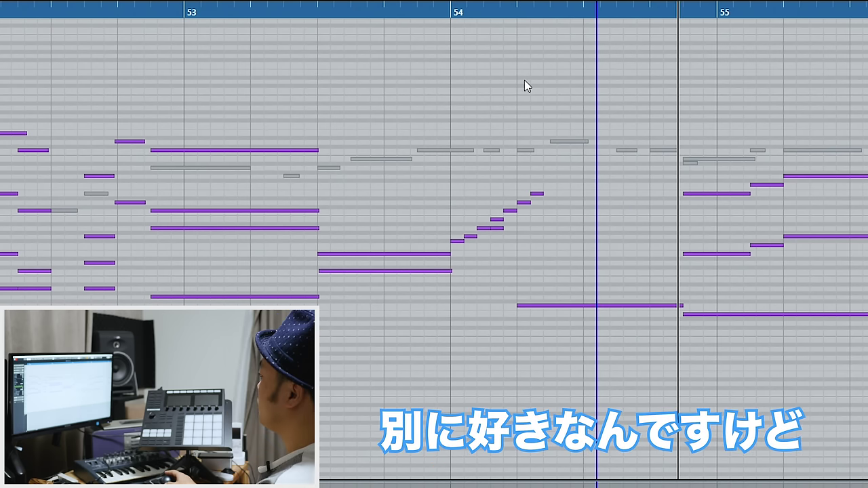
pyautogui.hotkey('ctrl', 'z')
pyautogui.hotkey('ctrl', 'z')
pyautogui.hotkey('ctrl', 'z')
pyautogui.hotkey('ctrl', 'z')
pyautogui.hotkey('ctrl', 'z')
pyautogui.hotkey('ctrl', 'z')
pyautogui.hotkey('ctrl', 'z')
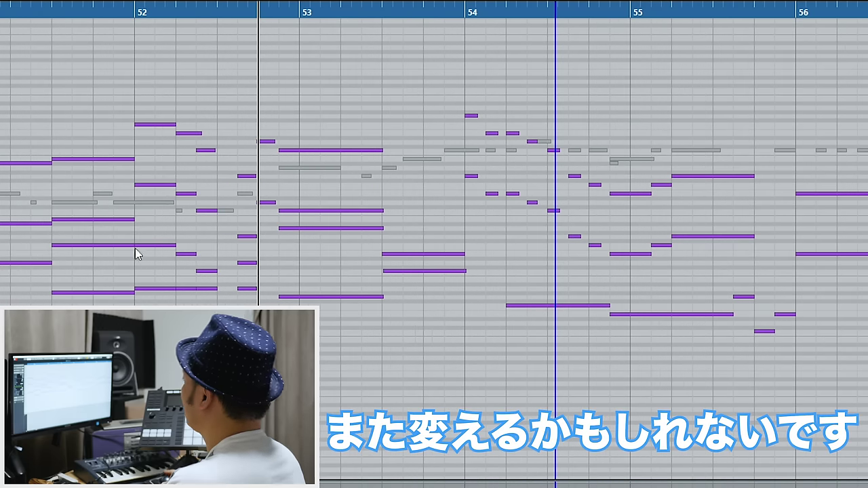
# Examine the three low cello notes leading from the end of bar 55 into bar 56.
pyautogui.click(486, 372)
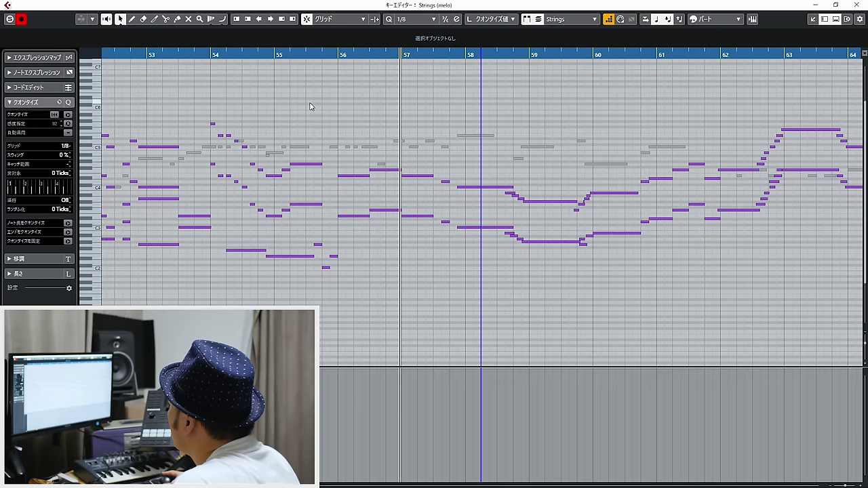
pyautogui.press('g')
pyautogui.moveTo(397, 53); pyautogui.dragTo(310, 67)
pyautogui.click(419, 241)
pyautogui.moveTo(538, 363); pyautogui.dragTo(578, 303)
pyautogui.moveTo(593, 358); pyautogui.dragTo(522, 290)
pyautogui.press('g')
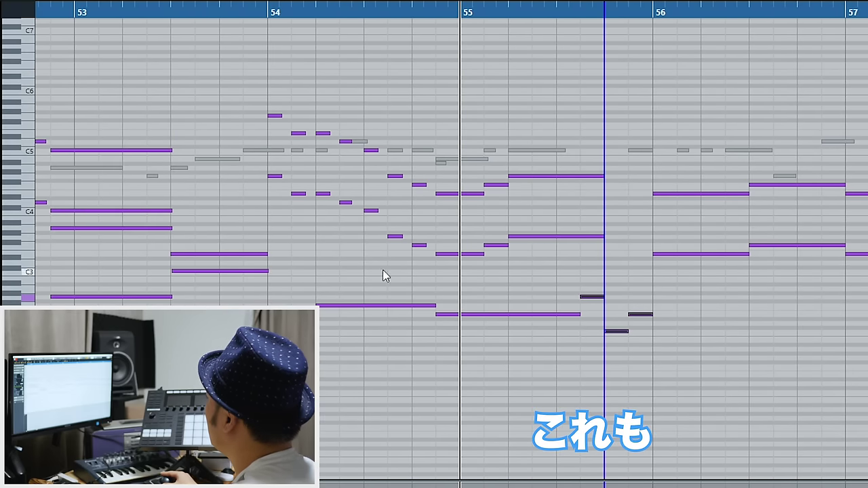
pyautogui.moveTo(356, 205); pyautogui.dragTo(463, 246)
pyautogui.moveTo(597, 322); pyautogui.dragTo(593, 290)
pyautogui.moveTo(619, 347); pyautogui.dragTo(625, 325)
pyautogui.moveTo(633, 330); pyautogui.dragTo(638, 286)
# Find the matching cello fill in the first half and pick out its notes from the end of bar 47 into bar 48.
pyautogui.press('g')
pyautogui.press('g')
pyautogui.press('g')
pyautogui.press('g')
pyautogui.press('g')
pyautogui.press('g')
pyautogui.press('g')
pyautogui.press('g')
pyautogui.press('g')
pyautogui.press('g')
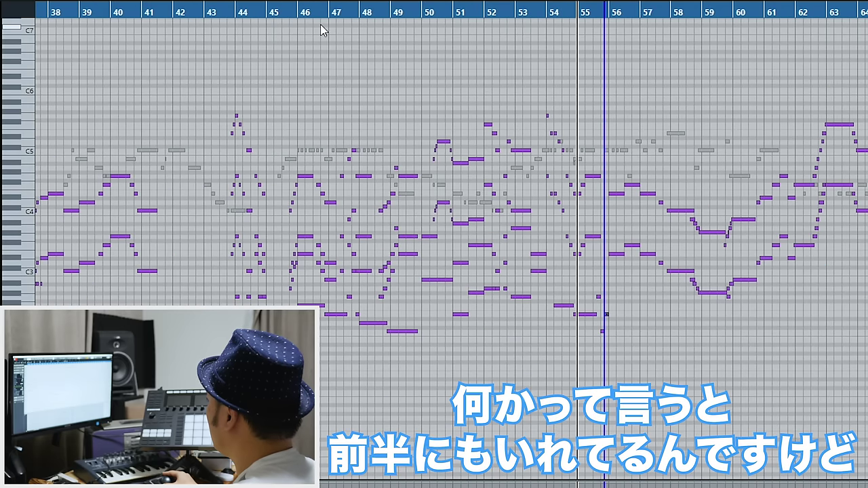
pyautogui.moveTo(335, 11); pyautogui.dragTo(326, 39)
pyautogui.moveTo(418, 312); pyautogui.dragTo(434, 267)
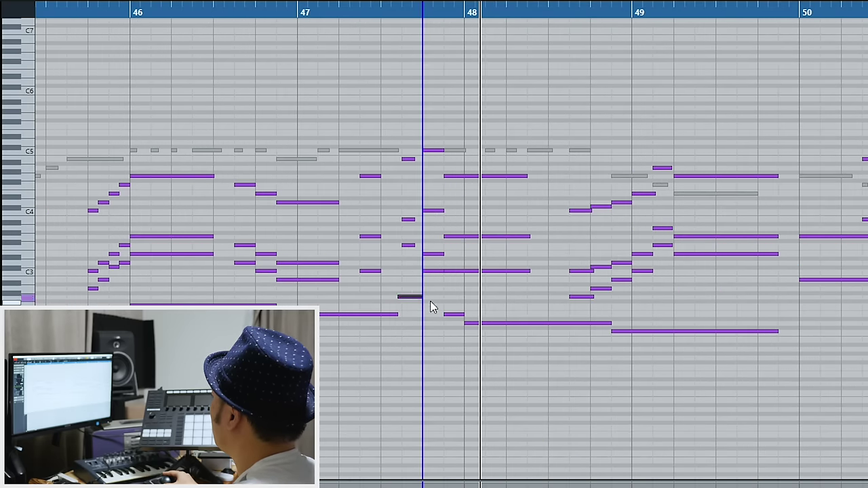
pyautogui.moveTo(453, 327); pyautogui.dragTo(455, 320)
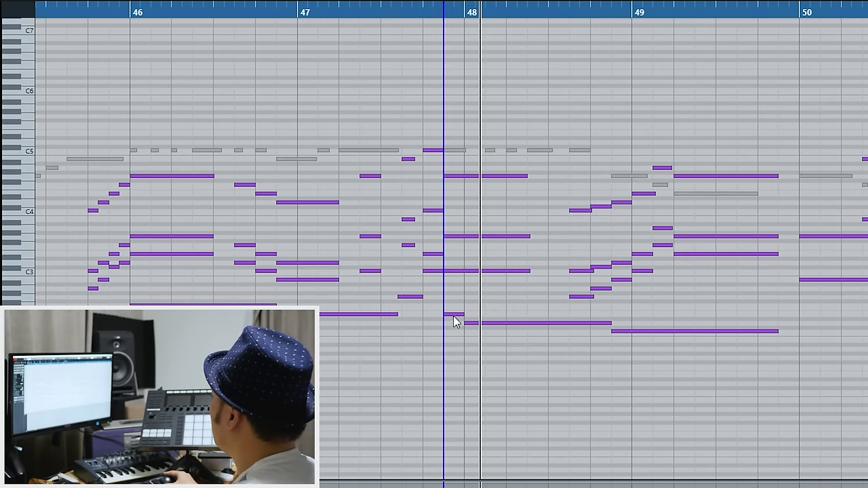
pyautogui.click(499, 323)
# Compare the cello fill around bar 47 with the upper strings, selecting their rising phrase from bar 48 into bar 49.
pyautogui.moveTo(483, 222); pyautogui.dragTo(361, 133)
pyautogui.moveTo(411, 306); pyautogui.dragTo(428, 273)
pyautogui.moveTo(454, 327); pyautogui.dragTo(453, 322)
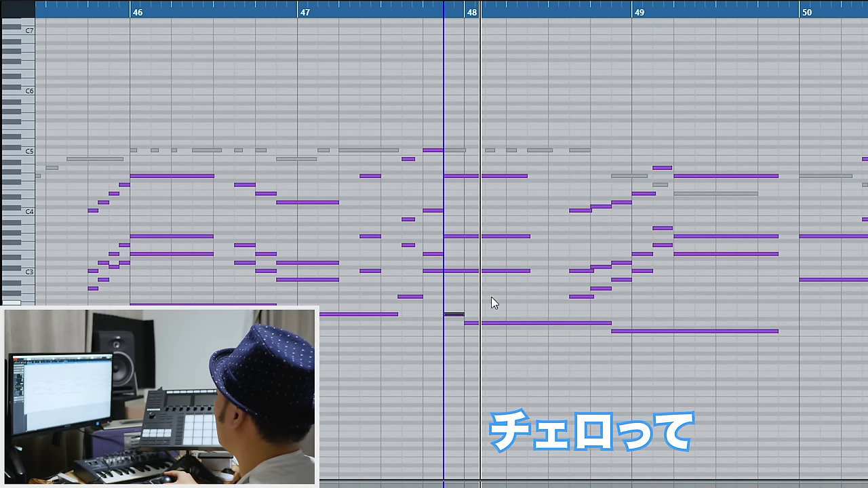
pyautogui.moveTo(740, 305); pyautogui.dragTo(579, 148)
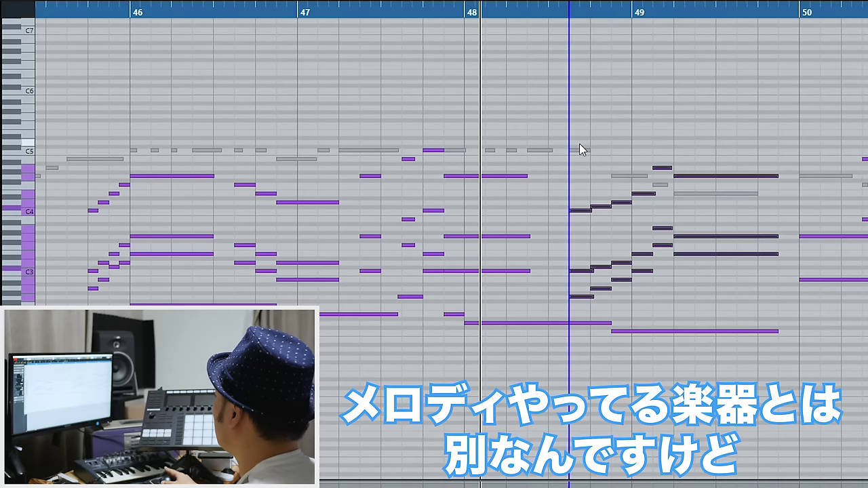
# Audition the cello line G2, C3, E2 and D2 into bar 48 and return to the project's track view.
pyautogui.click(407, 296)
pyautogui.click(432, 272)
pyautogui.click(453, 314)
pyautogui.click(519, 322)
pyautogui.press('Return')
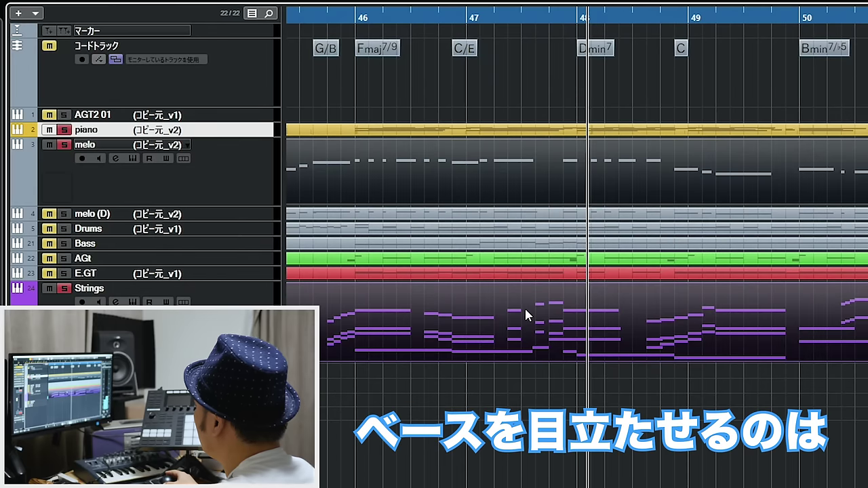
# Solo the Bass track and open the Bass and Strings parts together for editing around bar 48.
pyautogui.click(63, 244)
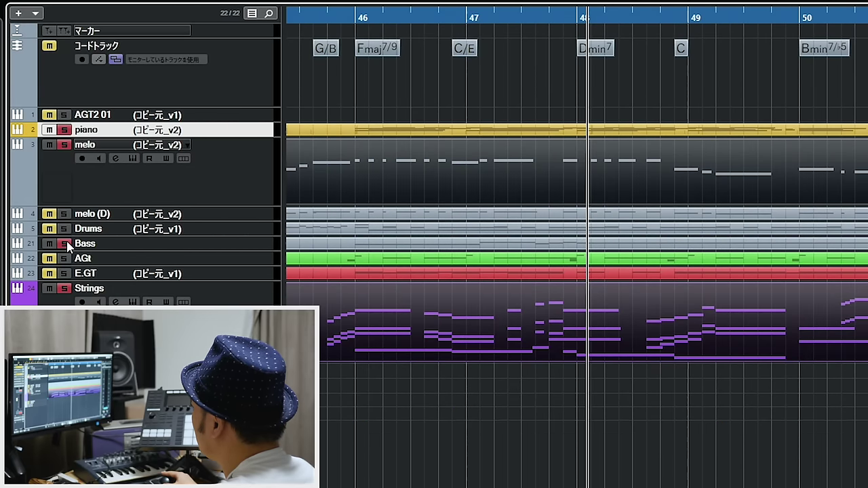
pyautogui.click(419, 259)
pyautogui.click(551, 311)
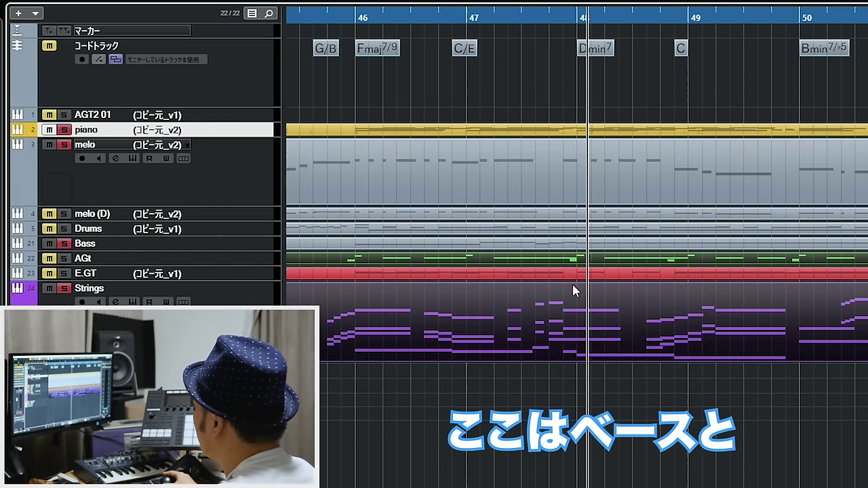
pyautogui.click(601, 246)
pyautogui.click(617, 313)
pyautogui.press('Return')
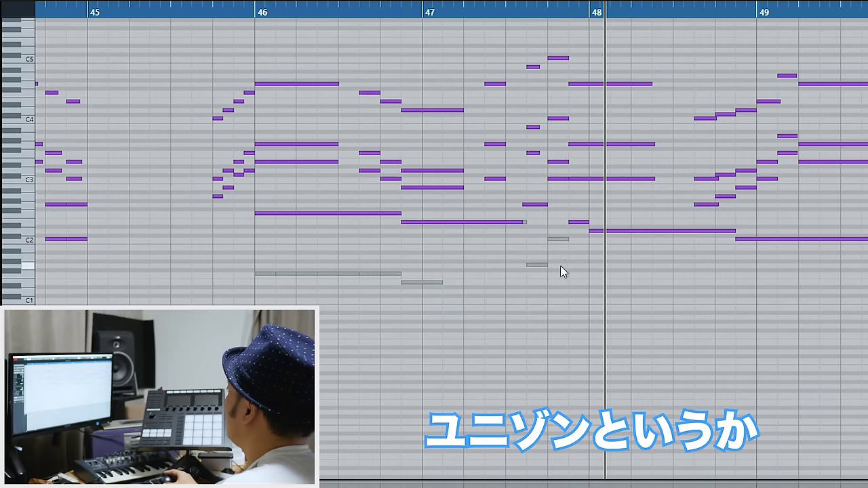
# Audition the cello notes E2, G2, C3 and D2 from bar 47 into bar 48 against the bass.
pyautogui.click(550, 239)
pyautogui.click(517, 222)
pyautogui.click(540, 204)
pyautogui.click(559, 179)
pyautogui.click(629, 232)
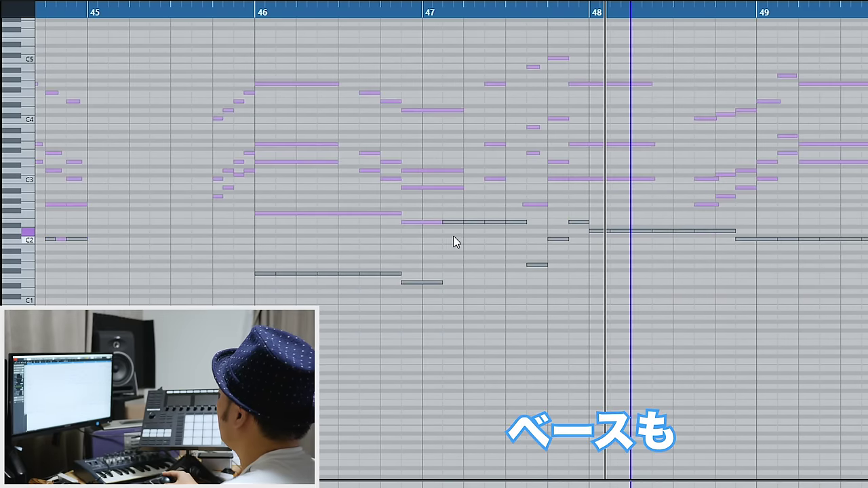
# Audition the Bass part's E2, G1, C2 and E2 notes in the second half of bar 47.
pyautogui.click(494, 223)
pyautogui.click(515, 222)
pyautogui.click(538, 265)
pyautogui.click(558, 240)
pyautogui.click(579, 223)
pyautogui.click(538, 265)
# Audition the bass line again from the end of bar 47 through the D2 at bar 48, and play from bar 46.
pyautogui.moveTo(527, 240); pyautogui.dragTo(520, 228)
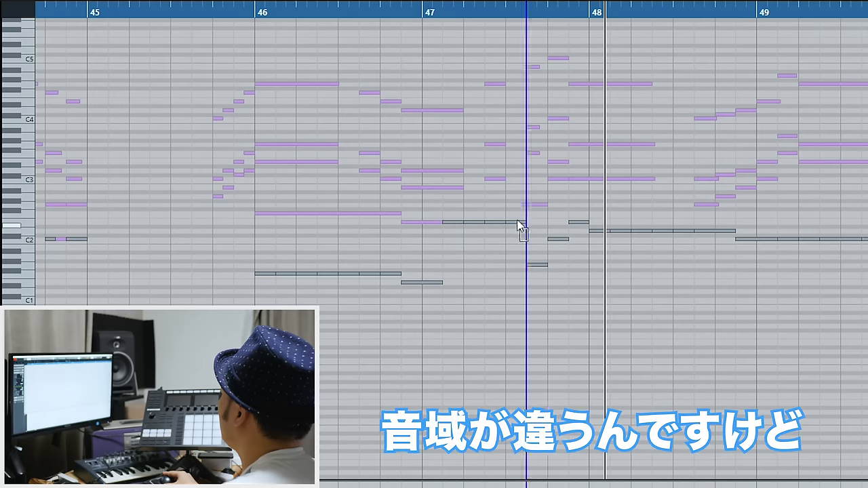
pyautogui.click(517, 222)
pyautogui.click(538, 264)
pyautogui.click(558, 239)
pyautogui.click(578, 223)
pyautogui.click(596, 231)
pyautogui.click(366, 8)
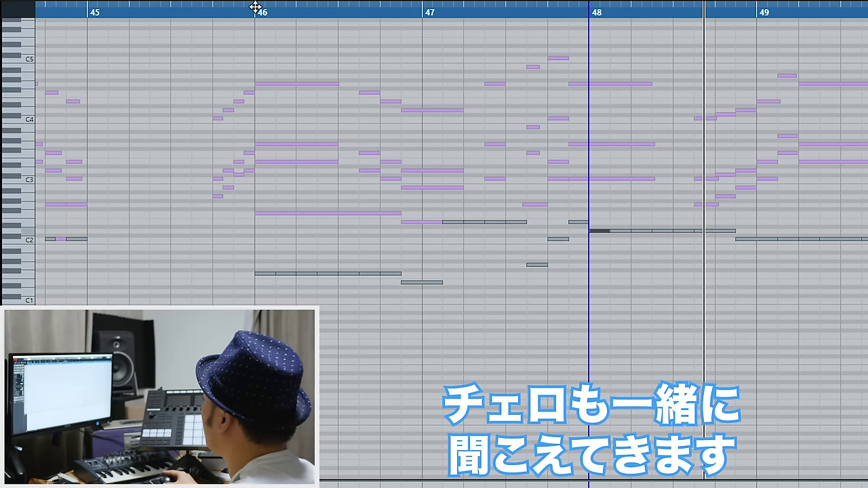
# Change the last three eighth notes of the Bass in bar 55 to G2, C2 and E2, doubling the cello run.
pyautogui.click(206, 8)
pyautogui.moveTo(570, 294); pyautogui.dragTo(863, 305)
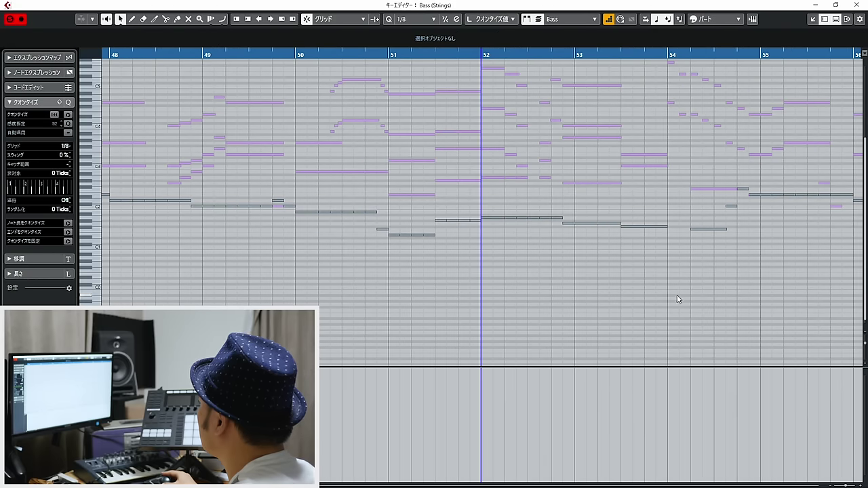
pyautogui.press('g')
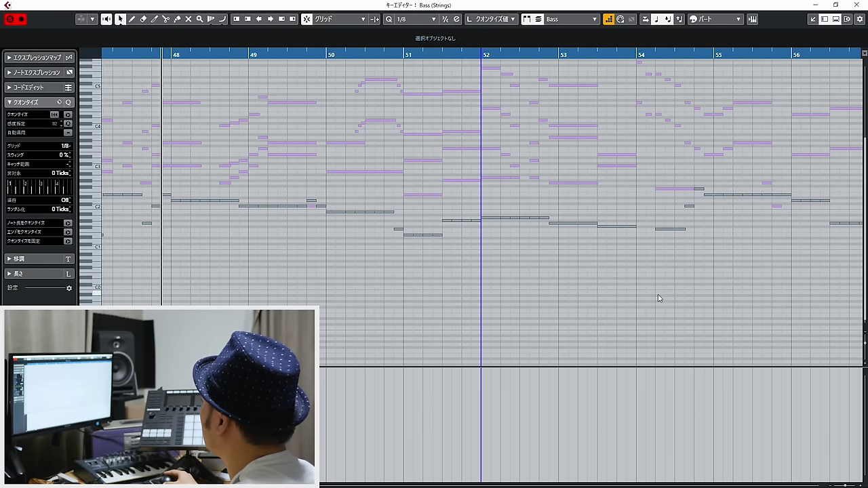
pyautogui.moveTo(658, 298); pyautogui.dragTo(857, 306)
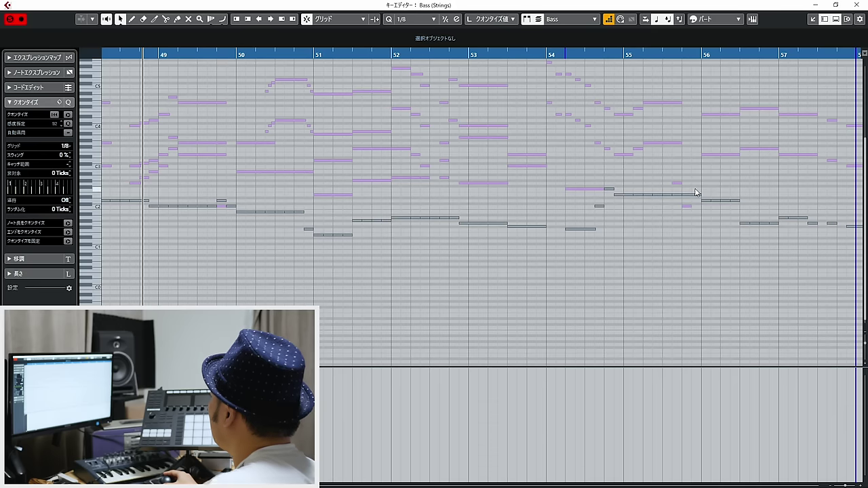
pyautogui.moveTo(742, 252); pyautogui.dragTo(621, 234)
pyautogui.click(664, 196)
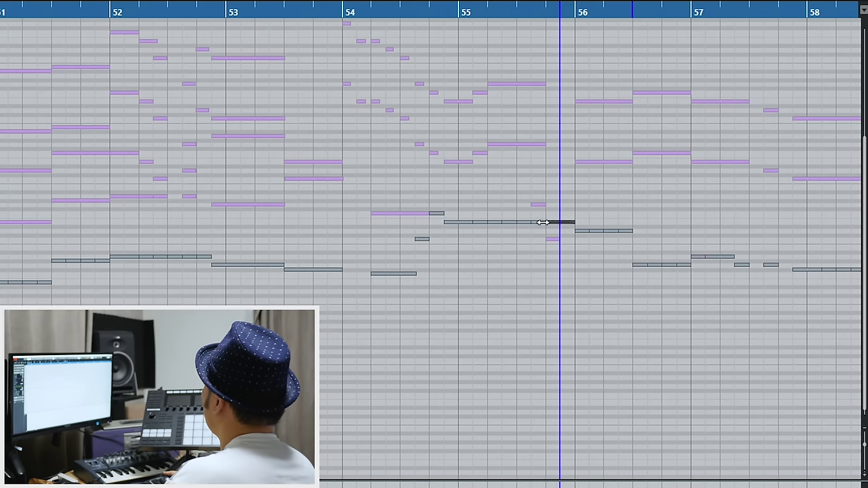
pyautogui.click(540, 224)
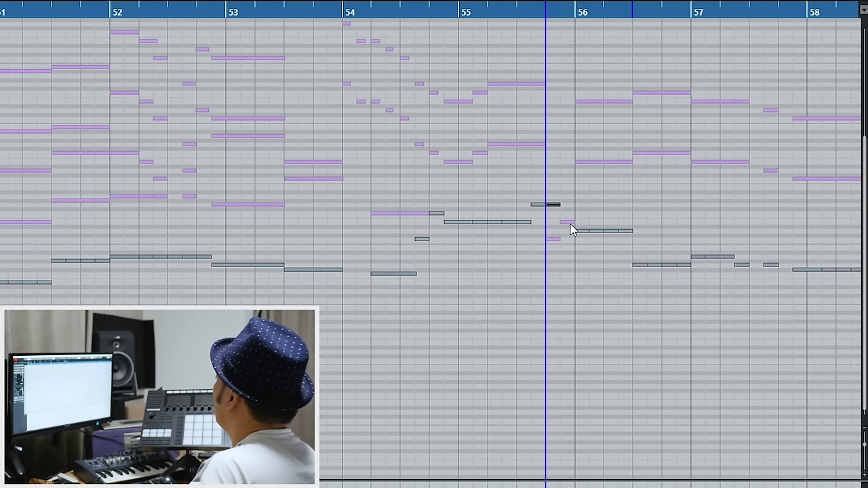
pyautogui.press('Down')
pyautogui.hotkey('ctrl', 'd')
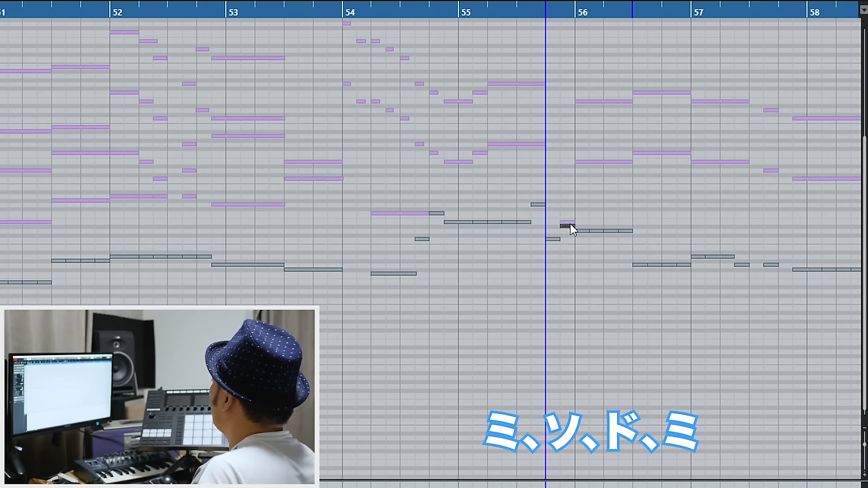
# Play the Bass and Strings passage from the last beat of bar 53 through the doubled run into bar 56.
pyautogui.click(312, 4)
pyautogui.press('space')
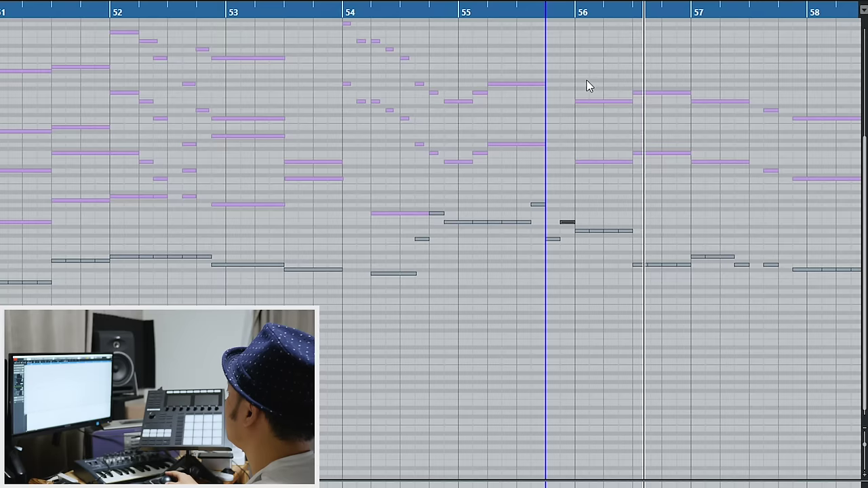
pyautogui.press('g')
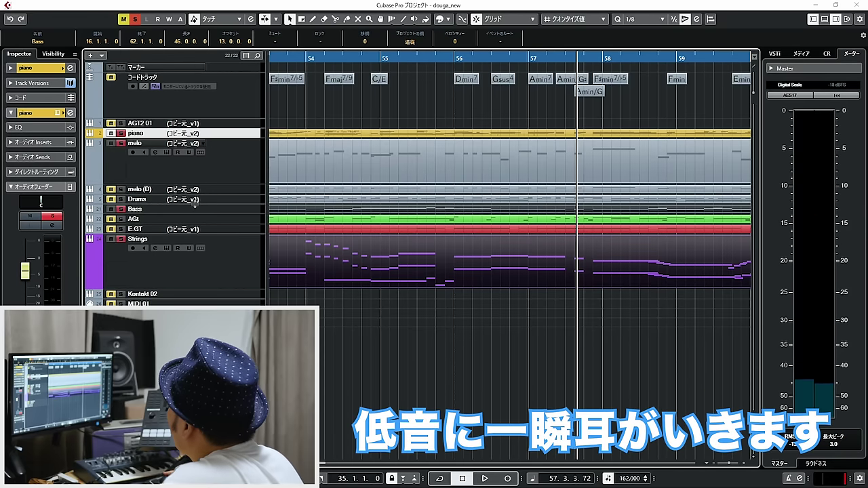
# Return to the project and open the melo and Strings parts together for editing around bar 56.
pyautogui.click(196, 211)
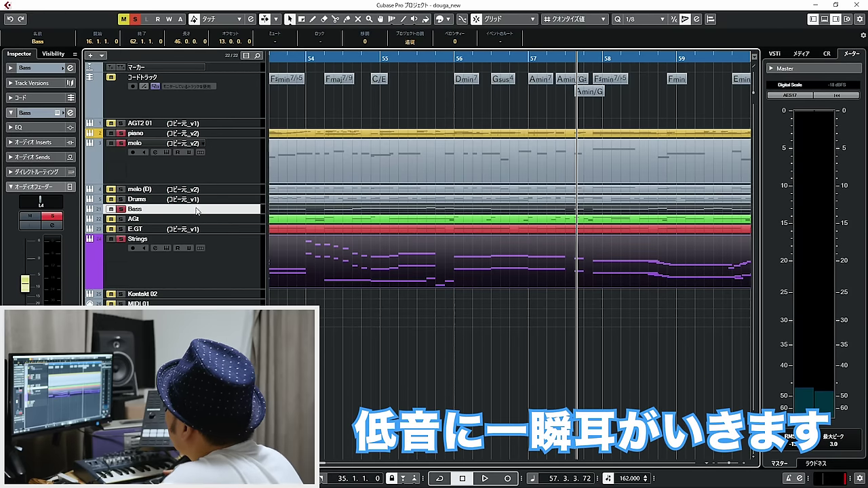
pyautogui.keyDown('ctrl'); pyautogui.click(222, 256); pyautogui.keyUp('ctrl')
pyautogui.click(446, 313)
pyautogui.click(447, 272)
pyautogui.click(454, 57)
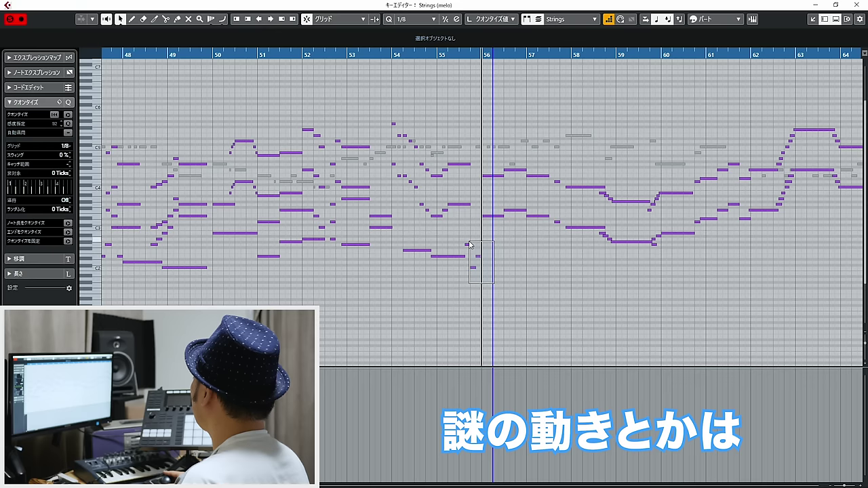
# Point out the cello's G2, C2 and E2 run at the end of bar 55 and the low notes leading into bar 48.
pyautogui.moveTo(491, 275); pyautogui.dragTo(470, 244)
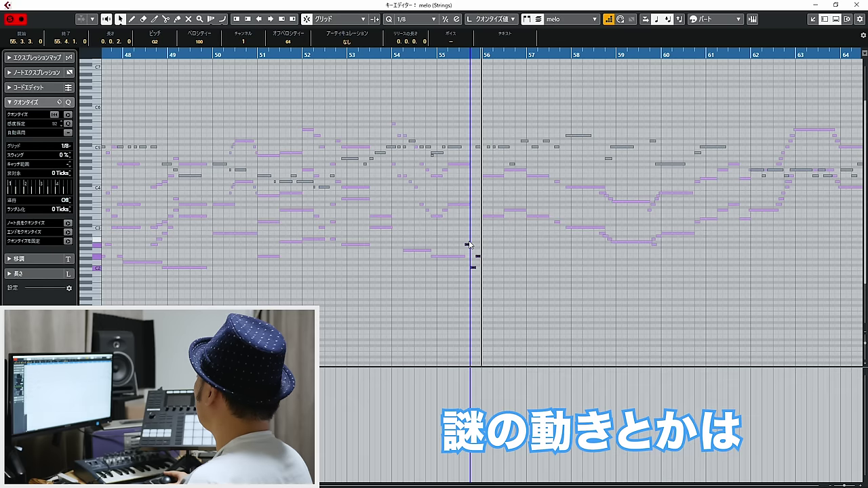
pyautogui.moveTo(493, 286); pyautogui.dragTo(467, 245)
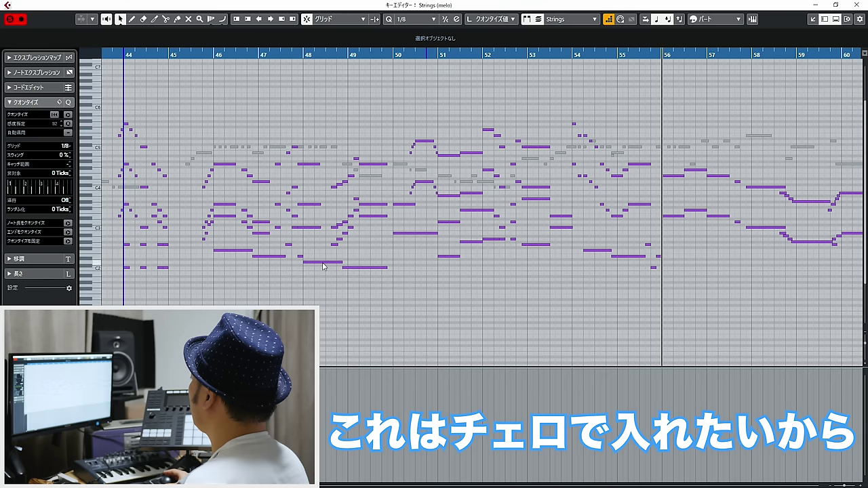
pyautogui.moveTo(321, 278); pyautogui.dragTo(295, 259)
pyautogui.moveTo(709, 292); pyautogui.dragTo(651, 239)
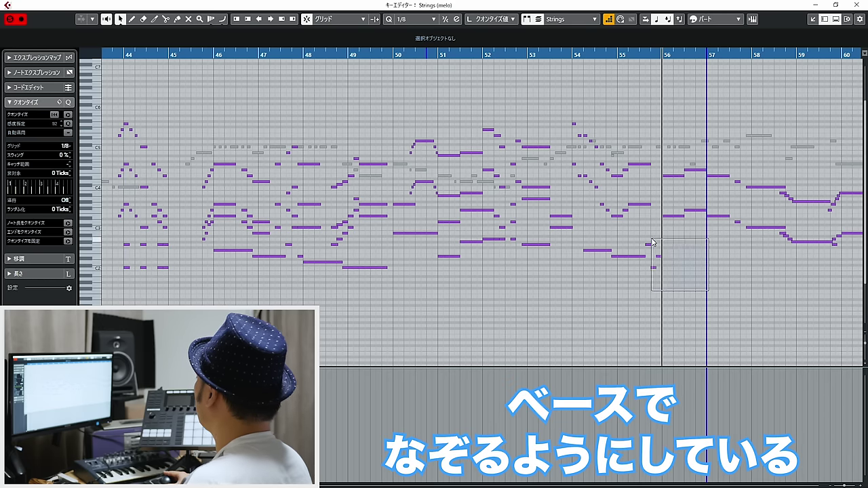
pyautogui.moveTo(651, 239); pyautogui.dragTo(651, 240)
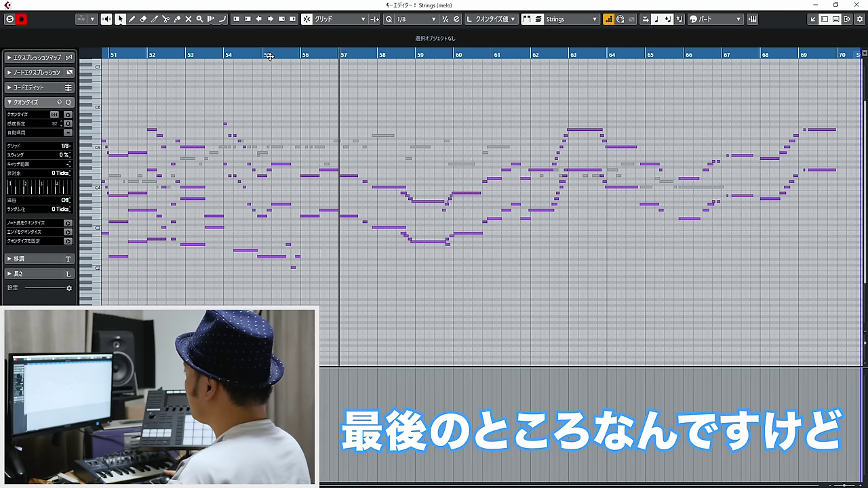
# Select the lower Strings line from the descending run late in bar 58 through bar 59.
pyautogui.click(265, 68)
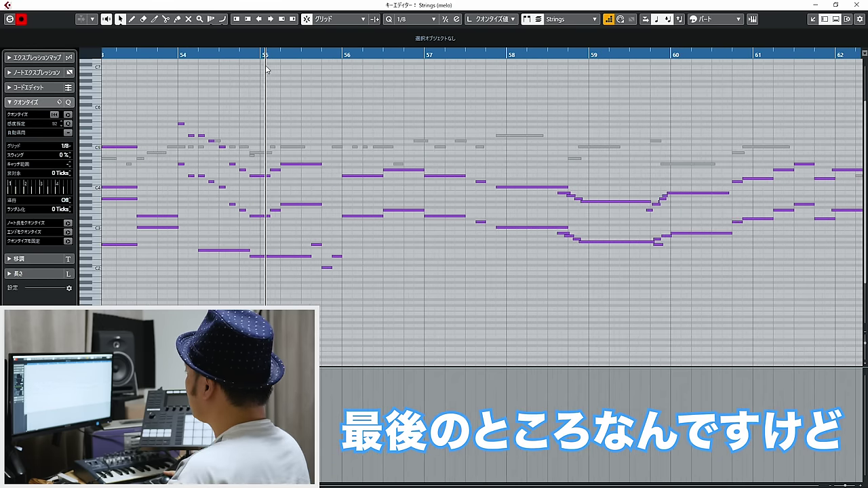
pyautogui.press('g')
pyautogui.press('g')
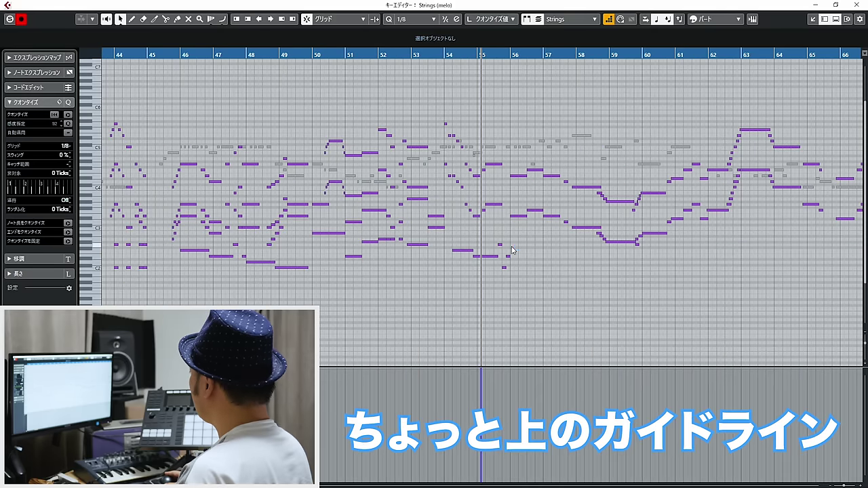
pyautogui.moveTo(512, 250); pyautogui.dragTo(674, 271)
pyautogui.moveTo(578, 242); pyautogui.dragTo(576, 239)
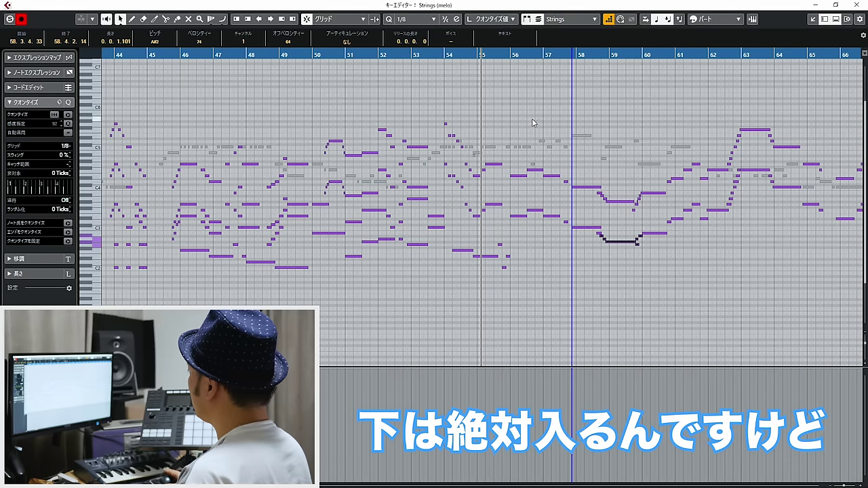
# Compare the melody's C5 in bar 56 with the E4 and E3 Strings notes beneath it.
pyautogui.moveTo(515, 54); pyautogui.dragTo(755, 128)
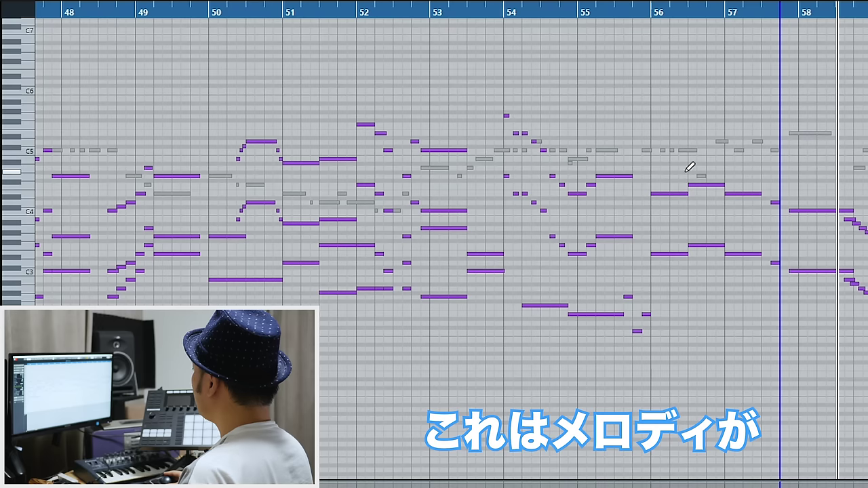
pyautogui.moveTo(538, 156); pyautogui.dragTo(540, 140)
pyautogui.click(691, 150)
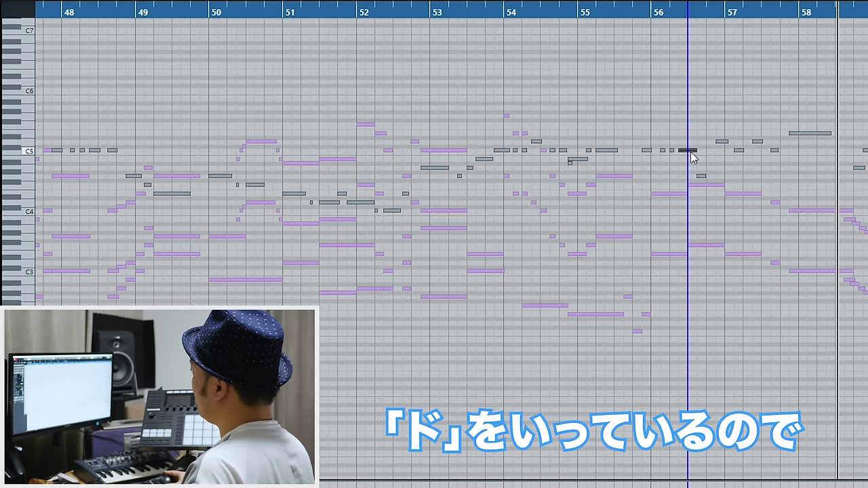
pyautogui.click(684, 193)
pyautogui.moveTo(674, 275); pyautogui.dragTo(671, 179)
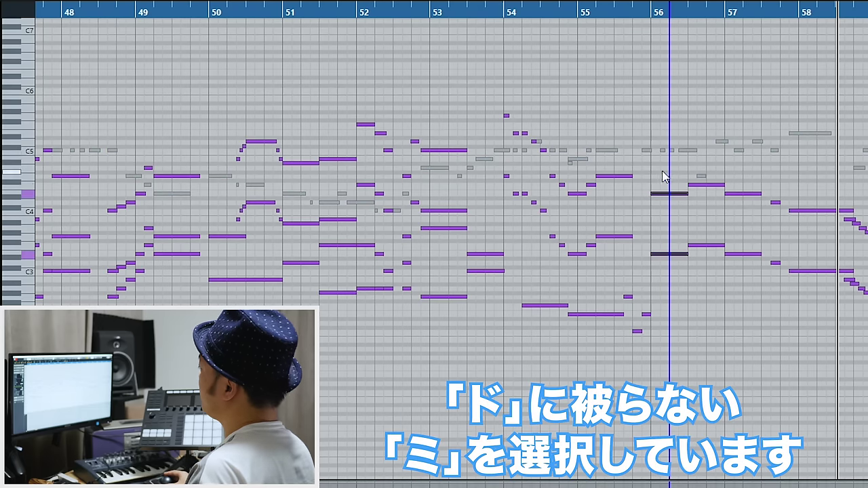
# Play the Strings against the melody from just before bar 56.
pyautogui.scroll(3, 664, 177)
pyautogui.moveTo(650, 13); pyautogui.dragTo(629, 27)
pyautogui.press('space')
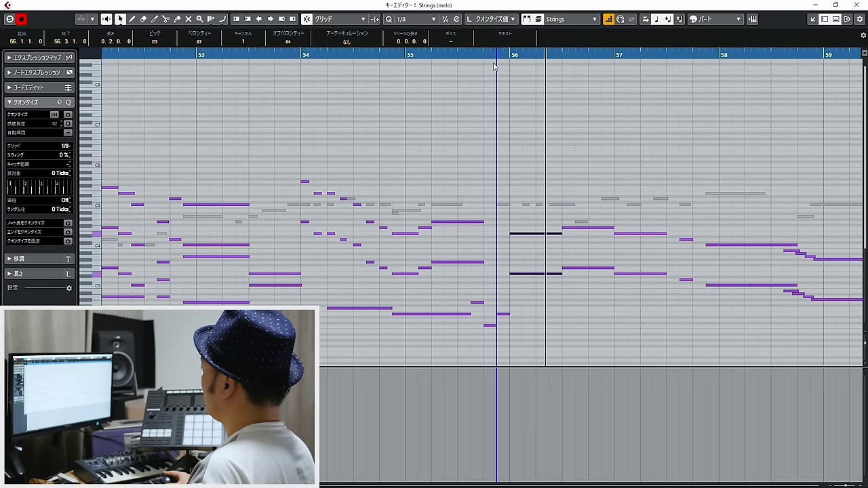
pyautogui.click(691, 217)
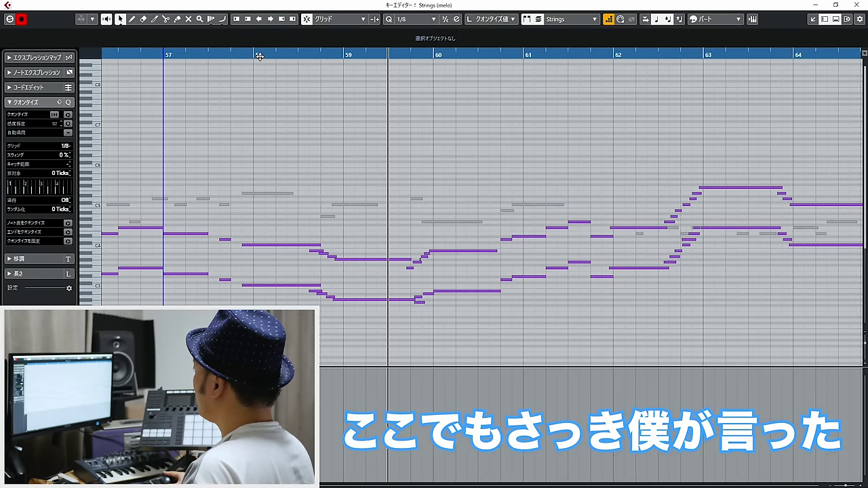
# Play from the second half of bar 57 and check the Fmin chord in the project's chord track.
pyautogui.moveTo(260, 54); pyautogui.dragTo(226, 58)
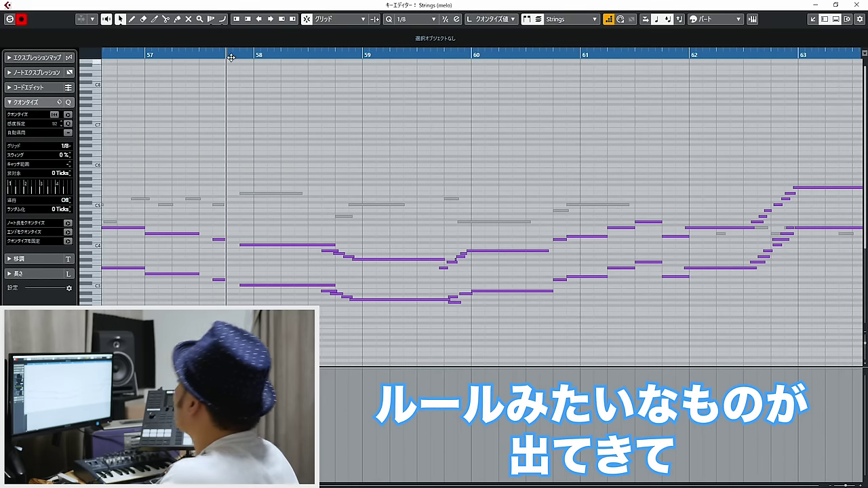
pyautogui.click(162, 49)
pyautogui.press('Return')
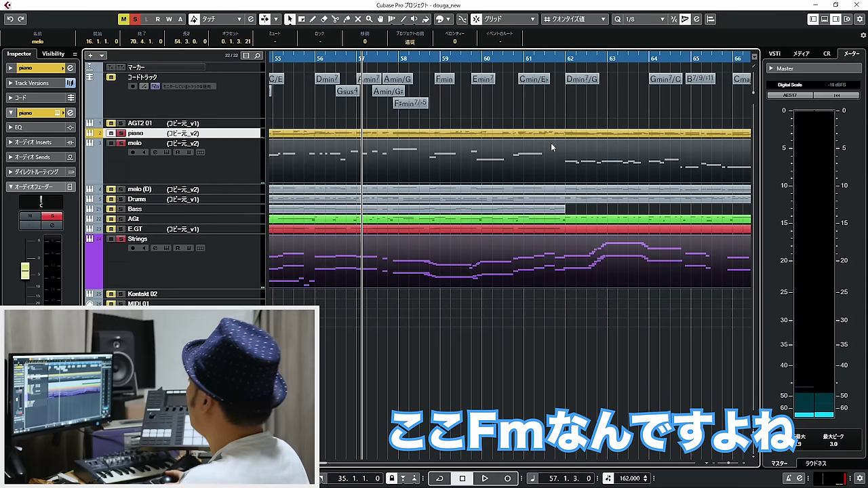
pyautogui.press('Return')
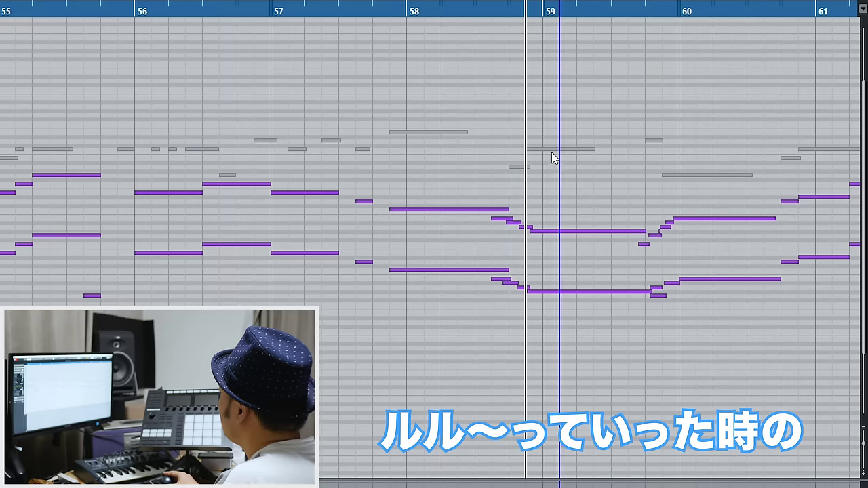
# Compare the melody's C5 at bar 59 with the long A-flat Strings notes held in both octaves.
pyautogui.click(552, 149)
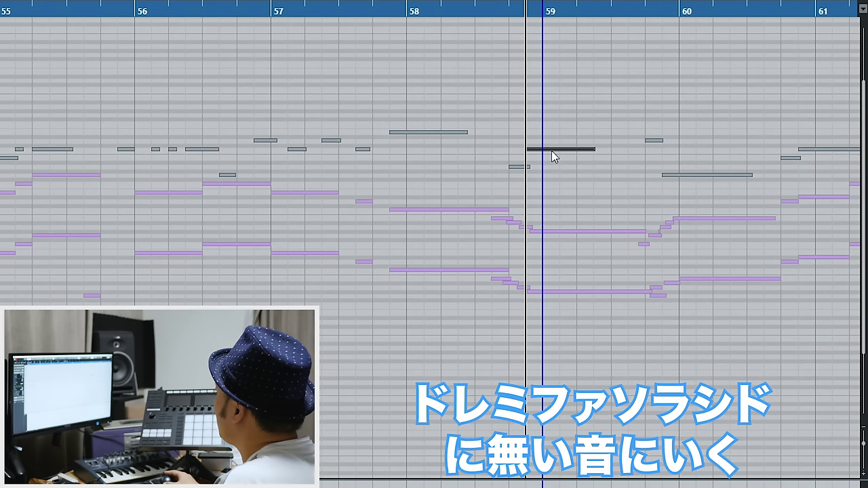
pyautogui.scroll(4, 510, 13)
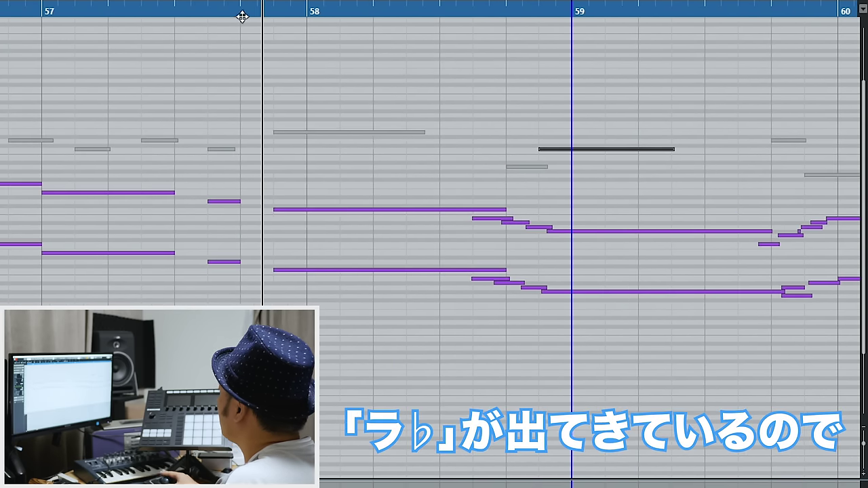
pyautogui.moveTo(599, 400); pyautogui.dragTo(609, 208)
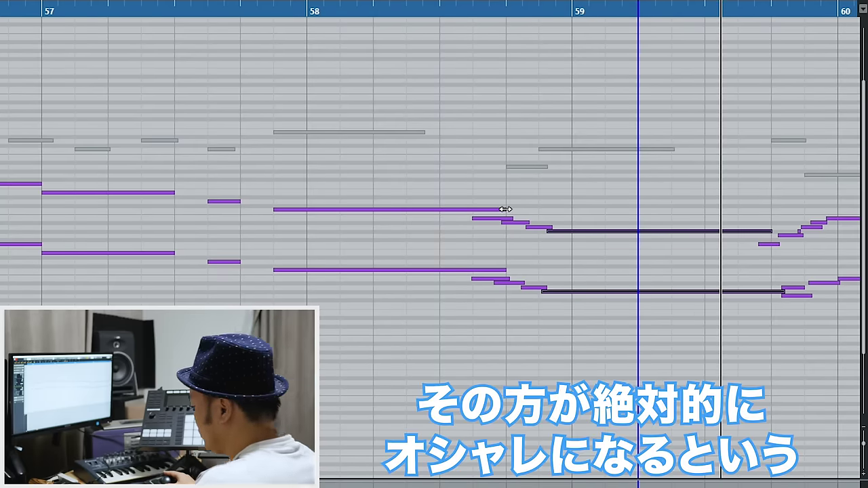
# Shorten the long C4 and C3 Strings notes in bar 58 to meet the descending runs, and select the rising runs before bar 60.
pyautogui.moveTo(505, 209); pyautogui.dragTo(473, 209)
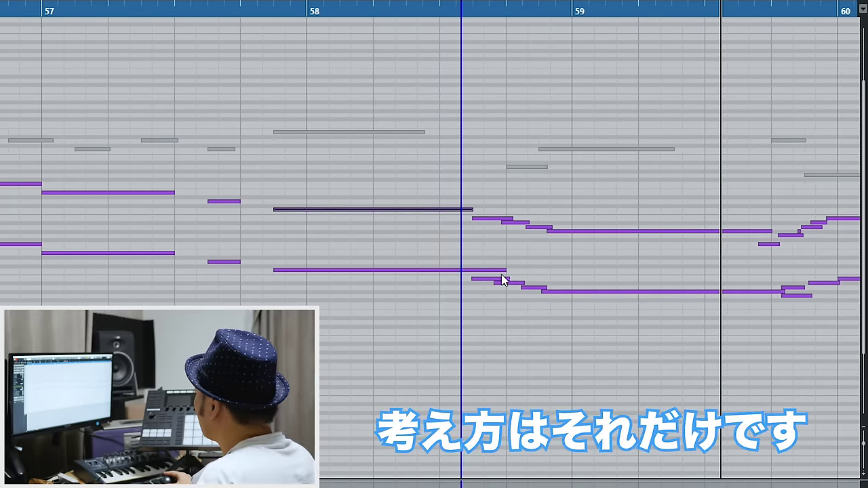
pyautogui.click(503, 268)
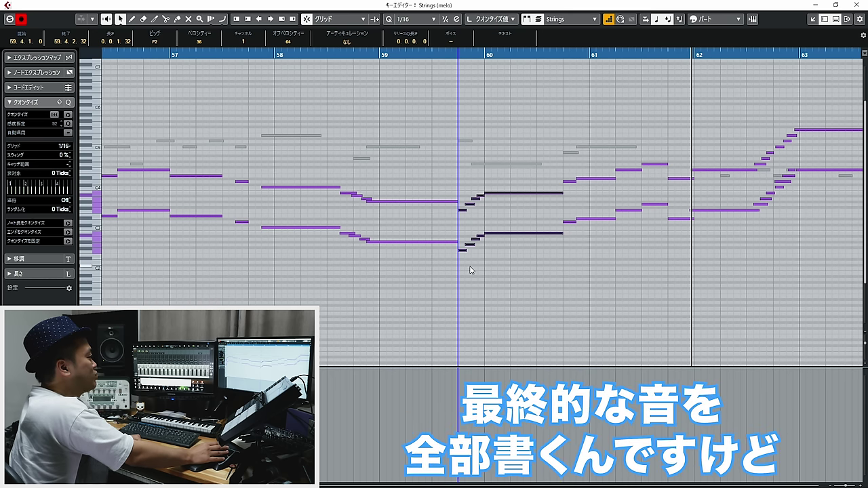
pyautogui.moveTo(468, 270); pyautogui.dragTo(463, 189)
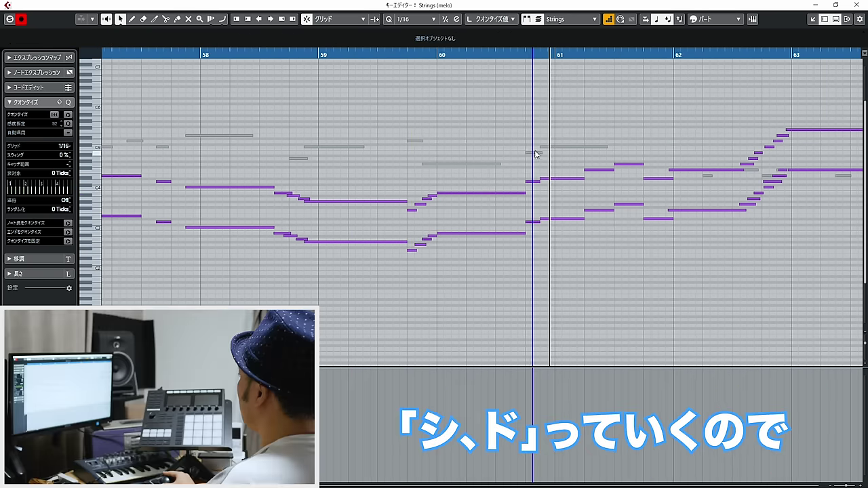
# Compare the melody's B4 on the last beat of bar 60 with the Strings' D to D♯ movement, and play the passage.
pyautogui.click(535, 152)
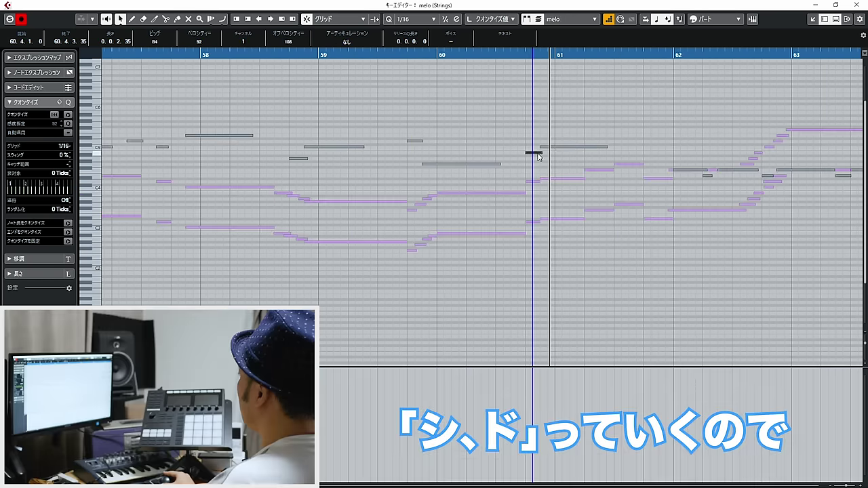
pyautogui.click(554, 182)
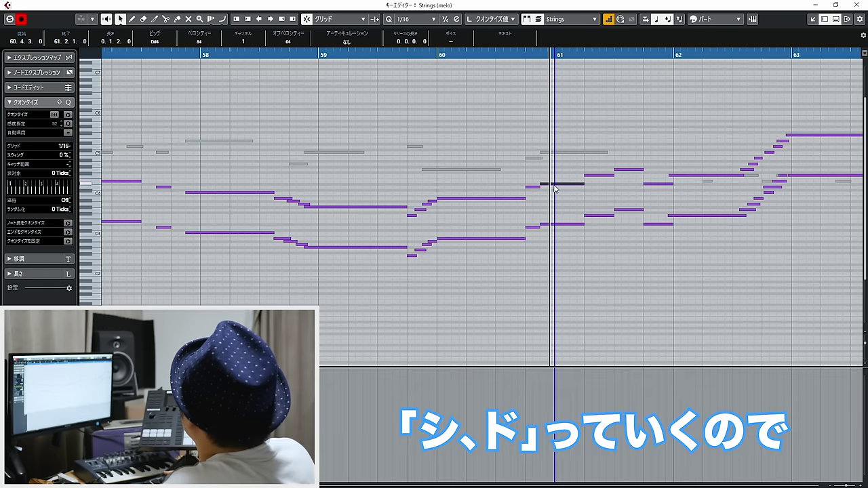
pyautogui.moveTo(544, 175)
pyautogui.mouseDown()
pyautogui.moveTo(552, 271)
pyautogui.moveTo(542, 188)
pyautogui.moveTo(533, 181)
pyautogui.mouseUp()
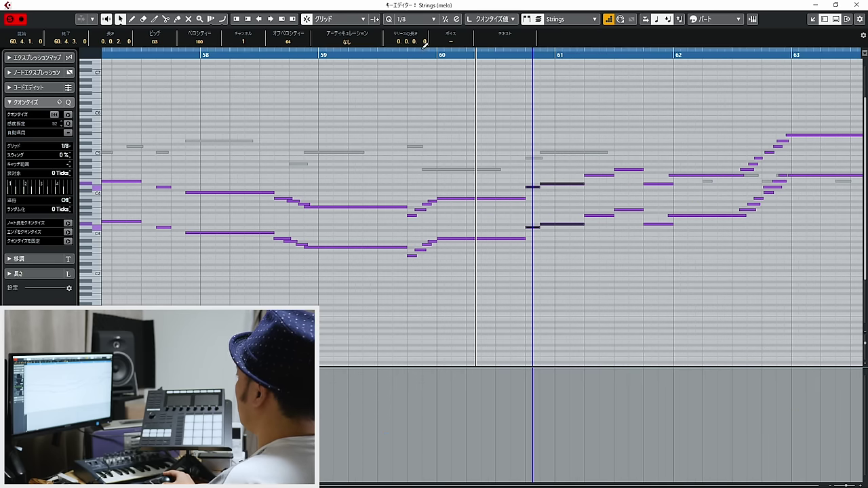
pyautogui.press('space')
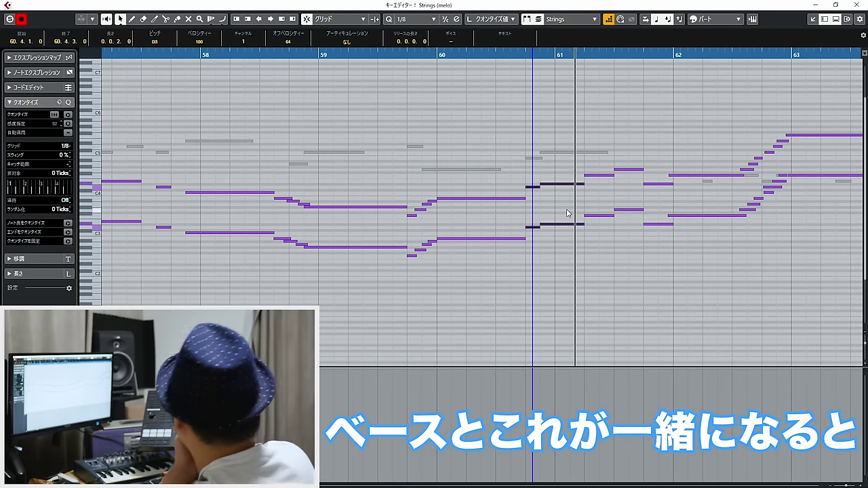
# Try replacing the Strings notes at 60.4 through early bar 61 with duplicates of bar 60's long B notes in both octaves.
pyautogui.click(556, 178)
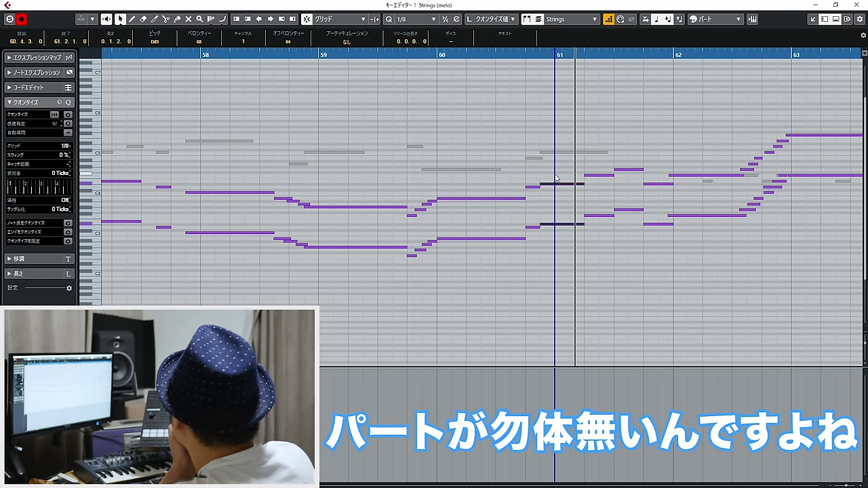
pyautogui.click(557, 233)
pyautogui.moveTo(556, 234); pyautogui.dragTo(536, 173)
pyautogui.press('Delete')
pyautogui.moveTo(510, 251); pyautogui.dragTo(495, 185)
pyautogui.hotkey('ctrl', 'd')
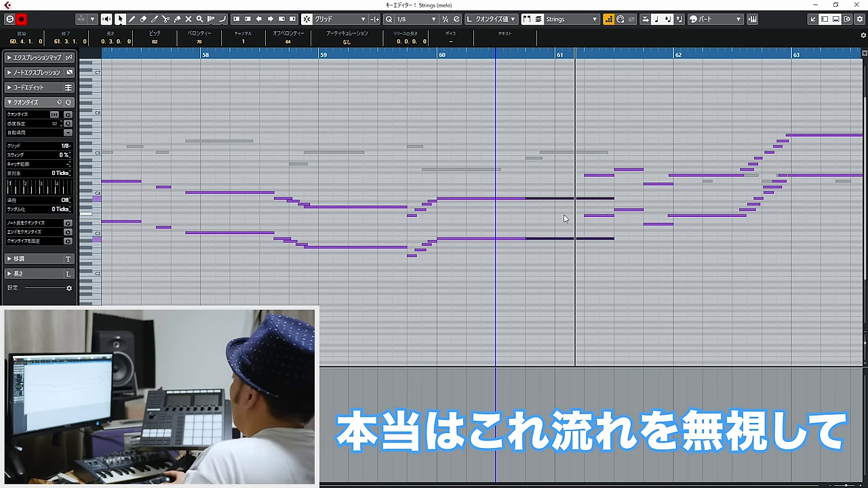
# Shorten the duplicated B notes to end at 61.2, lower them to G3 and G2, and play the passage from bar 59.
pyautogui.moveTo(608, 205); pyautogui.dragTo(584, 201)
pyautogui.press('Down')
pyautogui.press('Down')
pyautogui.press('Down')
pyautogui.press('Down')
pyautogui.click(355, 57)
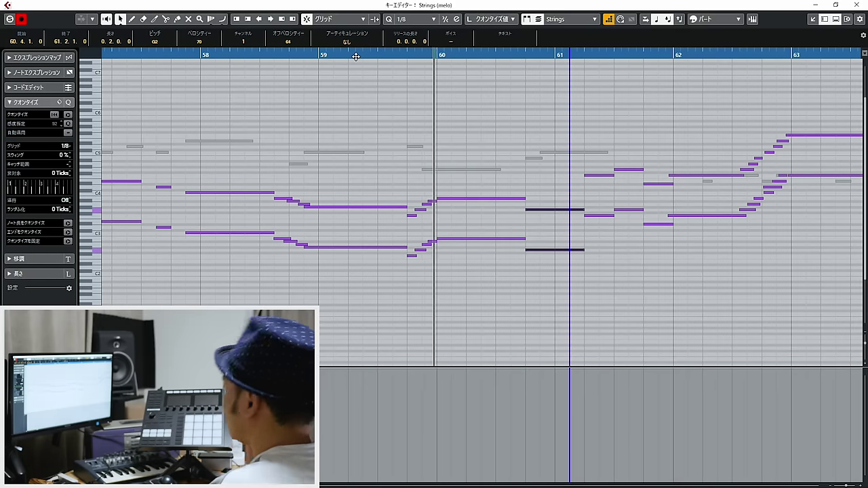
pyautogui.press('space')
# Undo the trial G notes to restore the Strings' original D to D♯ phrase around bar 61.
pyautogui.hotkey('ctrl', 'z')
pyautogui.hotkey('ctrl', 'z')
pyautogui.hotkey('ctrl', 'z')
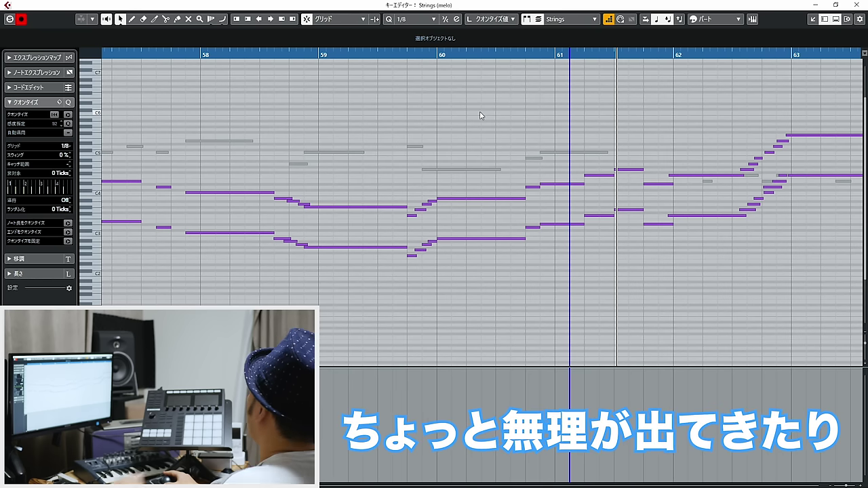
# Replace the Strings notes from 60.4 to 61.2 with duplicates of the long B notes, raised to G4 and G3.
pyautogui.click(509, 198)
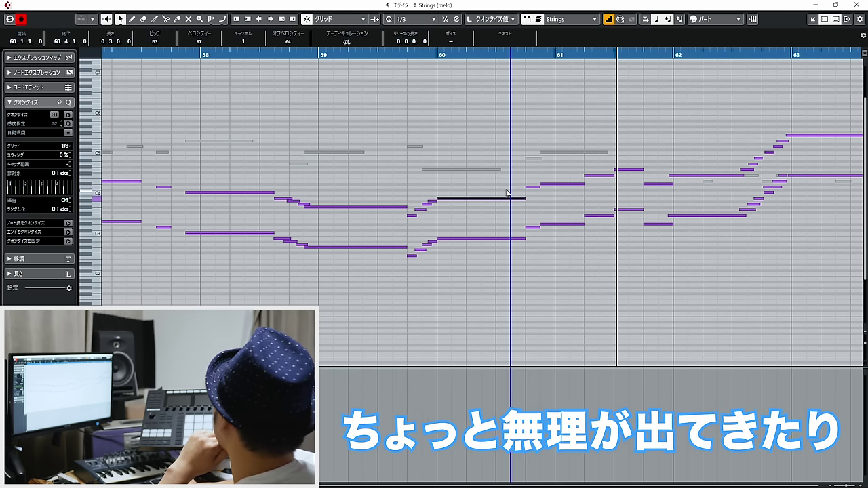
pyautogui.moveTo(530, 170); pyautogui.dragTo(533, 191)
pyautogui.press('Down')
pyautogui.hotkey('ctrl', 'd')
pyautogui.moveTo(611, 198); pyautogui.dragTo(570, 200)
pyautogui.press('Up')
pyautogui.press('Up')
pyautogui.press('Up')
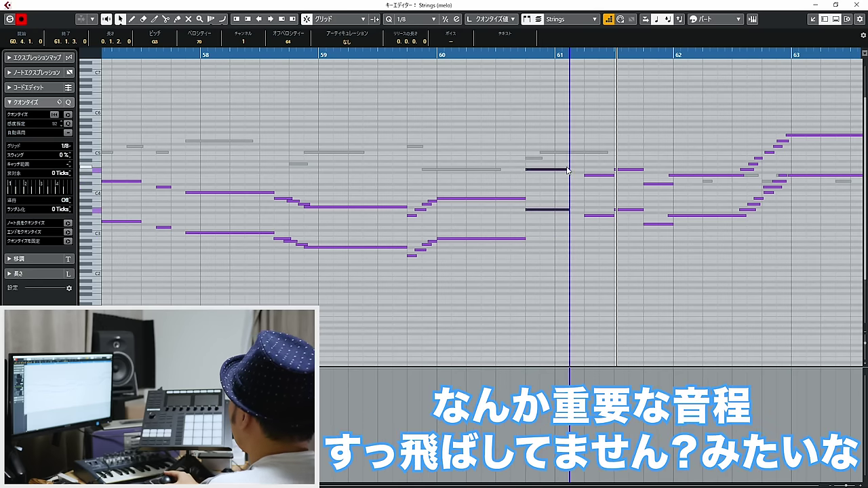
pyautogui.moveTo(568, 170); pyautogui.dragTo(584, 169)
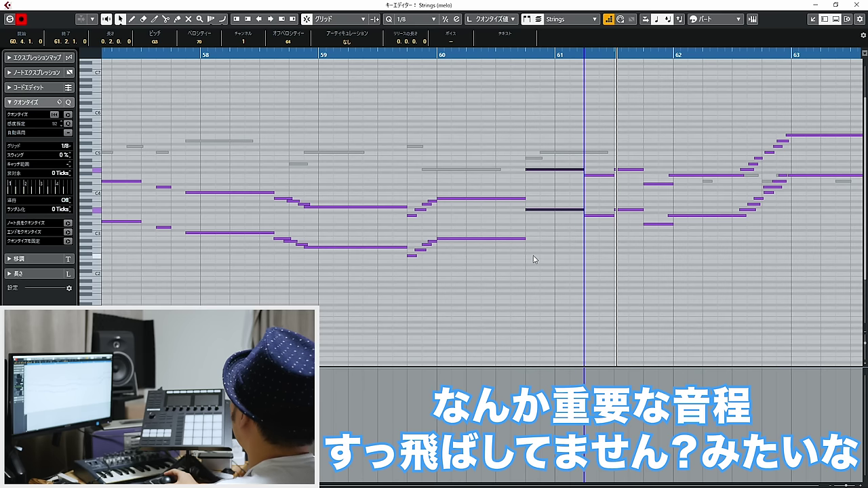
# Rework the Strings around bar 61 into a C, D, long G rise in both octaves, followed by D♯, D and C.
pyautogui.click(521, 171)
pyautogui.click(526, 170)
pyautogui.moveTo(536, 242)
pyautogui.mouseDown()
pyautogui.moveTo(544, 168)
pyautogui.moveTo(537, 231)
pyautogui.mouseUp()
pyautogui.keyDown('alt'); pyautogui.click(540, 170); pyautogui.keyUp('alt')
pyautogui.press('Down')
pyautogui.press('Down')
pyautogui.press('Down')
pyautogui.click(409, 55)
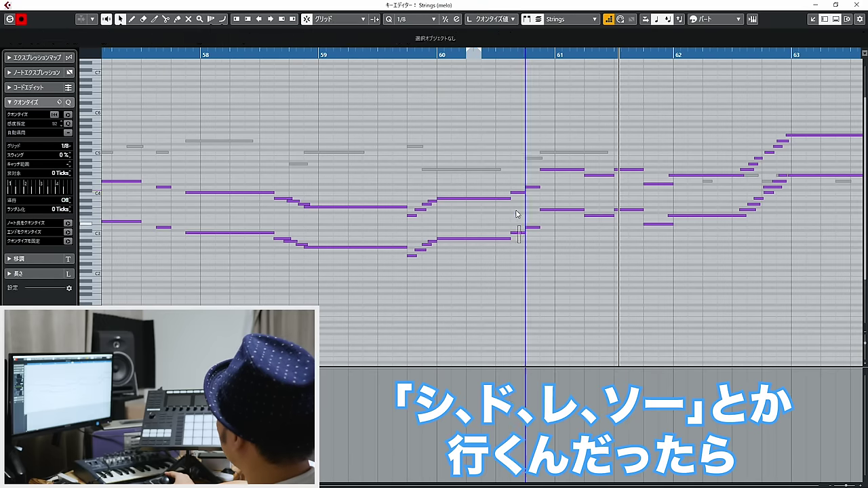
pyautogui.moveTo(564, 234); pyautogui.dragTo(565, 176)
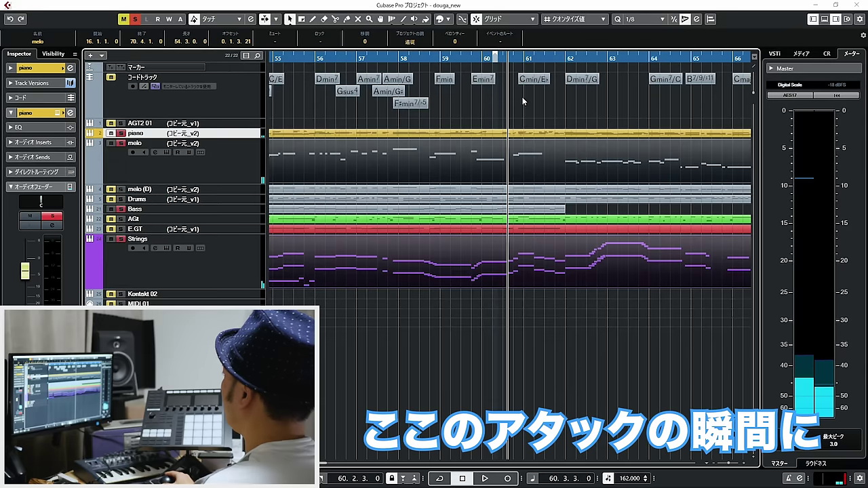
# Check the Cmin/E♭ chord before bar 61 in the chord track, and reopen the Strings part for editing.
pyautogui.click(533, 80)
pyautogui.scroll(1, 527, 83)
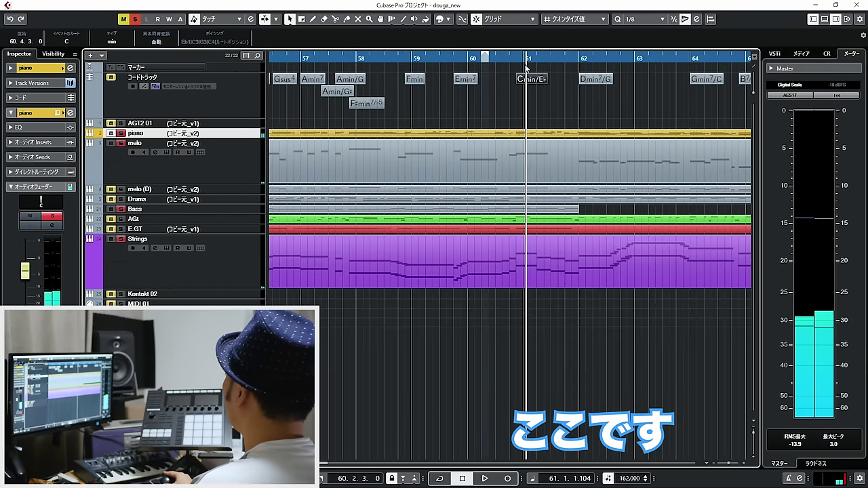
pyautogui.click(528, 249)
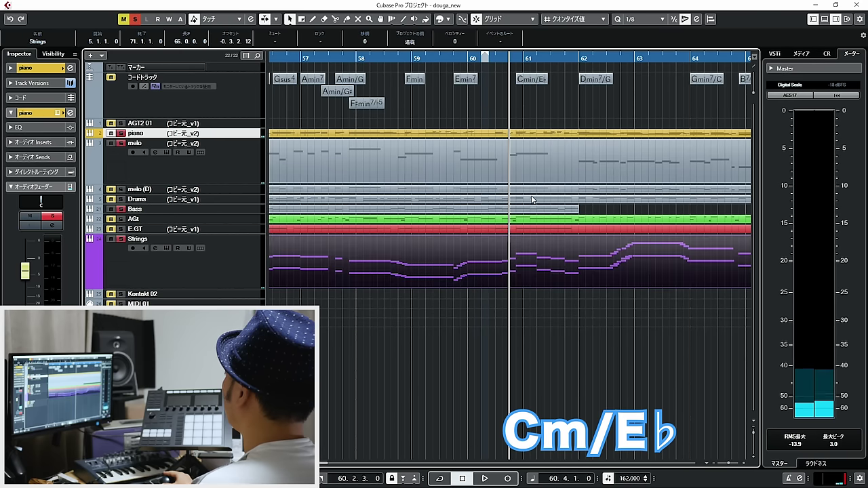
pyautogui.doubleClick(548, 242)
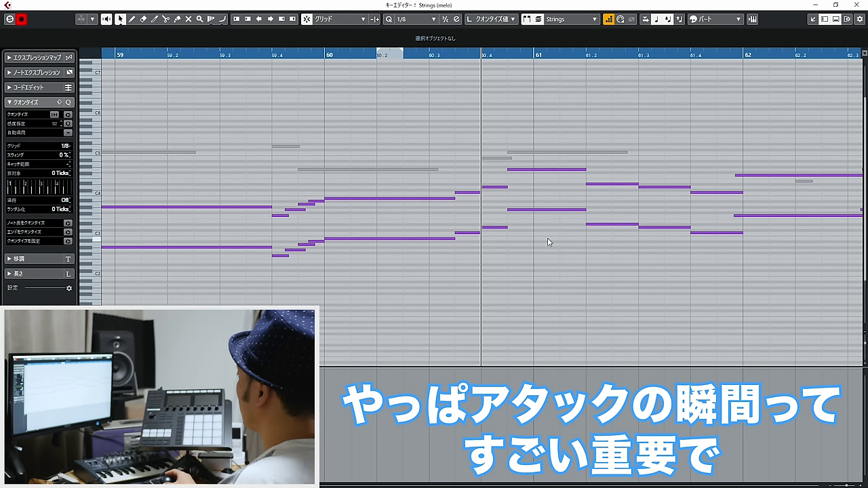
# Undo the reworked Strings phrase around bar 61 and play the original D♯ notes to compare them with the bass.
pyautogui.hotkey('ctrl', 'z')
pyautogui.hotkey('ctrl', 'z')
pyautogui.hotkey('ctrl', 'z')
pyautogui.hotkey('ctrl', 'z')
pyautogui.hotkey('ctrl', 'z')
pyautogui.hotkey('ctrl', 'z')
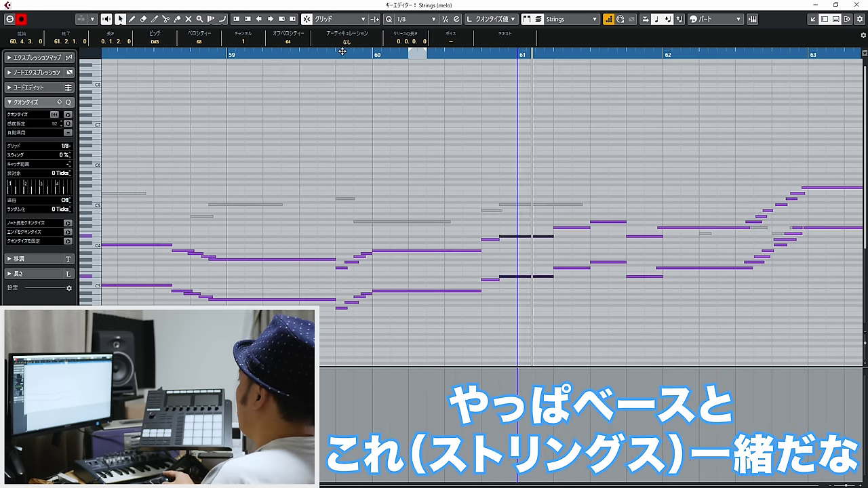
pyautogui.moveTo(530, 309)
pyautogui.mouseDown()
pyautogui.moveTo(544, 229)
pyautogui.moveTo(534, 297)
pyautogui.mouseUp()
pyautogui.moveTo(531, 231); pyautogui.dragTo(534, 293)
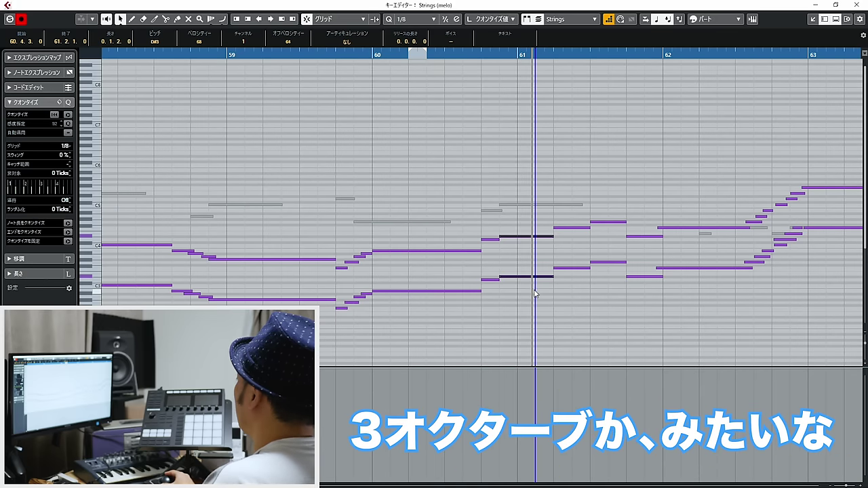
pyautogui.press('space')
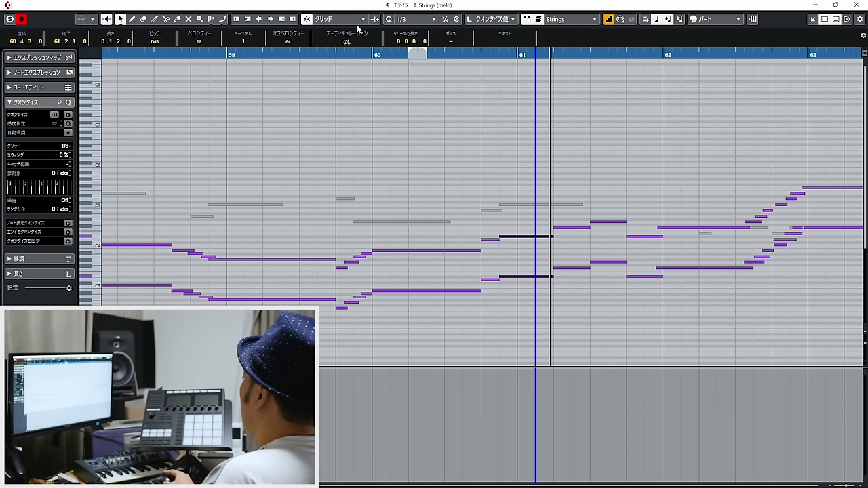
# Restore the reworked C, D, G phrase in the Strings and play it from bar 60.
pyautogui.hotkey('ctrl', 'z')
pyautogui.hotkey('ctrl', 'z')
pyautogui.hotkey('ctrl', 'z')
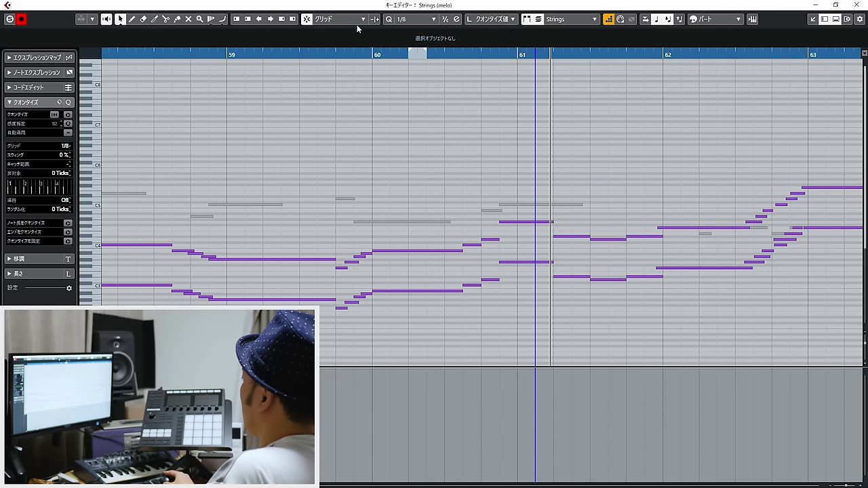
pyautogui.doubleClick(372, 52)
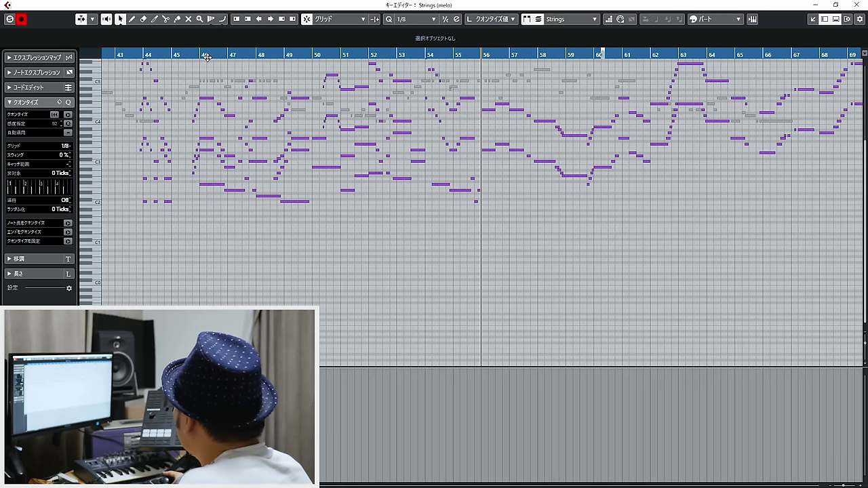
# Survey the Strings from bar 43 onward, and bring up the melo part to compare both over bars 56 to 70.
pyautogui.moveTo(207, 57); pyautogui.dragTo(305, 77)
pyautogui.press('h')
pyautogui.press('h')
pyautogui.press('g')
pyautogui.press('g')
pyautogui.press('g')
pyautogui.press('g')
pyautogui.press('g')
pyautogui.press('g')
pyautogui.moveTo(652, 261); pyautogui.dragTo(866, 279)
pyautogui.moveTo(627, 56); pyautogui.dragTo(573, 69)
pyautogui.press('g')
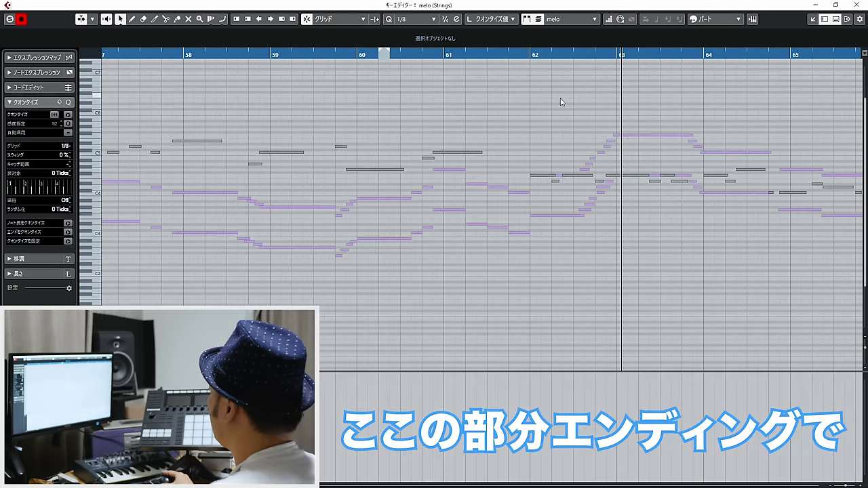
pyautogui.hscroll(6, 563, 101)
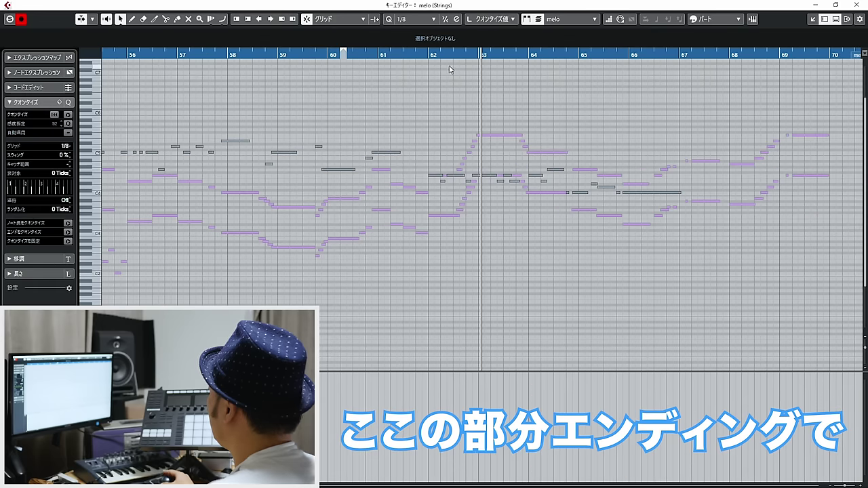
# Play the ending section from just before bar 62 to the last Strings notes, and return to the project.
pyautogui.click(419, 53)
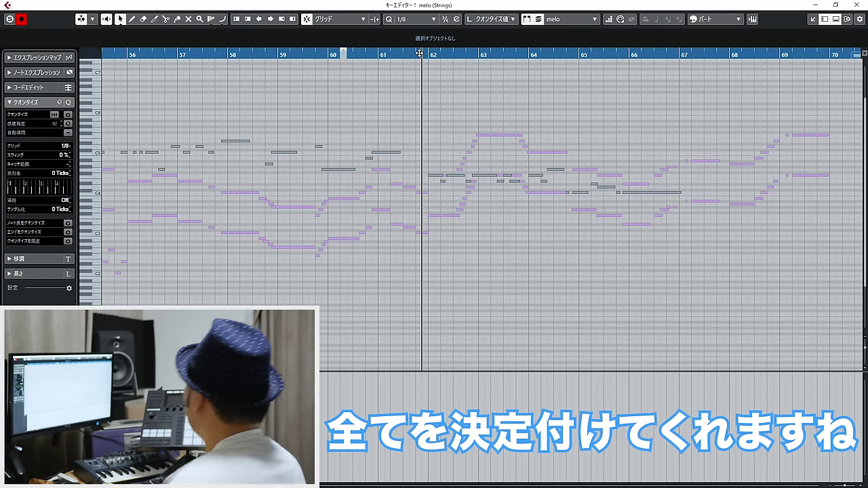
pyautogui.press('space')
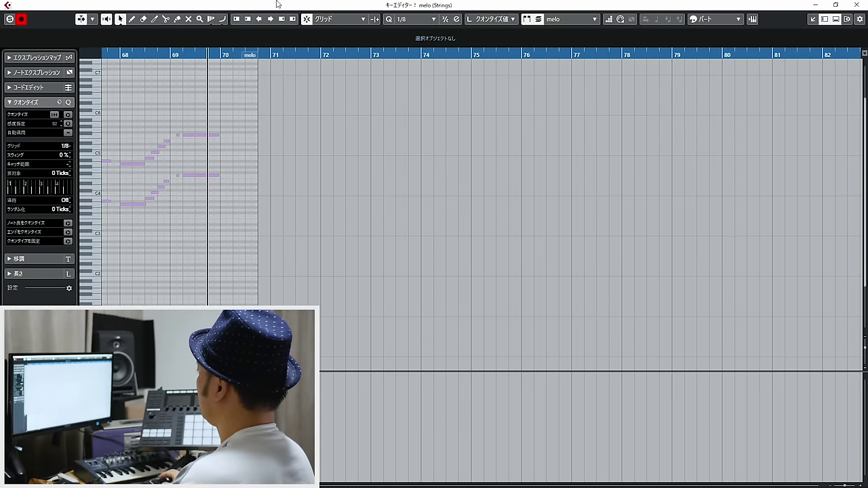
pyautogui.press('Return')
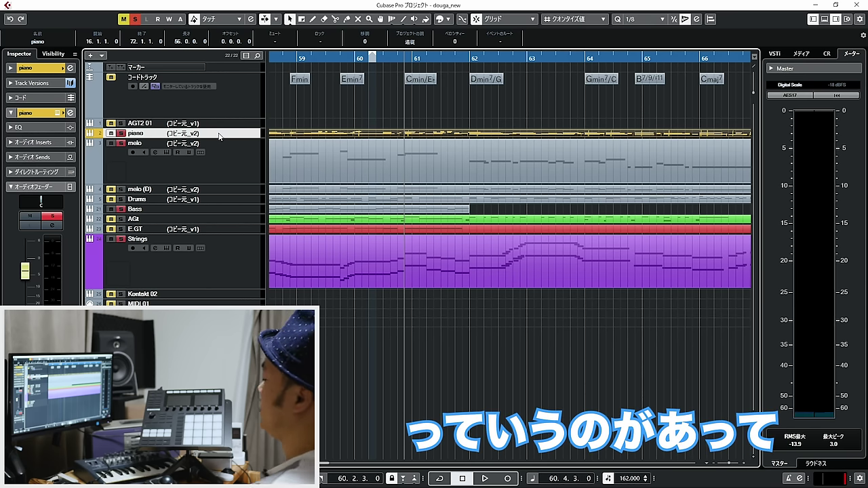
# Play the project from late bar 60 with the piano taken out of solo to focus on the melody.
pyautogui.press('space')
pyautogui.click(120, 133)
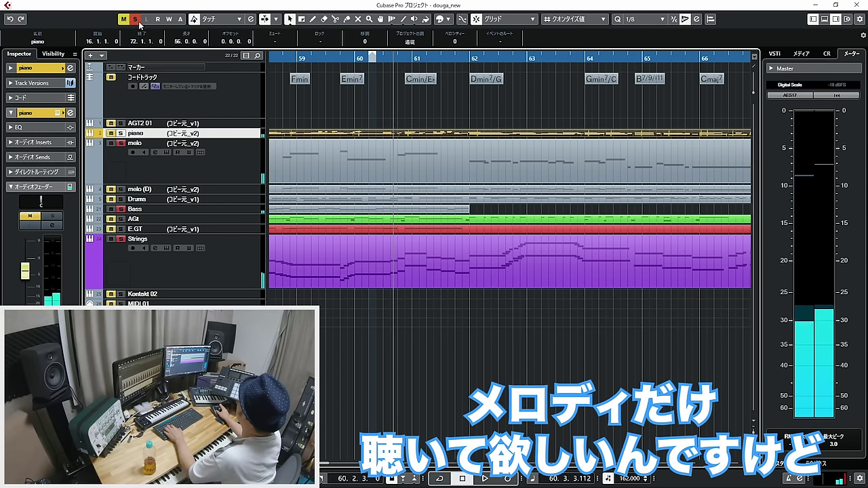
pyautogui.press('space')
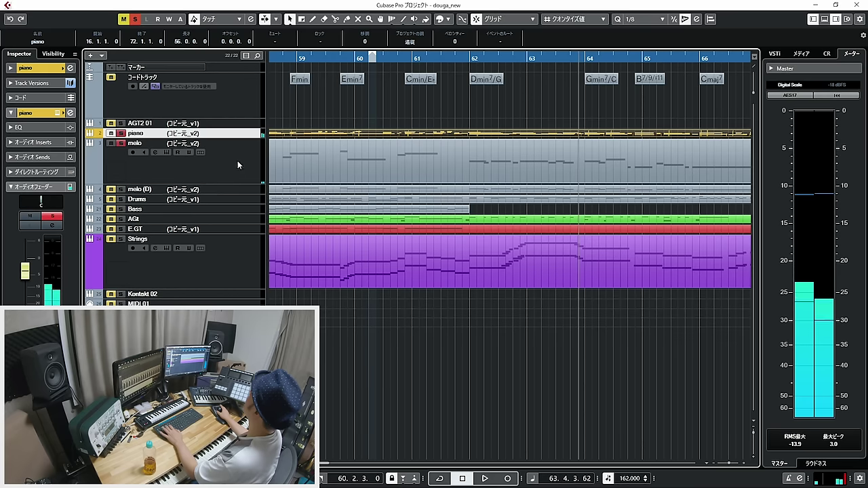
# Check the Dmin7/G chord at bar 62 and play the following bars.
pyautogui.click(486, 79)
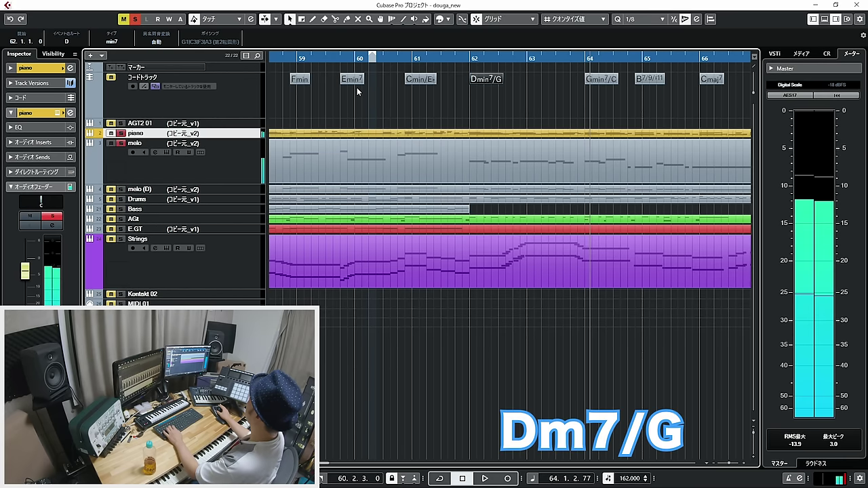
pyautogui.press('space')
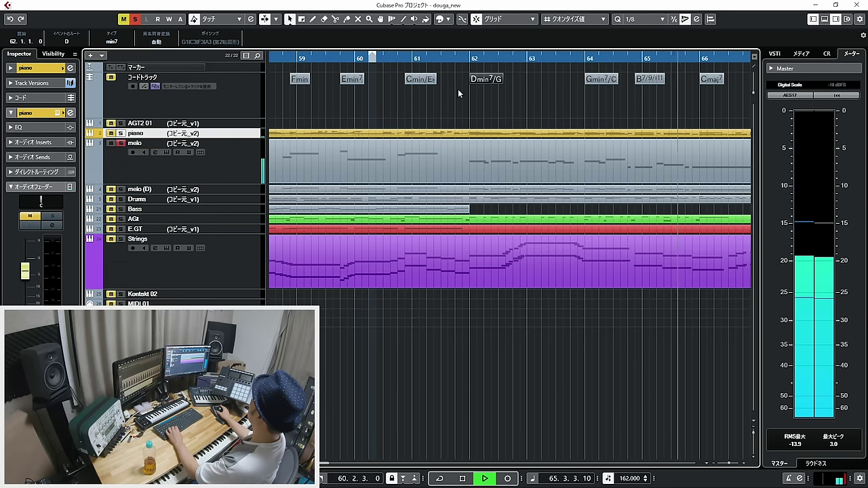
pyautogui.press('space')
# Open the melo part and check its notes from bar 62 through the long C4 at bar 66.
pyautogui.doubleClick(481, 171)
pyautogui.click(533, 175)
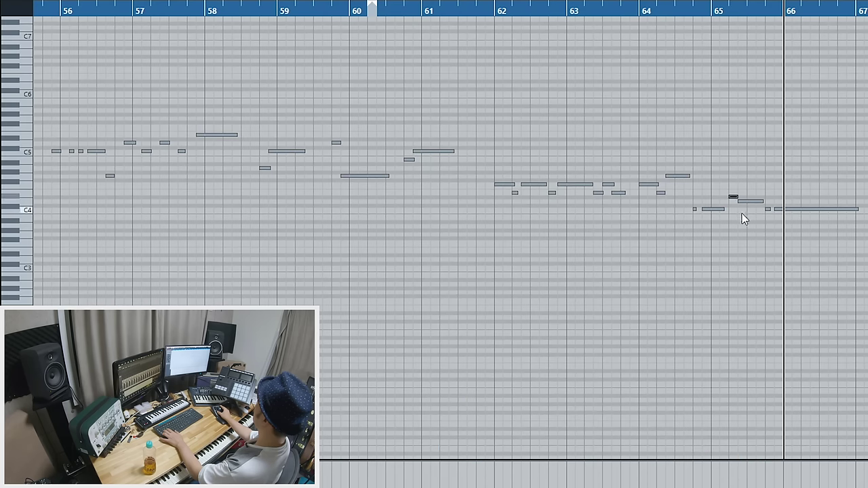
pyautogui.click(787, 209)
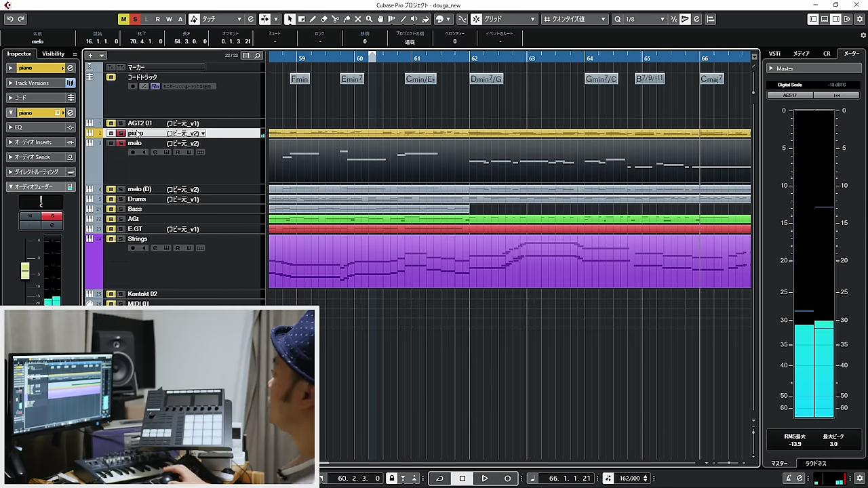
# Play the revised chord passage after bar 60, and replay it from bar 65 into bar 66.
pyautogui.click(402, 57)
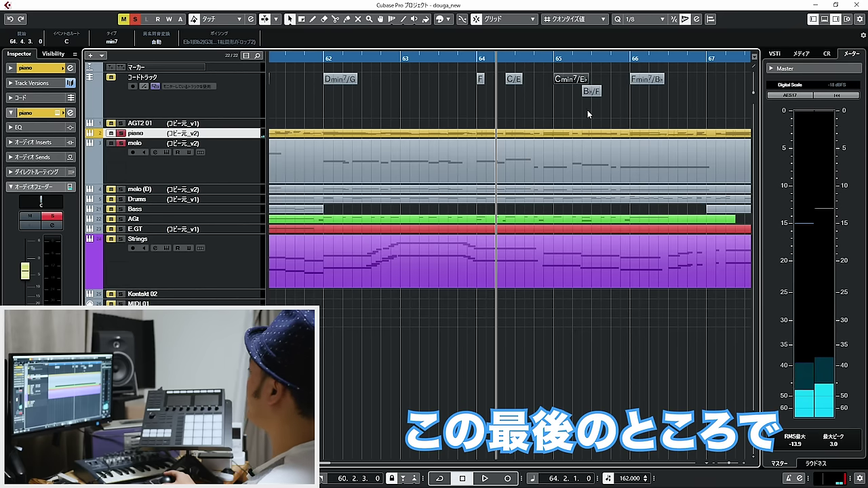
pyautogui.click(554, 58)
pyautogui.press('space')
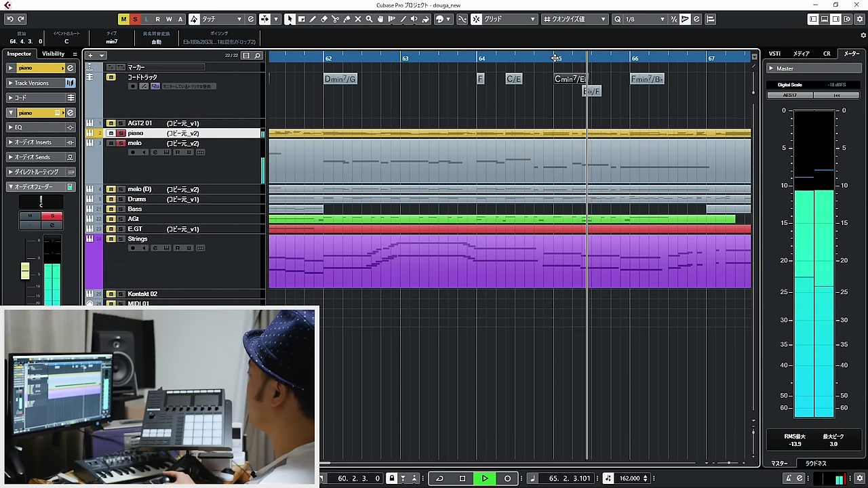
pyautogui.press('space')
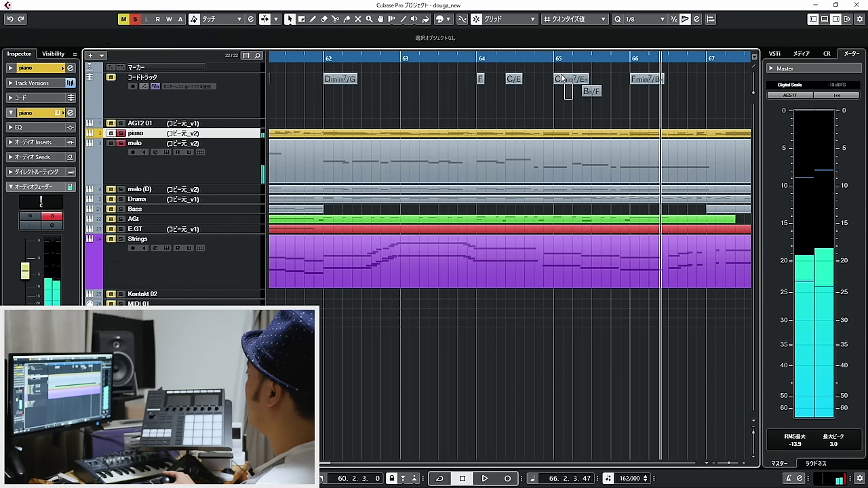
# Examine the Cmin7/E♭, B♭/F and Fmin7/B♭ chords in bars 65 and 66 and how their bass notes move.
pyautogui.click(563, 76)
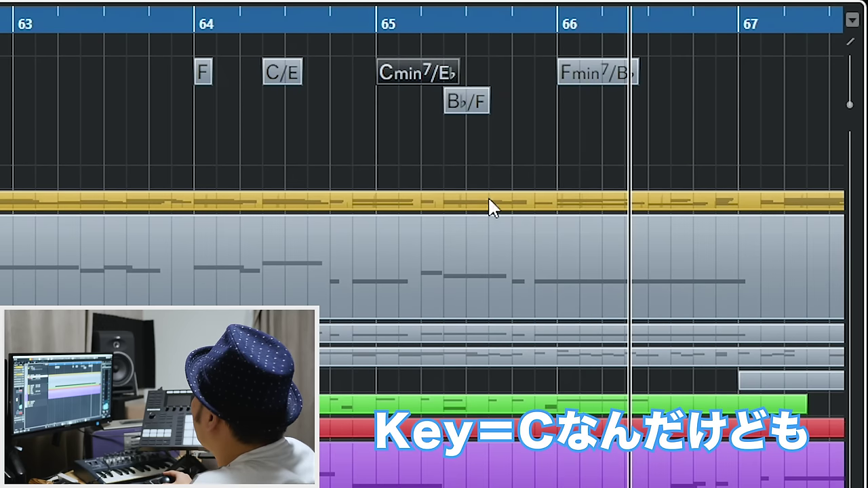
pyautogui.click(499, 258)
pyautogui.click(417, 69)
pyautogui.click(466, 103)
pyautogui.click(617, 76)
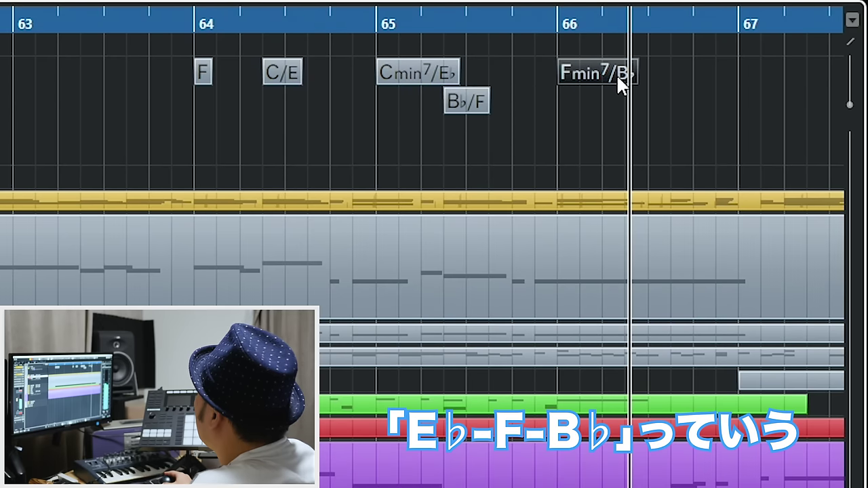
pyautogui.click(713, 135)
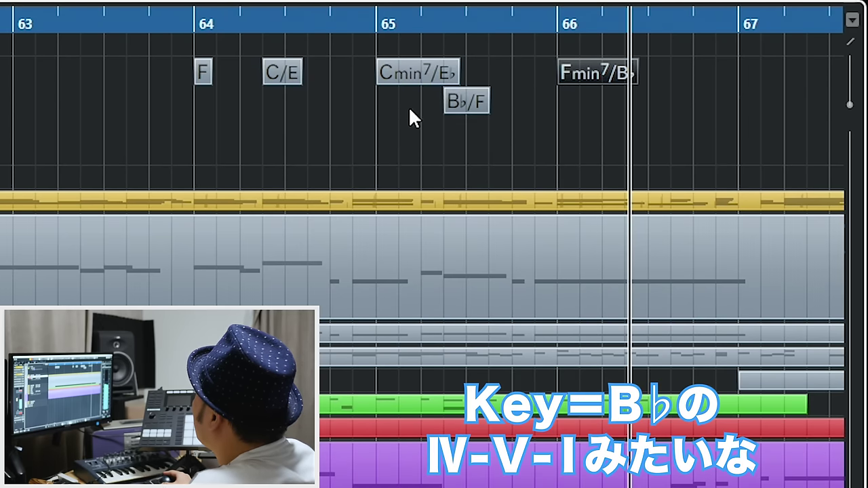
pyautogui.click(406, 64)
pyautogui.click(466, 103)
pyautogui.click(661, 98)
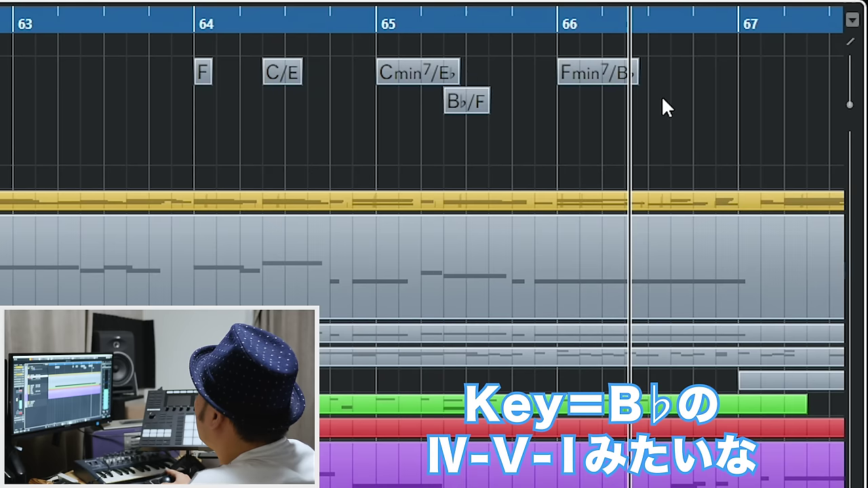
# Open the melo part, check its notes across bars 65 and 66, and close it again.
pyautogui.click(604, 70)
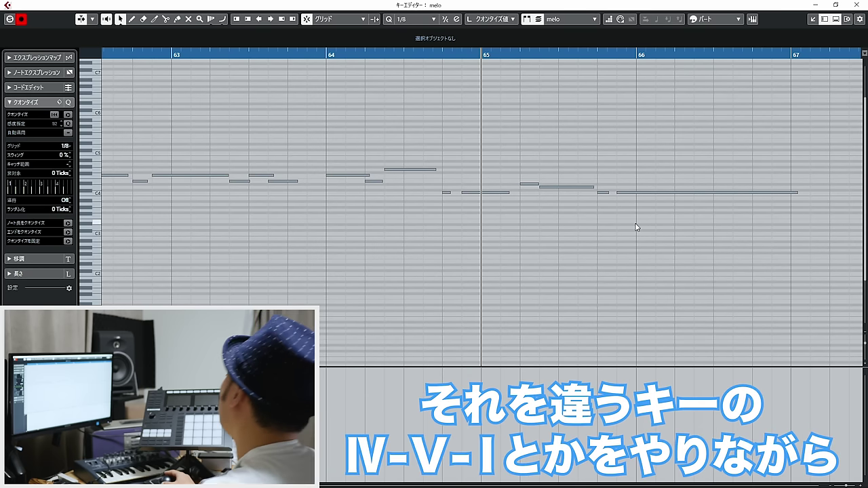
pyautogui.moveTo(662, 229); pyautogui.dragTo(494, 159)
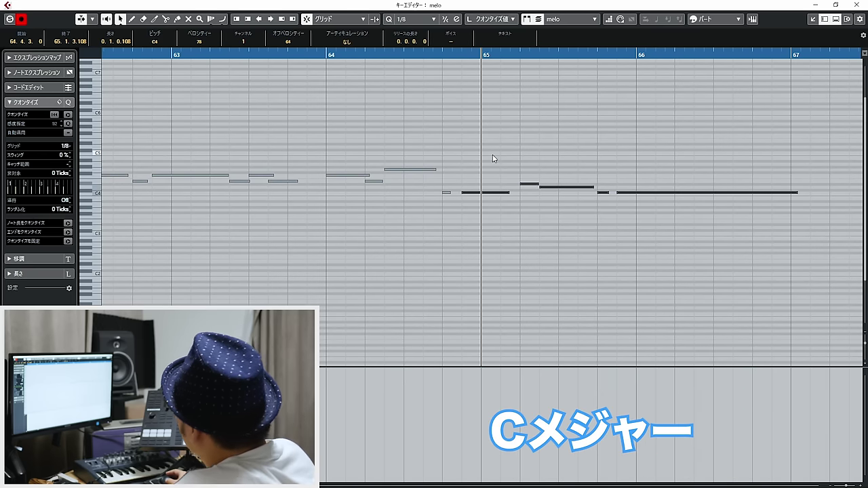
pyautogui.click(530, 184)
pyautogui.press('Return')
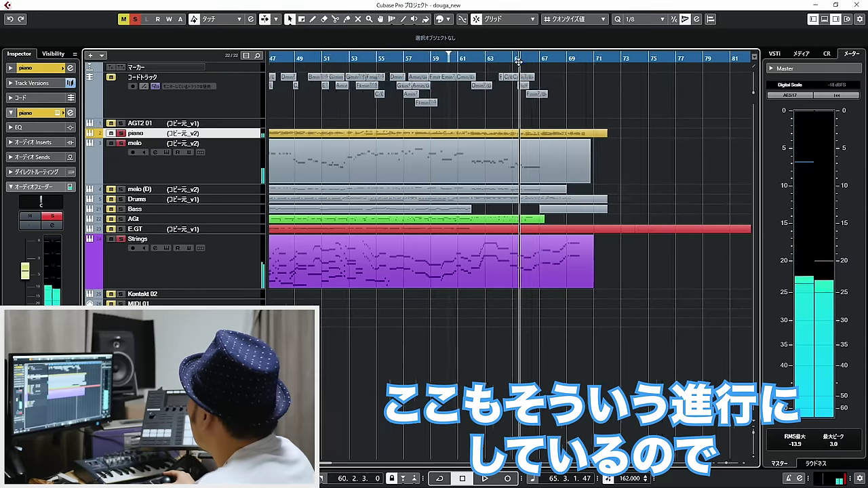
# Review the chord track from F at bar 64 to Fmin7/B♭ at bar 66.
pyautogui.moveTo(518, 61); pyautogui.dragTo(498, 72)
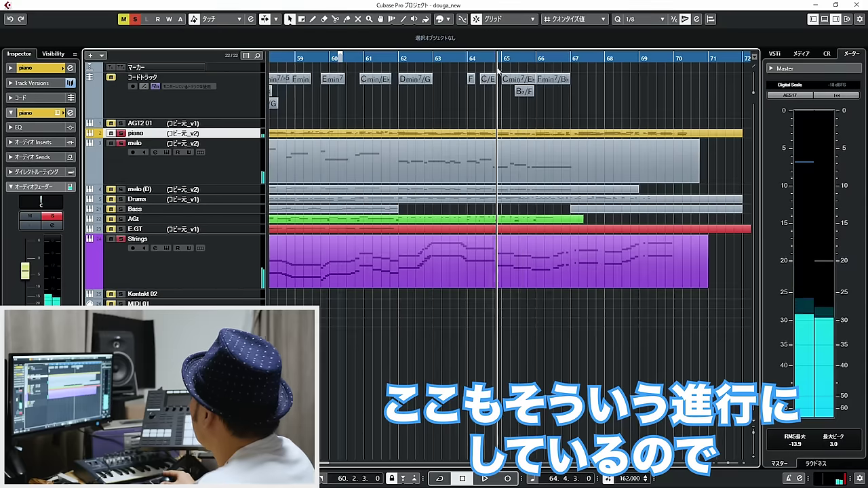
pyautogui.click(586, 273)
pyautogui.moveTo(557, 109); pyautogui.dragTo(482, 88)
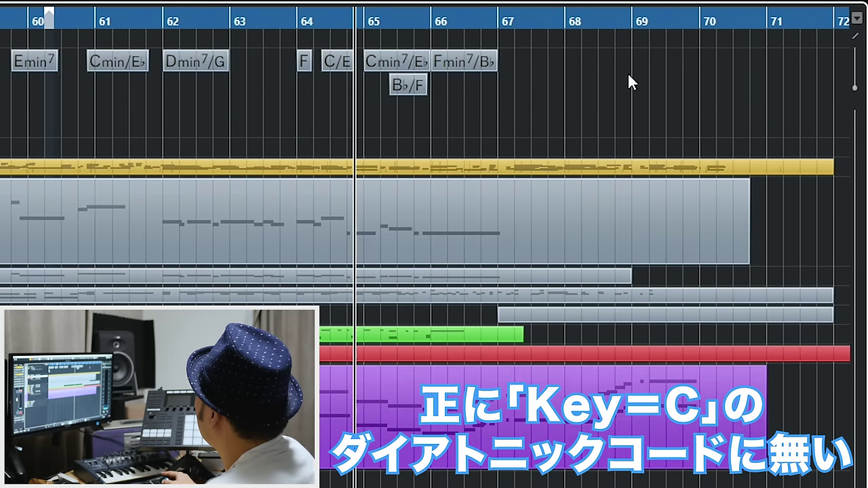
pyautogui.click(477, 62)
# Open the Strings part, play it through bar 66, and check the low octave pair leading into that bar.
pyautogui.doubleClick(531, 381)
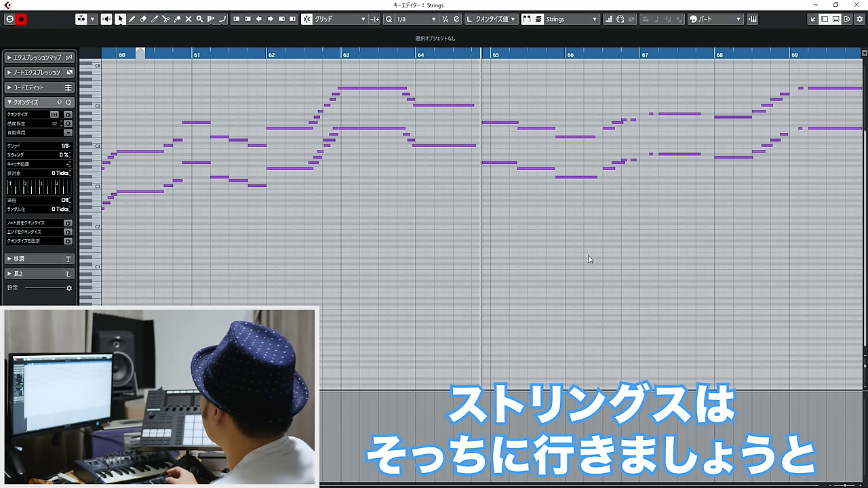
pyautogui.press('space')
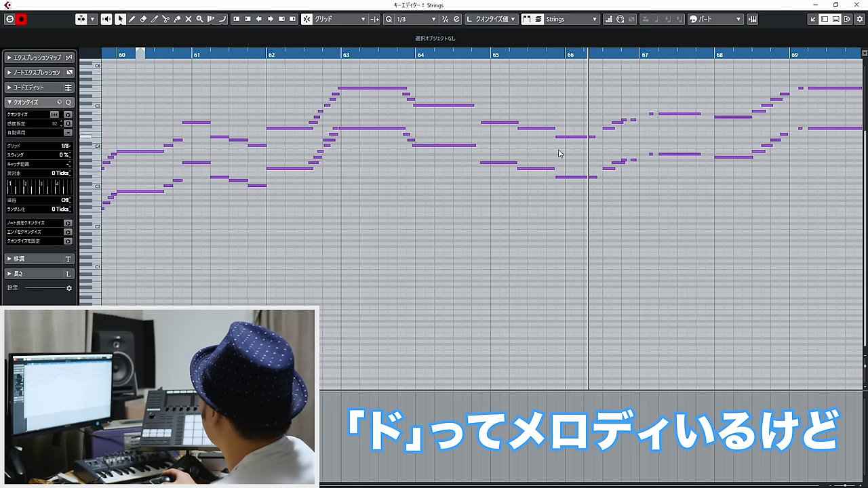
pyautogui.moveTo(569, 125); pyautogui.dragTo(569, 125)
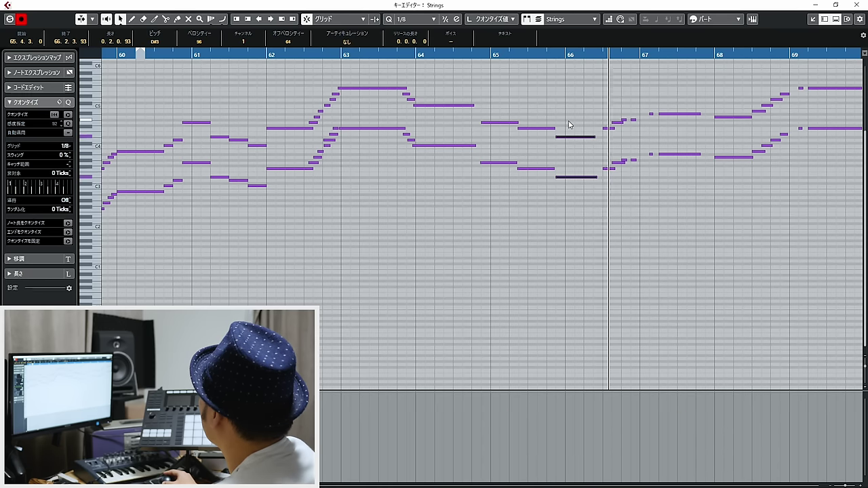
pyautogui.press('space')
# Select the rising Strings run and held notes in bars 68 and 69, and play the passage from bar 66.
pyautogui.moveTo(612, 185); pyautogui.dragTo(858, 101)
pyautogui.moveTo(676, 169); pyautogui.dragTo(667, 92)
pyautogui.moveTo(650, 197); pyautogui.dragTo(773, 68)
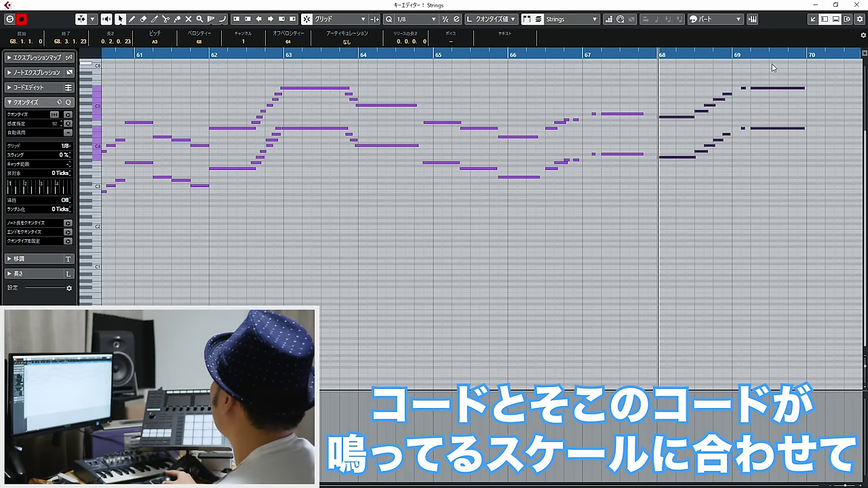
pyautogui.moveTo(571, 54); pyautogui.dragTo(509, 54)
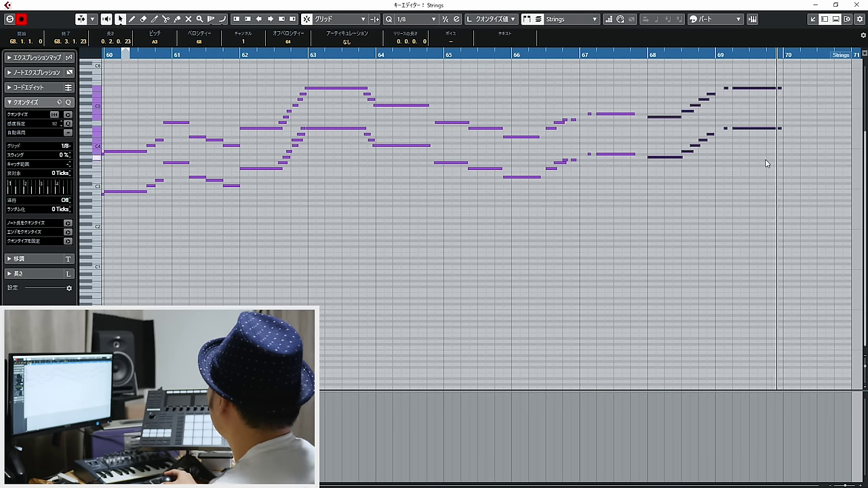
pyautogui.press('space')
# Check the stepwise rising Strings notes in the second half of bar 66.
pyautogui.moveTo(550, 197); pyautogui.dragTo(557, 117)
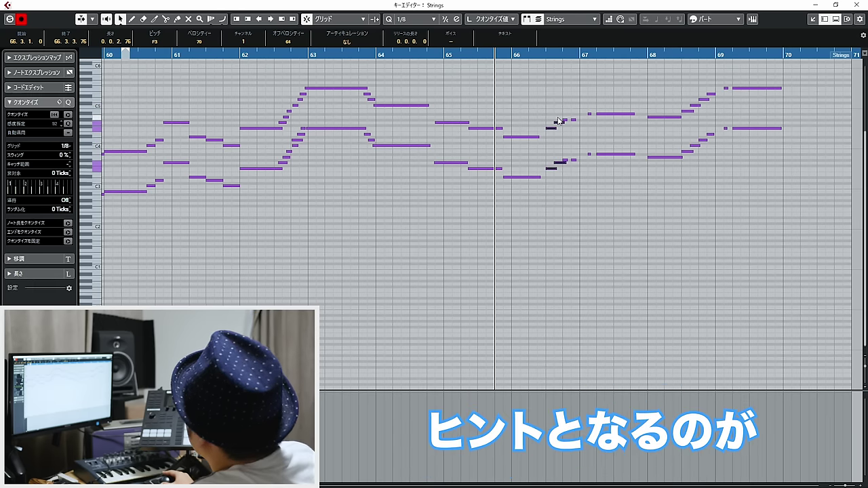
pyautogui.moveTo(549, 58); pyautogui.dragTo(550, 63)
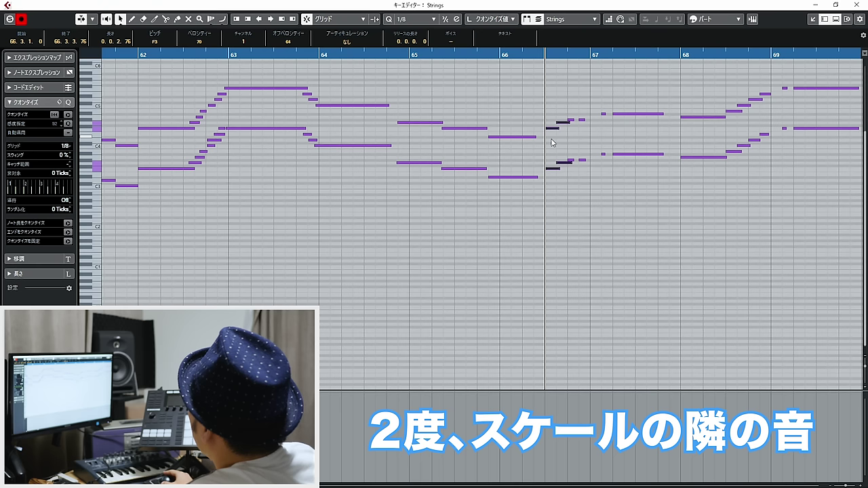
pyautogui.moveTo(544, 180); pyautogui.dragTo(609, 101)
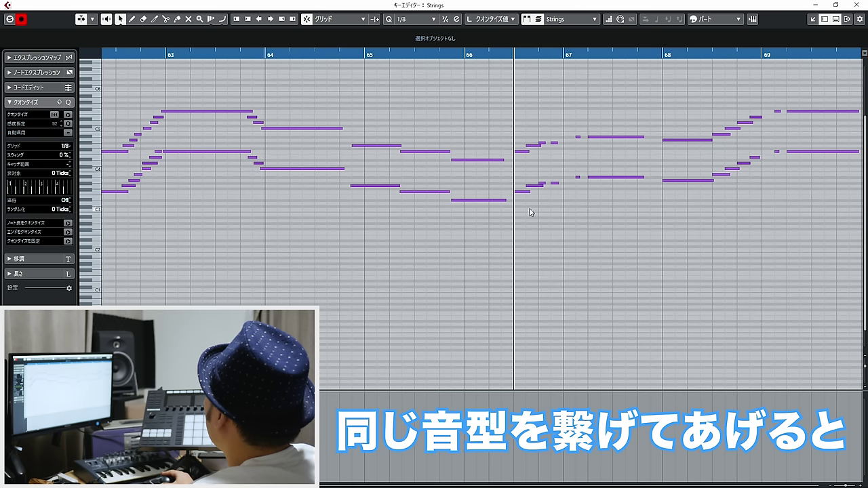
pyautogui.moveTo(533, 210); pyautogui.dragTo(516, 139)
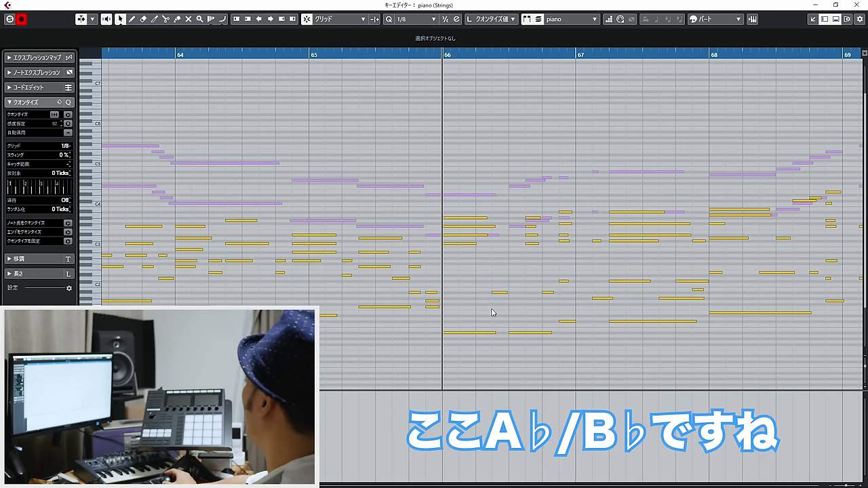
# Compare the Strings line with the piano chord in bar 66 and play the bar.
pyautogui.hotkey('alt', 'Down')
pyautogui.press('space')
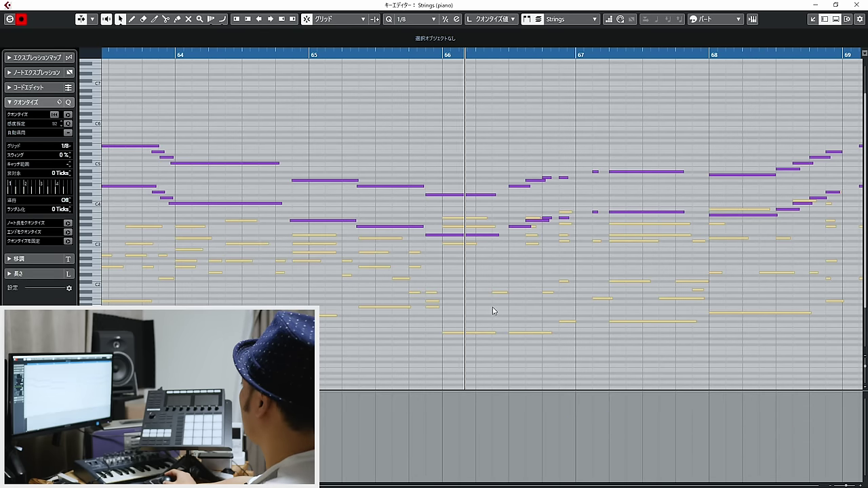
pyautogui.press('space')
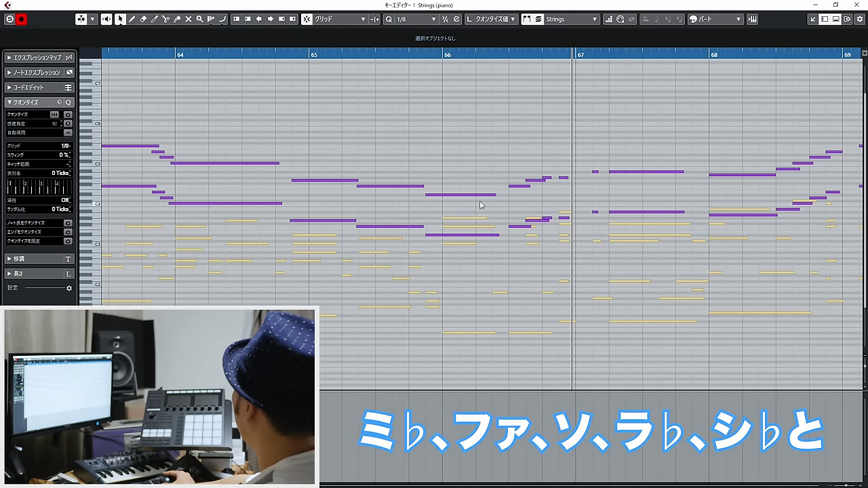
pyautogui.click(534, 180)
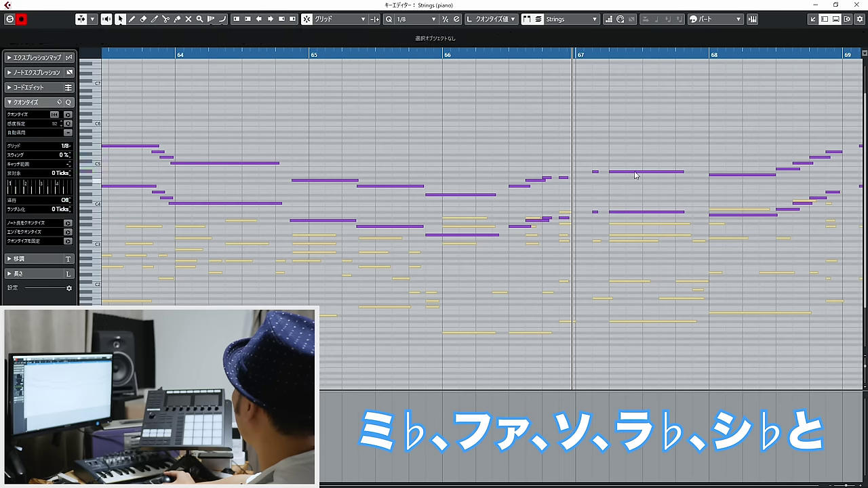
# Play into bar 68 and check the piano's D/E chord with its long E1 bass note.
pyautogui.hotkey('alt', 'Up')
pyautogui.press('space')
pyautogui.moveTo(638, 116); pyautogui.dragTo(837, 112)
pyautogui.press('space')
pyautogui.click(671, 310)
pyautogui.click(673, 314)
pyautogui.moveTo(721, 328); pyautogui.dragTo(595, 332)
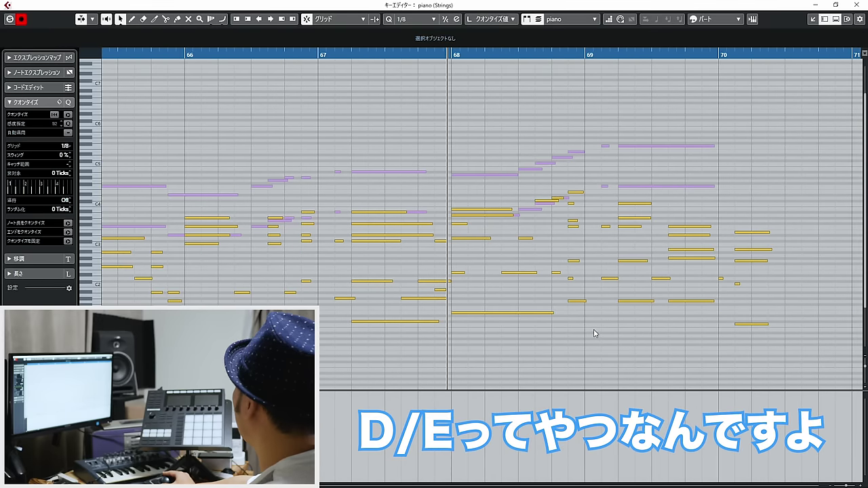
pyautogui.click(548, 314)
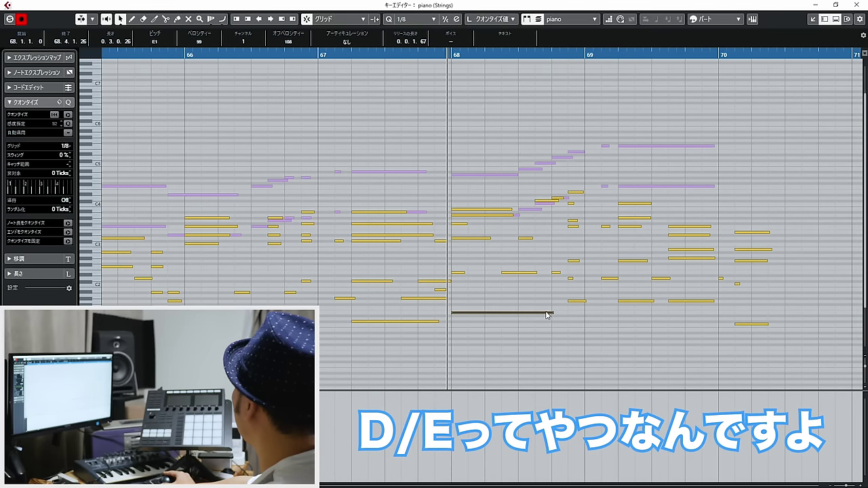
pyautogui.press('Tab')
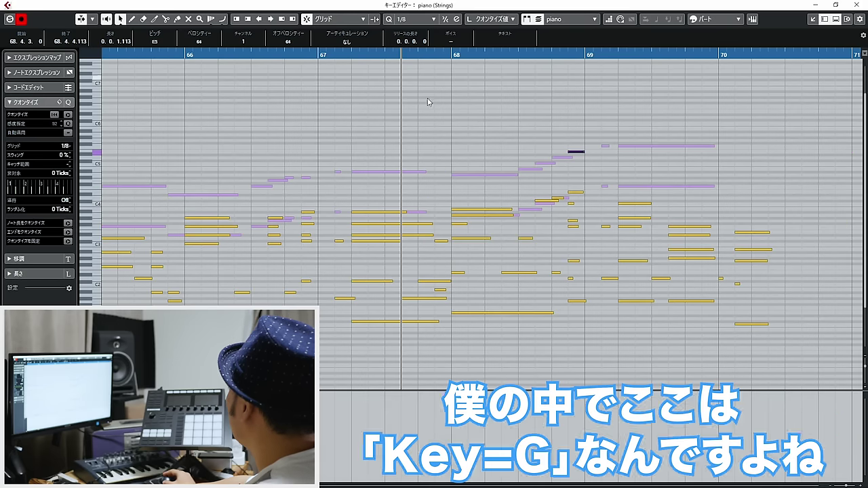
# Select the Strings run in bar 68 and check its upper notes one by one up to the end of the bar.
pyautogui.moveTo(587, 225); pyautogui.dragTo(475, 141)
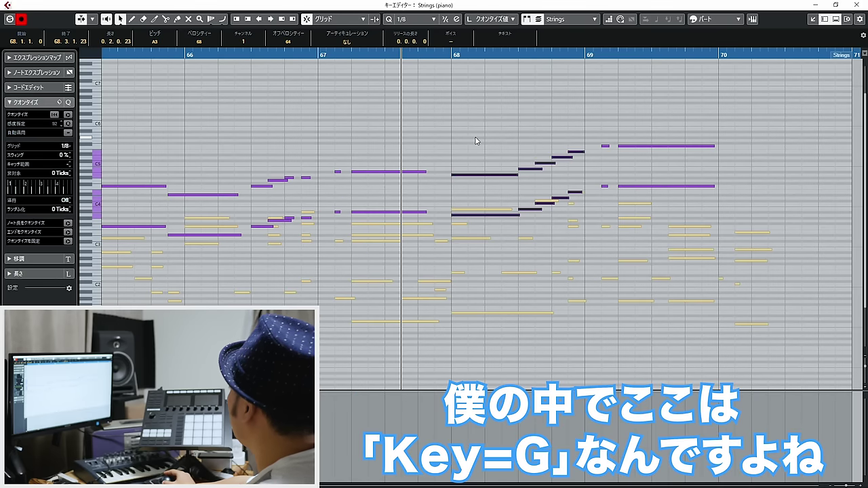
pyautogui.moveTo(466, 360); pyautogui.dragTo(579, 198)
pyautogui.click(575, 185)
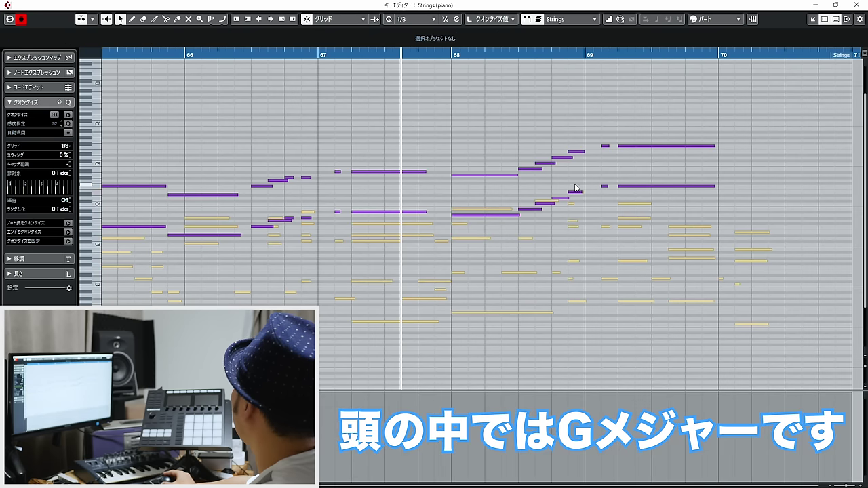
pyautogui.click(475, 175)
pyautogui.click(534, 169)
pyautogui.click(550, 163)
pyautogui.click(567, 158)
# Play the Strings from bar 68 and check how the run connects to the long notes in bar 69.
pyautogui.moveTo(463, 58); pyautogui.dragTo(464, 54)
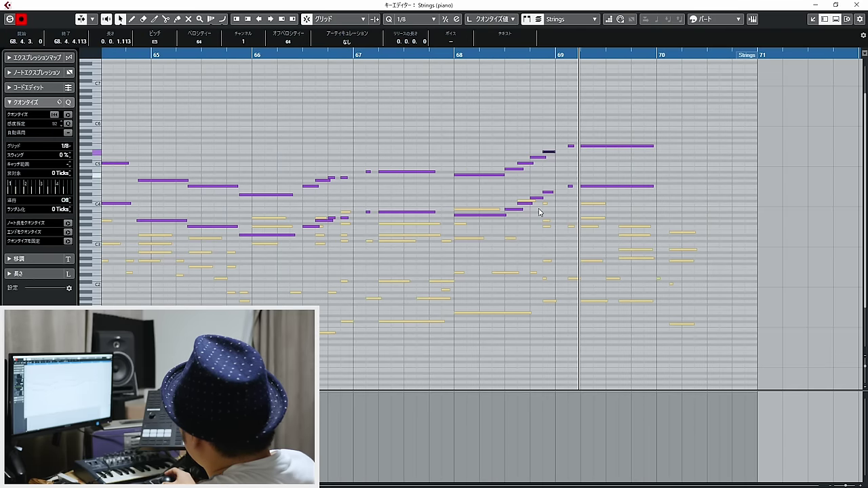
pyautogui.moveTo(569, 327); pyautogui.dragTo(646, 222)
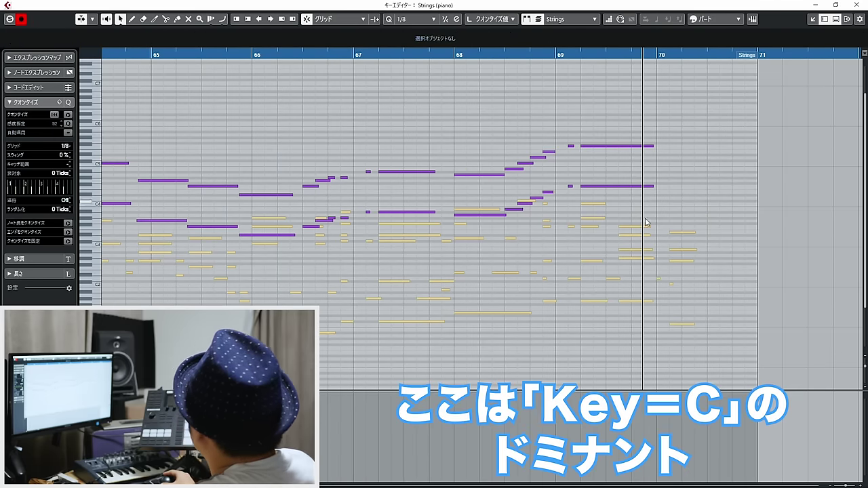
pyautogui.moveTo(591, 157); pyautogui.dragTo(637, 301)
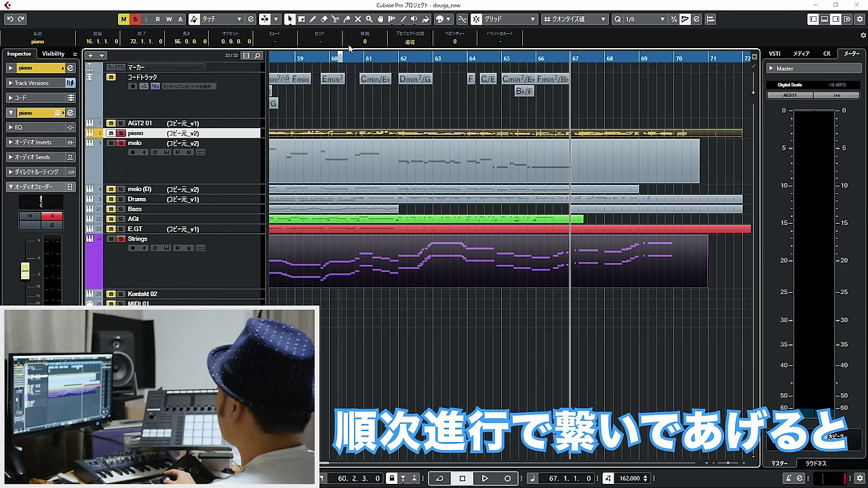
# Examine the overall Strings line against the piano from about bar 42 to the end of the part.
pyautogui.press('g')
pyautogui.press('g')
pyautogui.press('g')
pyautogui.press('g')
pyautogui.press('g')
pyautogui.press('g')
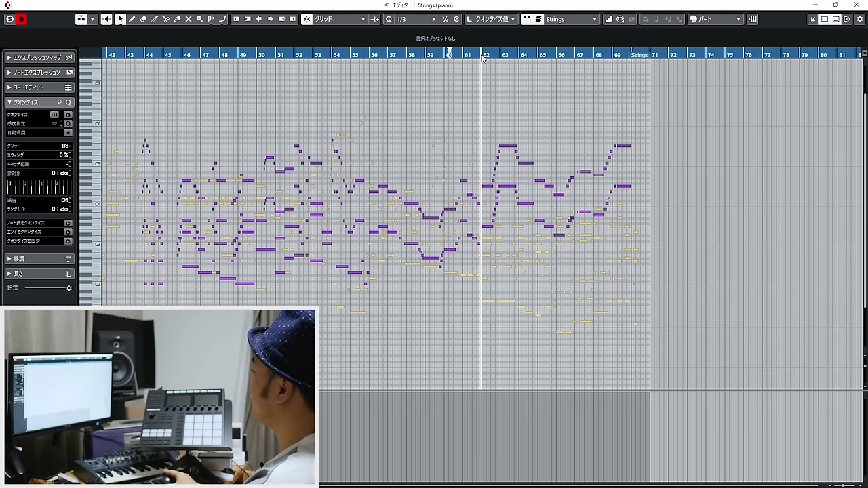
pyautogui.press('h')
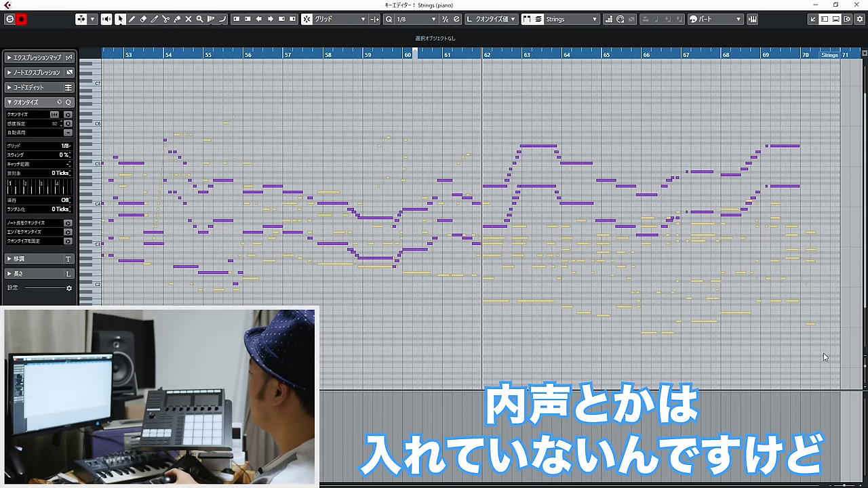
pyautogui.moveTo(810, 356); pyautogui.dragTo(480, 132)
pyautogui.click(279, 101)
pyautogui.press('g')
pyautogui.press('g')
pyautogui.press('g')
pyautogui.press('g')
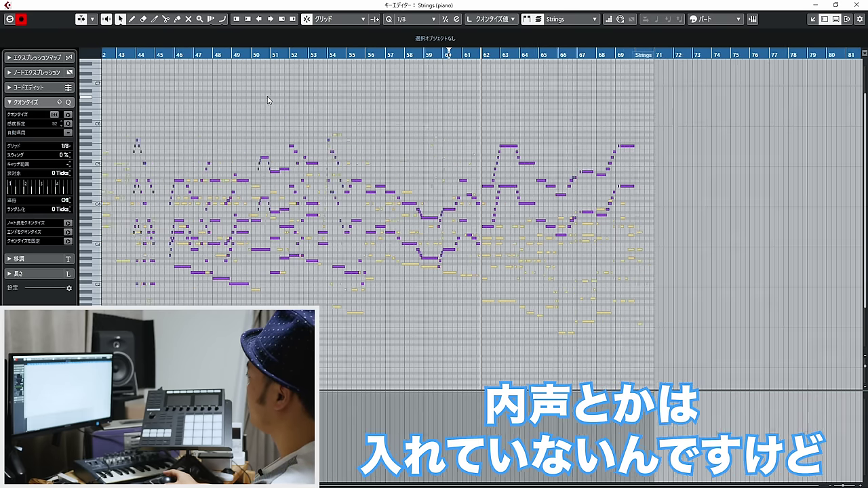
pyautogui.press('g')
pyautogui.press('g')
pyautogui.press('g')
pyautogui.press('g')
pyautogui.press('g')
pyautogui.press('h')
pyautogui.press('h')
pyautogui.press('h')
pyautogui.press('h')
pyautogui.press('h')
pyautogui.press('h')
pyautogui.press('g')
pyautogui.press('g')
pyautogui.press('g')
pyautogui.moveTo(493, 54); pyautogui.dragTo(492, 68)
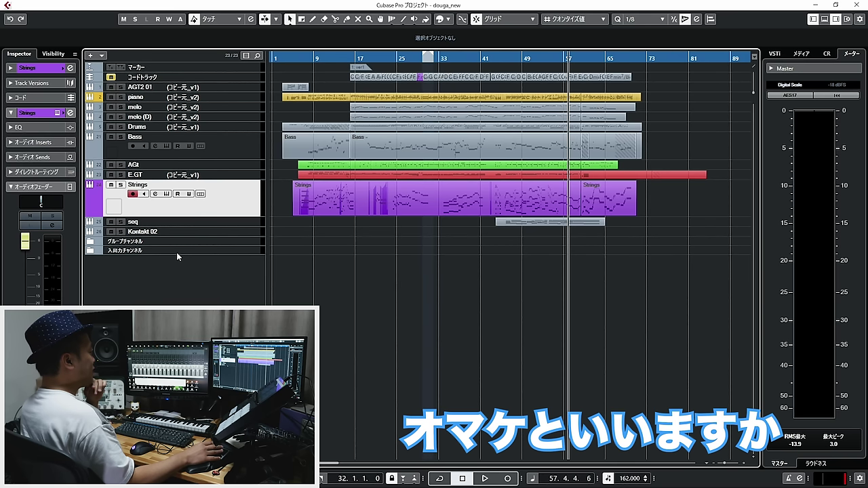
# Select the seq track, increase its height and show its basic track settings.
pyautogui.click(166, 224)
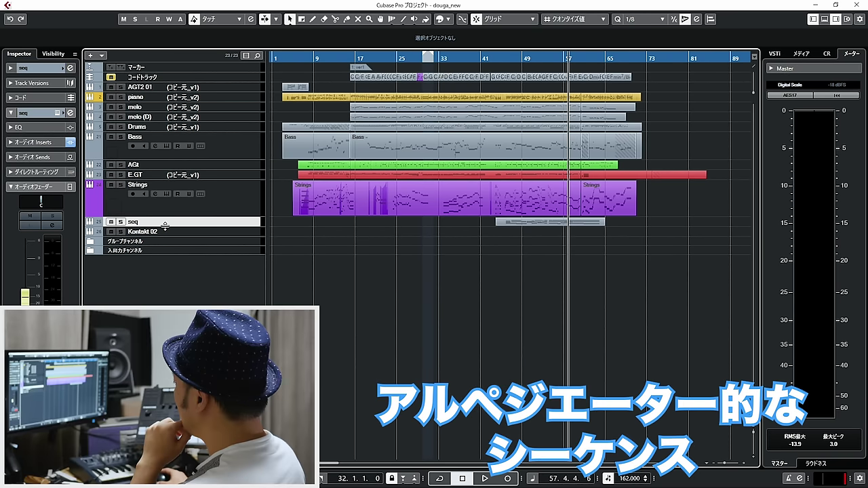
pyautogui.moveTo(165, 225); pyautogui.dragTo(166, 235)
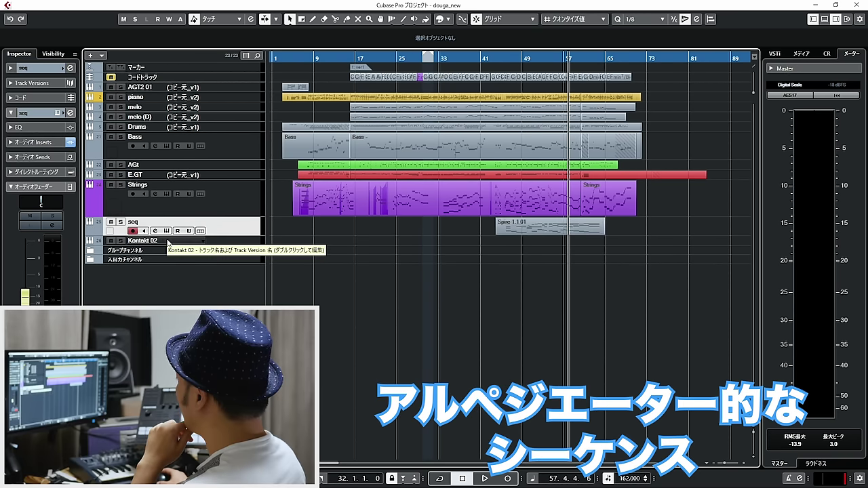
pyautogui.click(37, 71)
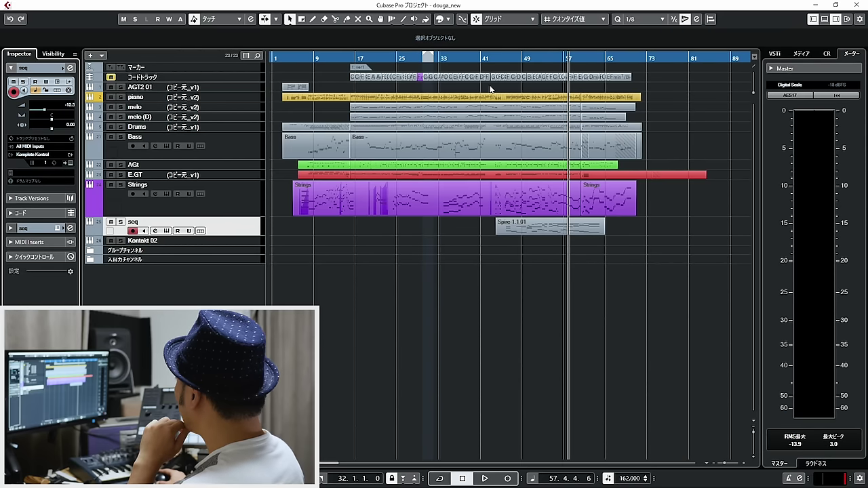
# Enlarge the chord track and trim the start of the Spire-1.1 01 part to 45.2.3.0.
pyautogui.moveTo(500, 58); pyautogui.dragTo(499, 80)
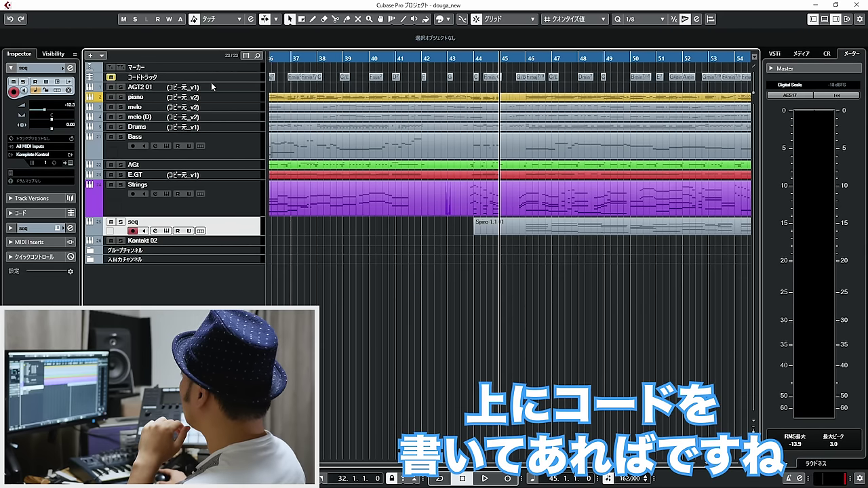
pyautogui.moveTo(212, 82); pyautogui.dragTo(216, 110)
pyautogui.moveTo(489, 78); pyautogui.dragTo(431, 262)
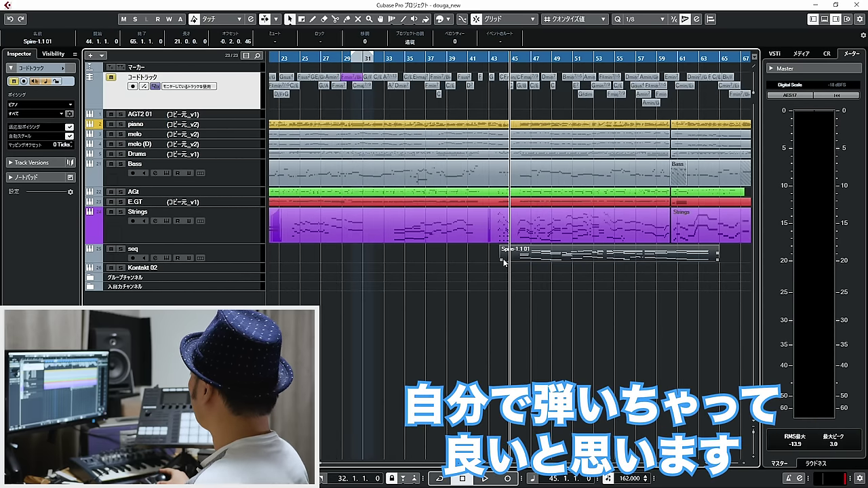
pyautogui.moveTo(503, 263); pyautogui.dragTo(515, 258)
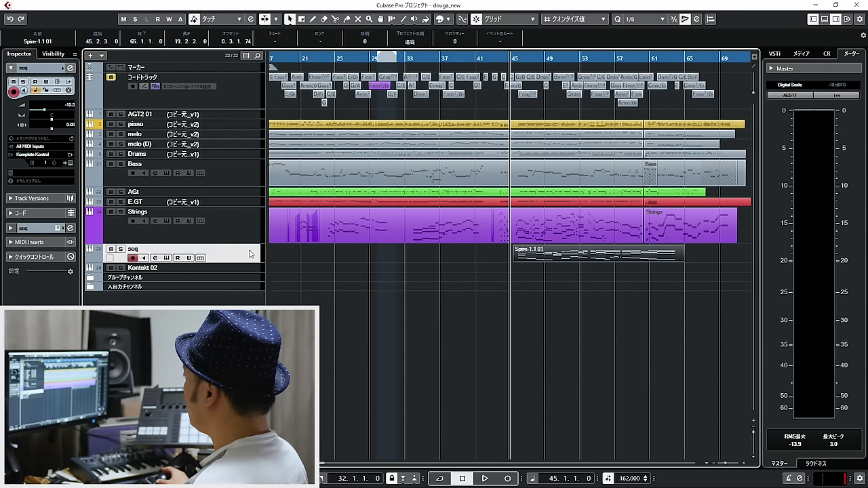
# Open the seq track's Komplete Kontrol instrument below the arrangement, check its arpeggiator during playback and close it again.
pyautogui.click(72, 164)
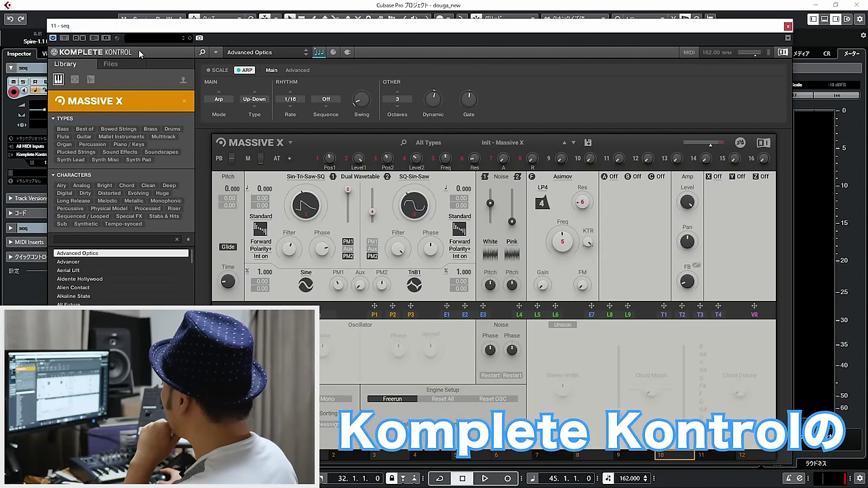
pyautogui.moveTo(259, 29); pyautogui.dragTo(279, 318)
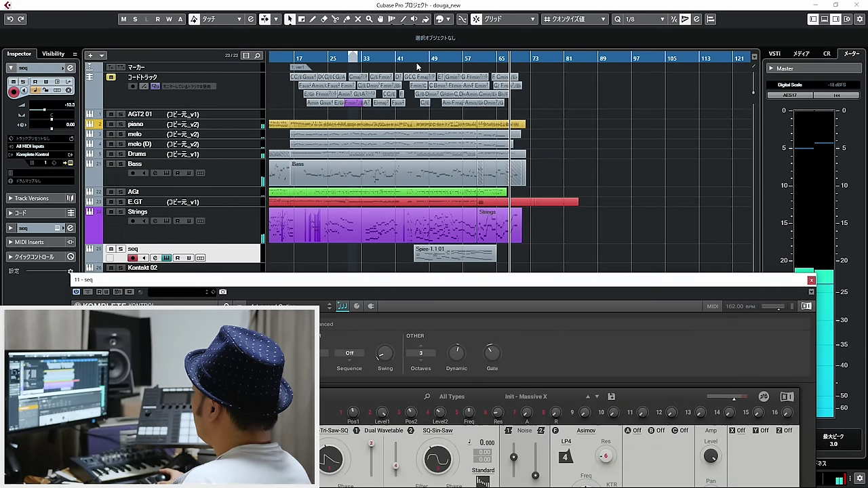
pyautogui.press('g')
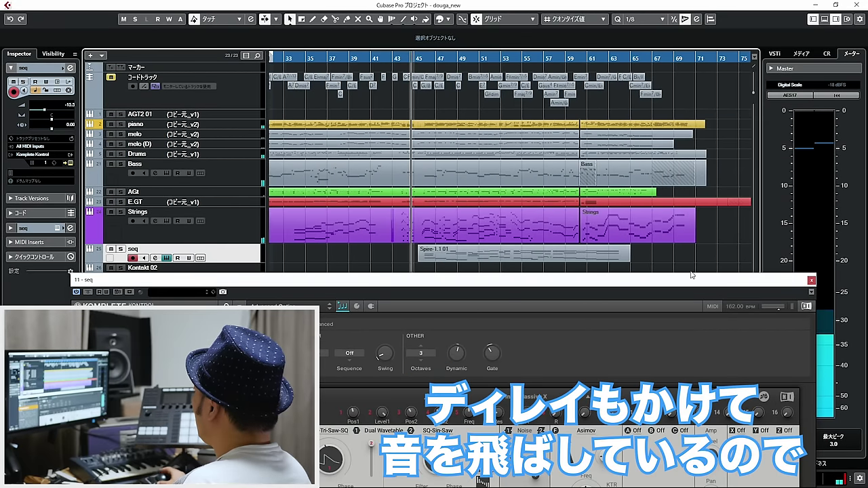
pyautogui.click(810, 281)
# Bypass the H-Delay insert on the seq track and compare the part soloed and in the mix from about bar 46.
pyautogui.click(32, 228)
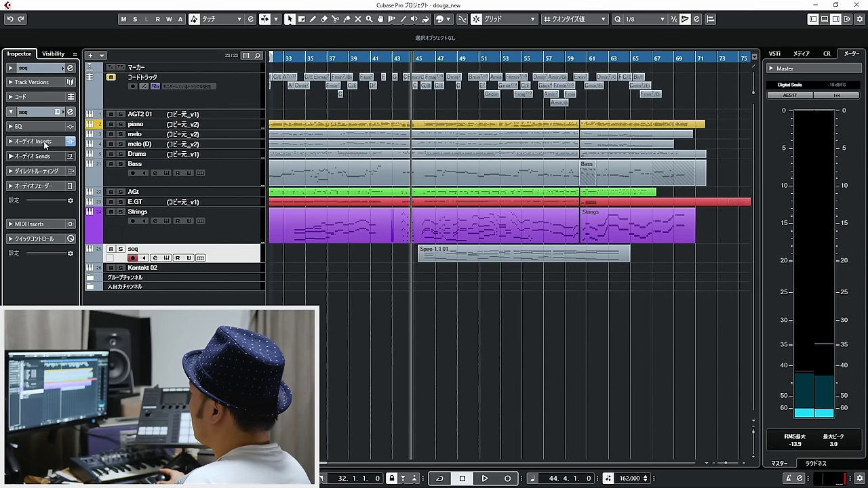
pyautogui.click(45, 143)
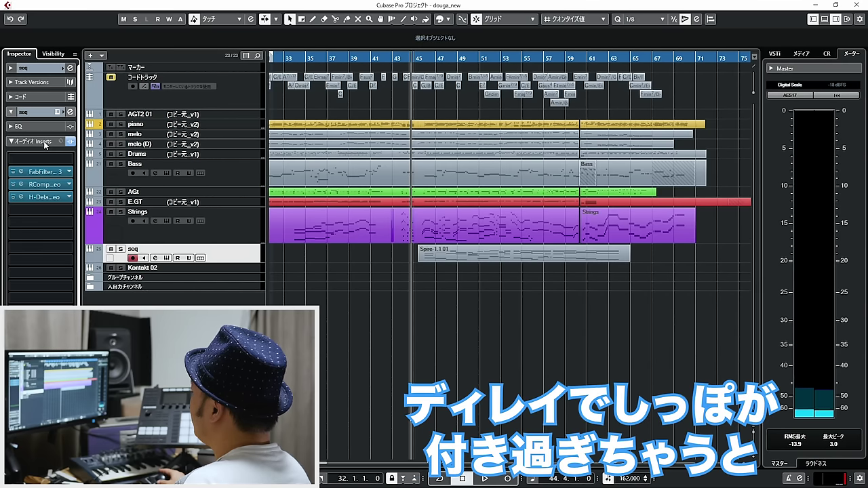
pyautogui.click(13, 197)
pyautogui.click(431, 59)
pyautogui.press('space')
pyautogui.press('s')
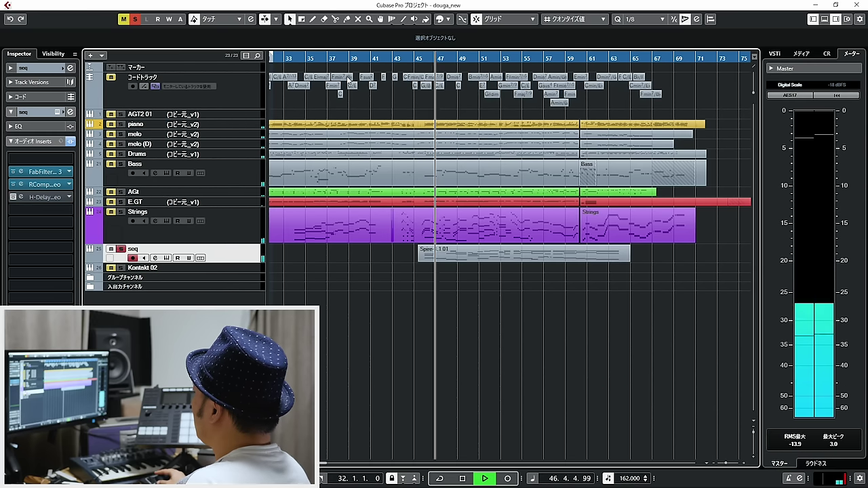
pyautogui.press('s')
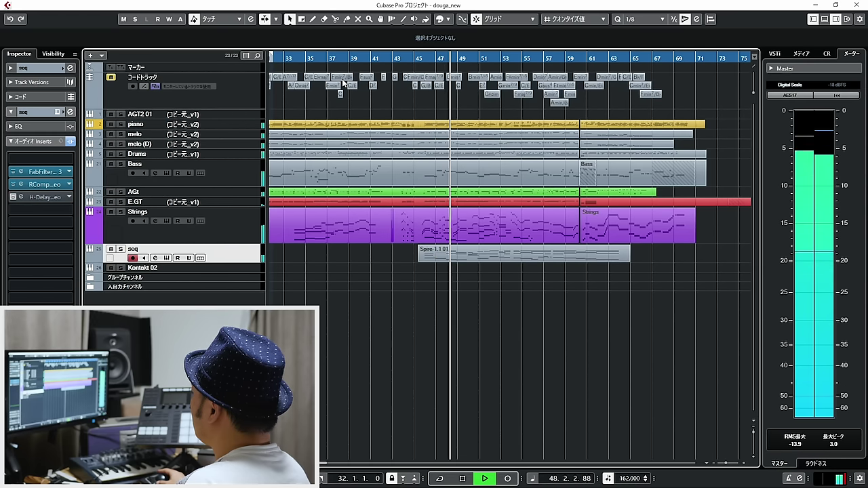
pyautogui.press('s')
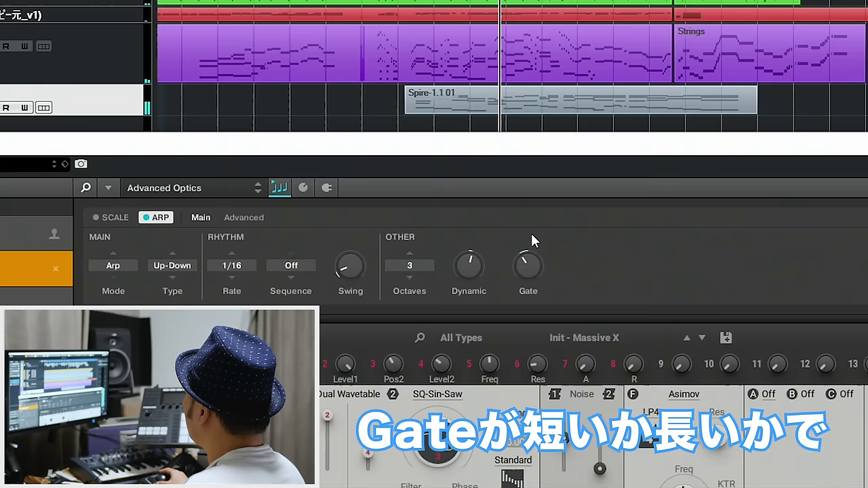
# Audition the arpeggiator's Gate at 96.5 %, then shorten the Gate again while the seq part plays.
pyautogui.moveTo(494, 338); pyautogui.dragTo(494, 320)
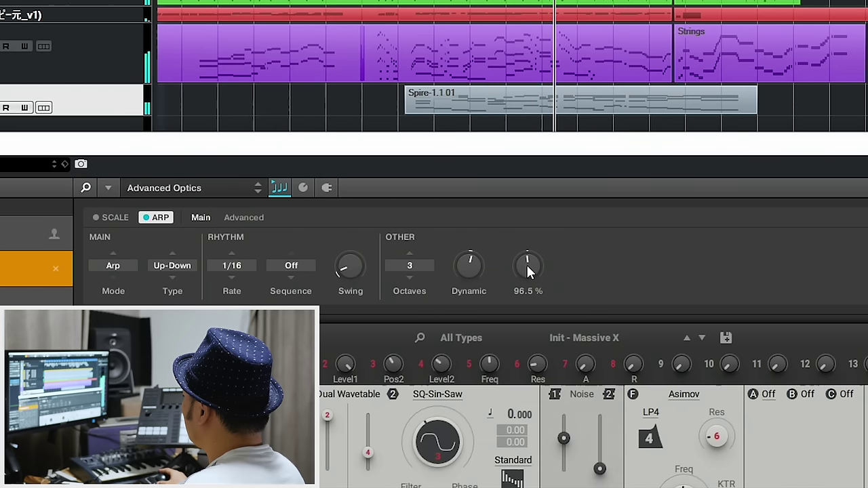
pyautogui.moveTo(528, 269); pyautogui.dragTo(528, 290)
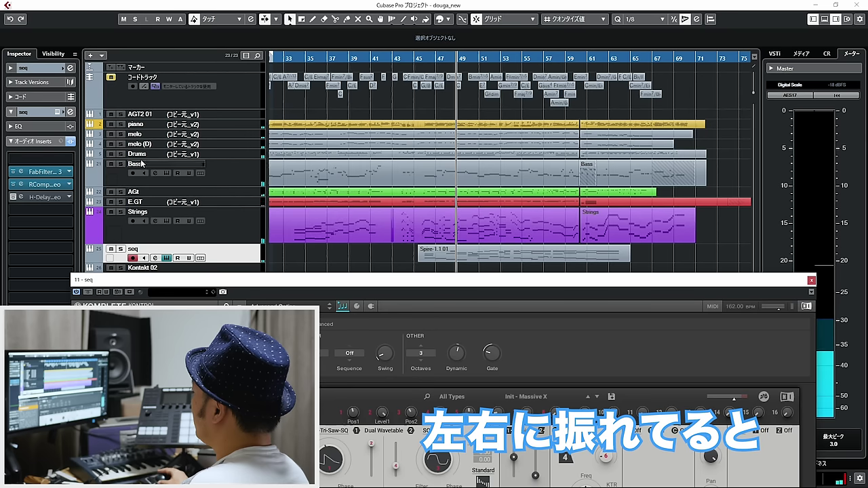
# Insert AutoPan after H-Delay on the seq track and audition different pan rates, including 6.05 Hz and 6.35 Hz.
pyautogui.click(68, 210)
pyautogui.write('auto')
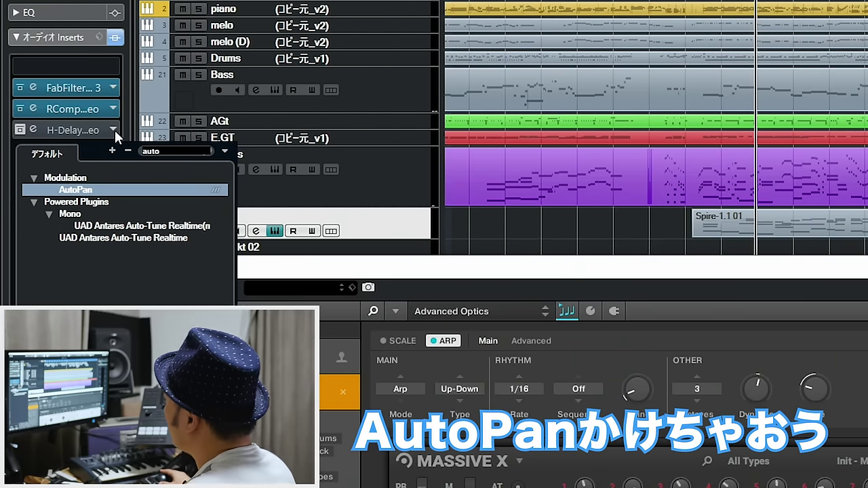
pyautogui.click(88, 190)
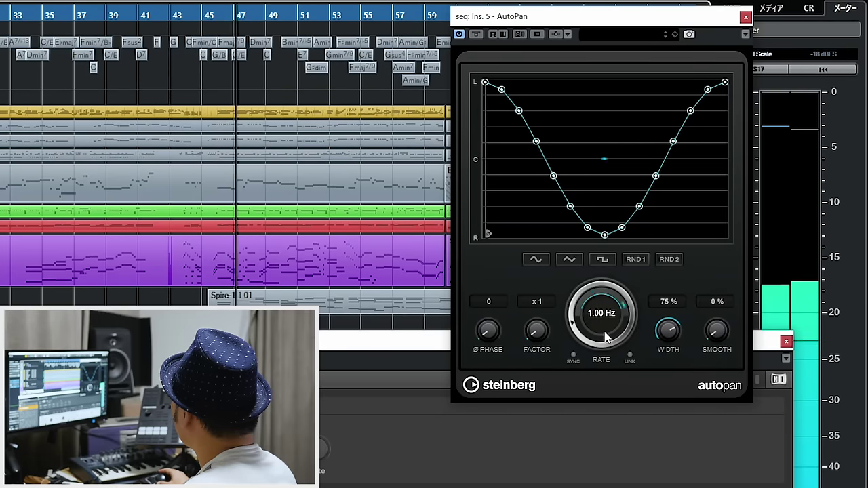
pyautogui.moveTo(621, 328); pyautogui.dragTo(594, 295)
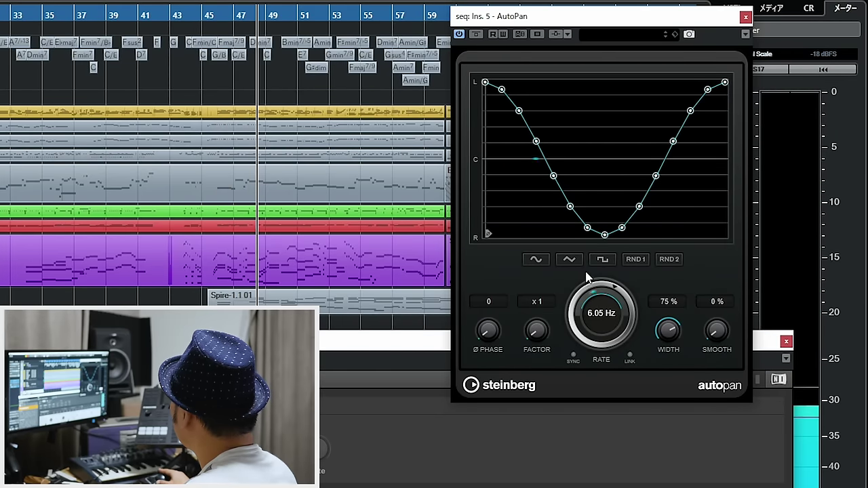
pyautogui.moveTo(592, 289)
pyautogui.mouseDown()
pyautogui.moveTo(581, 293)
pyautogui.moveTo(594, 285)
pyautogui.mouseUp()
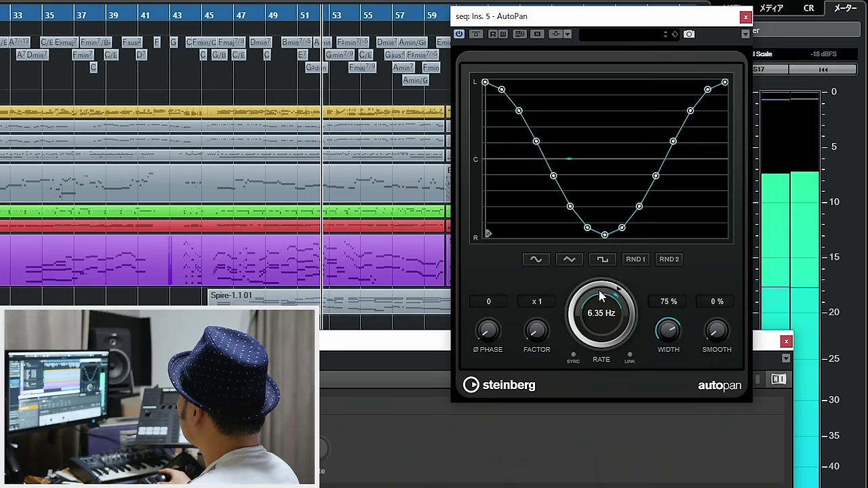
pyautogui.moveTo(595, 287); pyautogui.dragTo(570, 337)
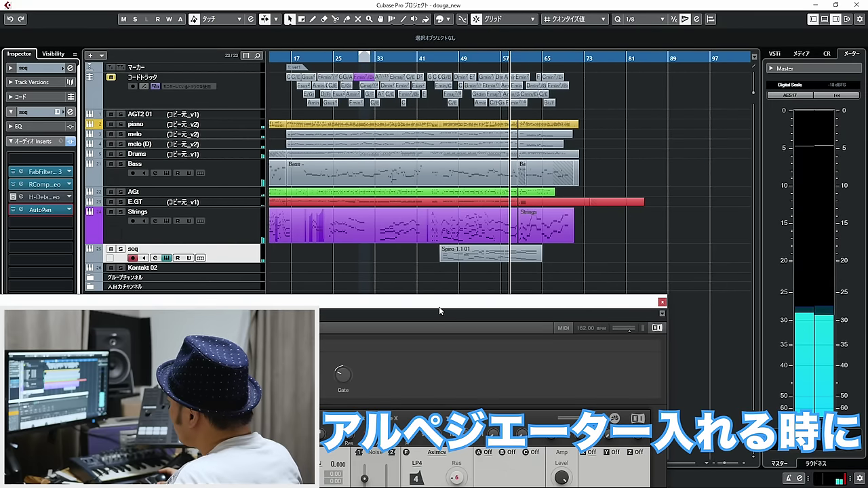
# Move the seq instrument window clear of the arrangement, close it and stop playback.
pyautogui.moveTo(439, 311); pyautogui.dragTo(500, 75)
pyautogui.click(724, 68)
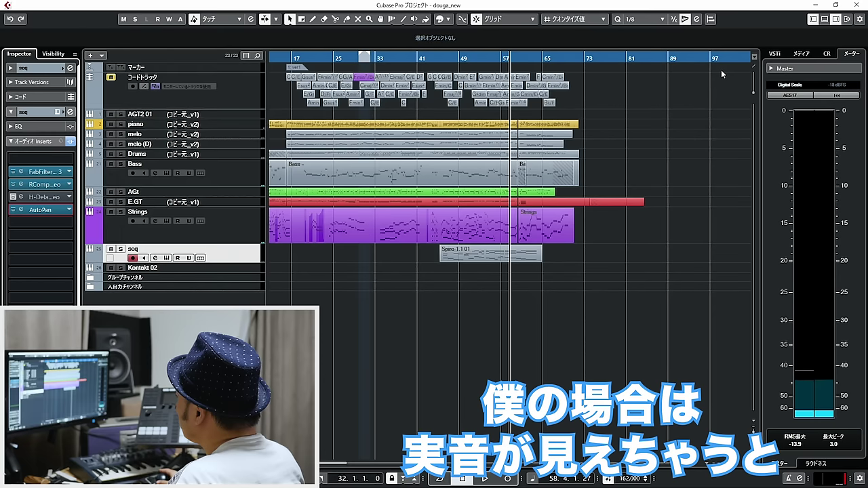
pyautogui.press('space')
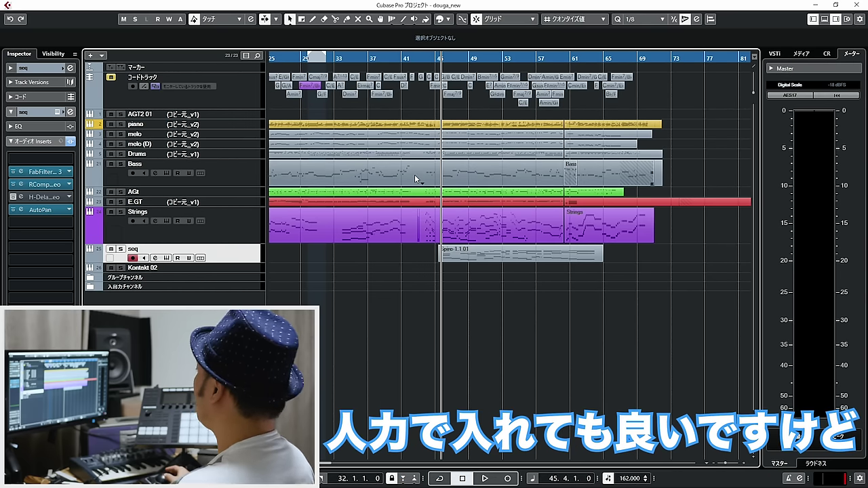
# Bring up the Wch_Down track and locate its WChimeMidDown clip near bar 16 within the whole arrangement.
pyautogui.press('e')
pyautogui.moveTo(391, 73); pyautogui.dragTo(475, 135)
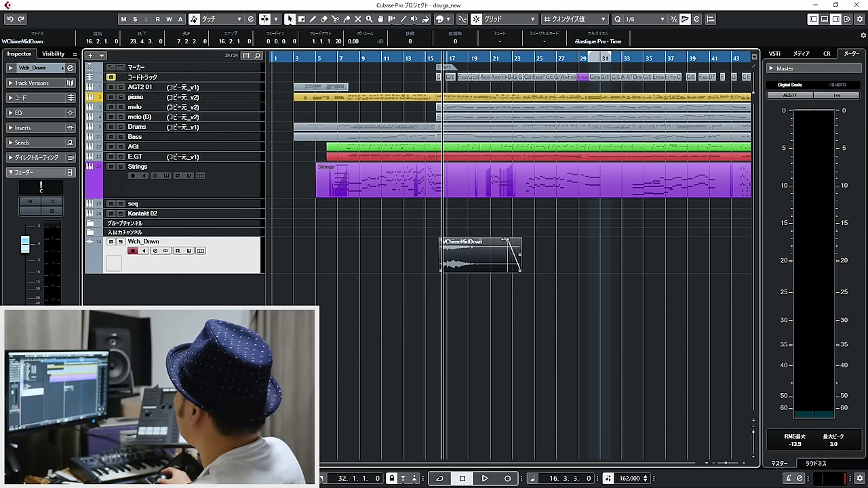
pyautogui.press('h')
pyautogui.press('h')
pyautogui.press('g')
pyautogui.press('g')
pyautogui.press('g')
pyautogui.press('g')
pyautogui.press('g')
pyautogui.press('g')
pyautogui.press('g')
pyautogui.press('g')
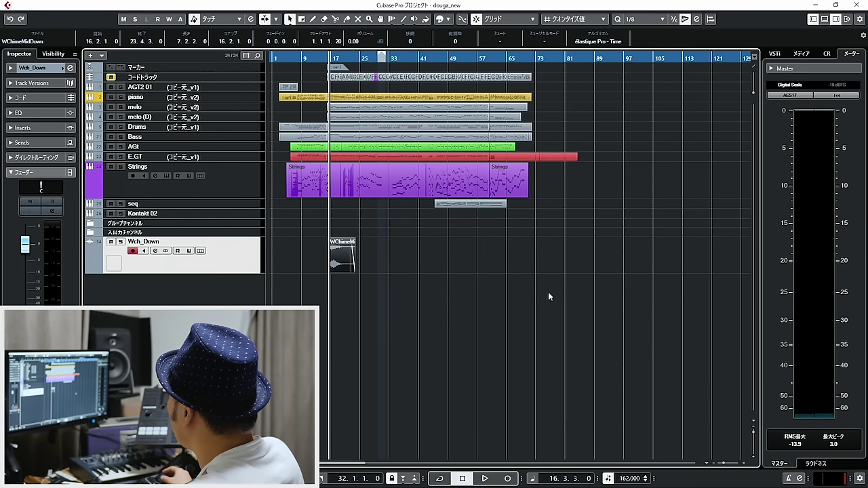
# Enlarge the Wch_Down track's height and examine the WChimeMidDown waveform at the section change at bar 16.
pyautogui.press('z')
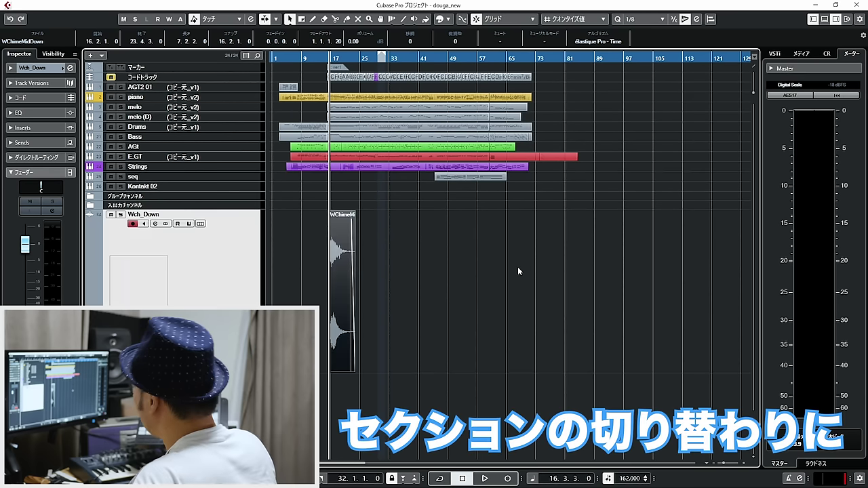
pyautogui.press('z')
pyautogui.press('z')
pyautogui.press('h')
pyautogui.press('h')
pyautogui.press('h')
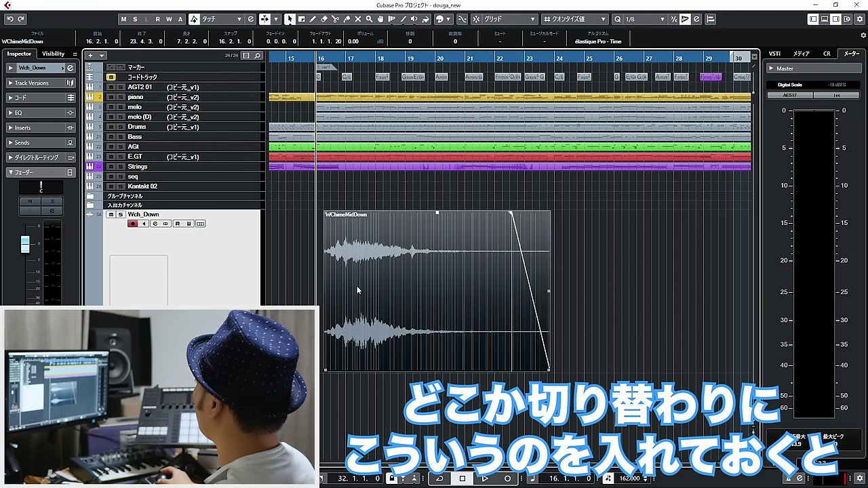
# Shorten the fade-out of the WChimeMidDown clip to 0.2.1.4.
pyautogui.moveTo(313, 238); pyautogui.dragTo(227, 236)
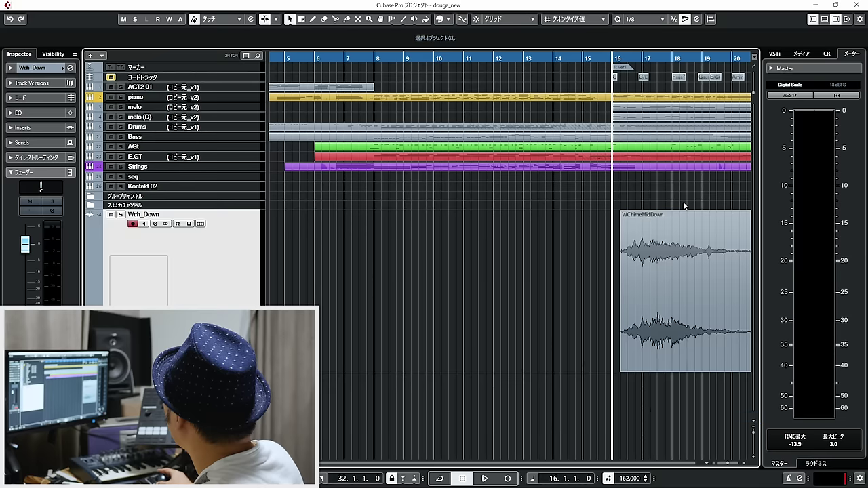
pyautogui.hscroll(5, 682, 202)
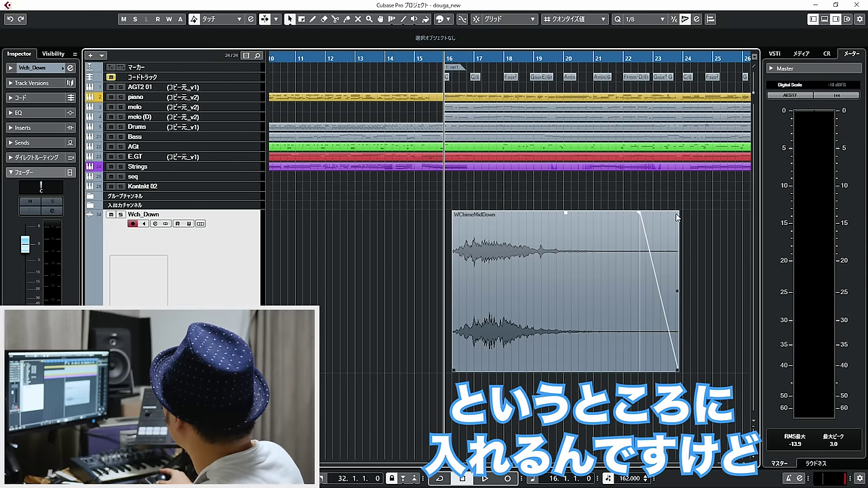
pyautogui.moveTo(642, 216); pyautogui.dragTo(659, 214)
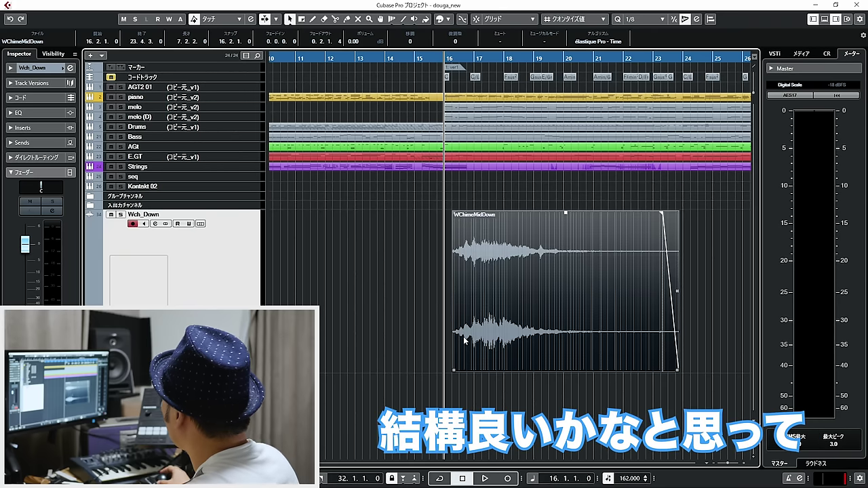
# Move the WChimeMidDown clip's start to 15.4.4.77 and play the transition into bar 16.
pyautogui.click(406, 57)
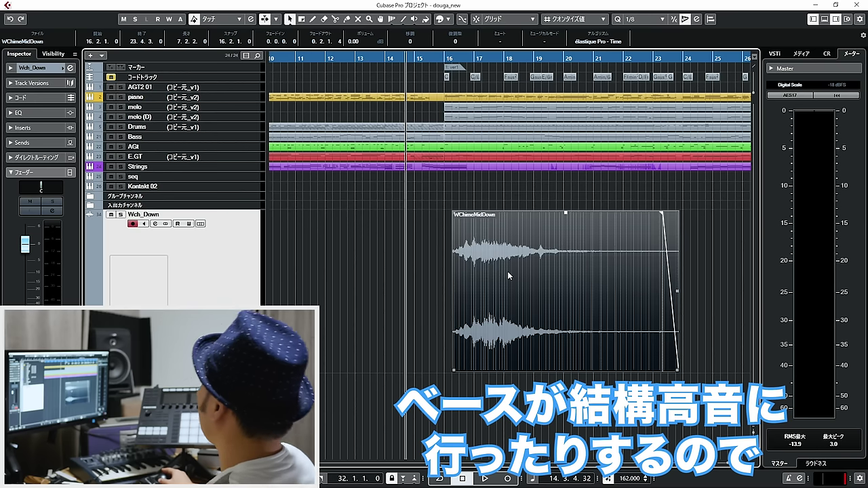
pyautogui.moveTo(508, 273); pyautogui.dragTo(504, 274)
pyautogui.moveTo(445, 57); pyautogui.dragTo(445, 88)
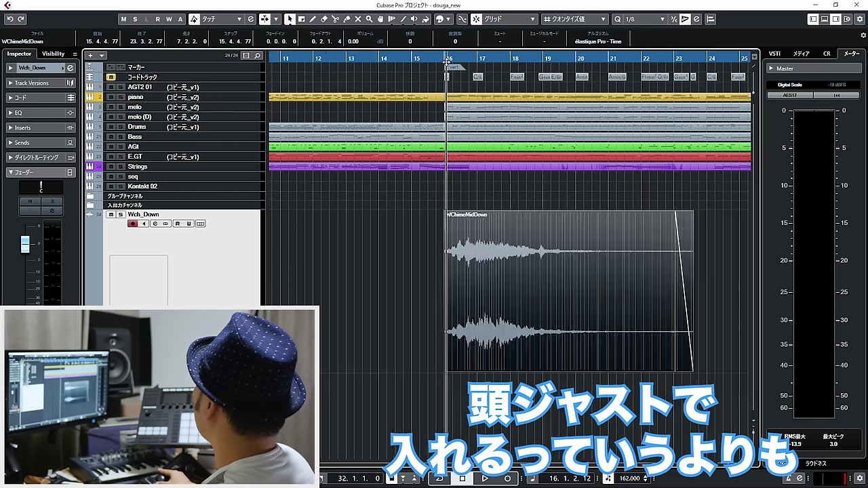
pyautogui.click(354, 60)
pyautogui.press('space')
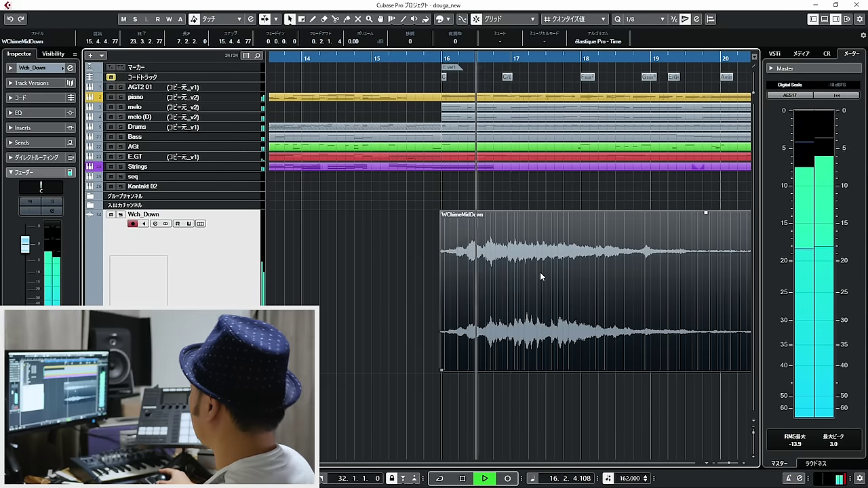
# Move the WChimeMidDown clip earlier to 15.3.4.79 and play the transition from about bar 13.4.
pyautogui.moveTo(534, 273); pyautogui.dragTo(524, 278)
pyautogui.moveTo(329, 59); pyautogui.dragTo(296, 59)
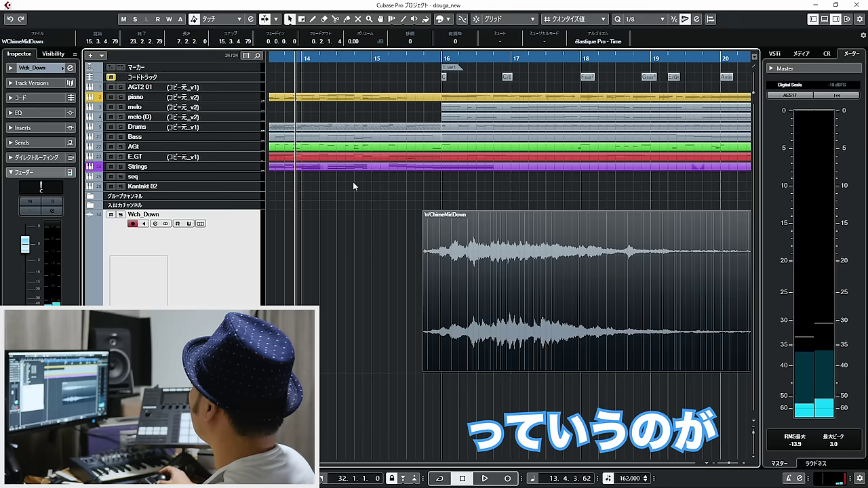
pyautogui.press('space')
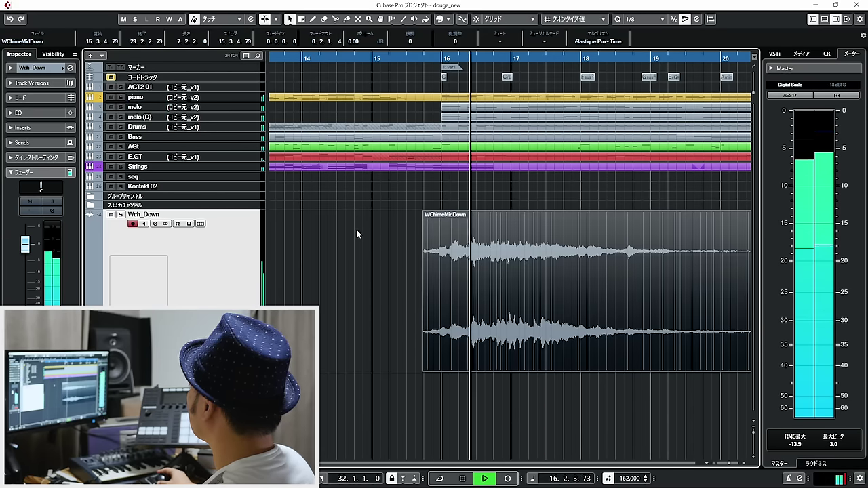
pyautogui.press('space')
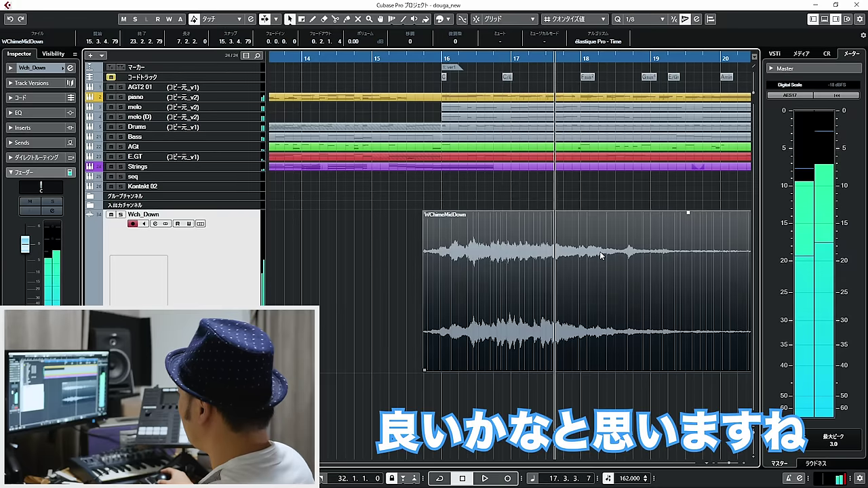
# Audition the WChimeMidDown clip at transpose values including -1 and set its transposition to 2.
pyautogui.press('g')
pyautogui.press('g')
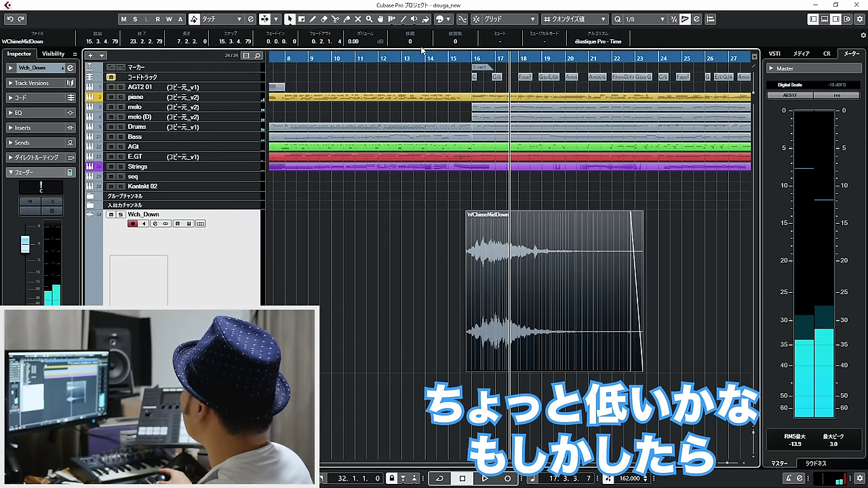
pyautogui.scroll(1, 416, 42)
pyautogui.press('space')
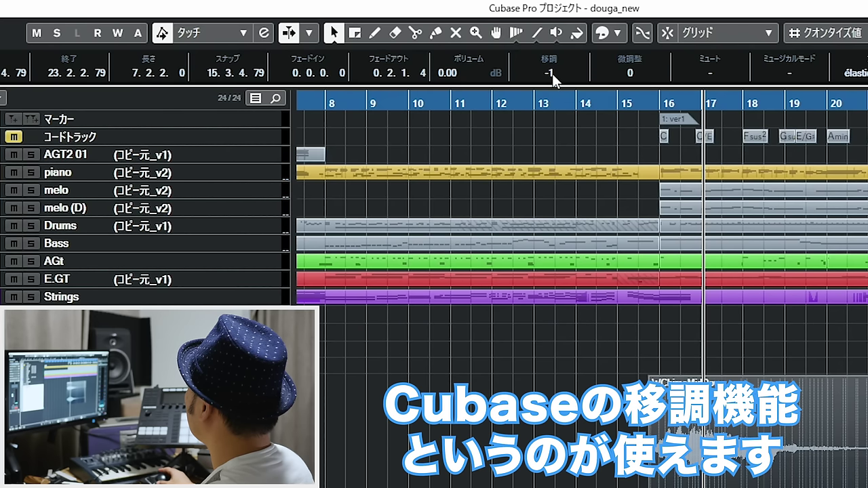
pyautogui.scroll(1, 552, 75)
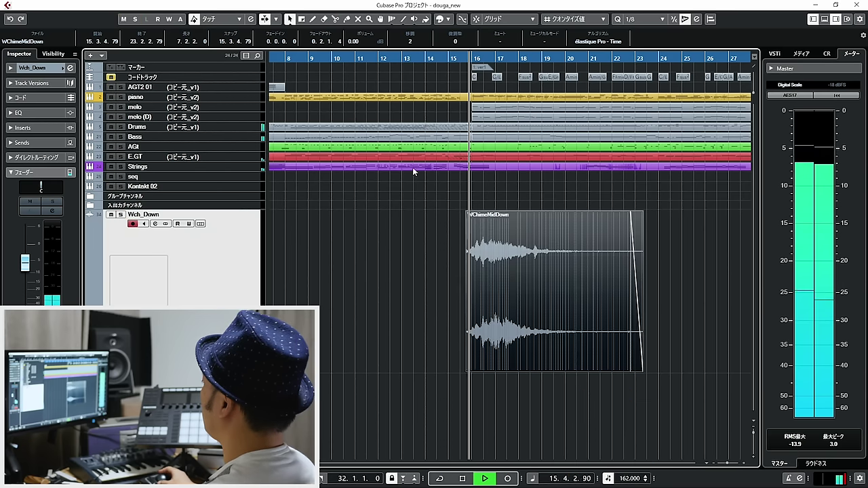
# Move the WChimeMidDown clip's start to 15.3.3.0 and stop playback.
pyautogui.click(425, 304)
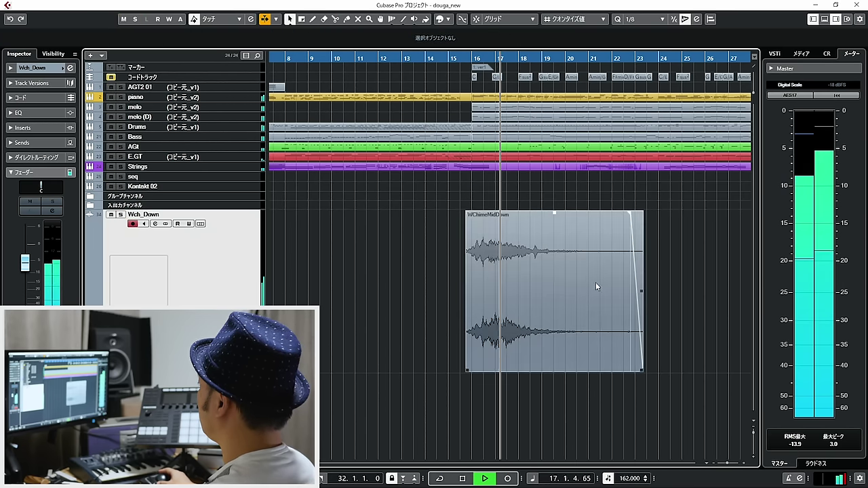
pyautogui.press('space')
pyautogui.moveTo(509, 273); pyautogui.dragTo(505, 274)
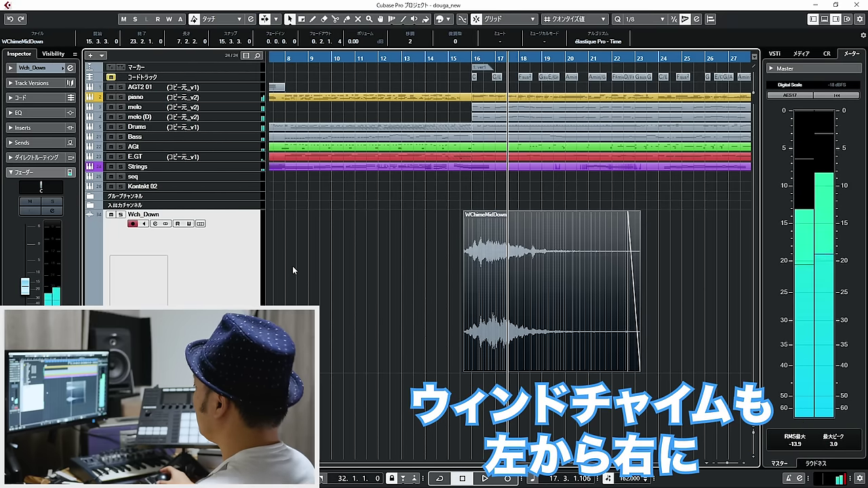
# Write pan automation on the Wch_Down track that sweeps the chime from L99 to the right, and enlarge the pan automation lane.
pyautogui.press('KP_0')
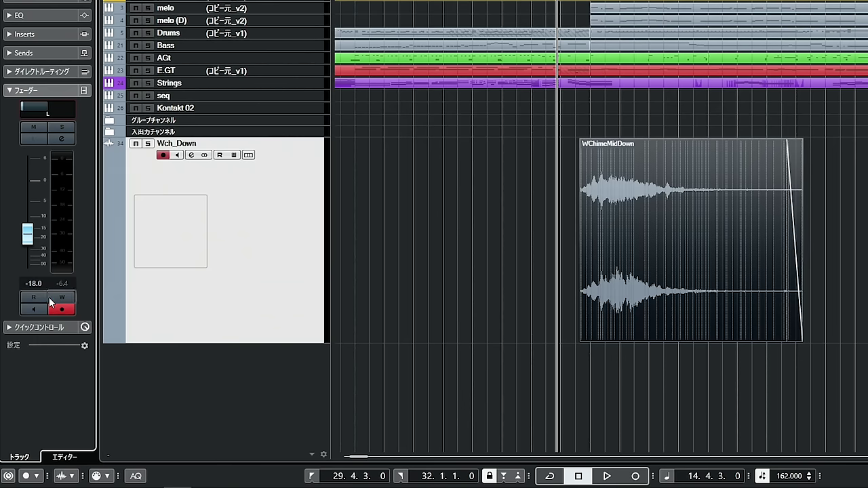
pyautogui.moveTo(29, 103); pyautogui.dragTo(66, 104)
pyautogui.click(59, 306)
pyautogui.click(65, 297)
pyautogui.press('space')
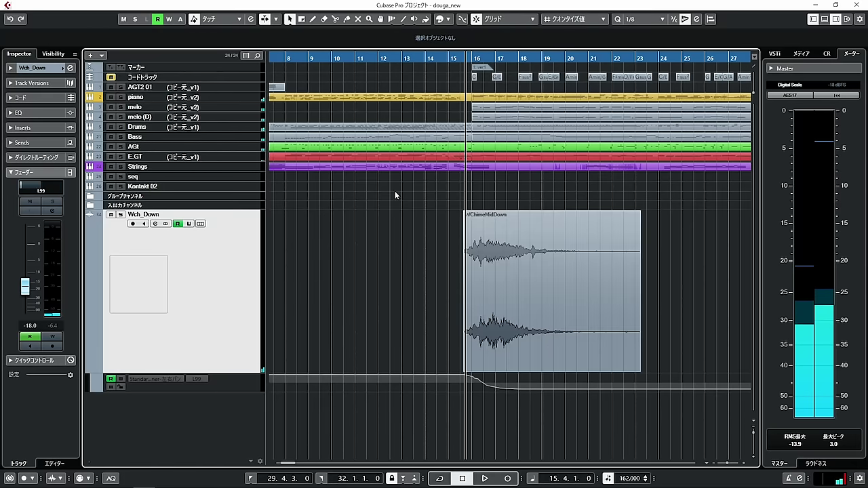
pyautogui.moveTo(226, 392); pyautogui.dragTo(224, 409)
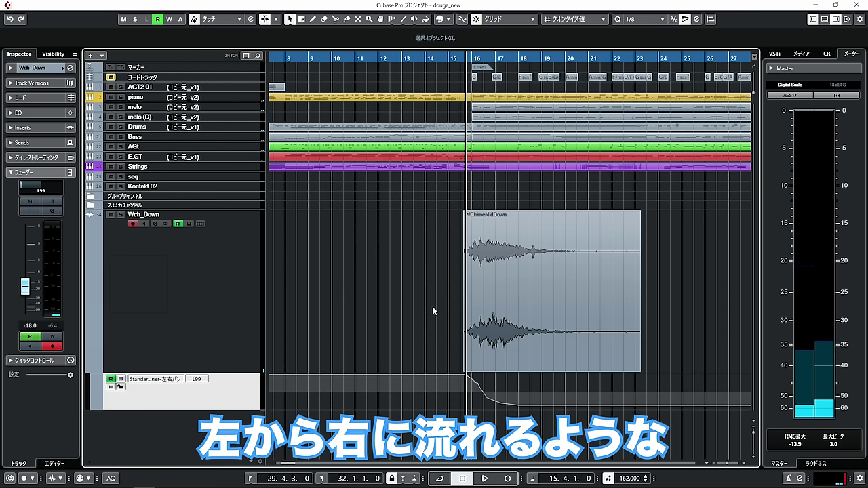
# Play the arrangement from the intro through the bar 16 transition to the ending and review the full timeline.
pyautogui.press('h')
pyautogui.press('h')
pyautogui.press('h')
pyautogui.moveTo(515, 59); pyautogui.dragTo(484, 59)
pyautogui.click(205, 256)
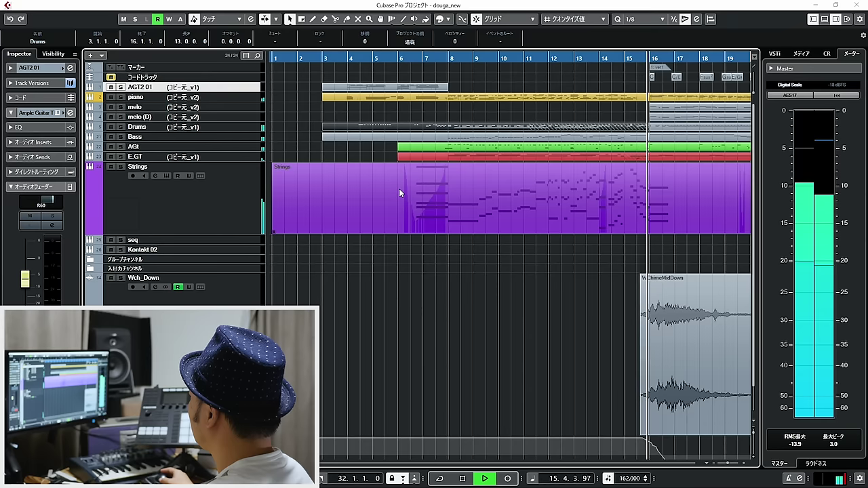
pyautogui.press('g')
pyautogui.press('g')
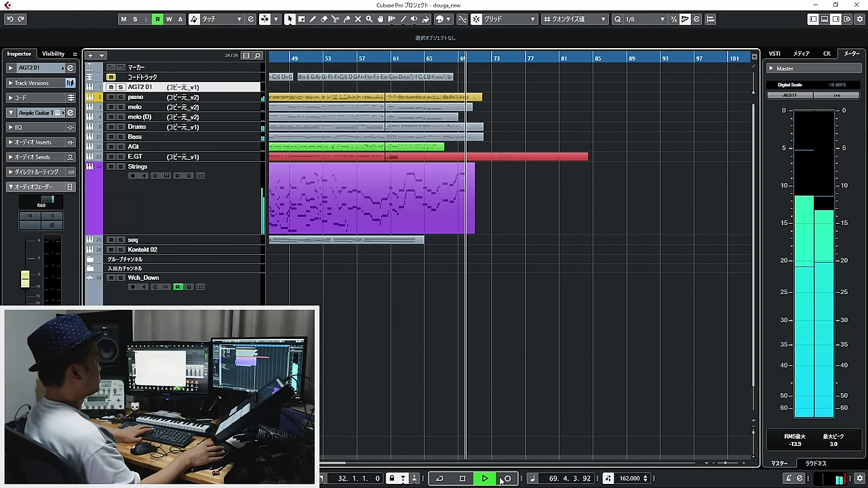
pyautogui.press('g')
pyautogui.press('g')
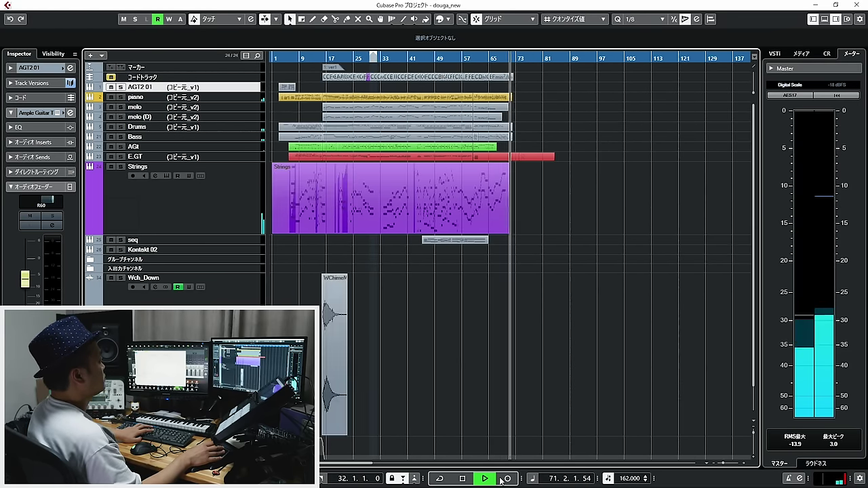